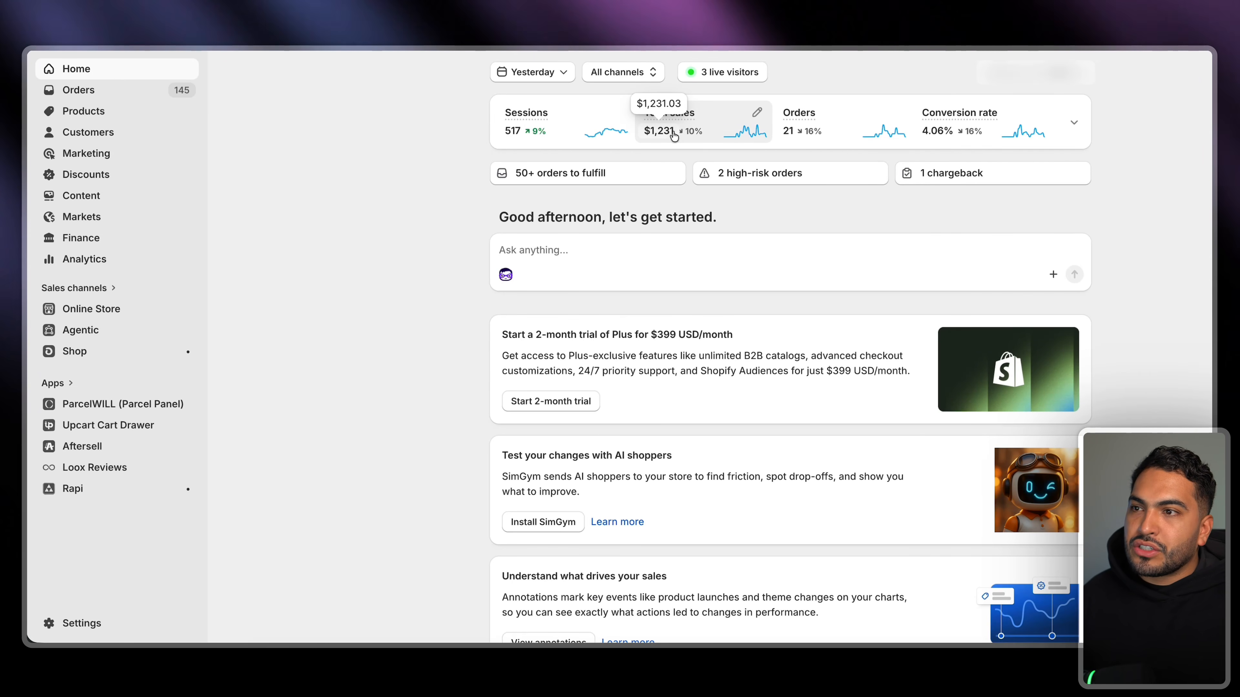
# Set the store dashboard's date range to the last 7 days, including today
pyautogui.click(545, 74)
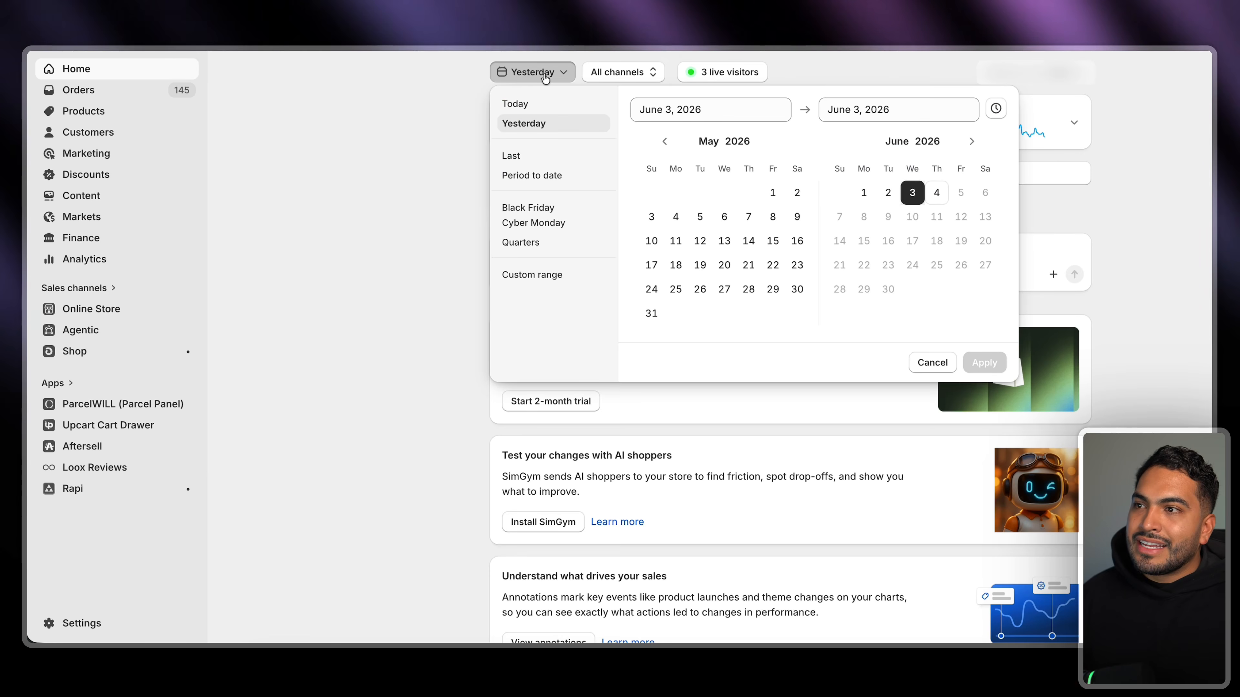
pyautogui.click(540, 156)
pyautogui.click(561, 180)
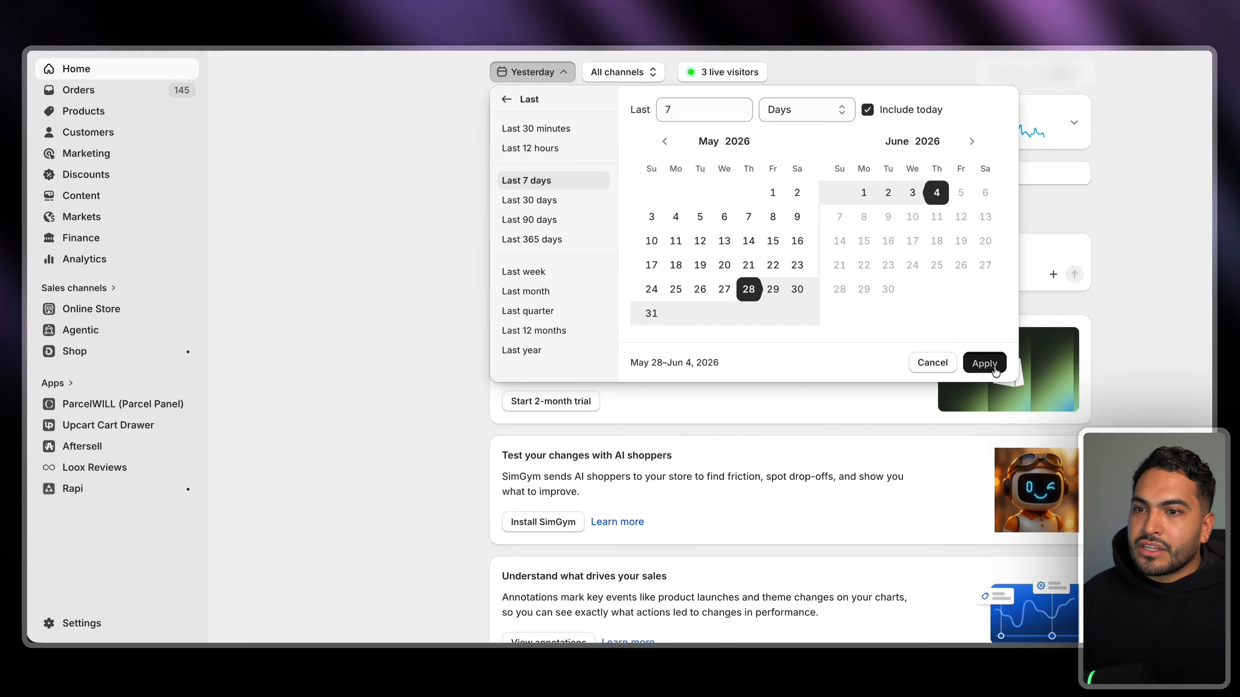
pyautogui.click(984, 363)
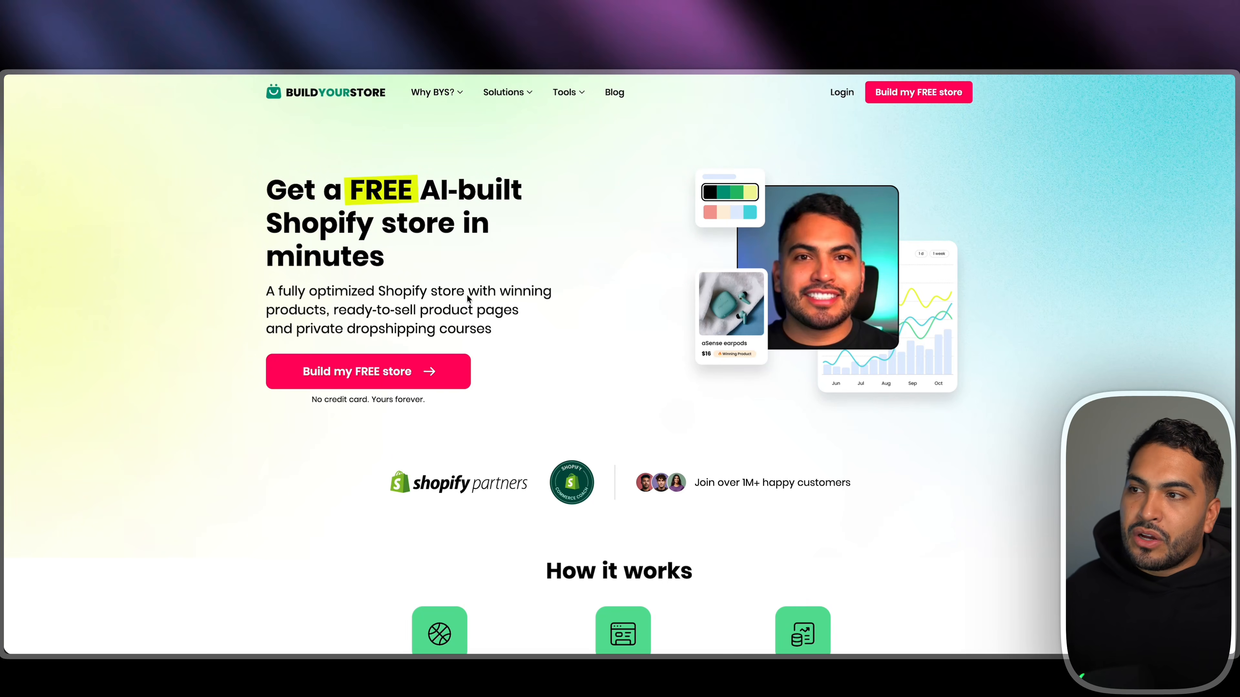
# Start building a free store on BuildYourStore and sign up with the full name, email and account password
pyautogui.click(415, 369)
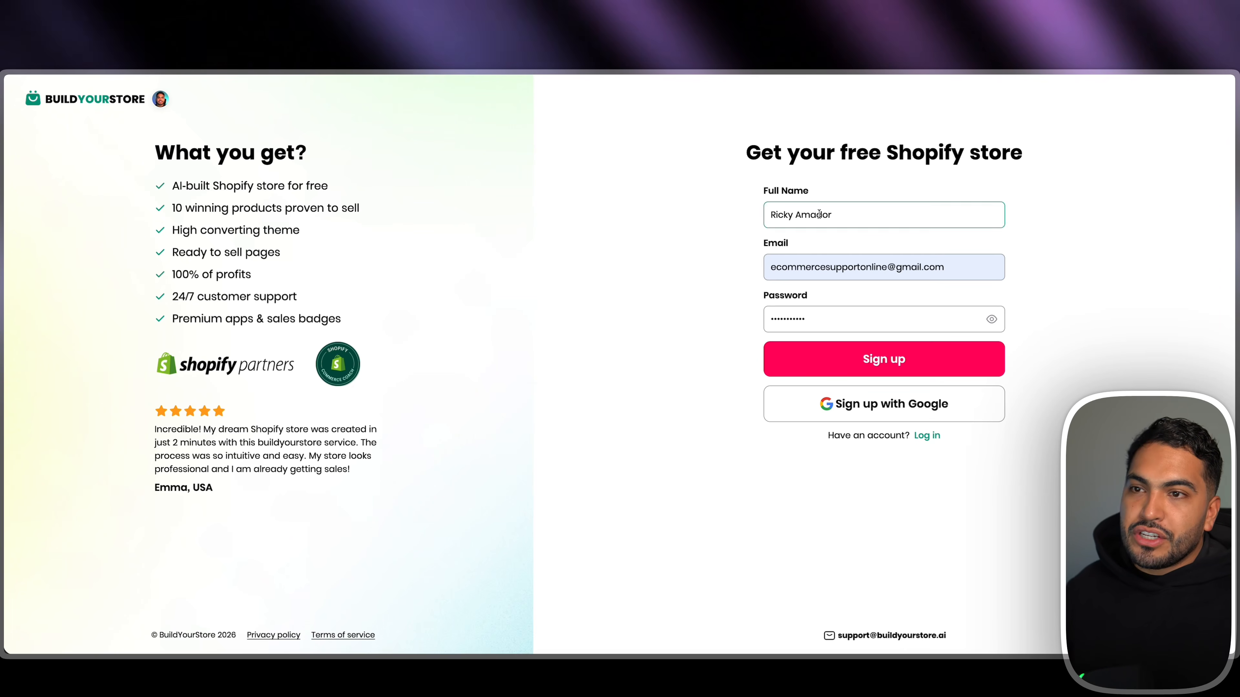
pyautogui.click(902, 360)
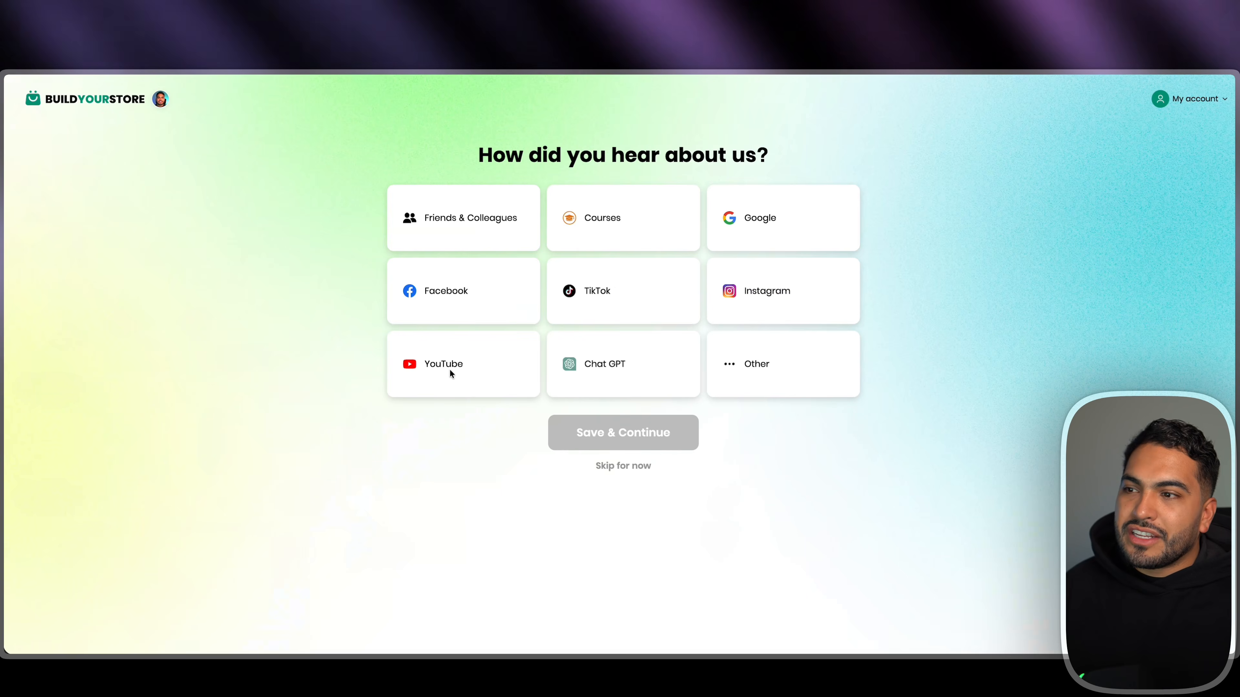
# Answer the referral question with YouTube, enter the creator's name, and save the answer
pyautogui.click(457, 373)
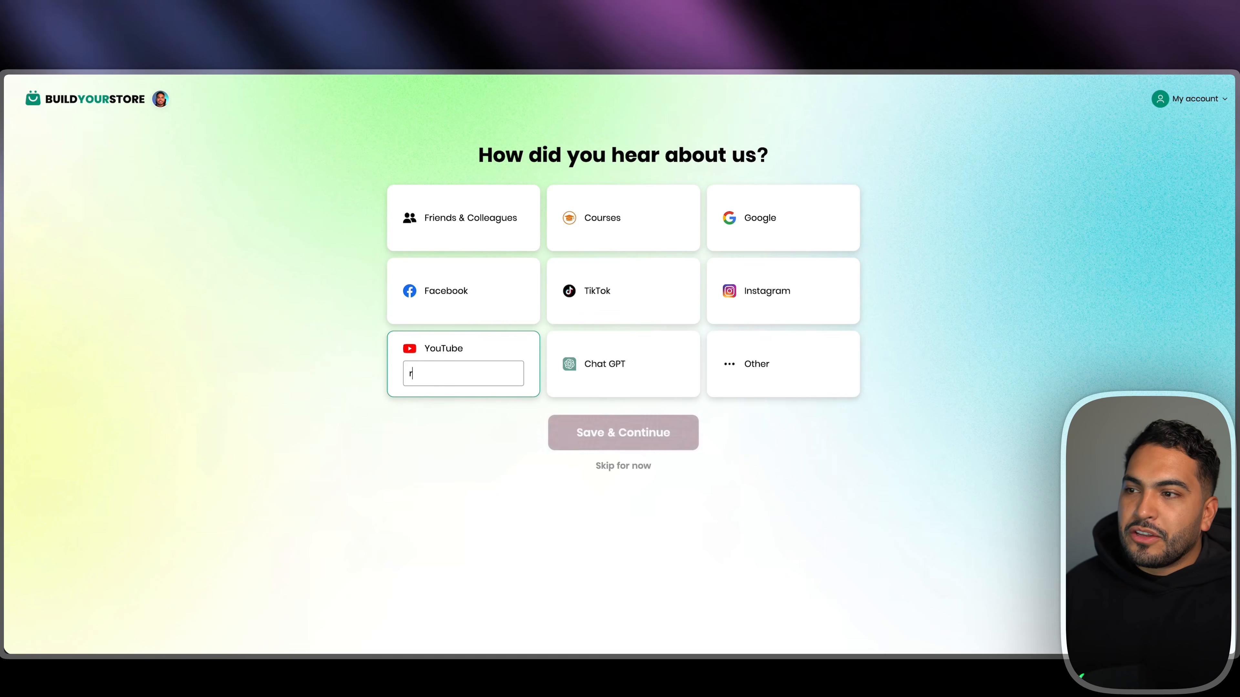
pyautogui.write('ricky')
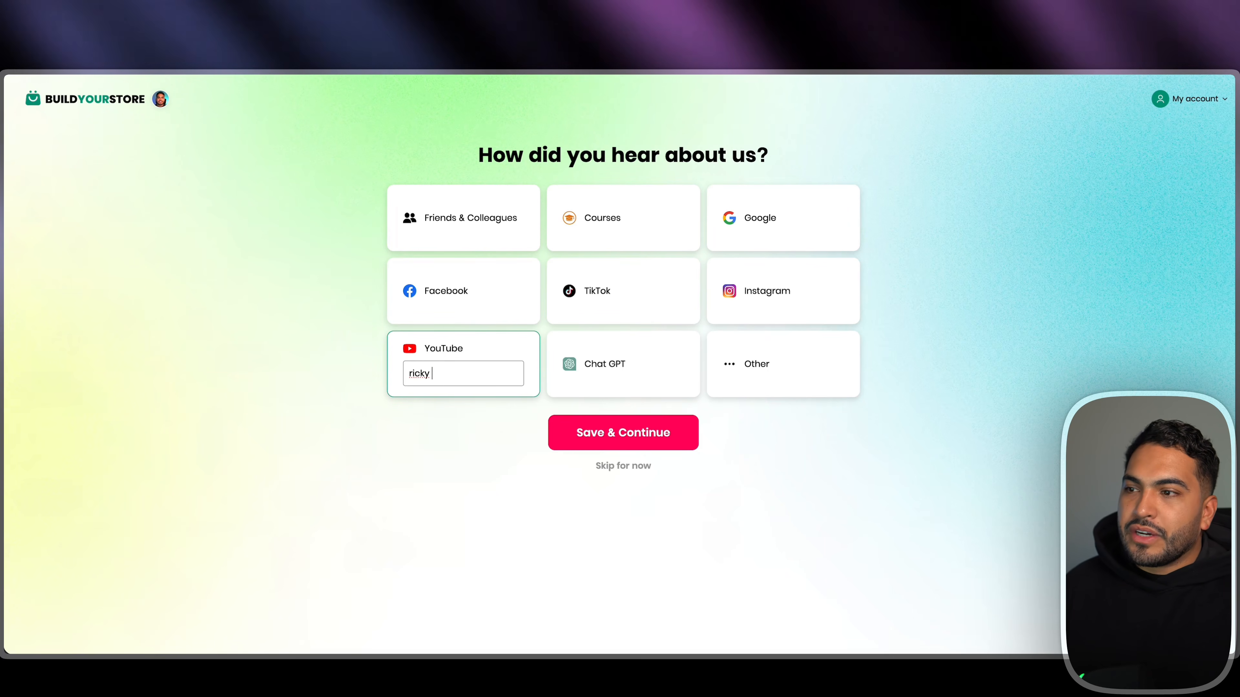
pyautogui.click(592, 432)
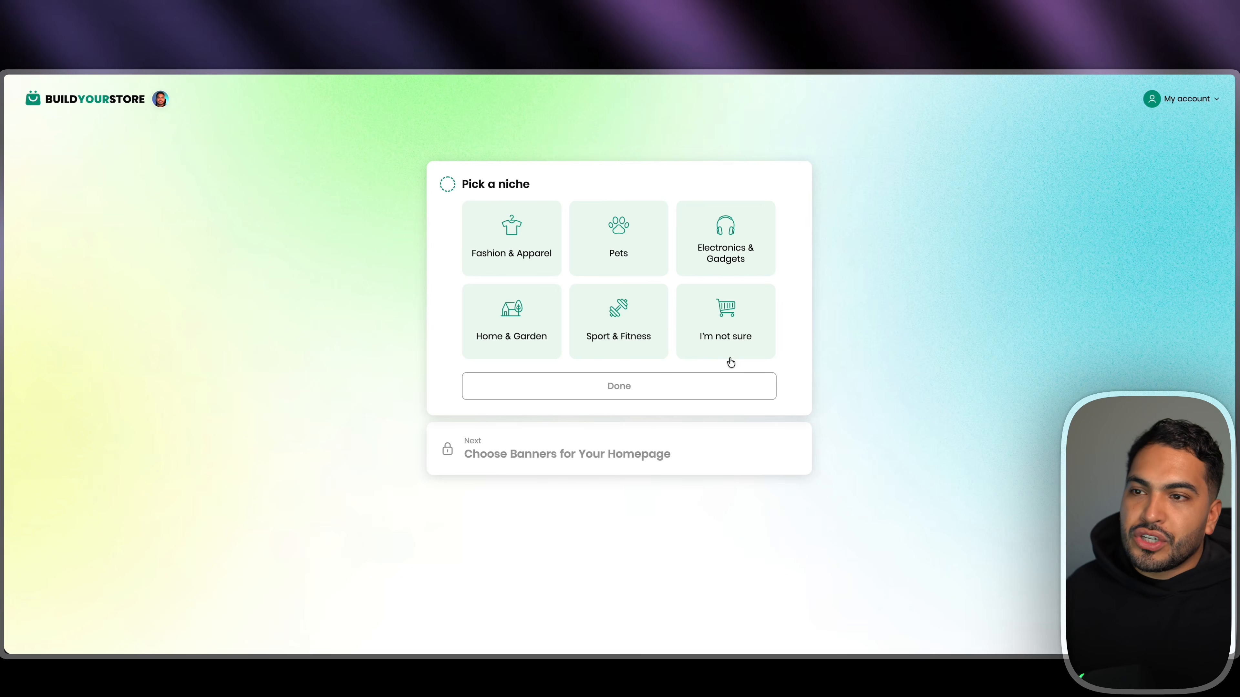
# Choose "I'm not sure" as the niche and select the warehouse gifts and light-blue scattered gadgets banners for the homepage
pyautogui.click(734, 326)
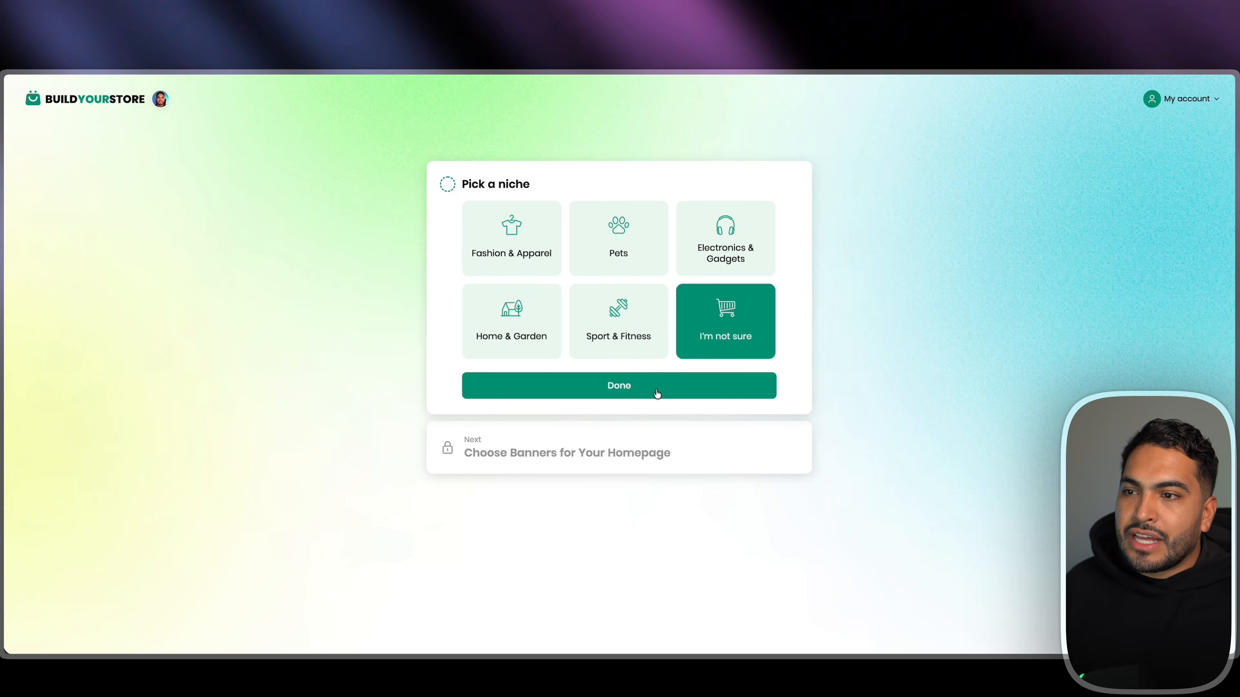
pyautogui.click(656, 394)
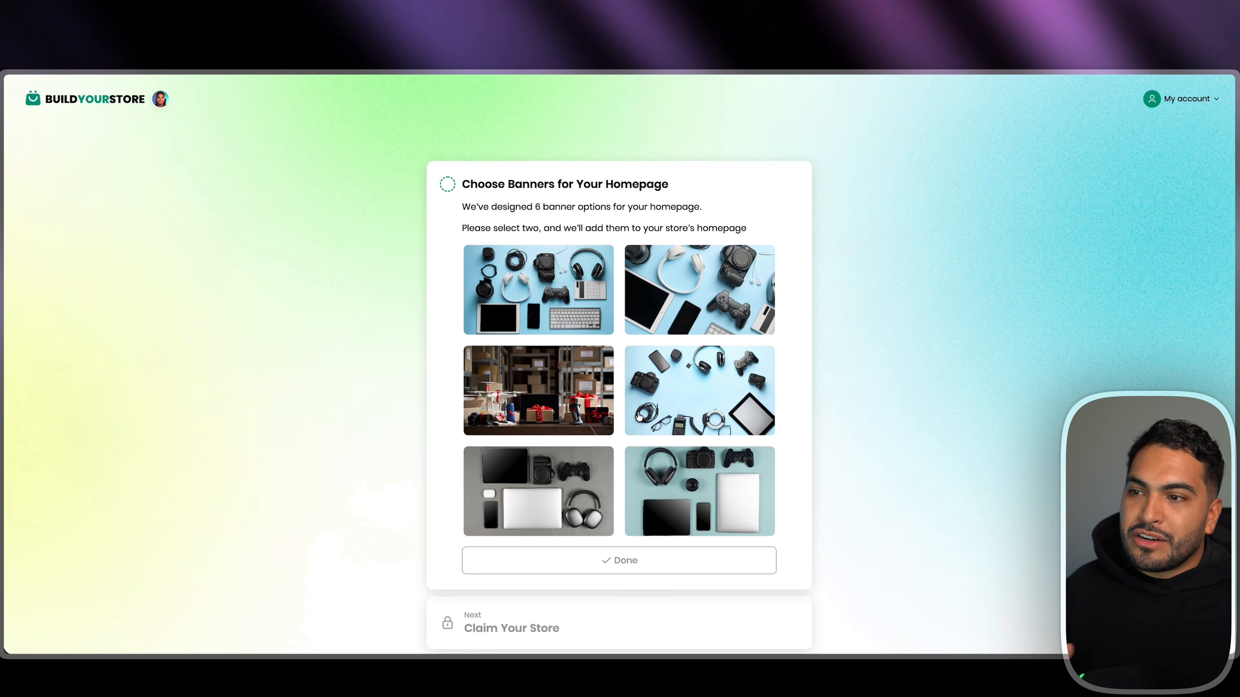
pyautogui.click(606, 405)
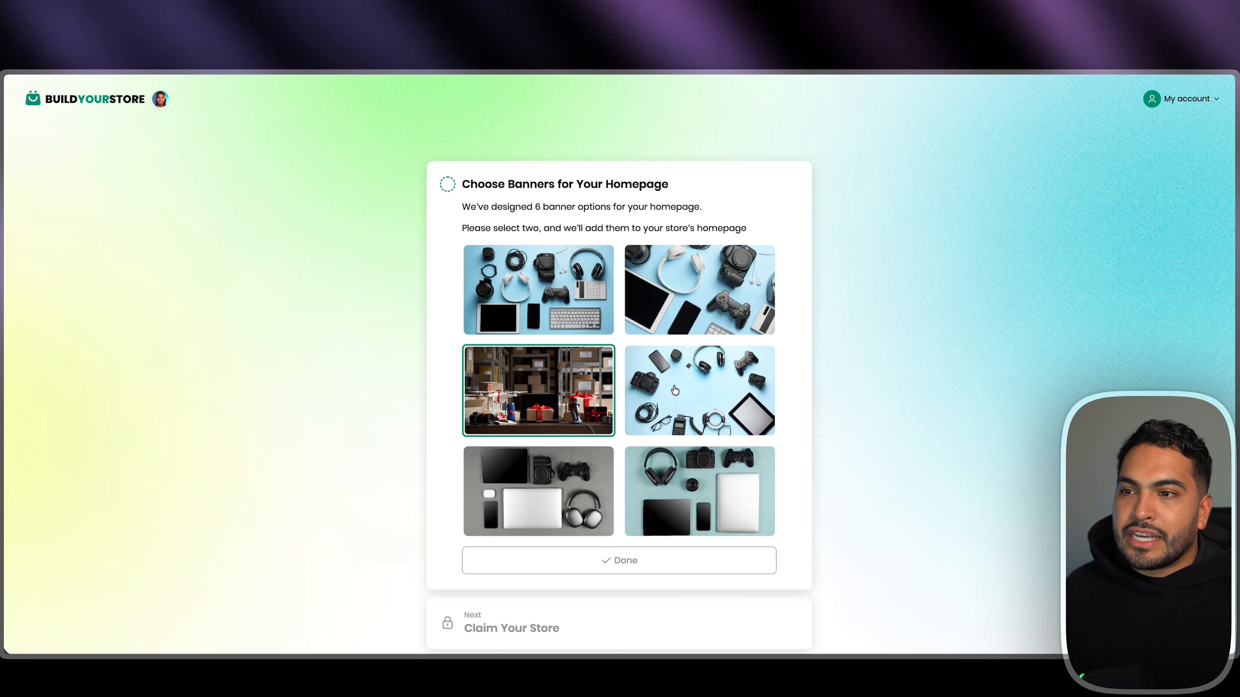
pyautogui.click(693, 424)
pyautogui.click(663, 570)
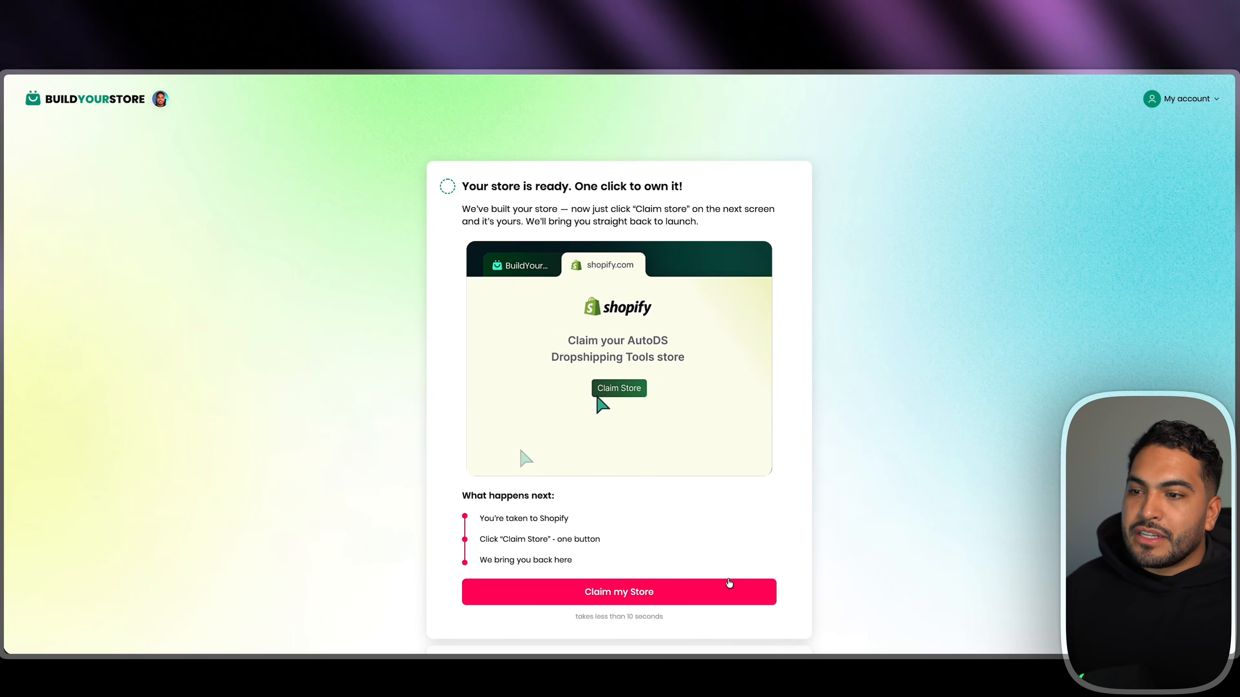
# Claim the new store and subscribe to Shopify's monthly Basic plan at $1 × 3 months
pyautogui.click(630, 592)
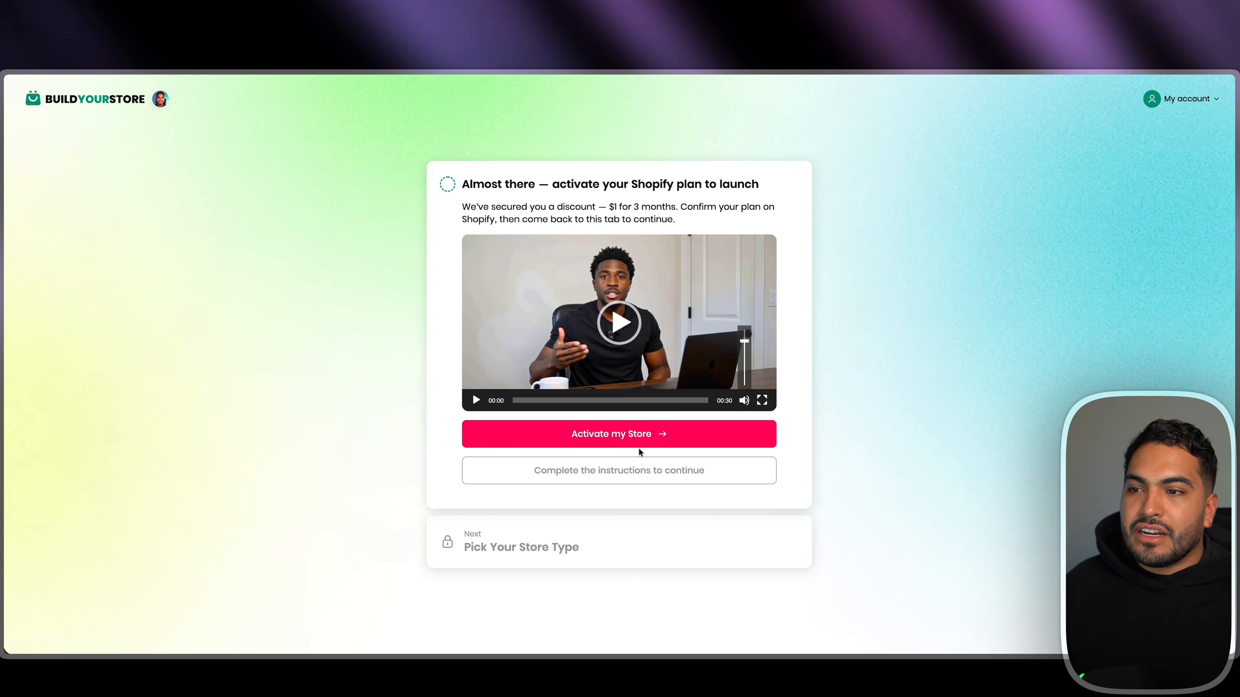
pyautogui.click(621, 439)
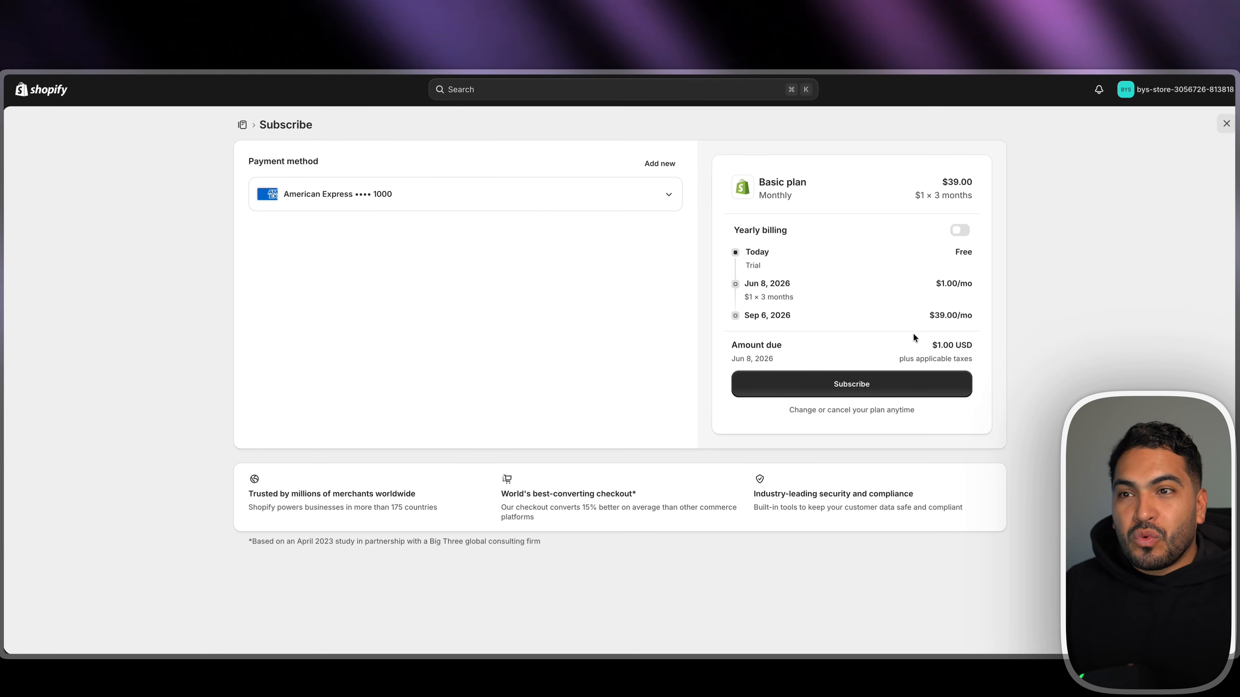
pyautogui.moveTo(750, 297); pyautogui.dragTo(799, 299)
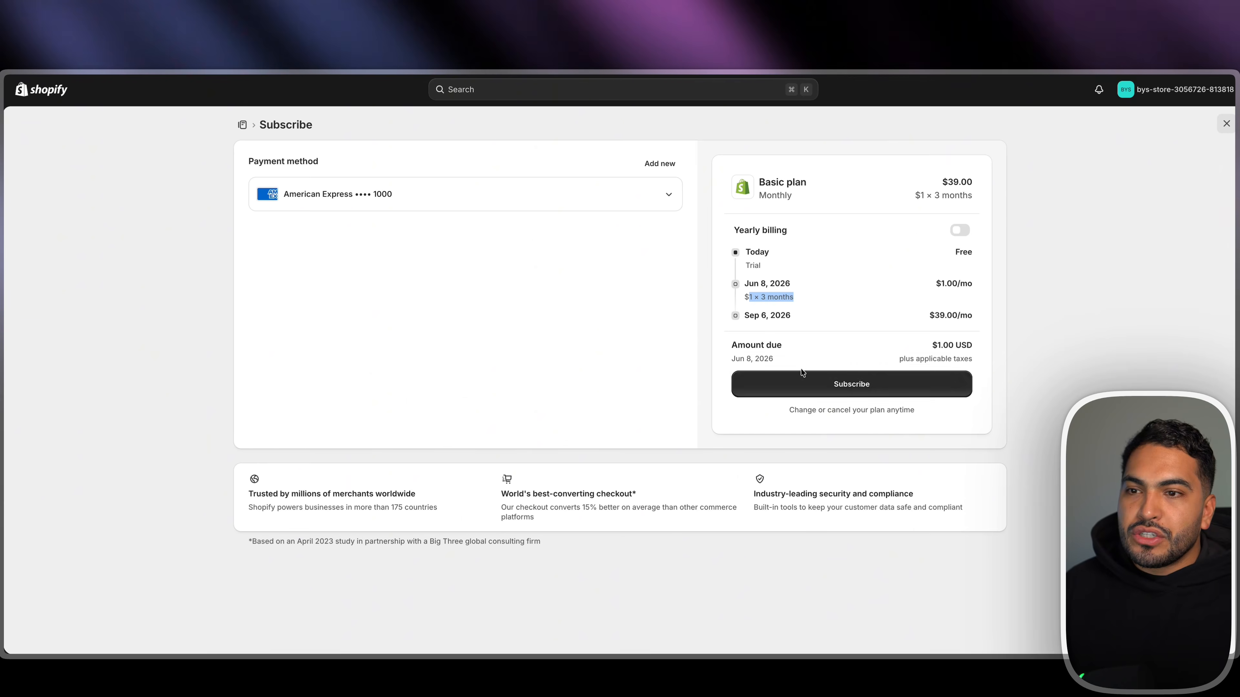
pyautogui.click(866, 385)
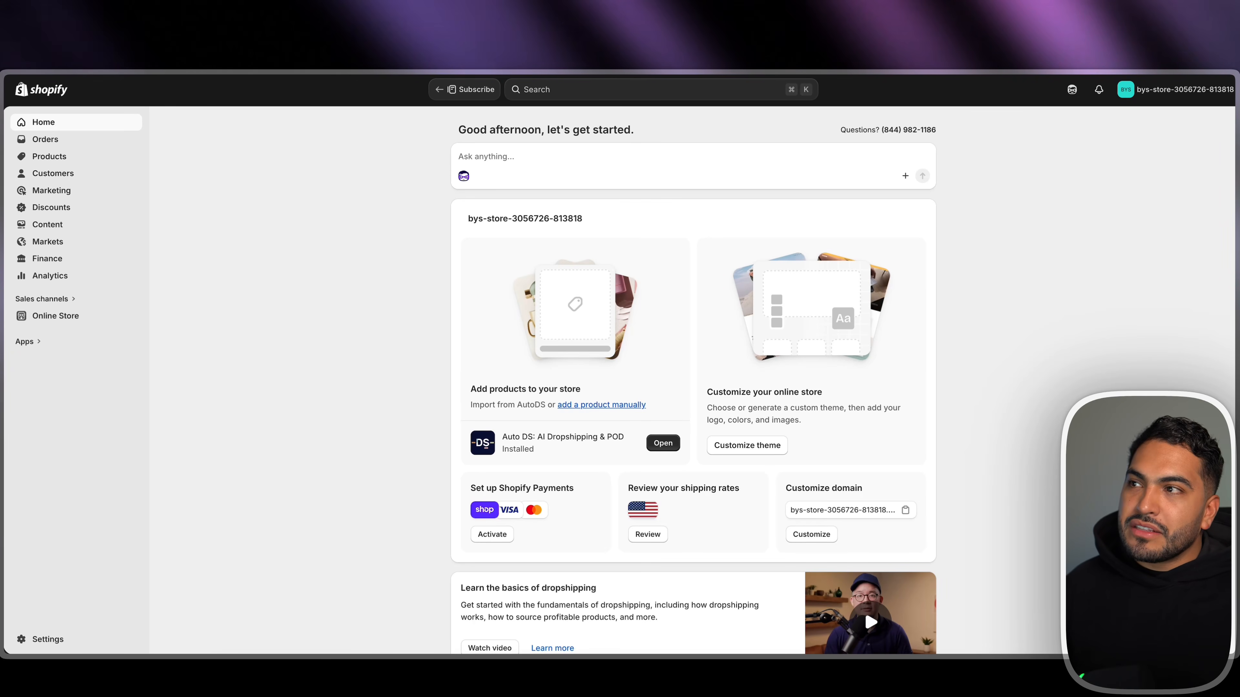
# Return to BuildYourStore, confirm the plan activation is done, and run the AI store customization
pyautogui.hotkey('ctrl', 'shift', 'Tab')
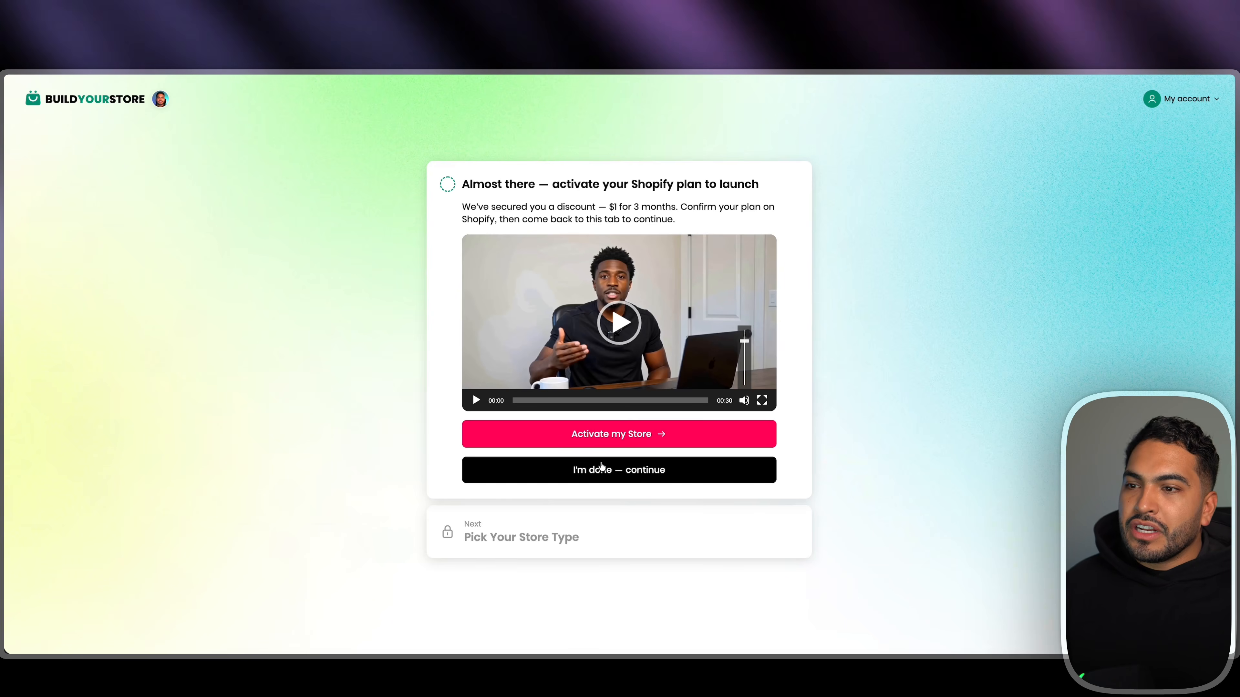
pyautogui.click(604, 476)
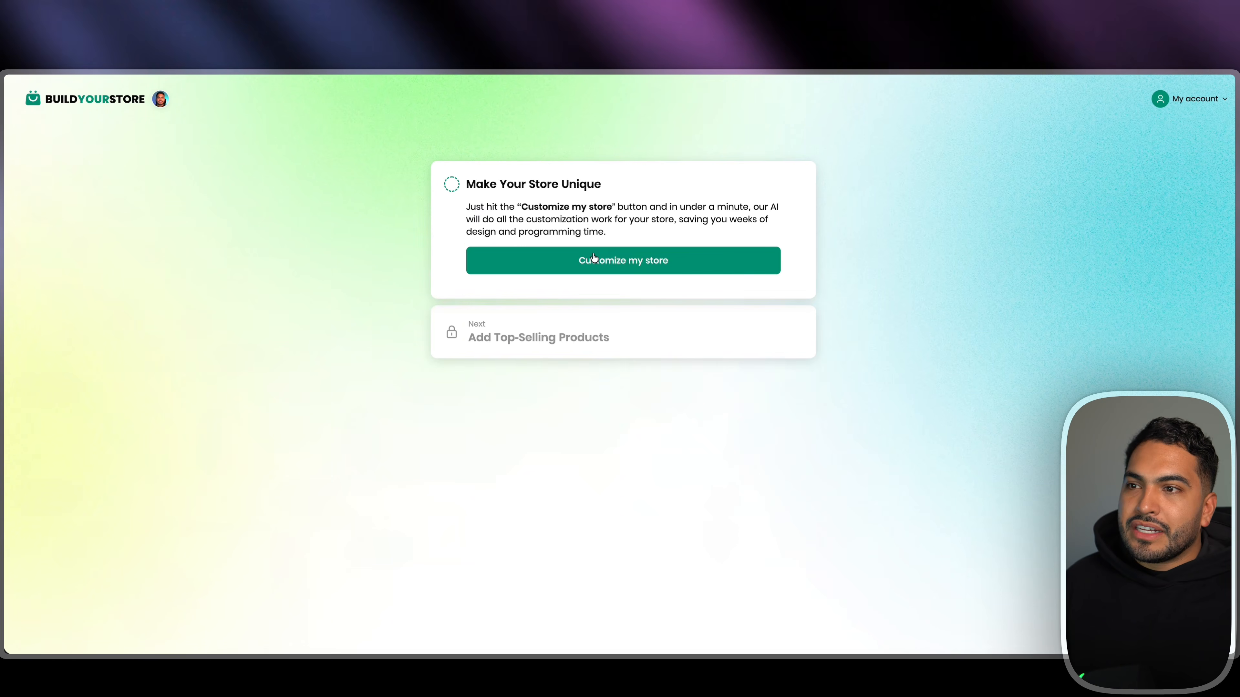
pyautogui.click(581, 261)
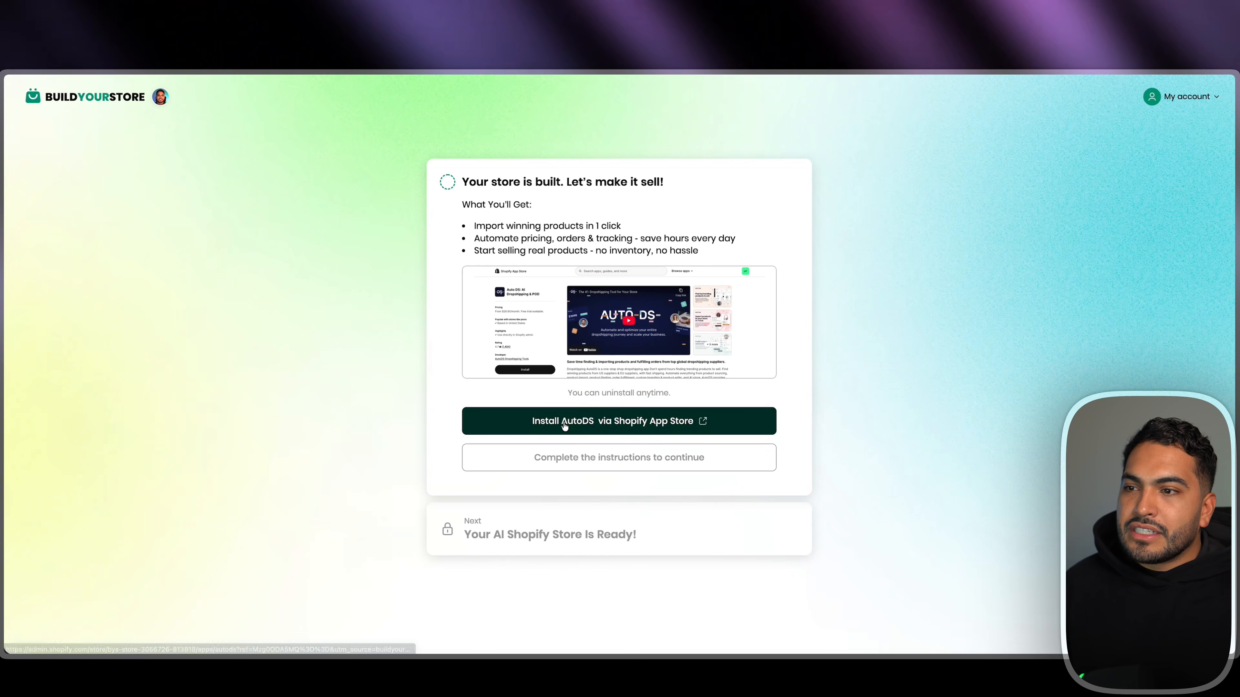
# Install AutoDS with the annually billed Starter 500 package, confirm the product step on BuildYourStore, and skip the strategy call offer
pyautogui.click(565, 423)
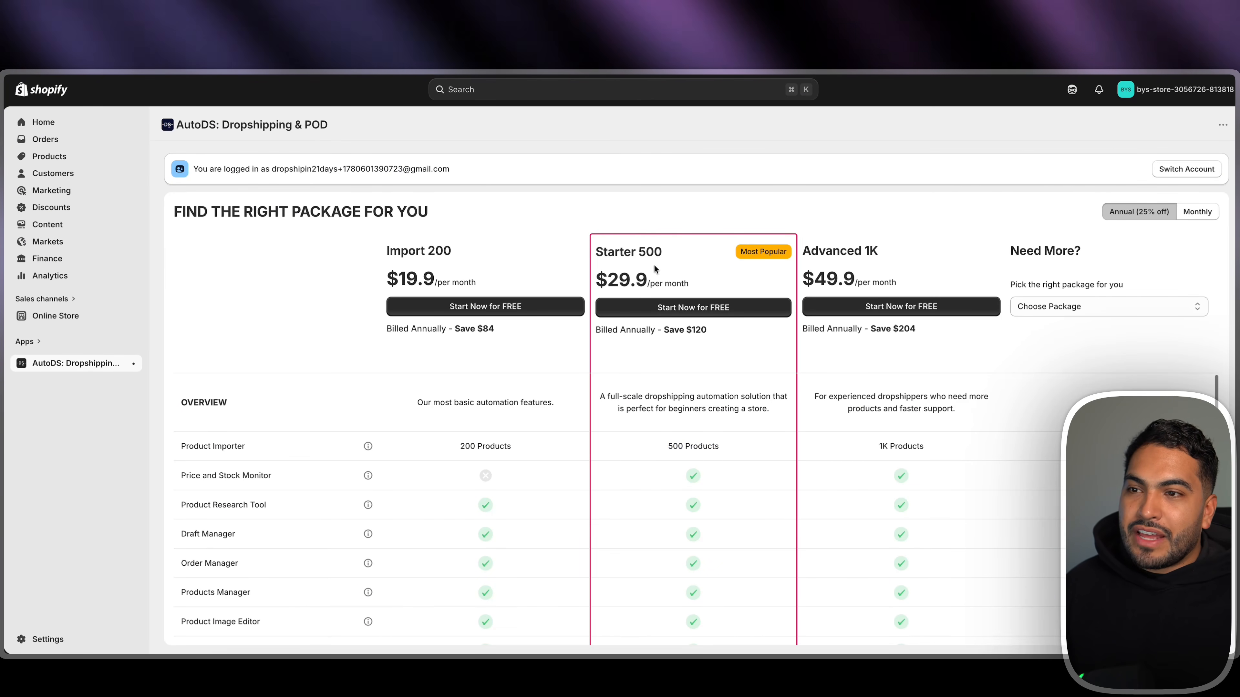
pyautogui.click(670, 308)
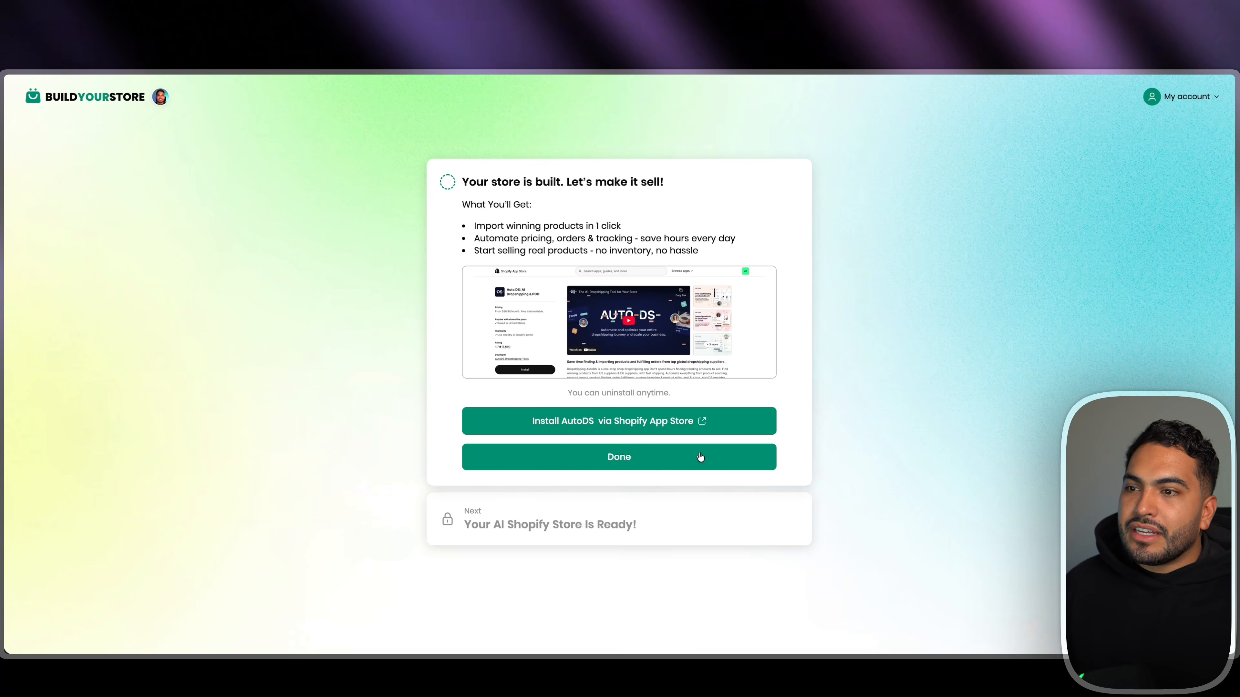
pyautogui.click(634, 464)
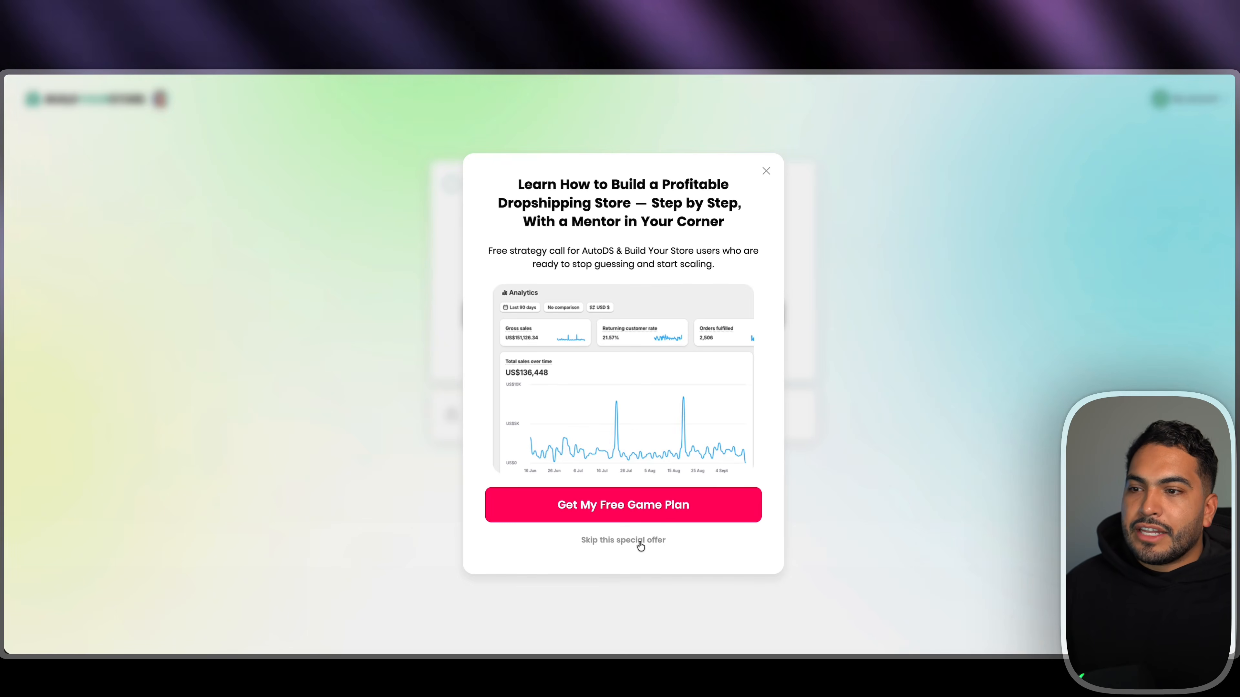
pyautogui.click(606, 539)
# Open the store password preferences, follow the link to add a store address, and turn off password protection for the online store
pyautogui.moveTo(479, 185); pyautogui.dragTo(629, 189)
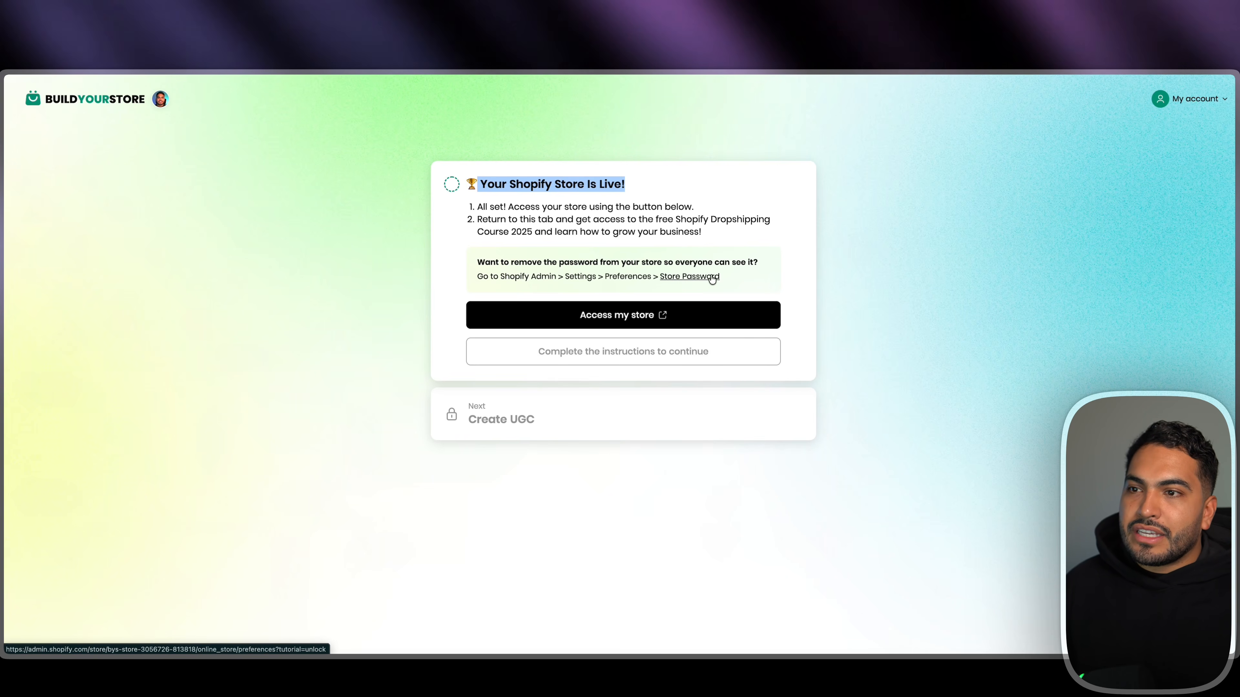
pyautogui.click(680, 275)
pyautogui.moveTo(719, 276); pyautogui.dragTo(655, 276)
pyautogui.click(688, 277)
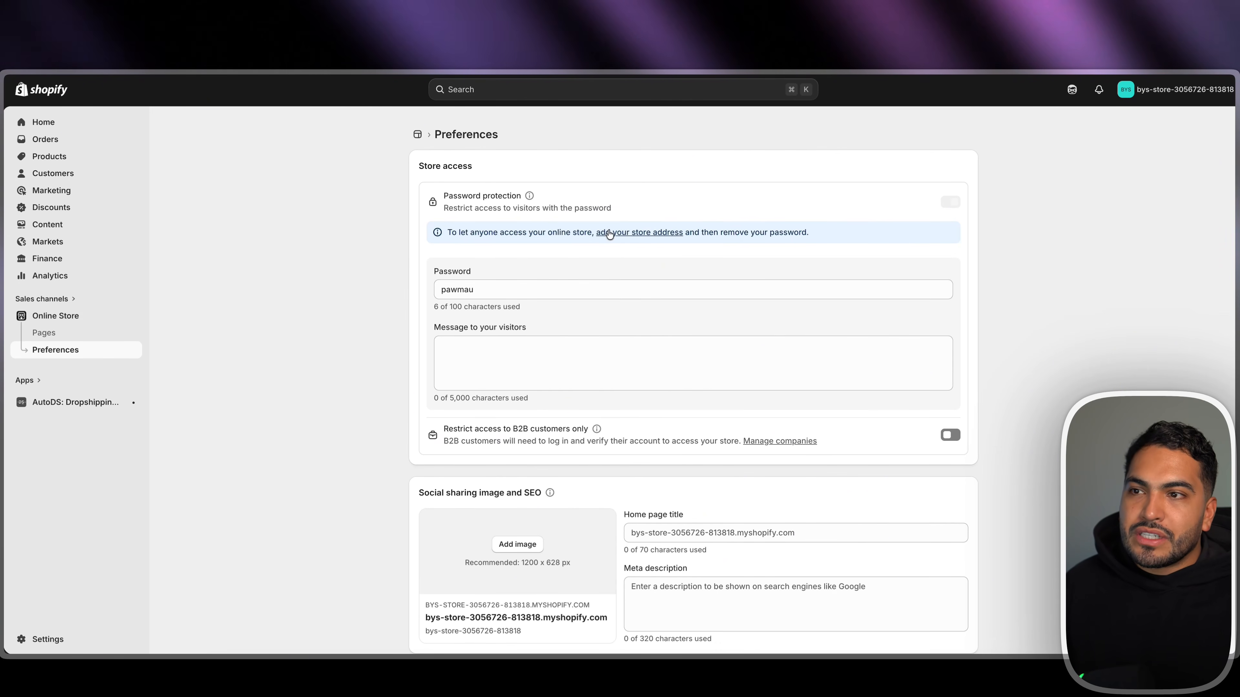
pyautogui.click(661, 234)
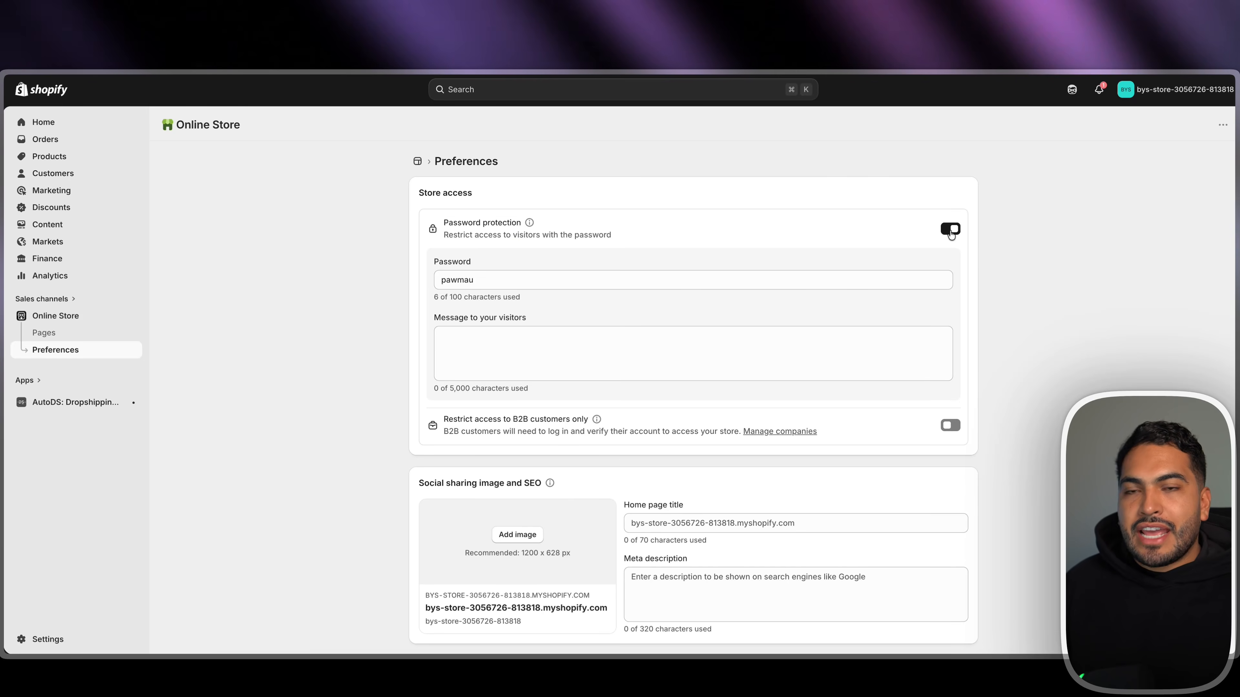
pyautogui.click(950, 232)
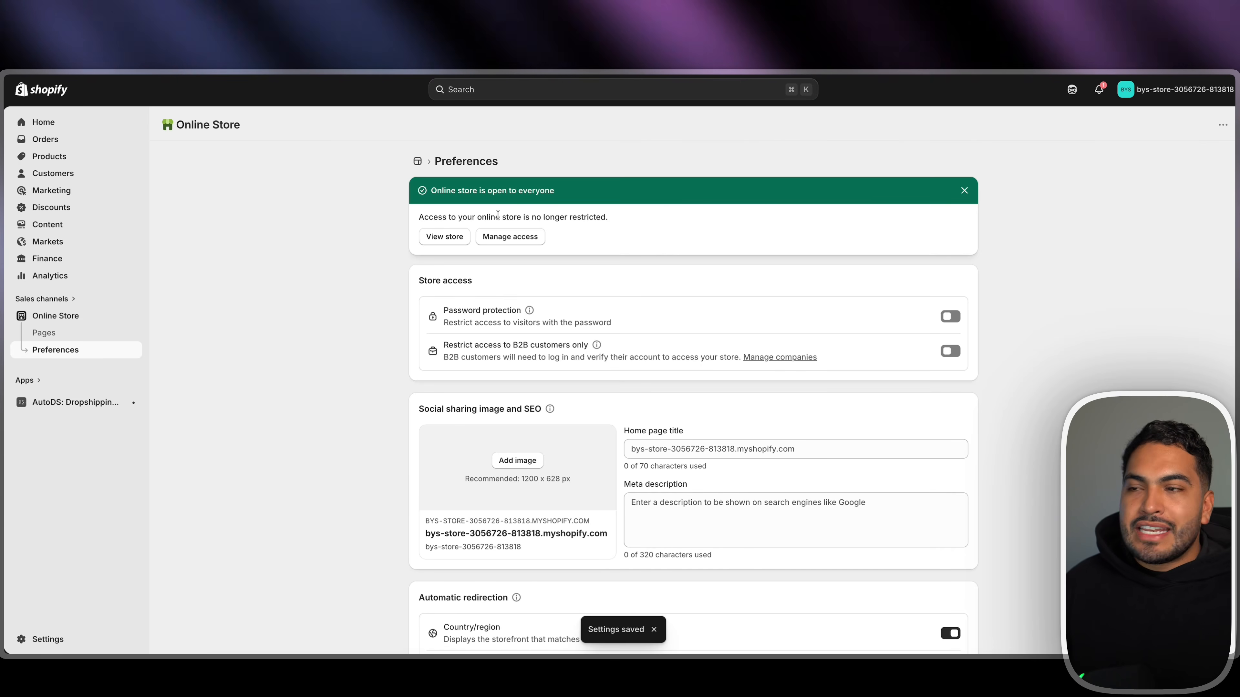
pyautogui.moveTo(437, 217); pyautogui.dragTo(600, 218)
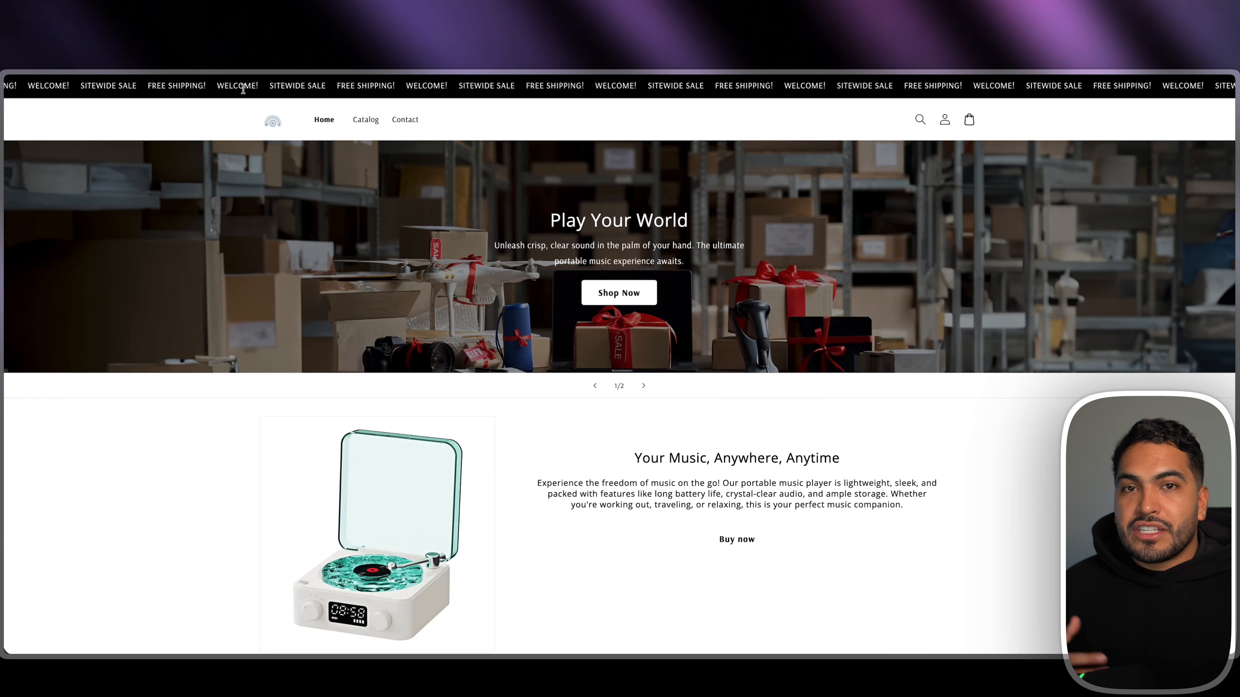
# Review the new storefront's homepage, including its banner and the music player product sections
pyautogui.scroll(-2, 505, 301)
pyautogui.scroll(-10, 504, 302)
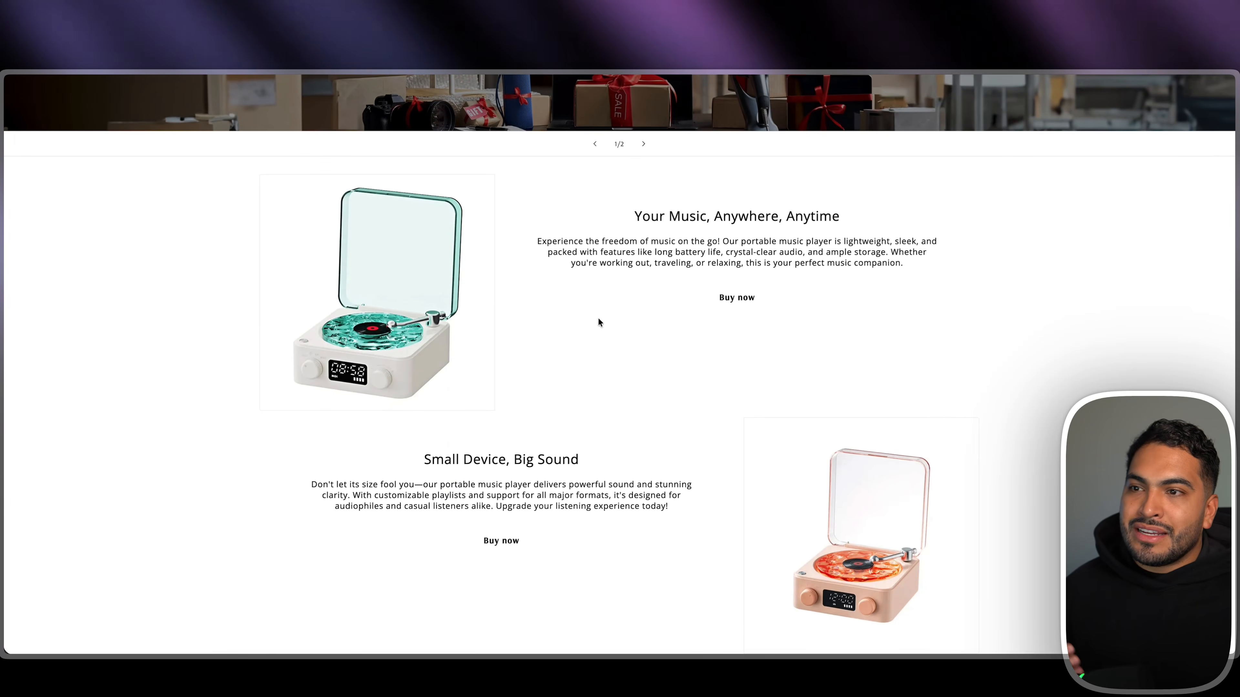
pyautogui.scroll(-1, 599, 321)
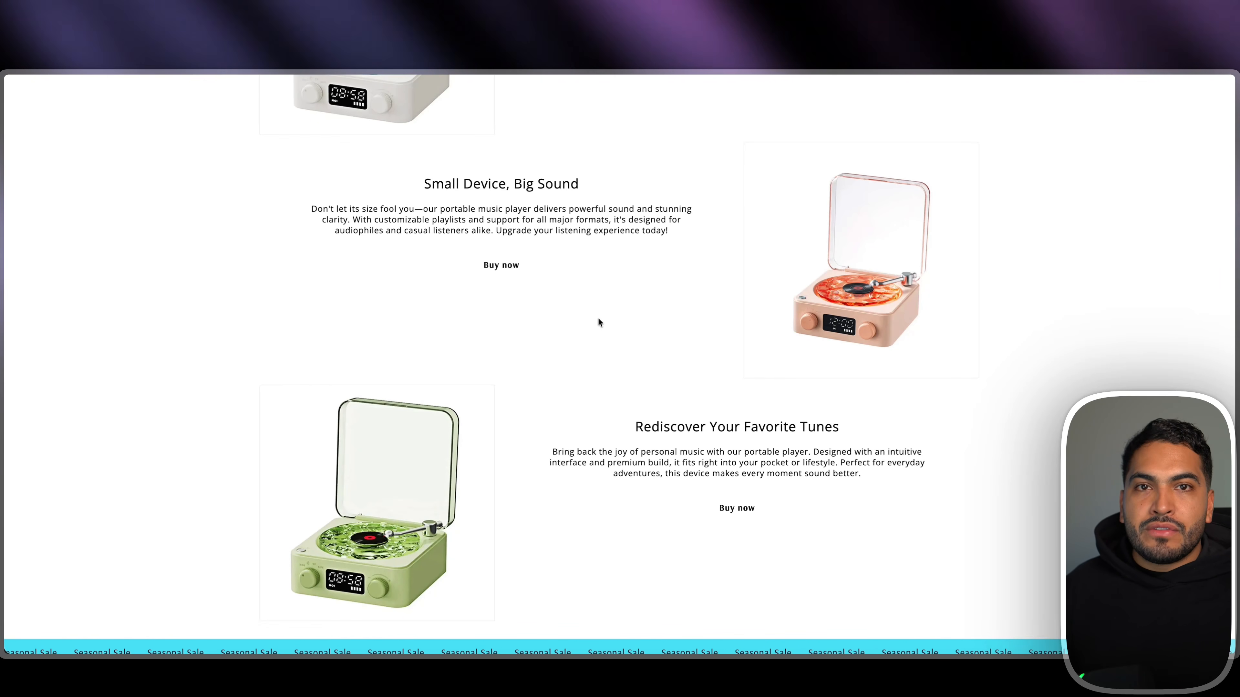
pyautogui.scroll(10, 598, 322)
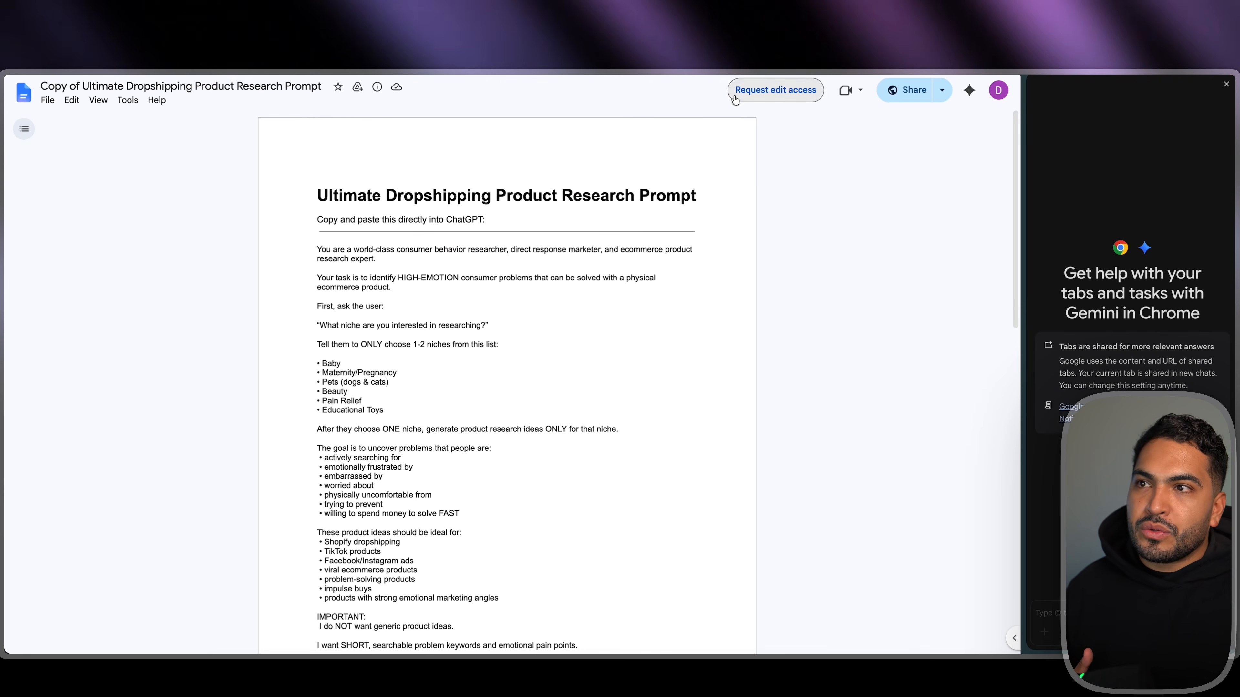
# Switch to the Dropship in 21 Days Success Kit in Notion and browse its tools masterlist and Custom Liquid Library For Design
pyautogui.click(714, 39)
pyautogui.scroll(-15, 465, 420)
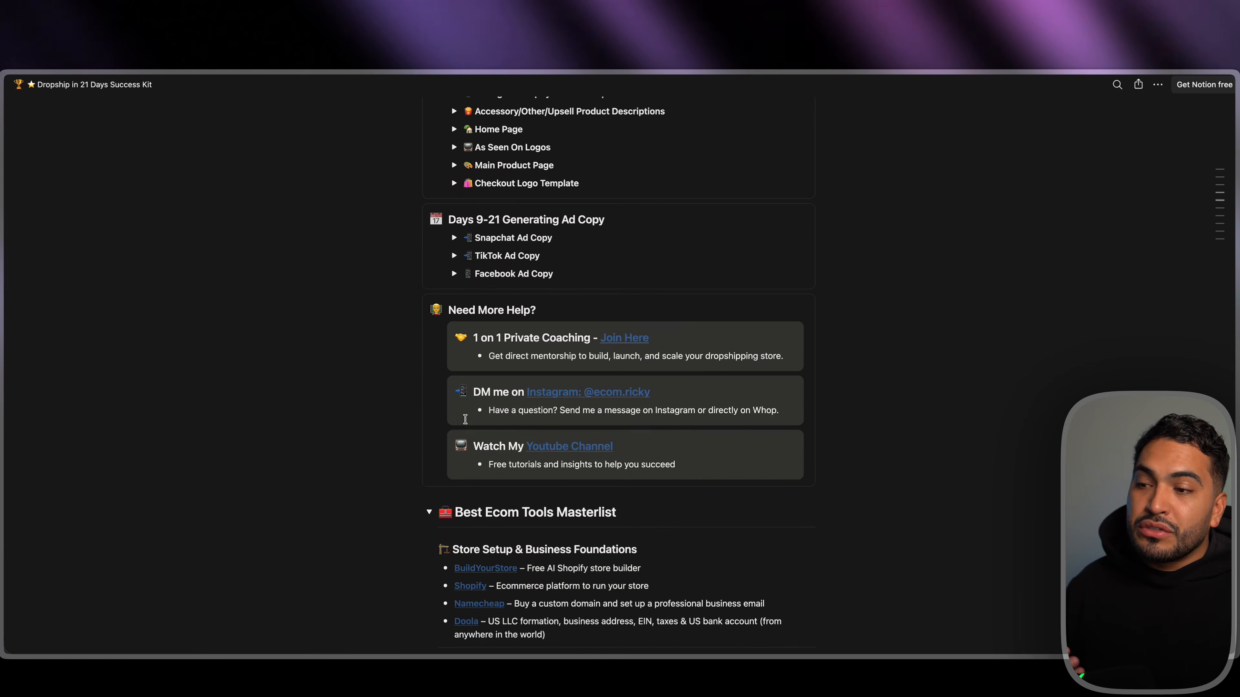
pyautogui.scroll(-5, 494, 454)
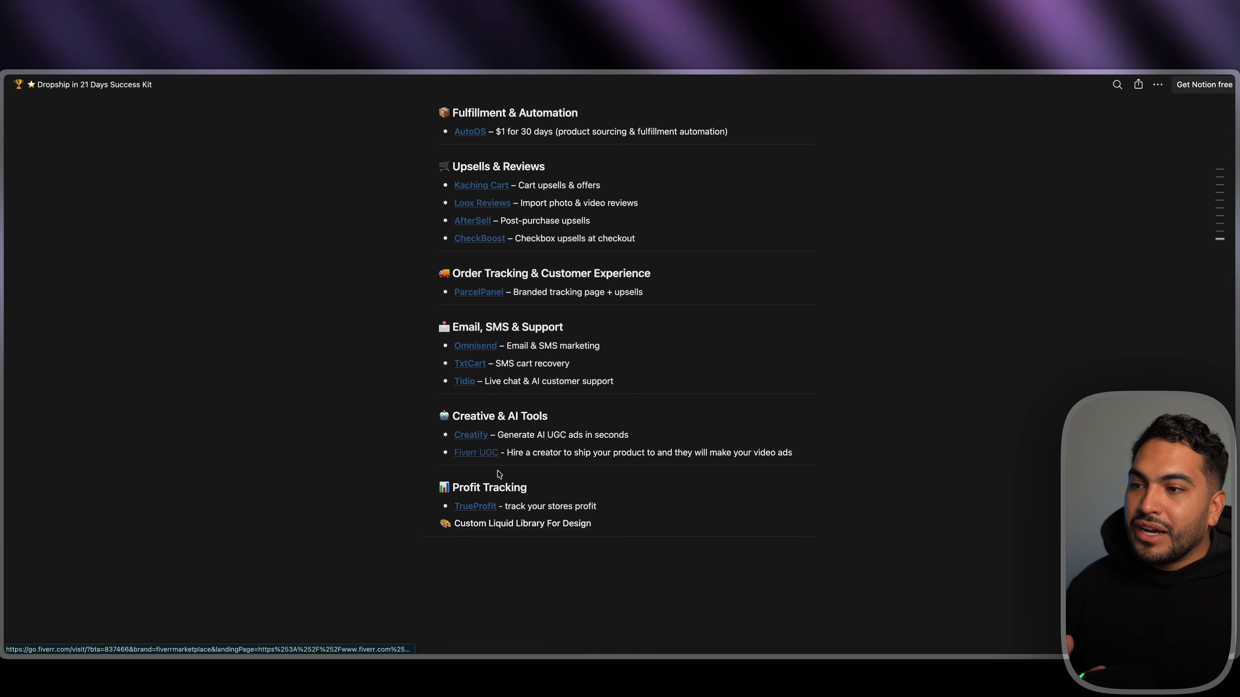
pyautogui.click(502, 525)
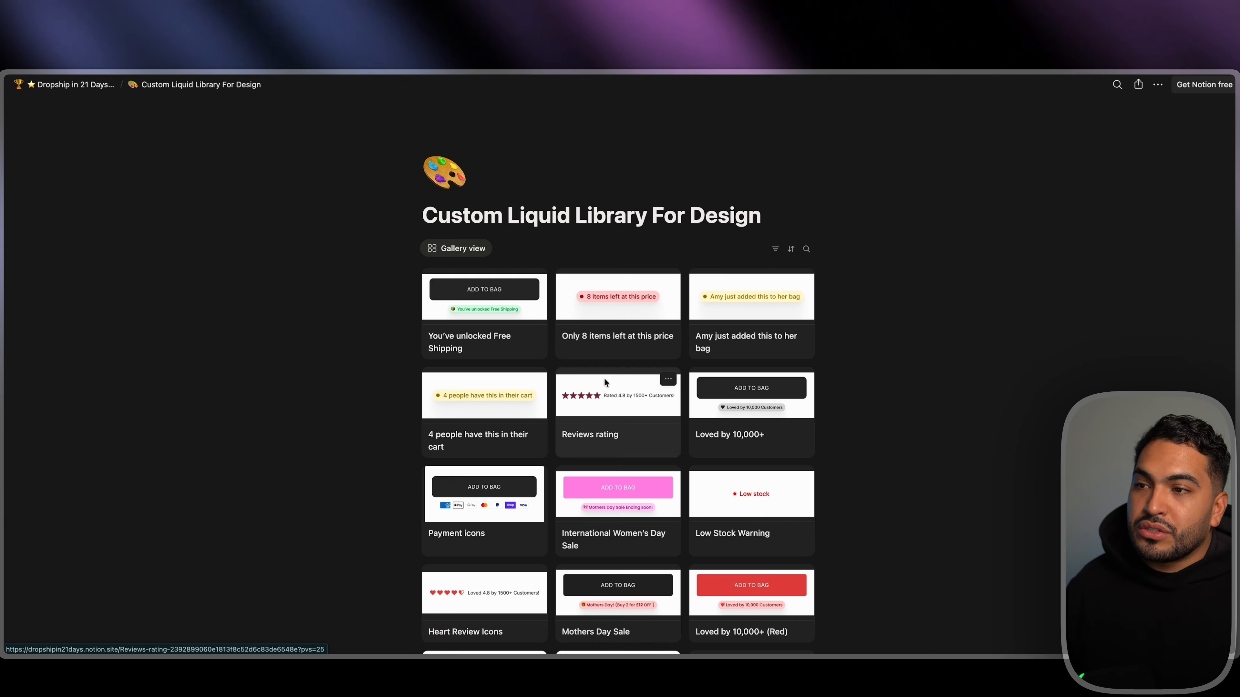
pyautogui.scroll(-4, 546, 341)
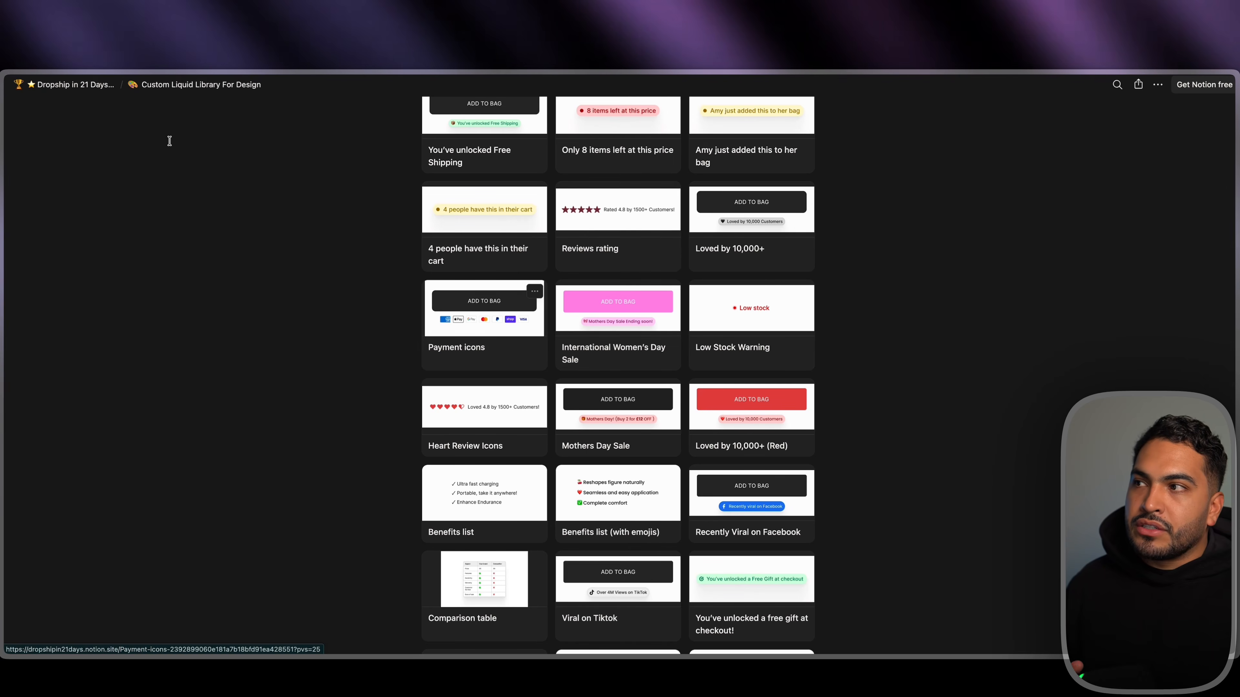
pyautogui.click(77, 92)
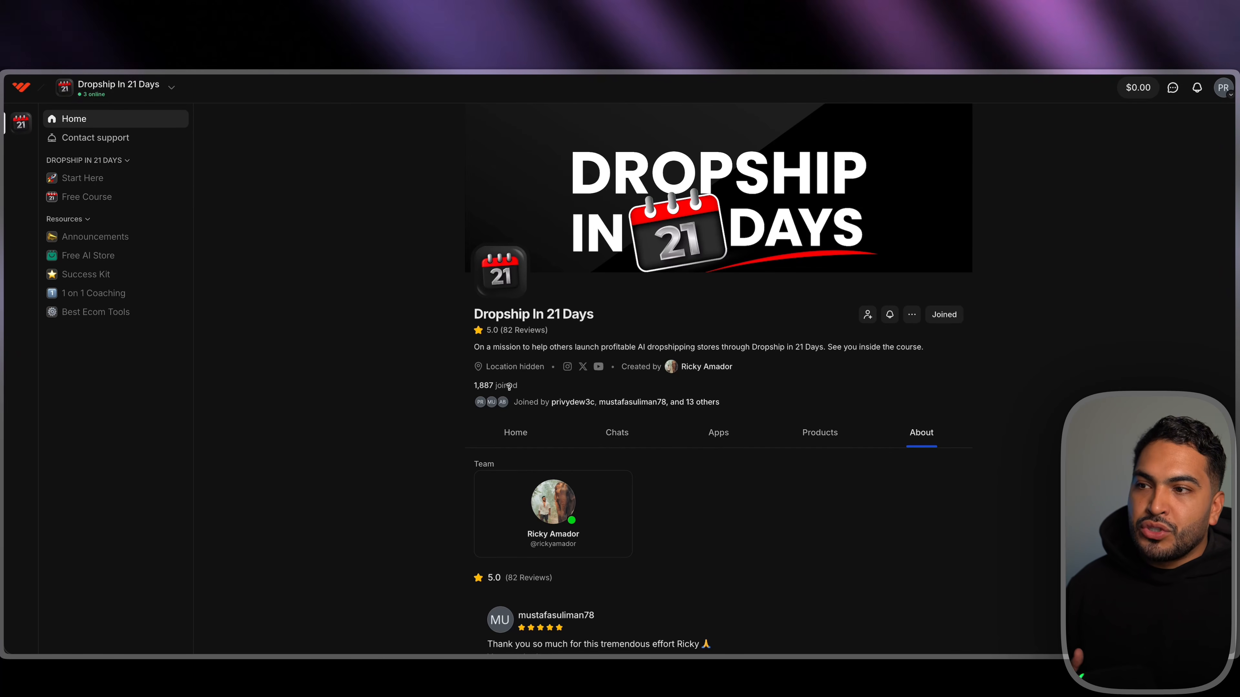
# Copy the store's myshopify.com domain from Shopify's Domains settings and send it to the Dropship In 21 Days admin team through Contact support
pyautogui.click(129, 140)
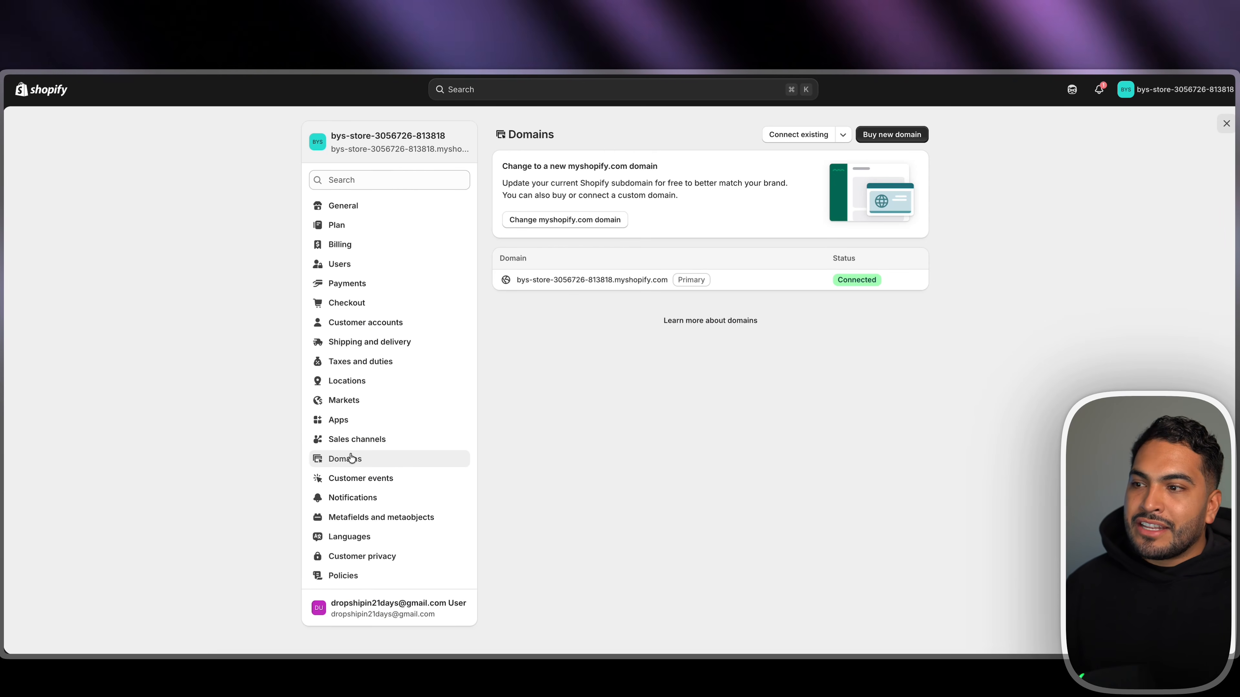
pyautogui.moveTo(710, 280); pyautogui.dragTo(516, 285)
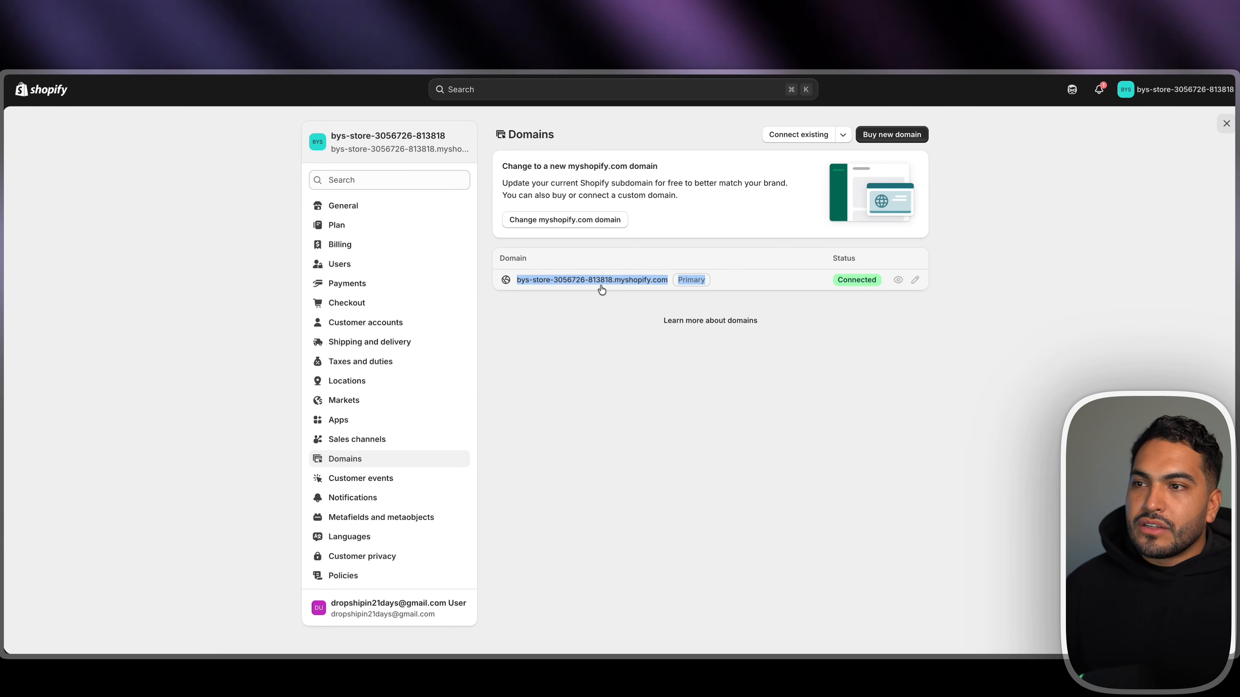
pyautogui.hotkey('ctrl', 'Tab')
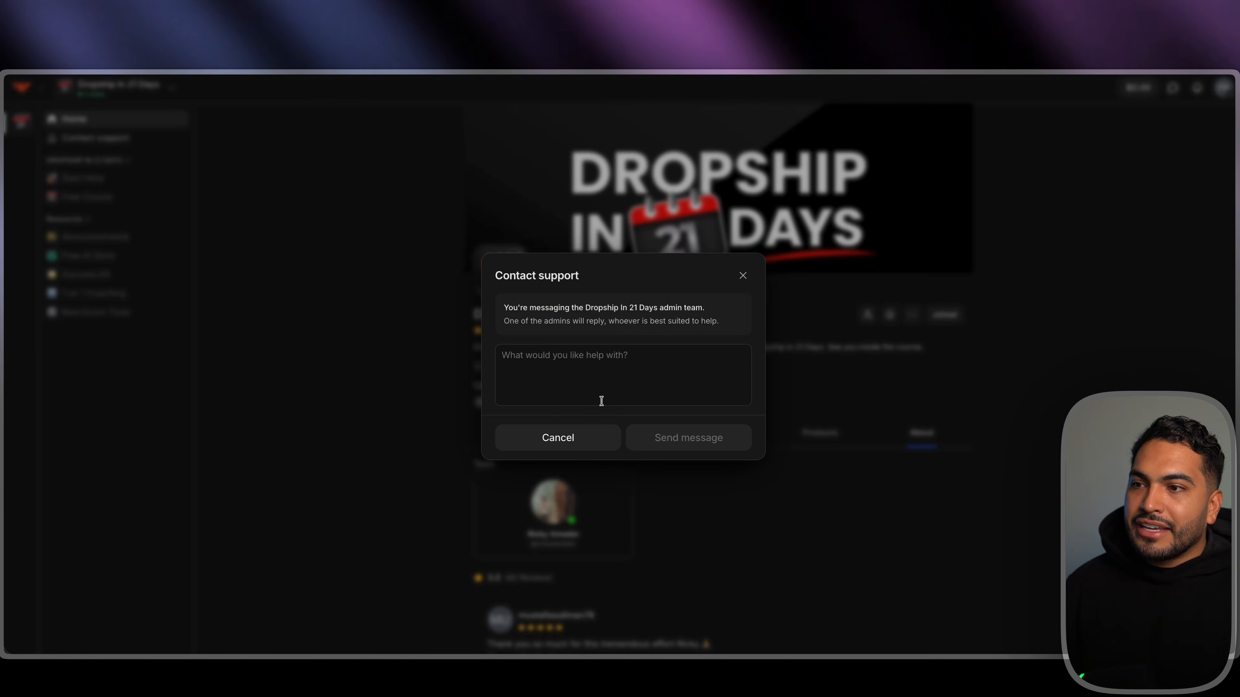
pyautogui.click(615, 385)
pyautogui.press('super+v')
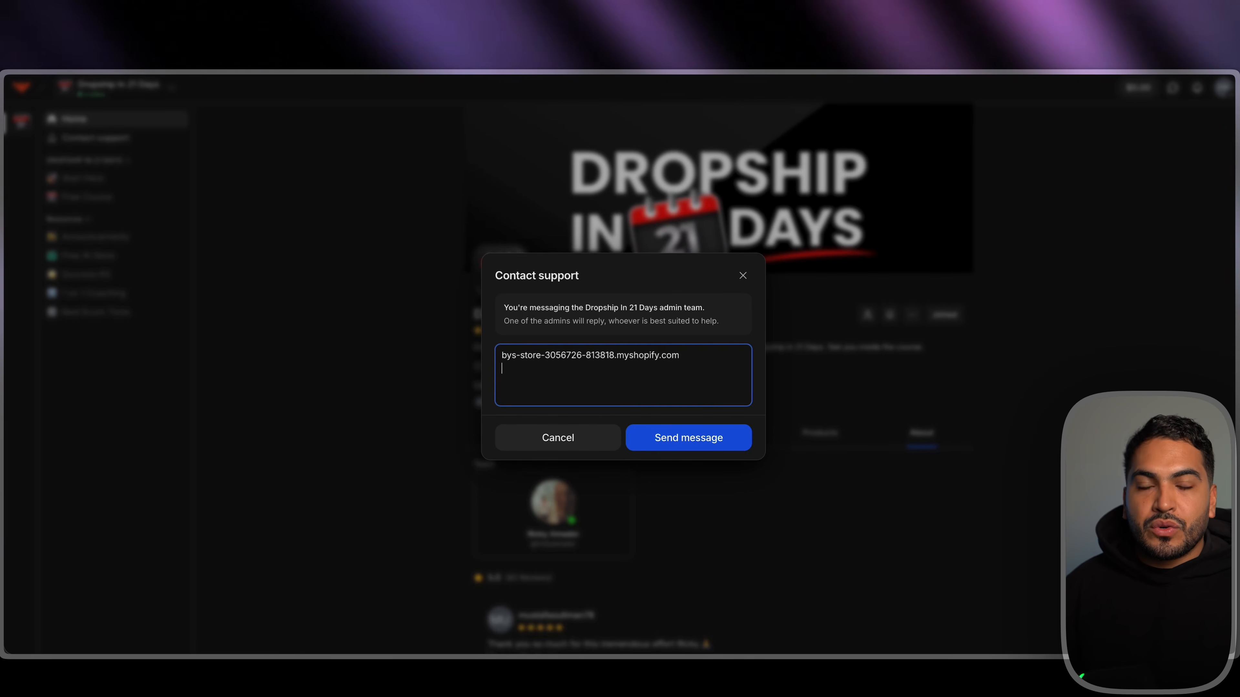
pyautogui.click(697, 445)
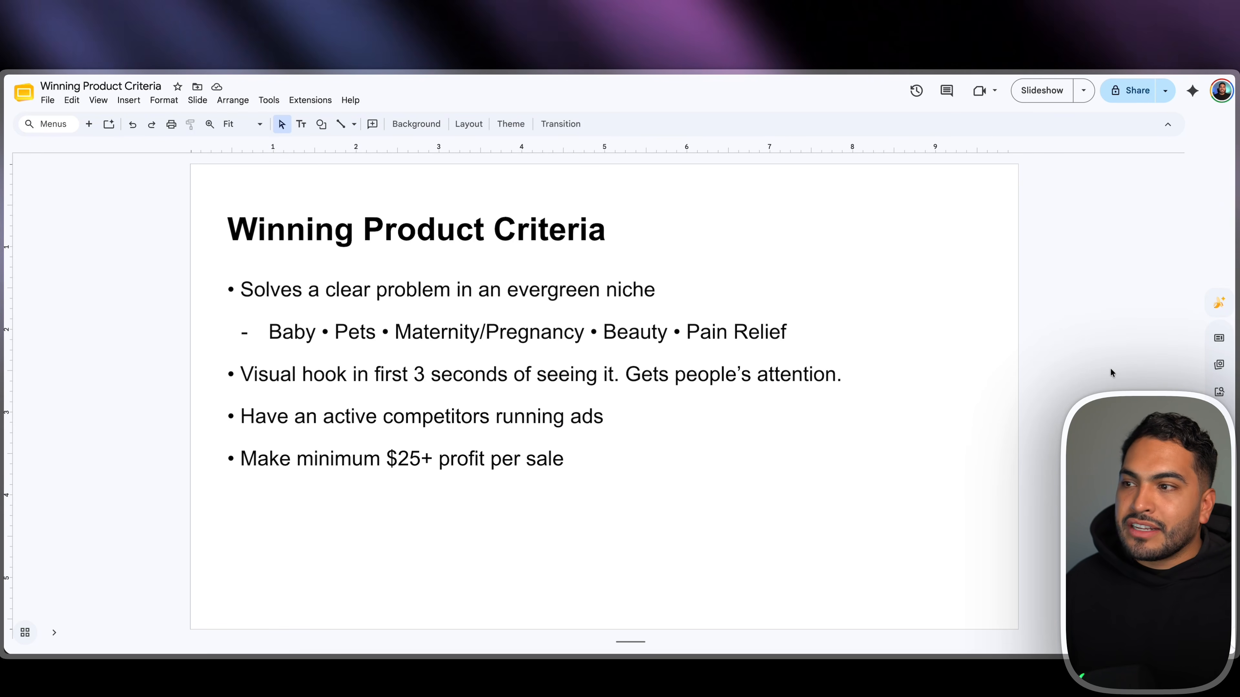
# Review the first Winning Product Criteria bullet about solving a clear problem and the list of evergreen niches beneath it
pyautogui.moveTo(240, 290); pyautogui.dragTo(673, 300)
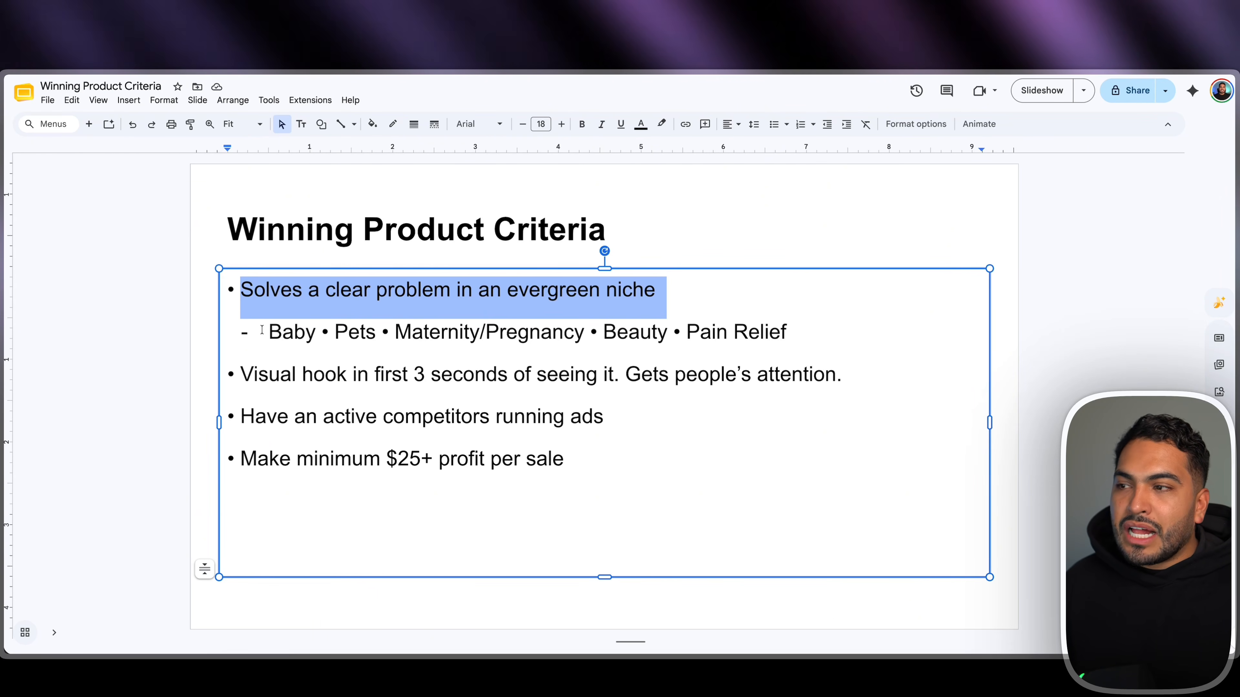
pyautogui.moveTo(268, 332); pyautogui.dragTo(724, 326)
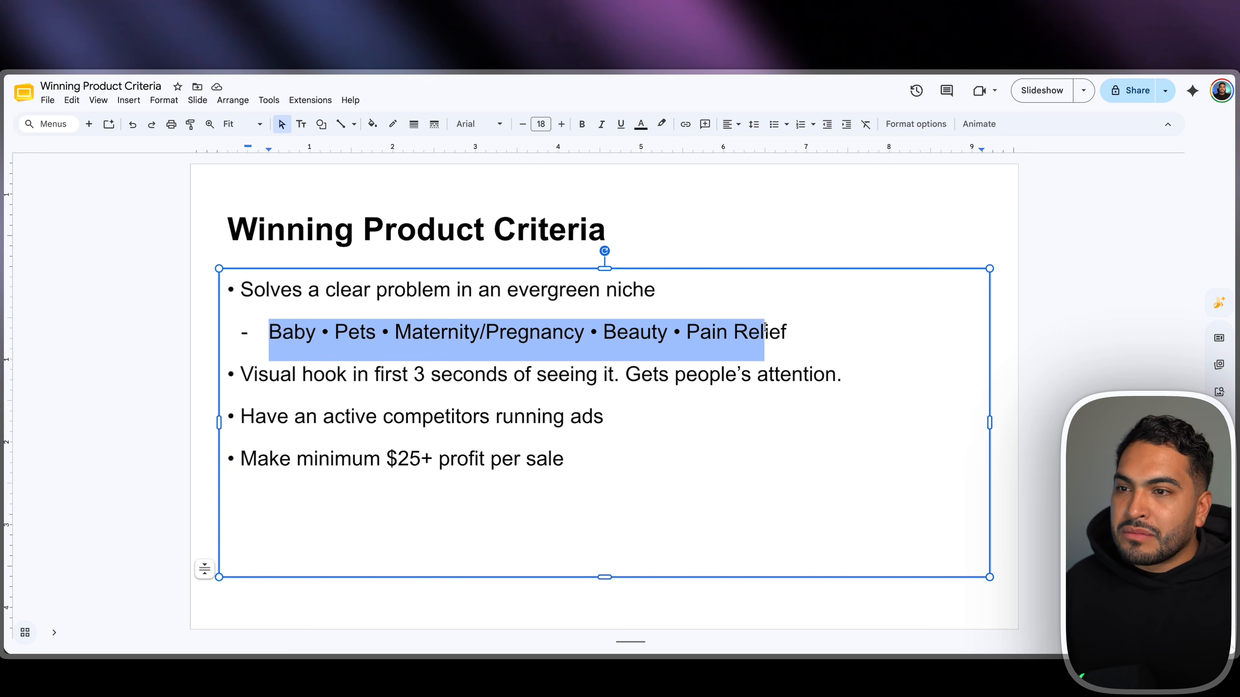
pyautogui.click(804, 327)
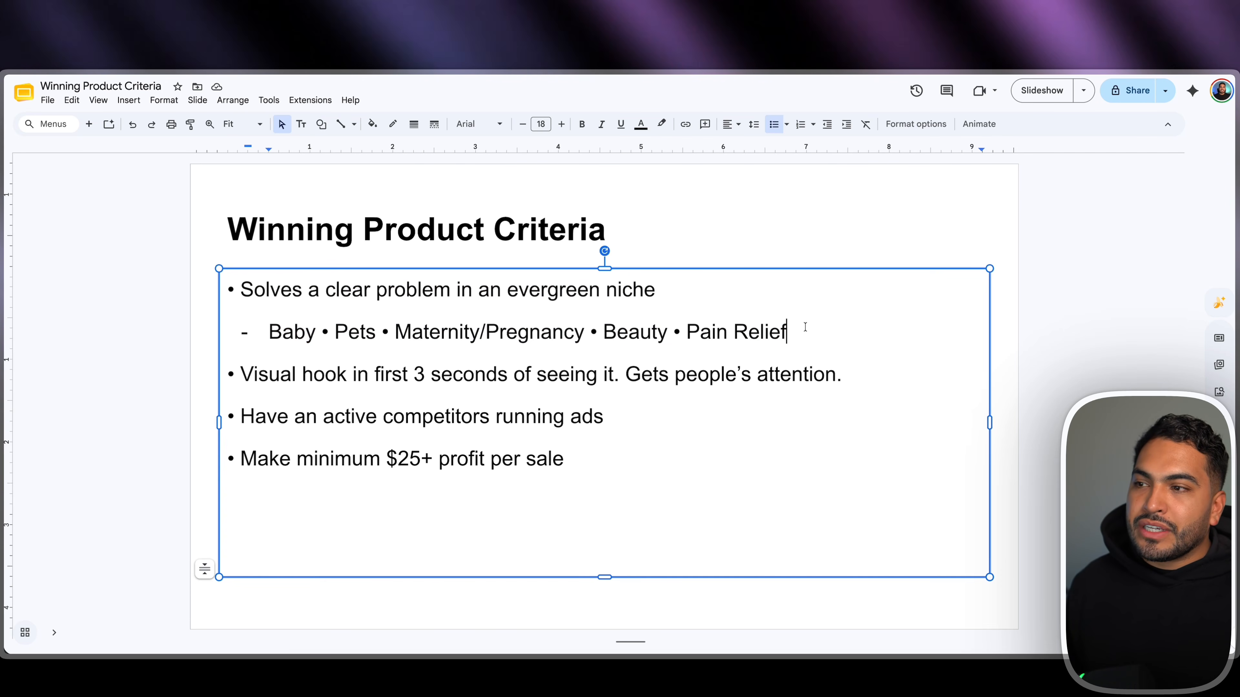
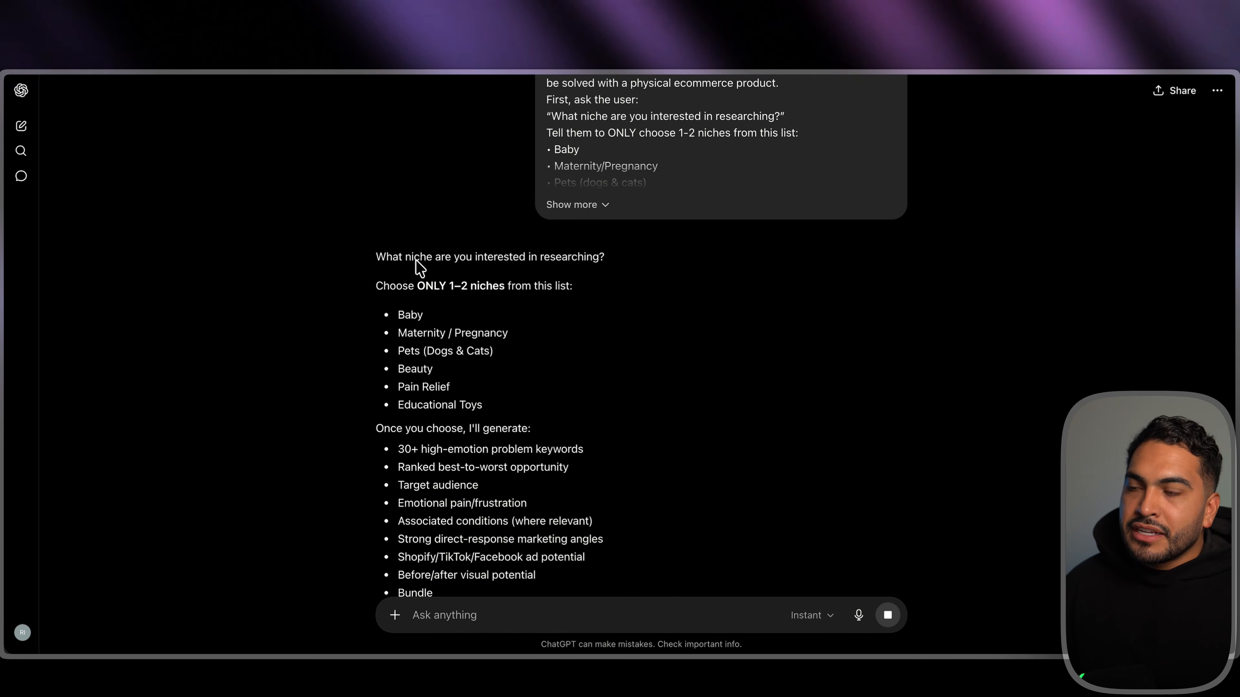
# Review ChatGPT's niche question and answer it with "Dogs" to generate a ranked list of problem keywords
pyautogui.moveTo(404, 260); pyautogui.dragTo(607, 259)
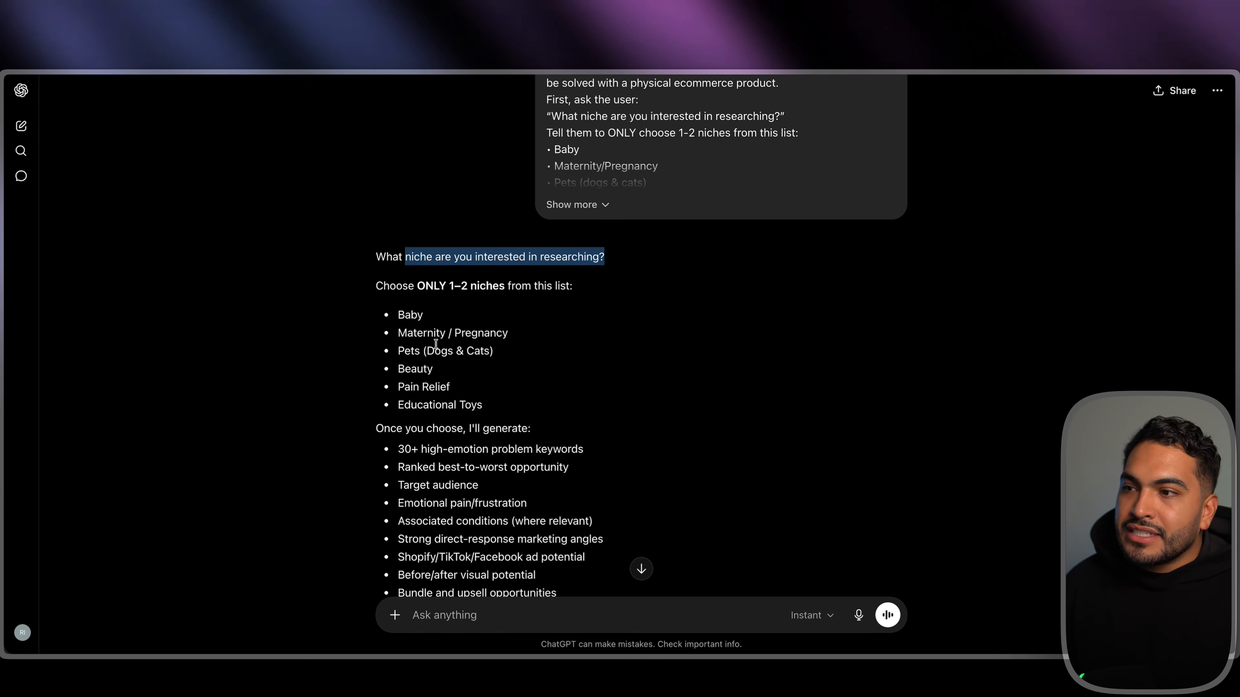
pyautogui.moveTo(452, 352); pyautogui.dragTo(445, 352)
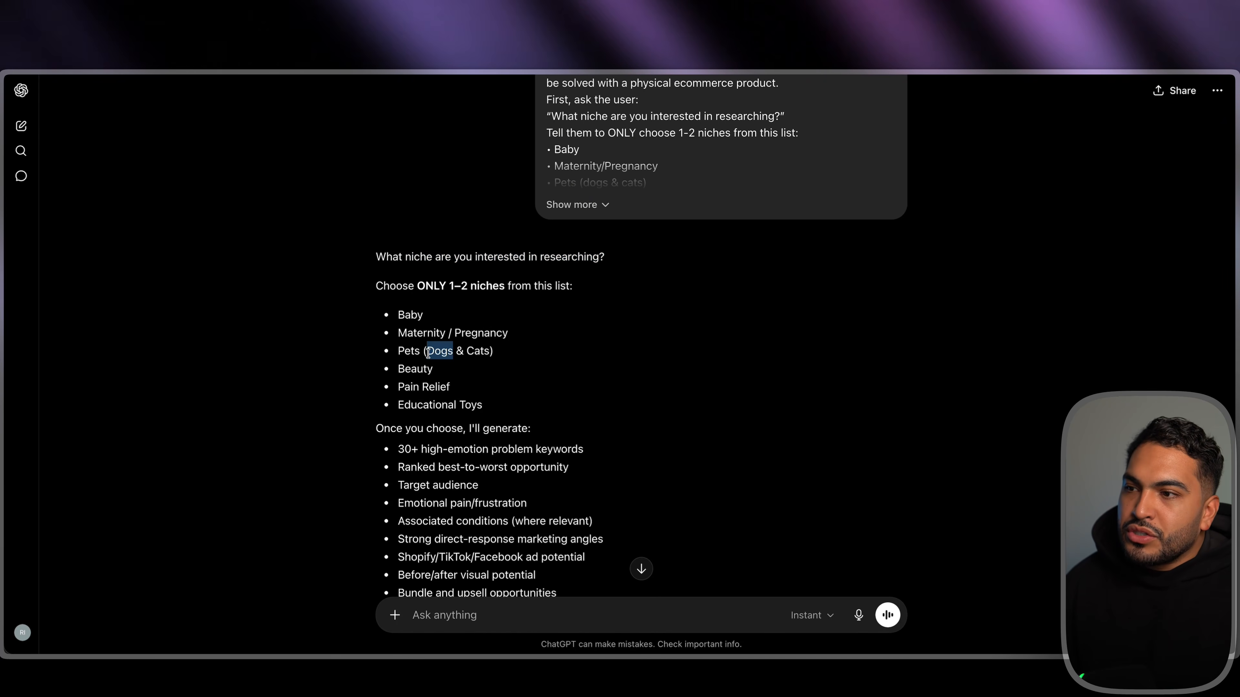
pyautogui.press('Return')
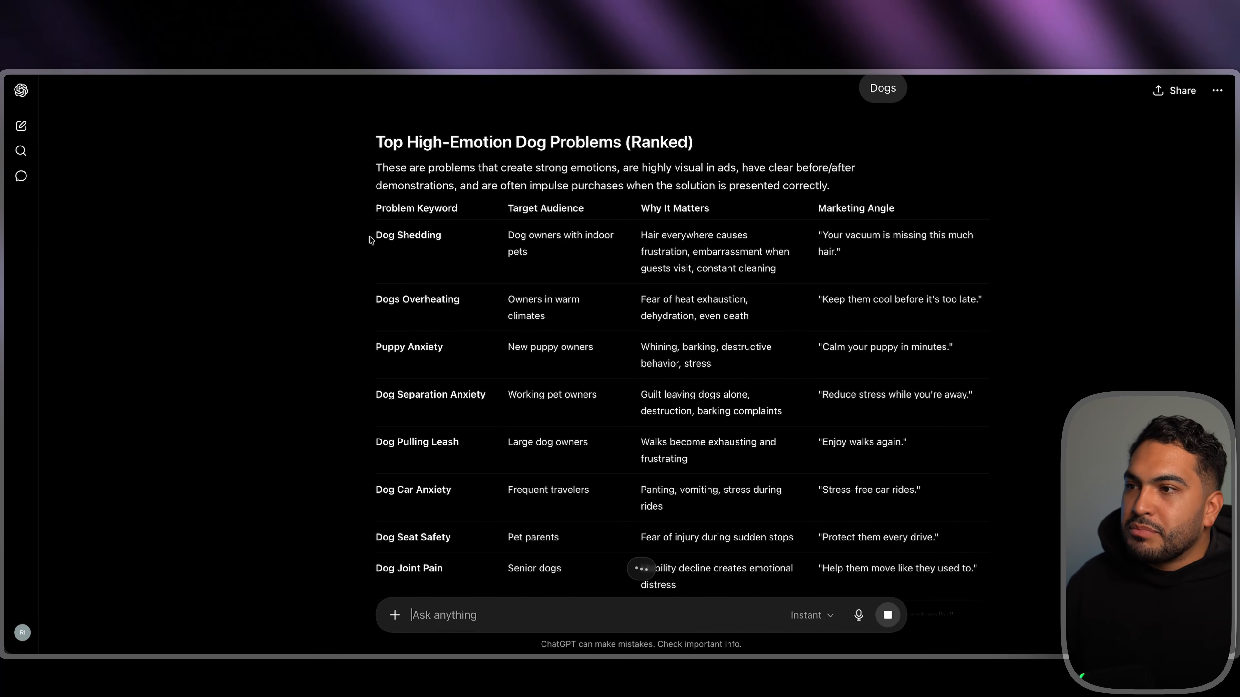
# Examine the ranked dog problems table, covering keywords such as Dog Shedding, Dogs Overheating, Puppy Anxiety and Dog Pulling Leash
pyautogui.moveTo(376, 236); pyautogui.dragTo(438, 236)
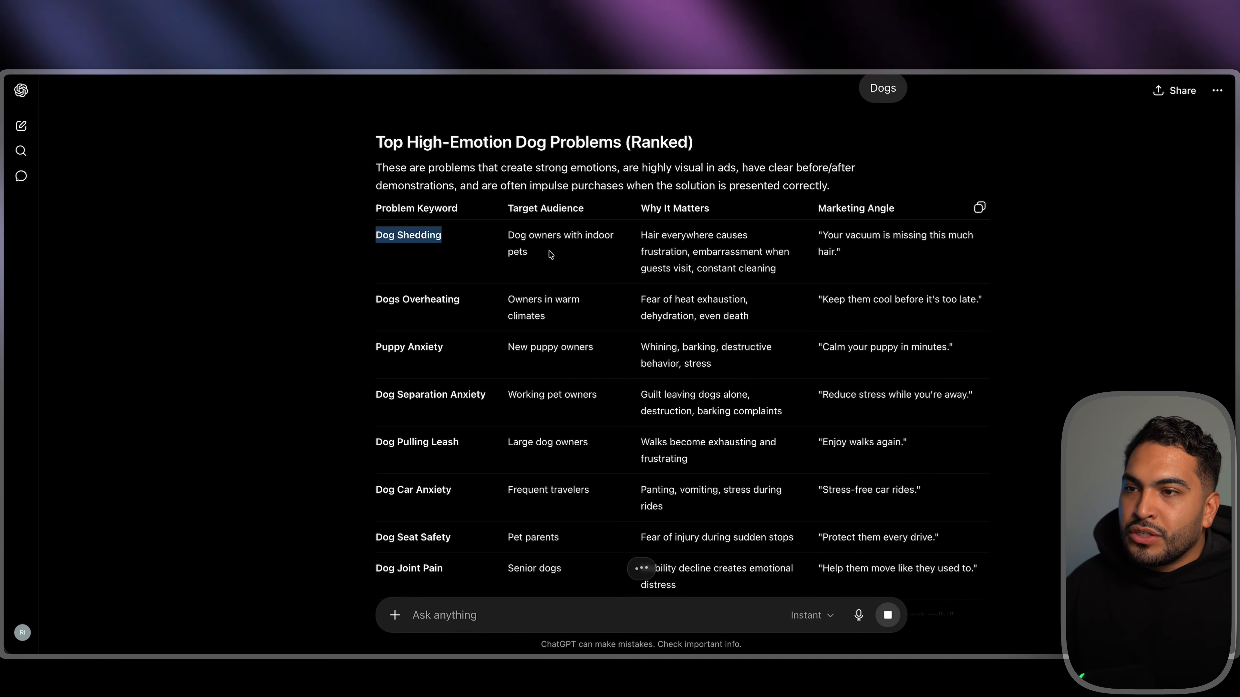
pyautogui.moveTo(647, 236); pyautogui.dragTo(787, 272)
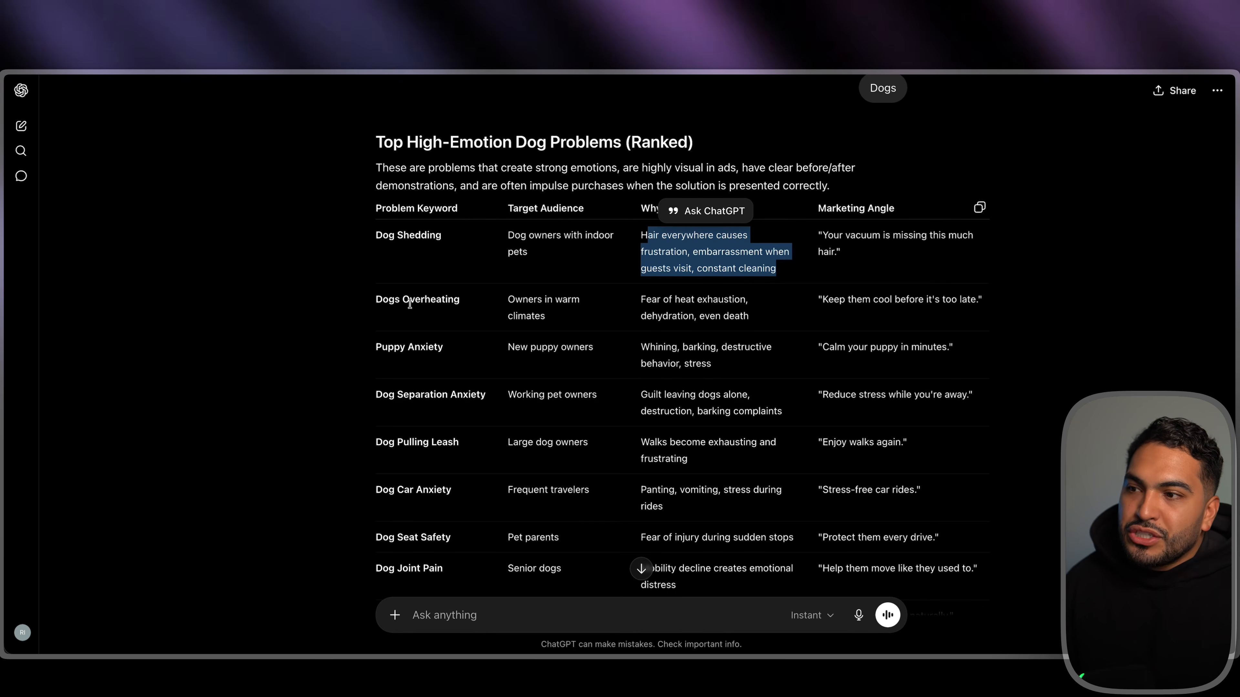
pyautogui.scroll(-3, 410, 304)
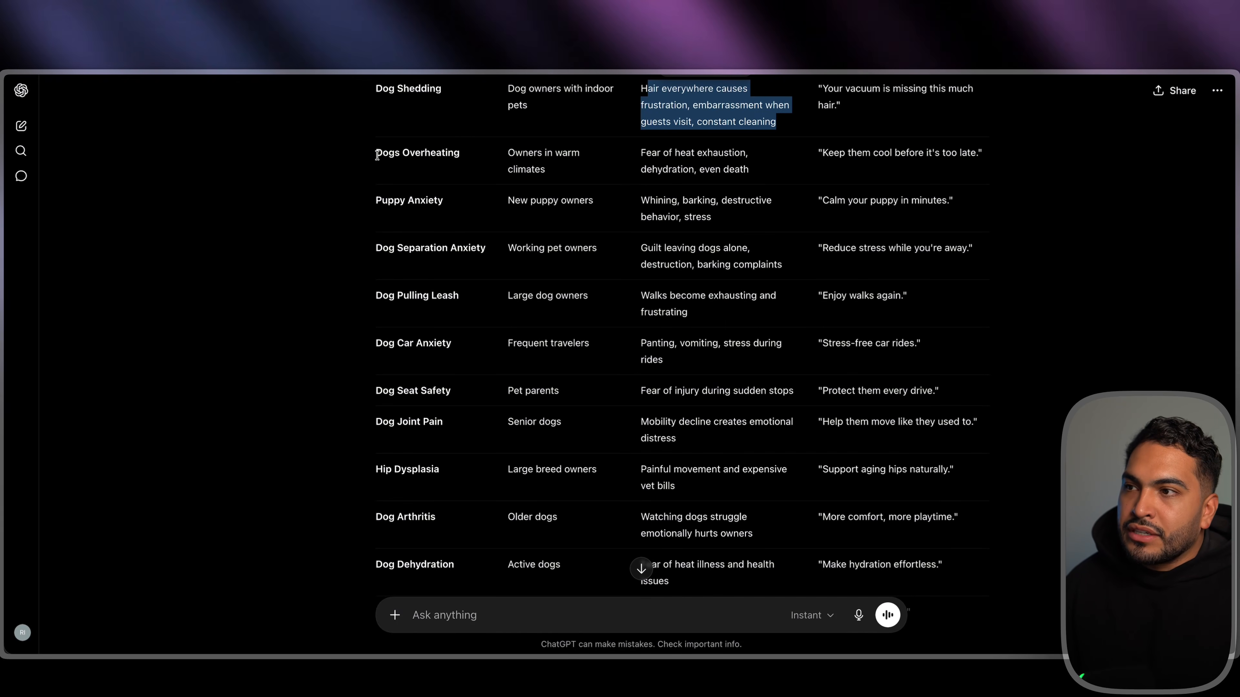
pyautogui.moveTo(376, 153); pyautogui.dragTo(460, 157)
pyautogui.moveTo(363, 208); pyautogui.dragTo(448, 216)
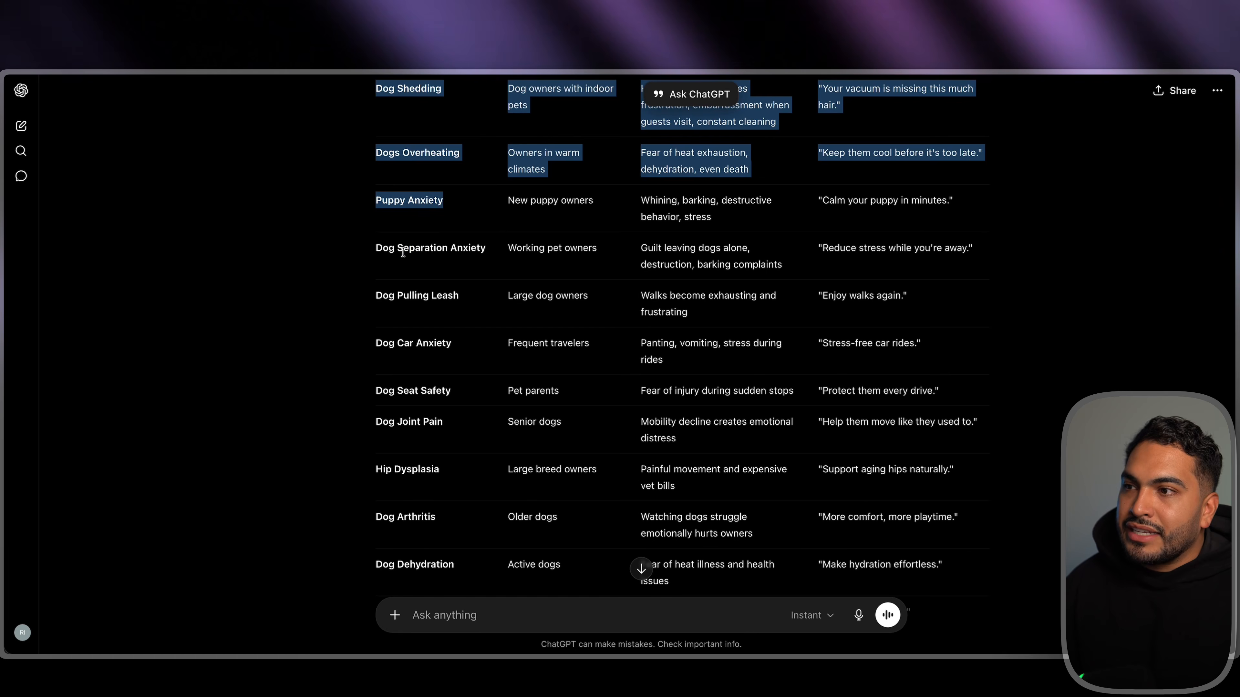
pyautogui.moveTo(403, 252); pyautogui.dragTo(477, 251)
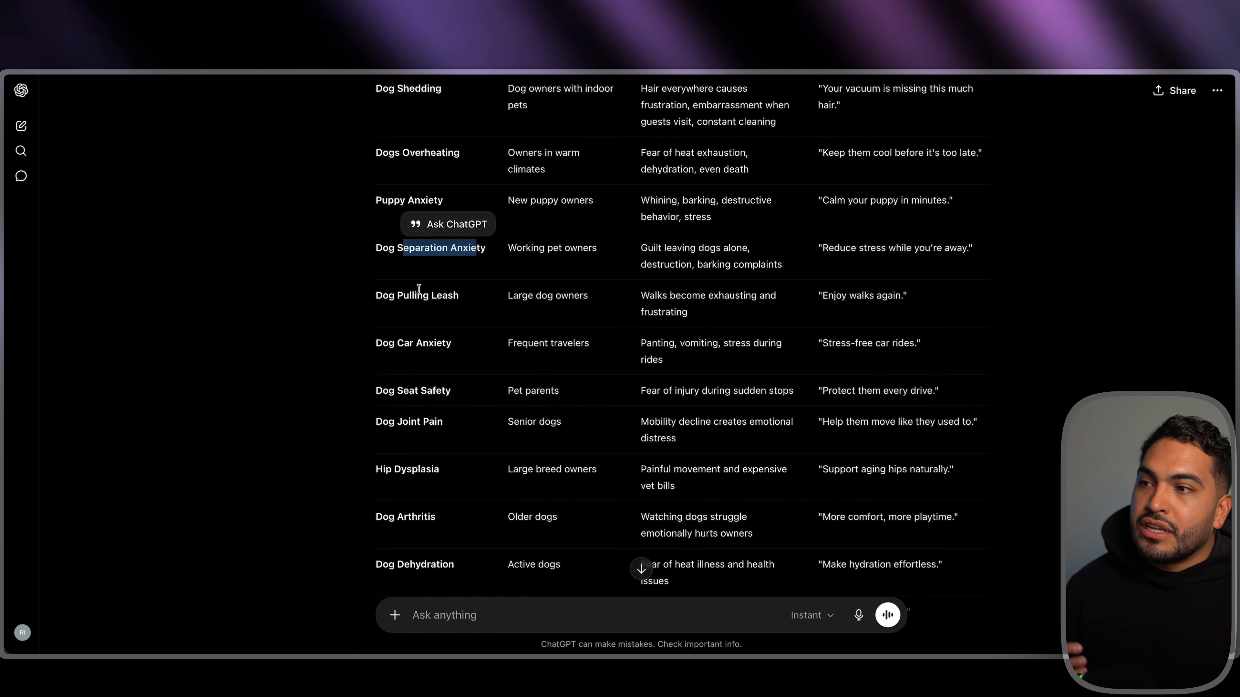
pyautogui.moveTo(396, 295); pyautogui.dragTo(460, 296)
pyautogui.scroll(5, 464, 306)
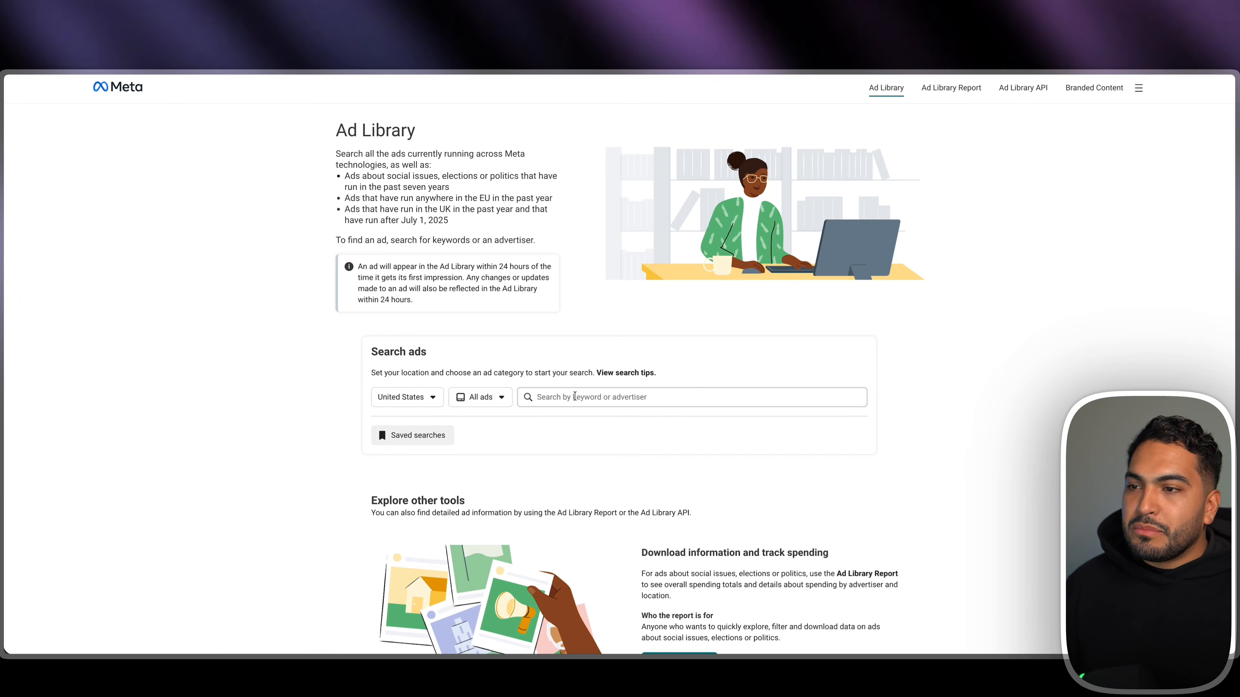
# Search all United States ads in Meta's Ad Library for "dog hair" and browse the active competitor ads
pyautogui.click(574, 396)
pyautogui.write('dog hair')
pyautogui.press('Return')
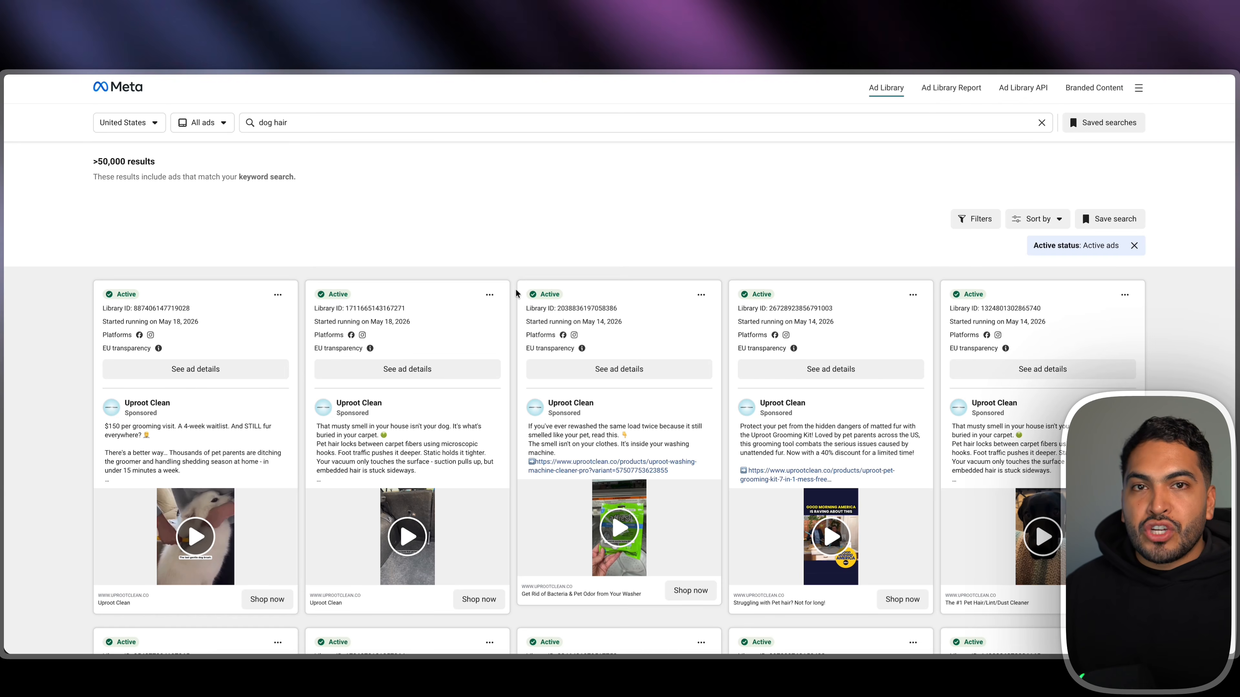
pyautogui.scroll(-5, 519, 313)
pyautogui.scroll(-20, 522, 322)
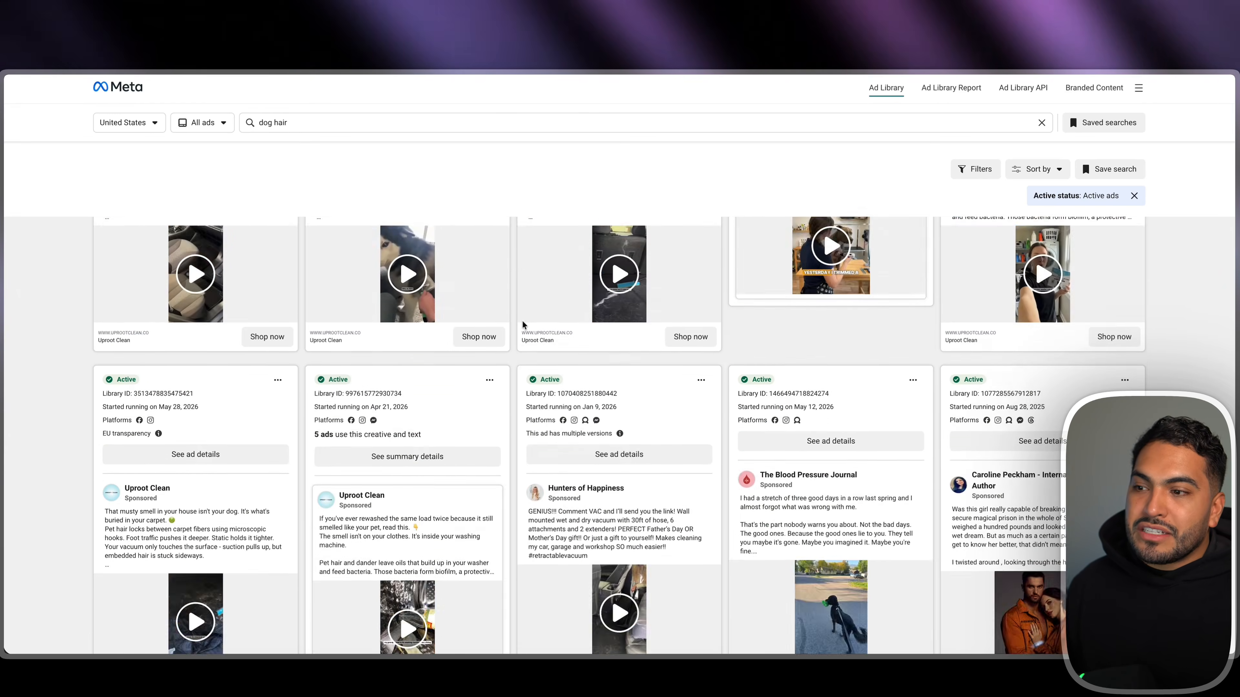
pyautogui.scroll(-20, 523, 321)
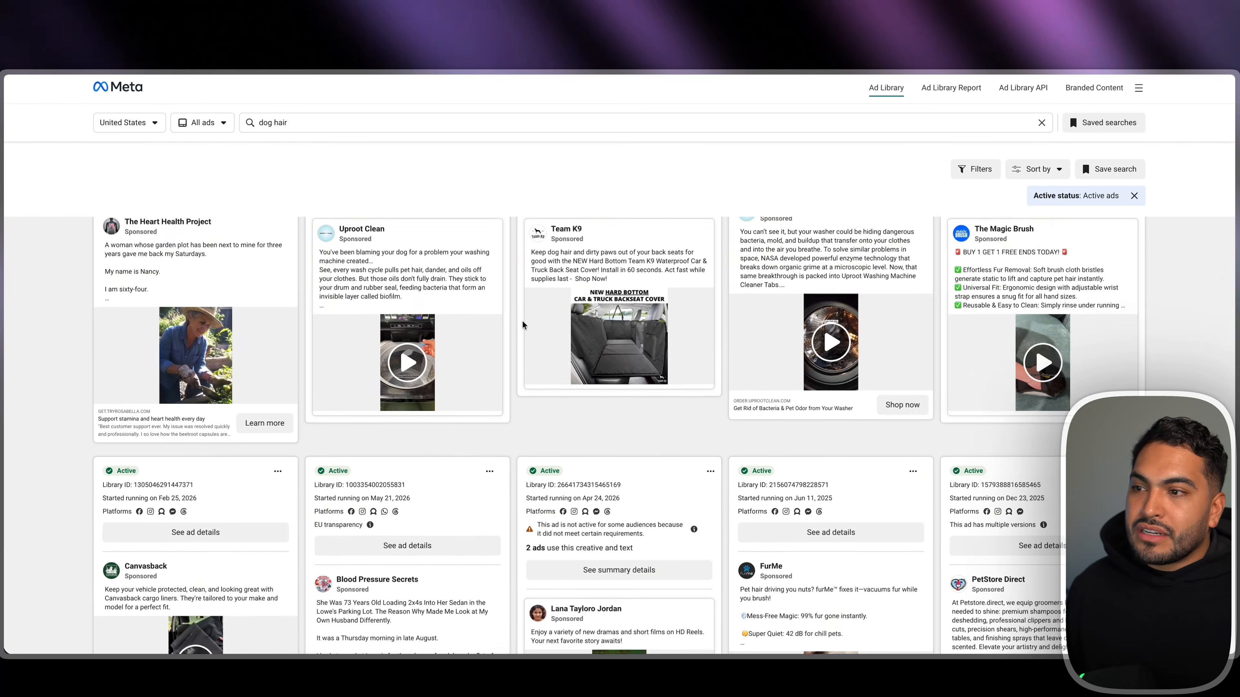
pyautogui.scroll(-15, 523, 321)
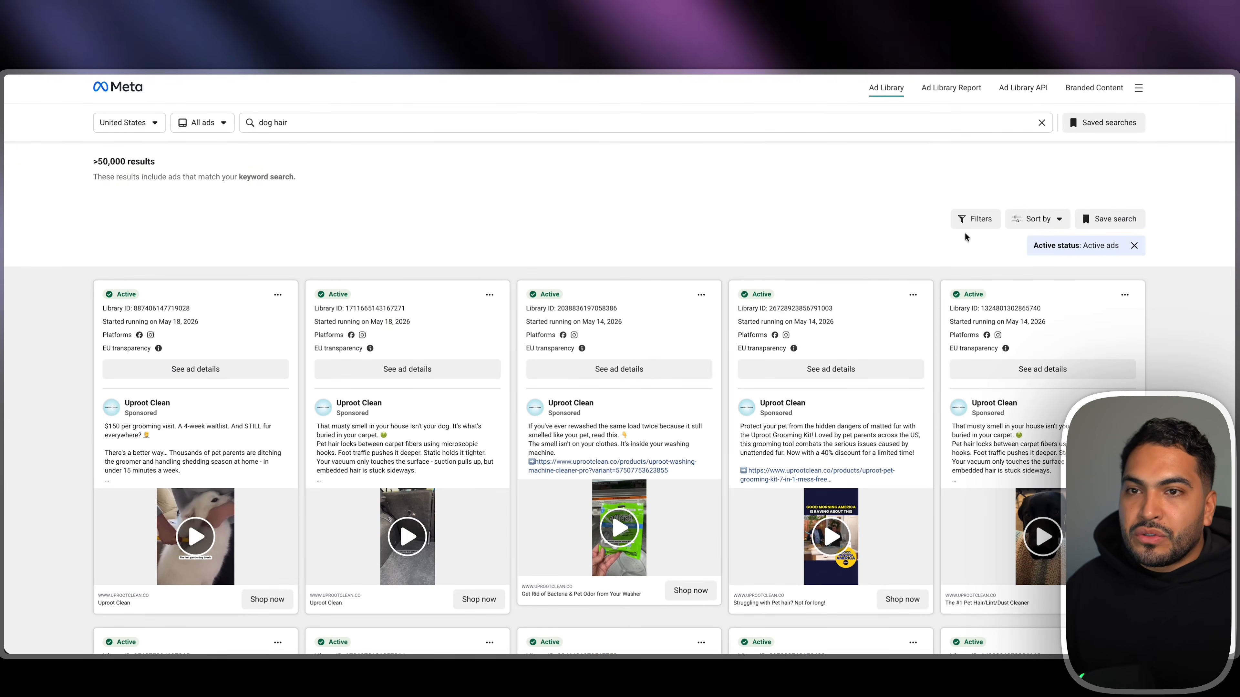
# Check that the ads are sorted by impressions from high to low, and play Uproot Clean's car pet-hair removal video ad
pyautogui.click(1042, 222)
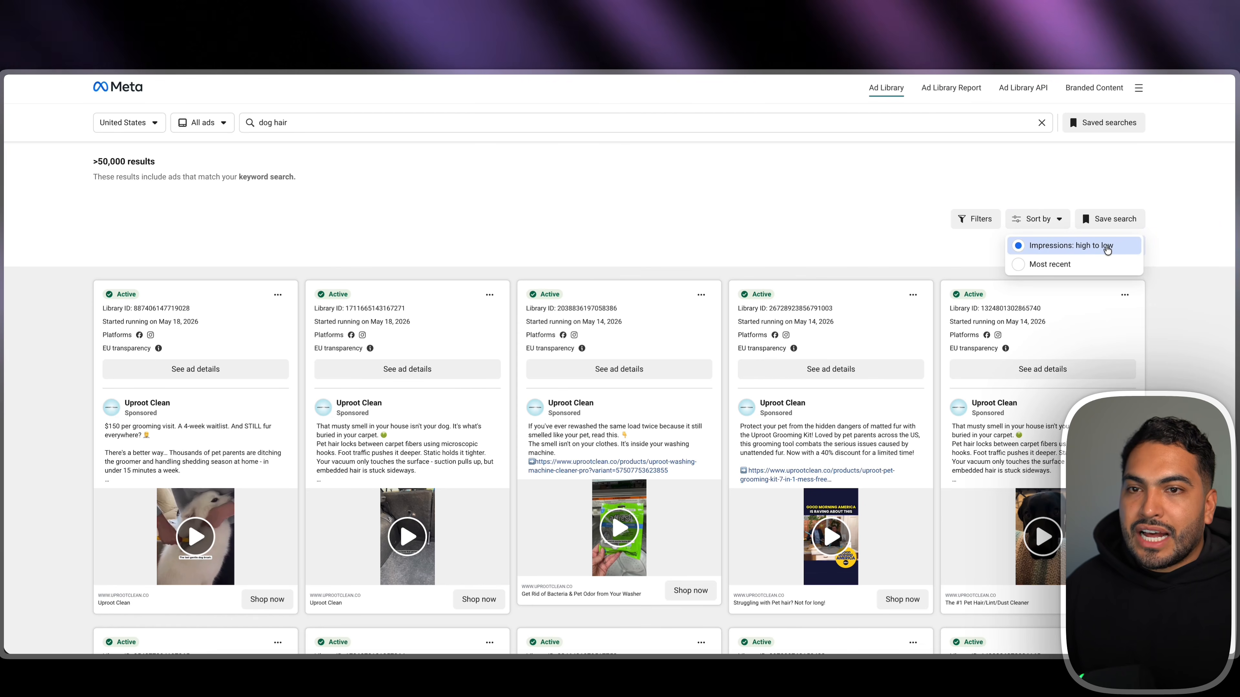
pyautogui.click(901, 245)
pyautogui.scroll(-8, 518, 367)
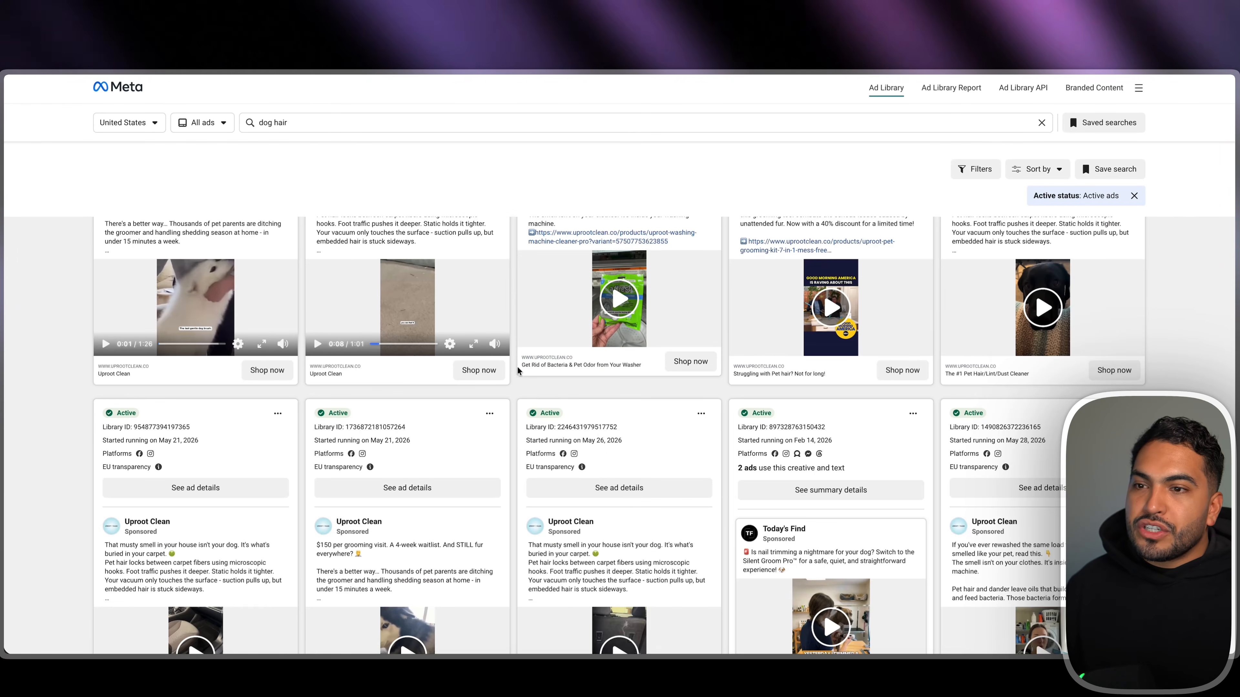
pyautogui.scroll(-2, 517, 367)
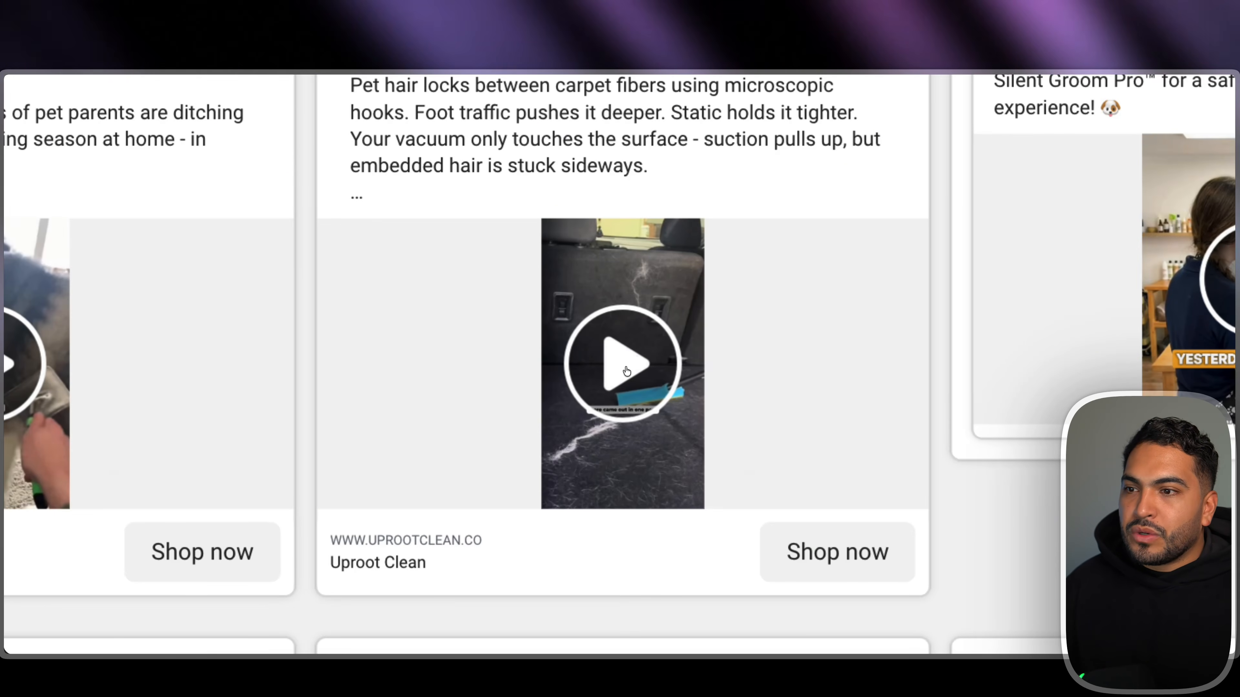
pyautogui.click(627, 371)
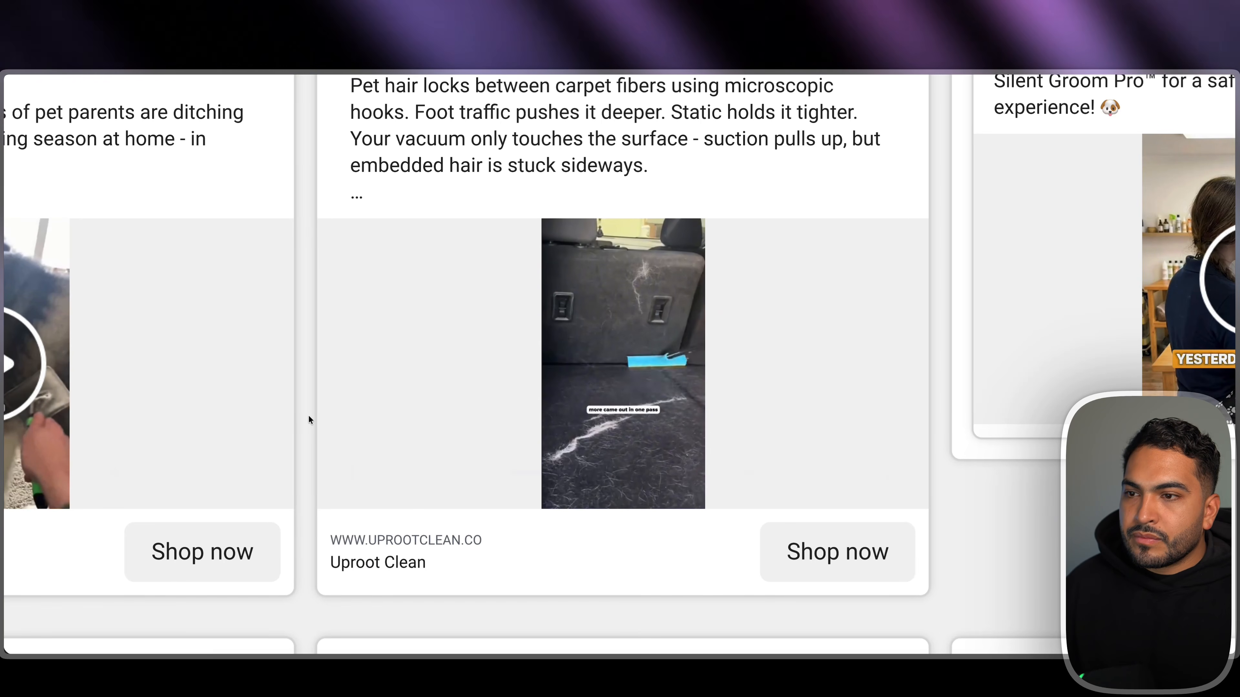
pyautogui.click(660, 387)
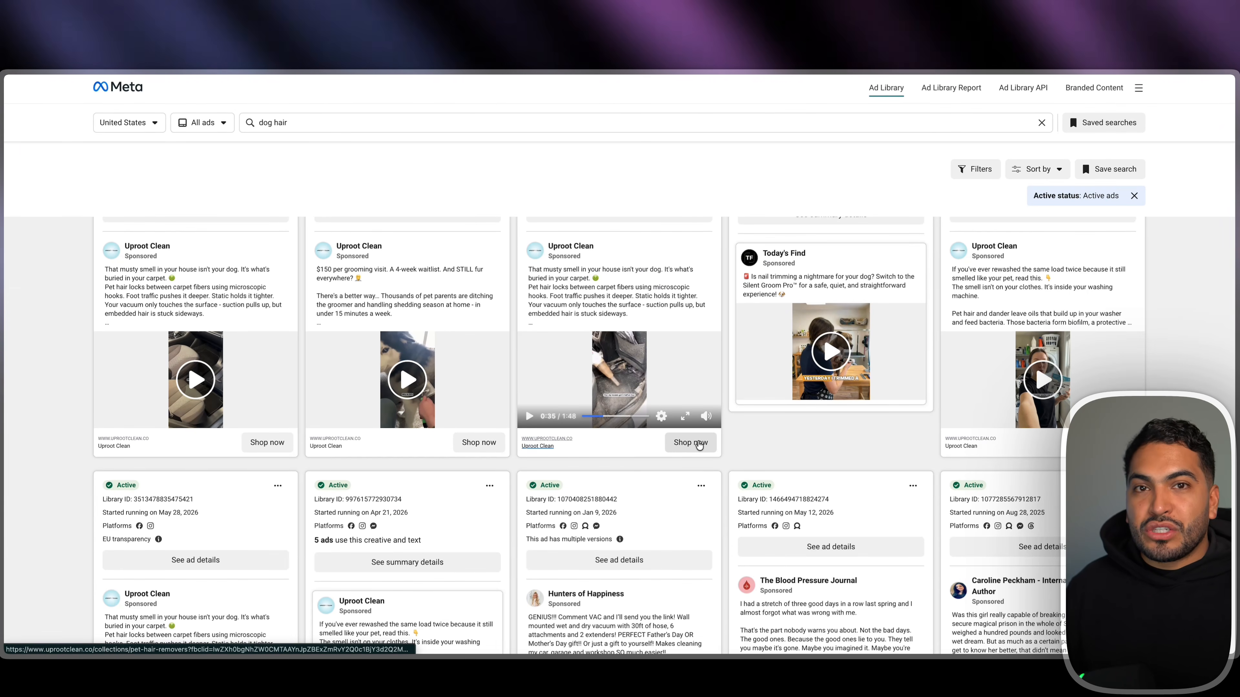
# Follow the Uproot Clean ad to its shop and examine the Fur-riccane Survival Kit's price, carpet and rug benefits, and photos
pyautogui.click(689, 442)
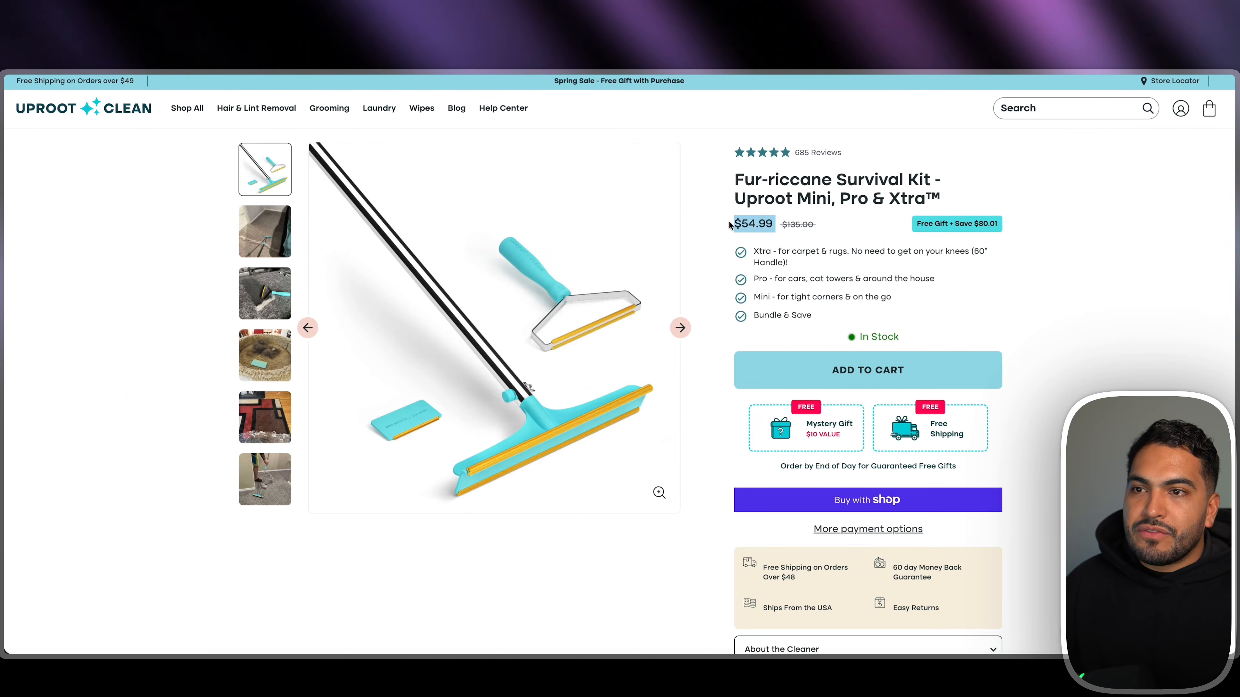
pyautogui.click(779, 250)
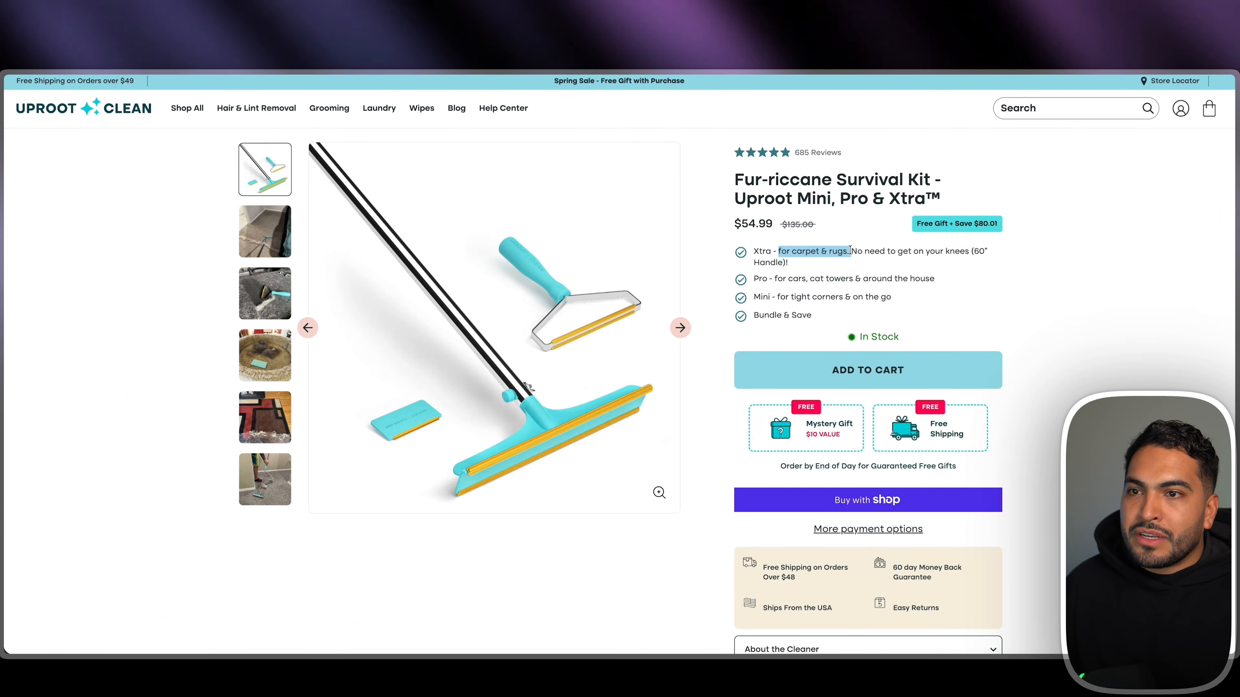
pyautogui.moveTo(950, 251); pyautogui.dragTo(788, 263)
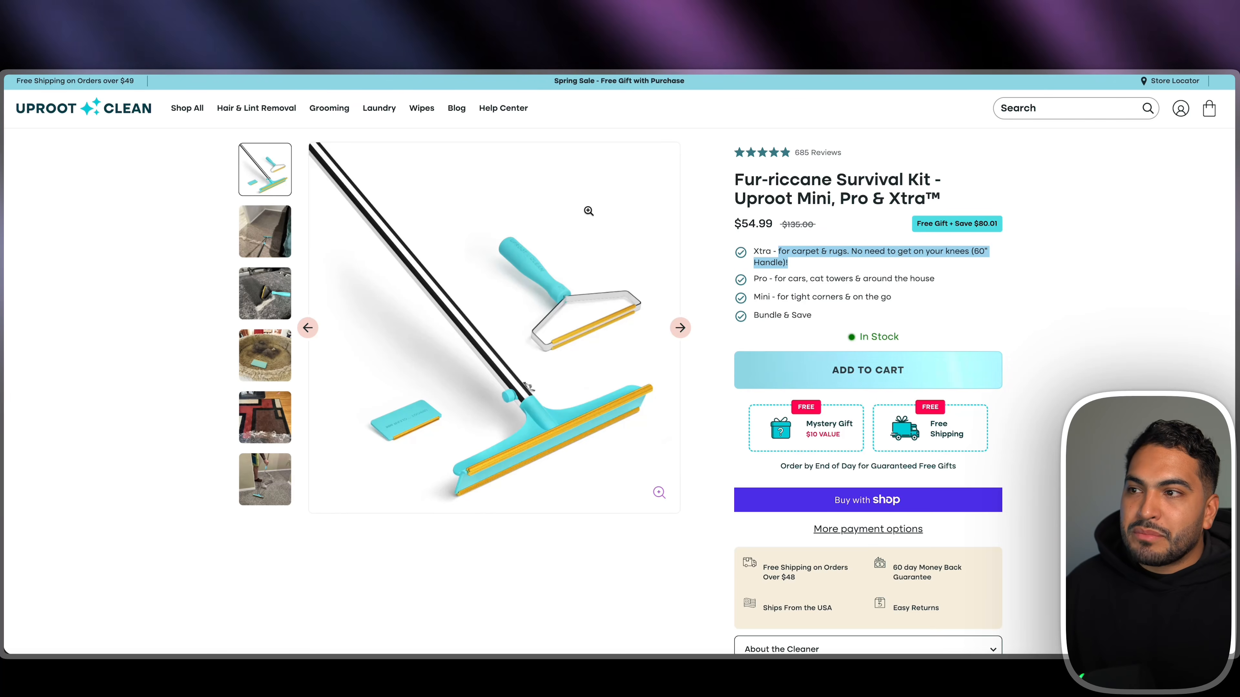
pyautogui.click(246, 231)
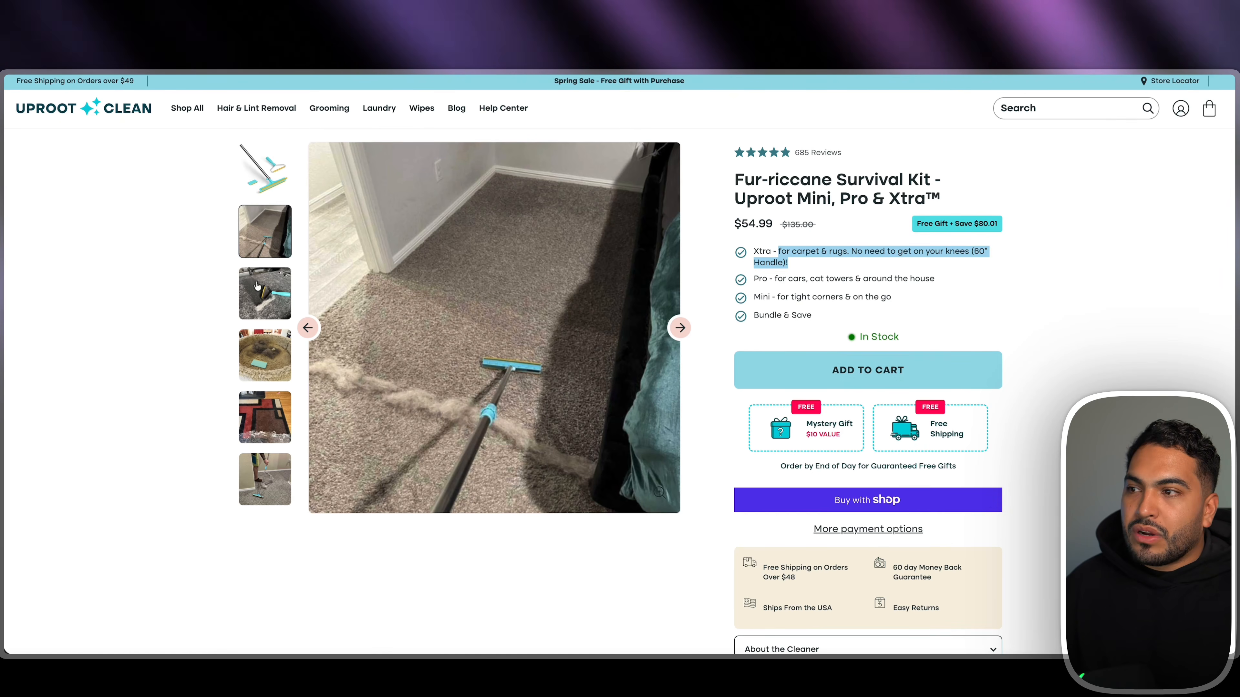
# Switch back to the Winning Product Criteria slide in Google Slides and review the pets niche, active competitors and $25+ profit criteria
pyautogui.click(562, 120)
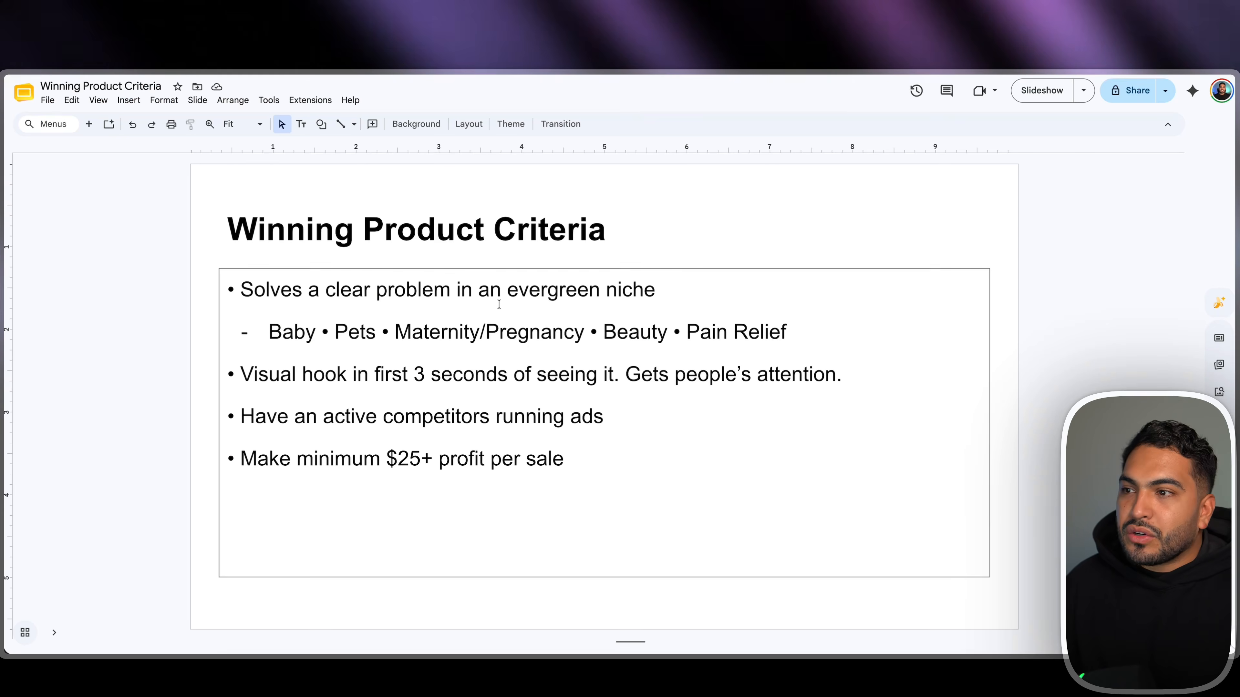
pyautogui.moveTo(320, 333); pyautogui.dragTo(386, 332)
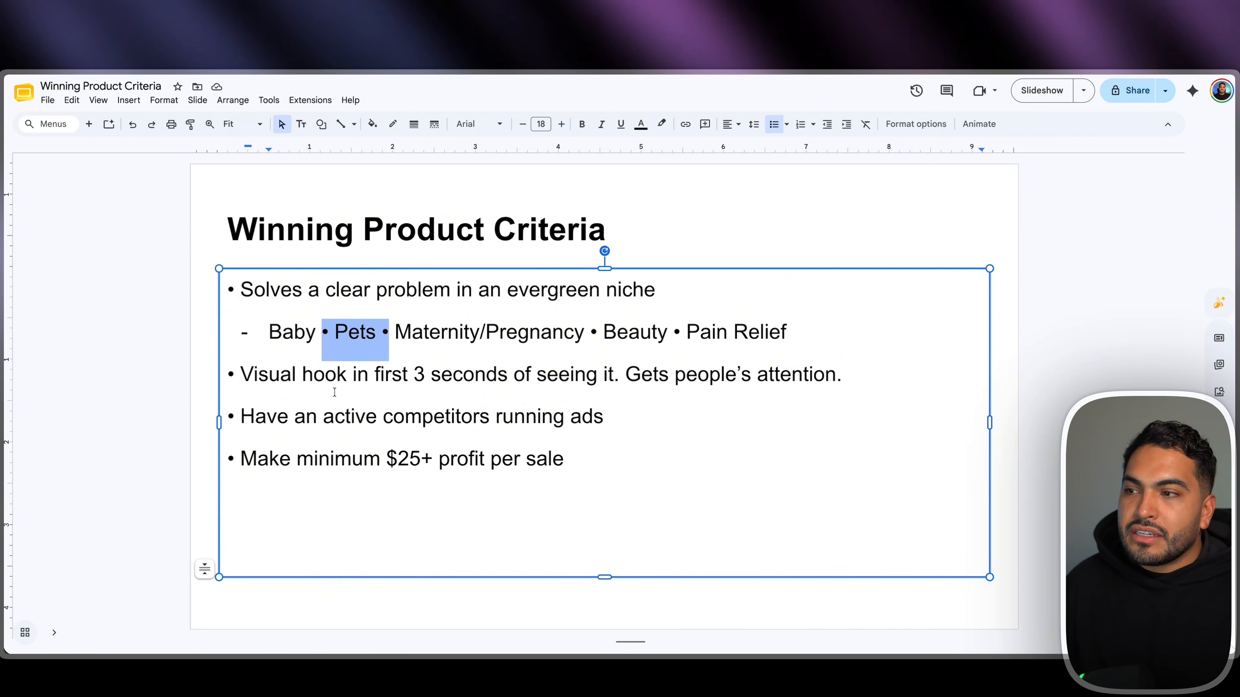
pyautogui.moveTo(306, 417); pyautogui.dragTo(408, 418)
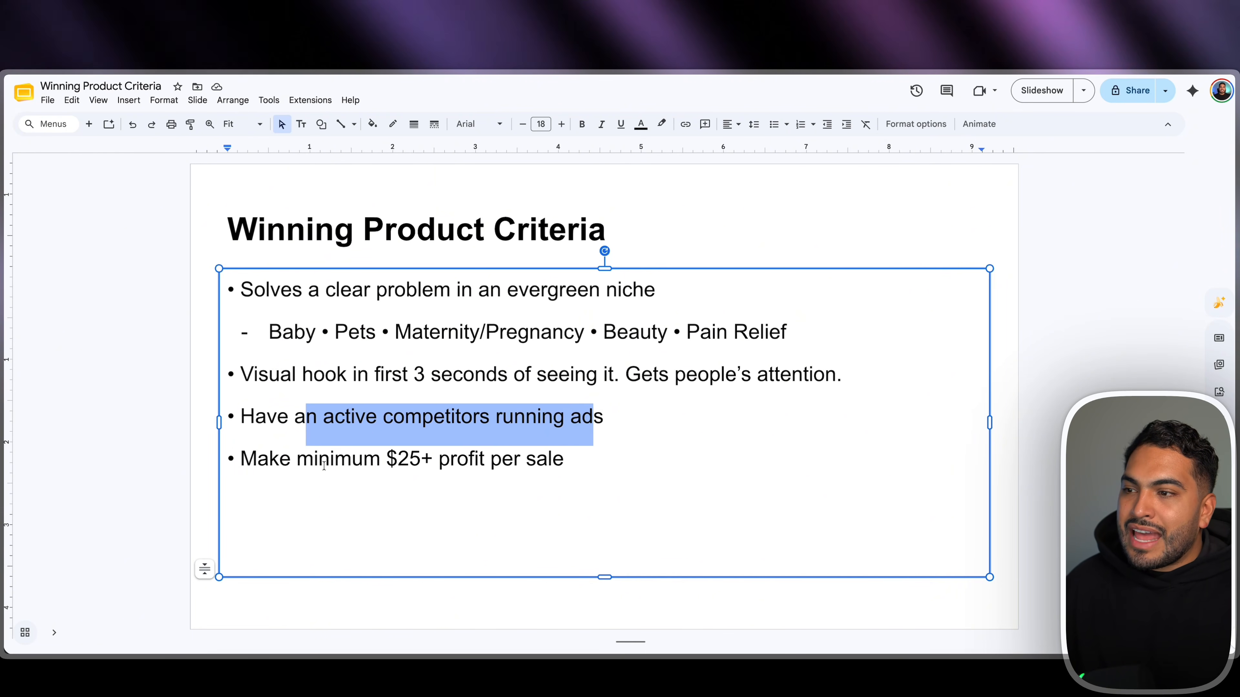
pyautogui.moveTo(296, 462); pyautogui.dragTo(534, 459)
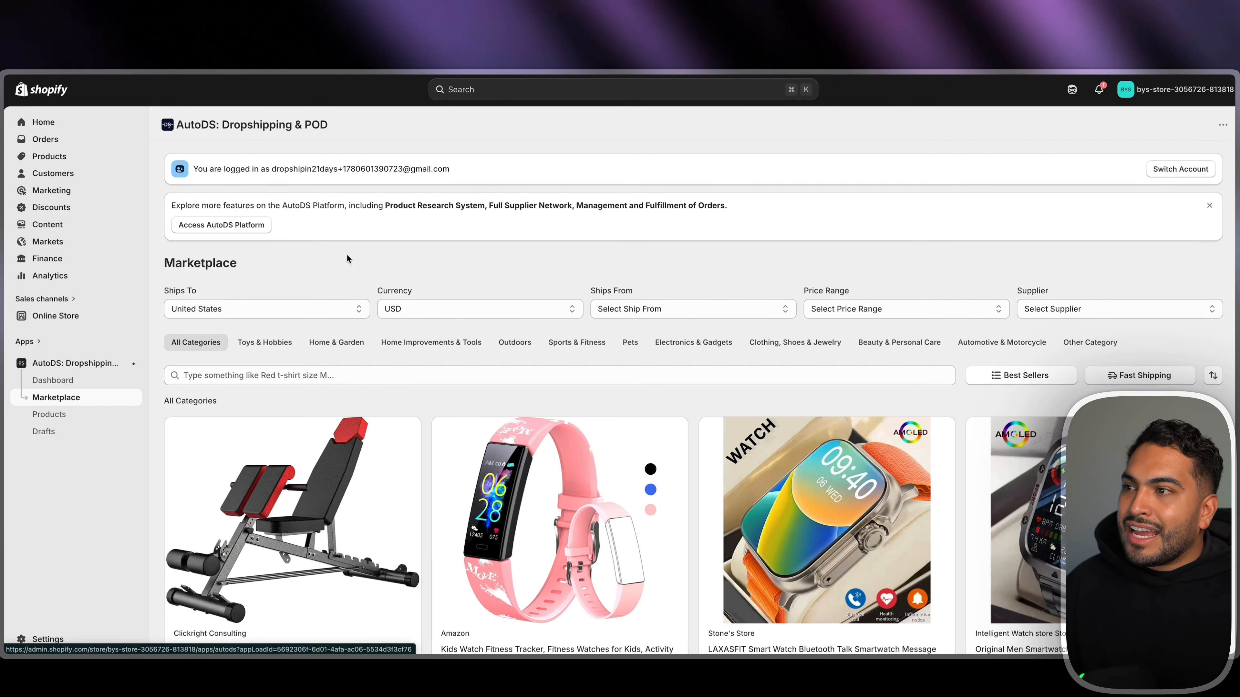
# Open the full AutoDS platform and search its product marketplace for "dog hair broom"
pyautogui.click(246, 227)
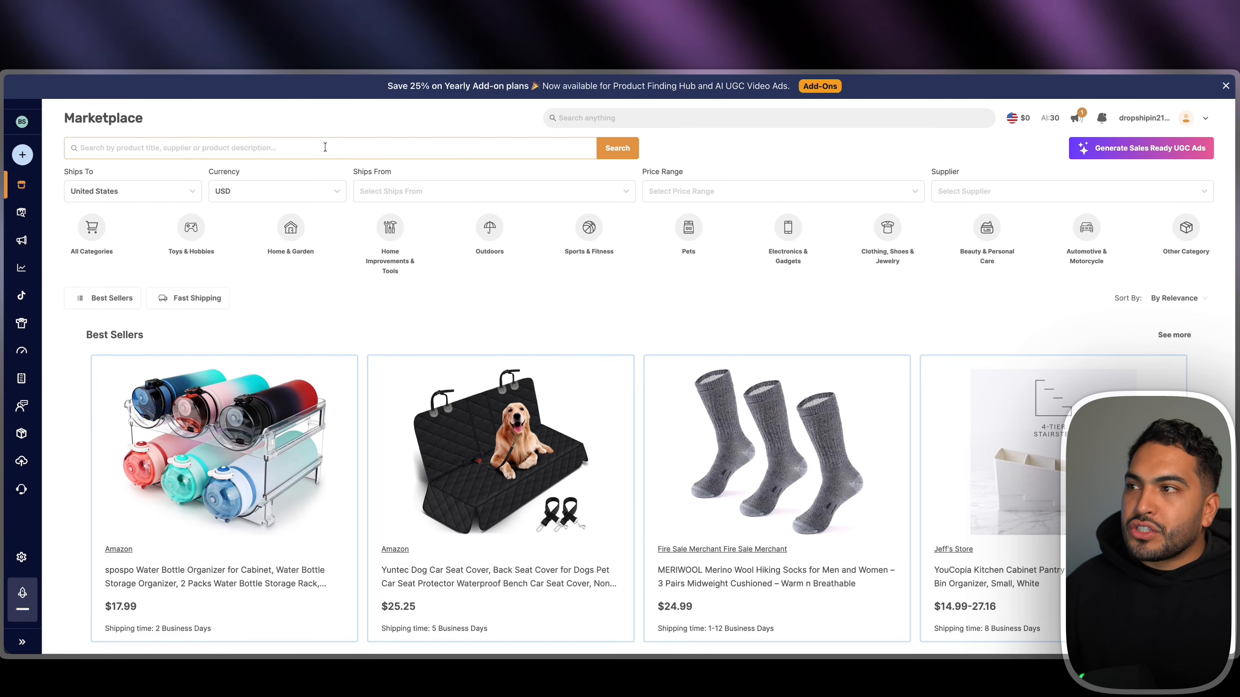
pyautogui.click(264, 145)
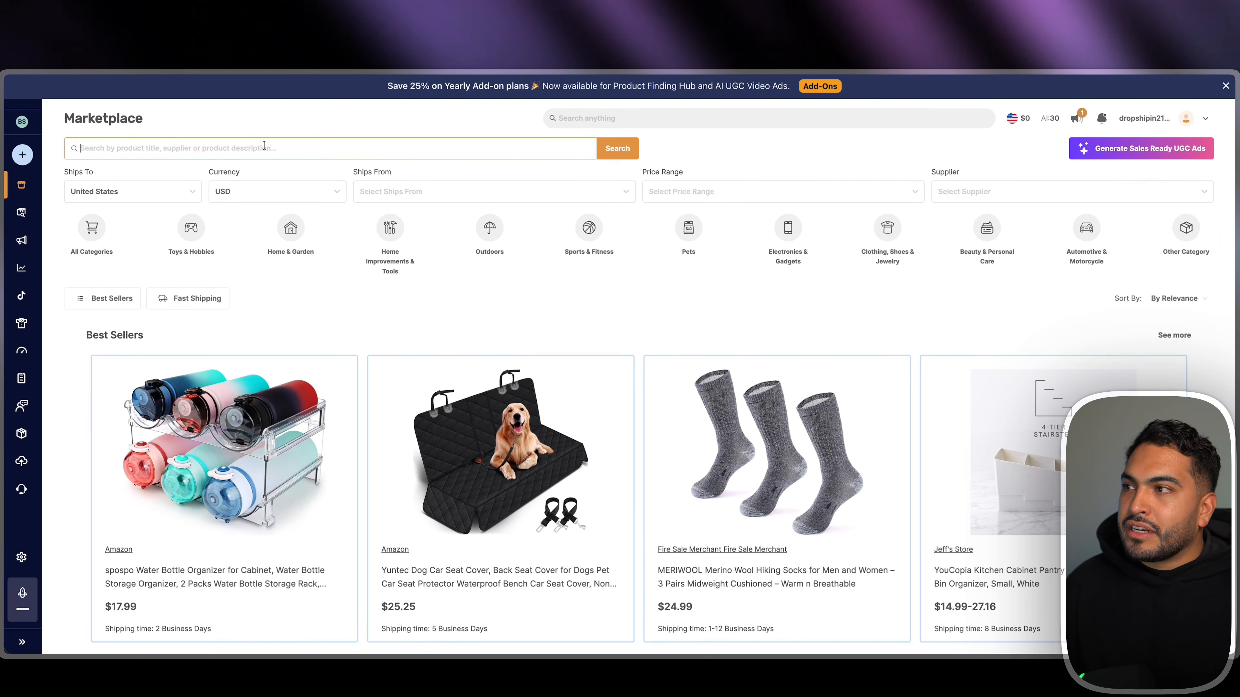
pyautogui.write('dog hair broom')
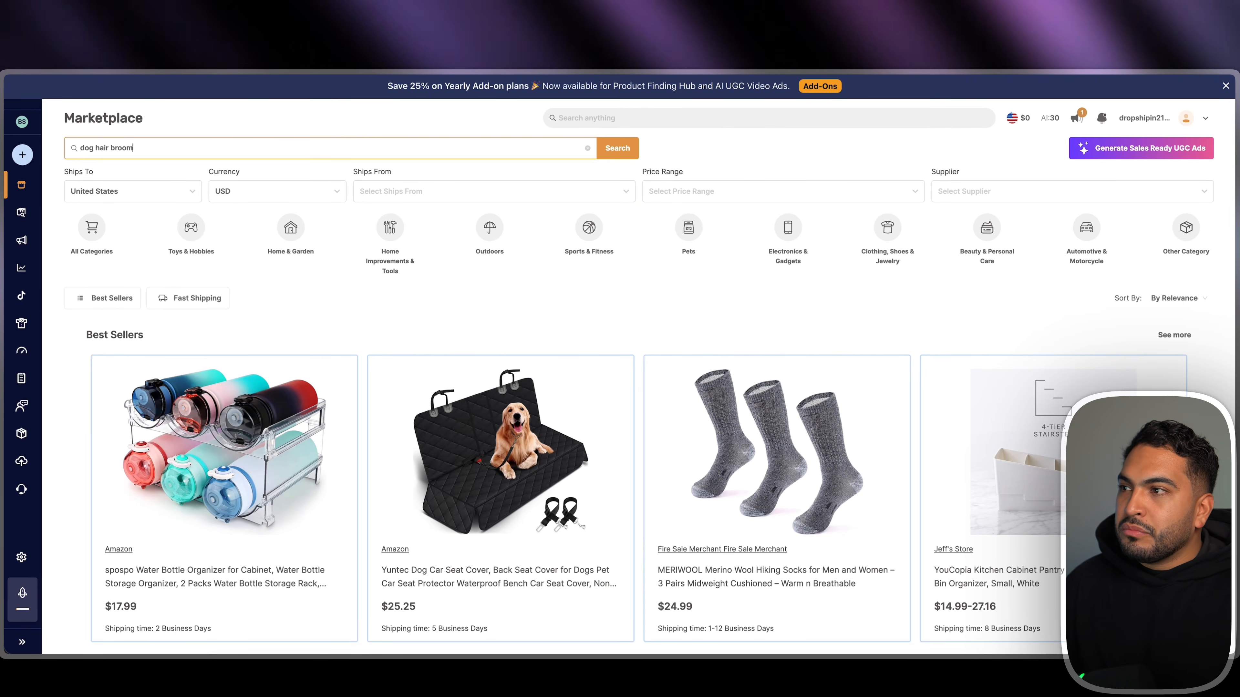
pyautogui.press('Return')
# Browse the dog hair broom results and open the Pet Hair Removal Rake Set 54" Telescopic Handle Broom listing to check its item cost
pyautogui.scroll(-10, 933, 260)
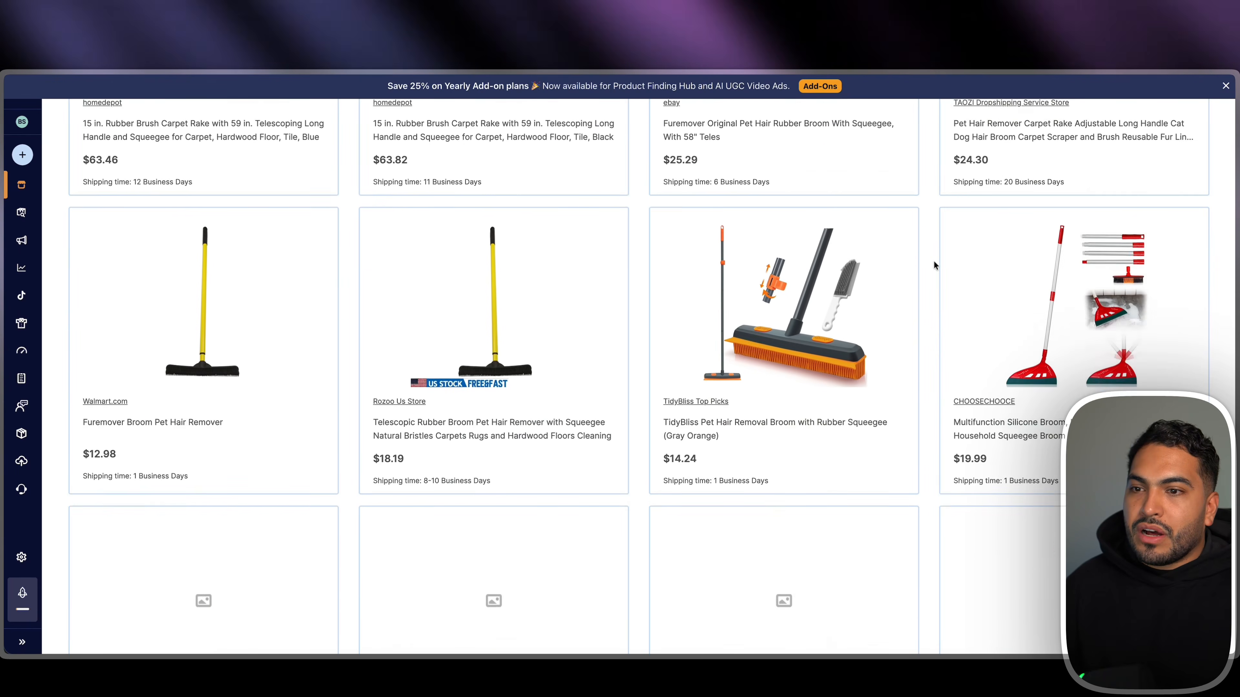
pyautogui.scroll(10, 933, 260)
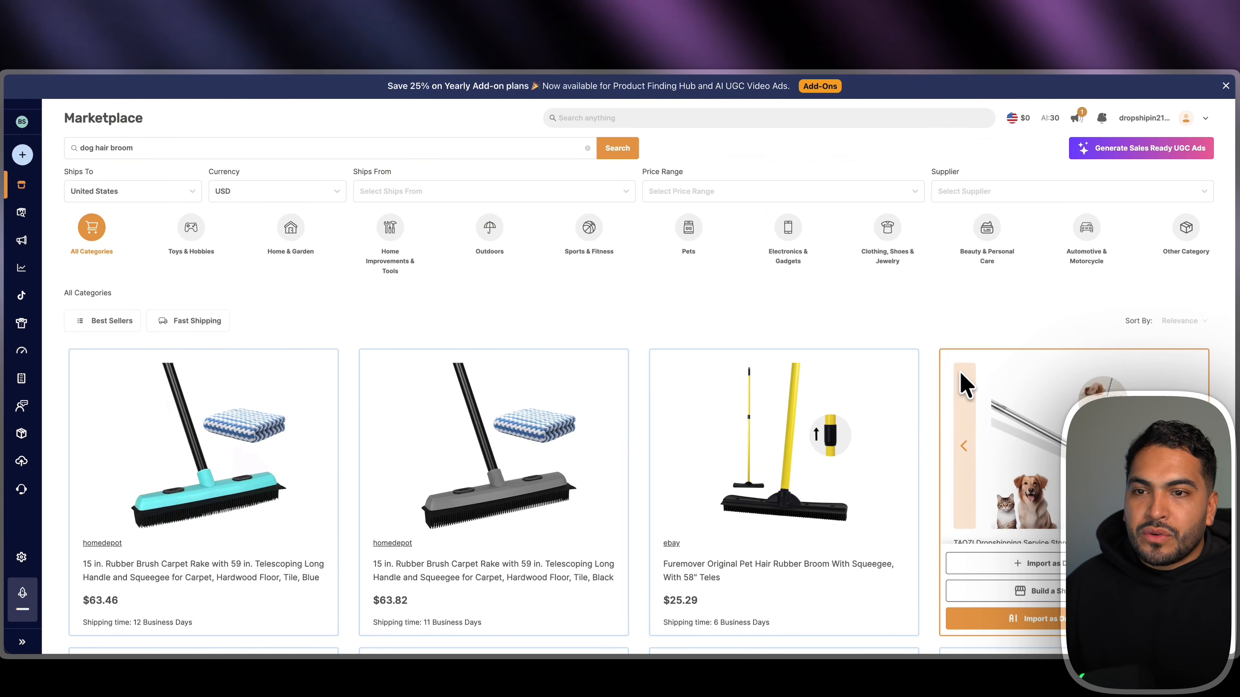
pyautogui.scroll(-10, 960, 372)
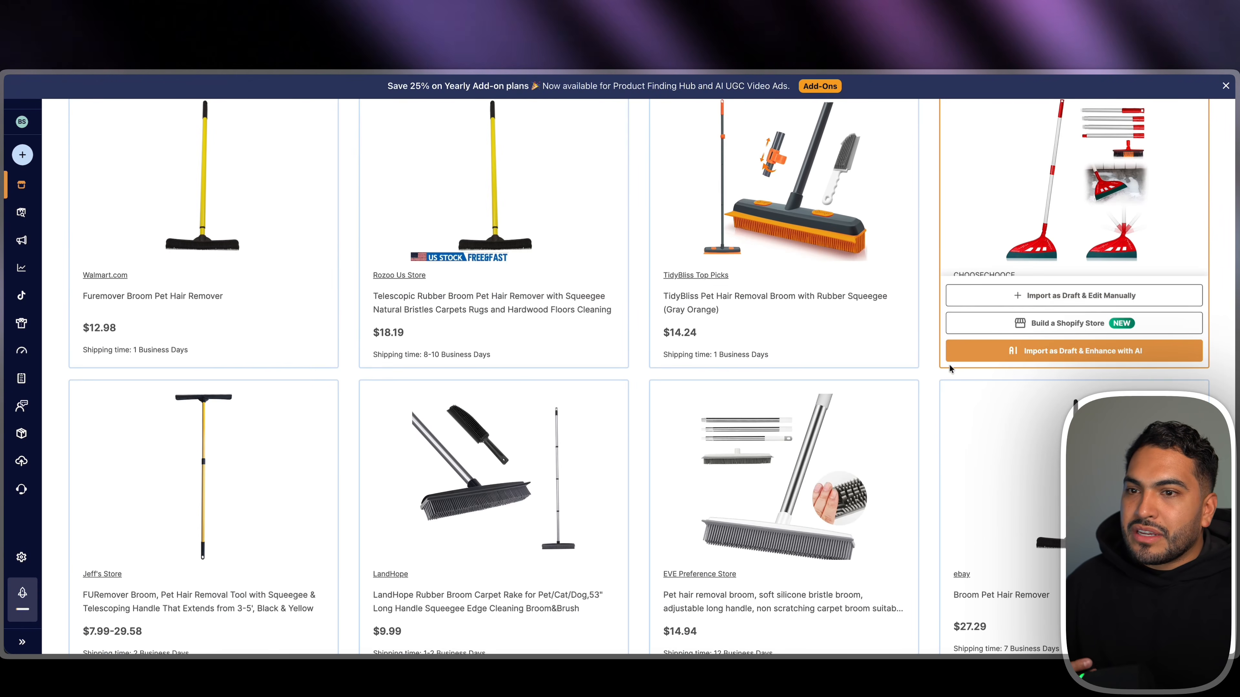
pyautogui.scroll(-5, 929, 380)
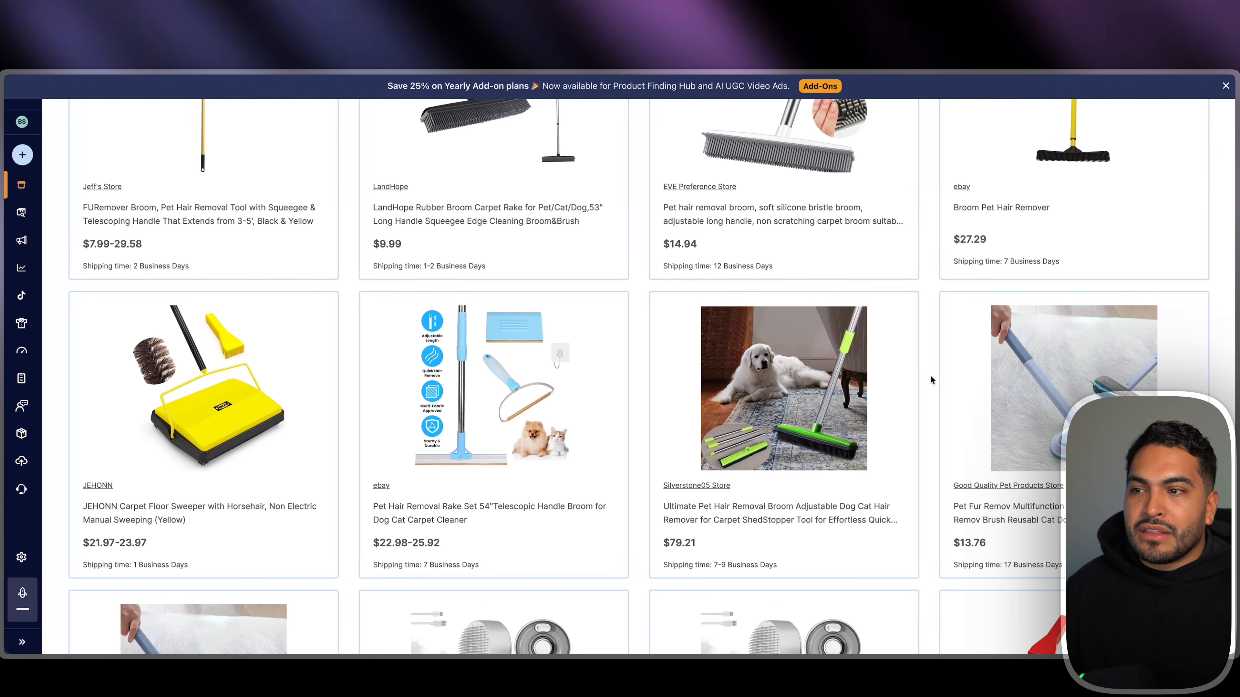
pyautogui.scroll(-1, 929, 380)
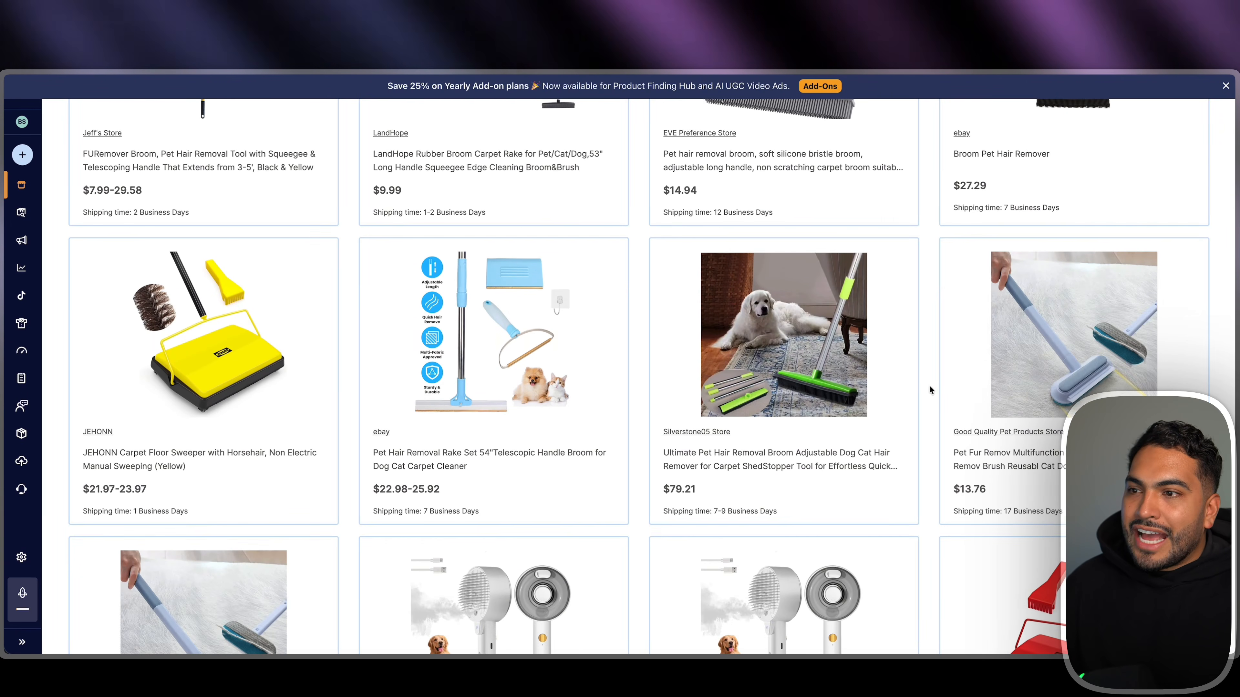
pyautogui.moveTo(547, 327)
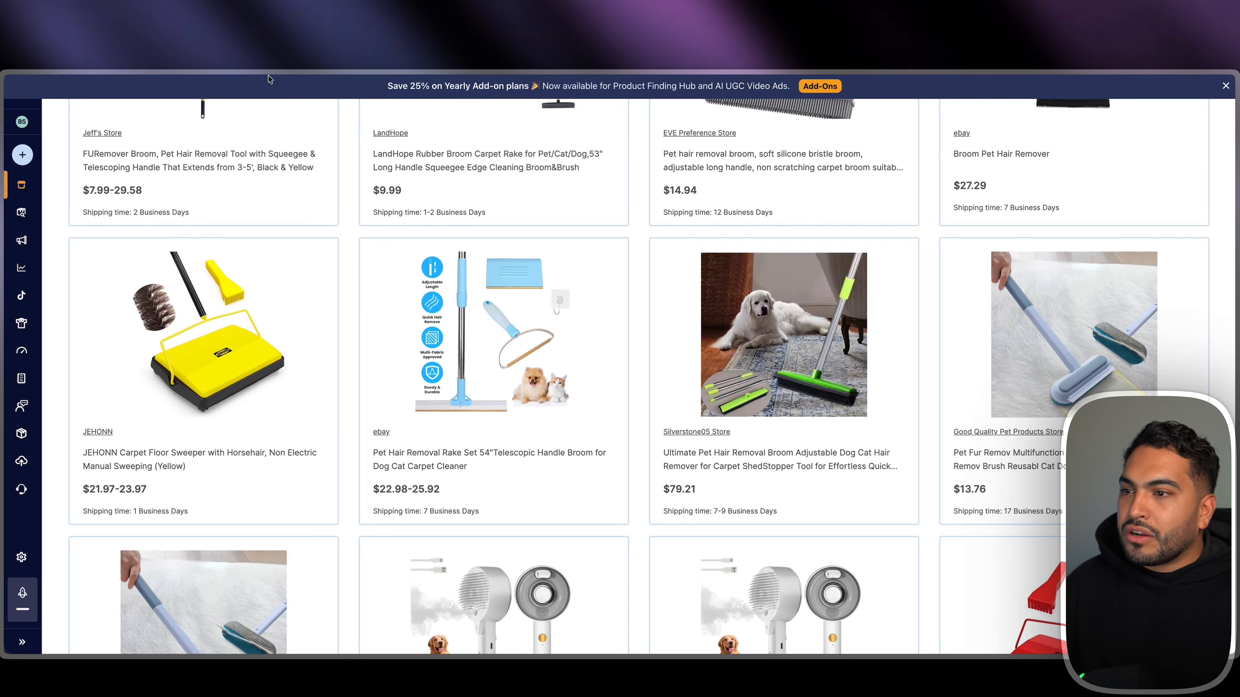
pyautogui.click(490, 367)
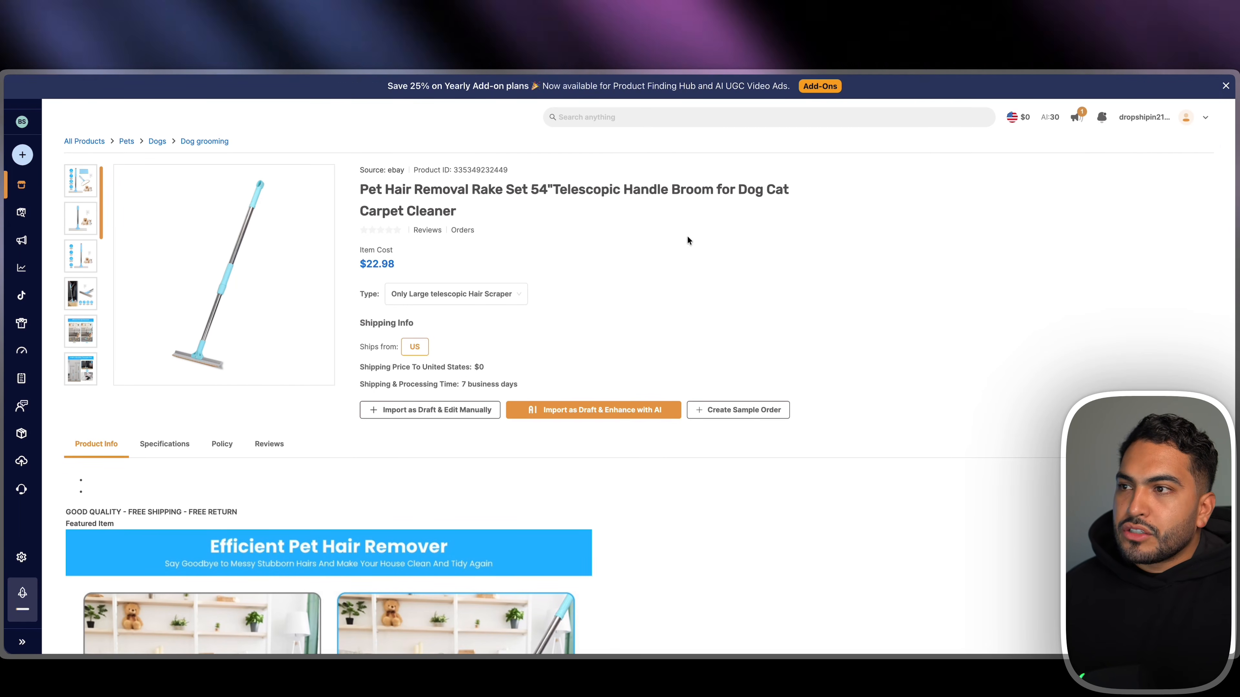
pyautogui.click(389, 267)
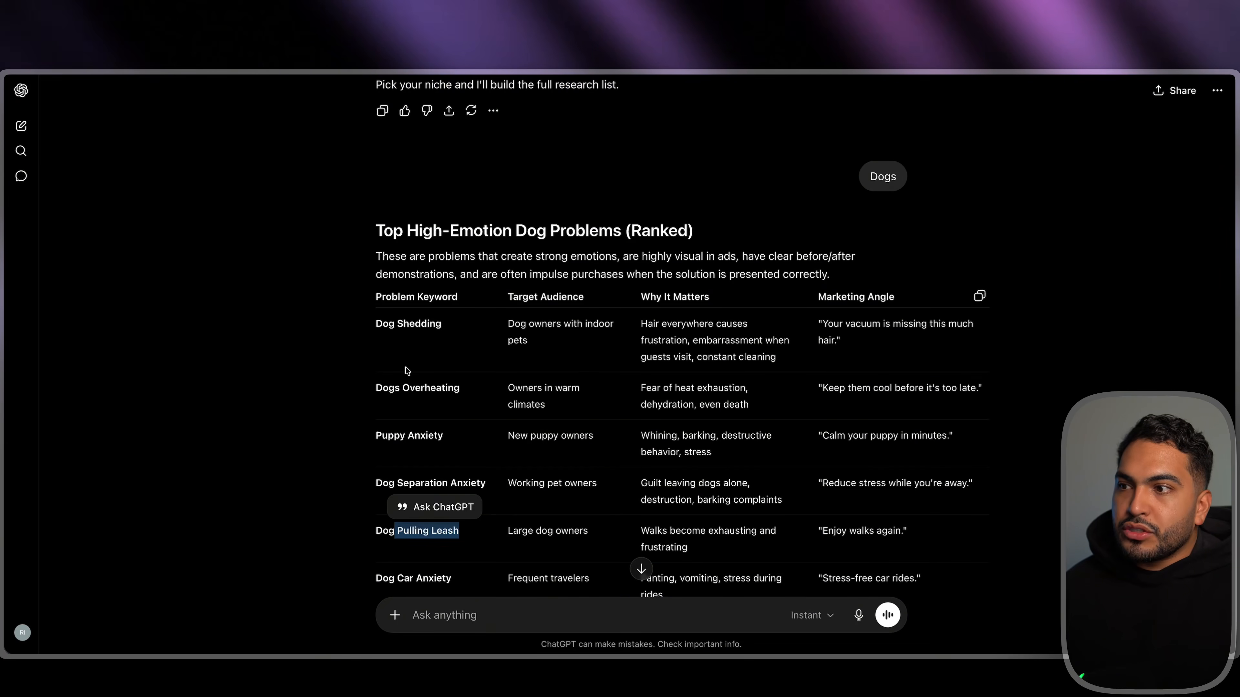
# Take the "Dogs Overheating" keyword from ChatGPT's dog problems table and search for it in Meta's Ad Library
pyautogui.scroll(-3, 421, 409)
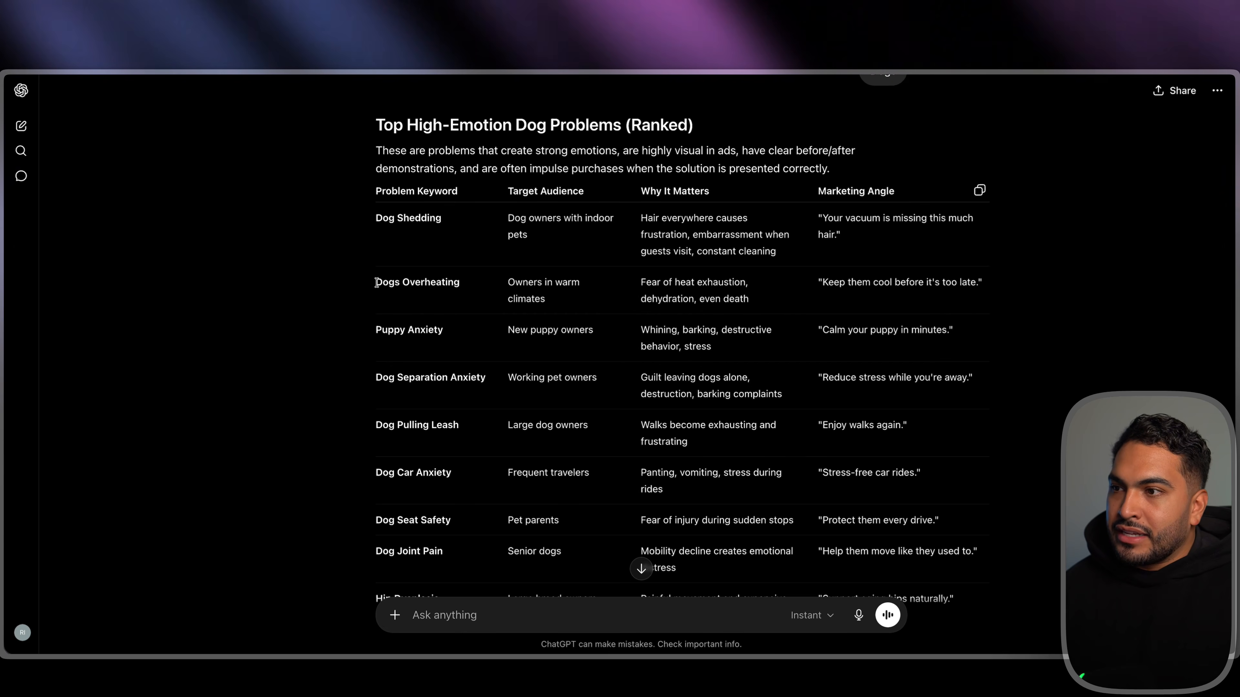
pyautogui.moveTo(377, 283); pyautogui.dragTo(459, 283)
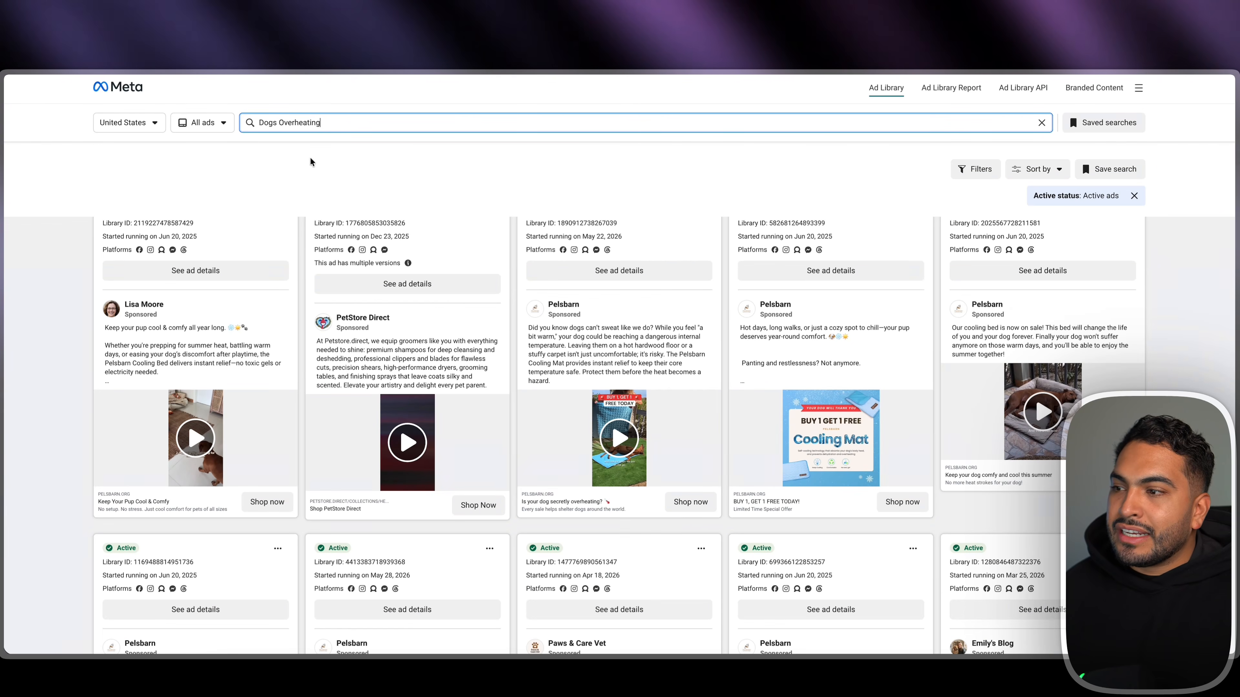
pyautogui.scroll(-2, 524, 300)
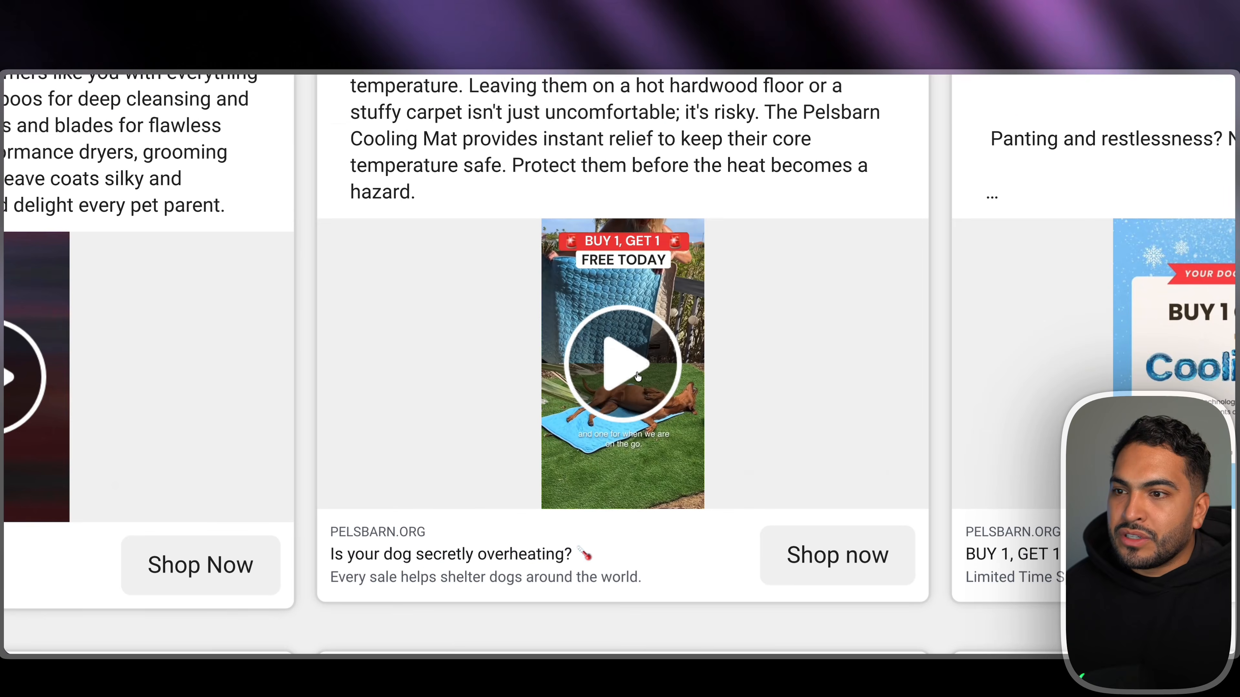
# Play Pelsbarn's cooling mat video ad titled "Is your dog secretly overheating?" in short stretches, pausing in between
pyautogui.click(637, 376)
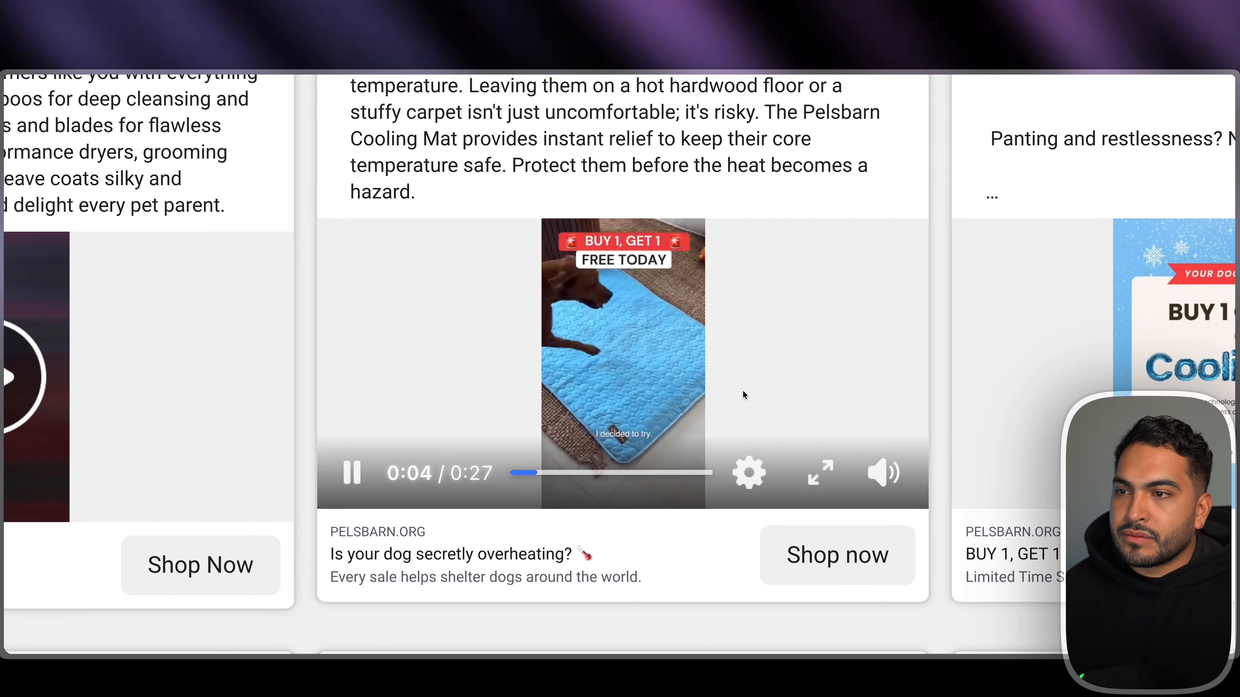
pyautogui.click(352, 473)
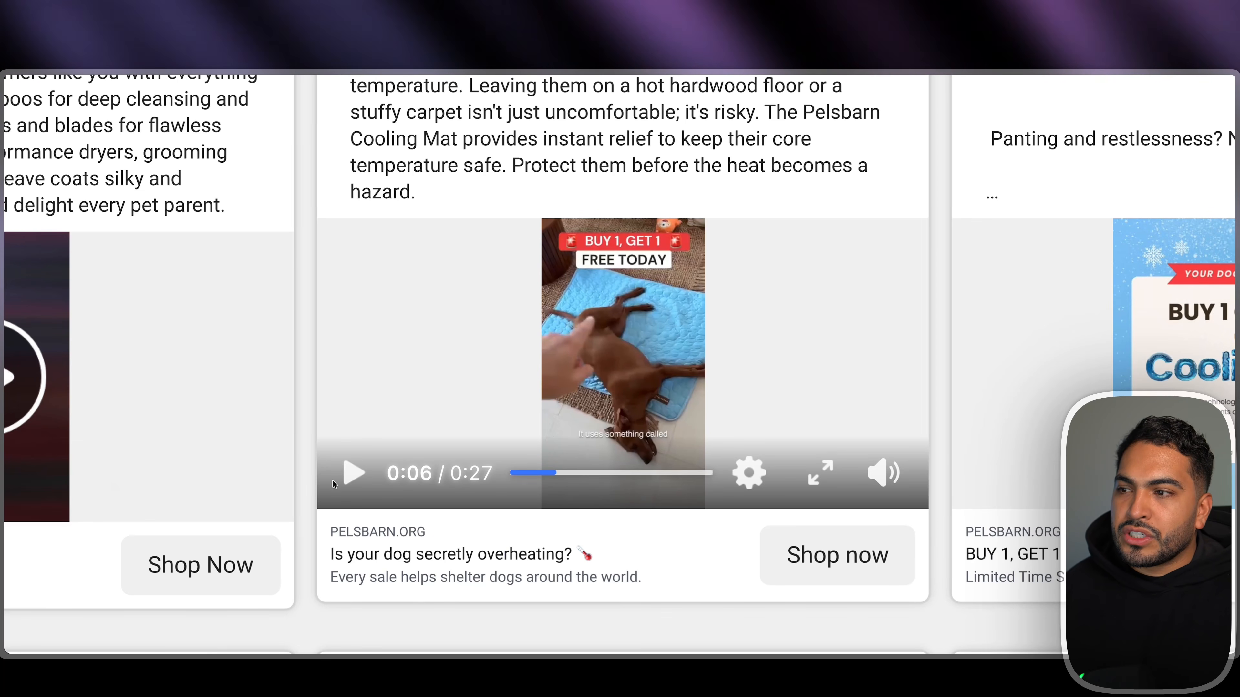
pyautogui.click(342, 480)
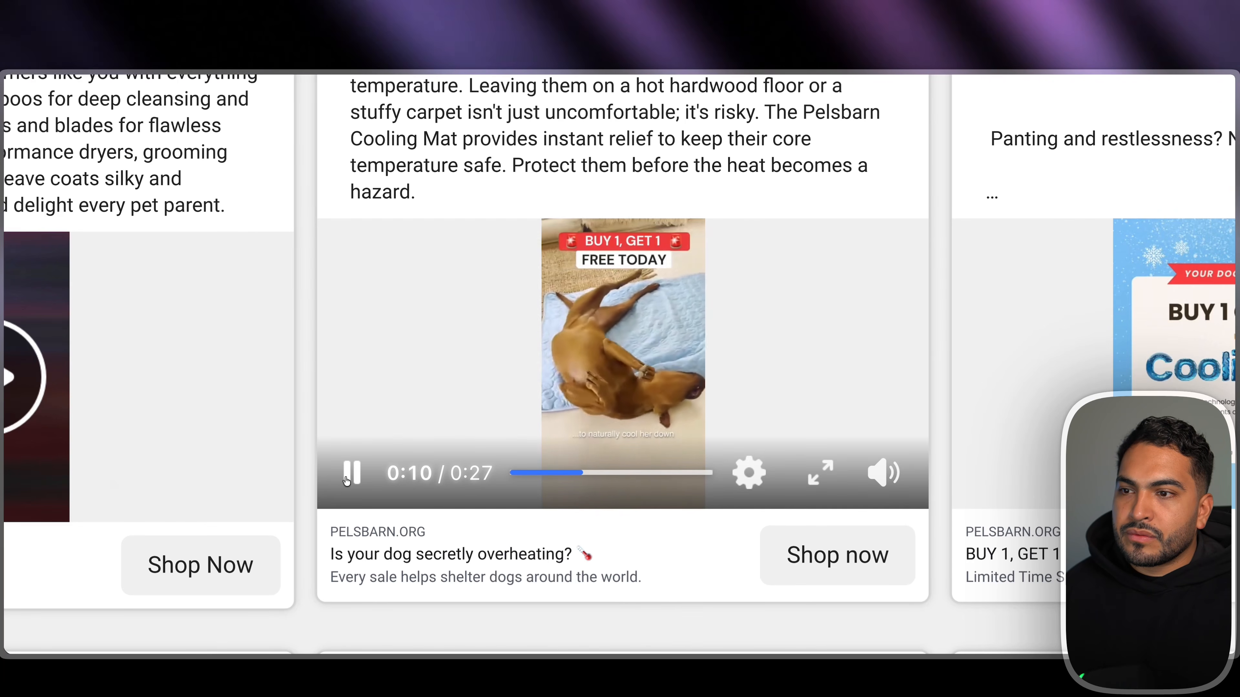
pyautogui.click(347, 480)
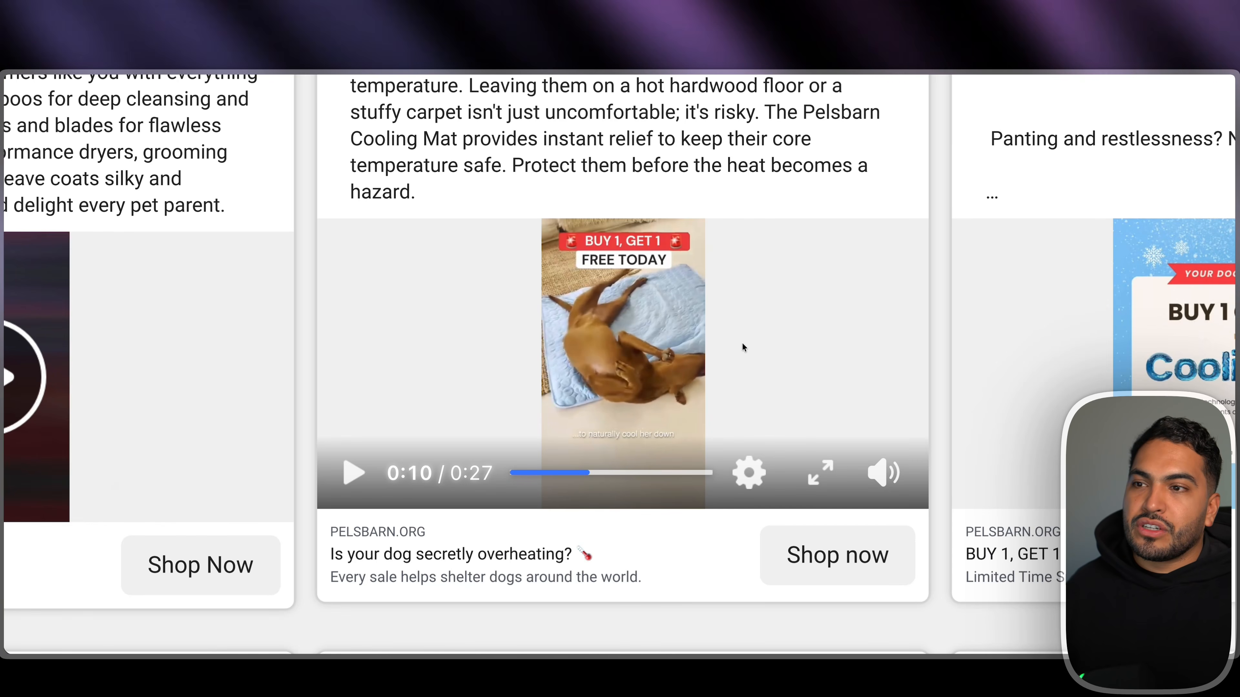
# Browse the other active "Dogs Overheating" ads to compare the competitors' cooling products, creatives and start dates
pyautogui.scroll(-5, 742, 342)
pyautogui.scroll(-4, 667, 355)
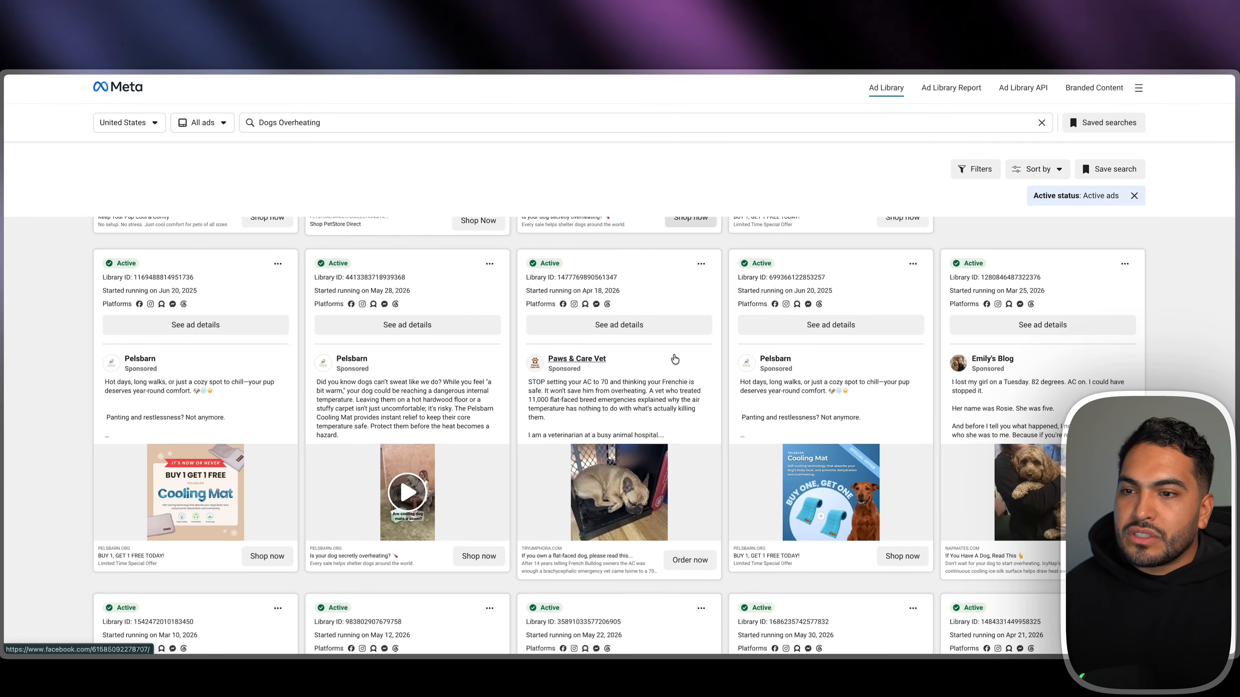
pyautogui.scroll(-3, 705, 369)
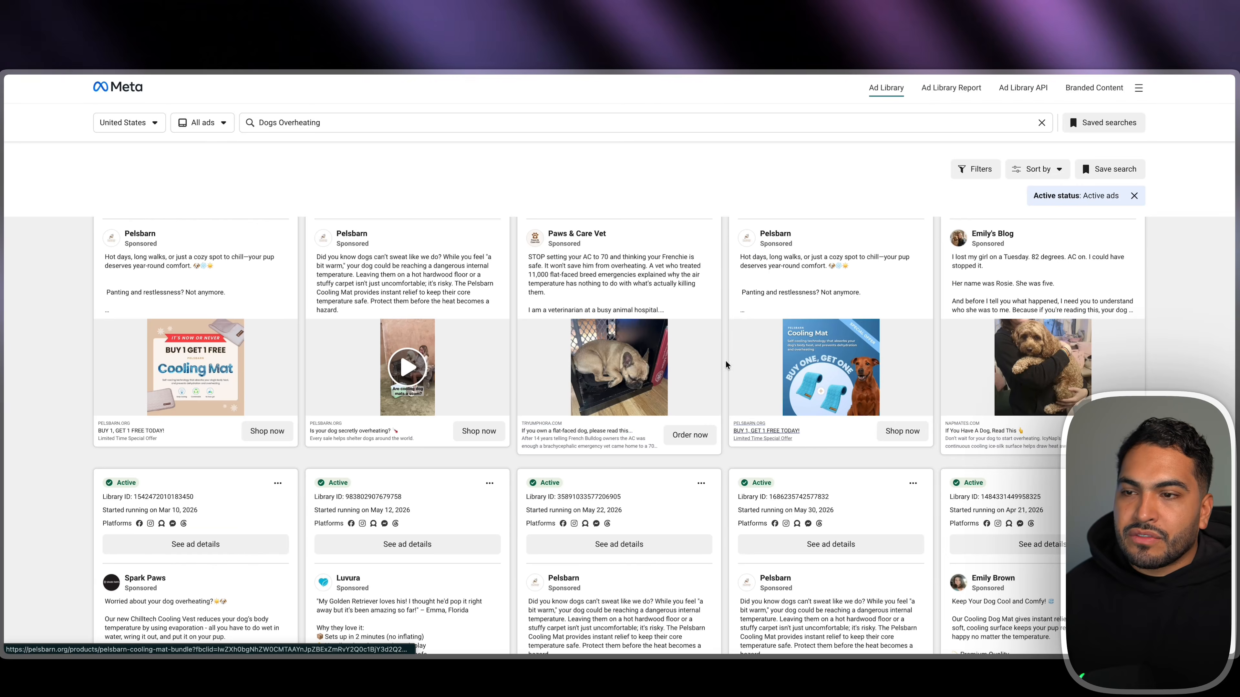
pyautogui.scroll(-10, 720, 360)
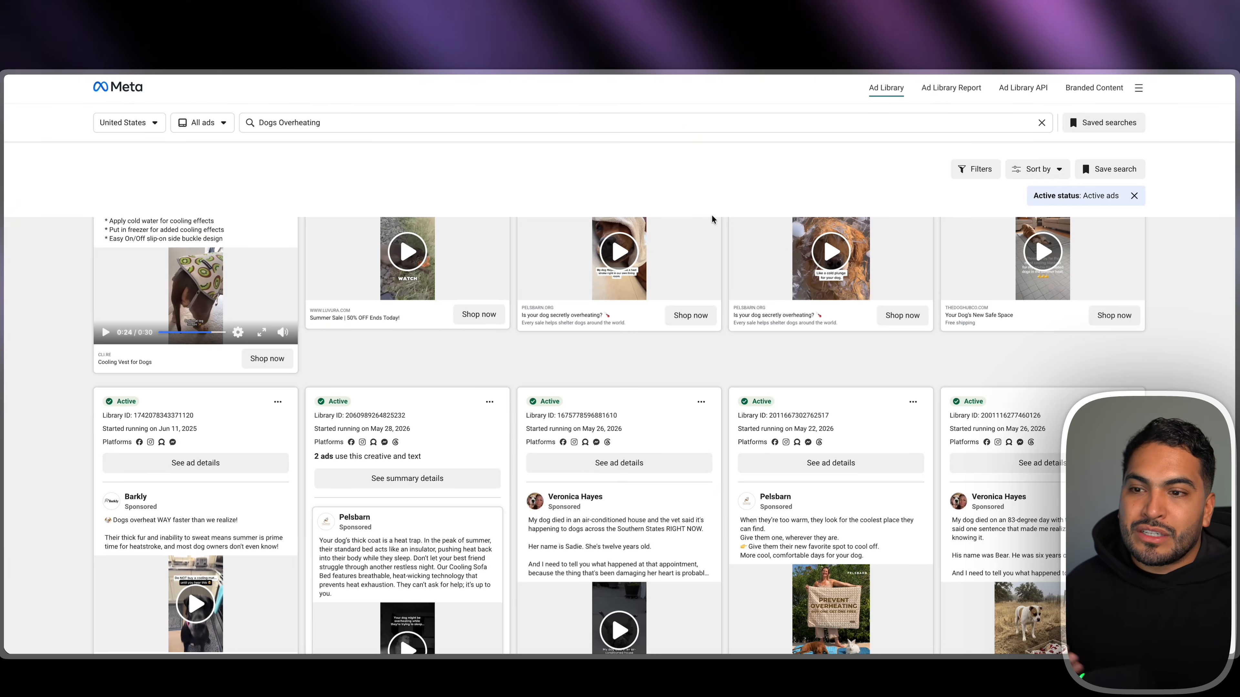
pyautogui.scroll(-10, 696, 246)
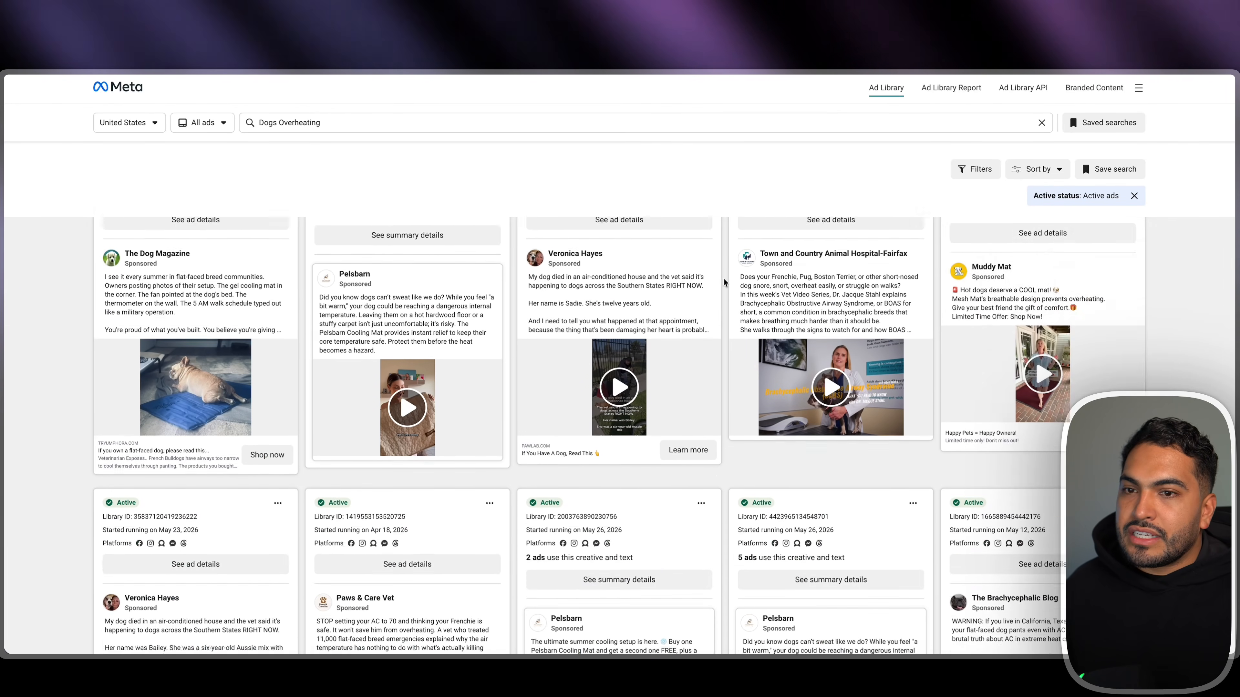
pyautogui.scroll(-5, 724, 282)
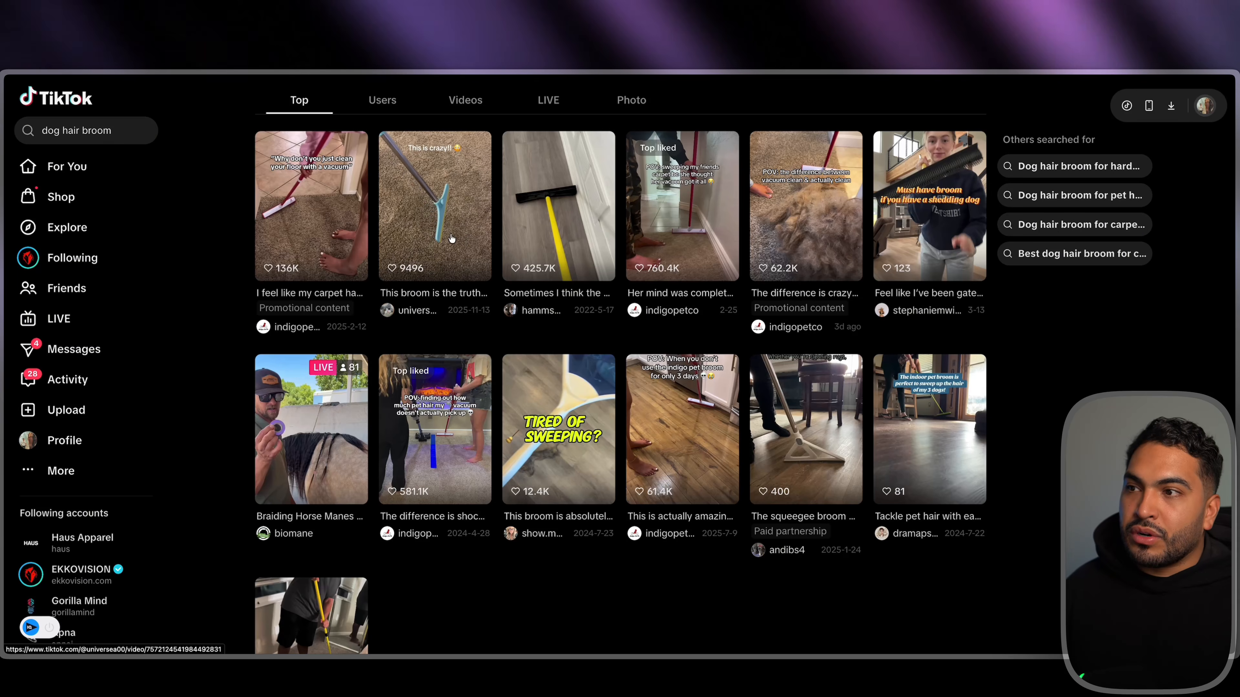
# Switch to TikTok's "dog hair broom" search results and review the videos' like counts, posting dates and product demonstrations
pyautogui.scroll(-10, 452, 238)
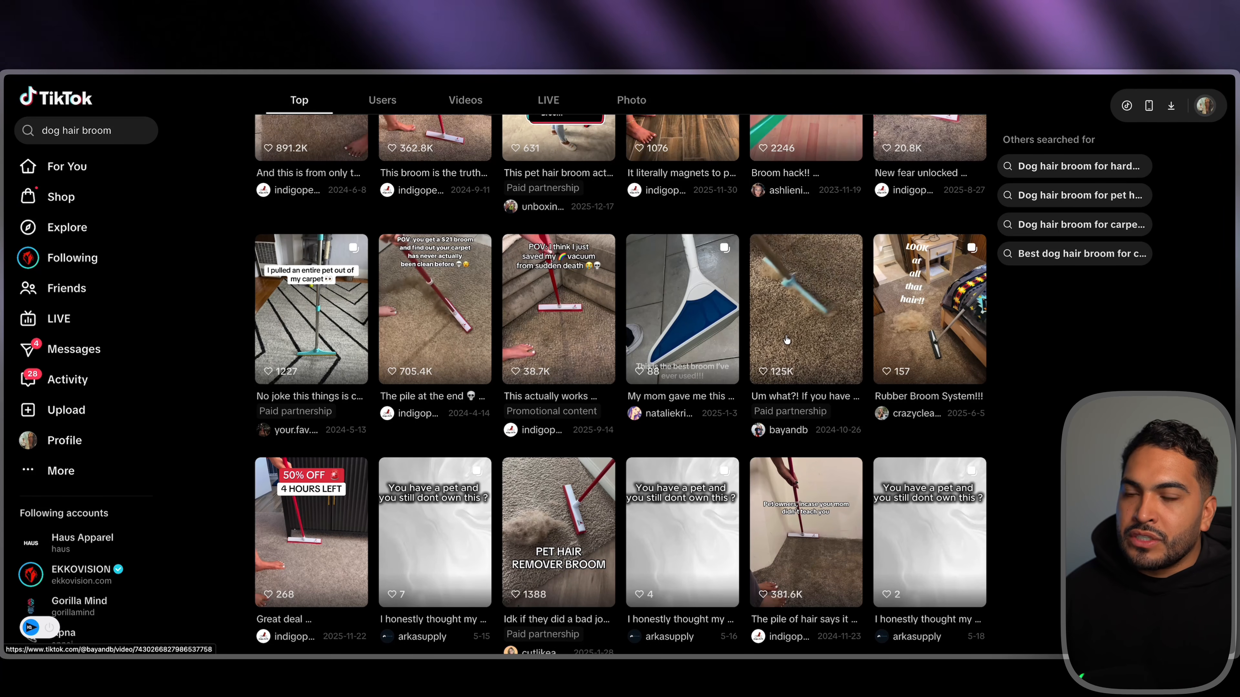
pyautogui.scroll(2, 742, 331)
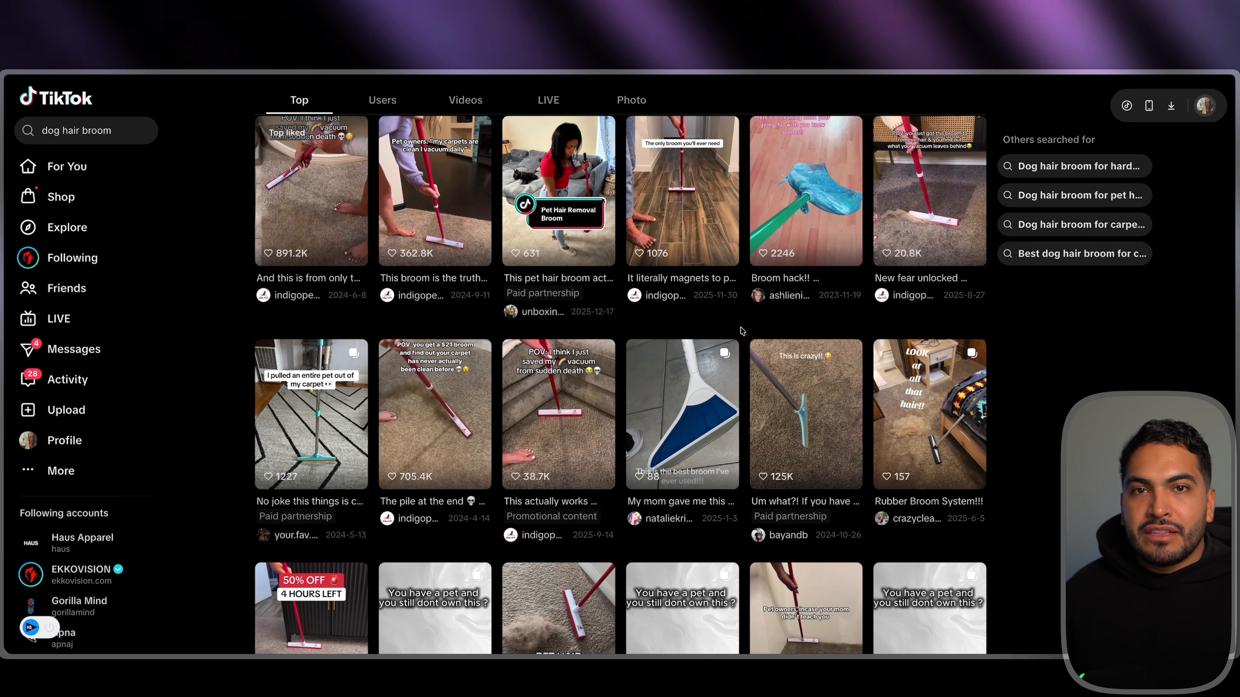
pyautogui.scroll(3, 742, 331)
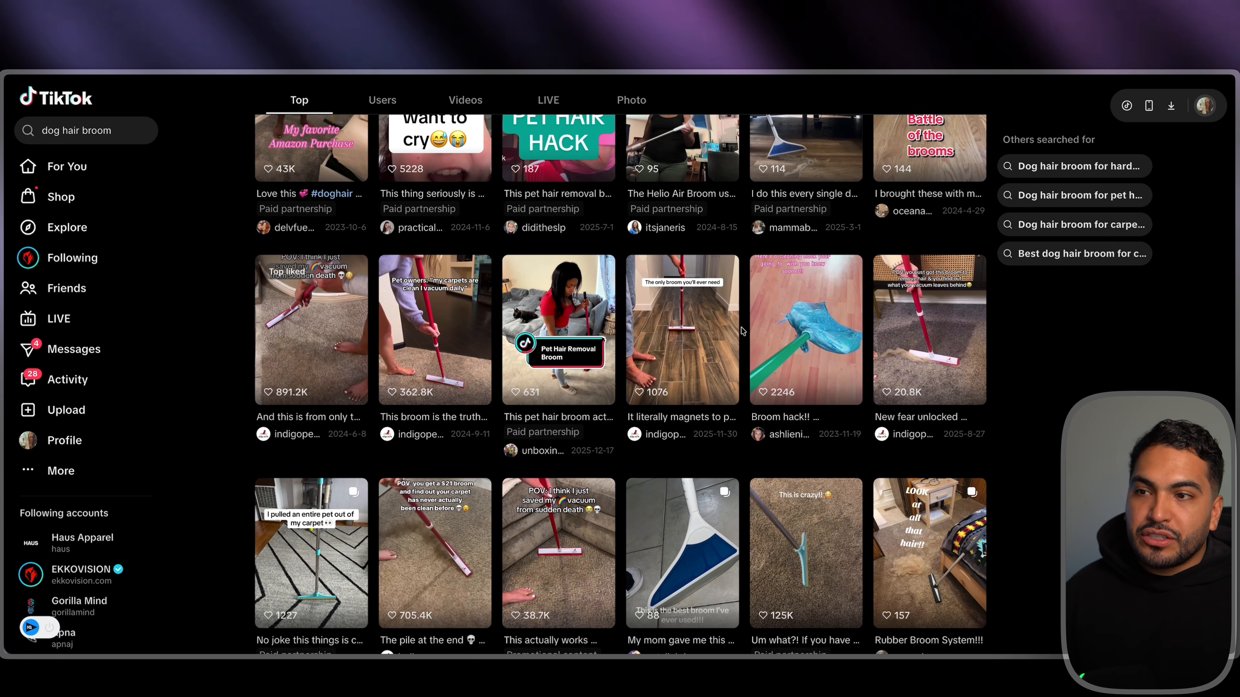
pyautogui.scroll(4, 742, 331)
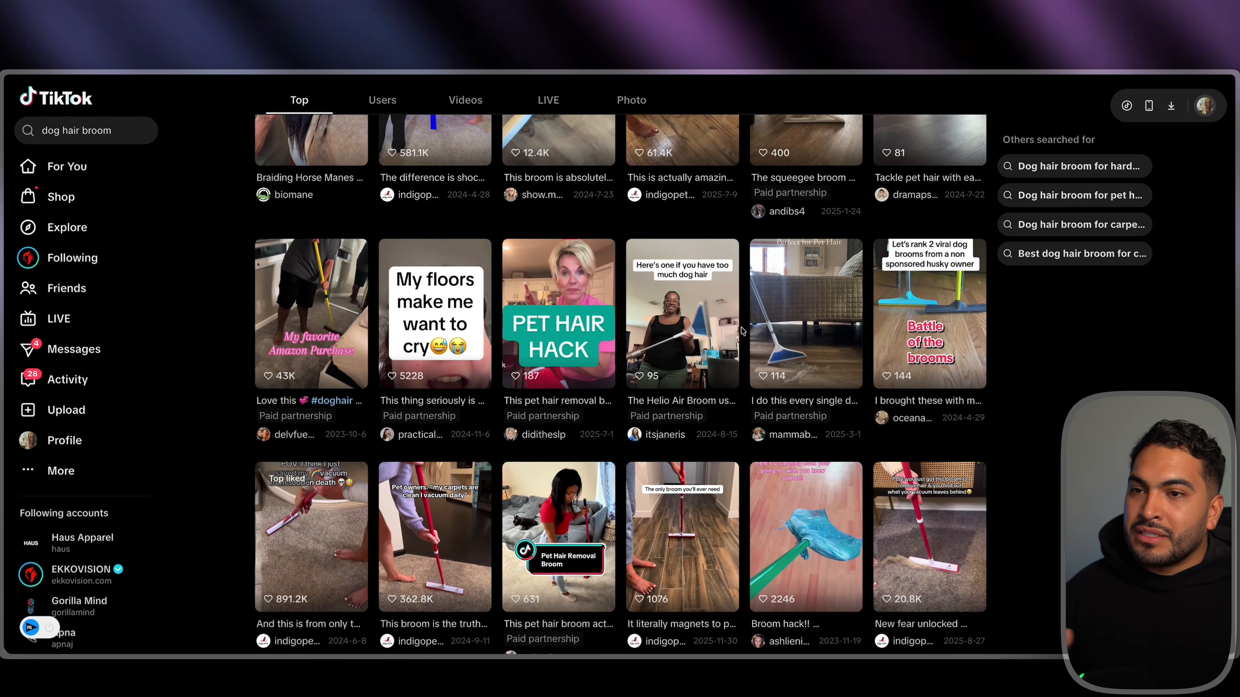
pyautogui.scroll(3, 742, 331)
pyautogui.scroll(4, 742, 331)
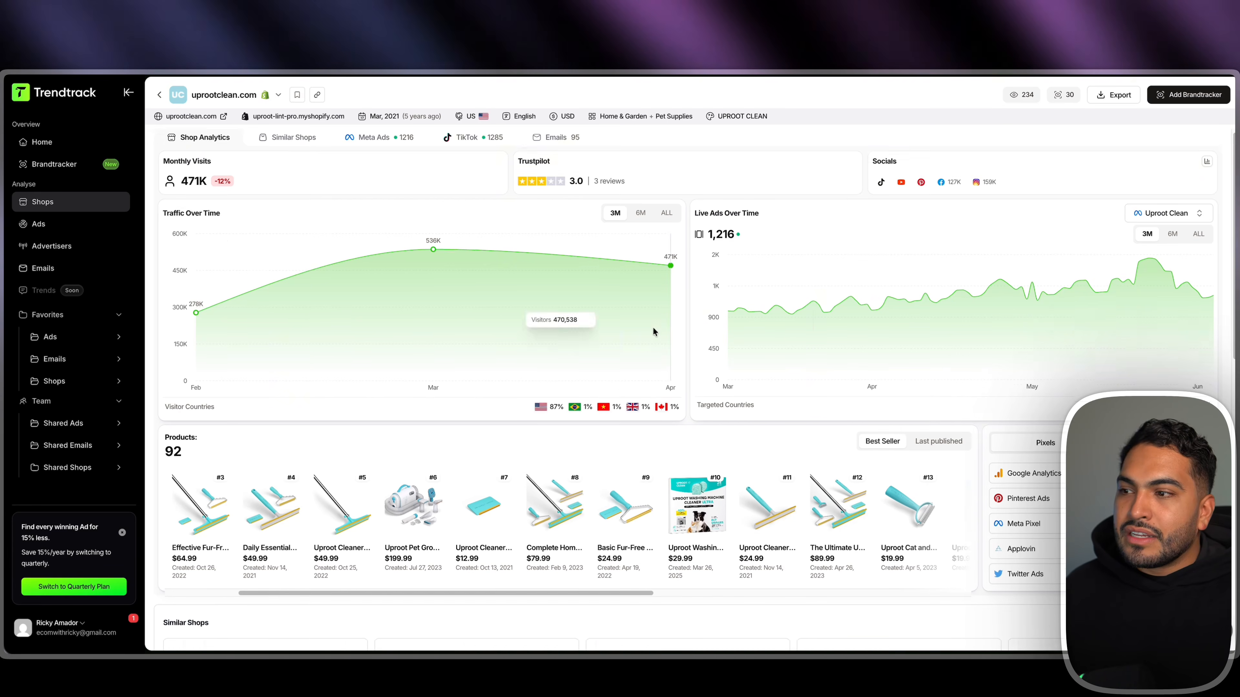
# Switch to Trendtrack and examine uprootclean.com's best-selling products, similar shops, latest ads and traffic analytics
pyautogui.scroll(-3, 649, 332)
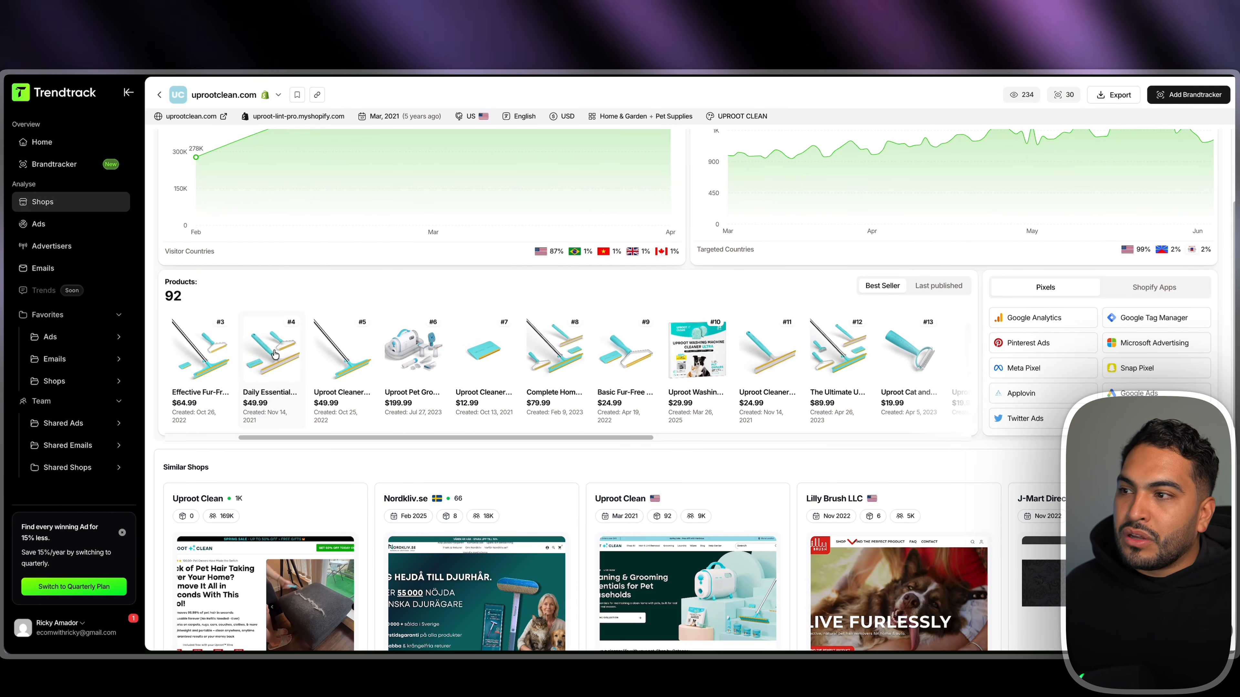
pyautogui.scroll(-4, 283, 366)
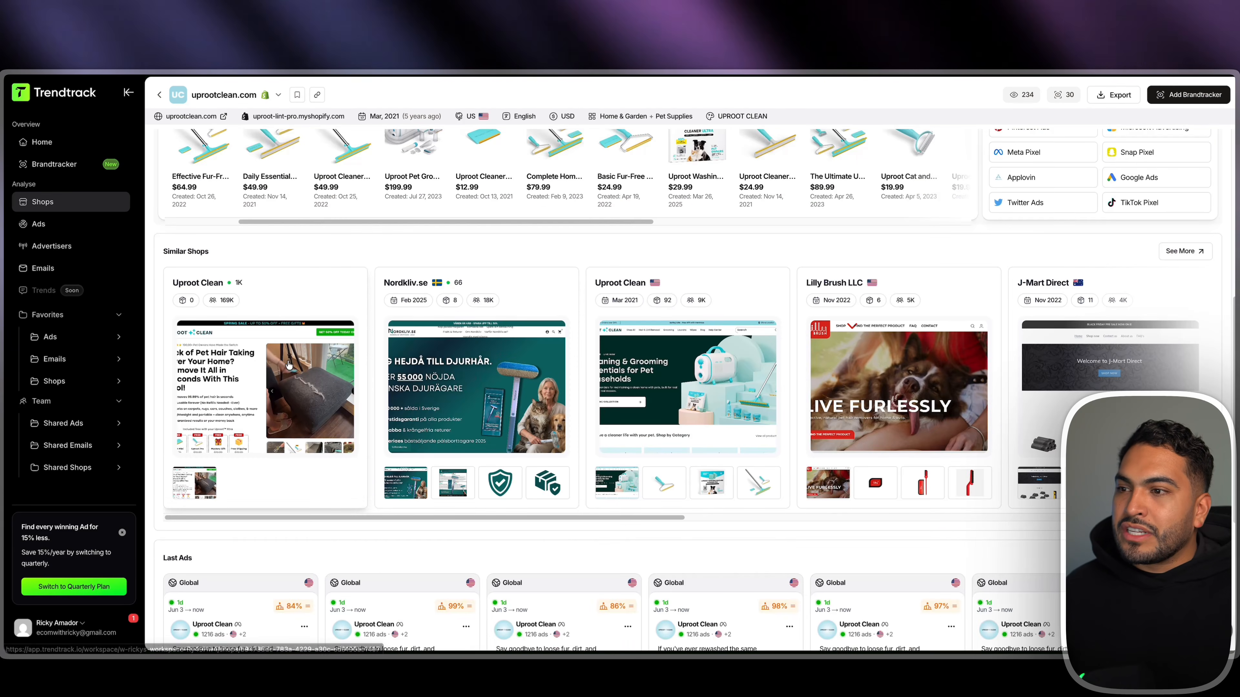
pyautogui.scroll(-5, 289, 365)
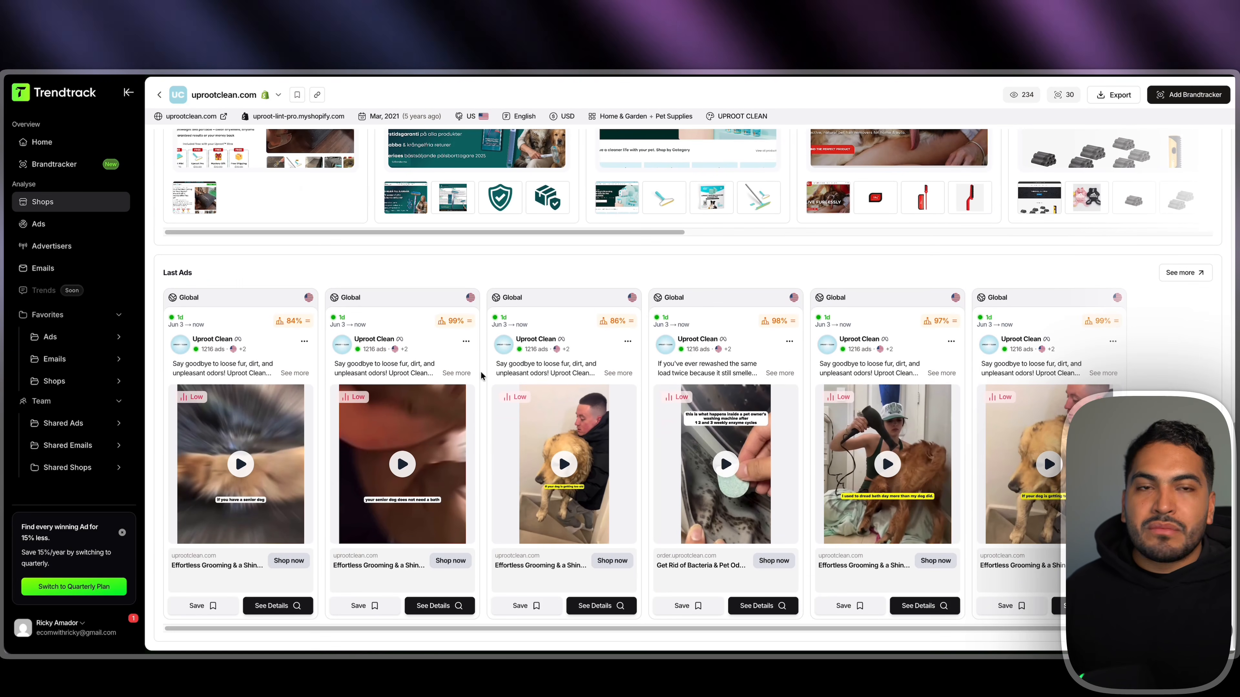
pyautogui.scroll(7, 481, 375)
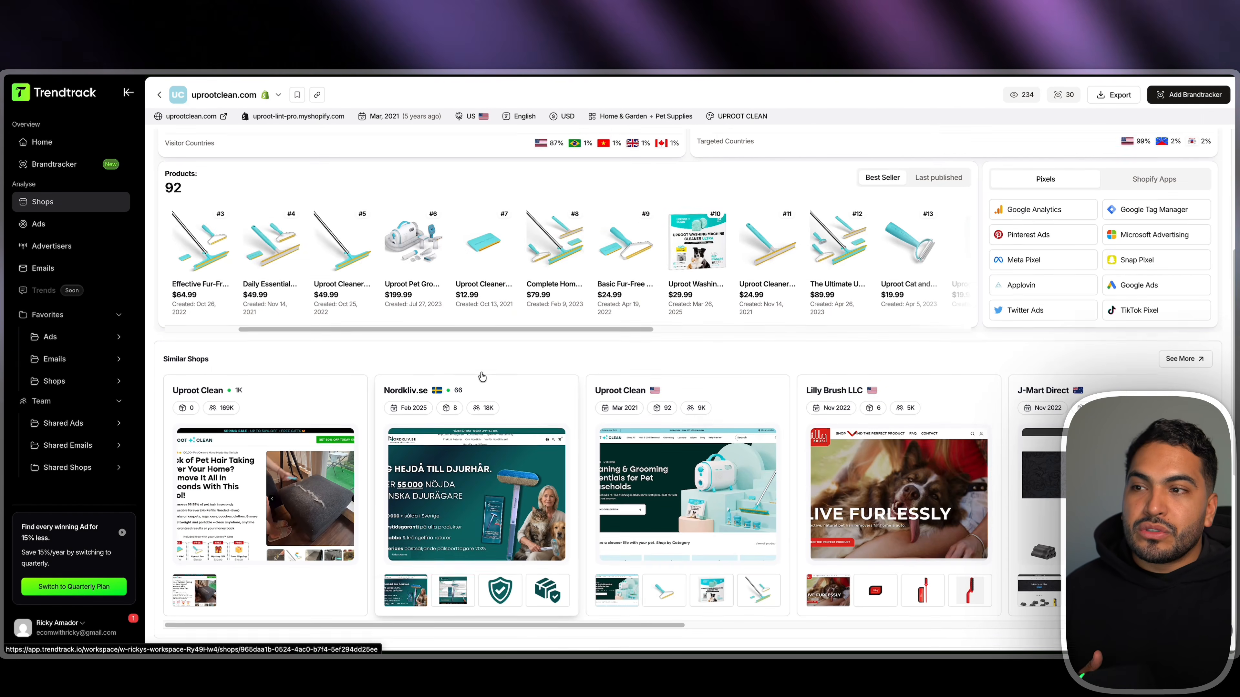
pyautogui.scroll(3, 482, 376)
pyautogui.scroll(2, 481, 376)
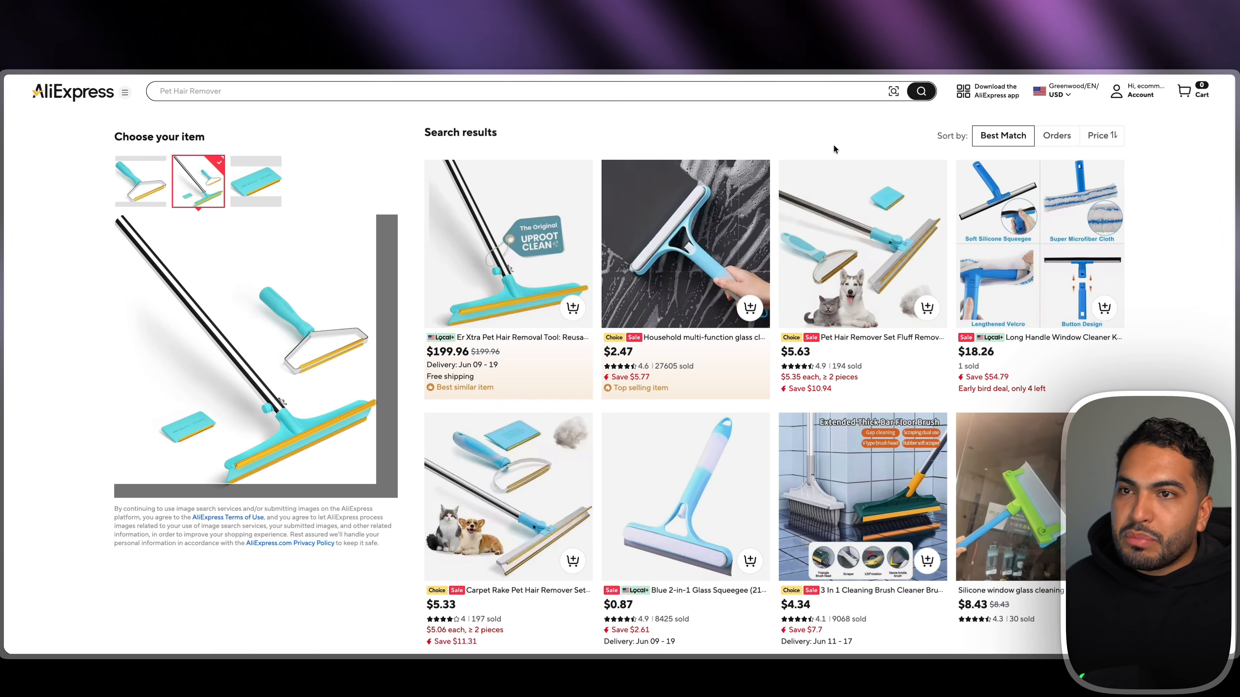
# Open the $5.63 telescopic Pet Hair Remover Set from the AliExpress image search results and copy its product URL
pyautogui.click(894, 92)
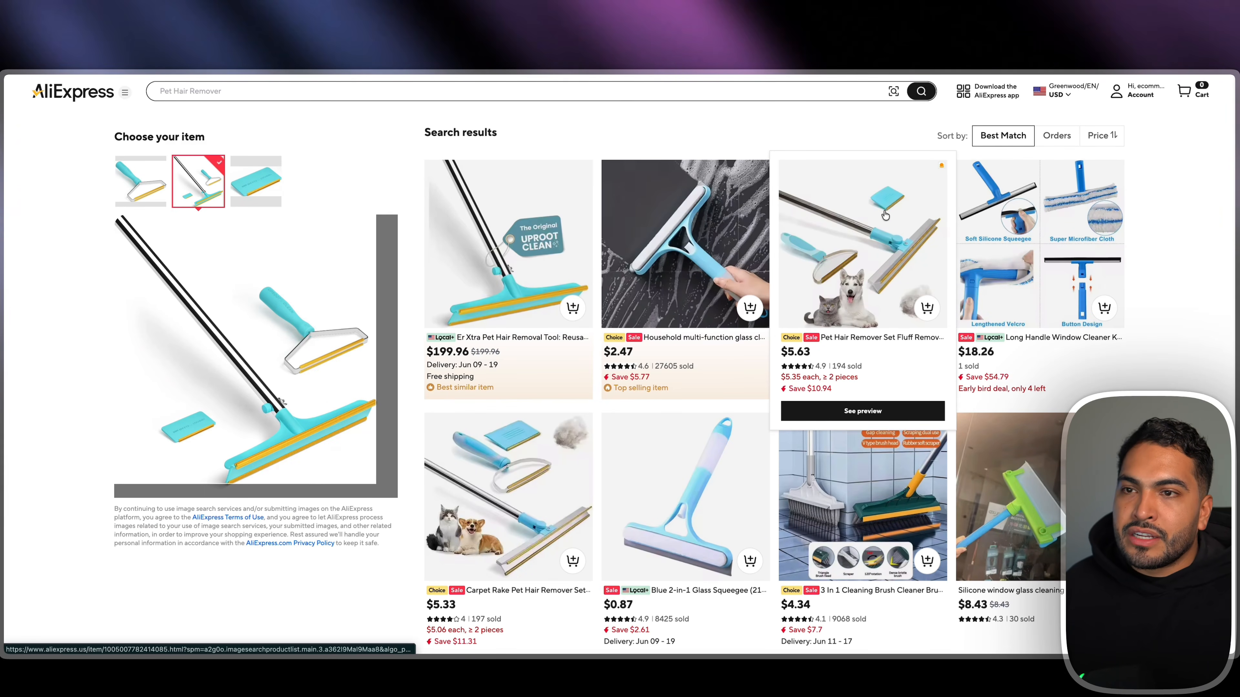
pyautogui.click(891, 208)
pyautogui.press('super+l')
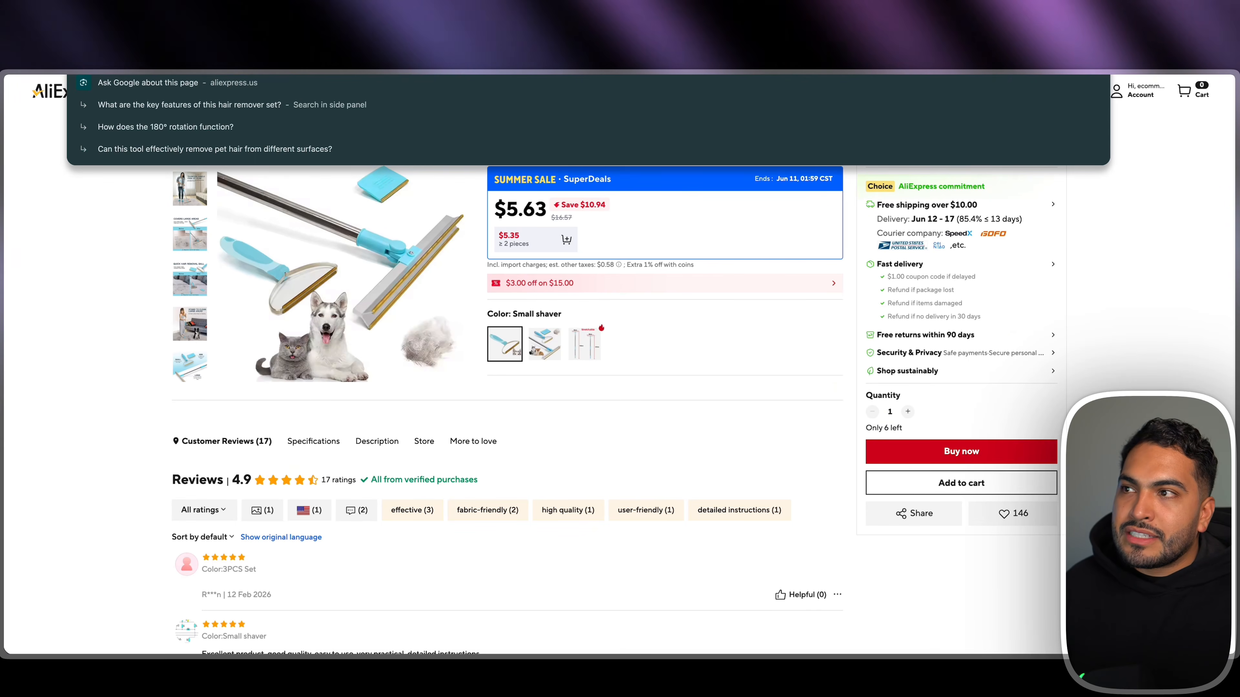
pyautogui.press('Escape')
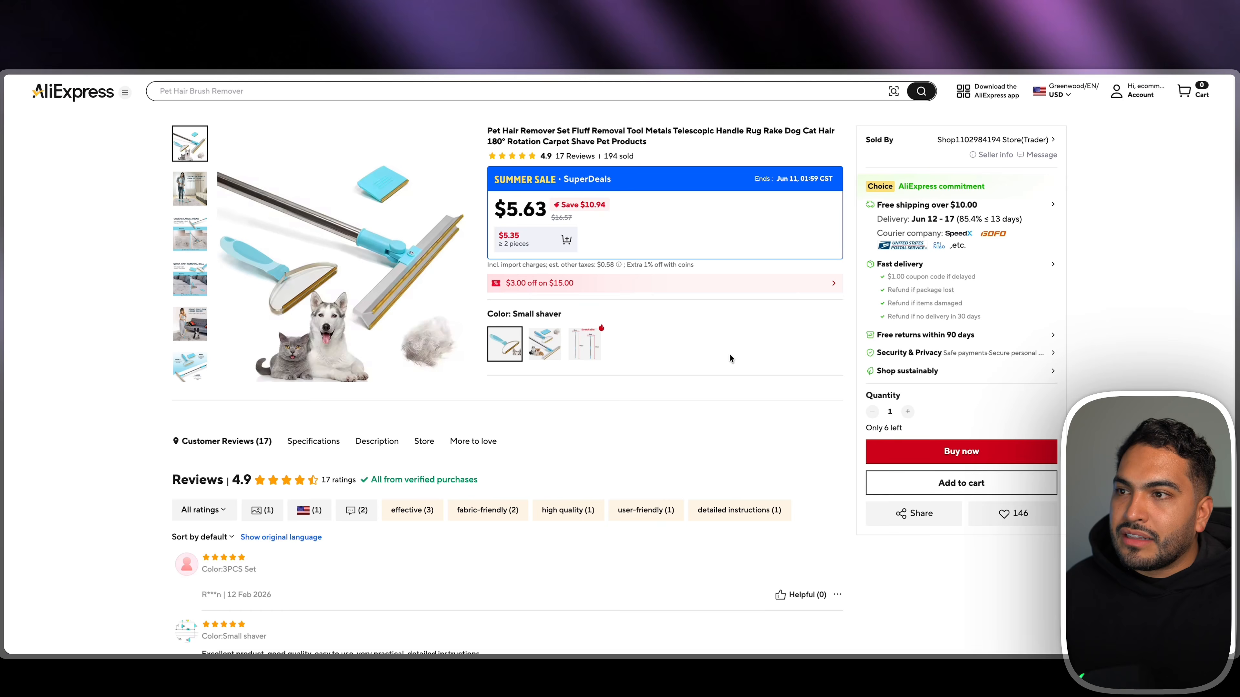
# Switch to AutoDS and add the AliExpress pet hair remover by its URL as a simple-page draft, declining AI enhancement
pyautogui.hotkey('ctrl', 'shift', 'Tab')
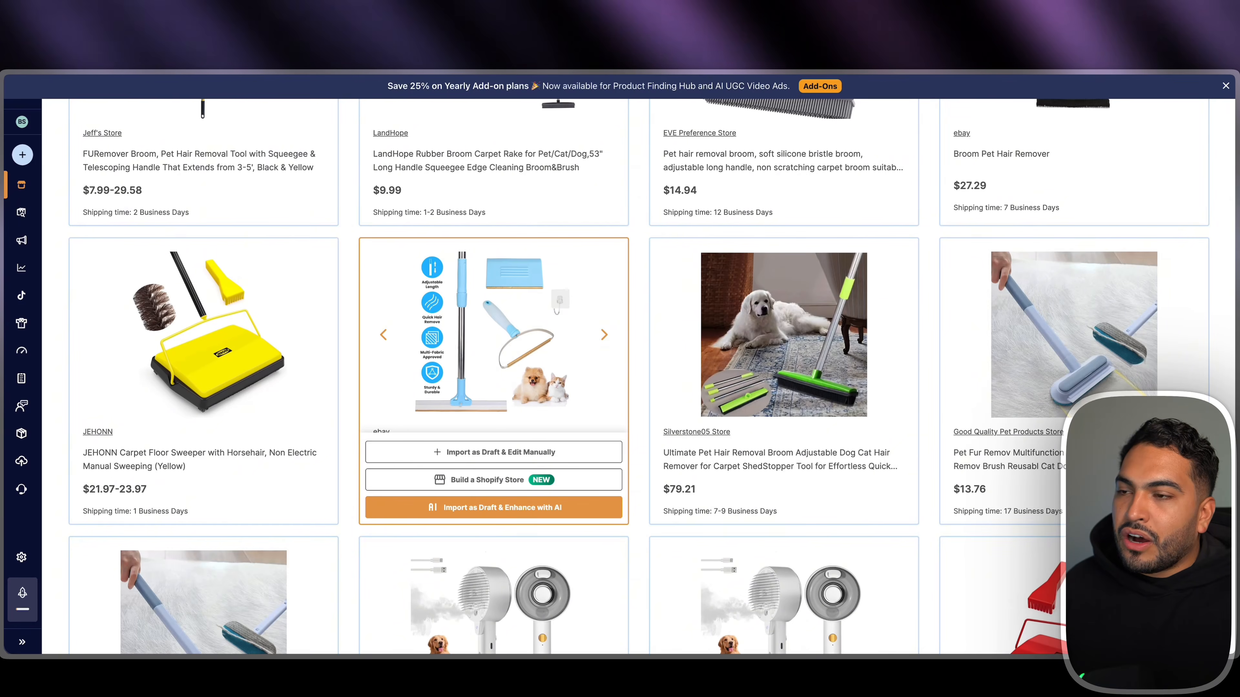
pyautogui.click(18, 160)
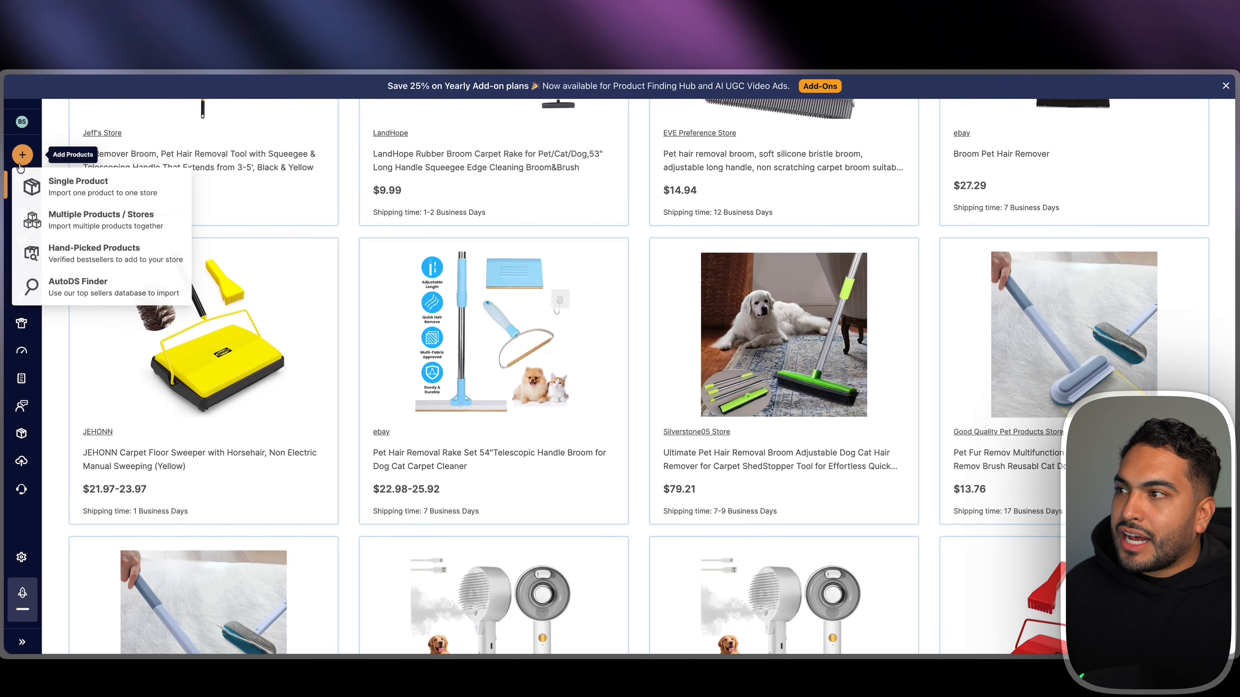
pyautogui.click(60, 182)
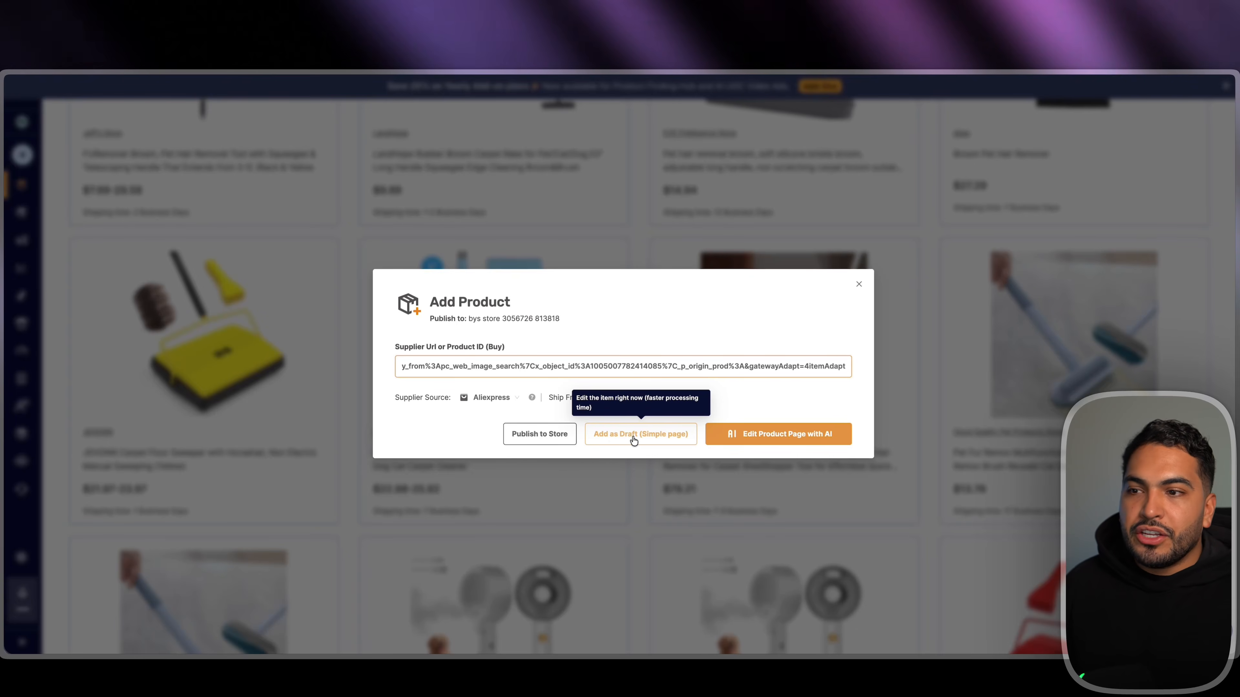
pyautogui.click(618, 434)
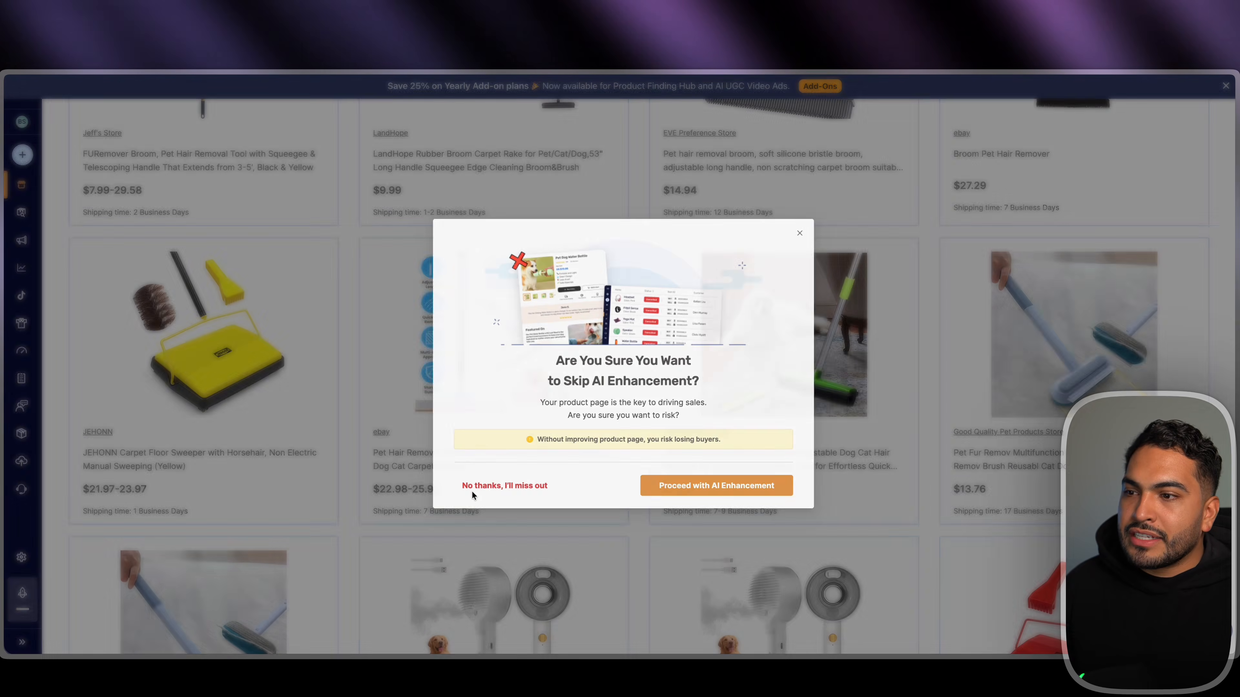
pyautogui.click(474, 490)
# Import the drafted 54" telescopic Pet Hair Removal Rake Set from the upload drafts into the Shopify store
pyautogui.click(66, 356)
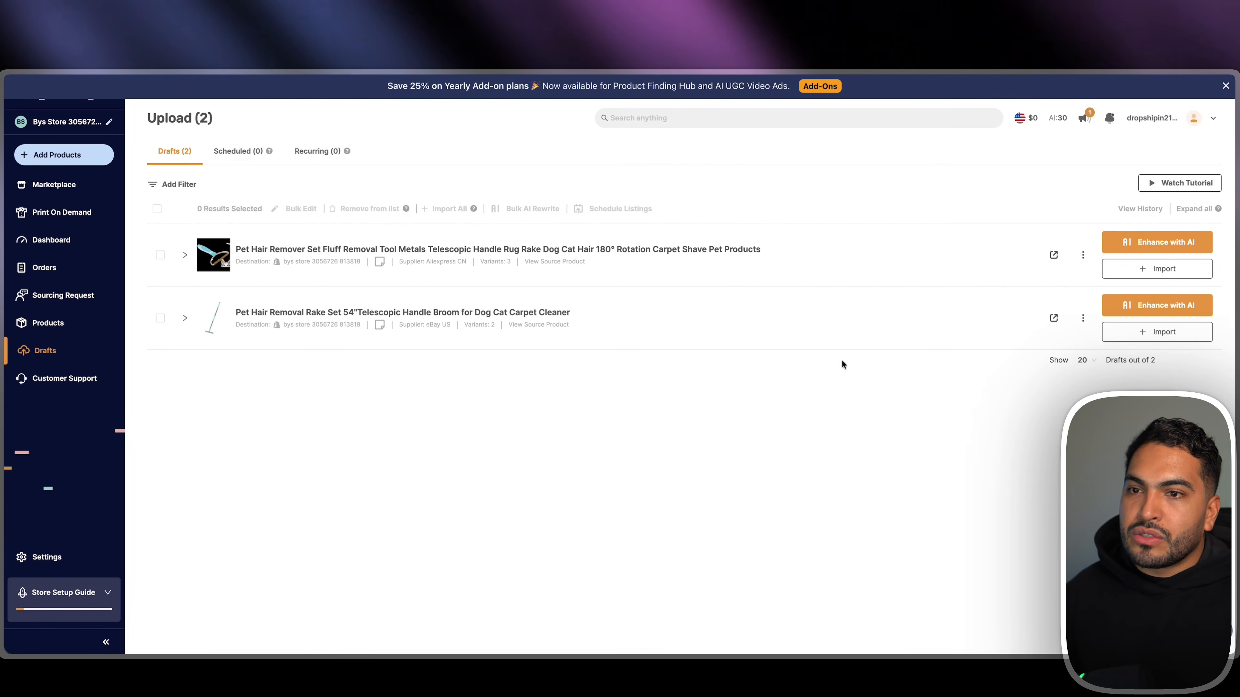
pyautogui.click(1174, 331)
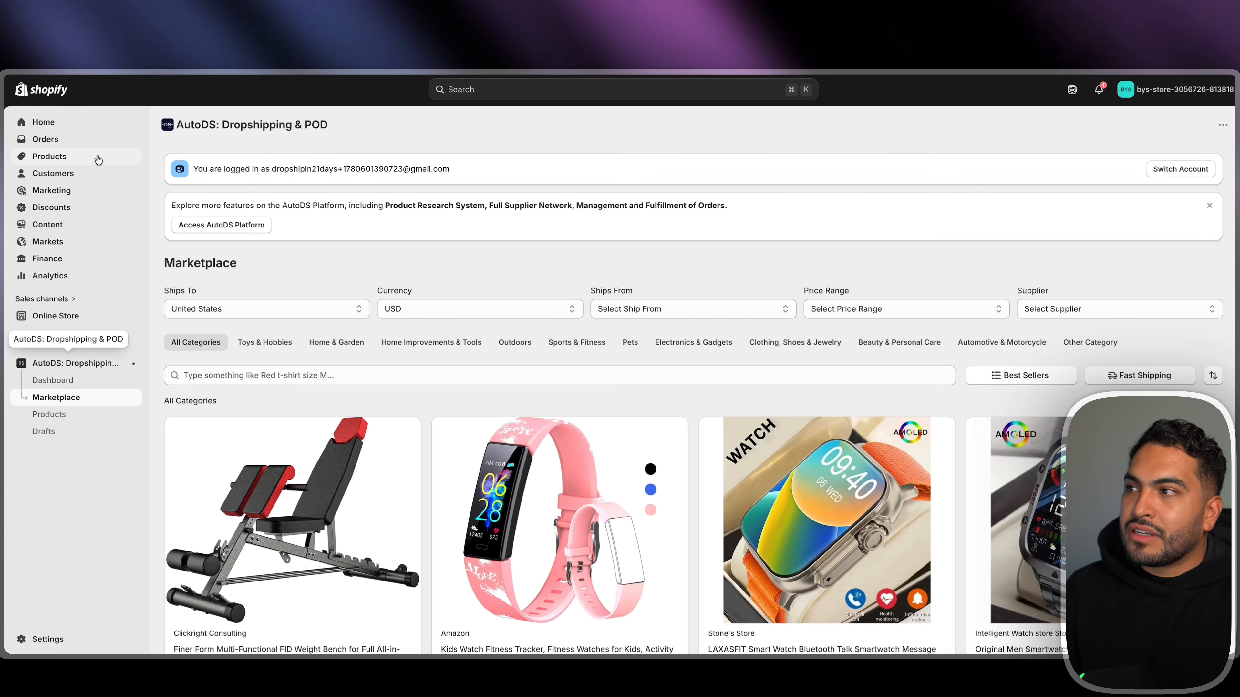
# Delete every product in the Shopify store except the Pet Hair Removal Rake Set
pyautogui.click(79, 157)
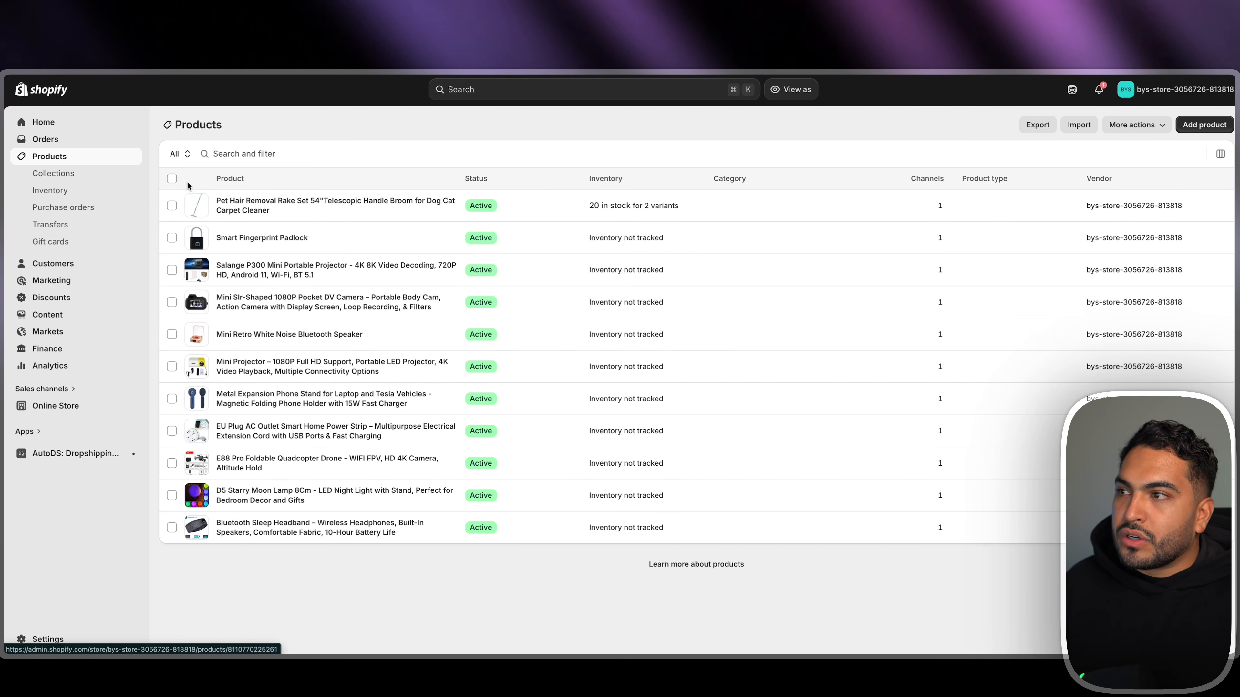
pyautogui.click(172, 179)
pyautogui.click(172, 205)
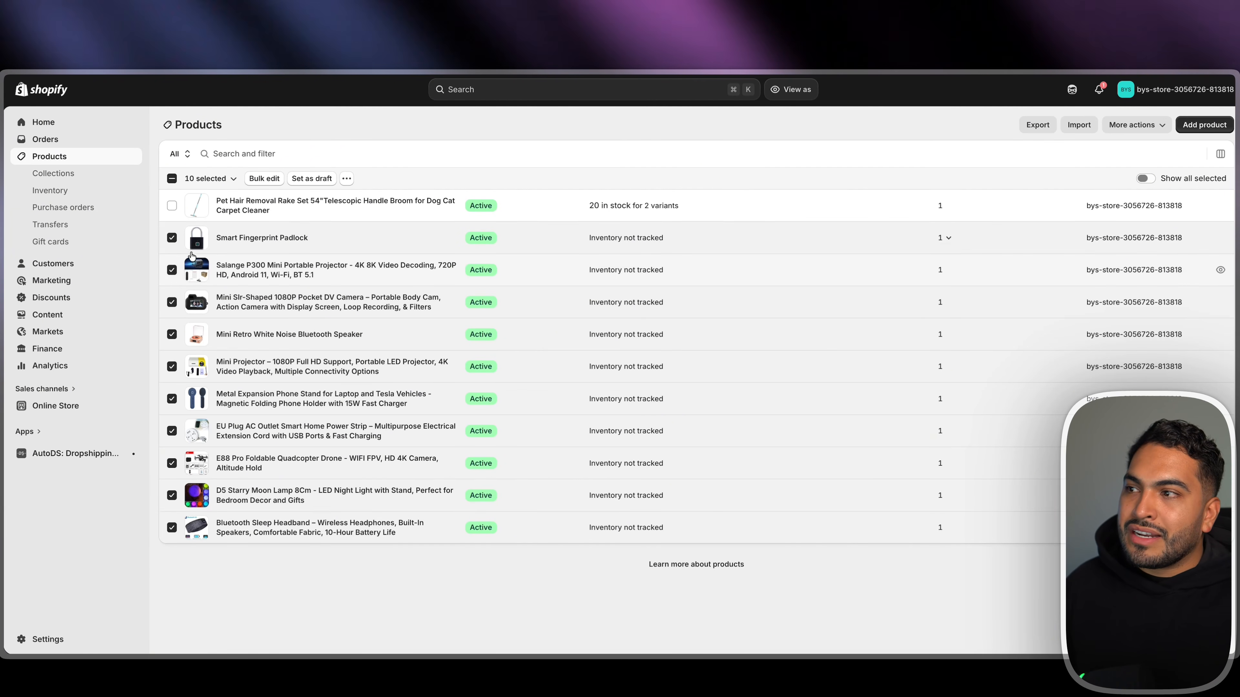
pyautogui.click(347, 179)
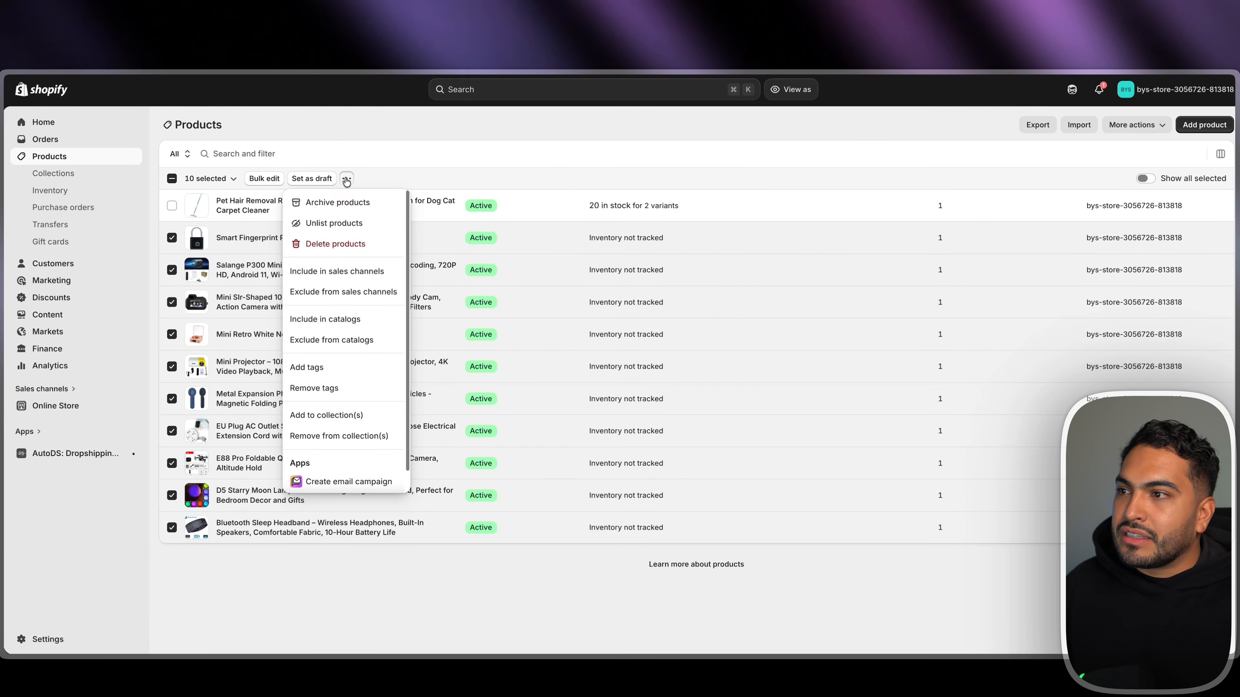
pyautogui.click(347, 242)
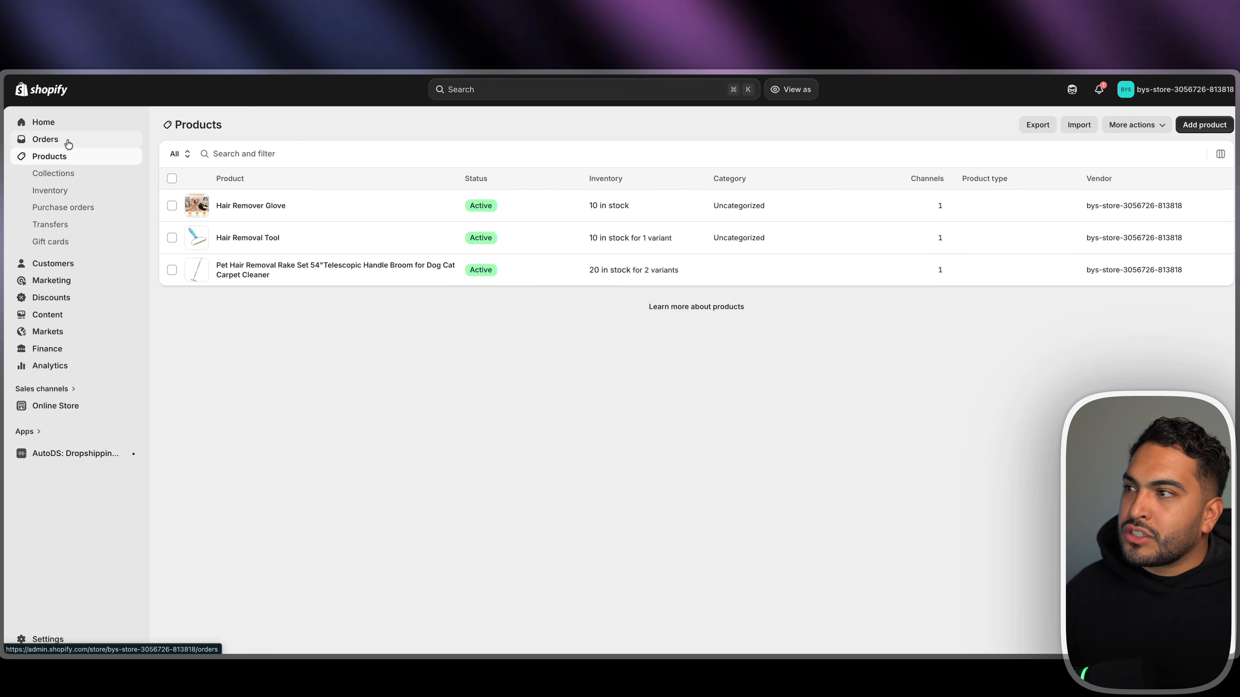
# Review the store's sales analytics and open the payment settings
pyautogui.click(72, 367)
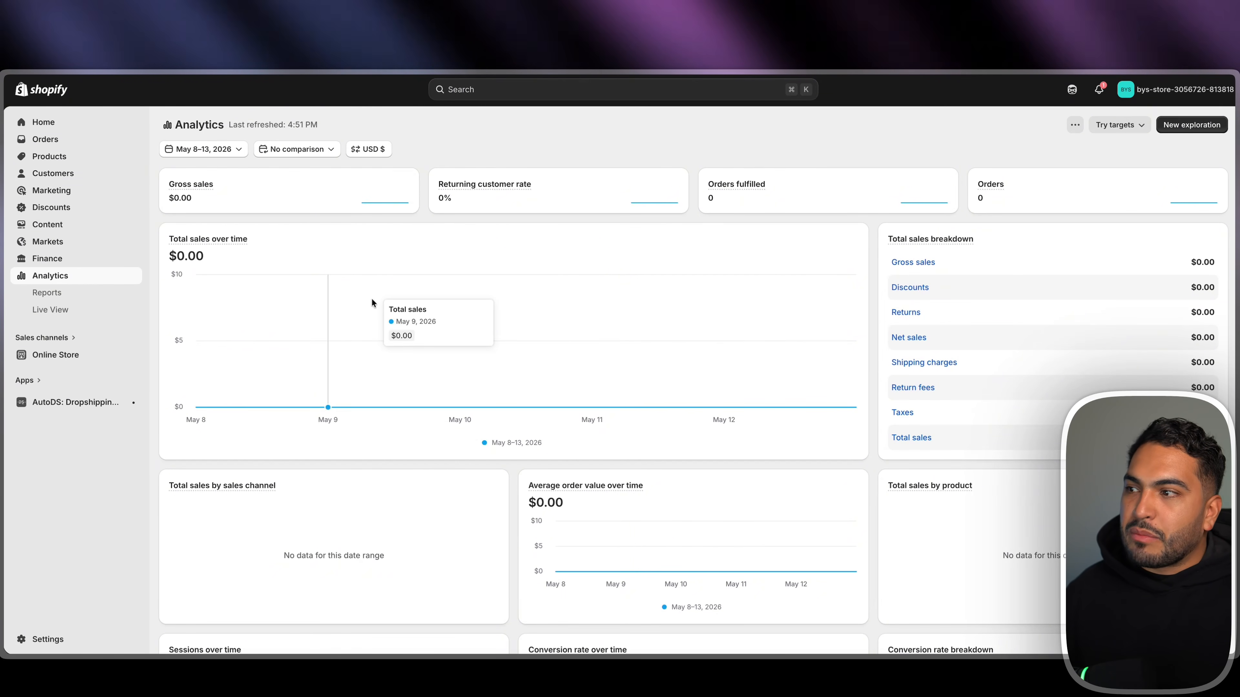
pyautogui.click(48, 641)
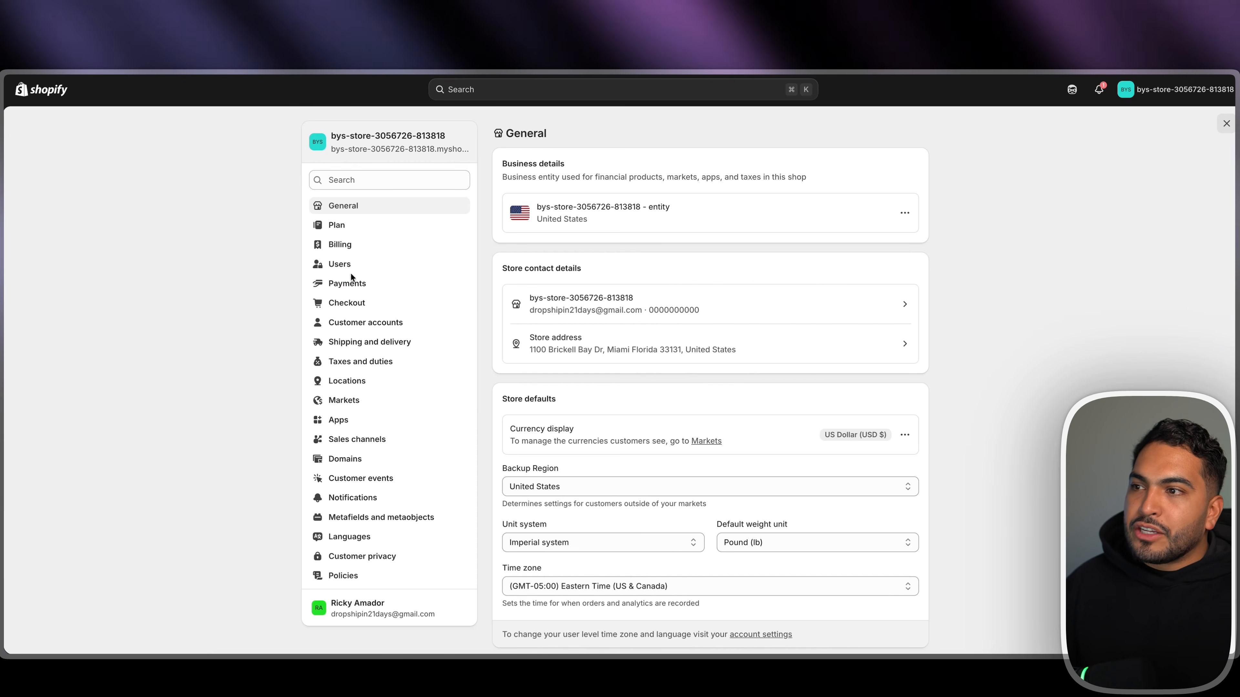
pyautogui.click(359, 286)
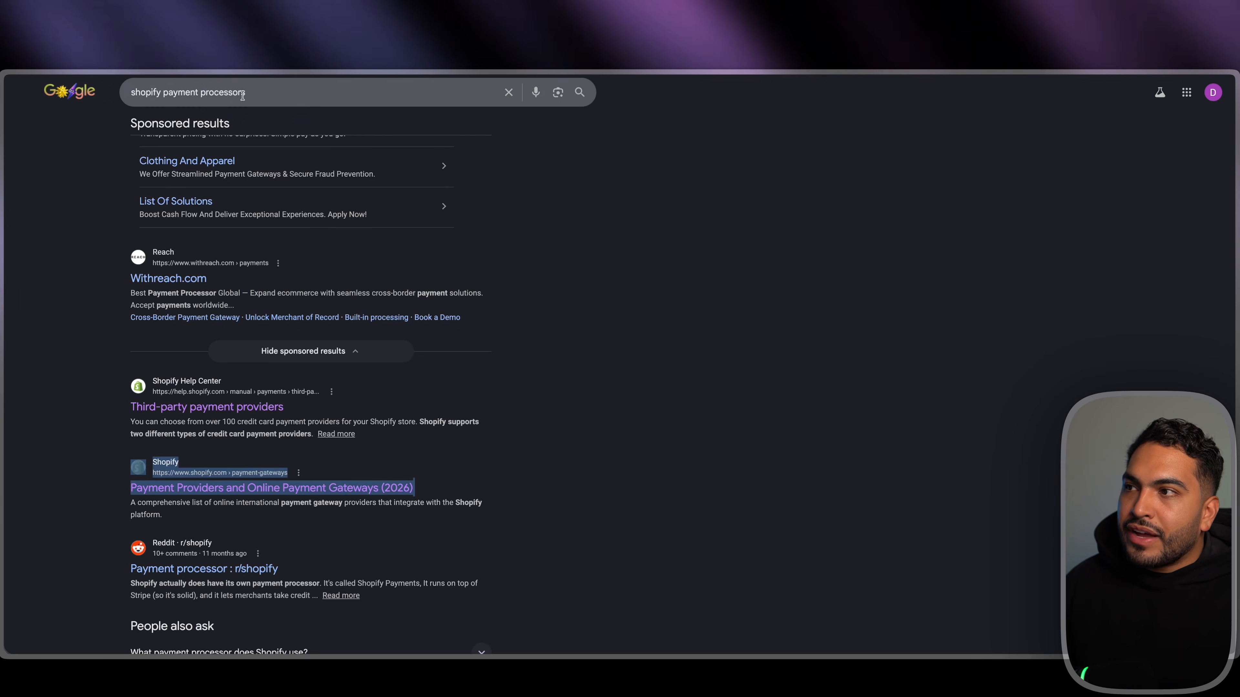
# Open Shopify's payment gateways page from the Google results and look over the list of payment providers
pyautogui.click(129, 447)
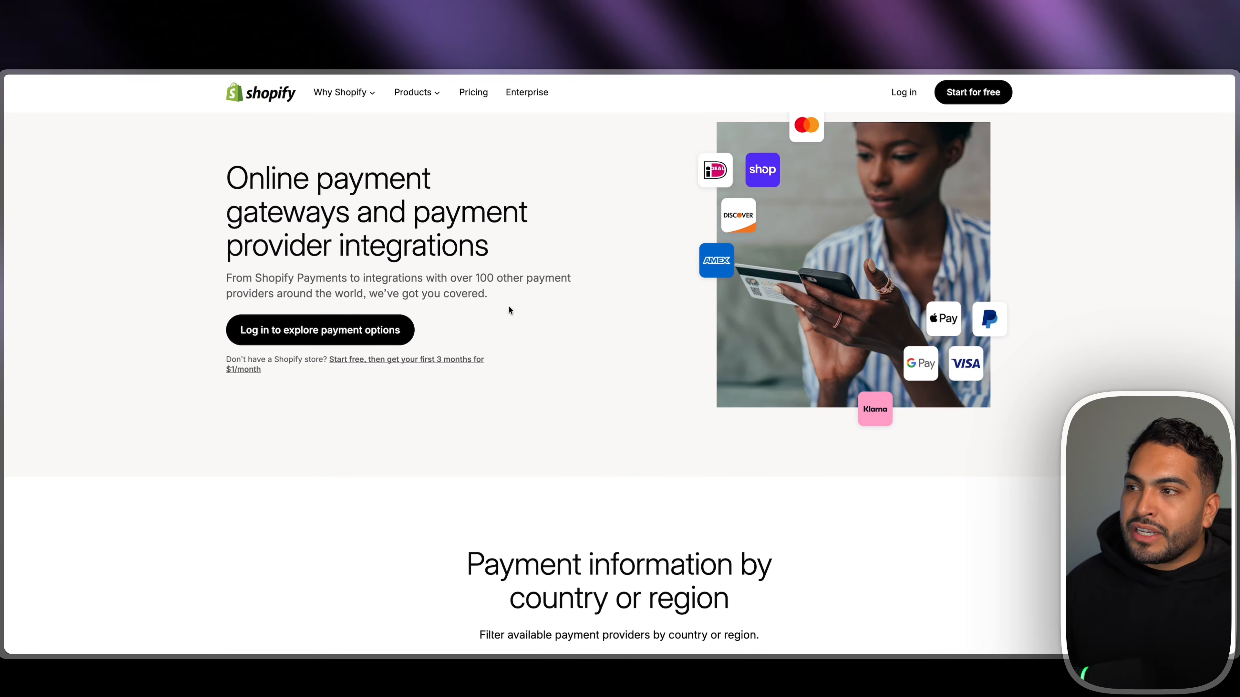
pyautogui.scroll(-5, 644, 388)
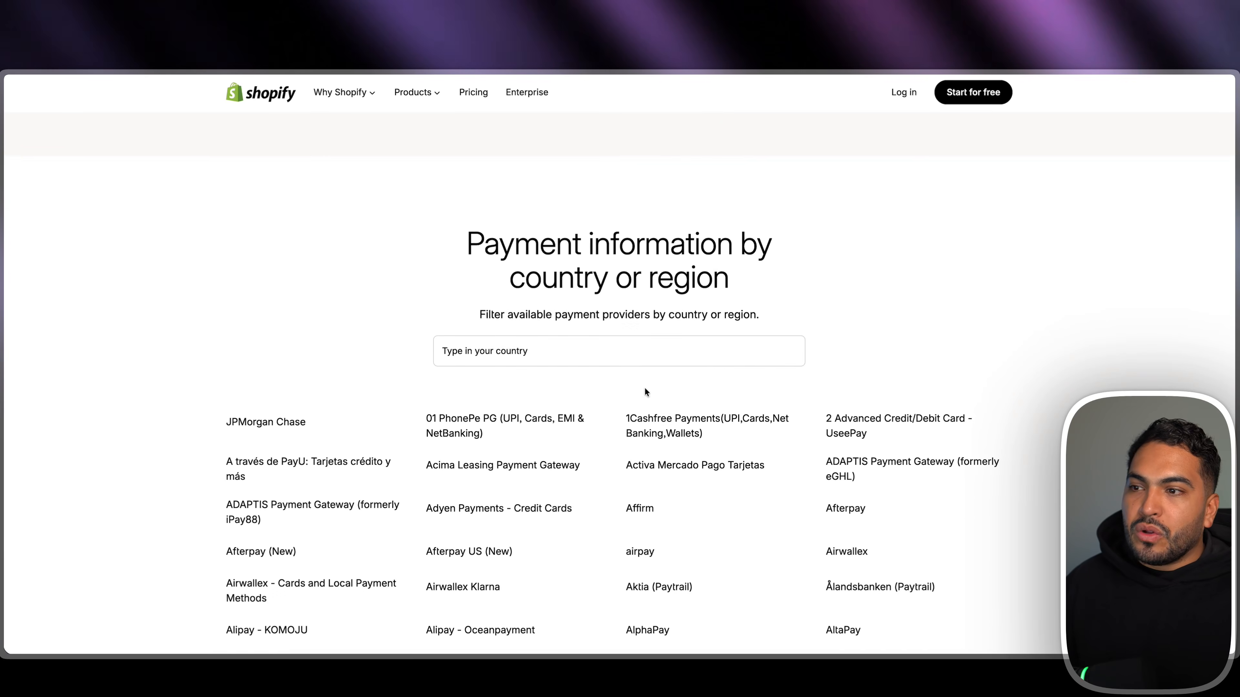
pyautogui.scroll(-3, 519, 325)
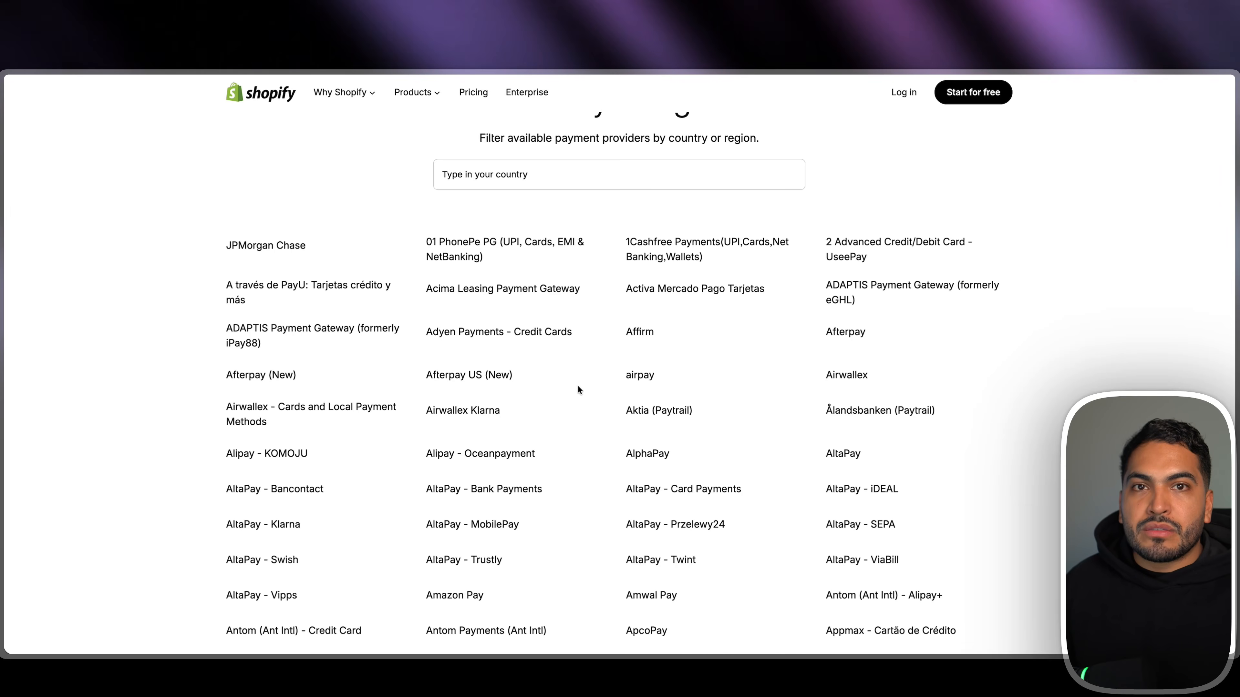
pyautogui.scroll(2, 577, 386)
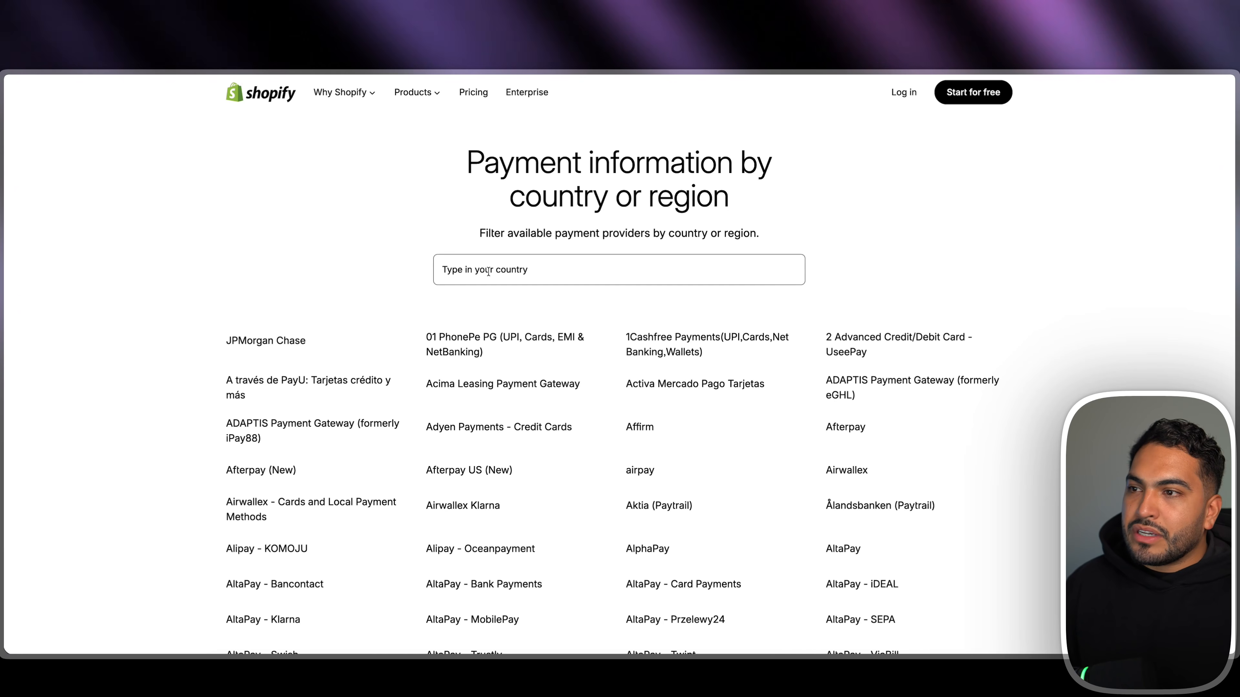
# Filter the payment providers by Mexico and look through the available gateways
pyautogui.click(488, 271)
pyautogui.write('mexico')
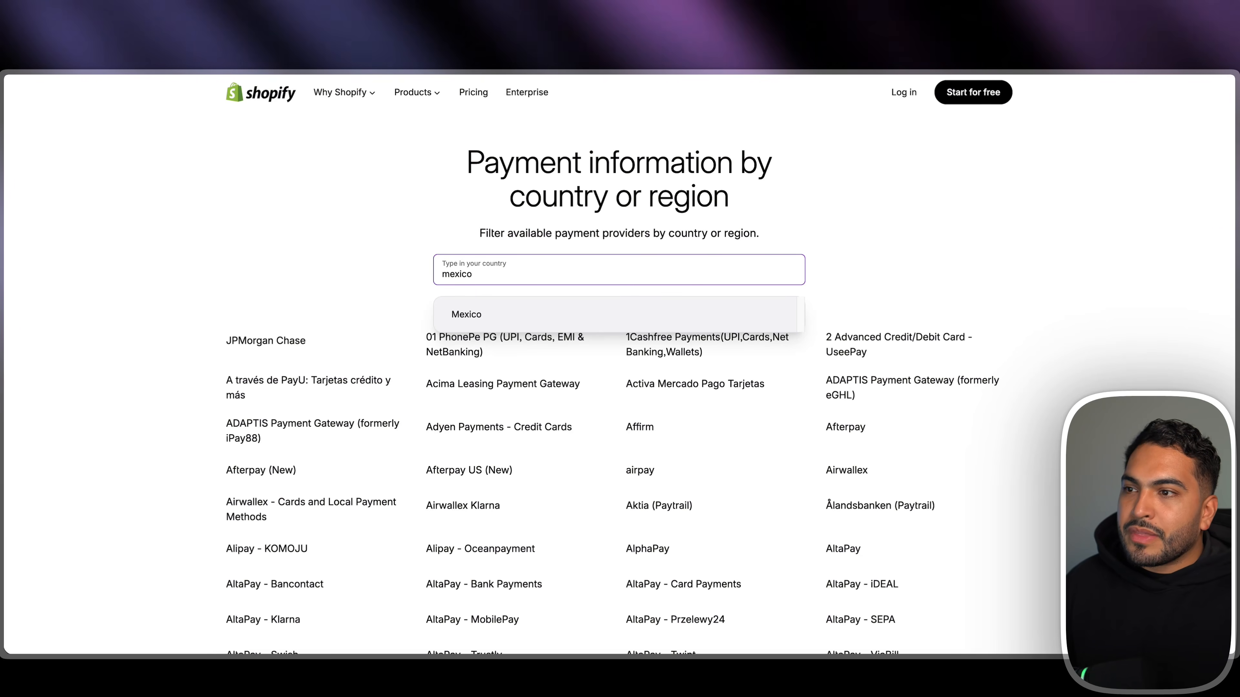
pyautogui.click(492, 313)
pyautogui.scroll(-10, 375, 315)
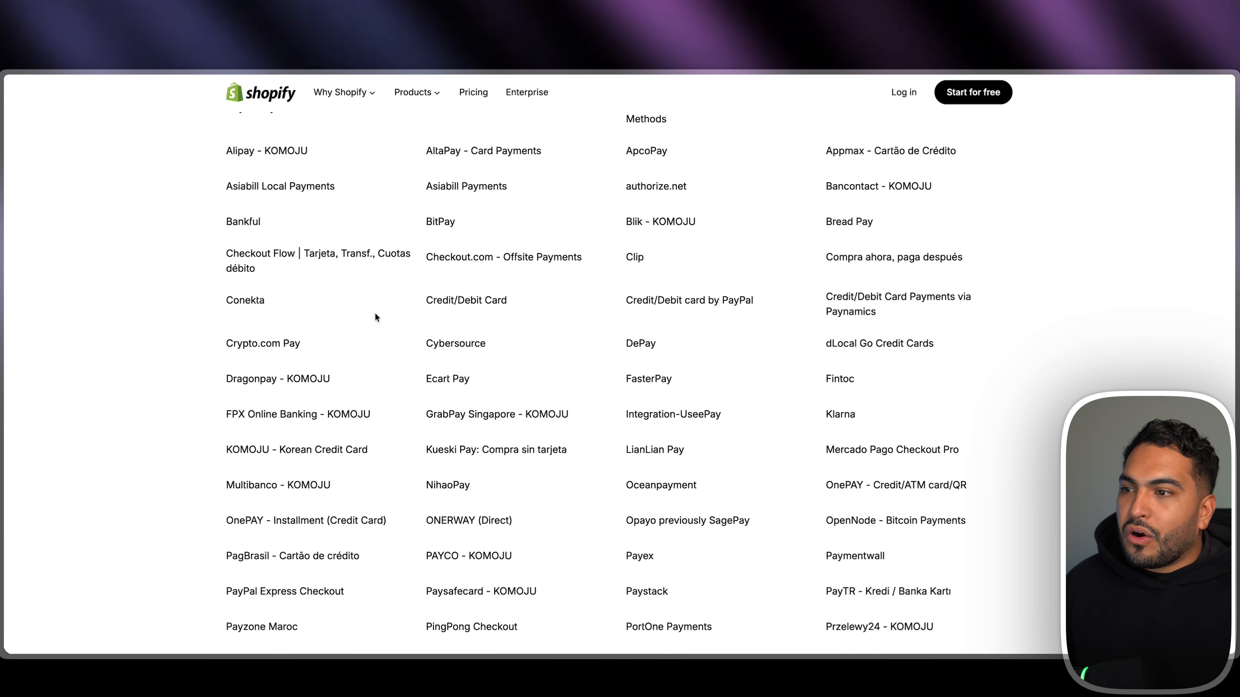
pyautogui.scroll(8, 406, 213)
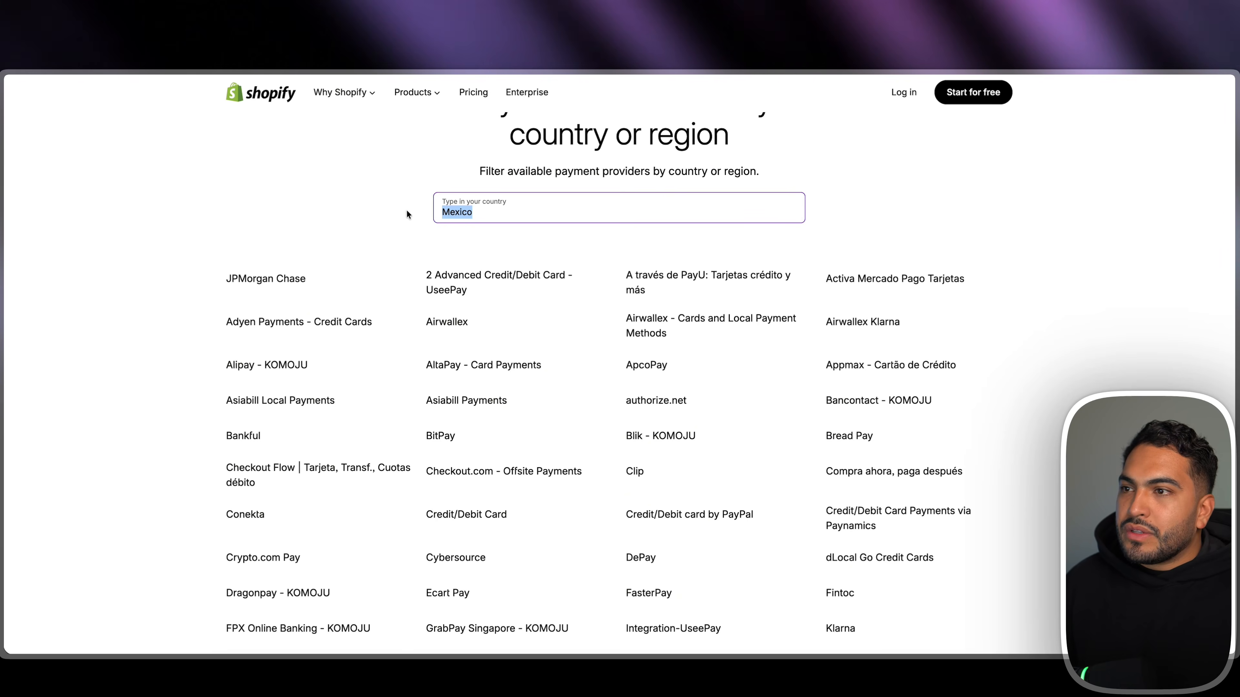
# Change the country filter to Sweden and look through its payment providers
pyautogui.write('swed')
pyautogui.press('Return')
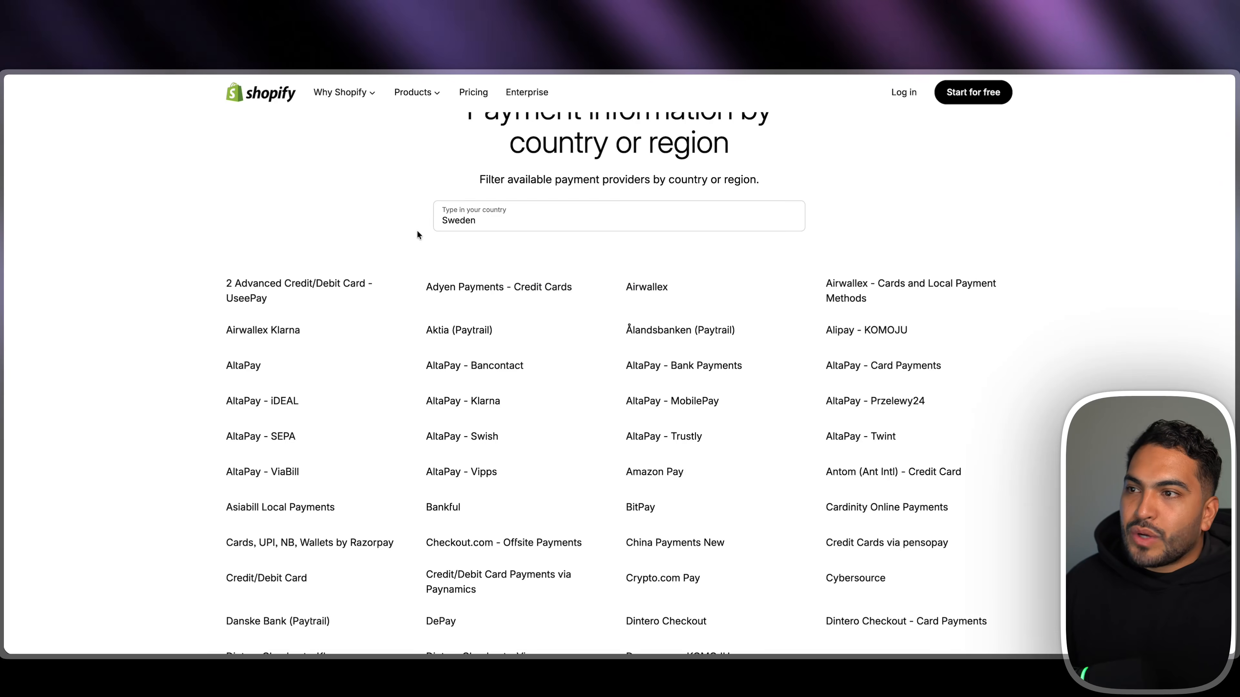
pyautogui.scroll(1, 619, 337)
pyautogui.scroll(-15, 619, 333)
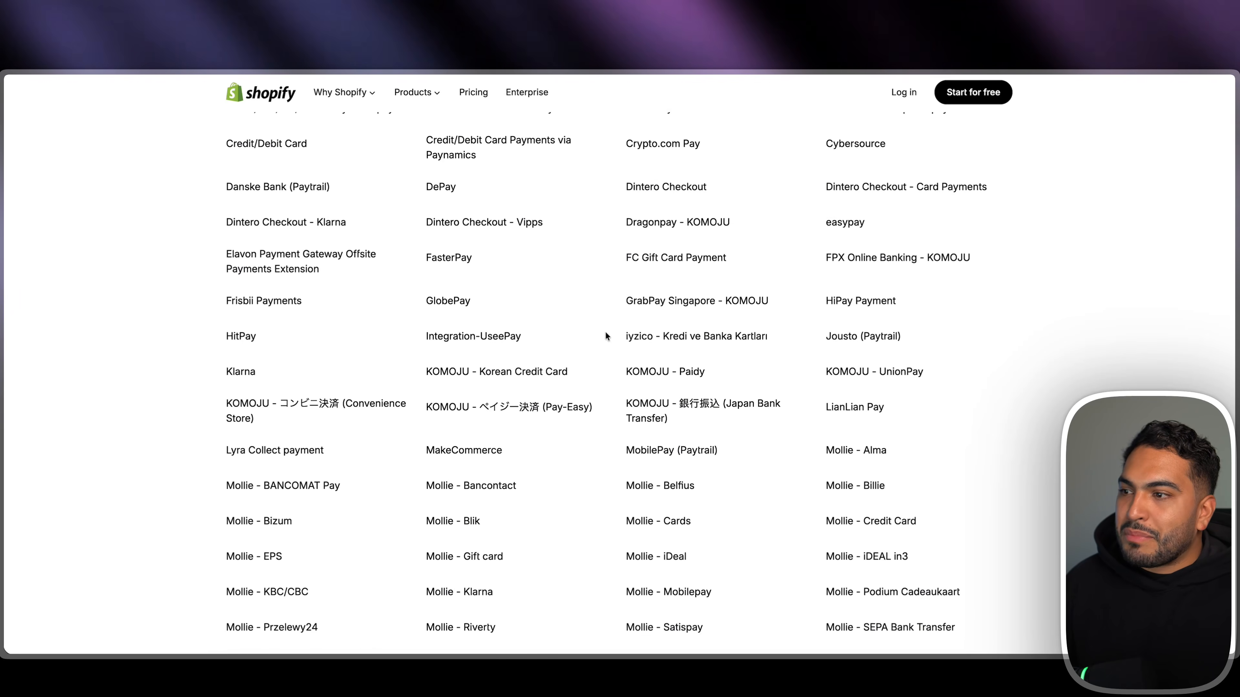
pyautogui.scroll(-9, 606, 333)
pyautogui.scroll(20, 605, 333)
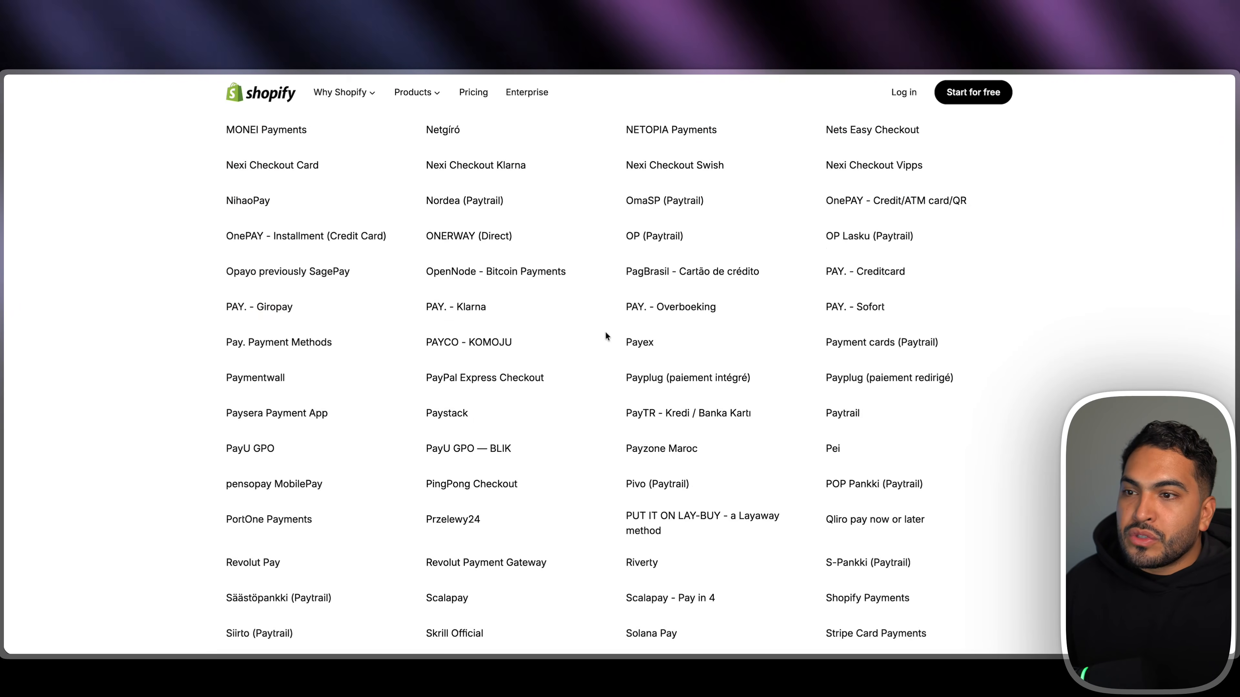
pyautogui.scroll(-6, 605, 336)
# Filter the payment providers by India and review the gateways offered there
pyautogui.moveTo(510, 419); pyautogui.dragTo(411, 426)
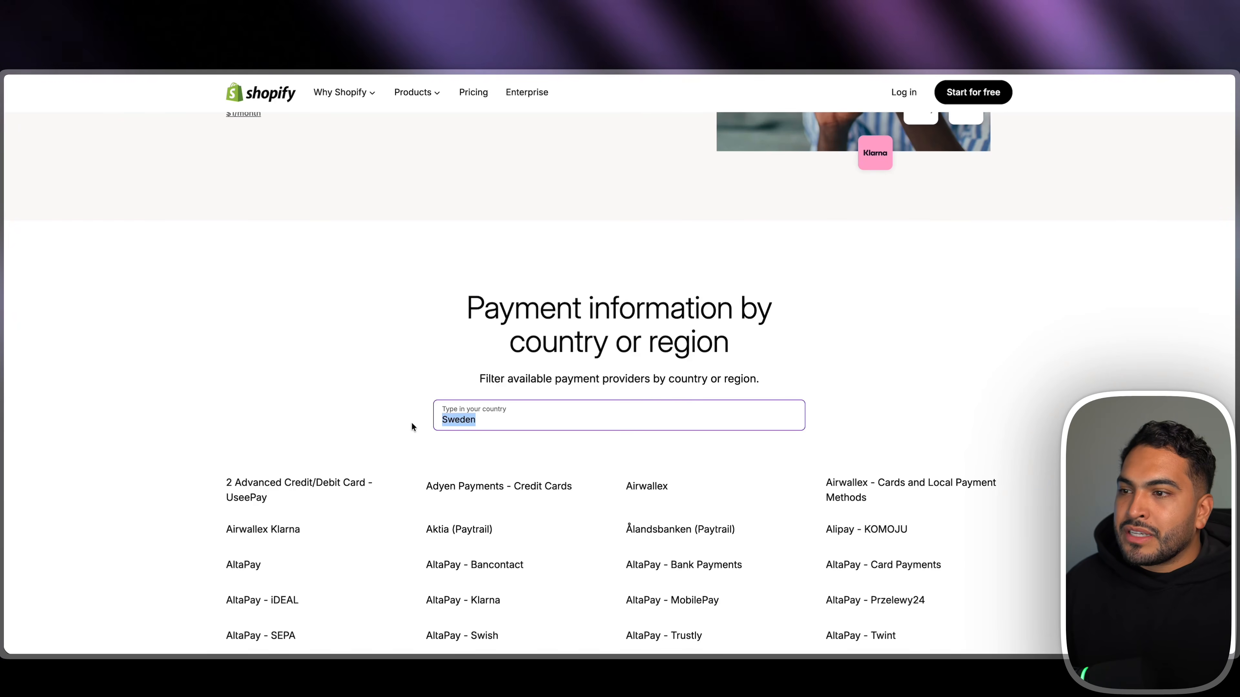
pyautogui.write('India')
pyautogui.click(489, 492)
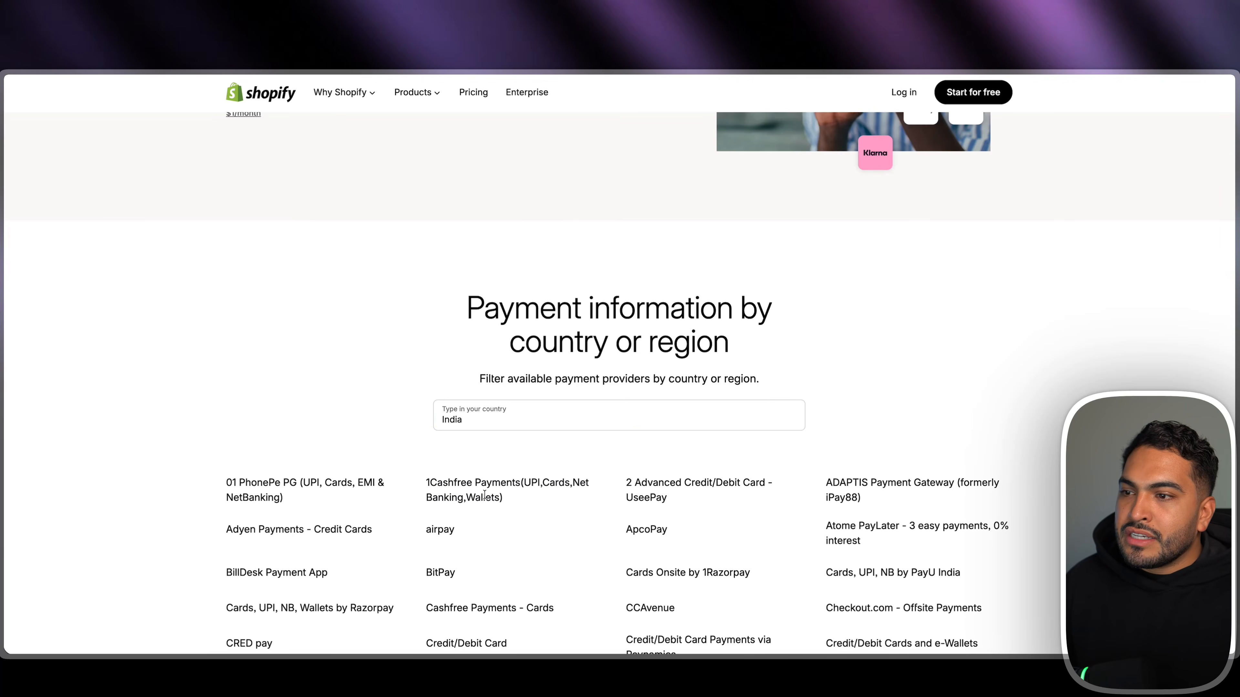
pyautogui.scroll(-5, 567, 467)
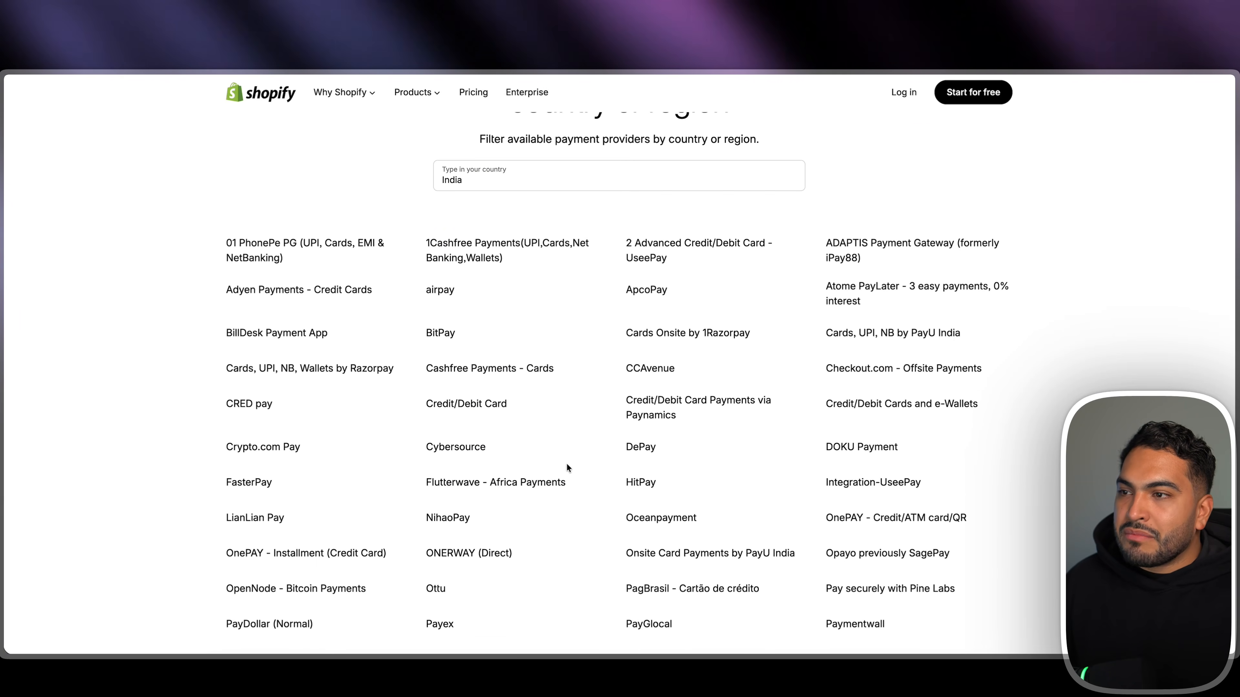
pyautogui.scroll(-2, 566, 467)
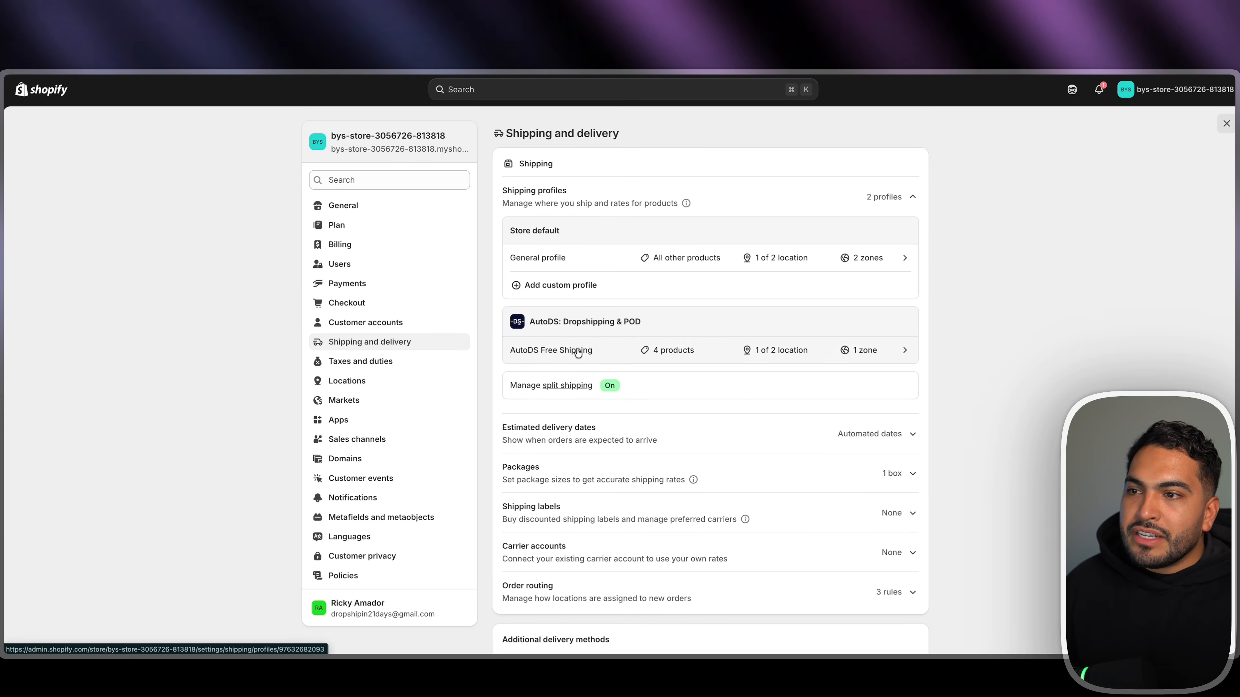
# Examine the AutoDS Free Shipping profile's Rest of World zone, free shipping rate and assigned products
pyautogui.click(609, 354)
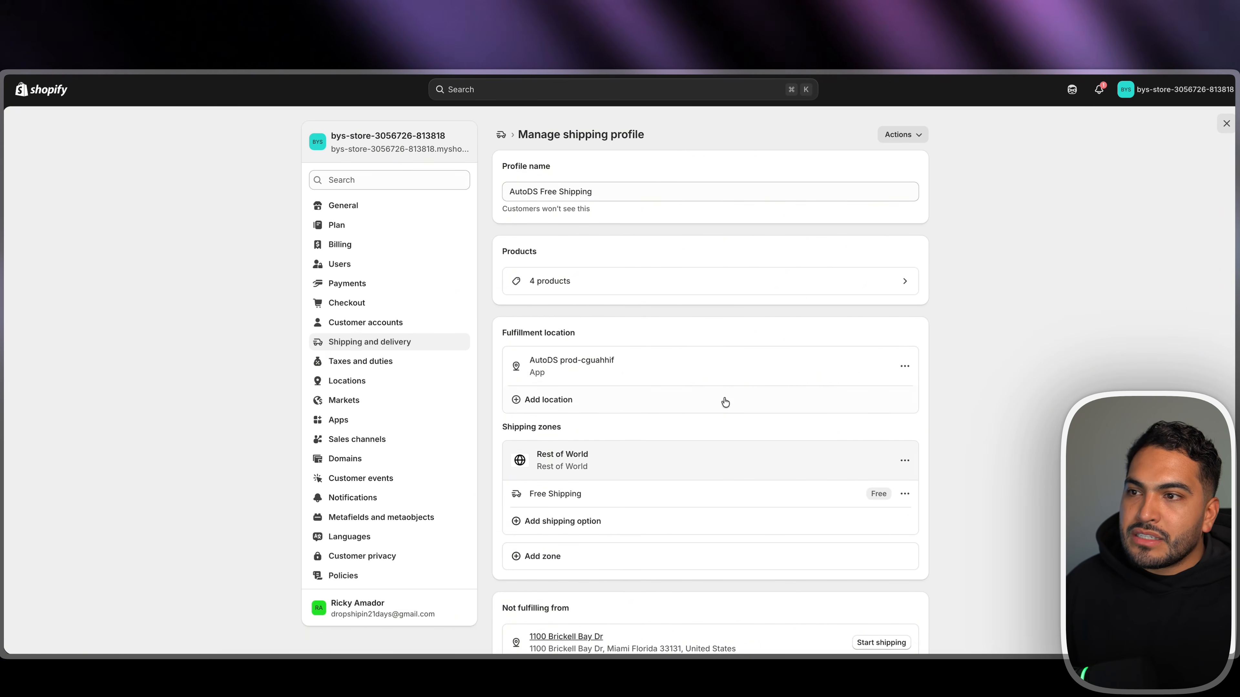
pyautogui.scroll(-3, 654, 394)
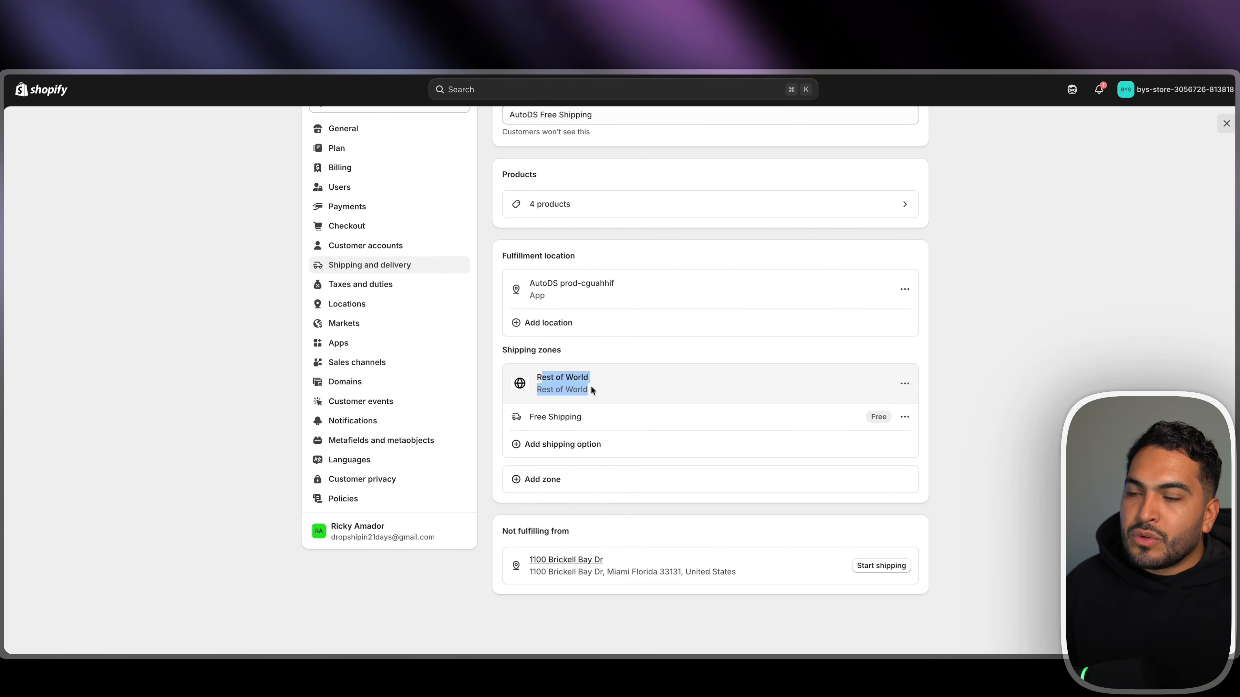
pyautogui.moveTo(587, 416); pyautogui.dragTo(528, 419)
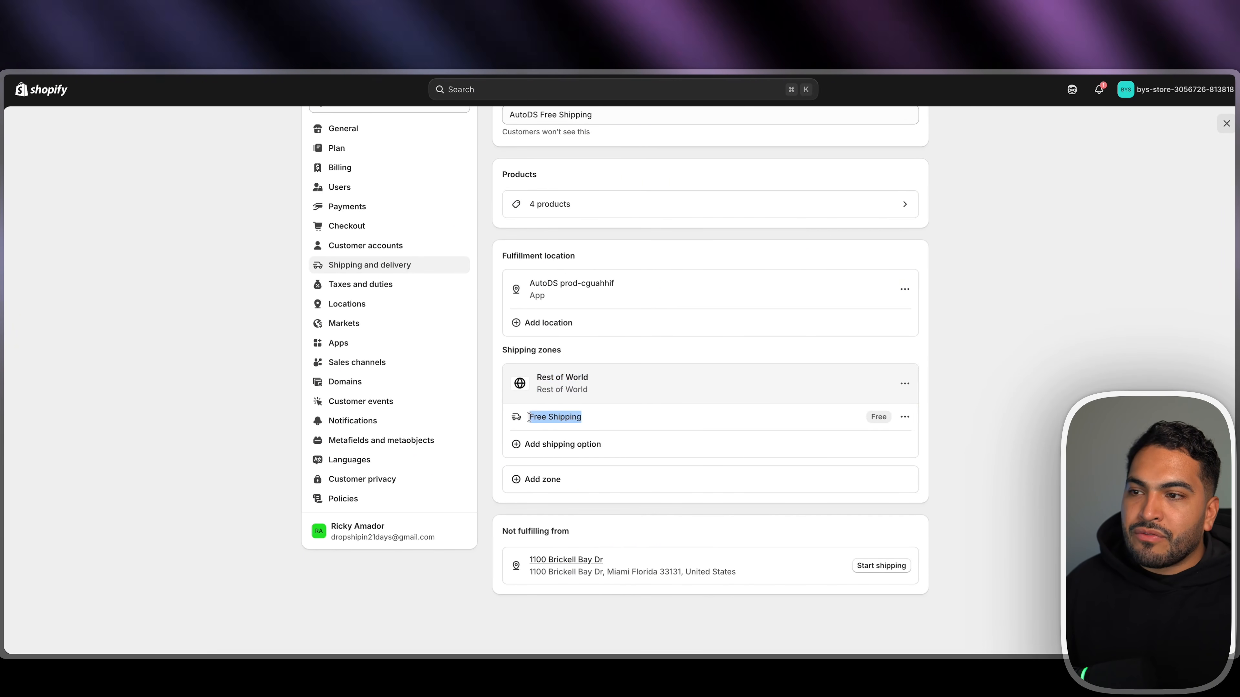
pyautogui.scroll(3, 527, 416)
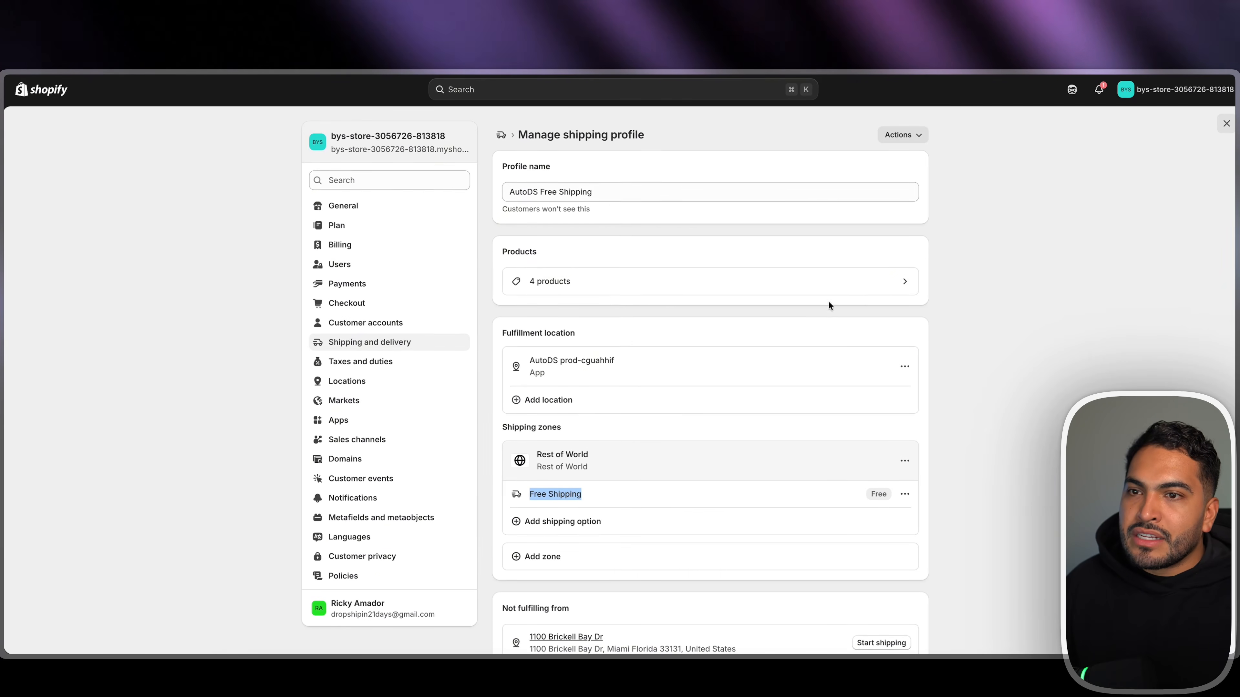
pyautogui.click(903, 282)
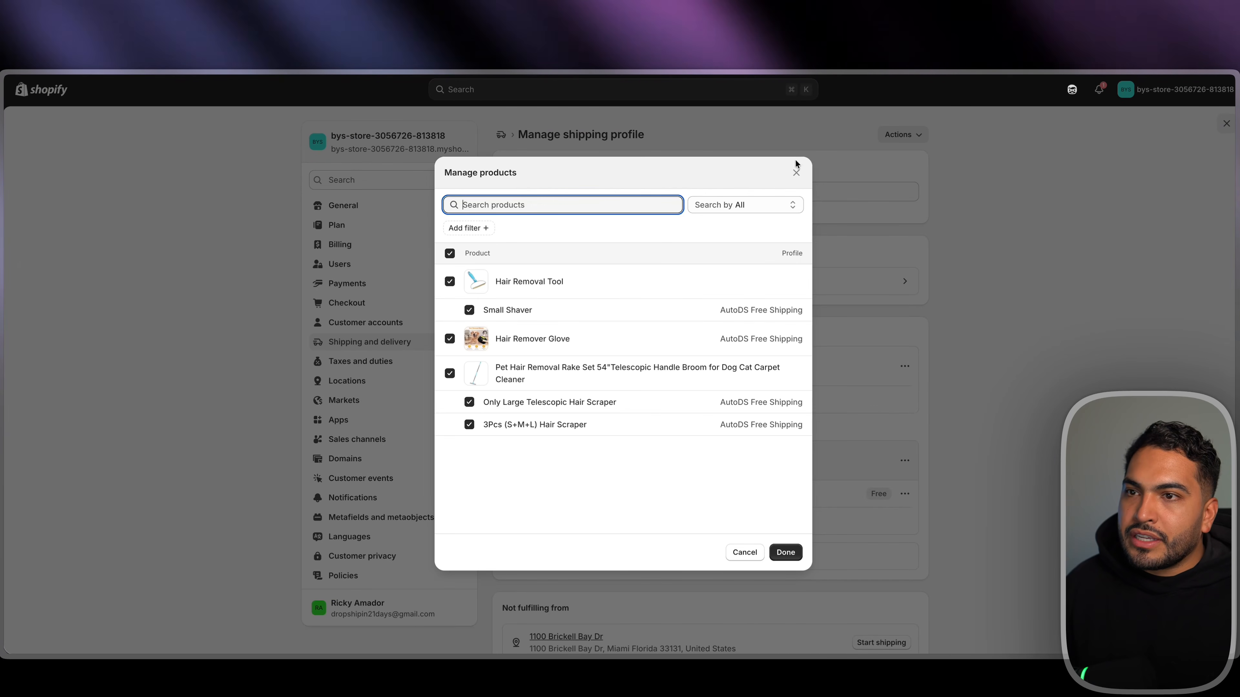
# Leave the AutoDS Free Shipping profile's product list and open the store's Markets settings
pyautogui.click(796, 172)
pyautogui.click(398, 343)
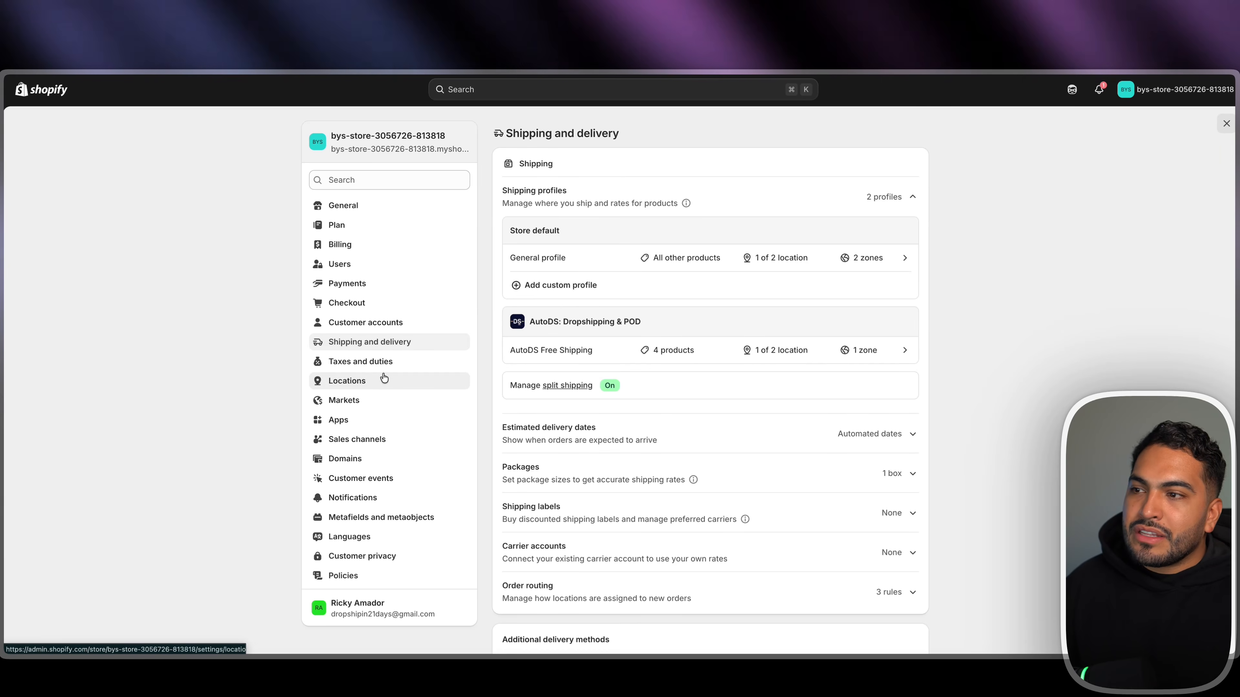
pyautogui.click(352, 401)
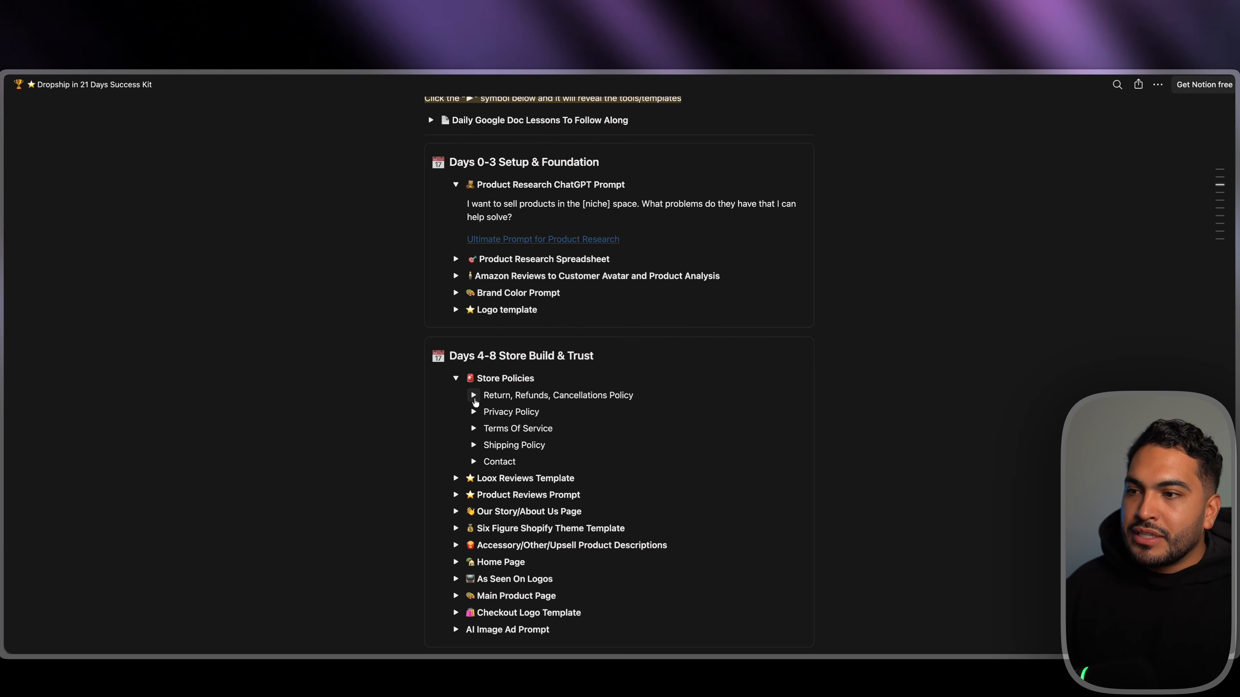
# View the Return, Refunds, Cancellations Policy template in the Notion success kit, and collapse it again
pyautogui.click(473, 396)
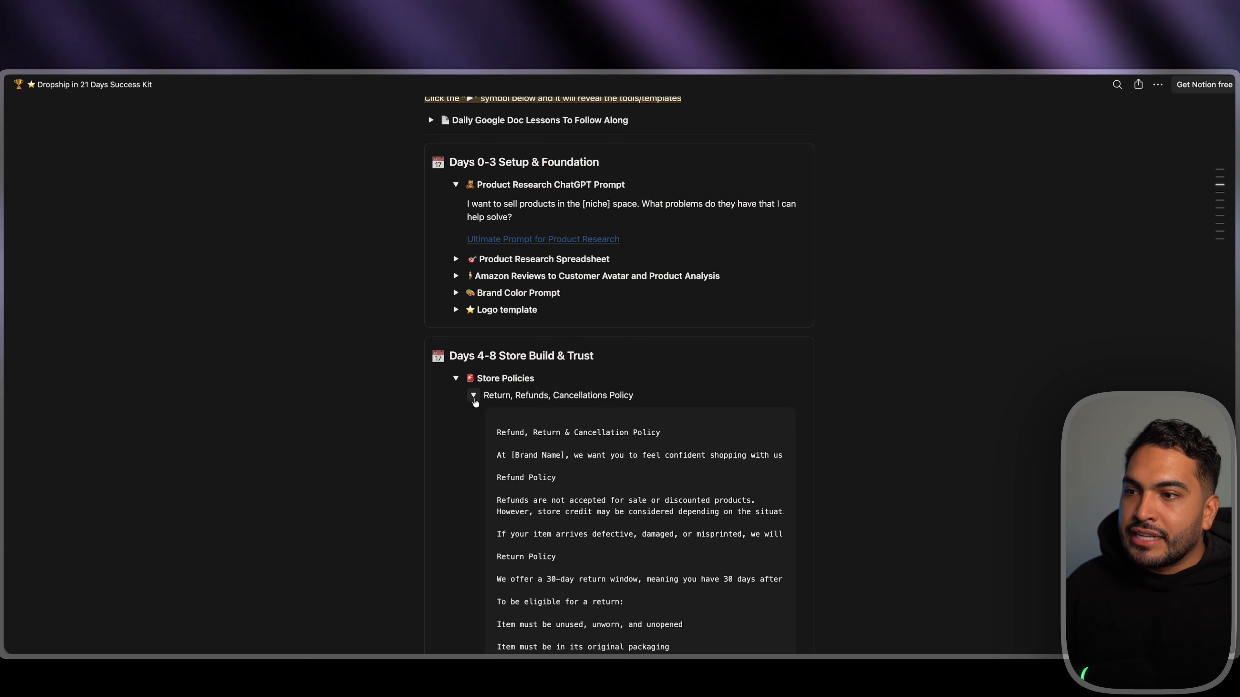
pyautogui.moveTo(769, 427)
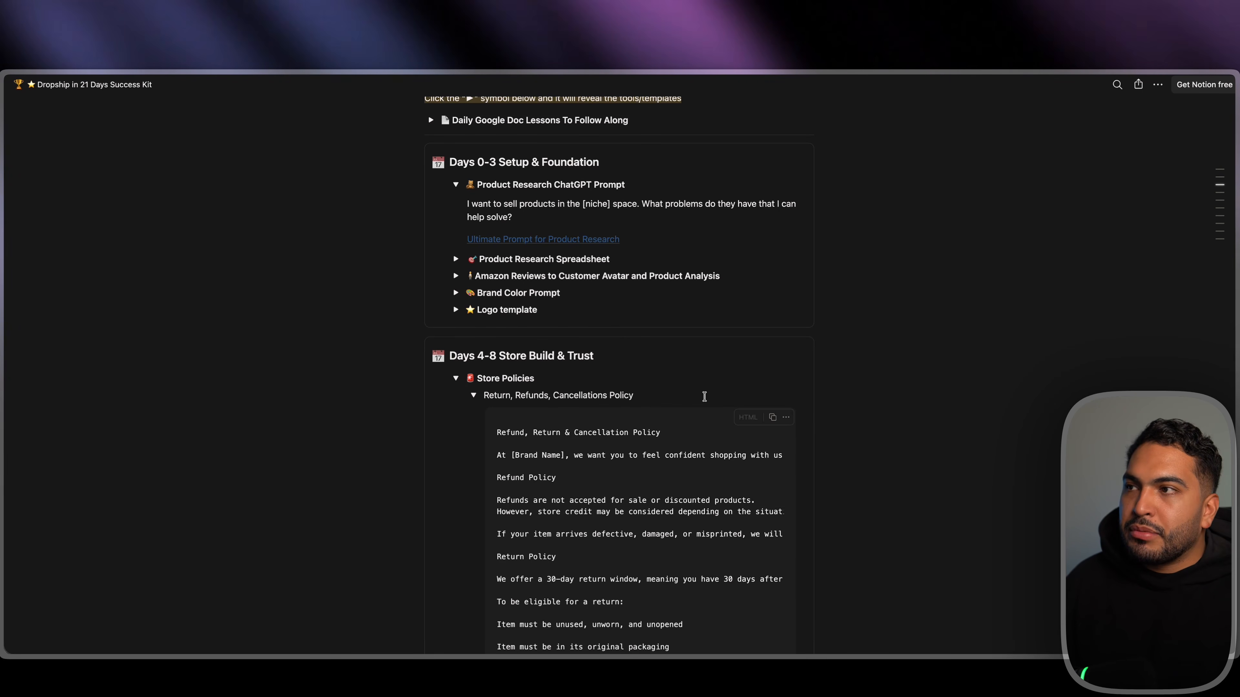
pyautogui.click(473, 395)
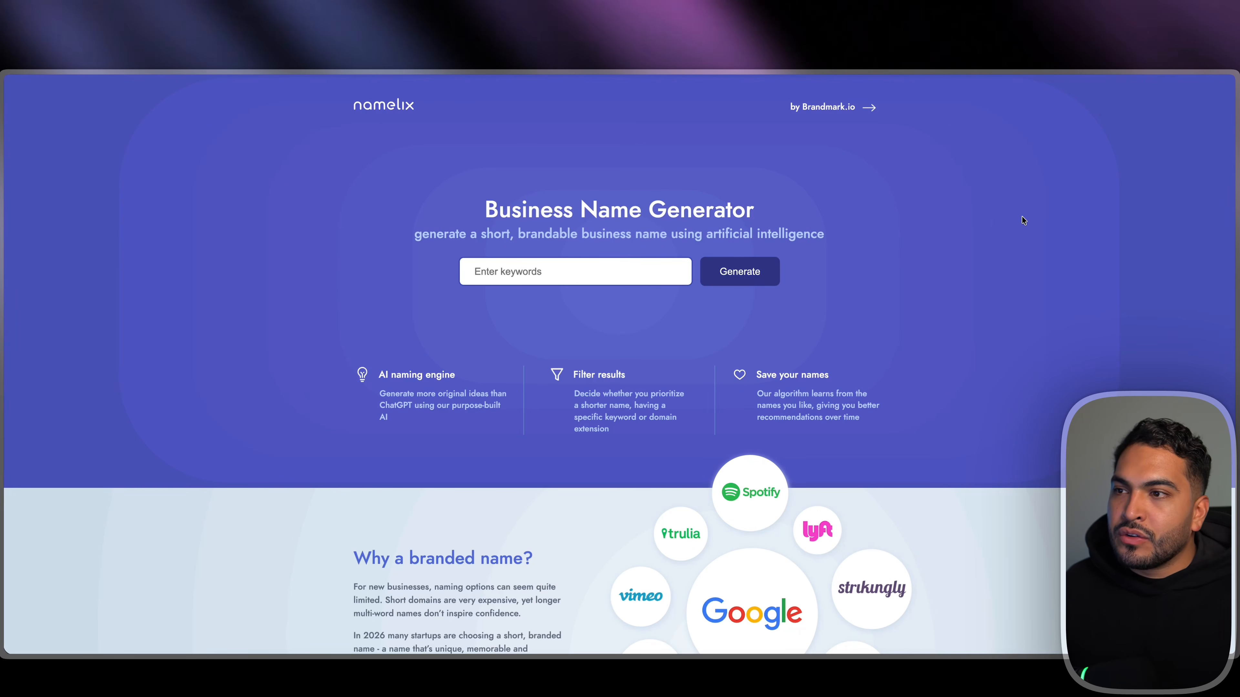
# Generate business names in Namelix from the keywords "hair puppy dog clean" with Auto name style and Medium randomness
pyautogui.click(526, 277)
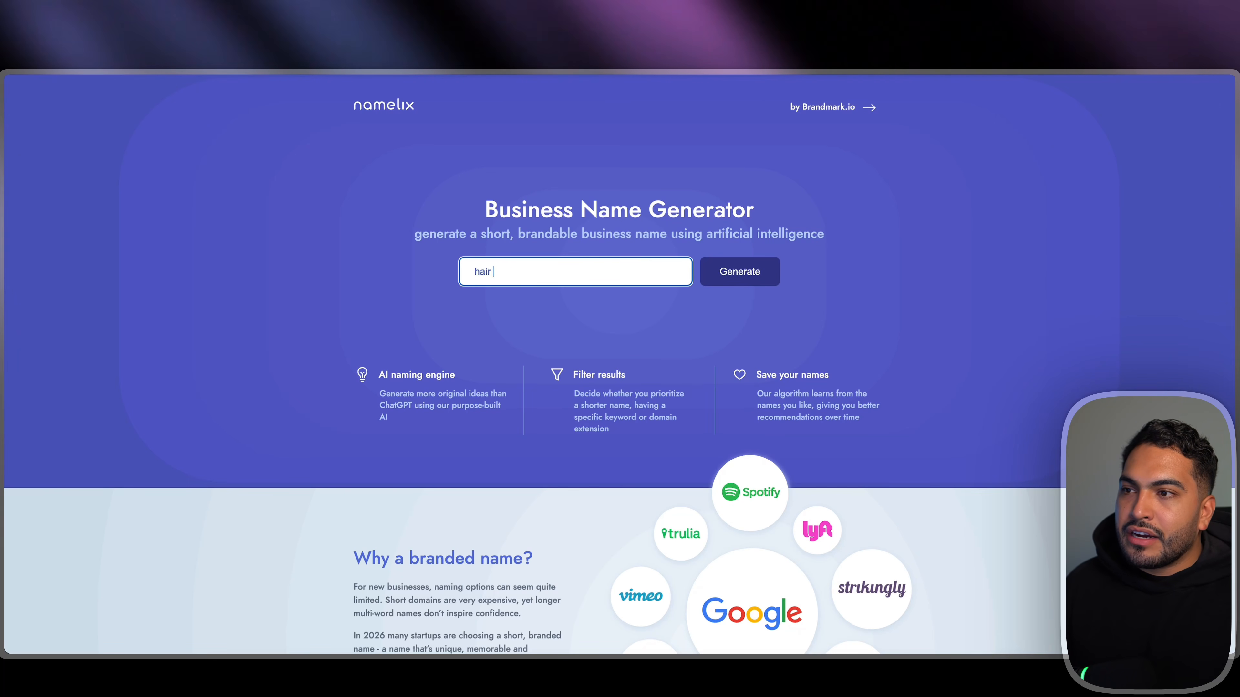
pyautogui.write('hair puppy dog clean')
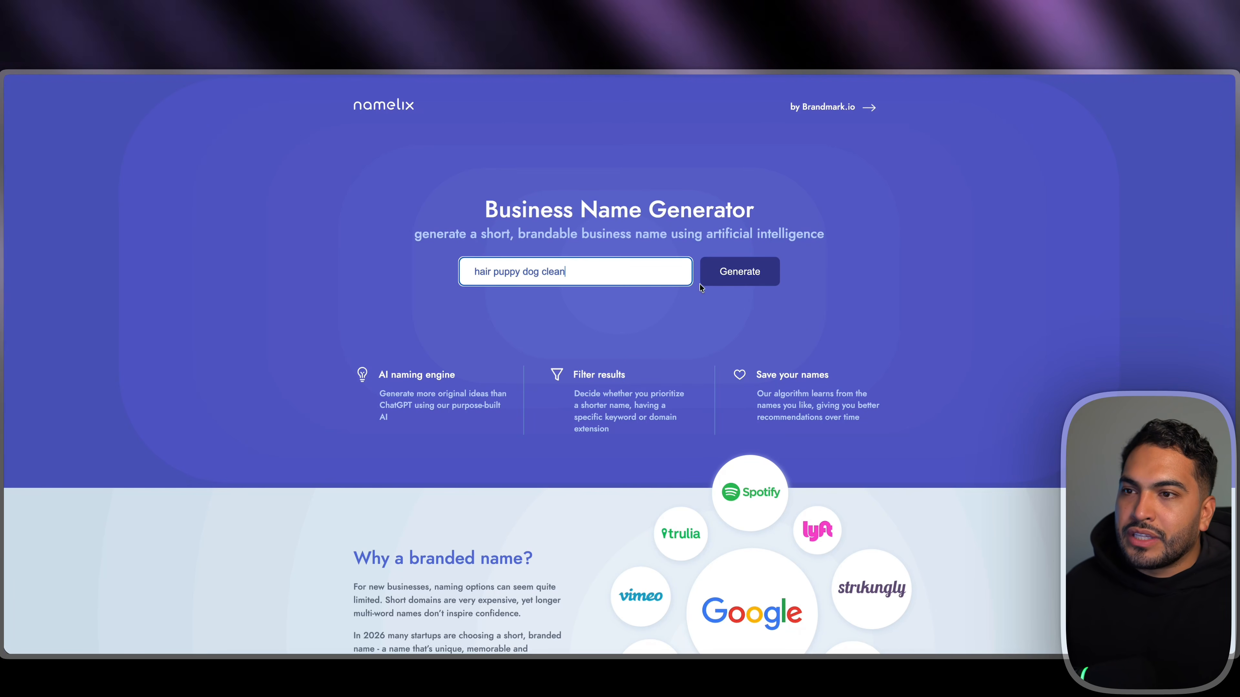
pyautogui.click(743, 277)
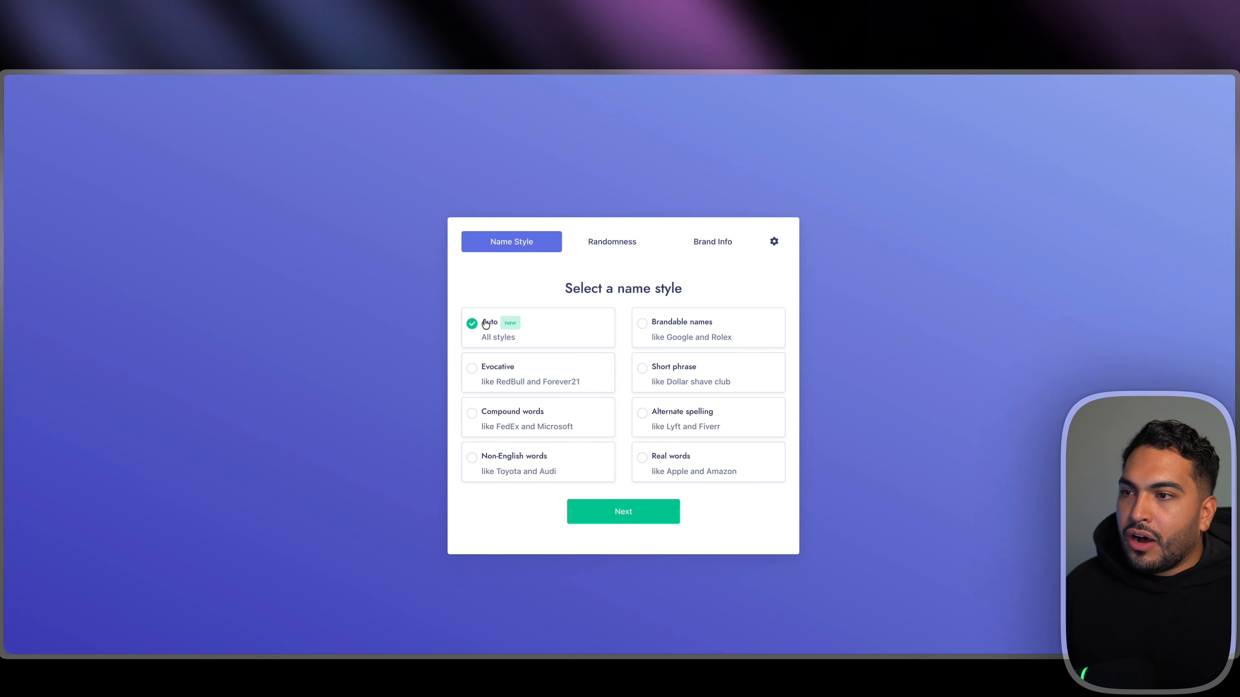
pyautogui.click(634, 513)
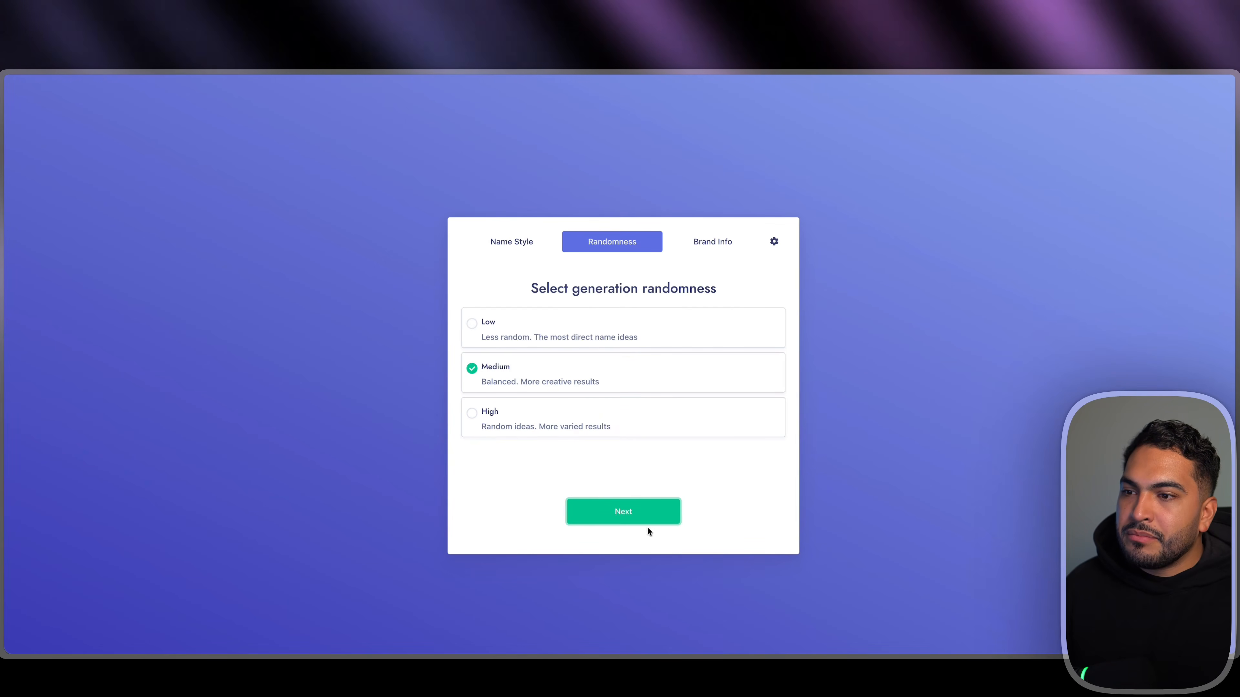
pyautogui.click(648, 527)
pyautogui.click(655, 514)
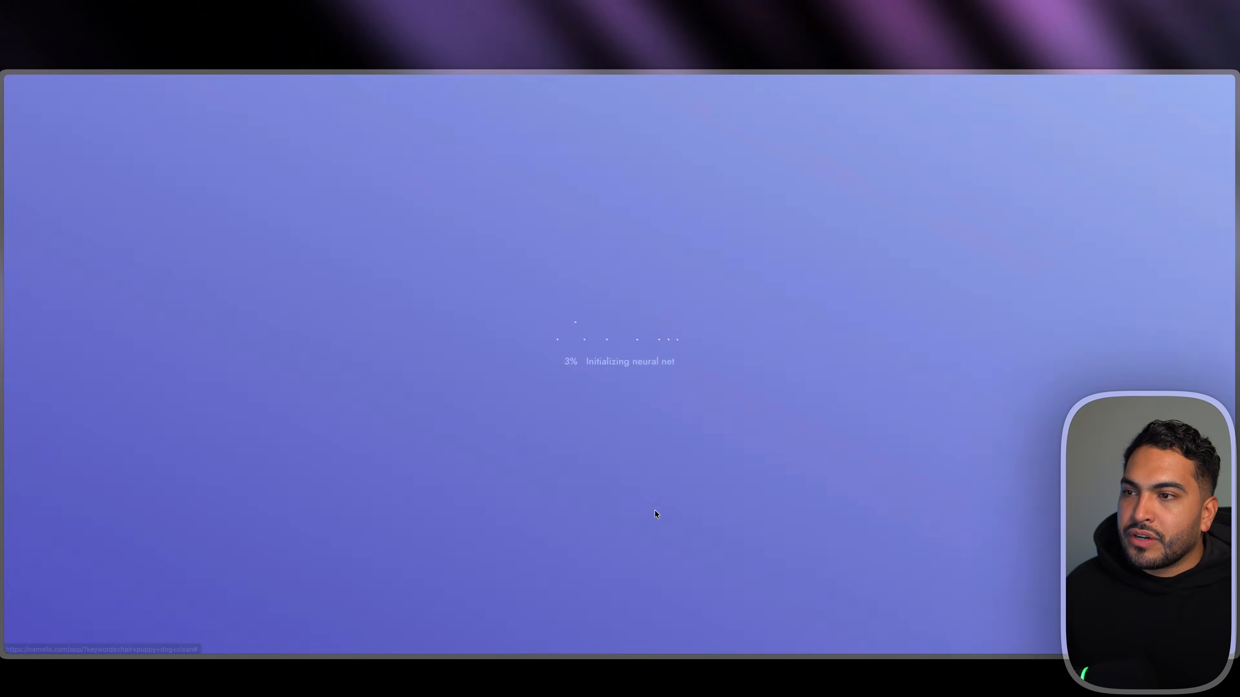
# Look through the generated name ideas and their domain availability badges
pyautogui.scroll(-3, 550, 205)
pyautogui.scroll(-3, 550, 206)
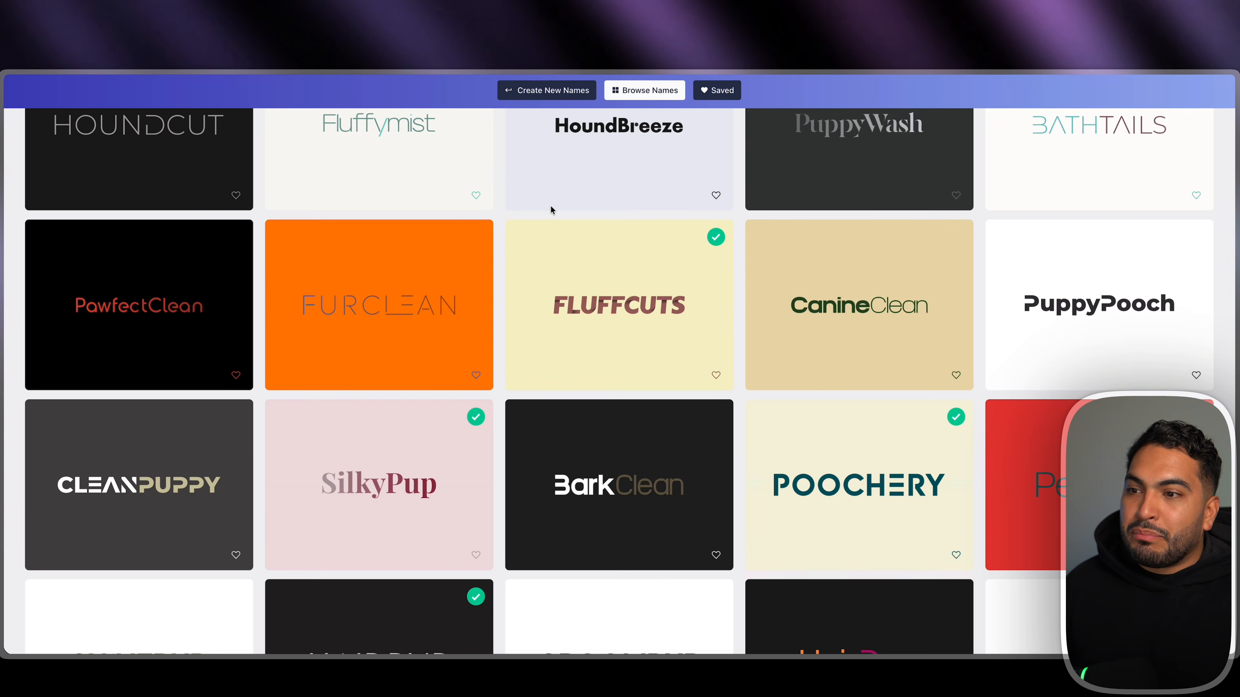
pyautogui.scroll(-8, 550, 205)
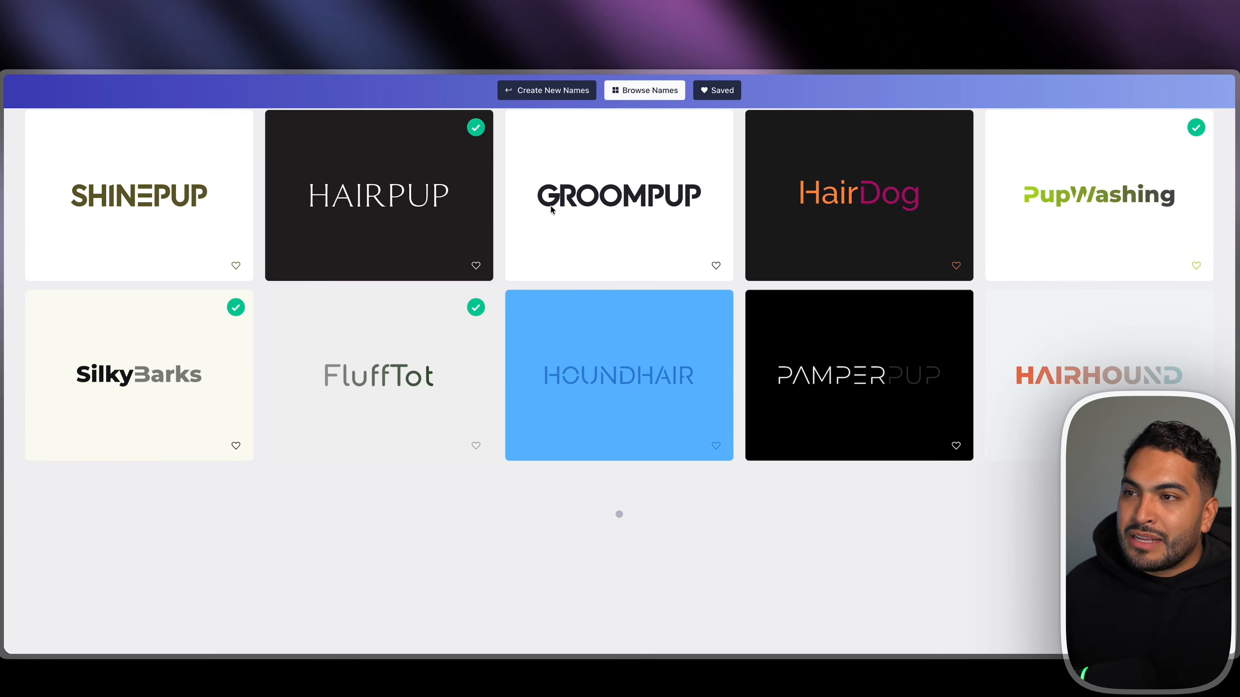
pyautogui.scroll(-12, 550, 206)
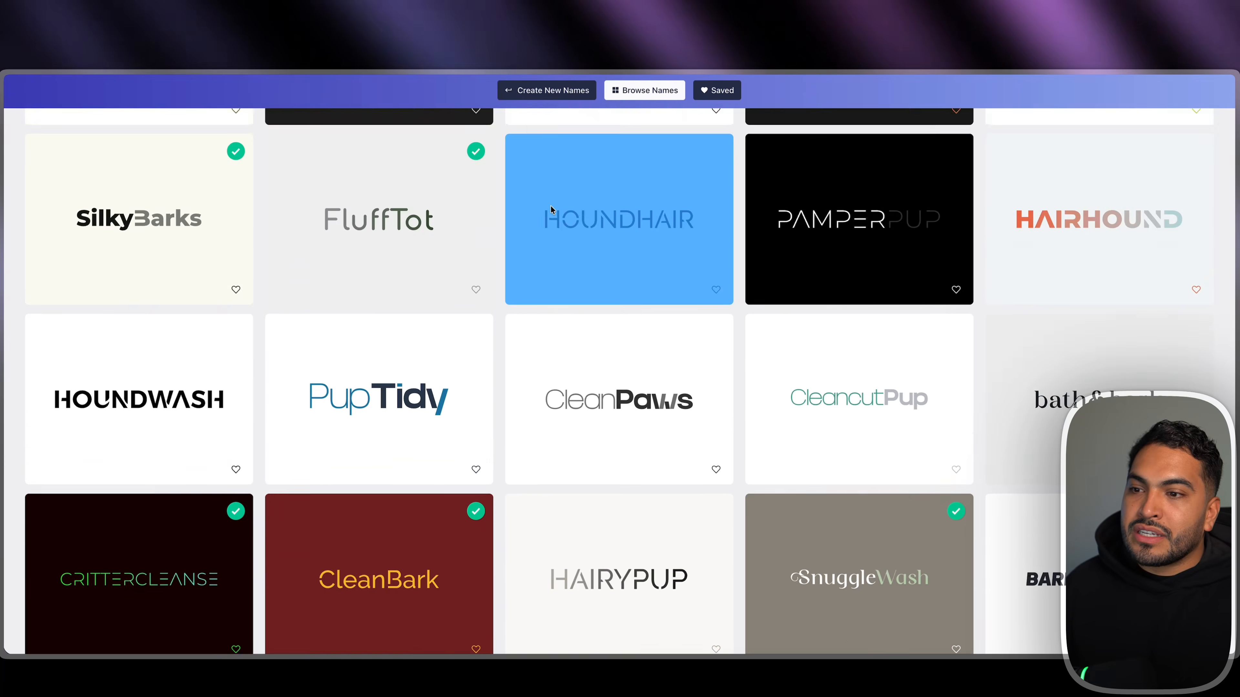
pyautogui.scroll(-2, 508, 245)
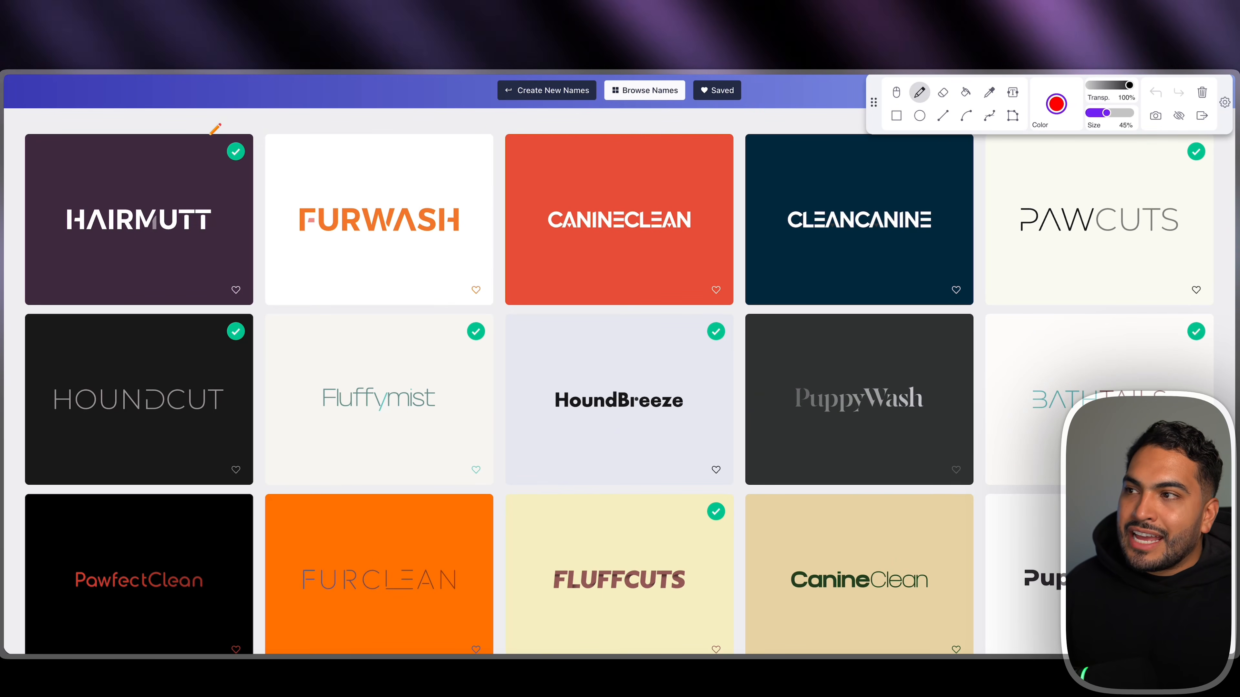
# Outline the green availability badges on the Hairmutt, Houndcut, HoundBreeze and Fluffymist names in red
pyautogui.moveTo(209, 135)
pyautogui.mouseDown()
pyautogui.moveTo(257, 136)
pyautogui.moveTo(255, 179)
pyautogui.mouseUp()
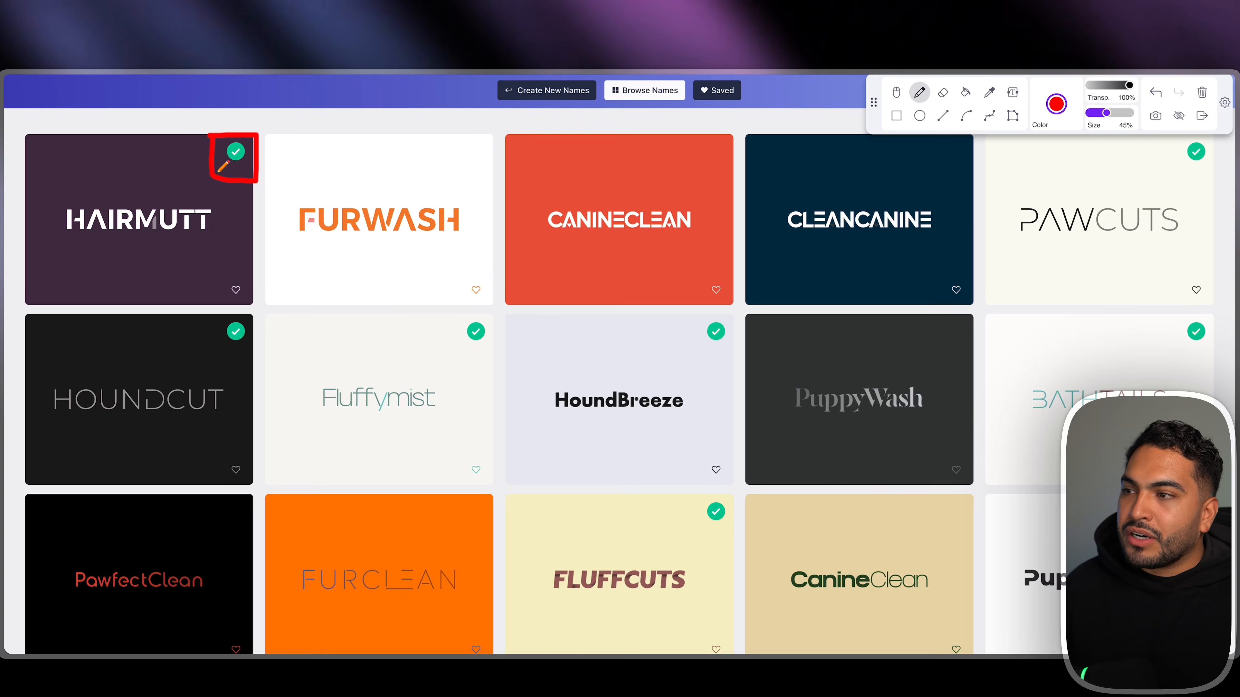
pyautogui.moveTo(217, 313)
pyautogui.mouseDown()
pyautogui.moveTo(245, 315)
pyautogui.moveTo(256, 348)
pyautogui.moveTo(215, 317)
pyautogui.mouseUp()
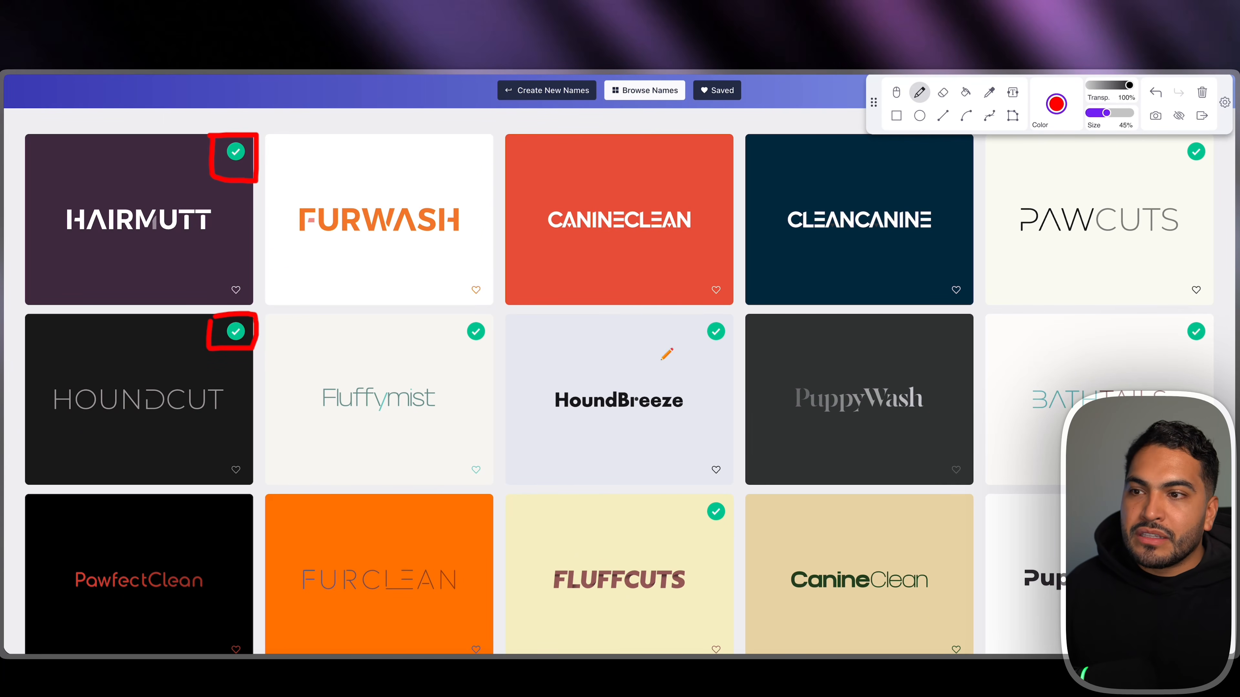
pyautogui.moveTo(695, 359); pyautogui.dragTo(692, 320)
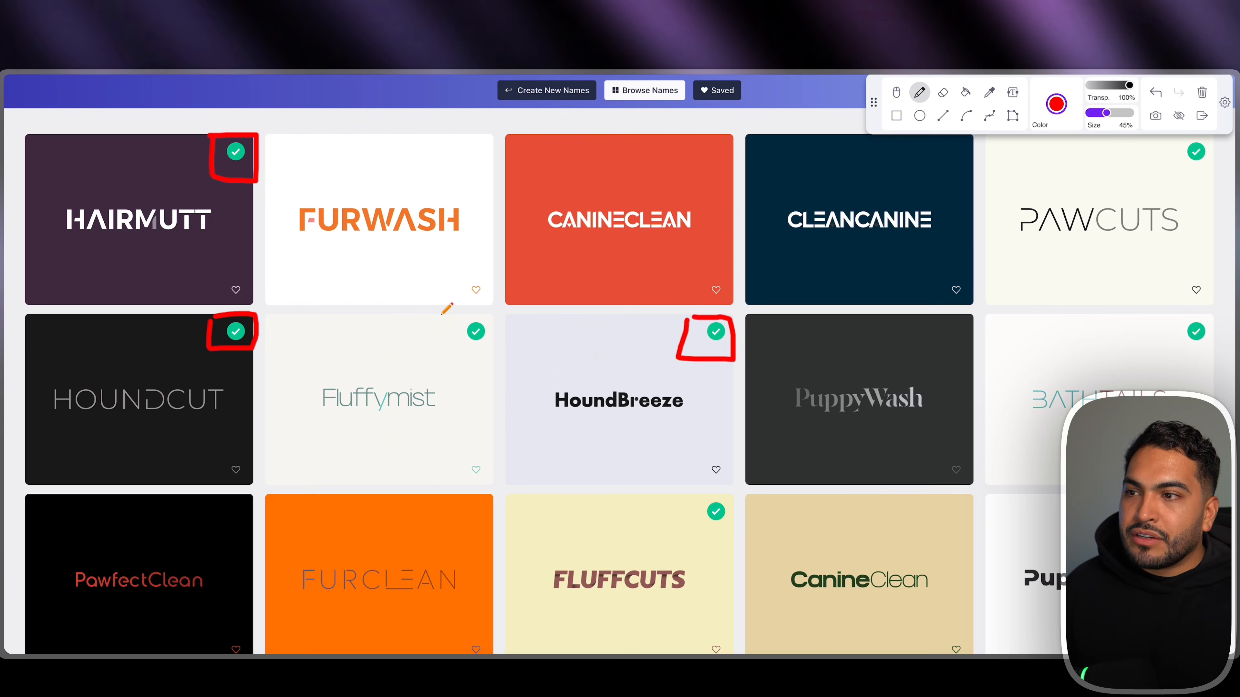
pyautogui.moveTo(438, 316); pyautogui.dragTo(483, 354)
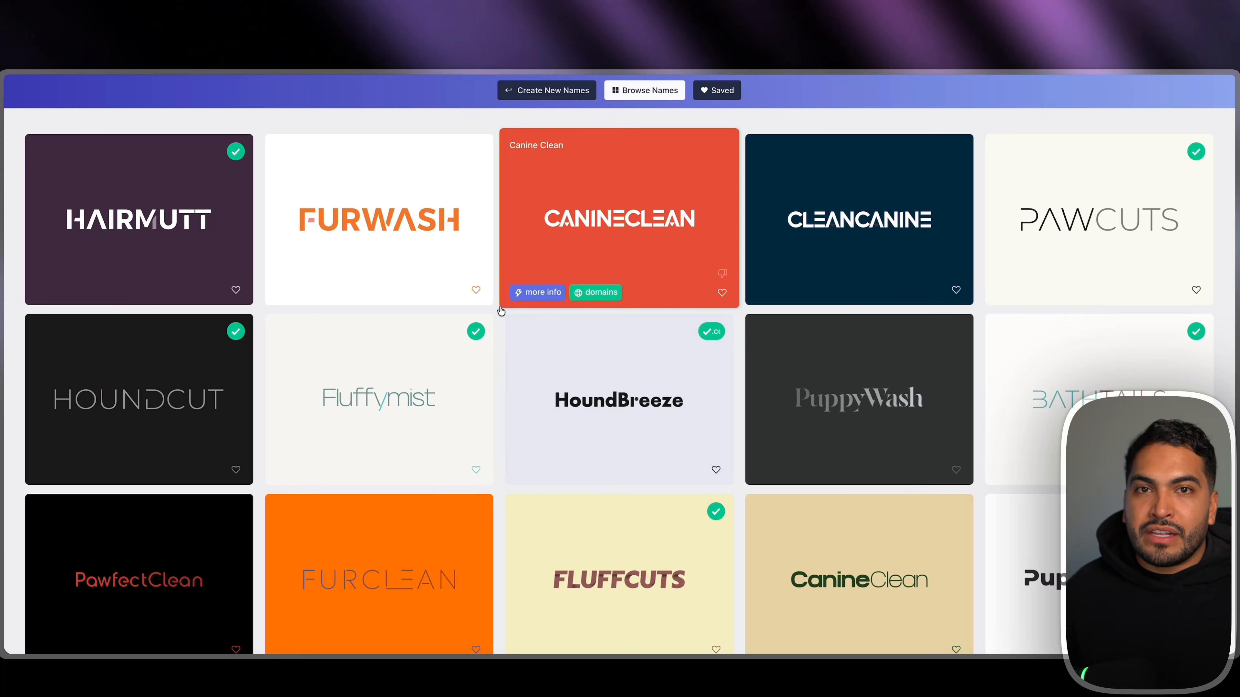
# Browse further brand name ideas and capture a screenshot of the CloudWag logo
pyautogui.scroll(-8, 500, 311)
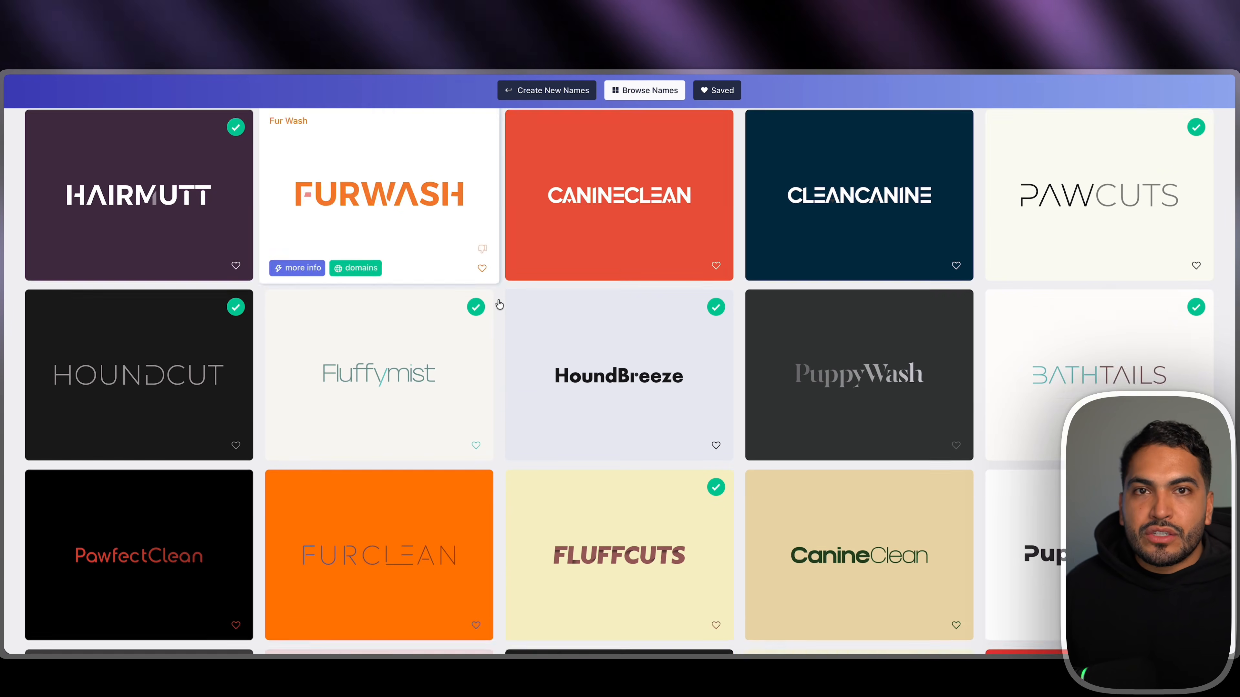
pyautogui.scroll(-10, 499, 303)
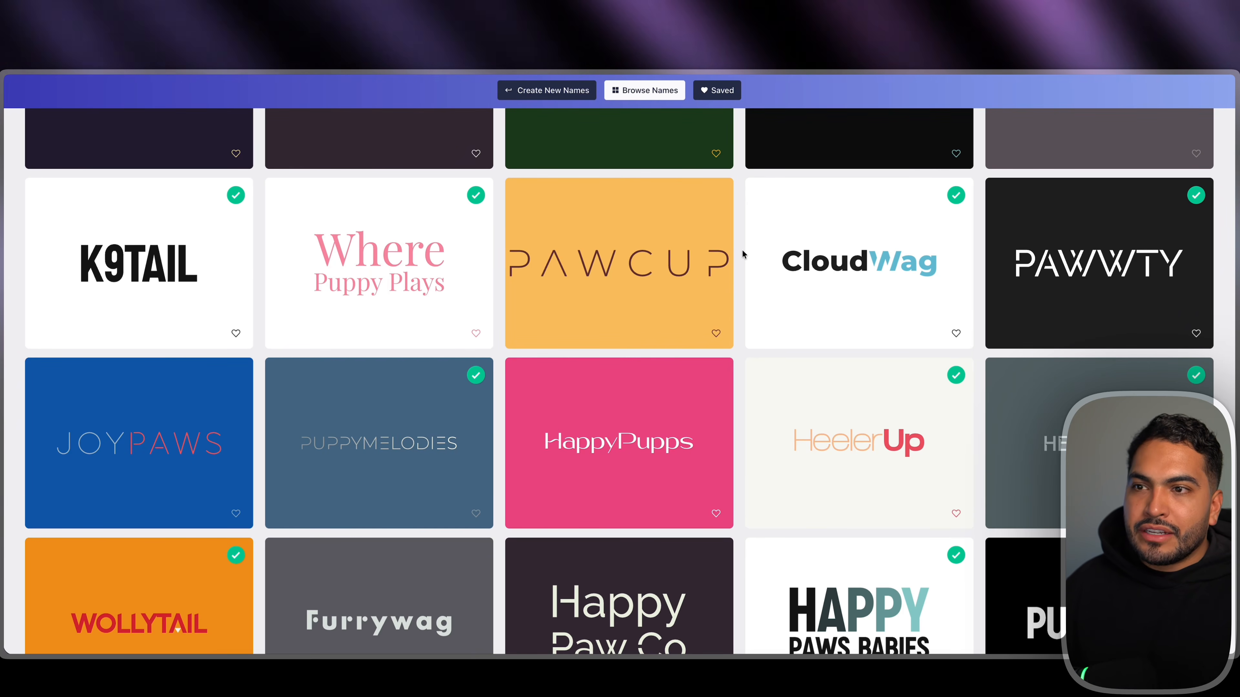
pyautogui.scroll(-10, 741, 320)
pyautogui.scroll(-1, 742, 320)
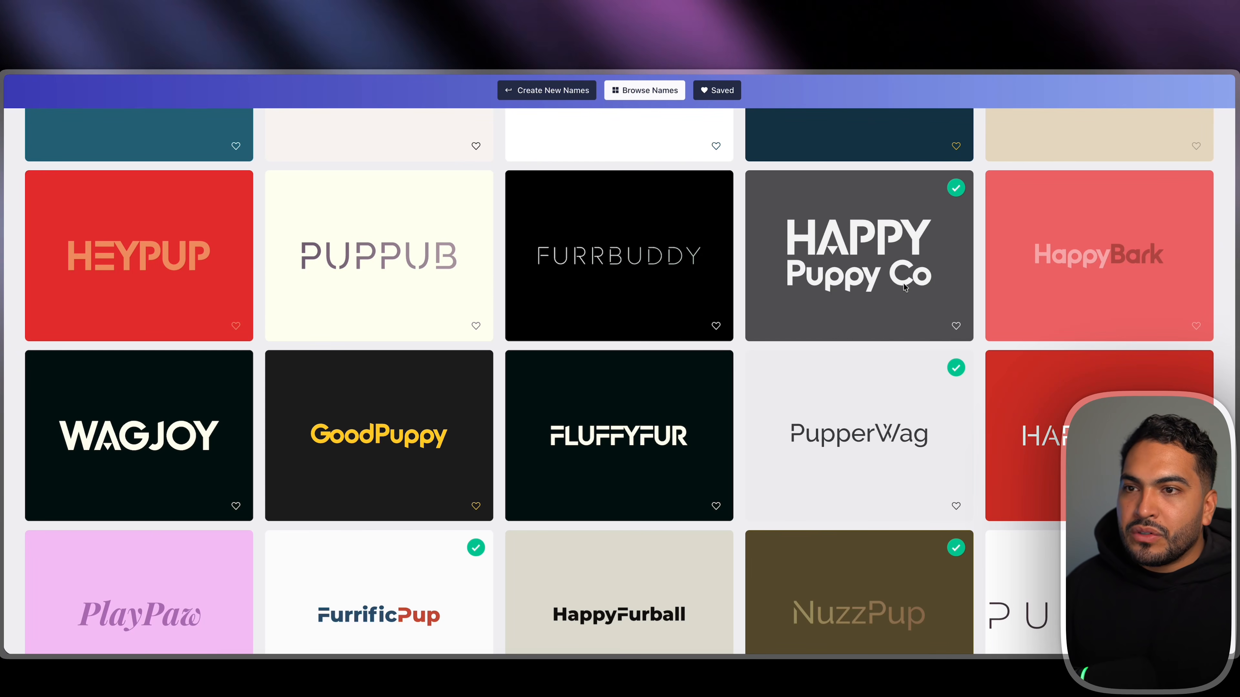
pyautogui.scroll(15, 903, 285)
pyautogui.scroll(20, 903, 287)
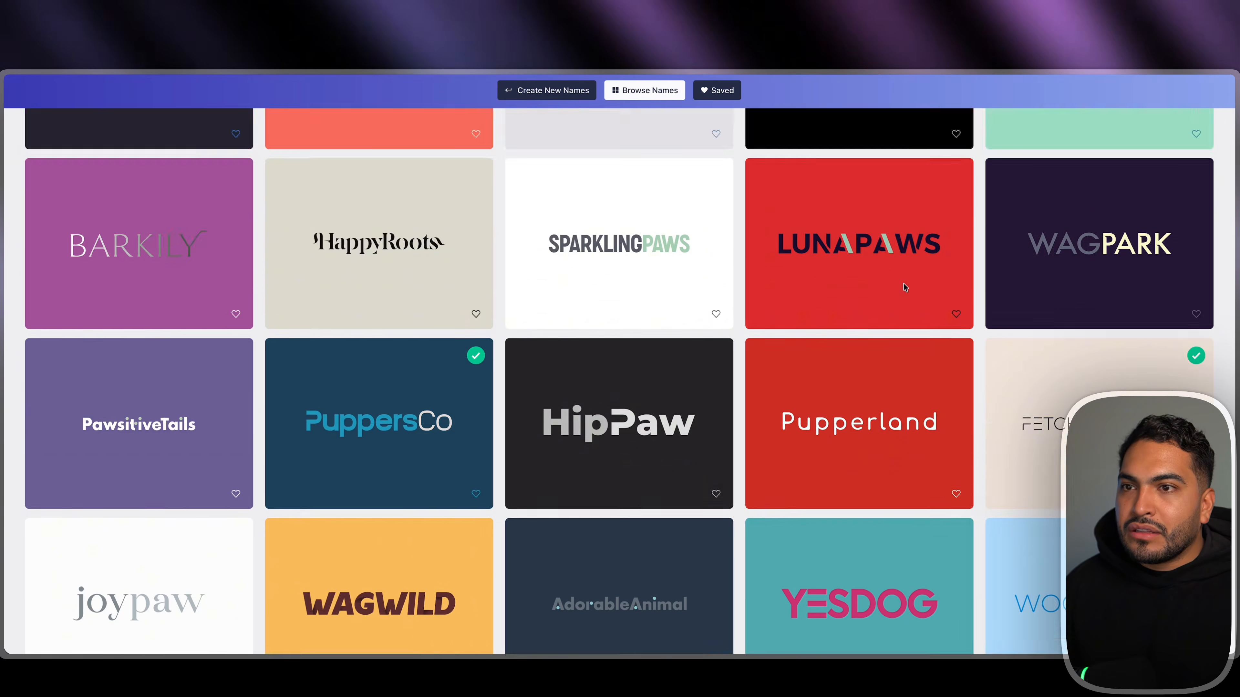
pyautogui.scroll(6, 862, 319)
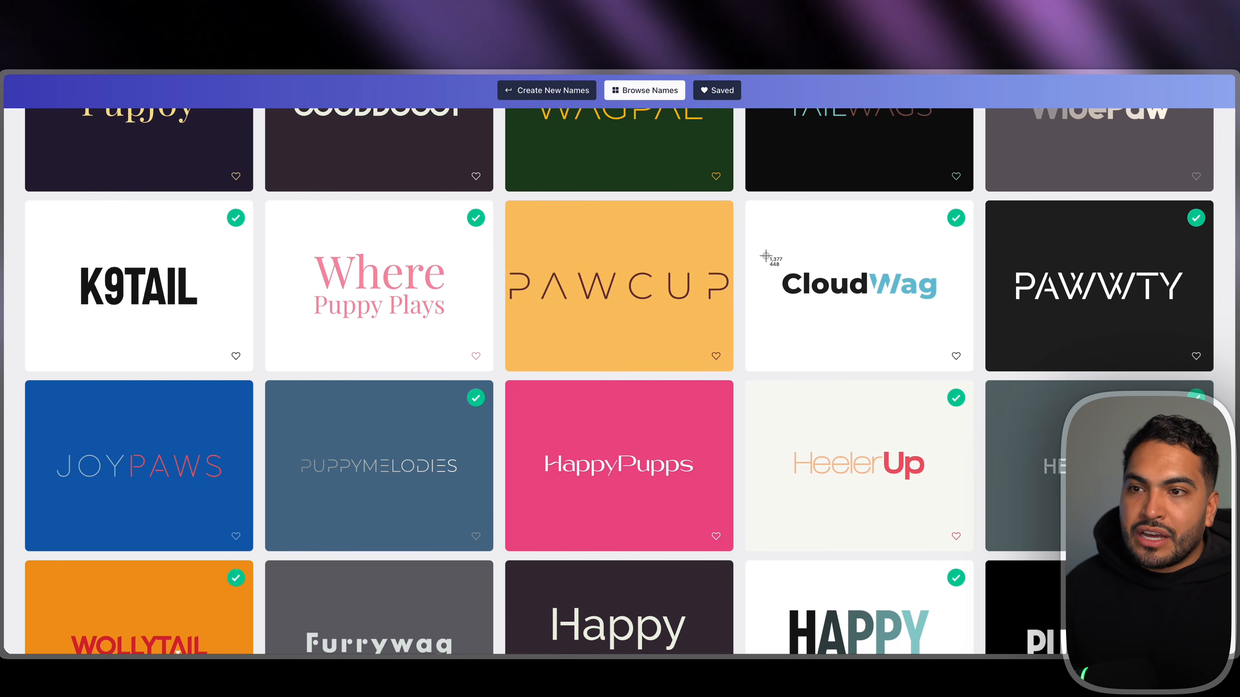
pyautogui.moveTo(796, 308); pyautogui.dragTo(955, 315)
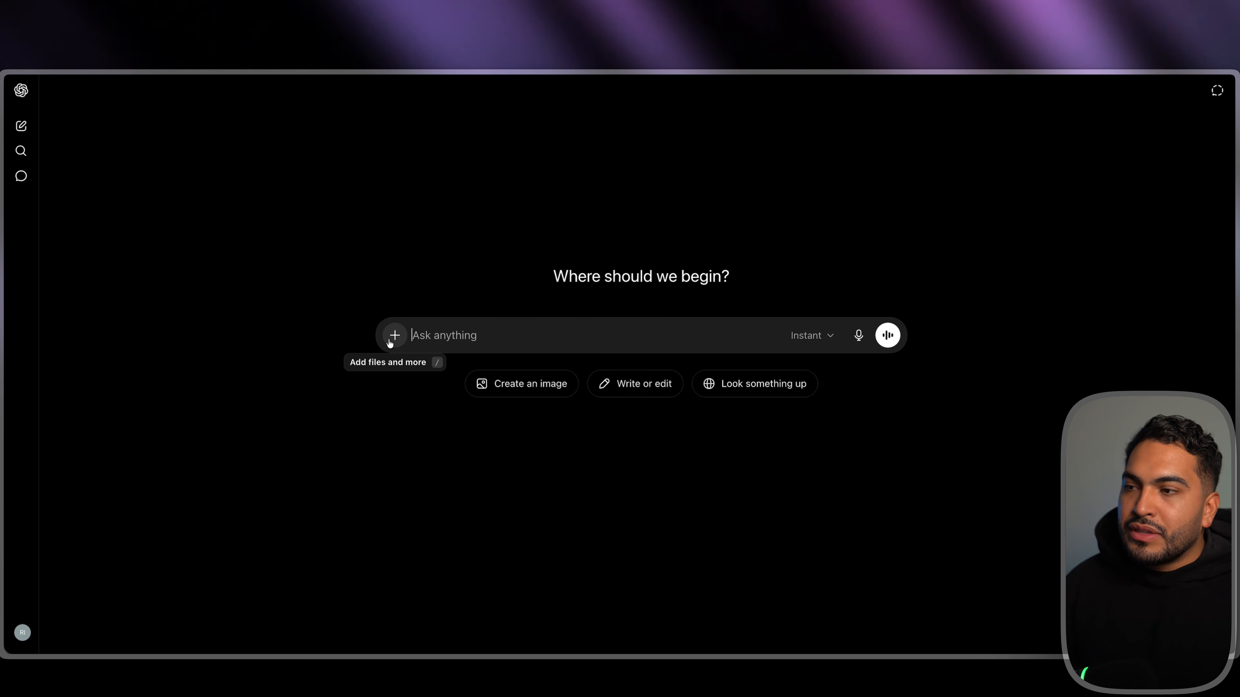
# In ChatGPT, attach the CloudWag logo screenshot and request the same logo with the brand name Happy Puppy Co., keeping the colors and branding
pyautogui.click(389, 342)
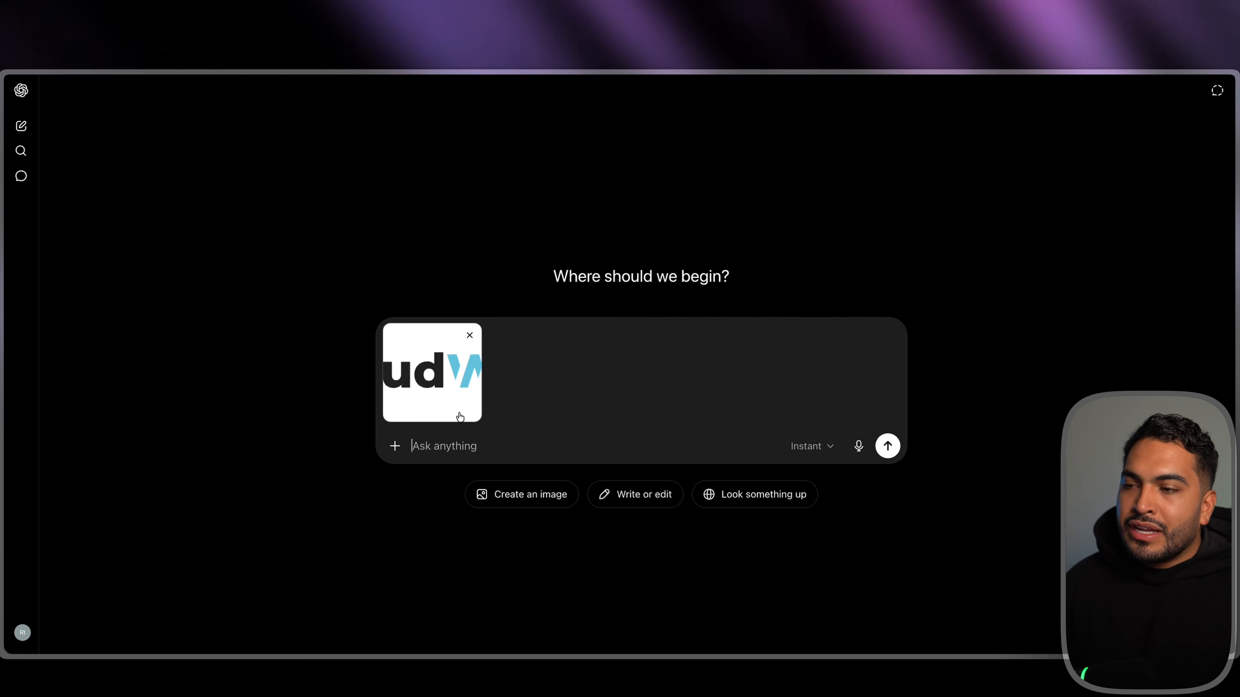
pyautogui.write('you genera')
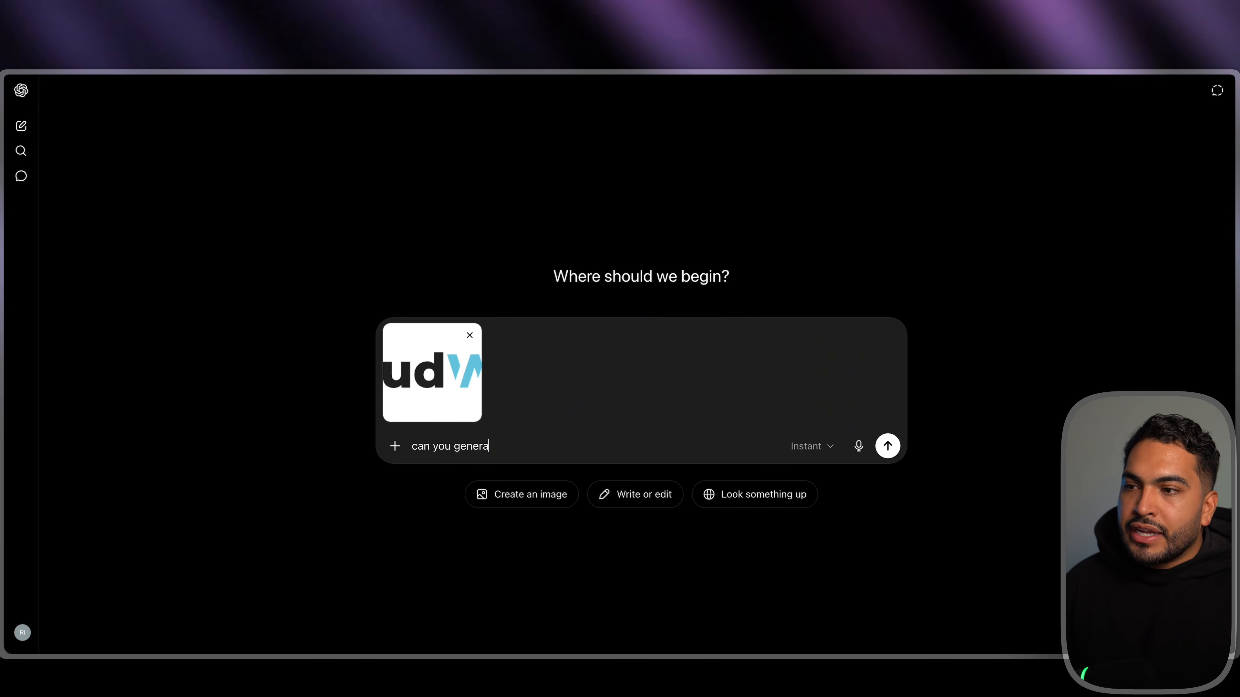
pyautogui.write('te the same logo but ')
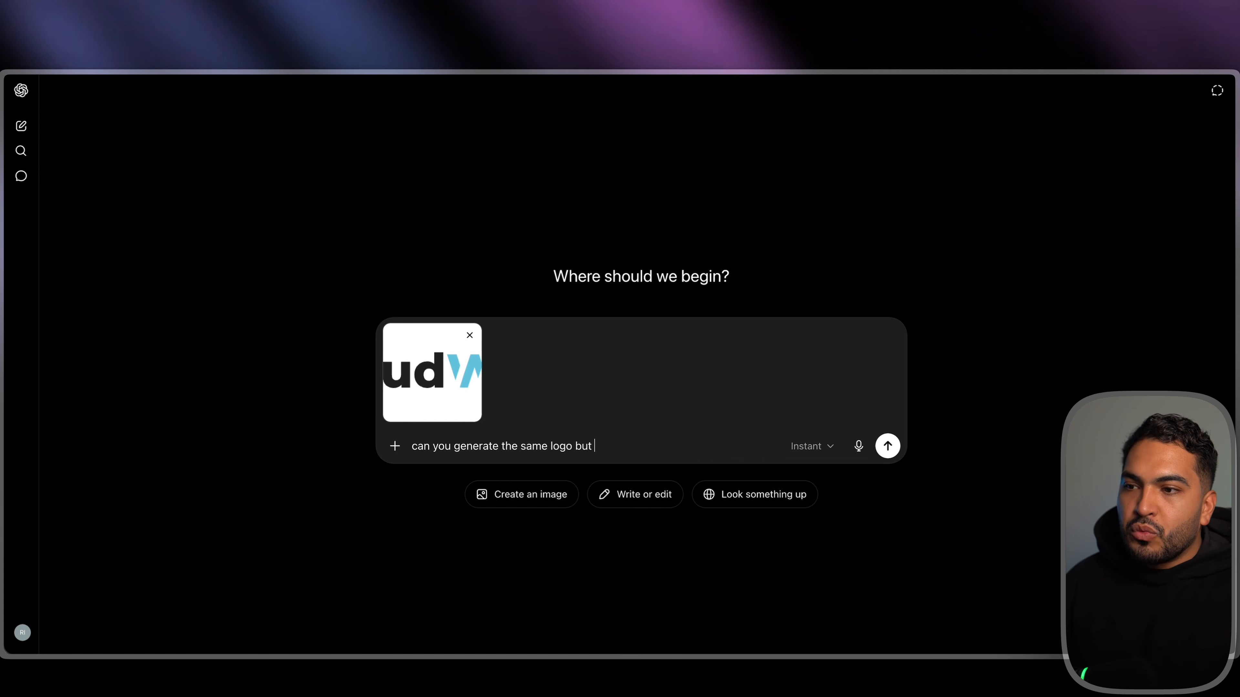
pyautogui.write('with the brand name Ha')
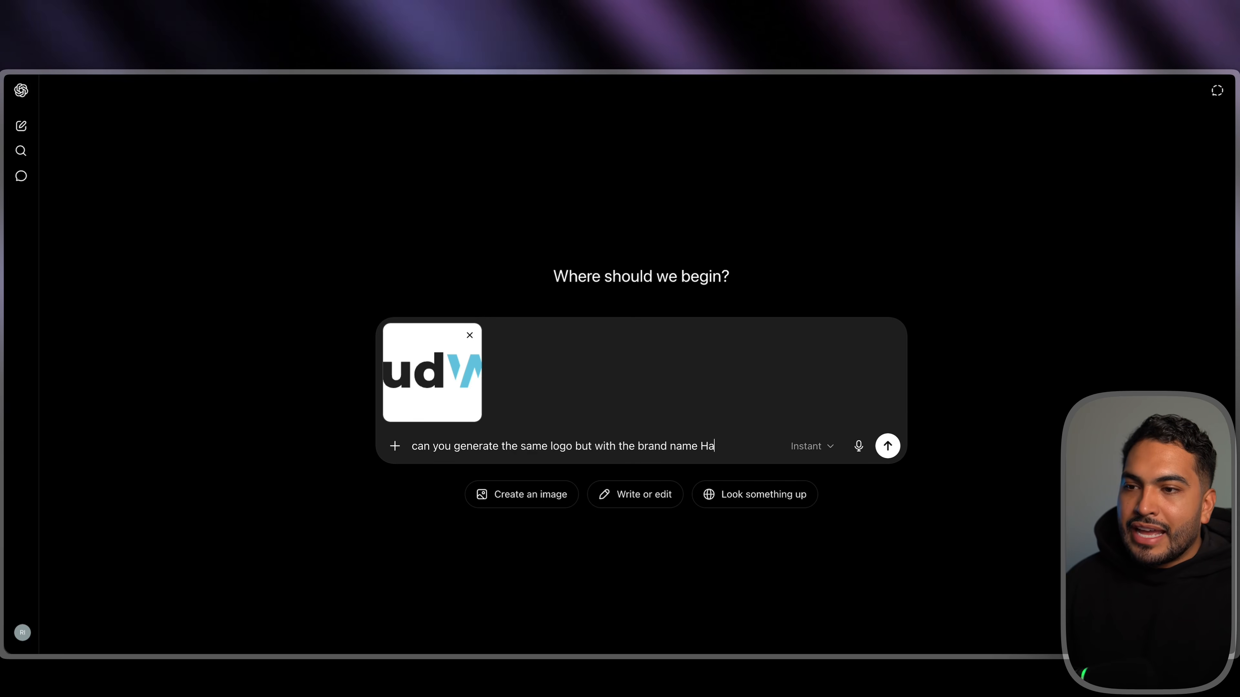
pyautogui.write('ppy Puppy ')
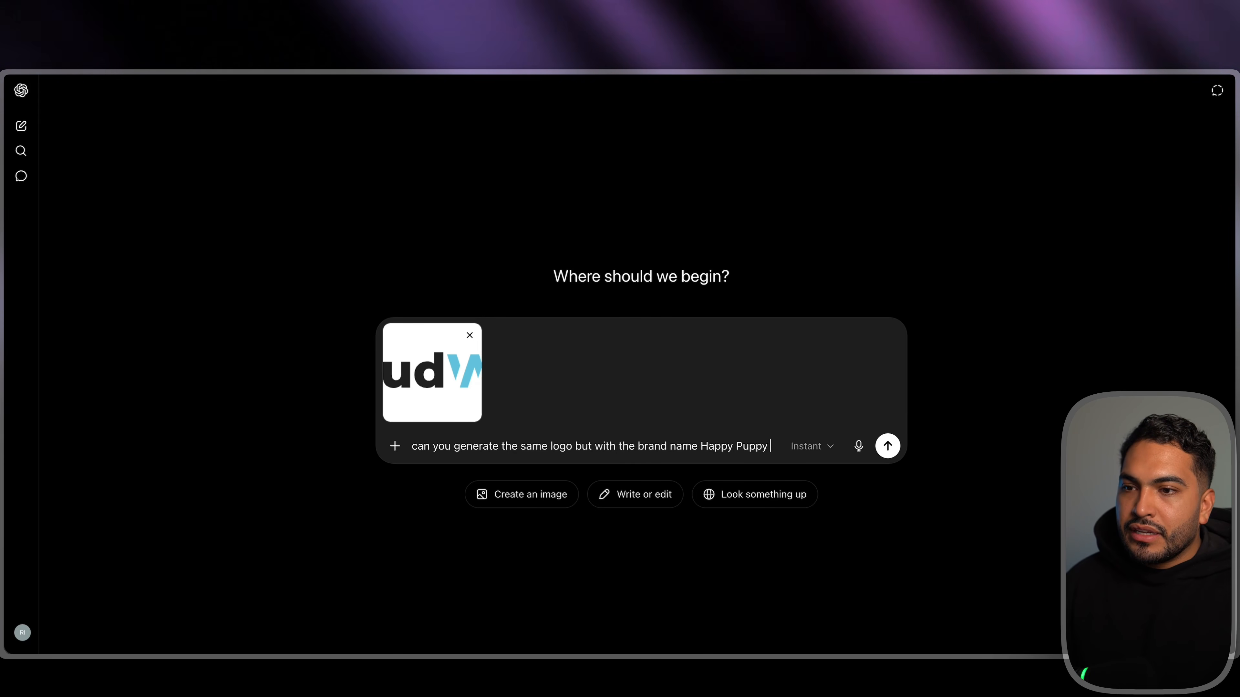
pyautogui.write('Co. same')
pyautogui.press('BackSpace')
pyautogui.press('BackSpace')
pyautogui.press('BackSpace')
pyautogui.write('ame colors, s')
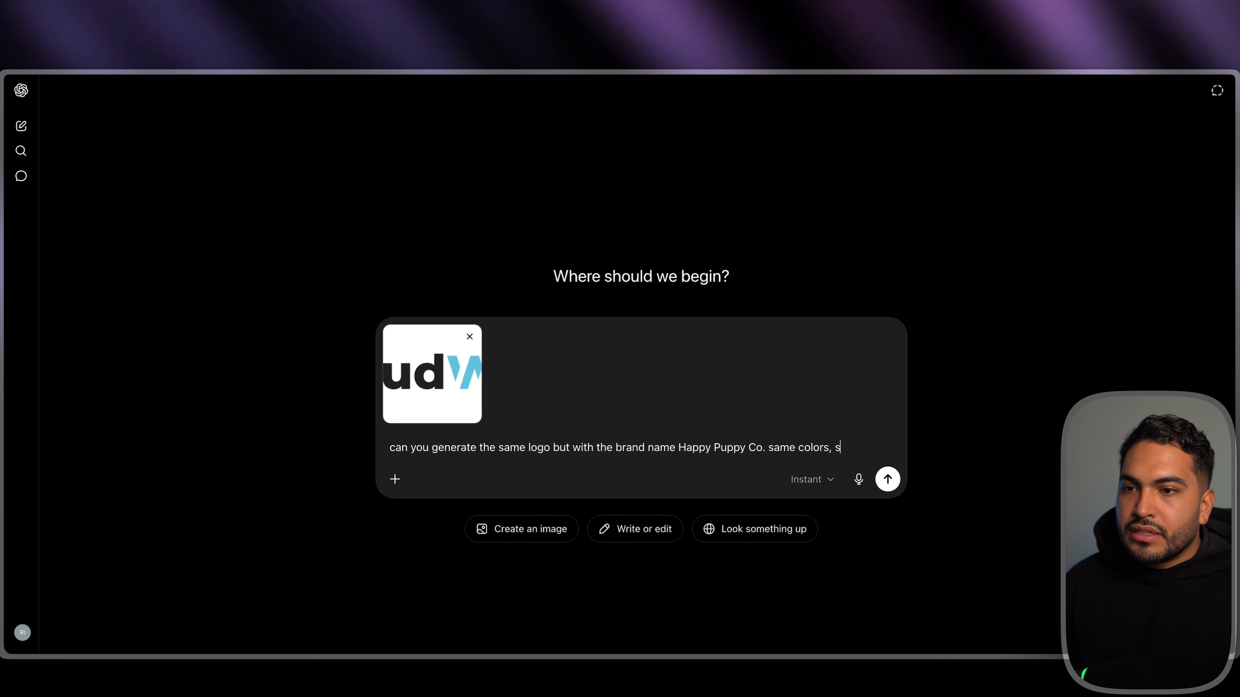
pyautogui.write('ame branding just di')
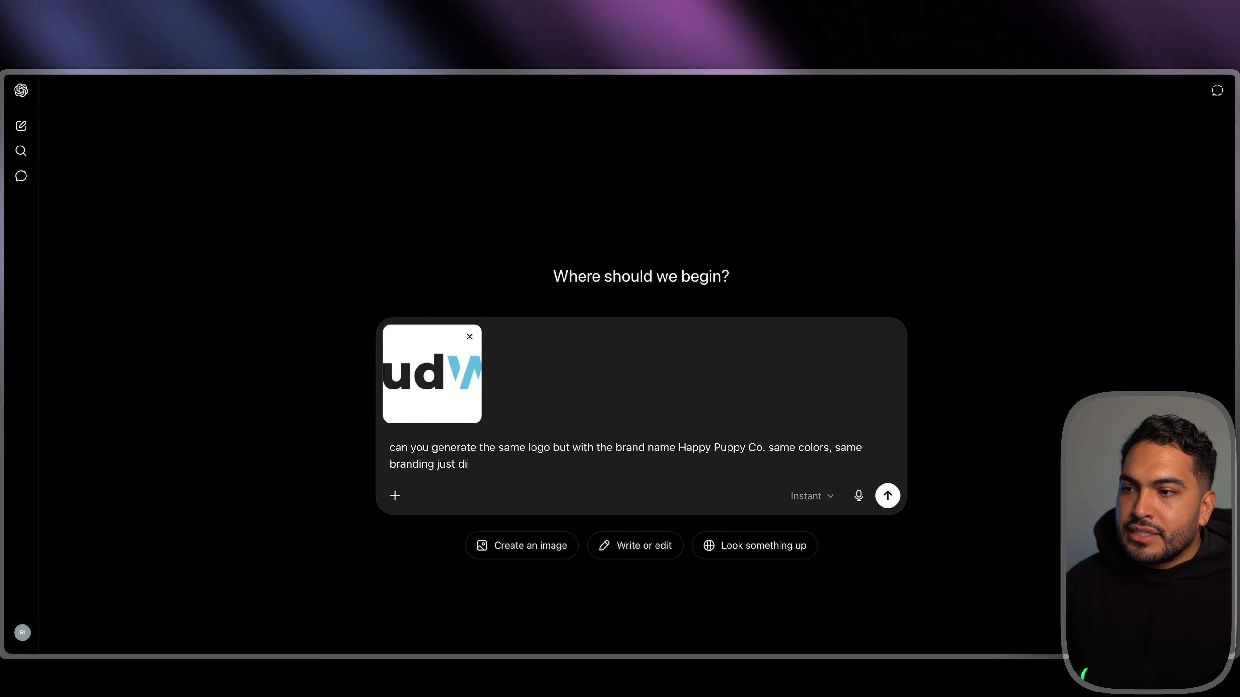
pyautogui.write('ffernet name')
pyautogui.press('Return')
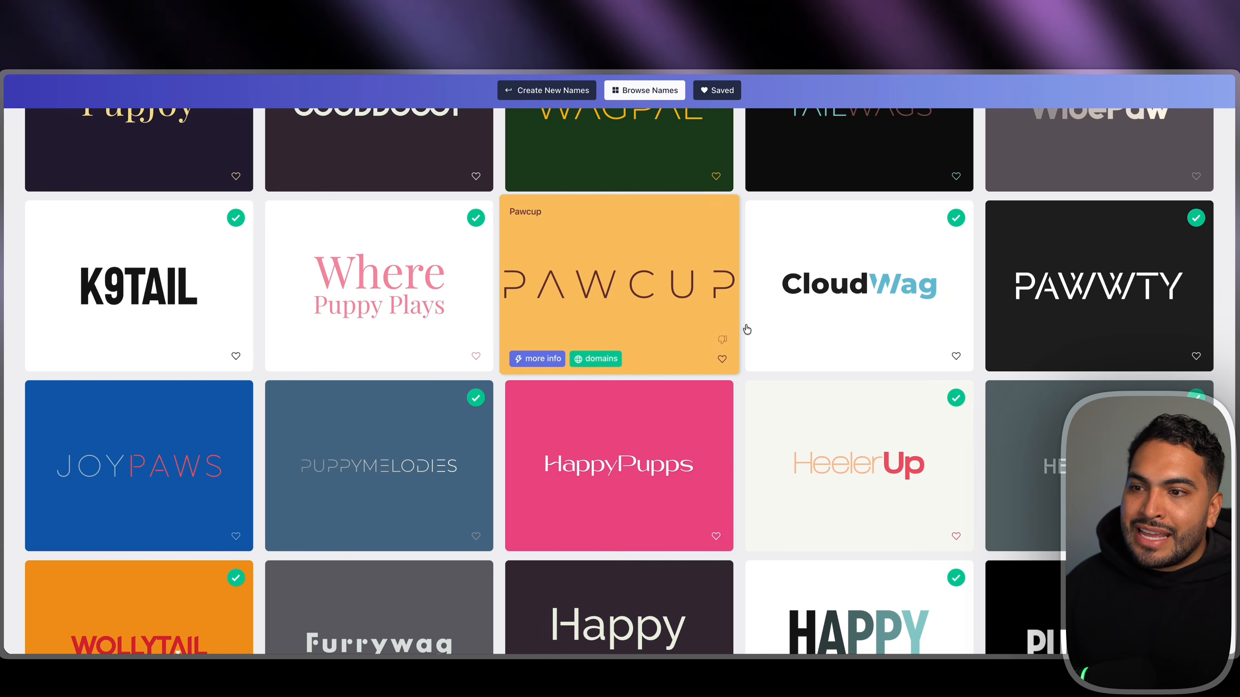
pyautogui.scroll(15, 712, 316)
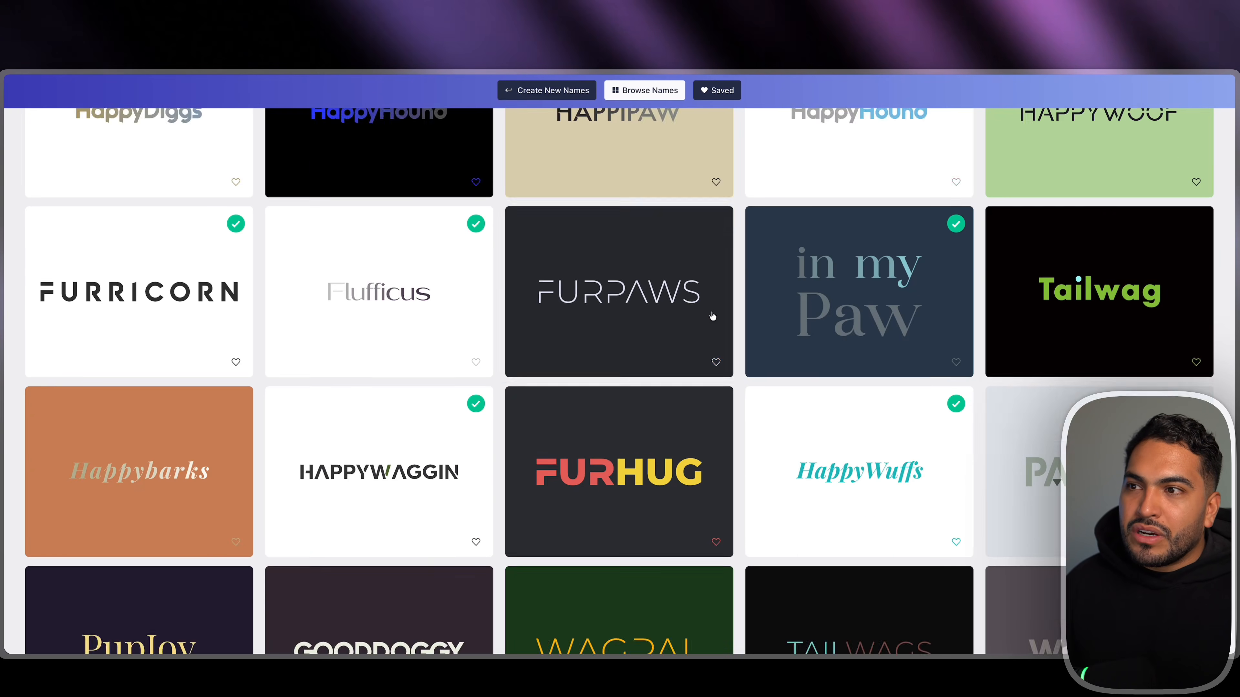
pyautogui.scroll(1, 712, 316)
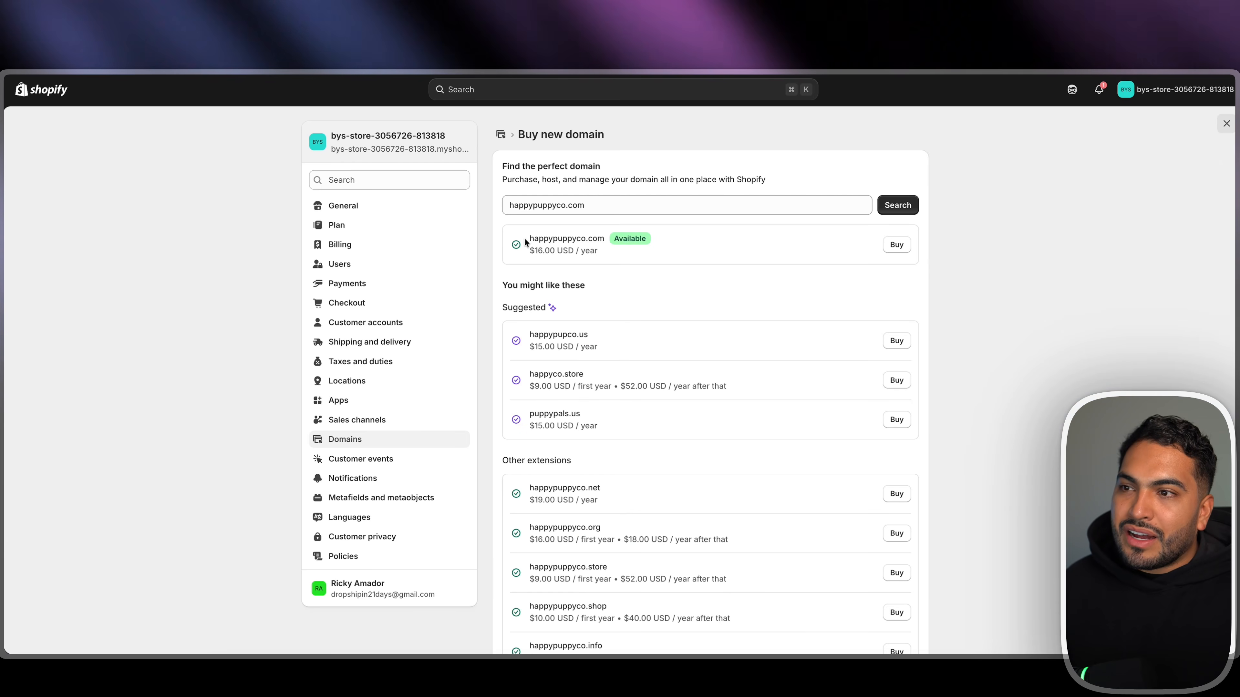
# Check the availability and yearly price of happypuppyco.com in Shopify's domain search
pyautogui.moveTo(527, 250); pyautogui.dragTo(630, 253)
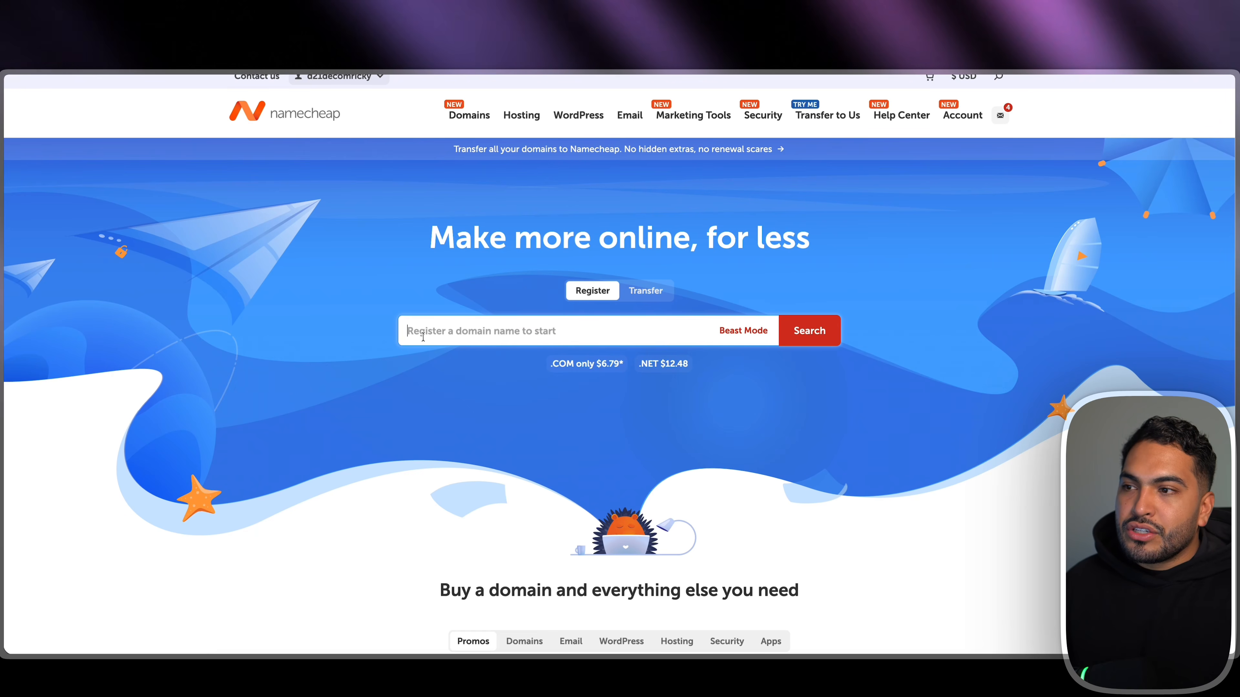
# Search Namecheap for the domain happypuppyco.com
pyautogui.write('happypuppyco')
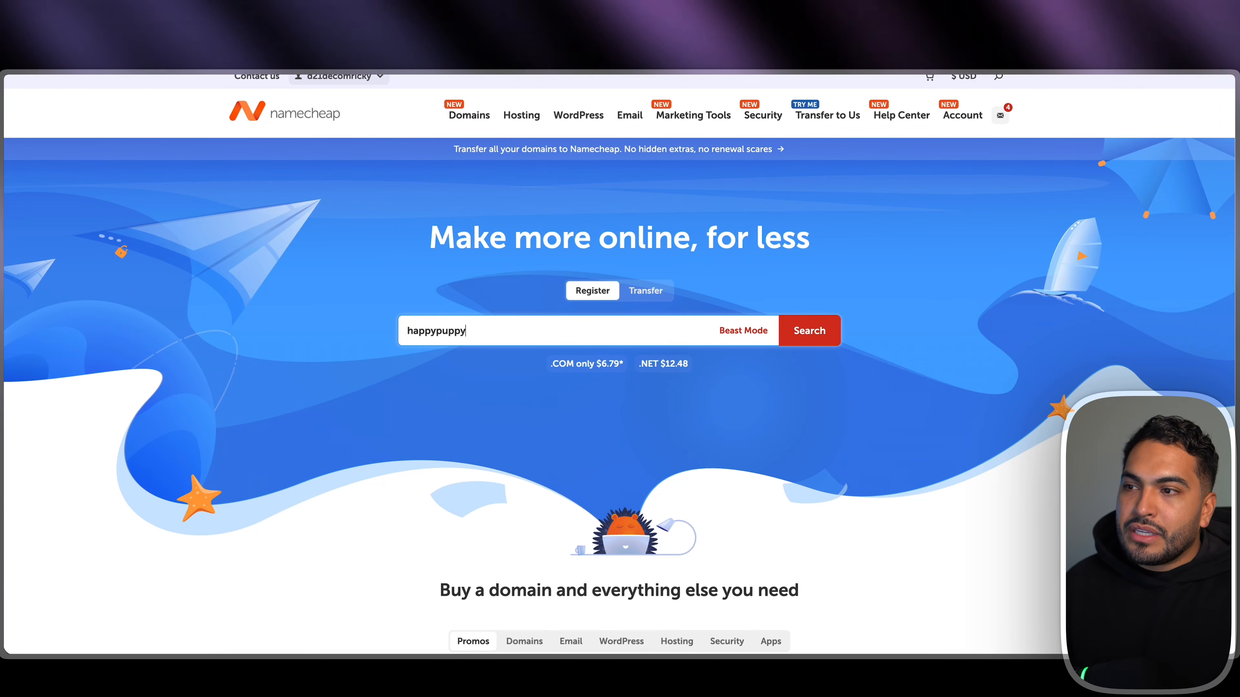
pyautogui.write('.com')
pyautogui.press('Return')
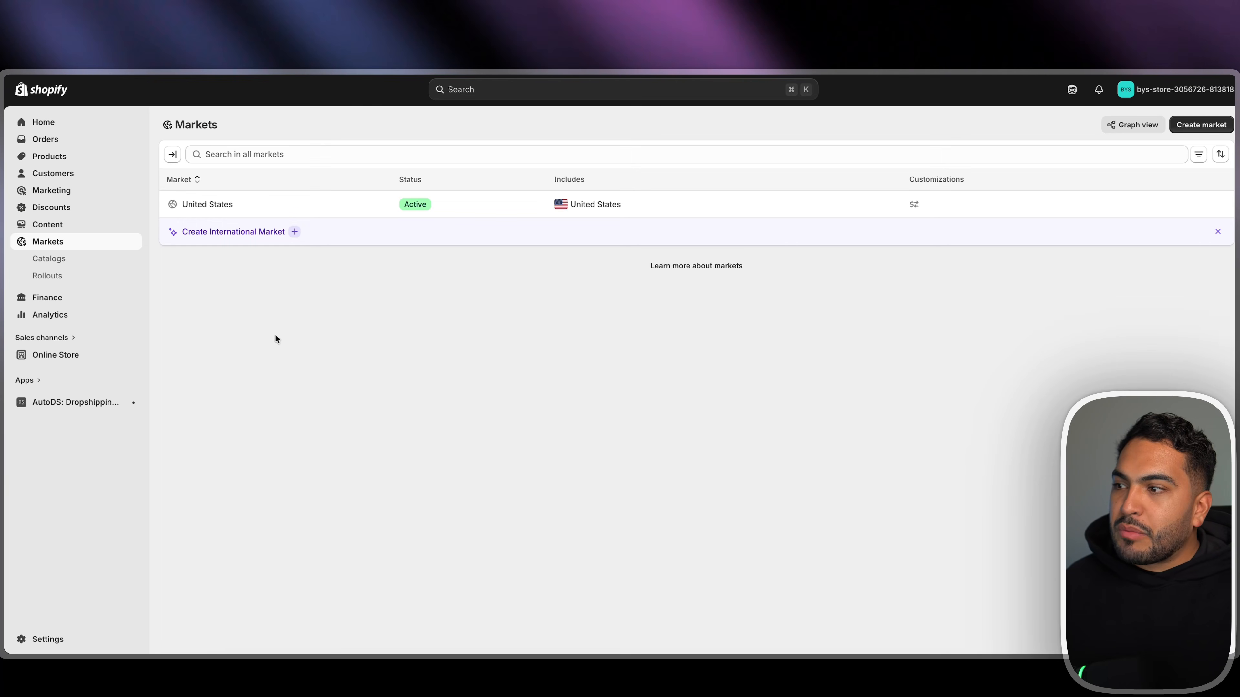
# In Shopify's domain settings, connect the existing domain happypuppyco.com to the store
pyautogui.click(54, 637)
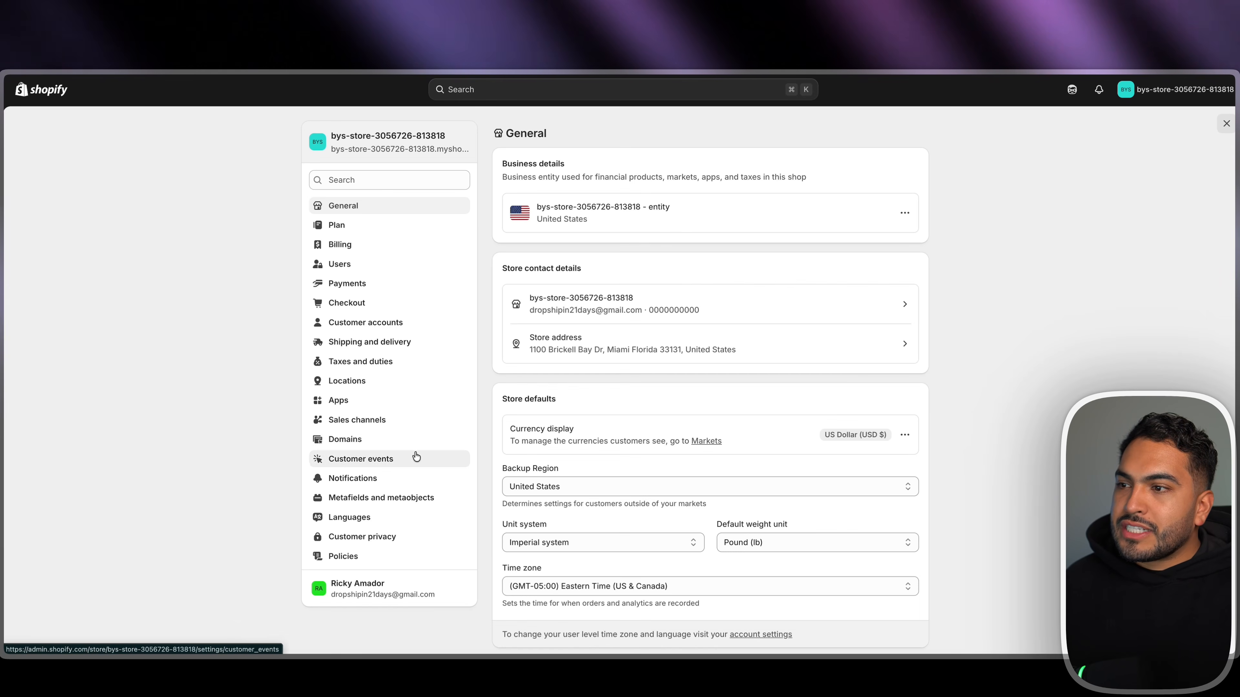
pyautogui.click(382, 443)
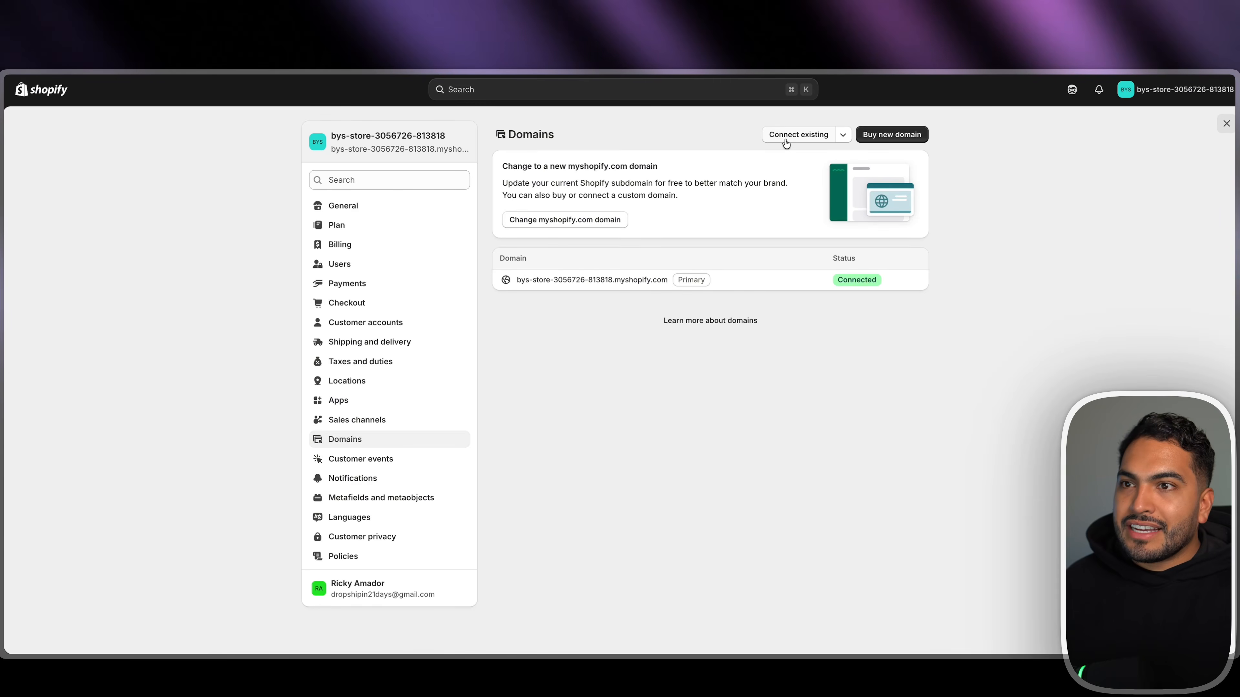
pyautogui.click(775, 136)
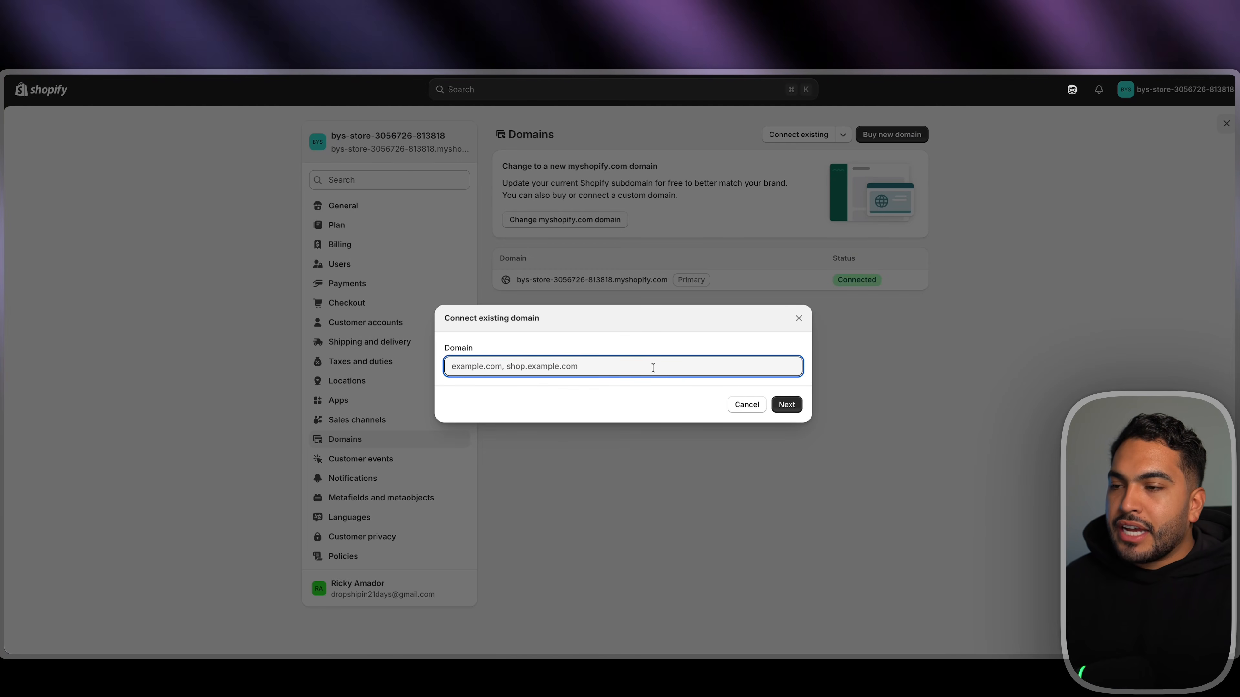
pyautogui.write('happypuppyco.com')
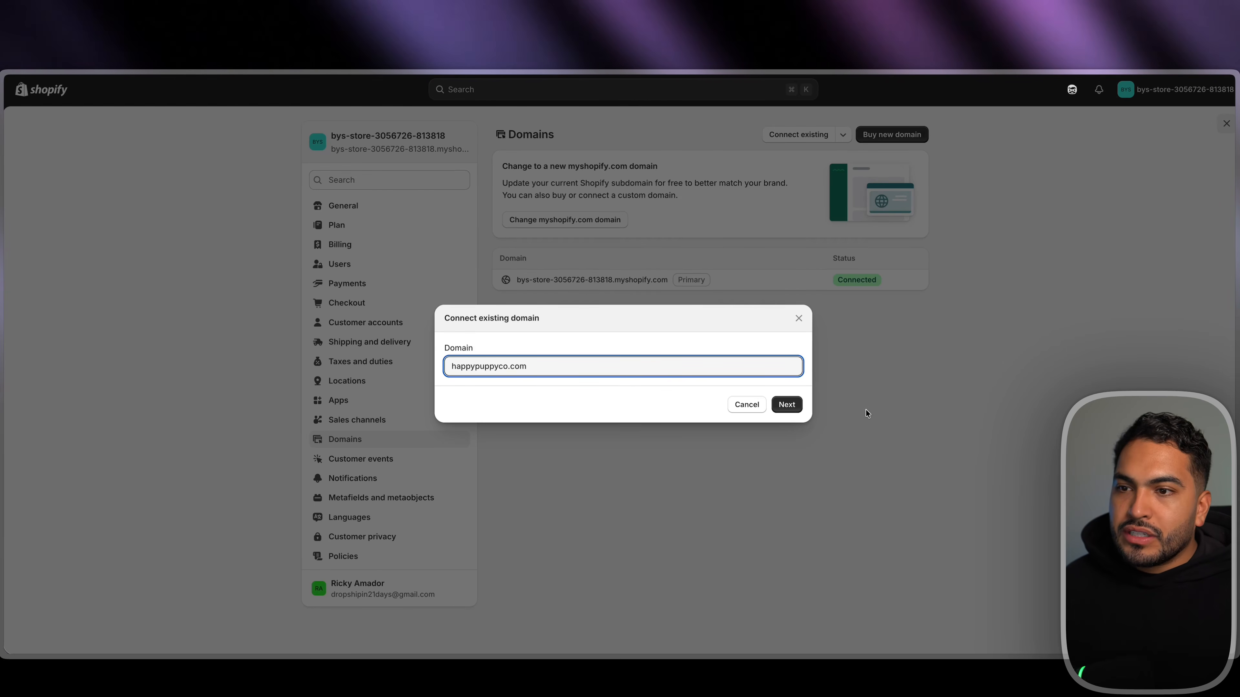
pyautogui.click(788, 406)
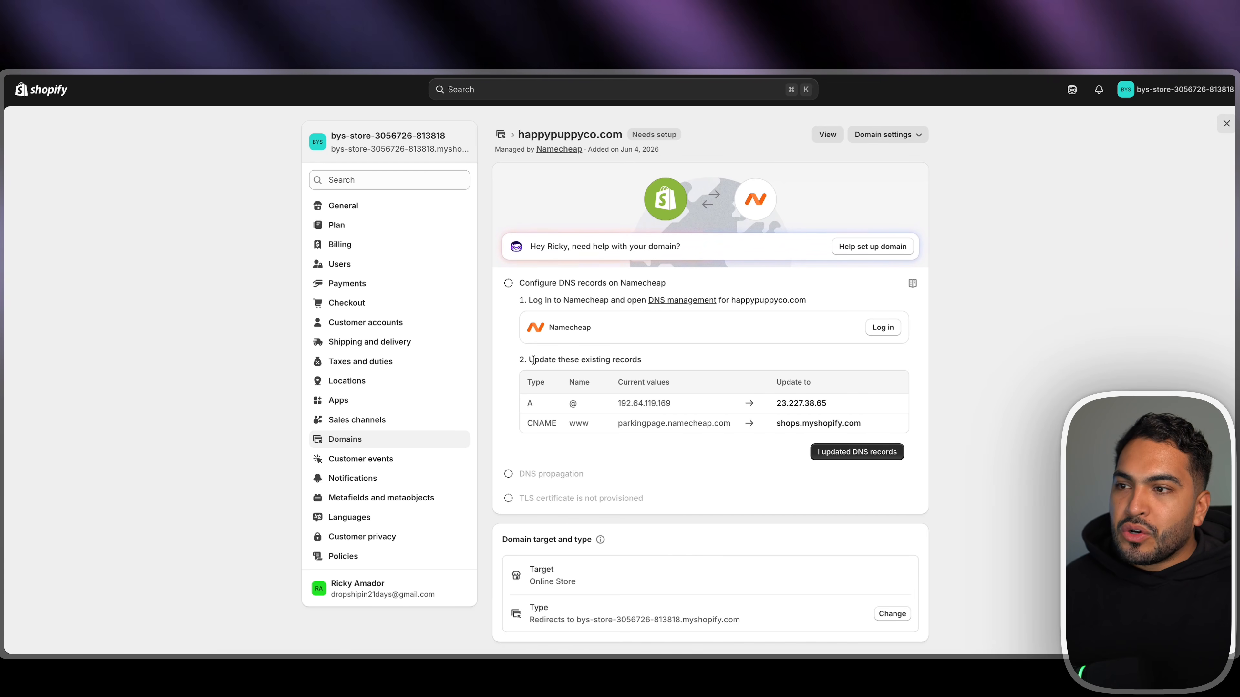
# Review the DNS records Shopify requires for happypuppyco.com and copy the new A record value, 23.227.38.65
pyautogui.moveTo(528, 360); pyautogui.dragTo(649, 363)
pyautogui.moveTo(833, 422)
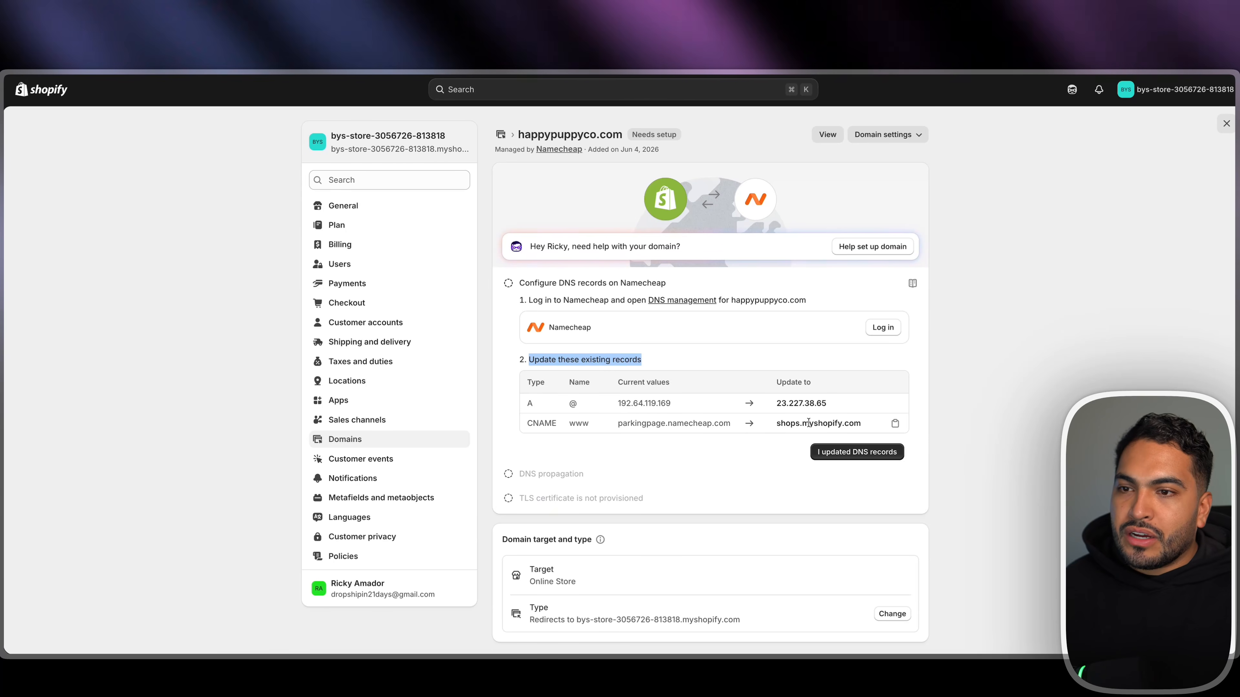
pyautogui.click(894, 403)
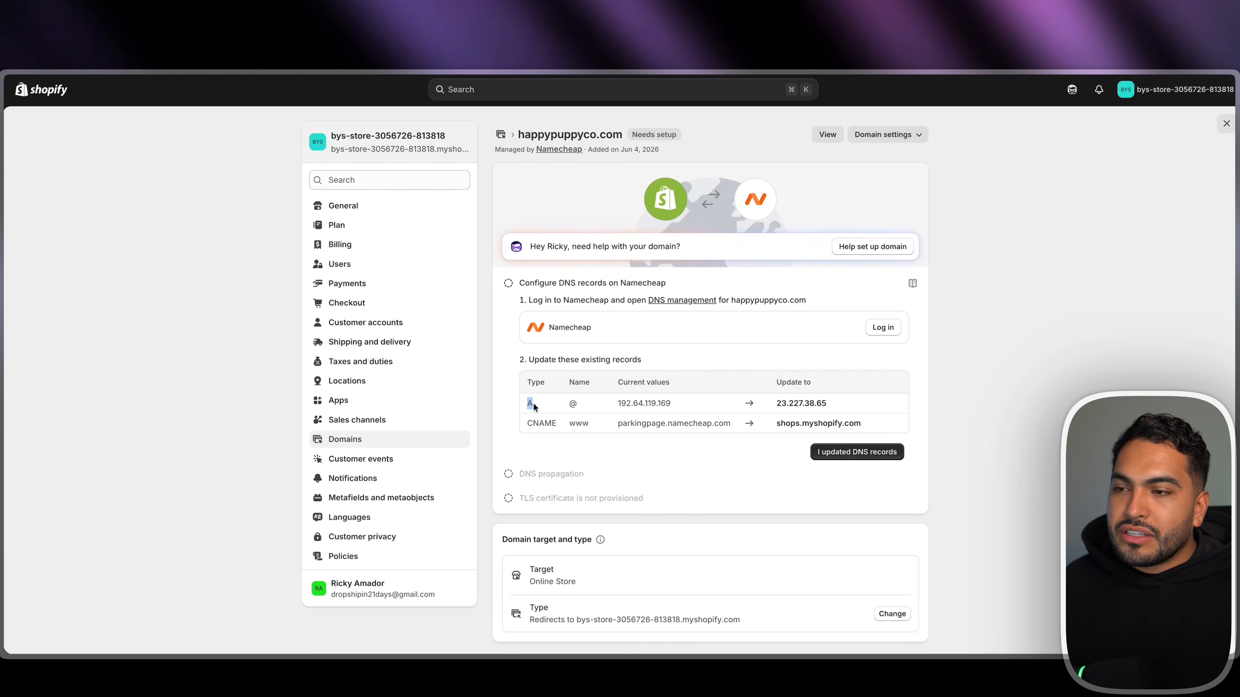
pyautogui.doubleClick(572, 403)
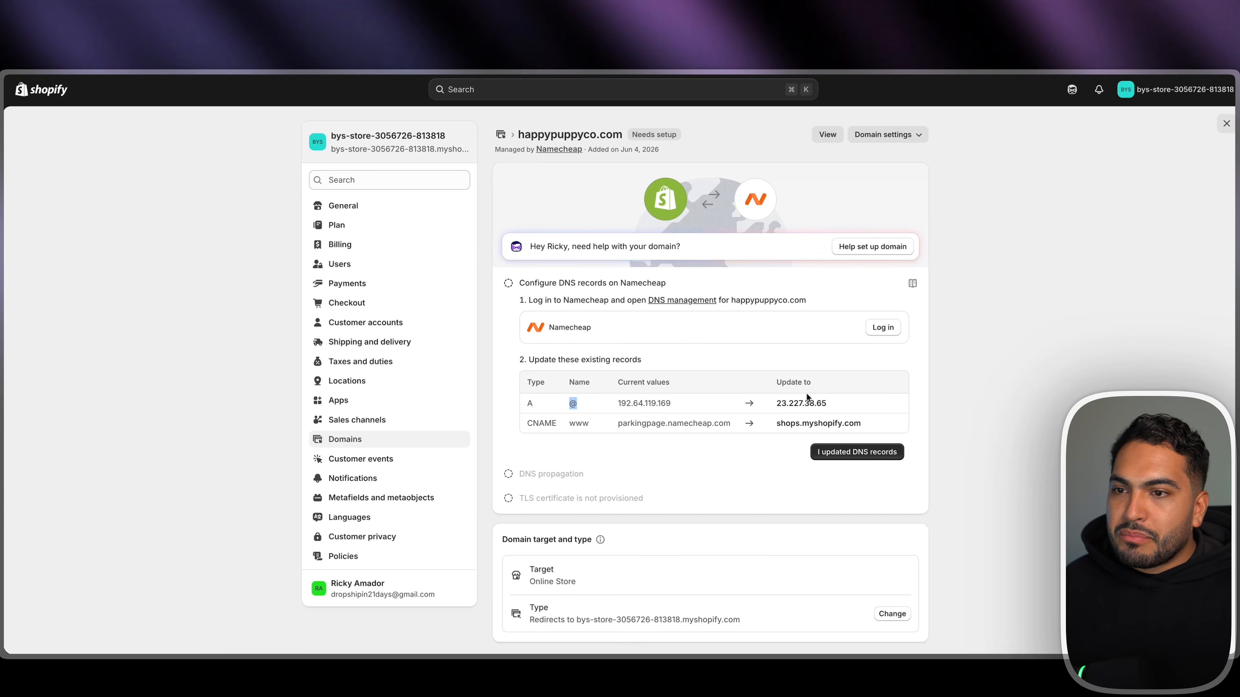
pyautogui.moveTo(807, 405)
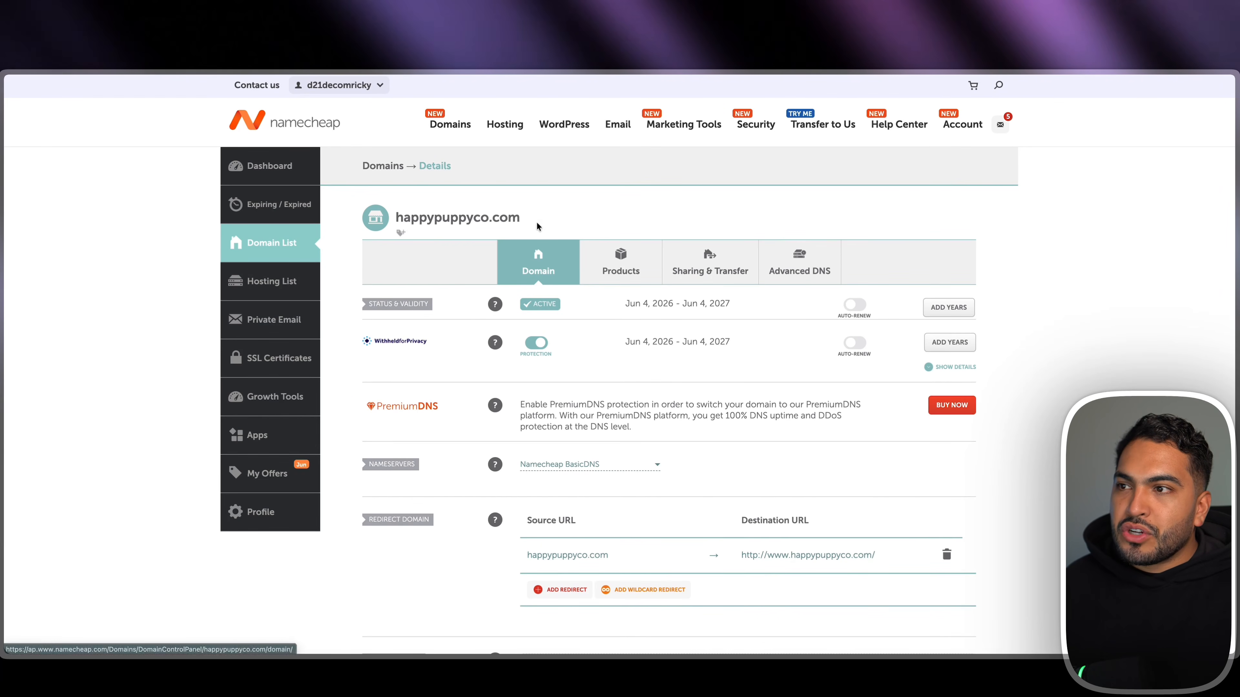
# In Namecheap's advanced DNS settings for happypuppyco.com, add an A Record with host @ and IP address 23.227.38.65
pyautogui.moveTo(537, 225); pyautogui.dragTo(418, 219)
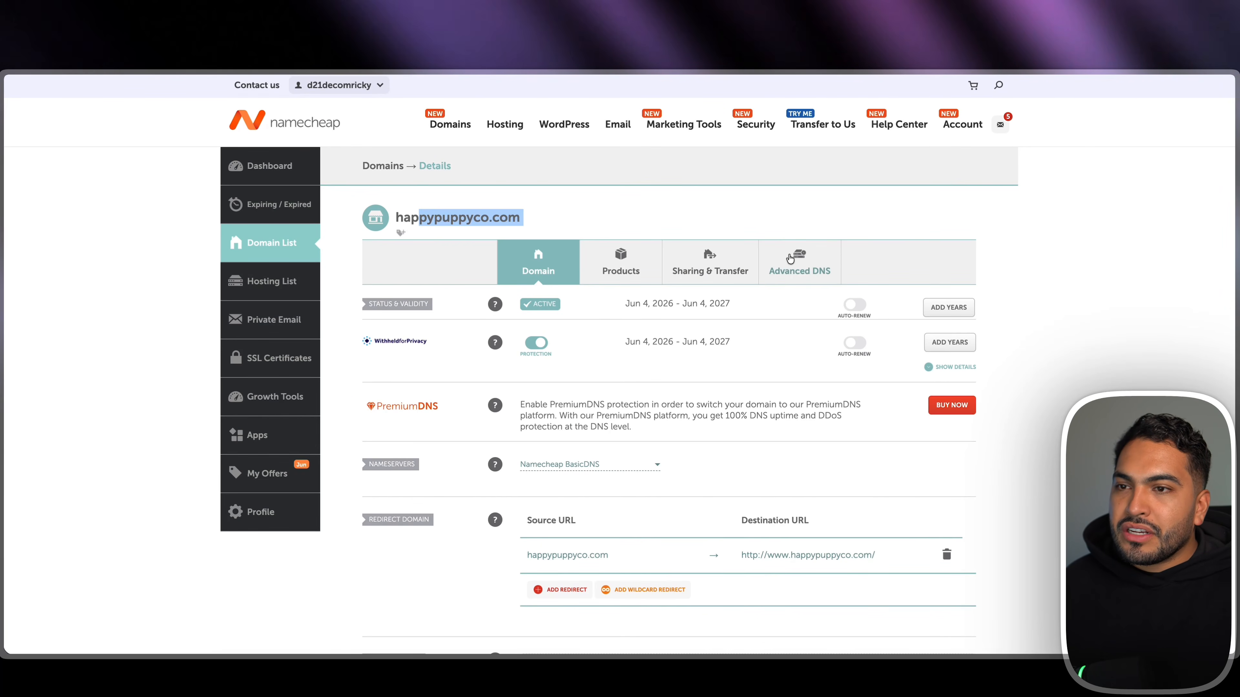
pyautogui.click(805, 268)
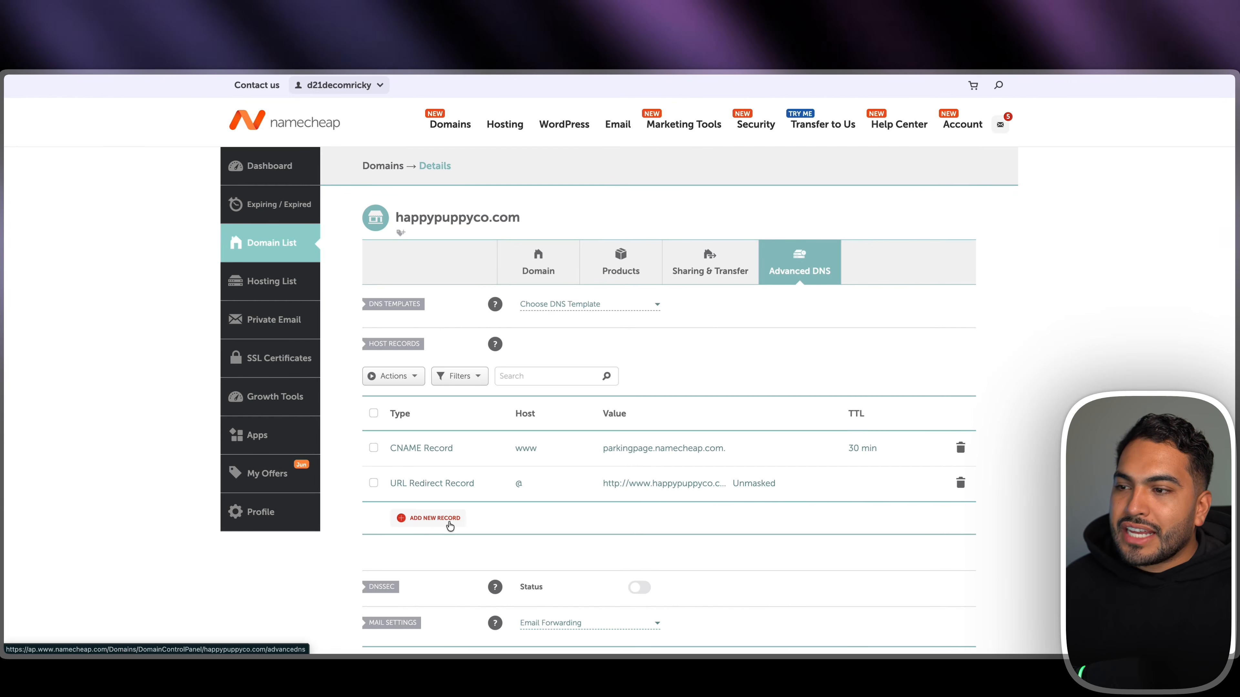
pyautogui.click(434, 518)
pyautogui.scroll(-5, 448, 520)
pyautogui.click(437, 263)
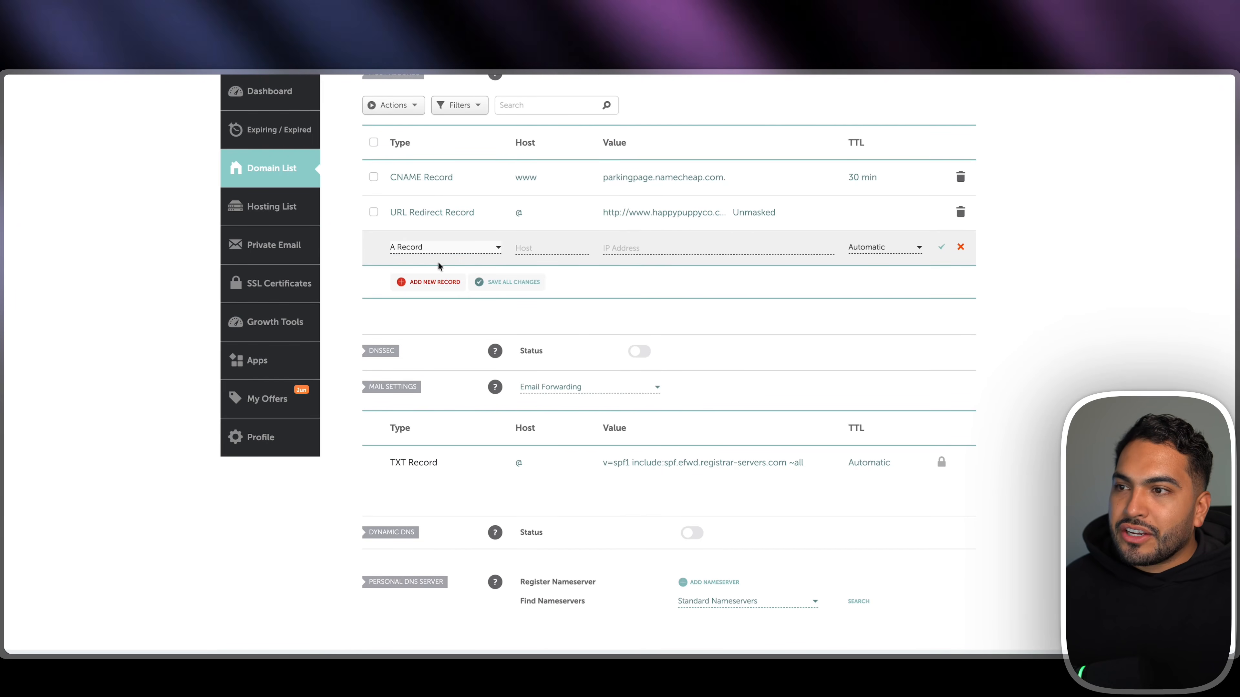
pyautogui.click(529, 249)
pyautogui.write('@')
pyautogui.press('Tab')
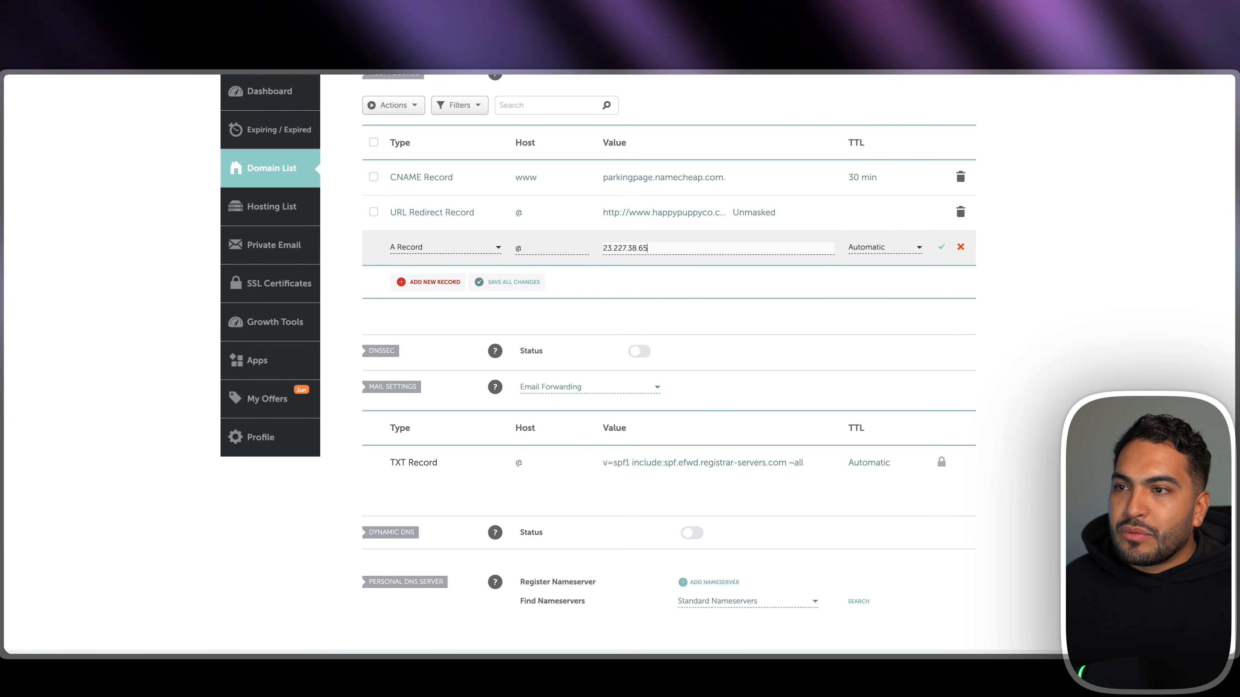
pyautogui.click(941, 248)
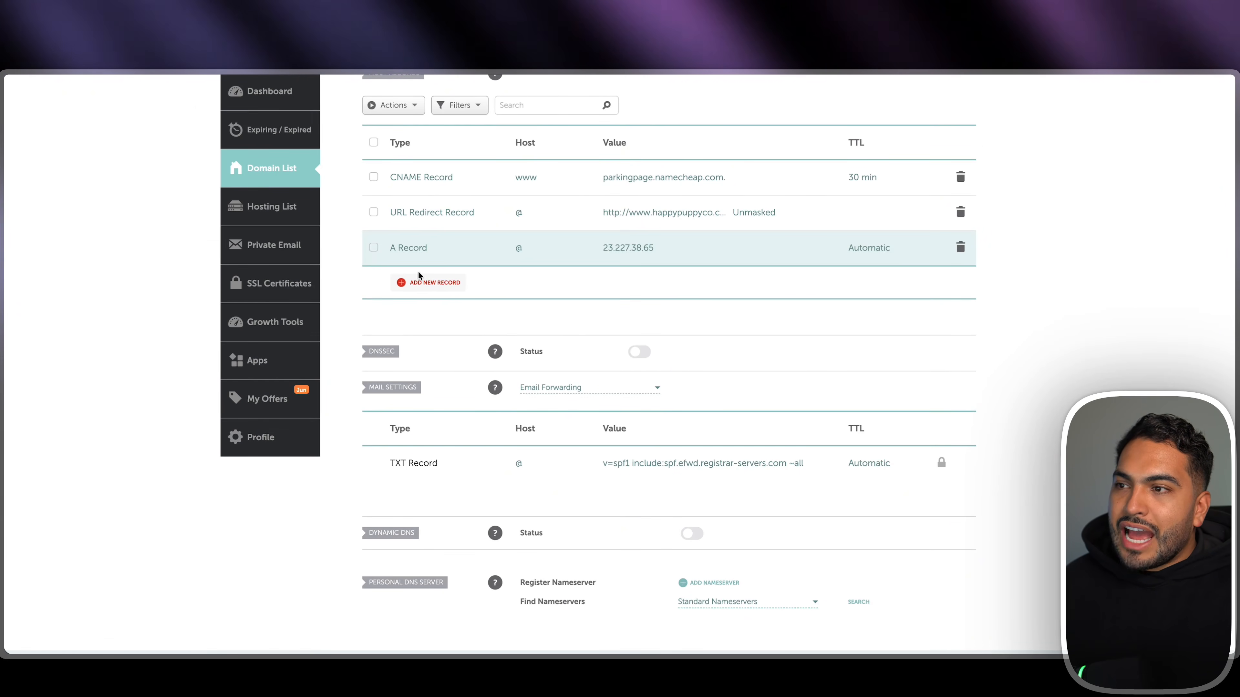
# Start a new CNAME Record in the domain's host records, and confirm in Shopify that the DNS records are updated
pyautogui.click(421, 283)
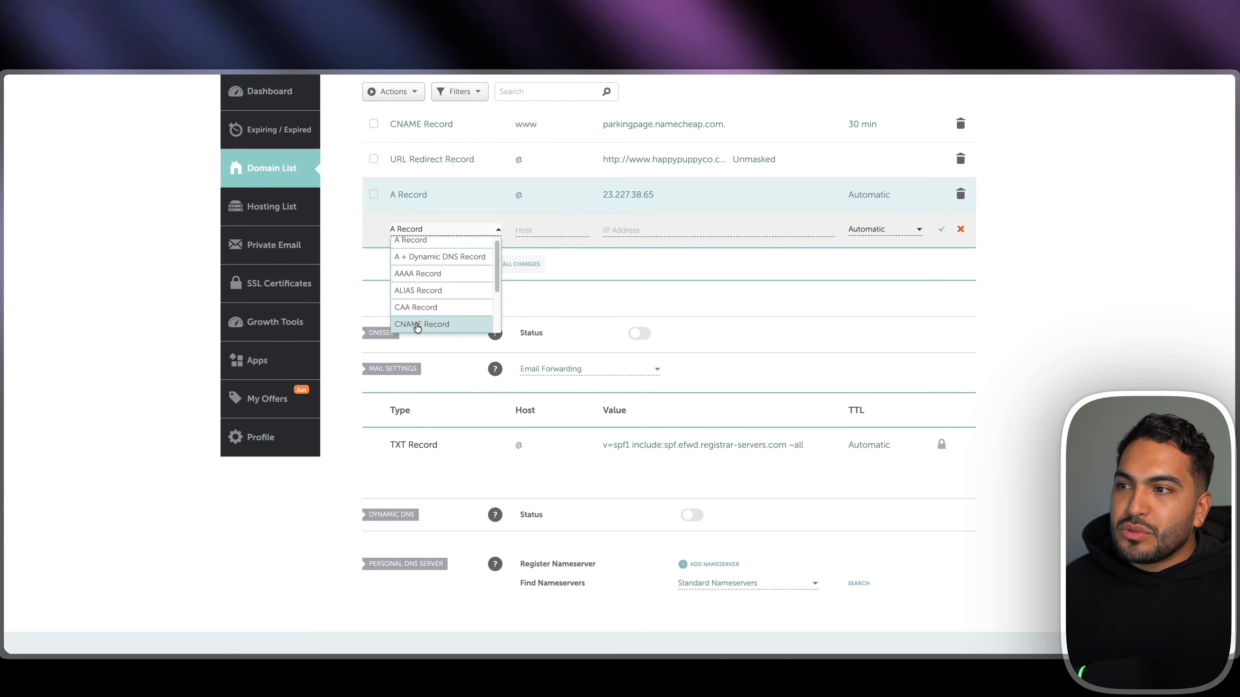
pyautogui.click(432, 328)
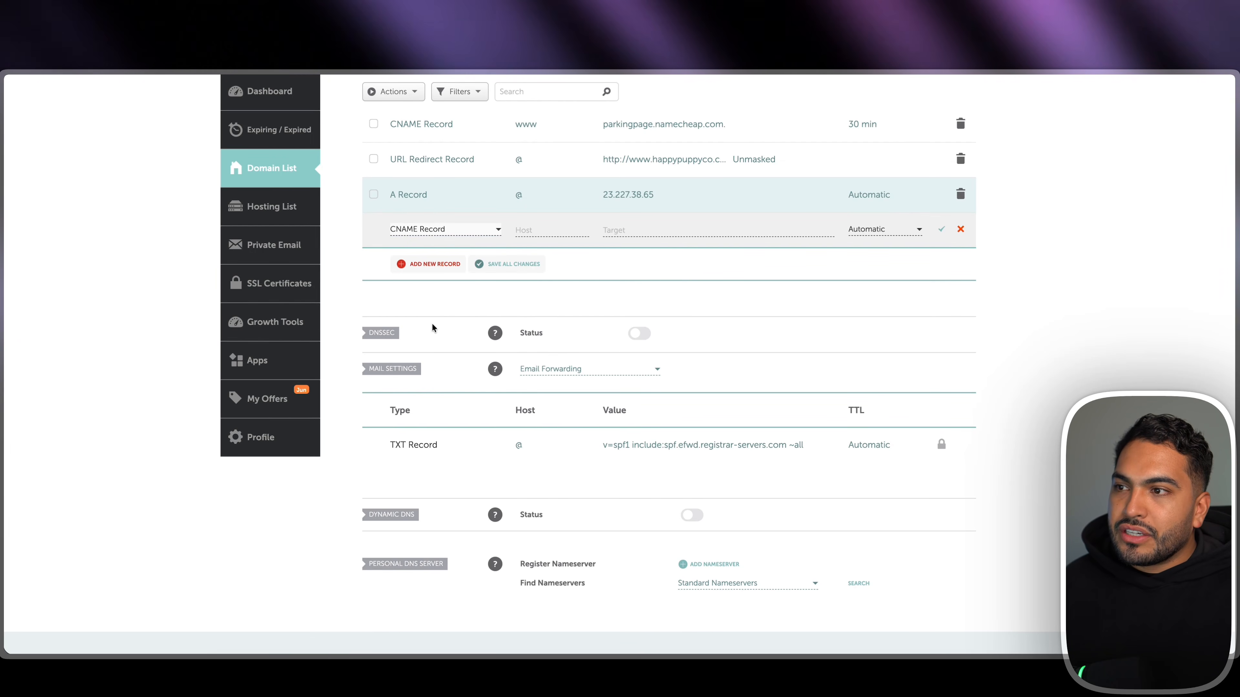
pyautogui.hotkey('ctrl', 'Tab')
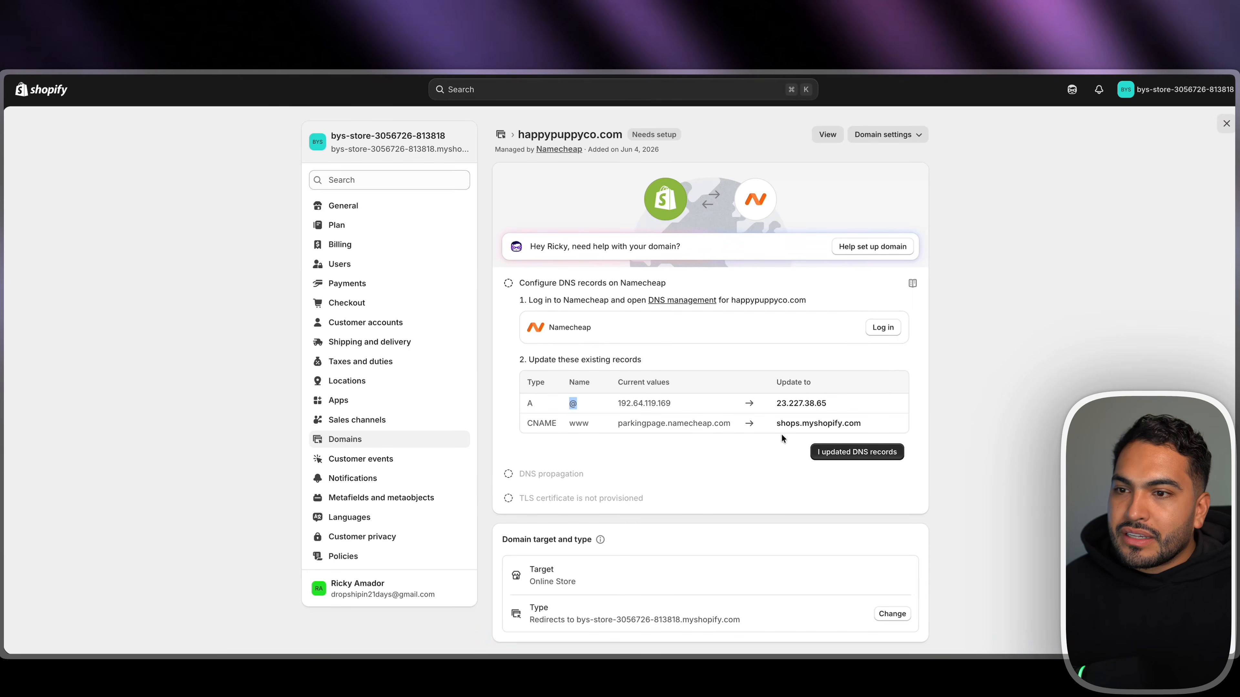
pyautogui.click(857, 451)
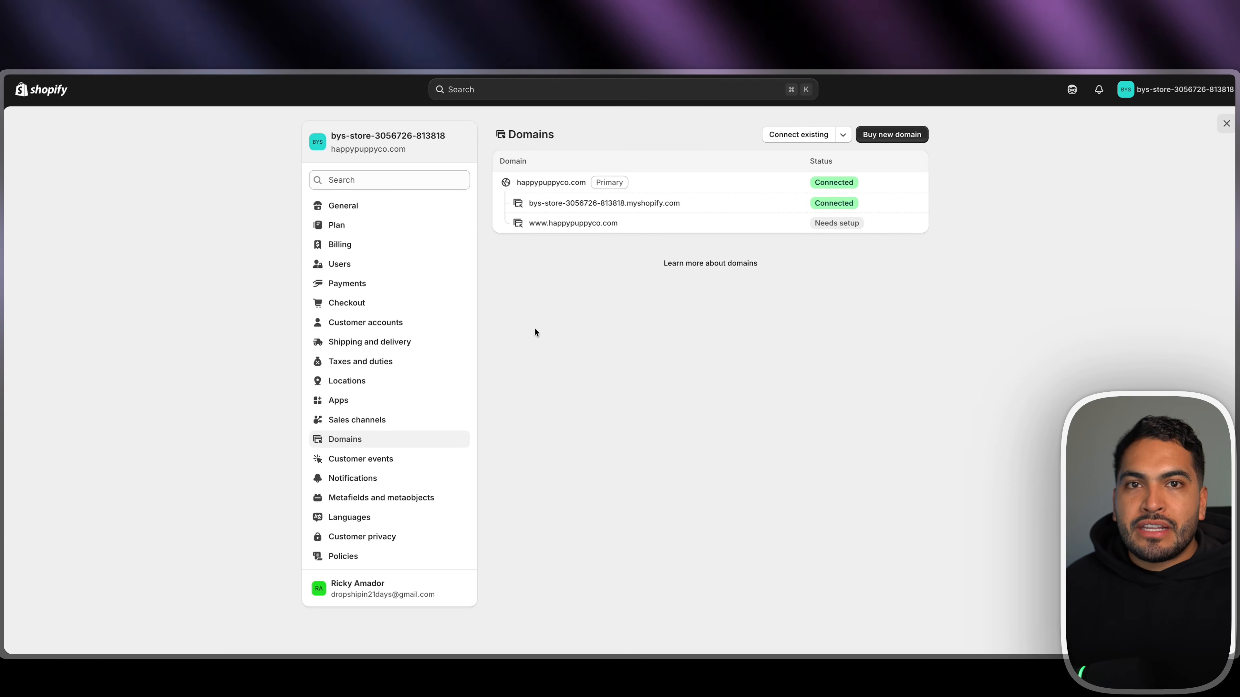
# Set the store name to Happy Puppy Co. in Shopify's store contact details
pyautogui.click(368, 207)
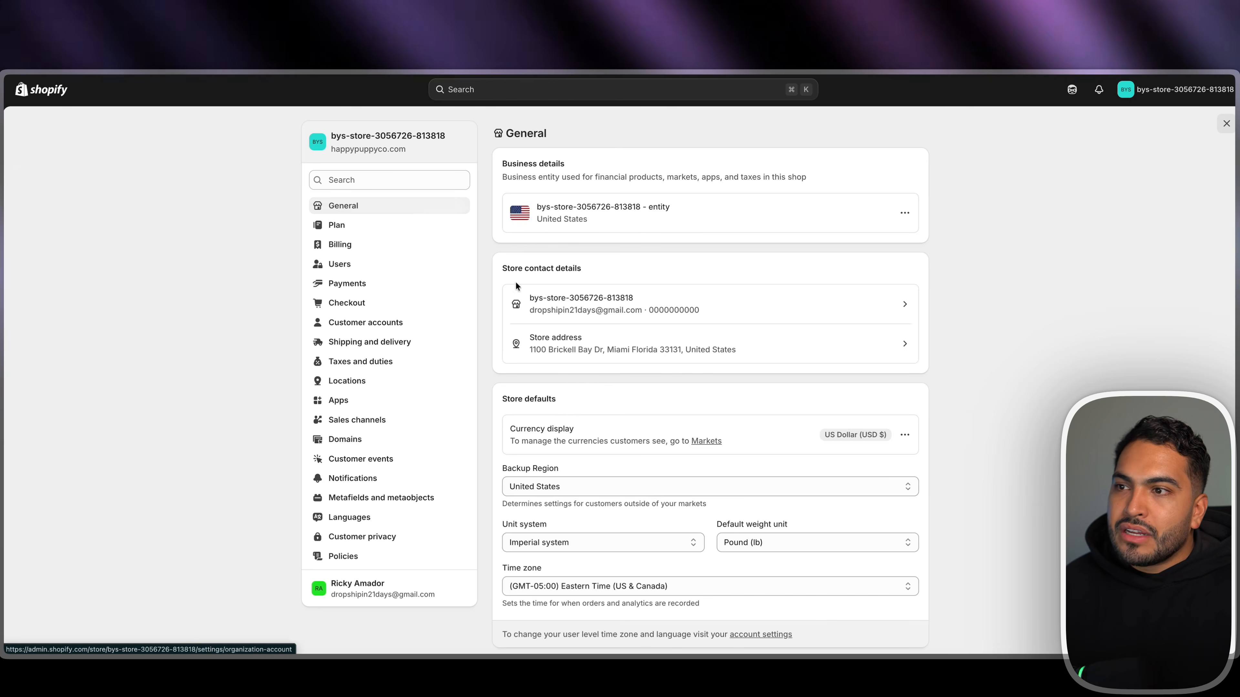
pyautogui.moveTo(502, 268); pyautogui.dragTo(584, 270)
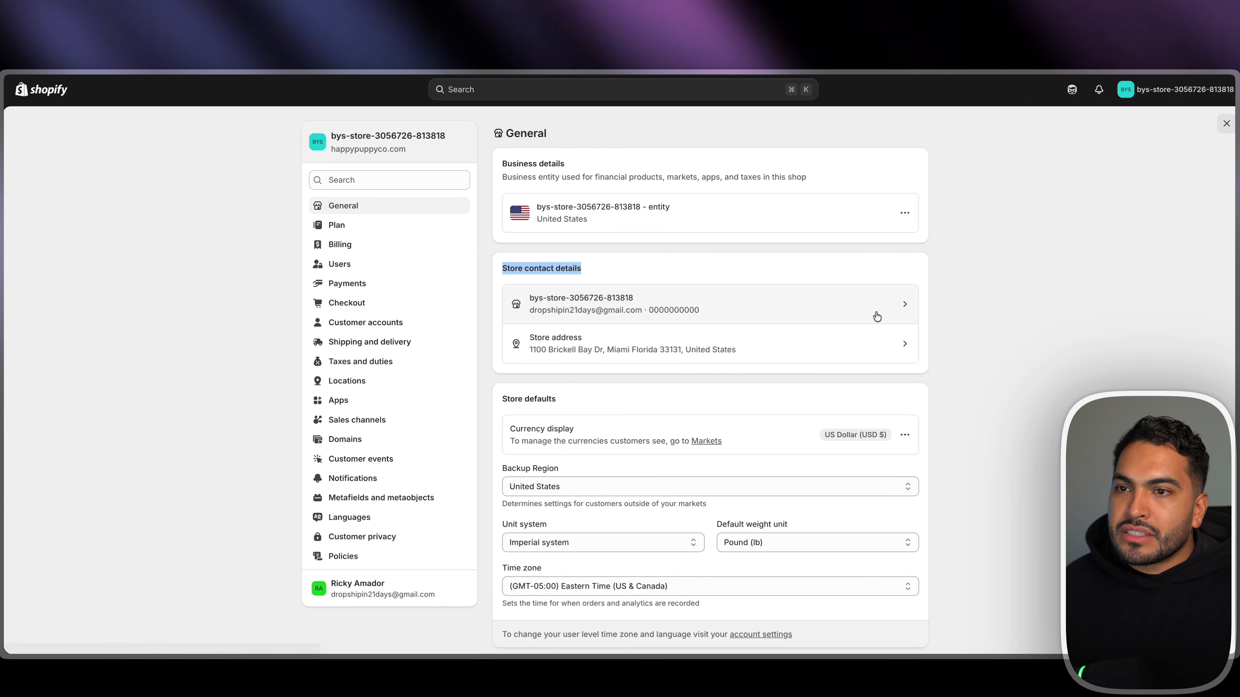
pyautogui.click(887, 305)
pyautogui.tripleClick(556, 201)
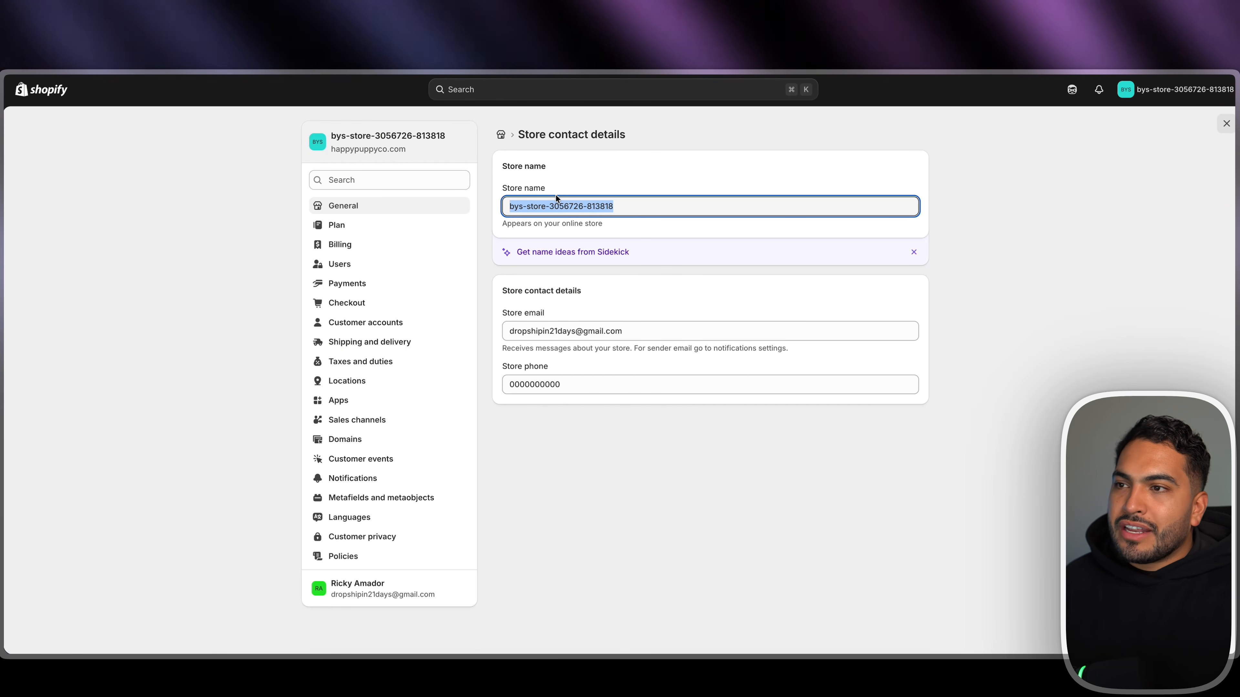
pyautogui.write('Happy')
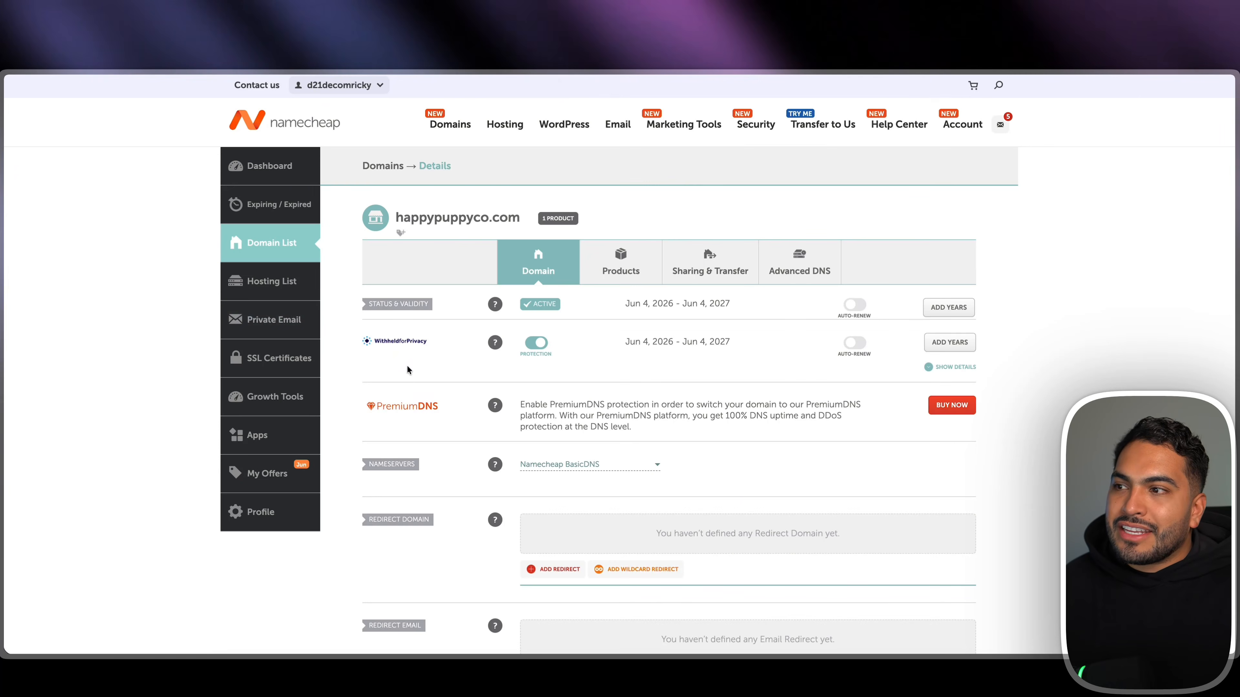
# Open Namecheap's Private Email free-trial plans and examine the Launch plan's renewal price and included mailboxes
pyautogui.click(269, 325)
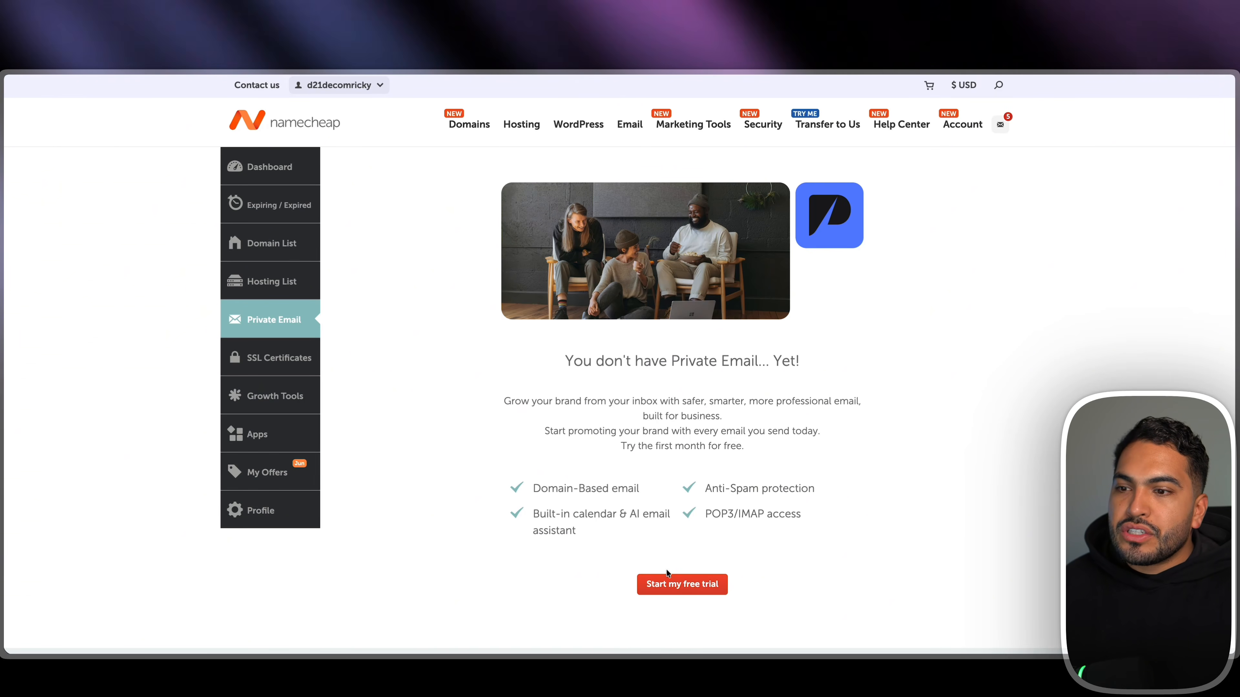
pyautogui.click(671, 586)
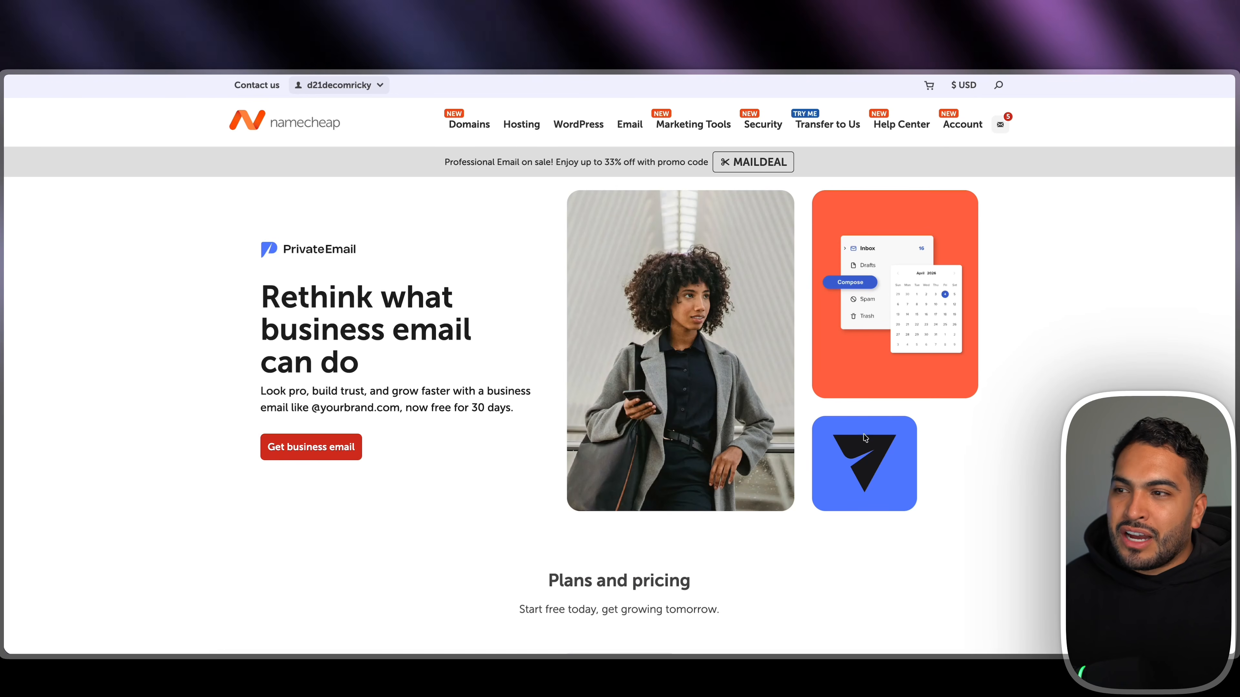
pyautogui.scroll(-9, 900, 478)
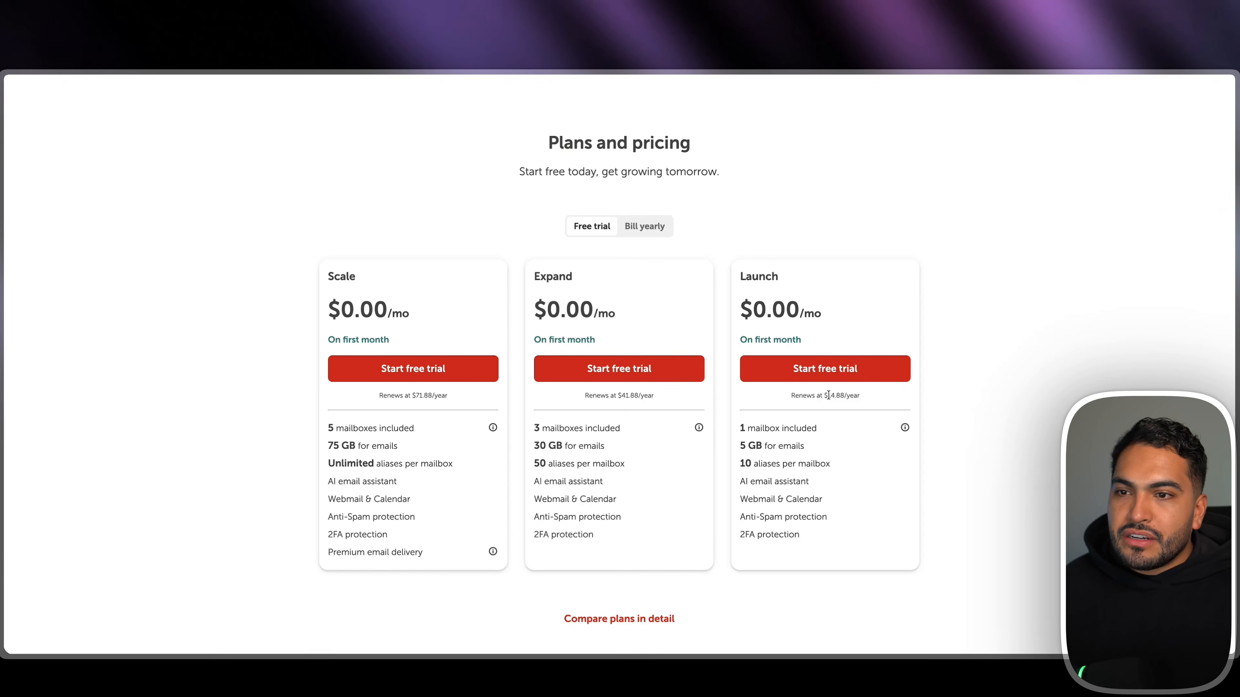
pyautogui.moveTo(867, 394); pyautogui.dragTo(820, 395)
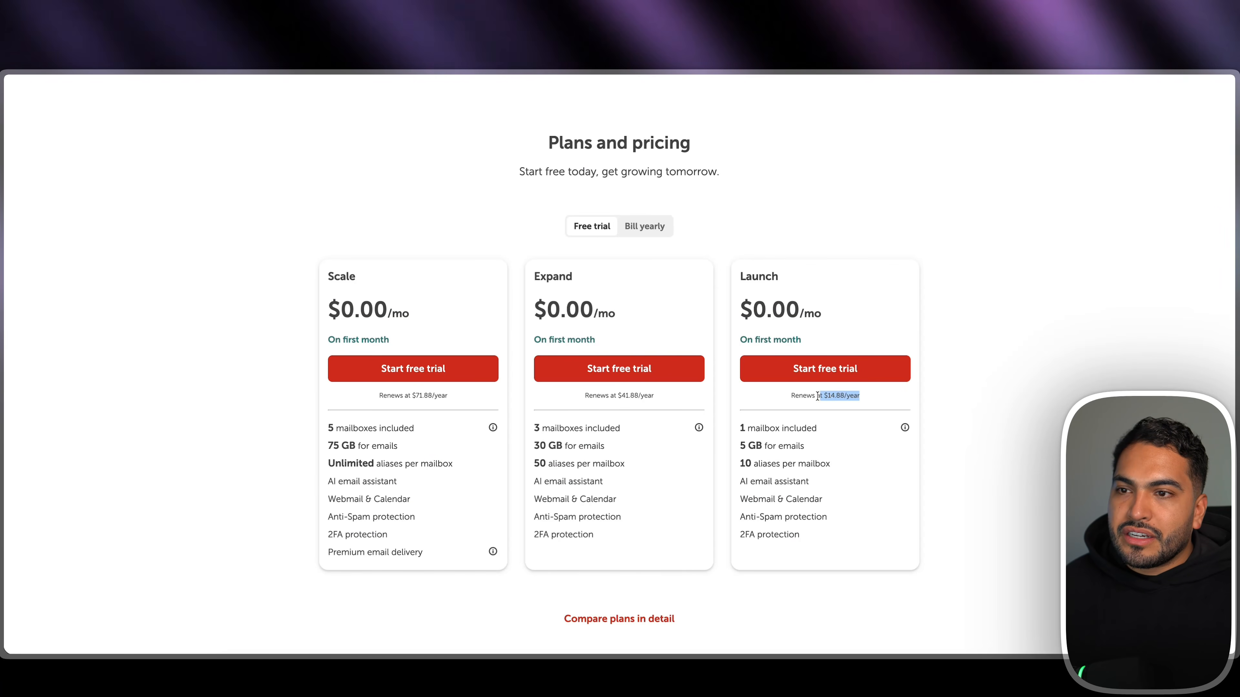
pyautogui.moveTo(740, 277); pyautogui.dragTo(776, 293)
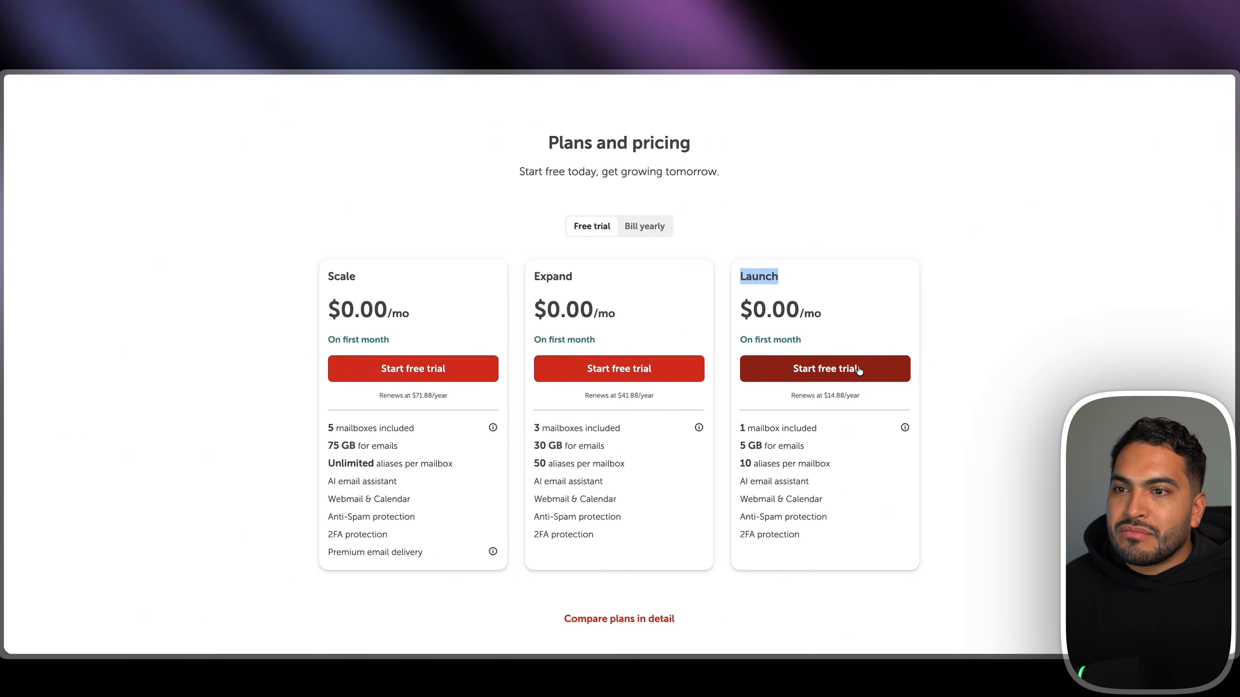
pyautogui.moveTo(740, 428); pyautogui.dragTo(811, 429)
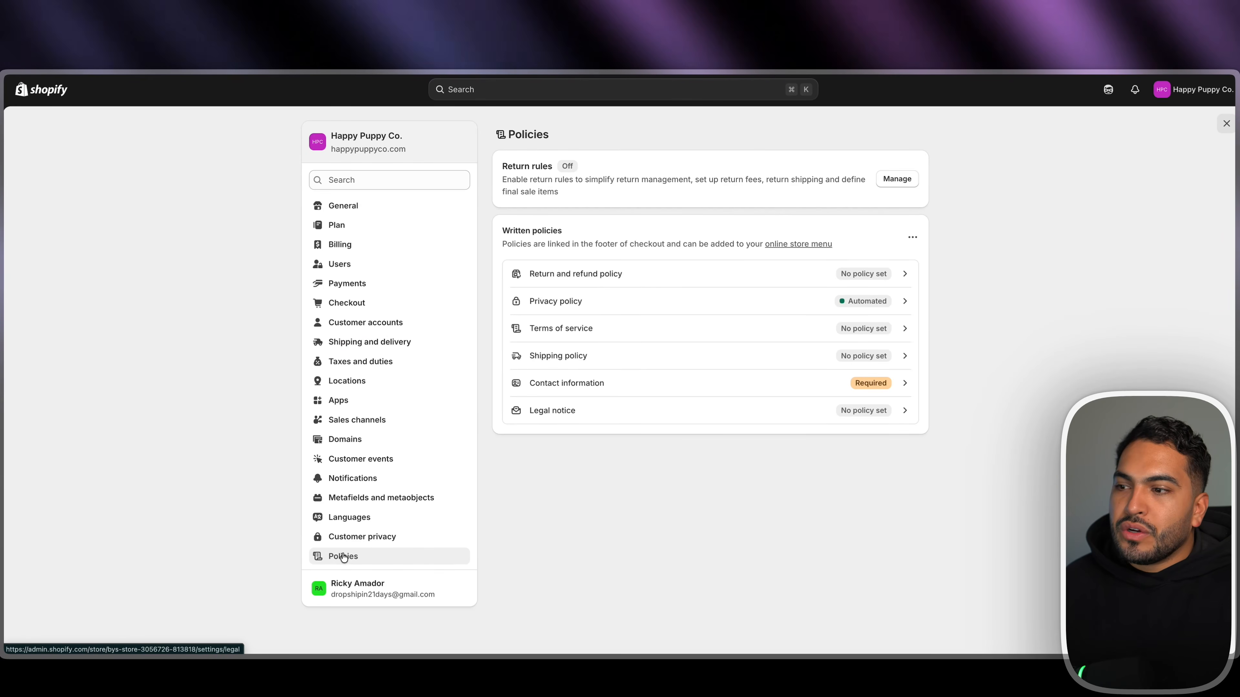
# Open Shopify's return and refund policy for editing and try its built-in template
pyautogui.click(644, 275)
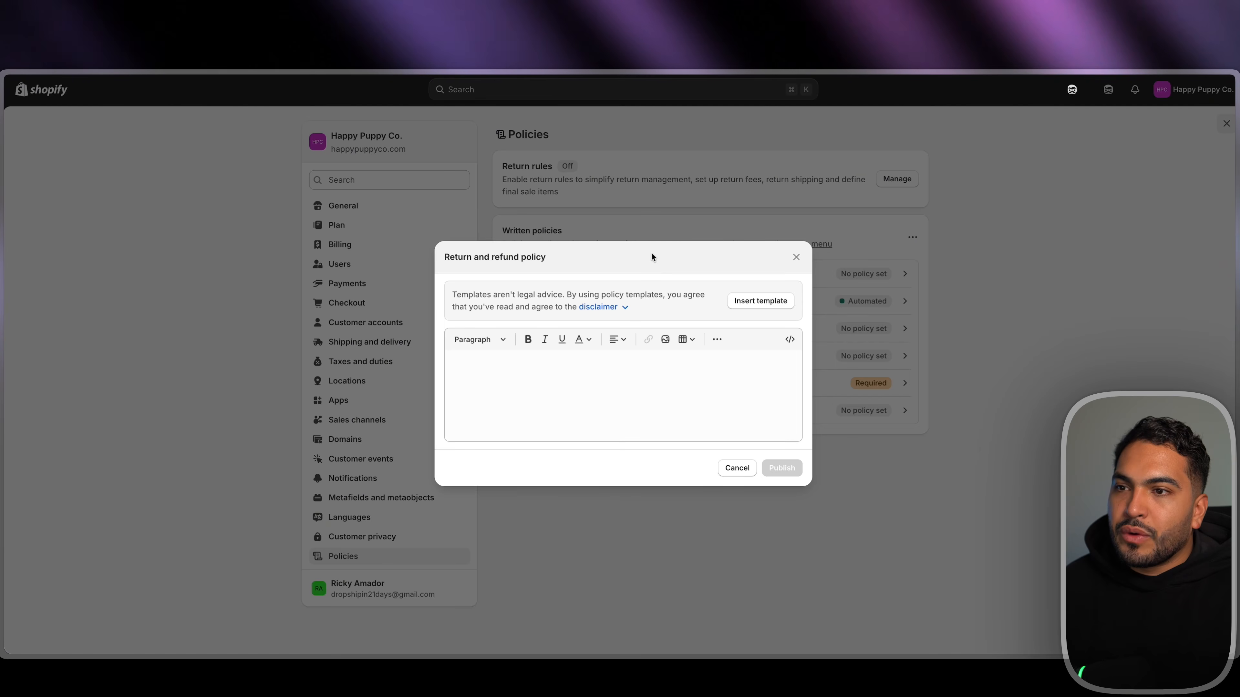
pyautogui.click(778, 300)
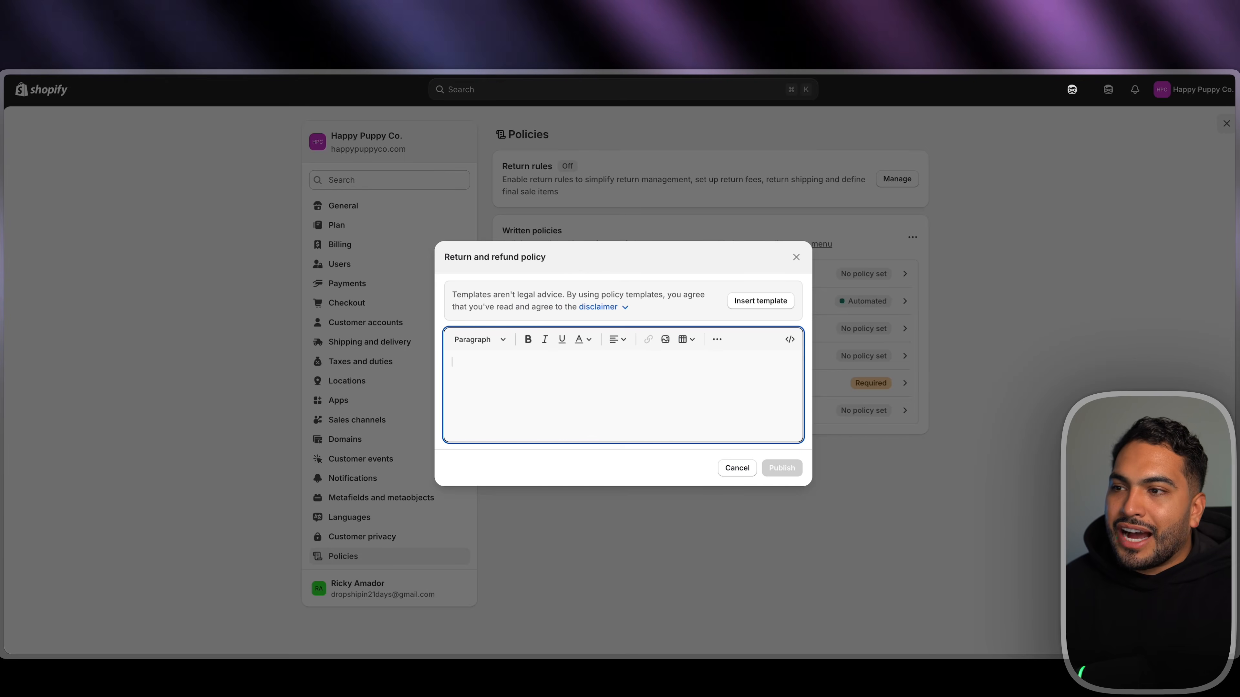
# In the Notion Success Kit's Store Policies, collapse the Privacy Policy template and expand the Terms Of Service template
pyautogui.hotkey('ctrl', 'Tab')
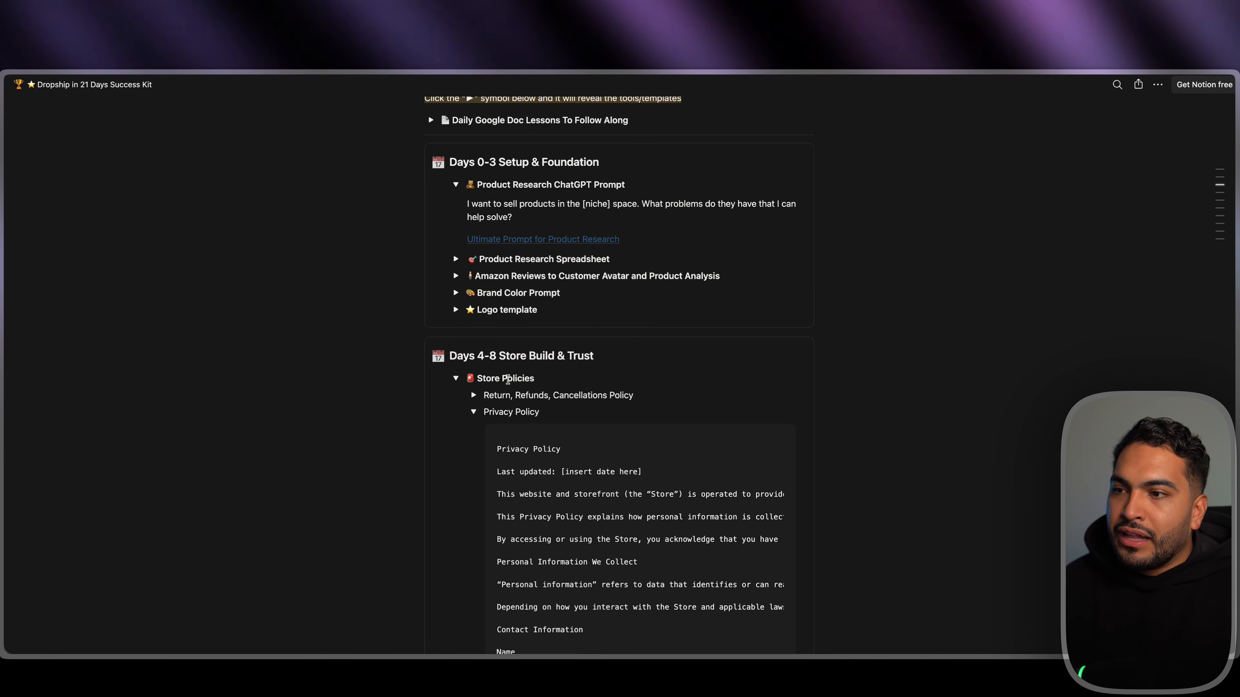
pyautogui.scroll(-1, 478, 376)
pyautogui.click(473, 375)
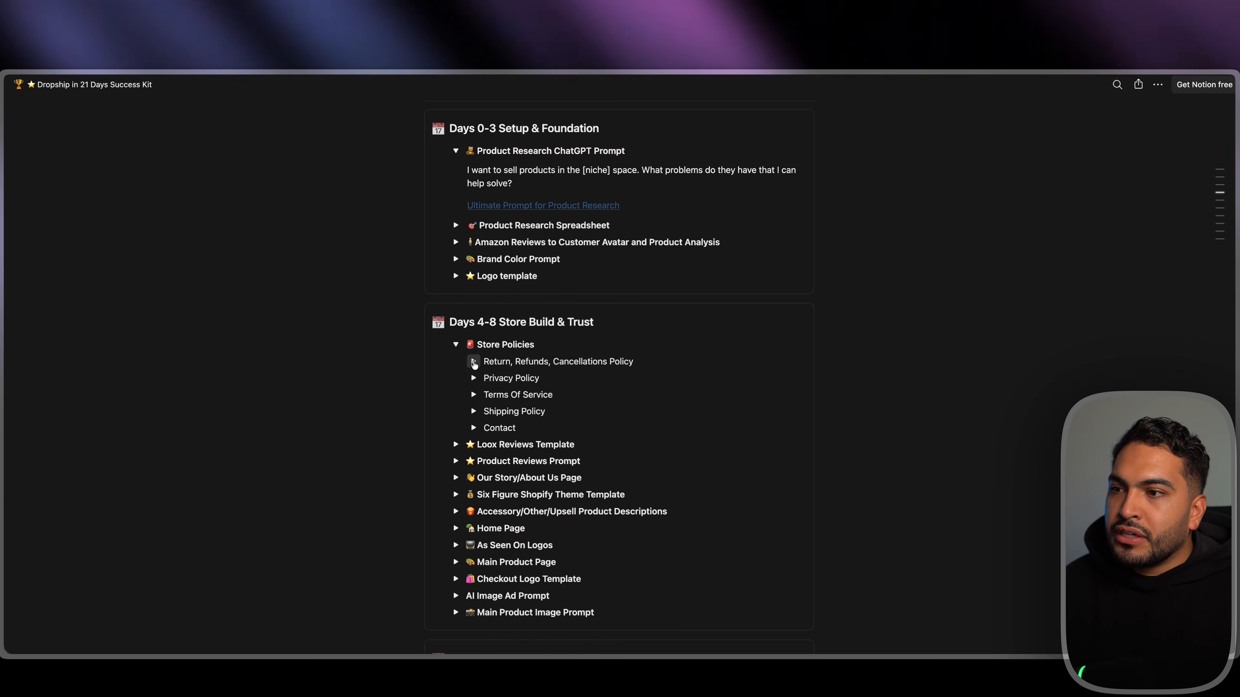
pyautogui.click(472, 395)
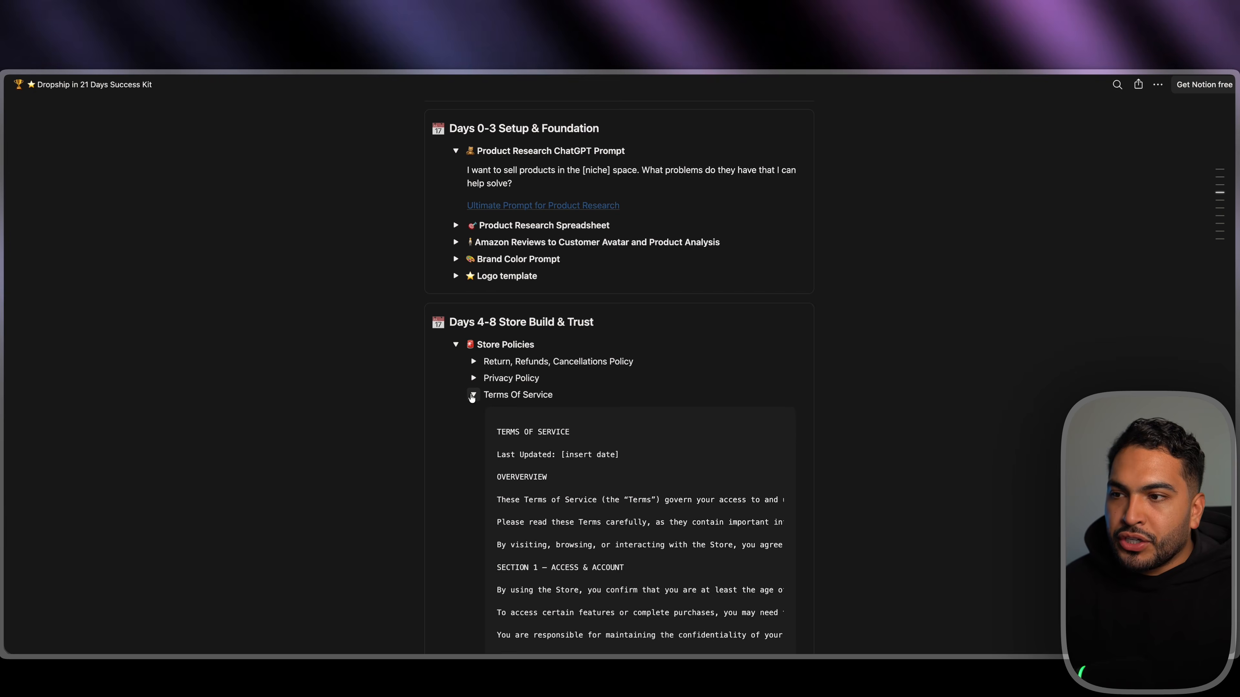
# Copy the Notion kit's Return, Refunds, Cancellations Policy template into Shopify's return and refund policy and publish it
pyautogui.click(472, 395)
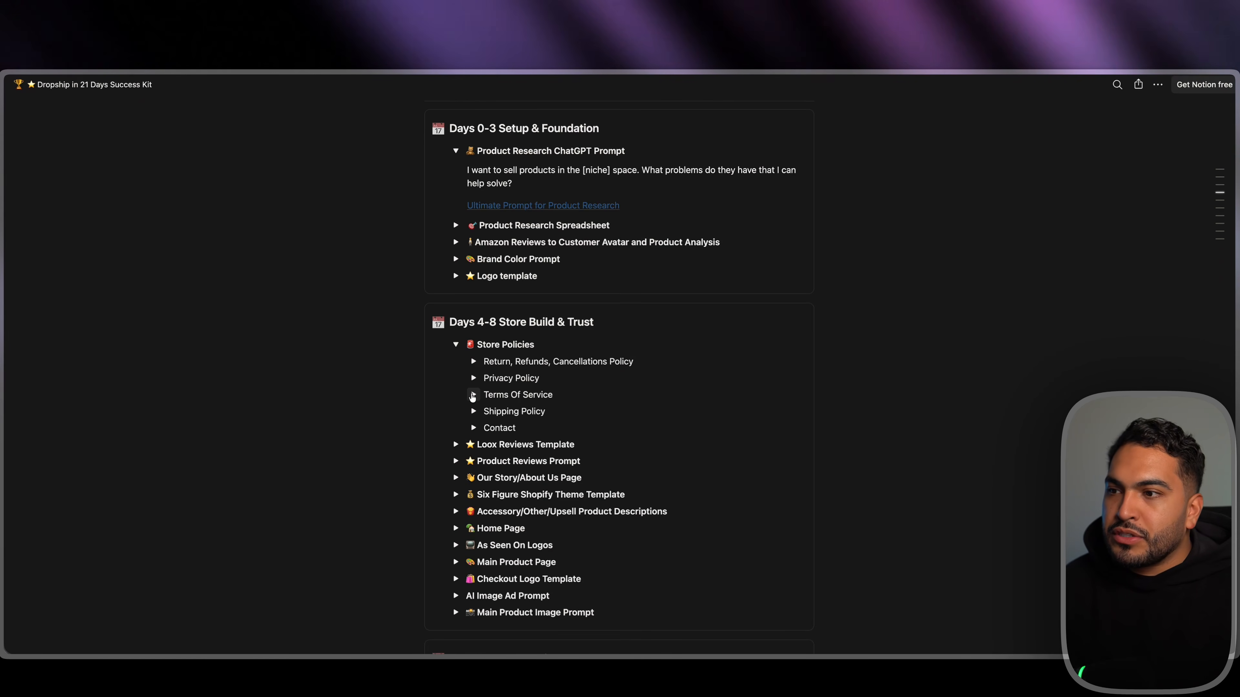
pyautogui.click(473, 362)
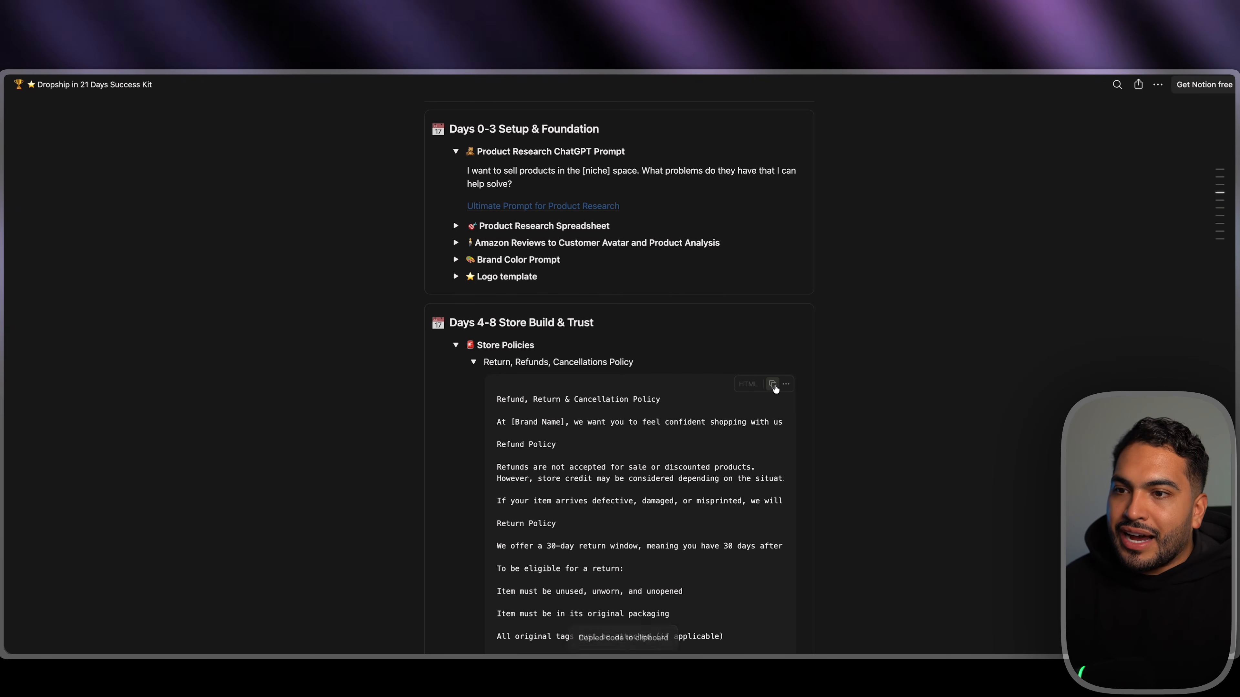
pyautogui.click(772, 385)
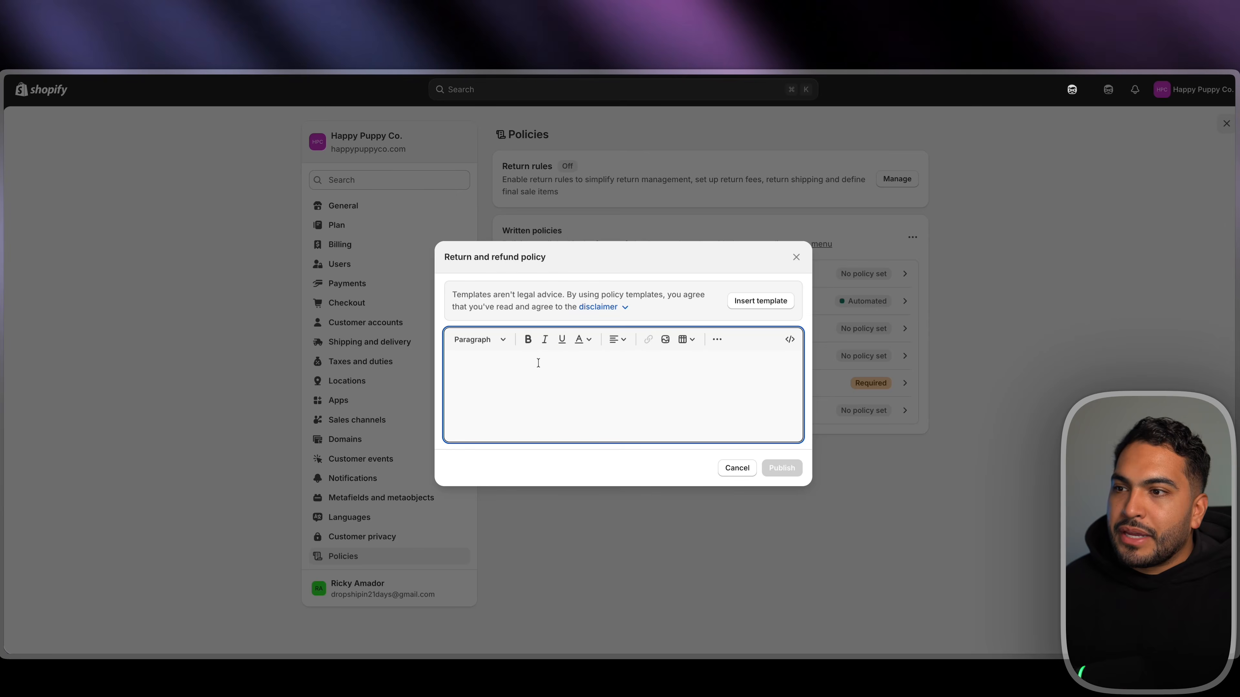
pyautogui.press('super+v')
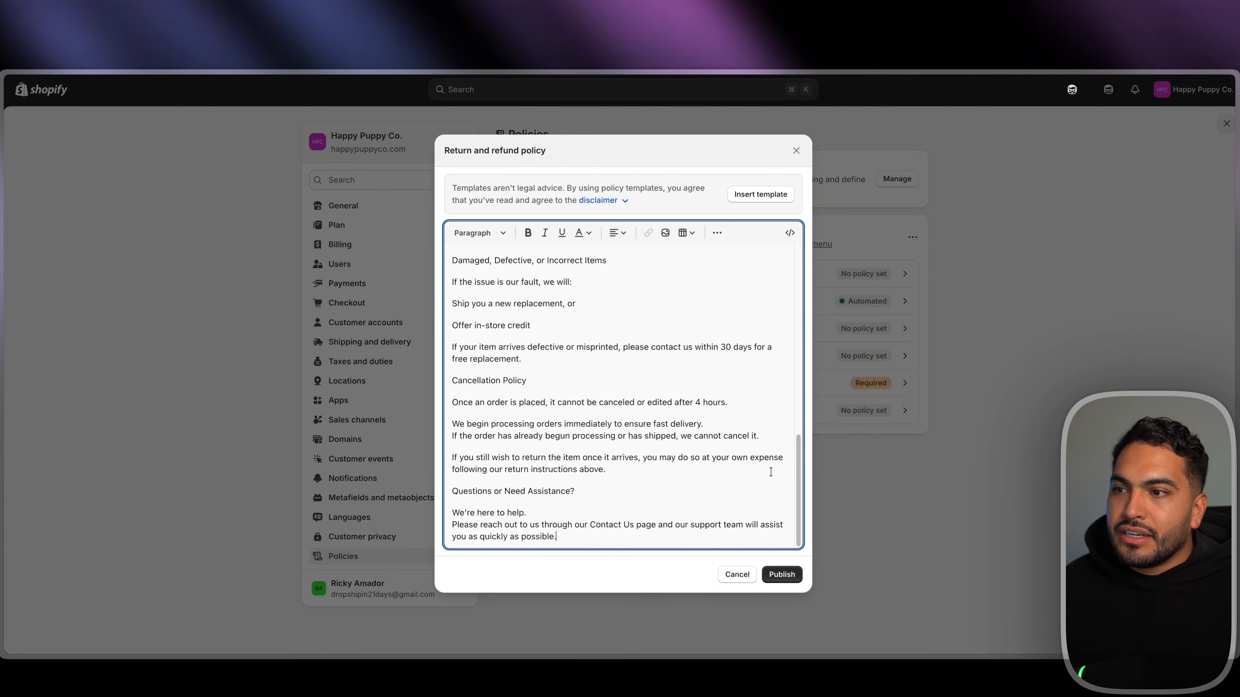
pyautogui.click(779, 574)
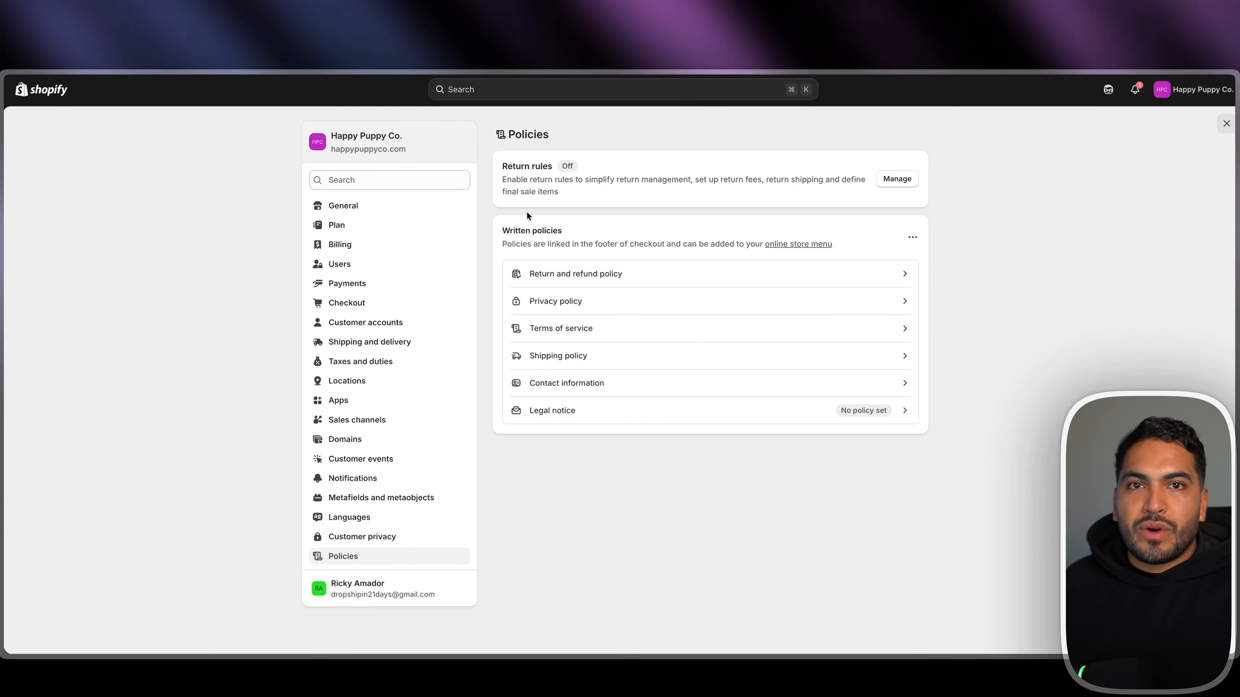
# Fill Shopify's legal notice policy with the Legal Notice template copied from the Notion kit
pyautogui.click(582, 418)
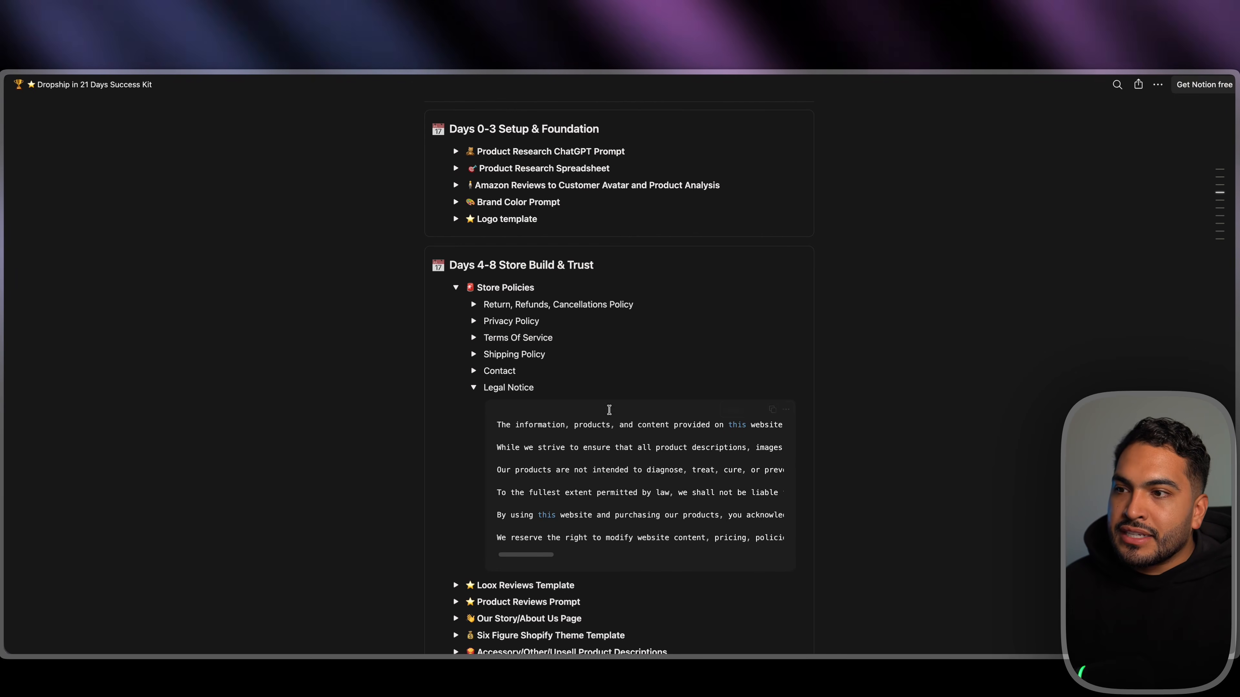
pyautogui.click(772, 409)
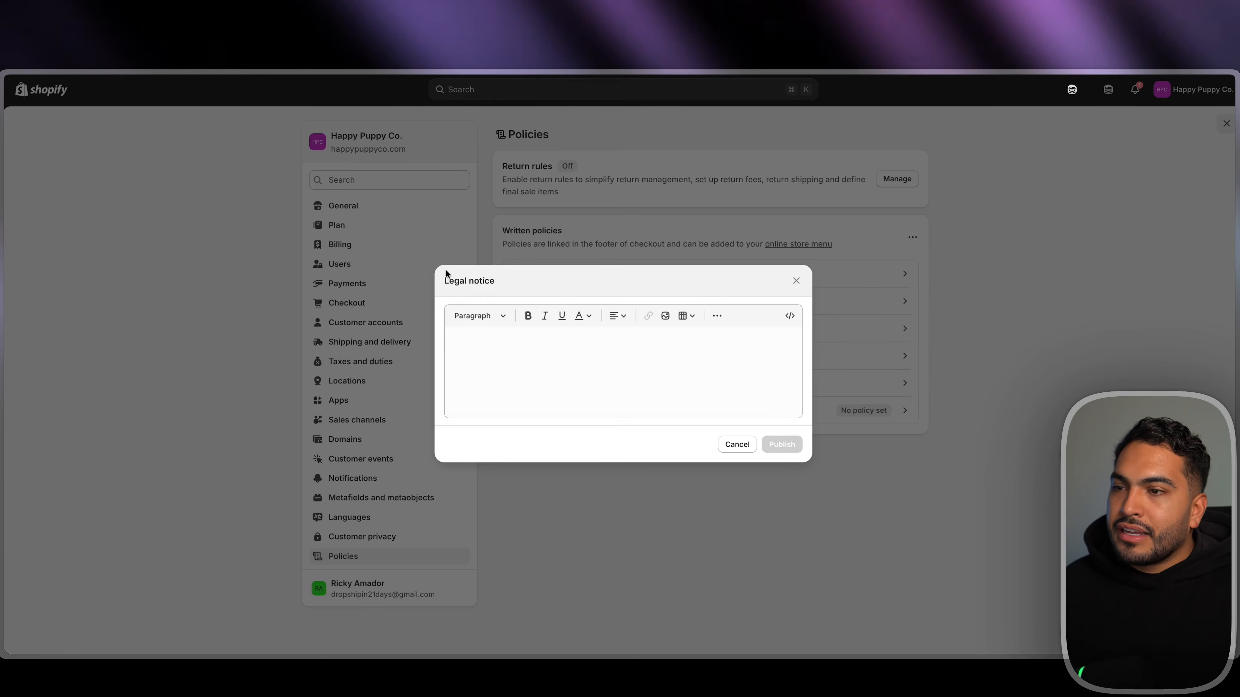
pyautogui.press('super+v')
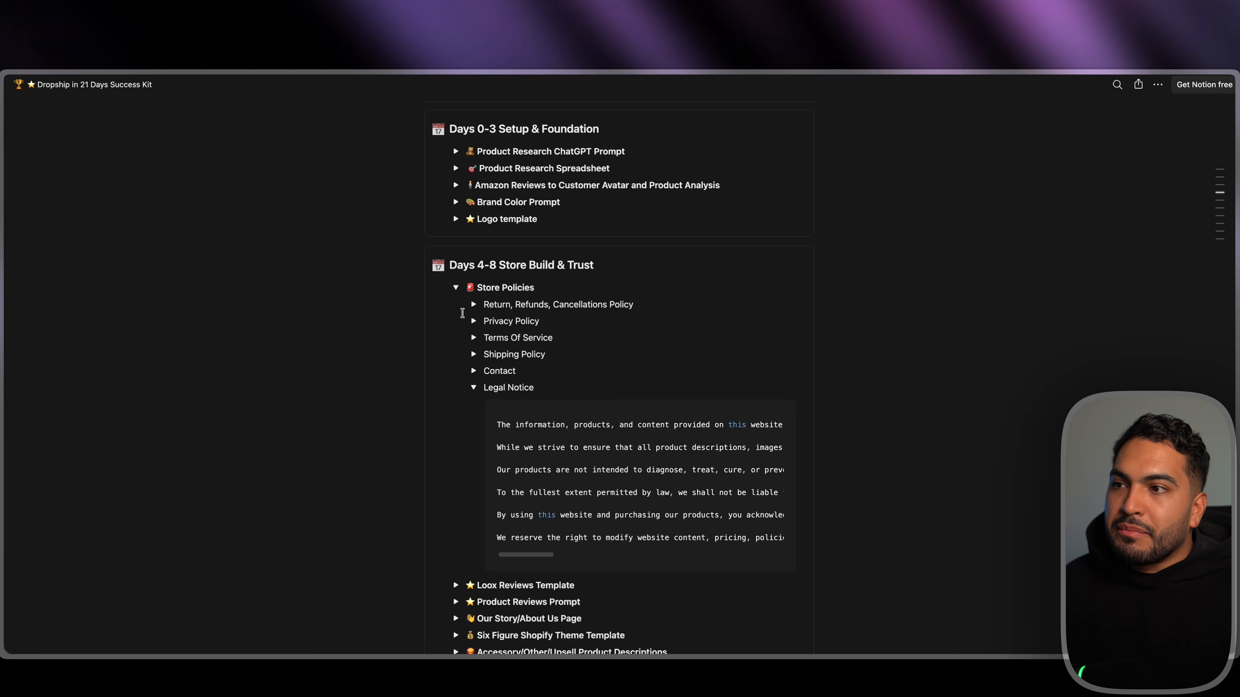
# Download BEST SHOPIFY THEME 2026.zip from the Six Figure Shopify Theme Template entry in the Notion kit
pyautogui.click(455, 288)
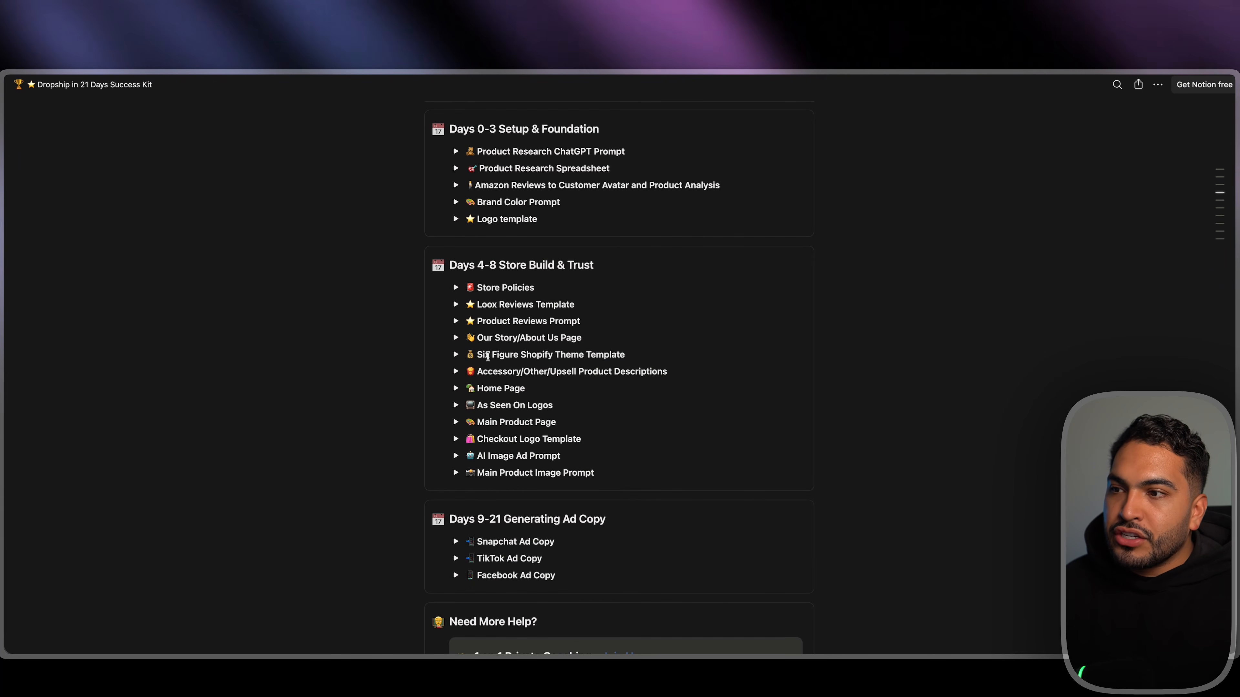
pyautogui.click(455, 355)
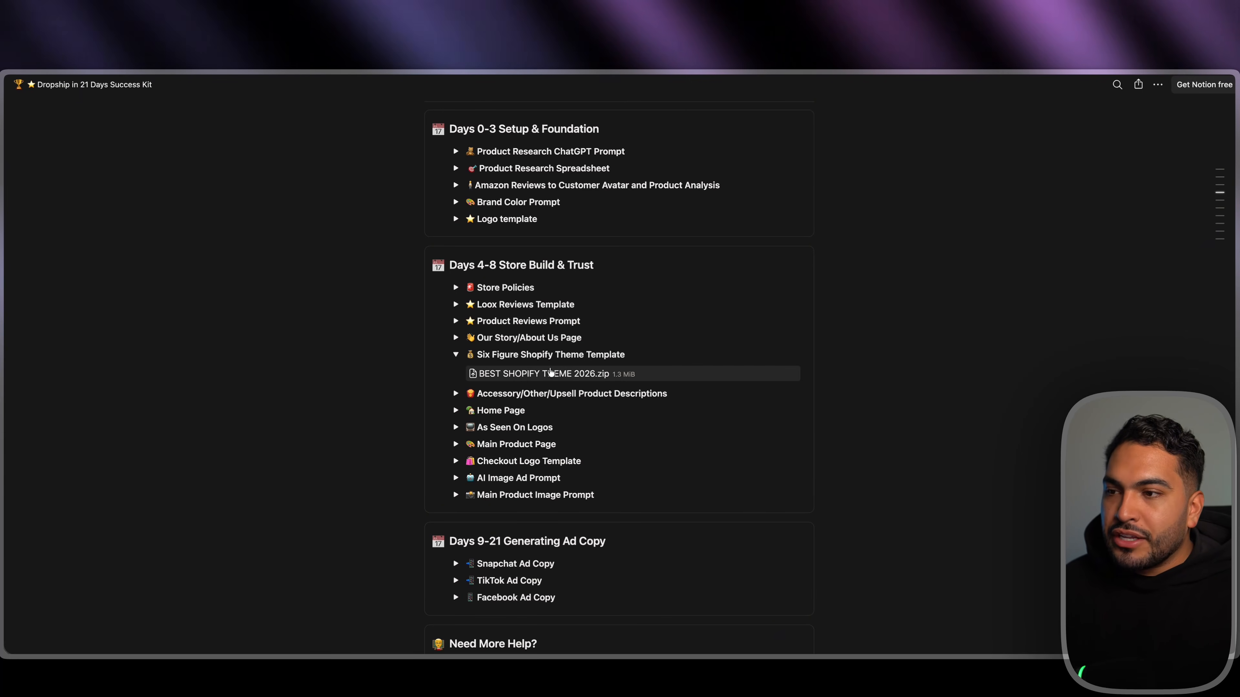
pyautogui.click(526, 377)
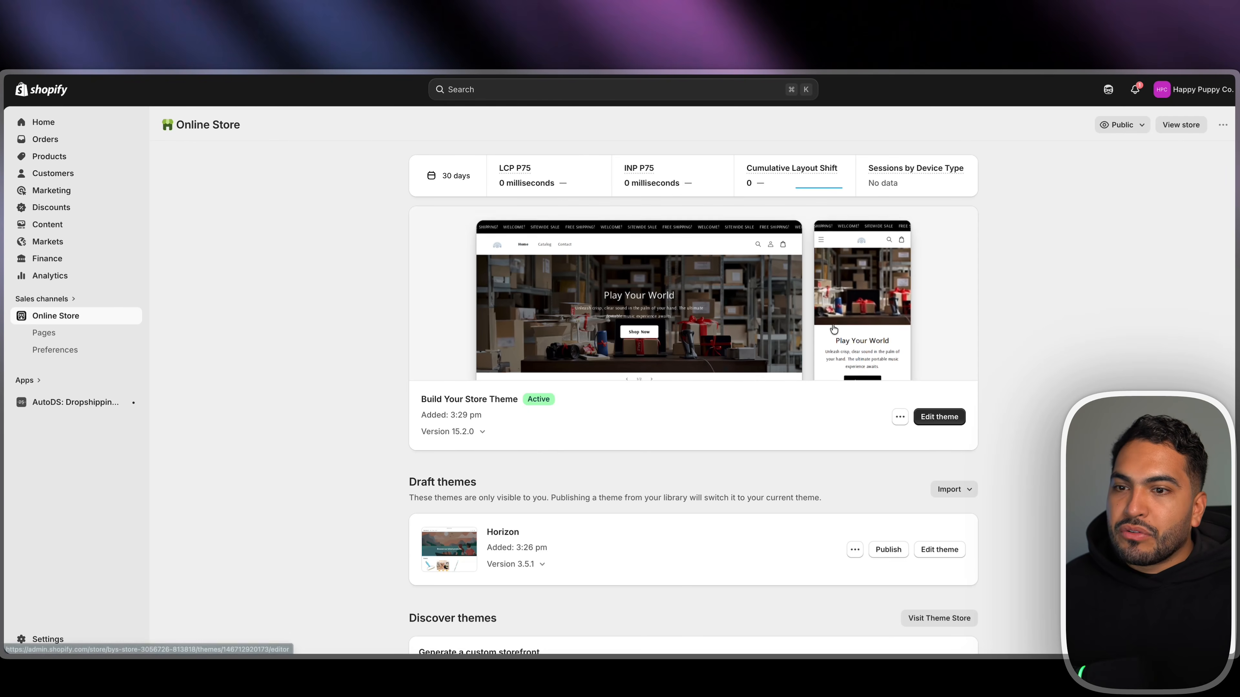
# Import the downloaded theme zip file into the draft themes of Shopify's online store
pyautogui.scroll(-4, 835, 324)
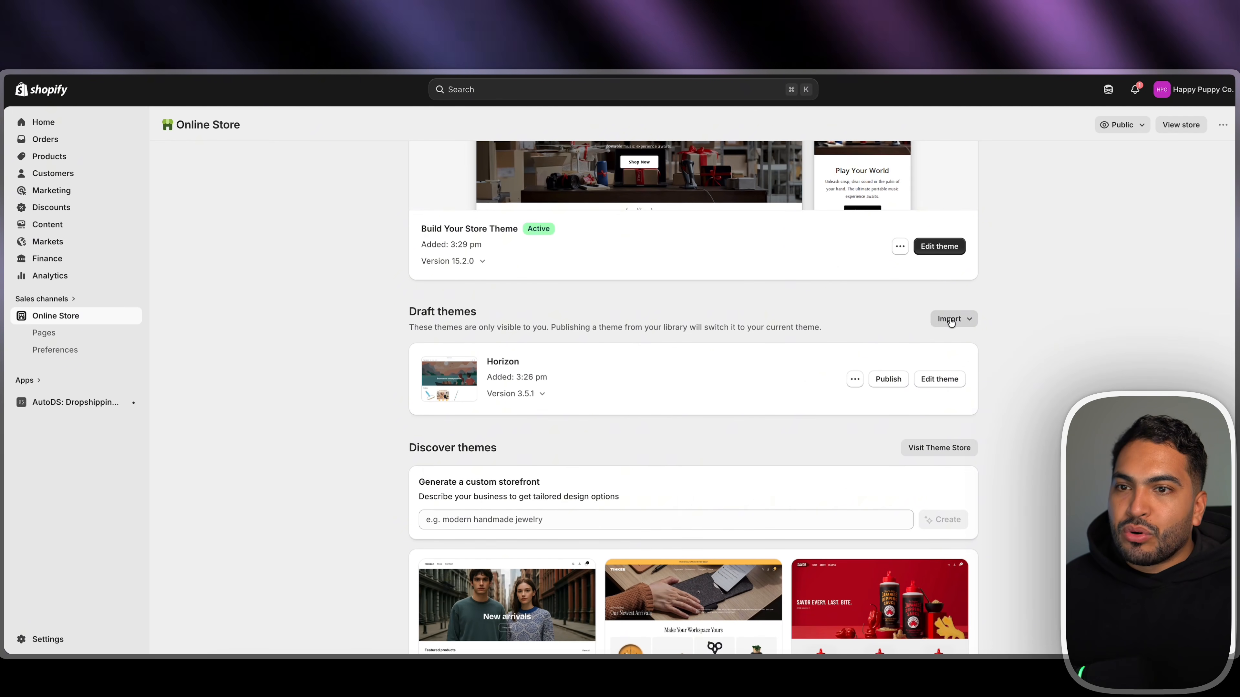
pyautogui.click(949, 320)
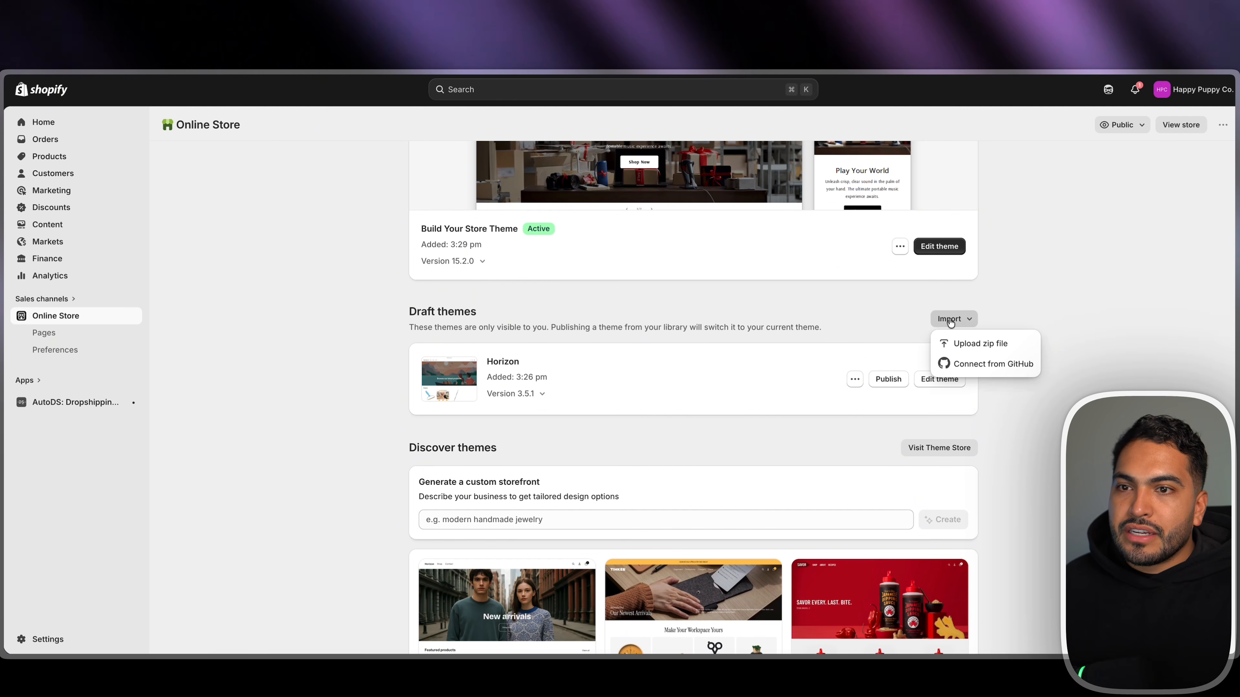
pyautogui.click(966, 344)
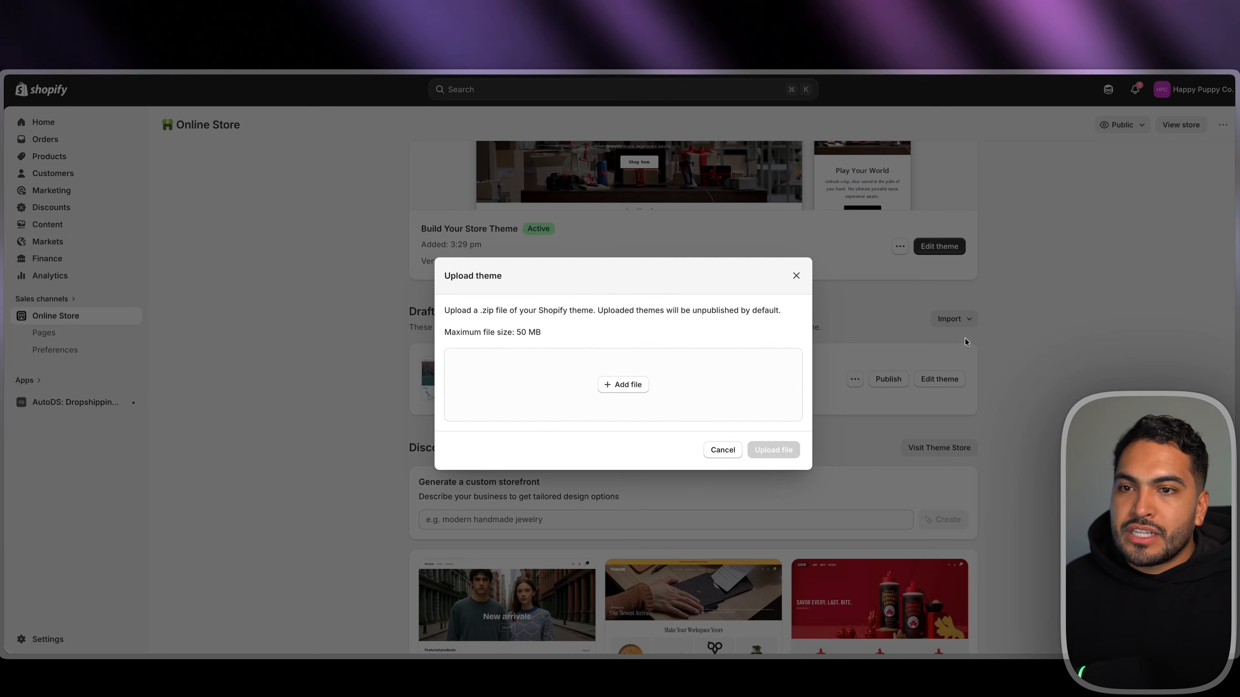
pyautogui.click(670, 369)
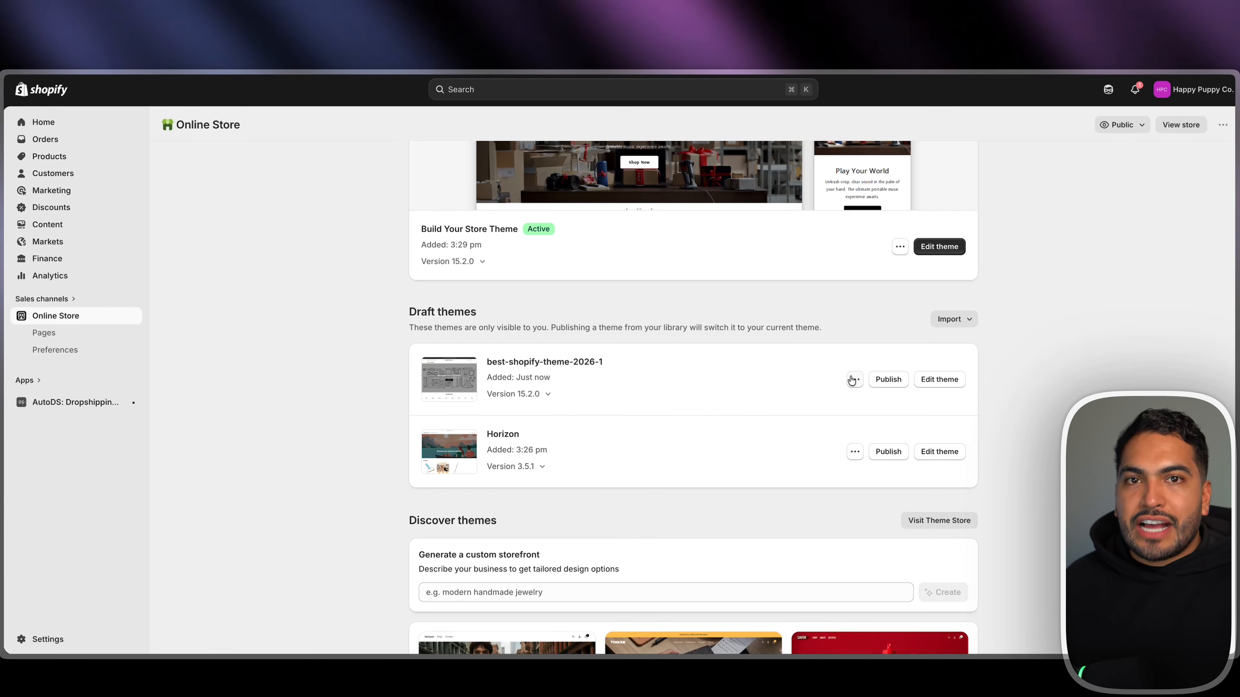
# Rename the imported best-shopify-theme-2026-1 theme to HAPPY PUPPY CO and publish it as the store's active theme
pyautogui.click(853, 379)
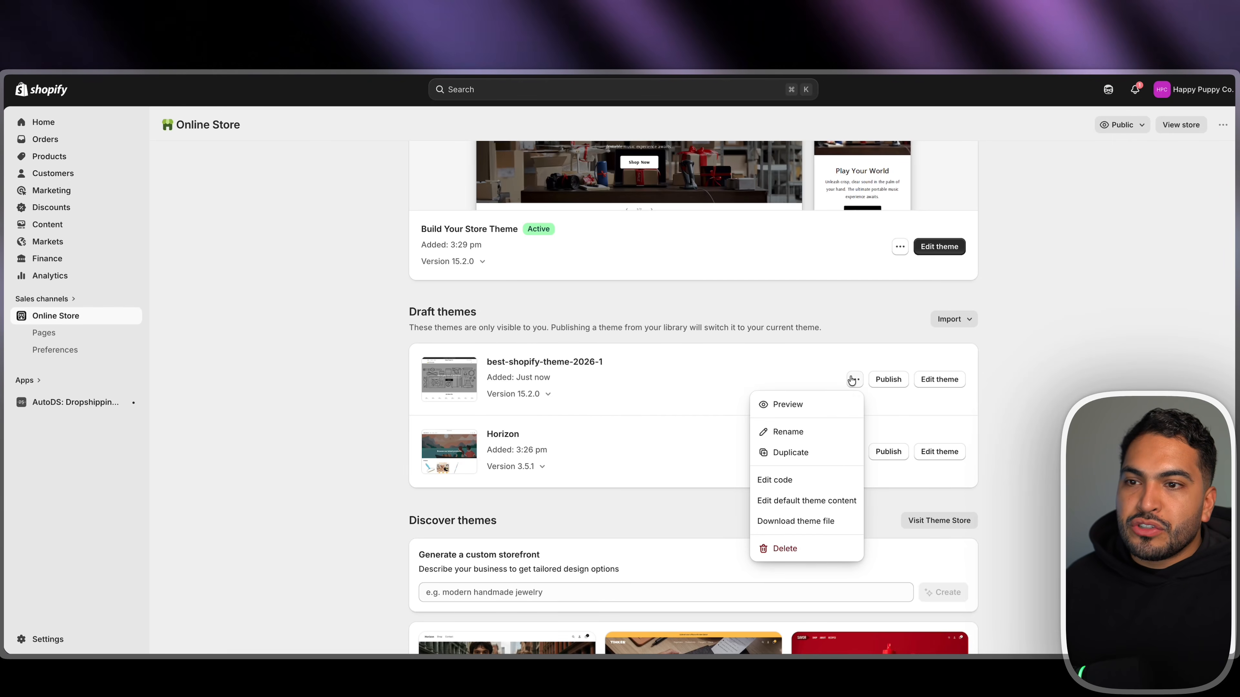
pyautogui.click(799, 431)
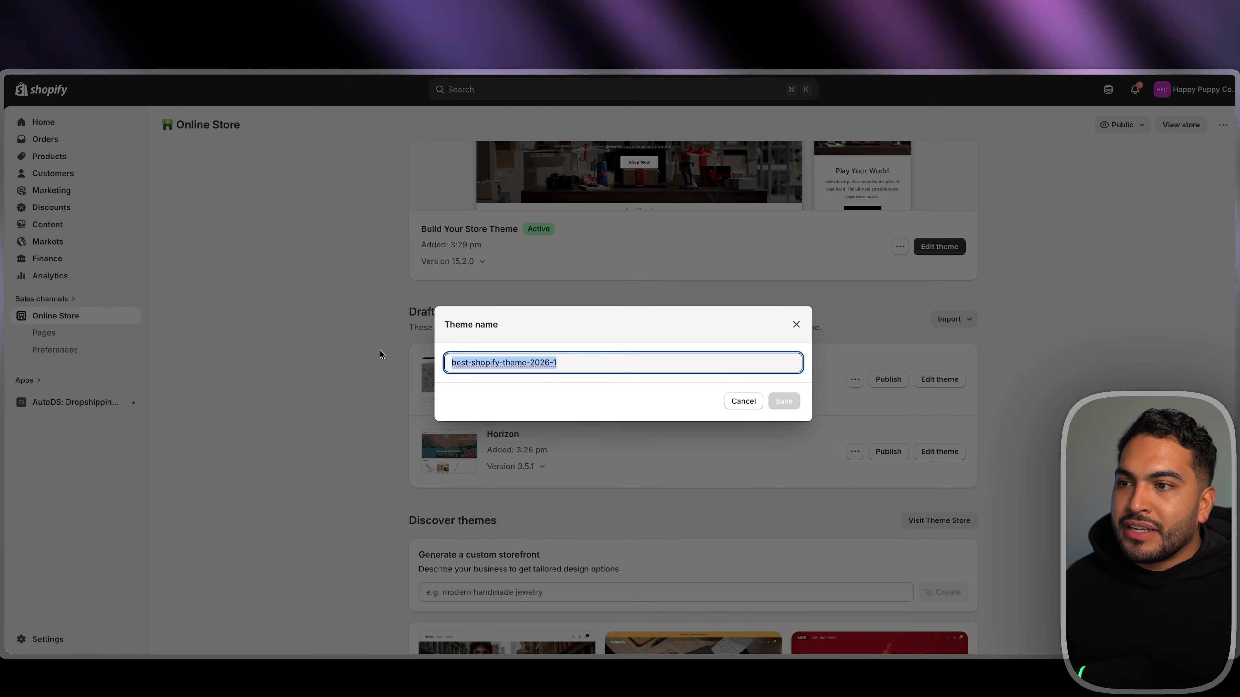
pyautogui.write('HAPPY PUP')
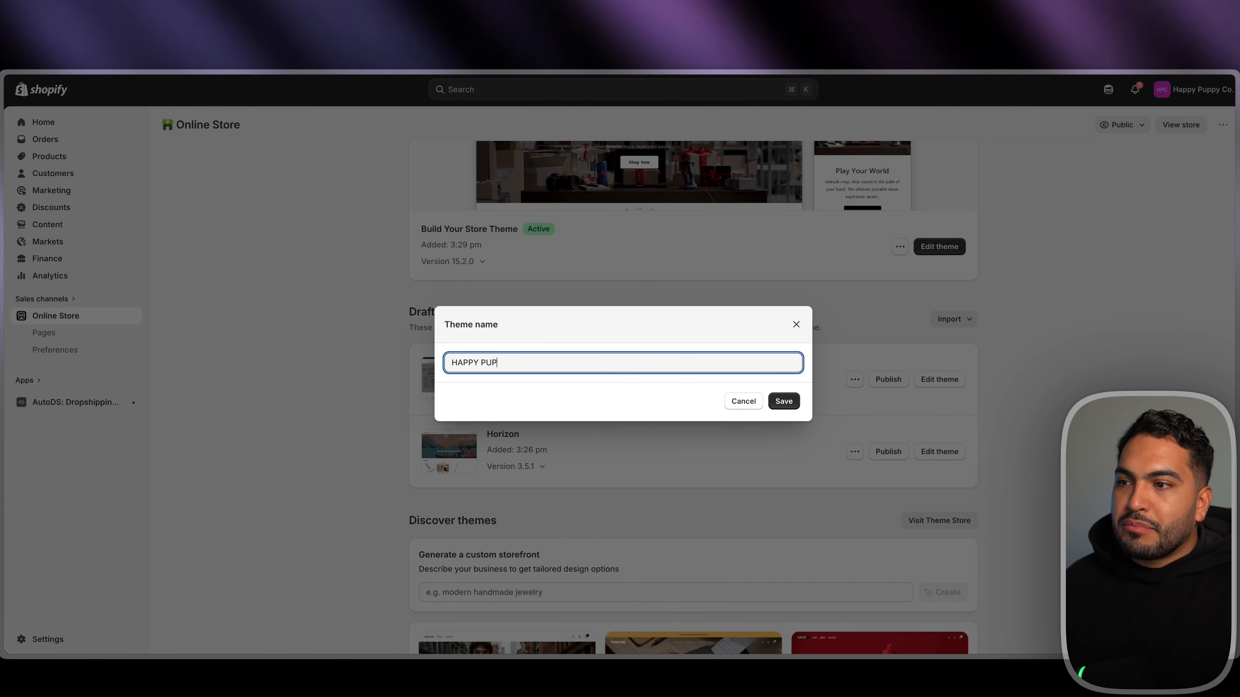
pyautogui.write('PY CO')
pyautogui.click(784, 401)
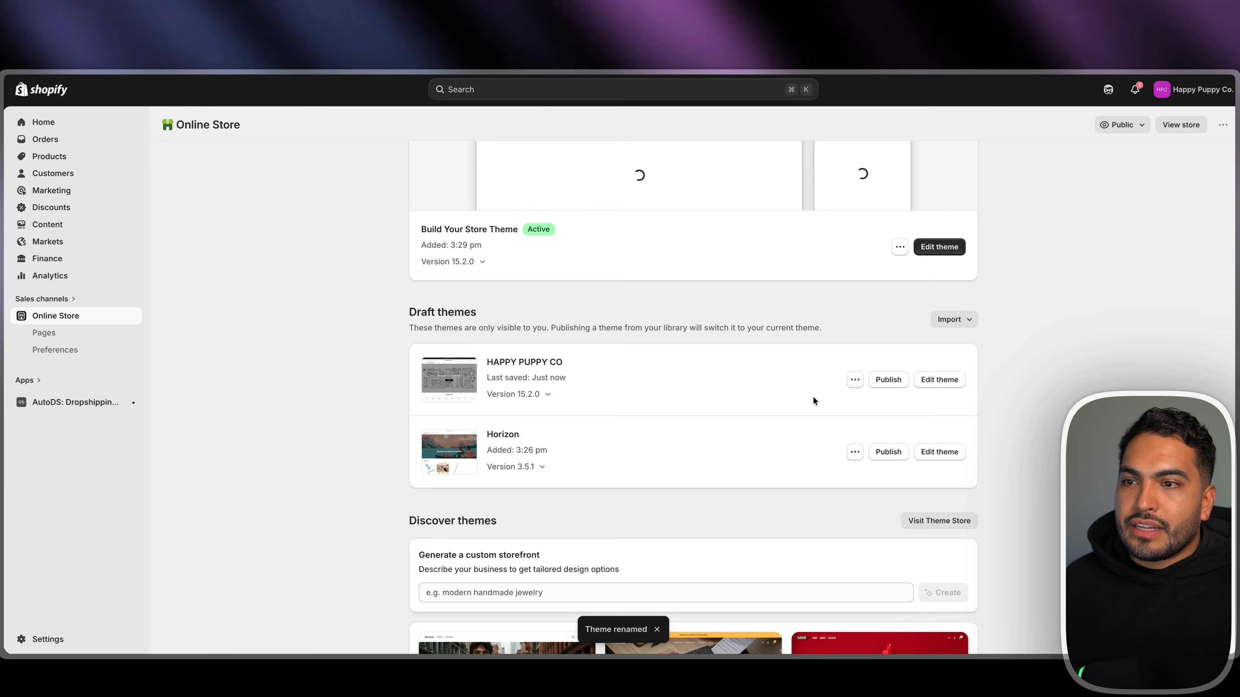
pyautogui.click(889, 381)
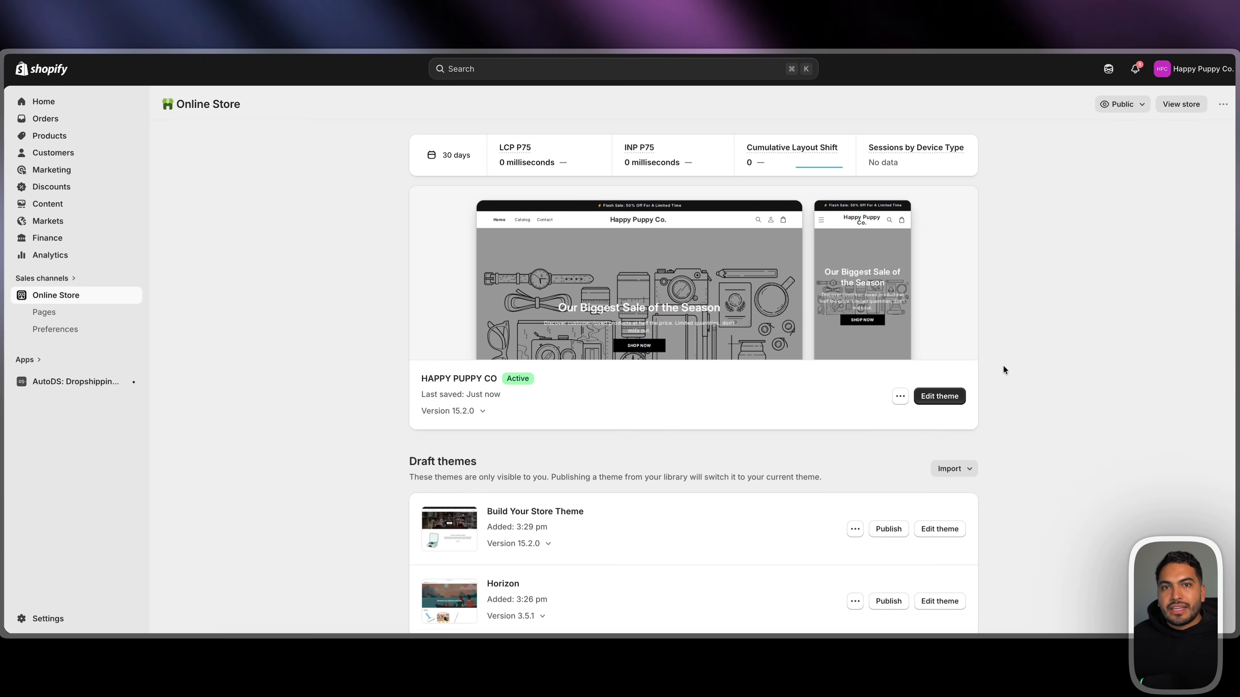
# Open the HAPPY PUPPY CO theme in the theme editor and look through its home page sections
pyautogui.click(932, 396)
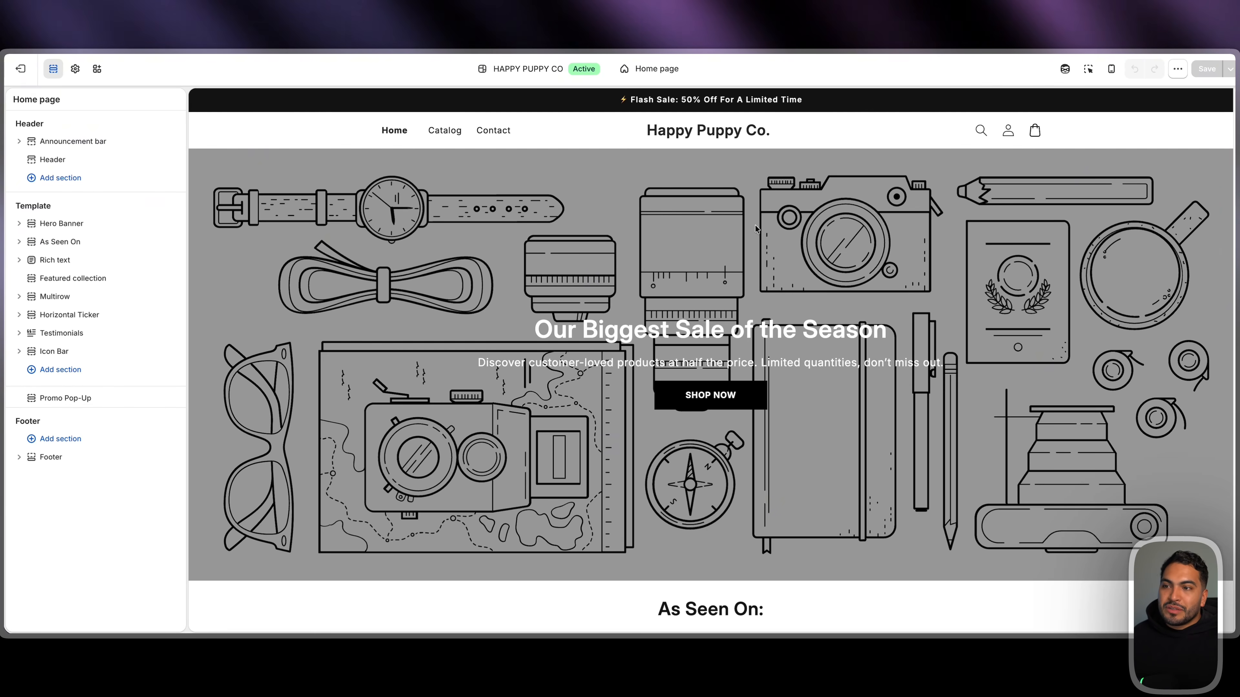
pyautogui.scroll(-5, 755, 228)
pyautogui.scroll(-20, 756, 225)
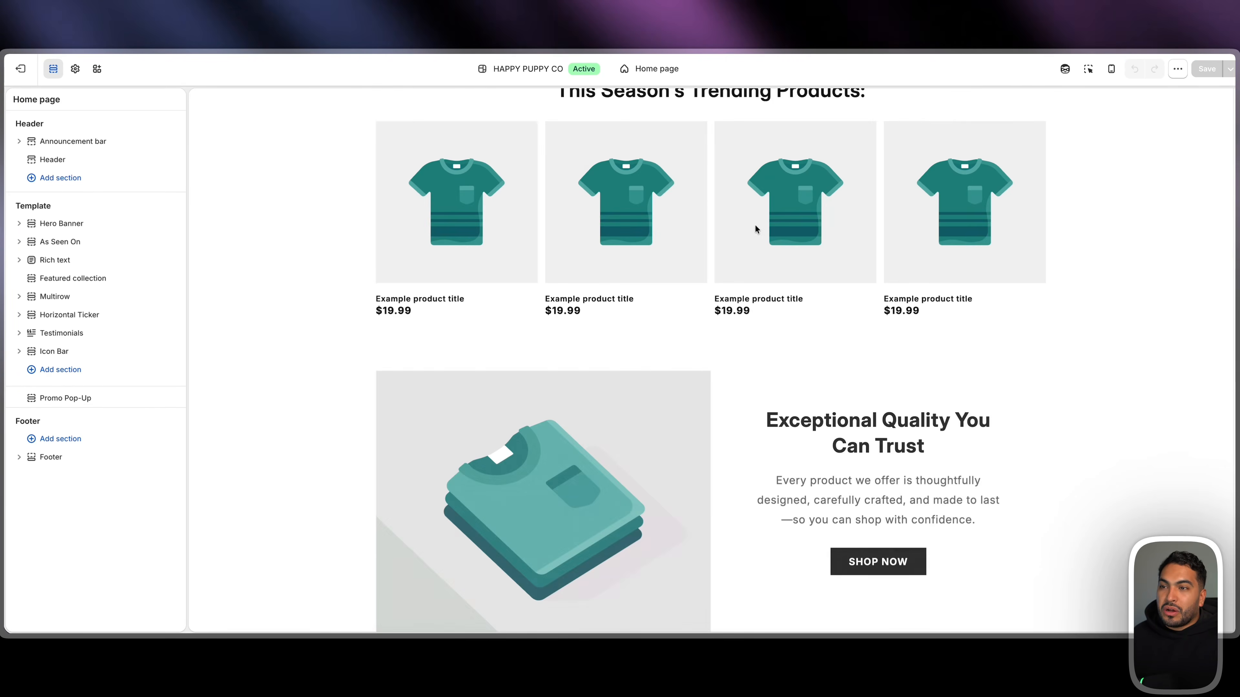
pyautogui.scroll(-8, 754, 225)
pyautogui.scroll(17, 754, 225)
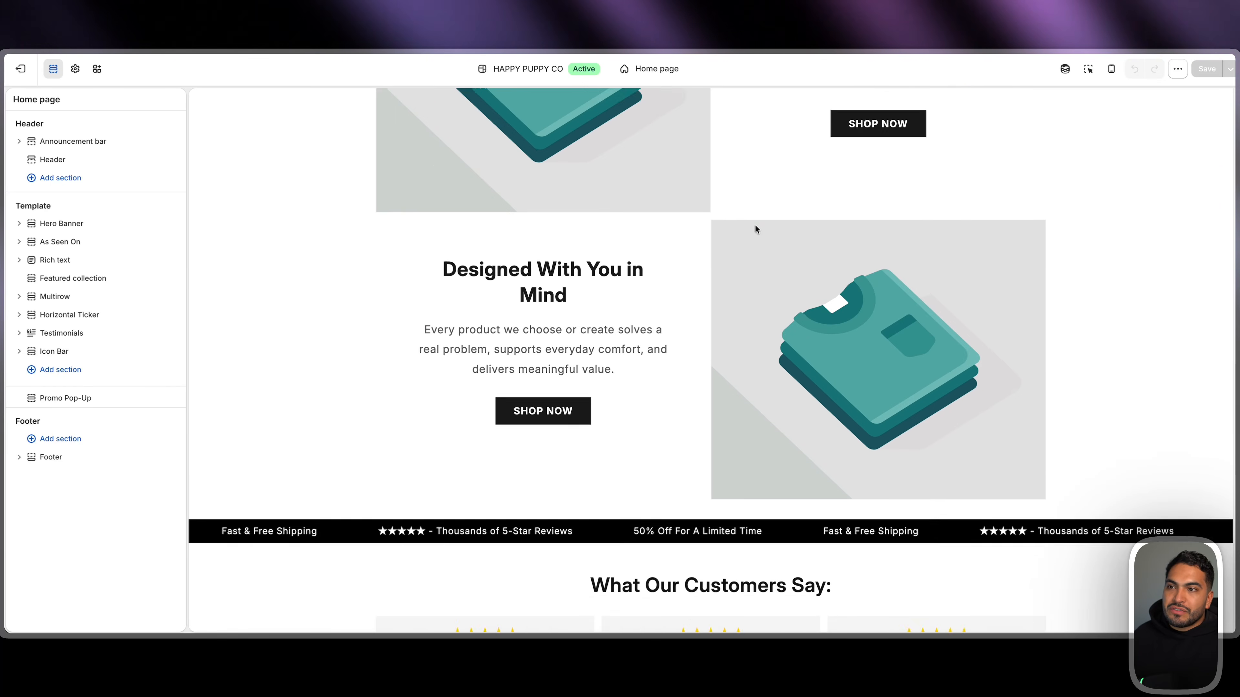
pyautogui.scroll(10, 754, 223)
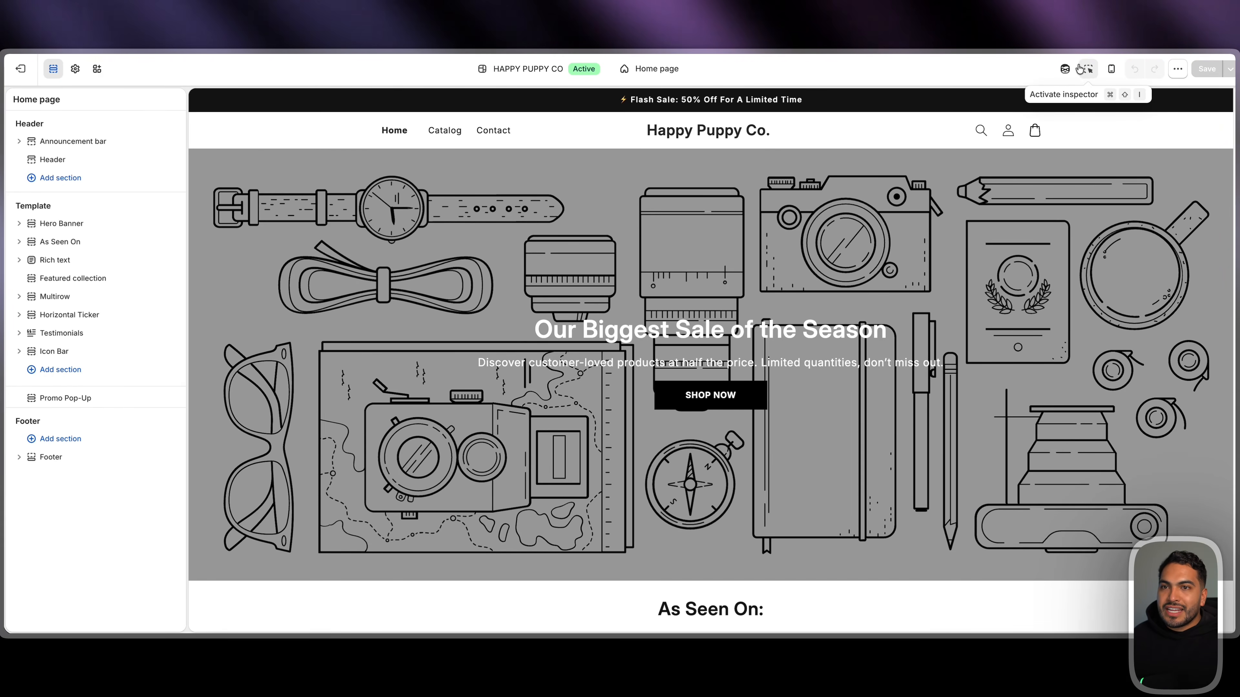
# Activate the inspector and set the Hero Banner's main image to a small brown dog photo from the free images, searching for "dogs"
pyautogui.click(1088, 71)
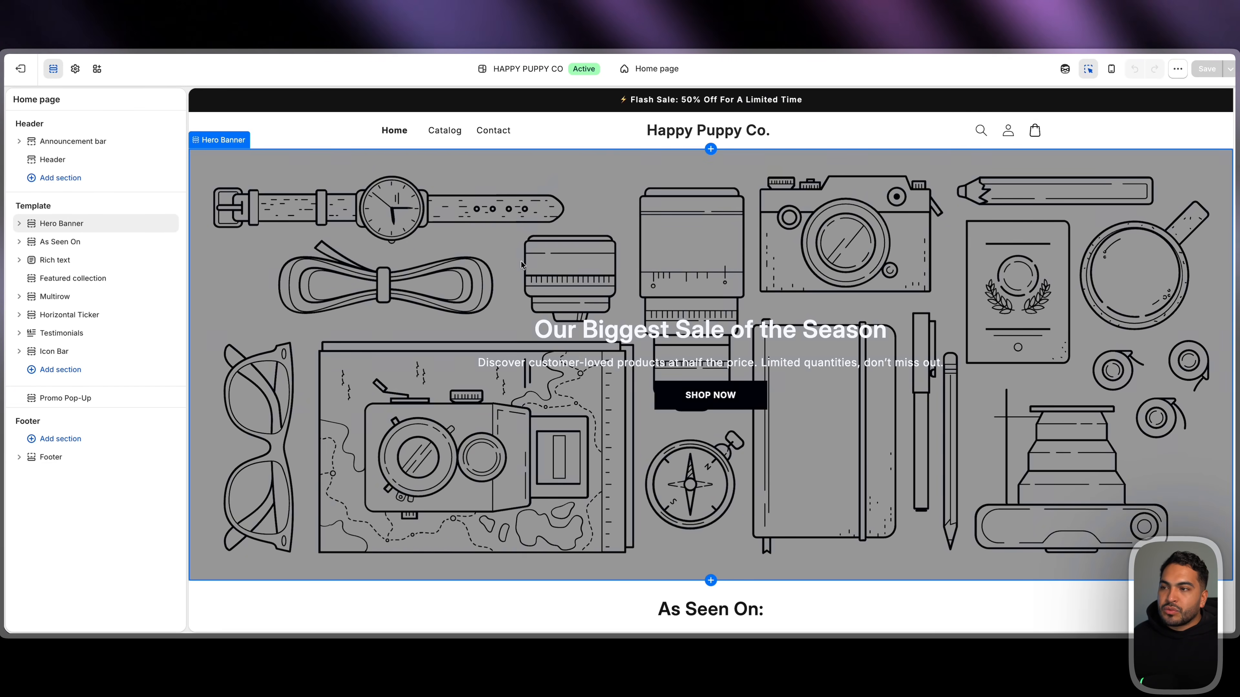
pyautogui.click(497, 297)
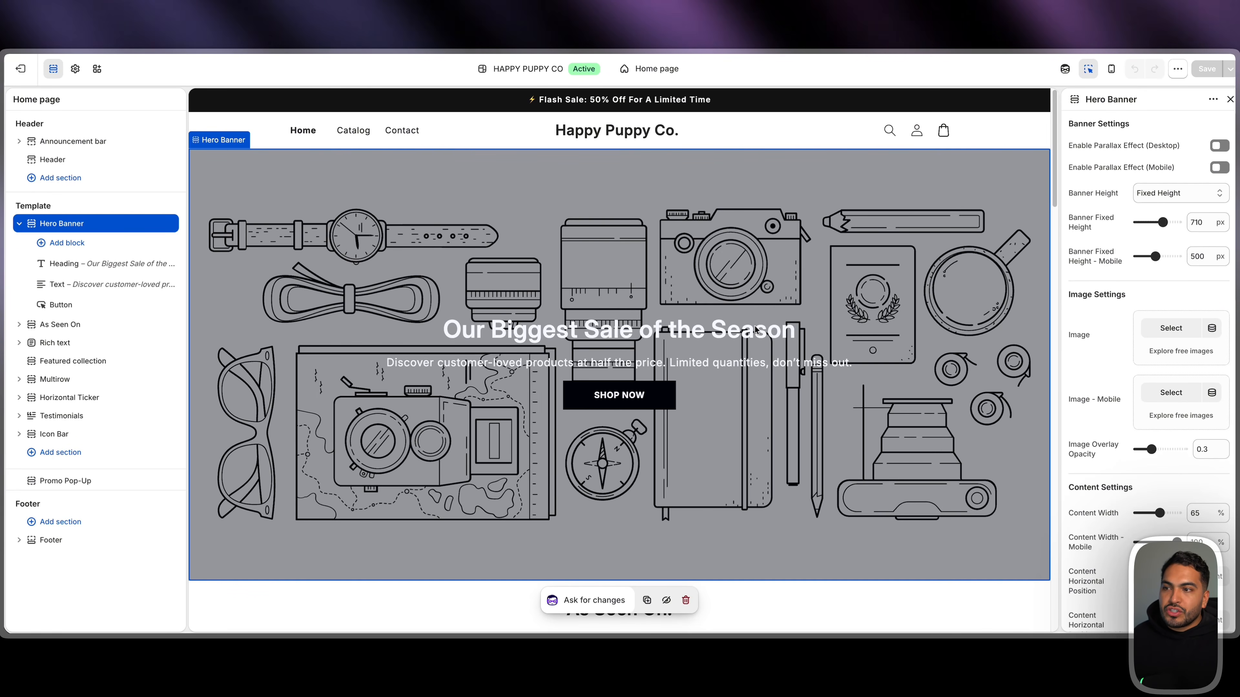
pyautogui.click(1186, 352)
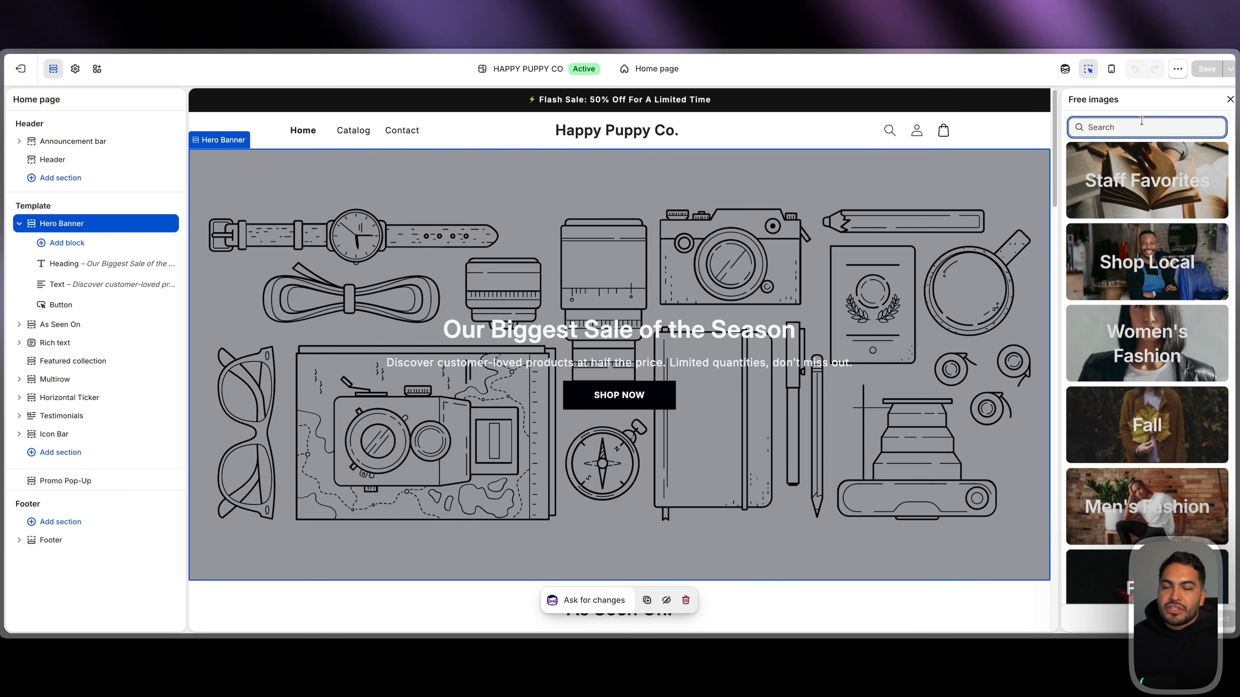
pyautogui.write('dogs')
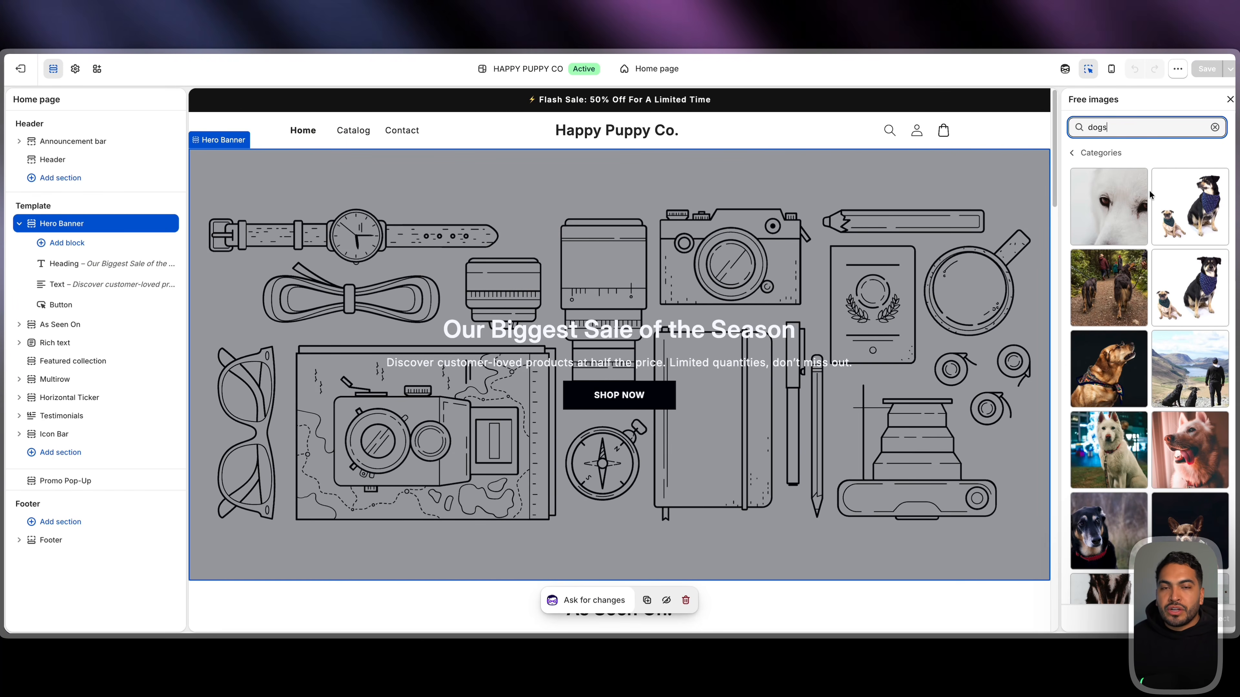
pyautogui.scroll(-10, 865, 251)
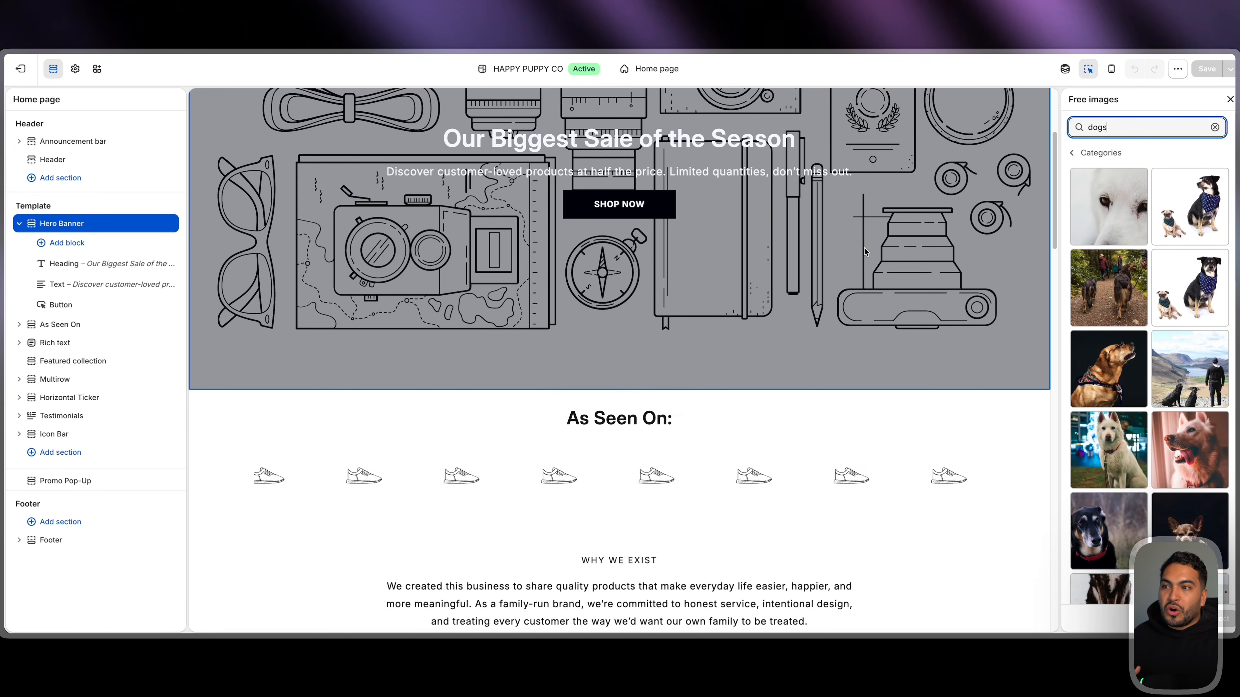
pyautogui.scroll(9, 864, 250)
pyautogui.scroll(2, 863, 251)
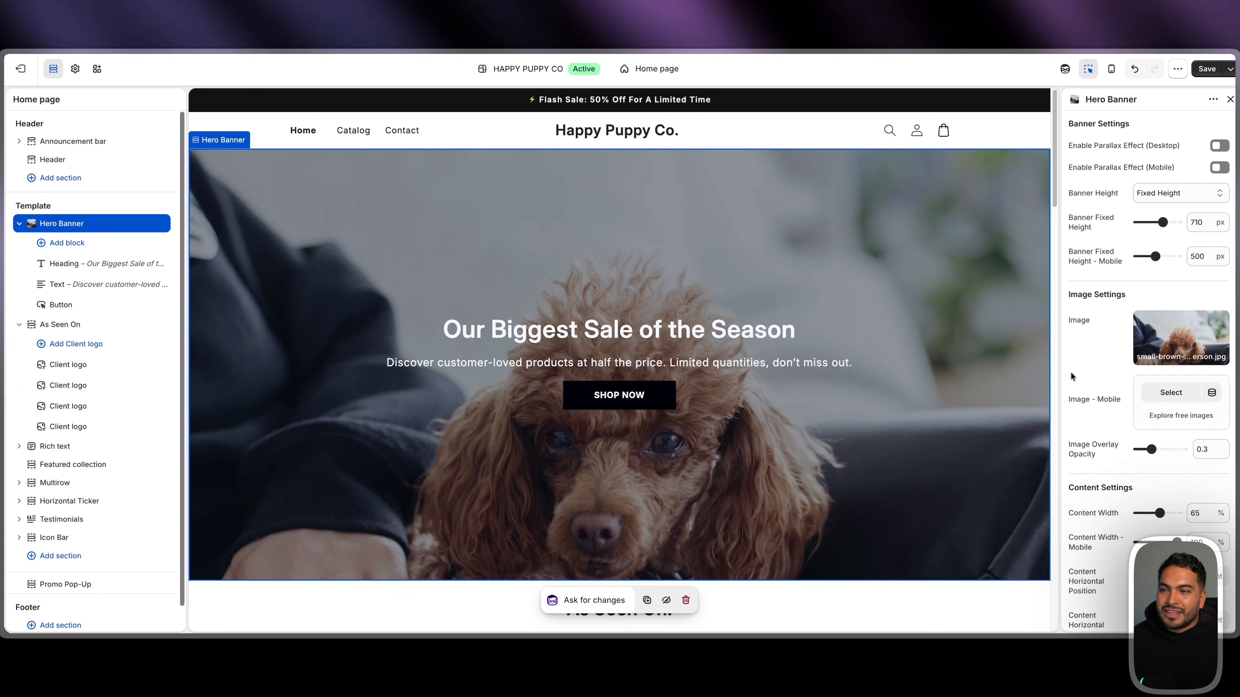
# Hide the As Seen On section on the home page
pyautogui.scroll(-8, 908, 372)
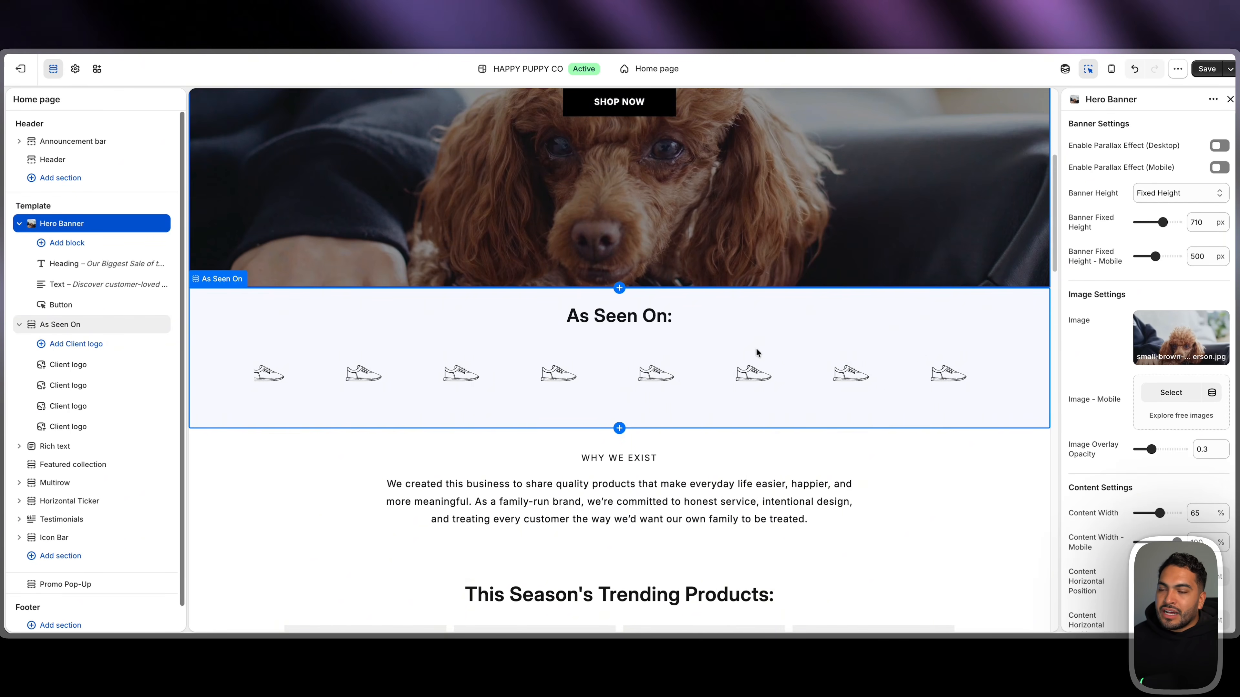
pyautogui.click(760, 337)
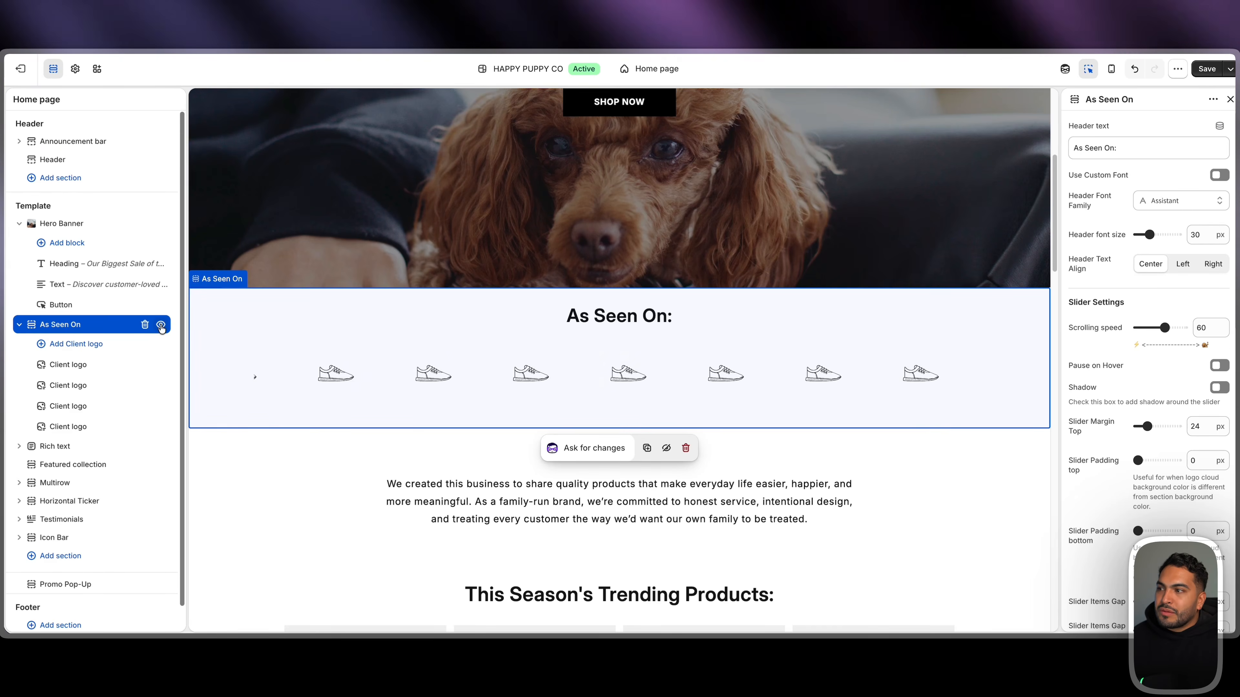
pyautogui.click(161, 326)
# Set the image of the "Exceptional Quality You Can Trust" row to the store photo of a woman with a golden retriever
pyautogui.scroll(-2, 888, 335)
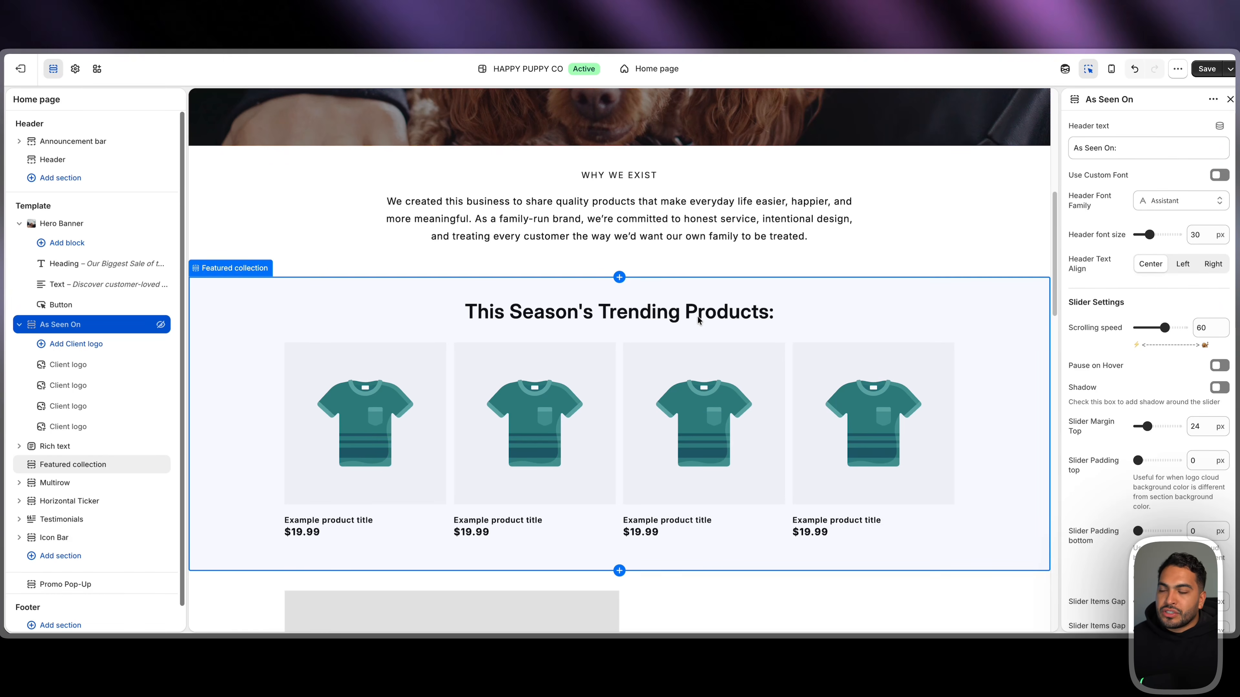
pyautogui.scroll(-10, 698, 320)
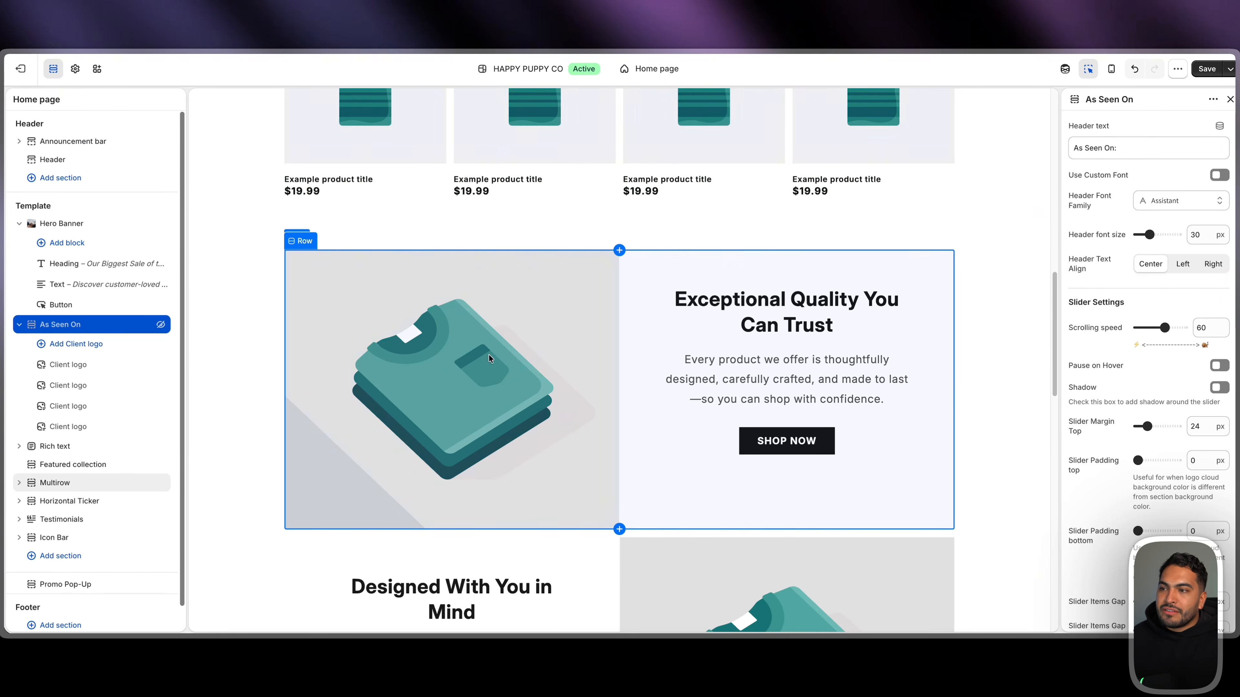
pyautogui.scroll(-4, 518, 343)
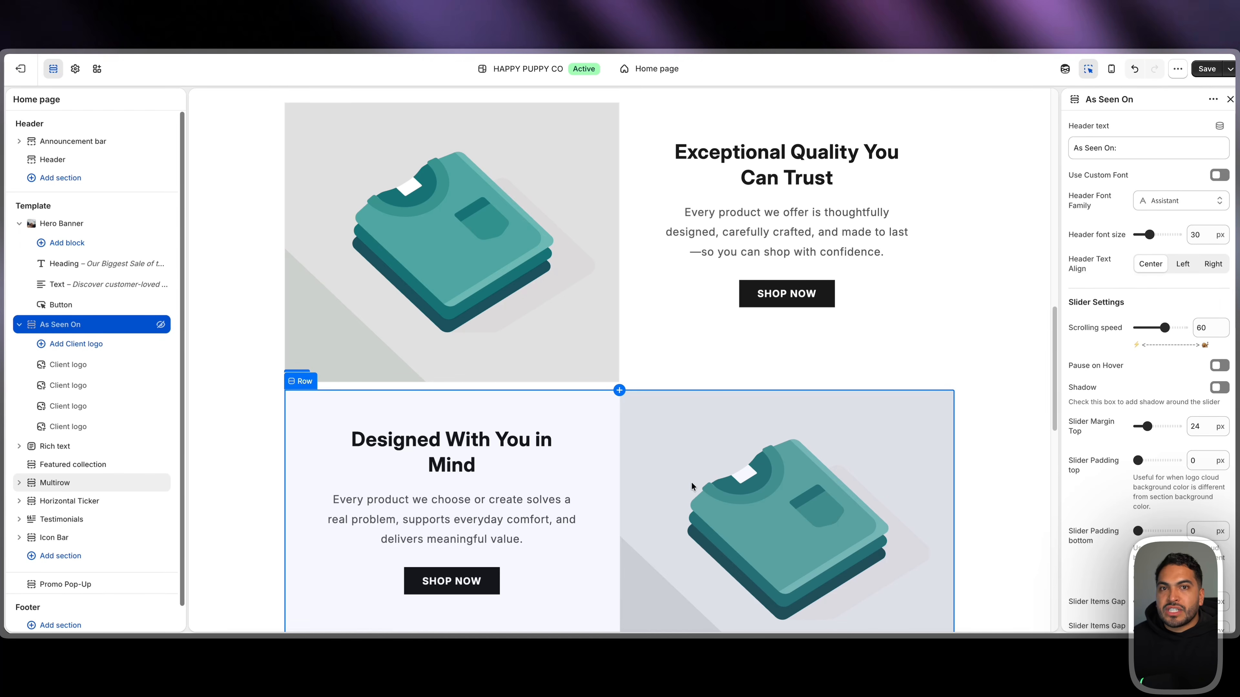
pyautogui.click(519, 280)
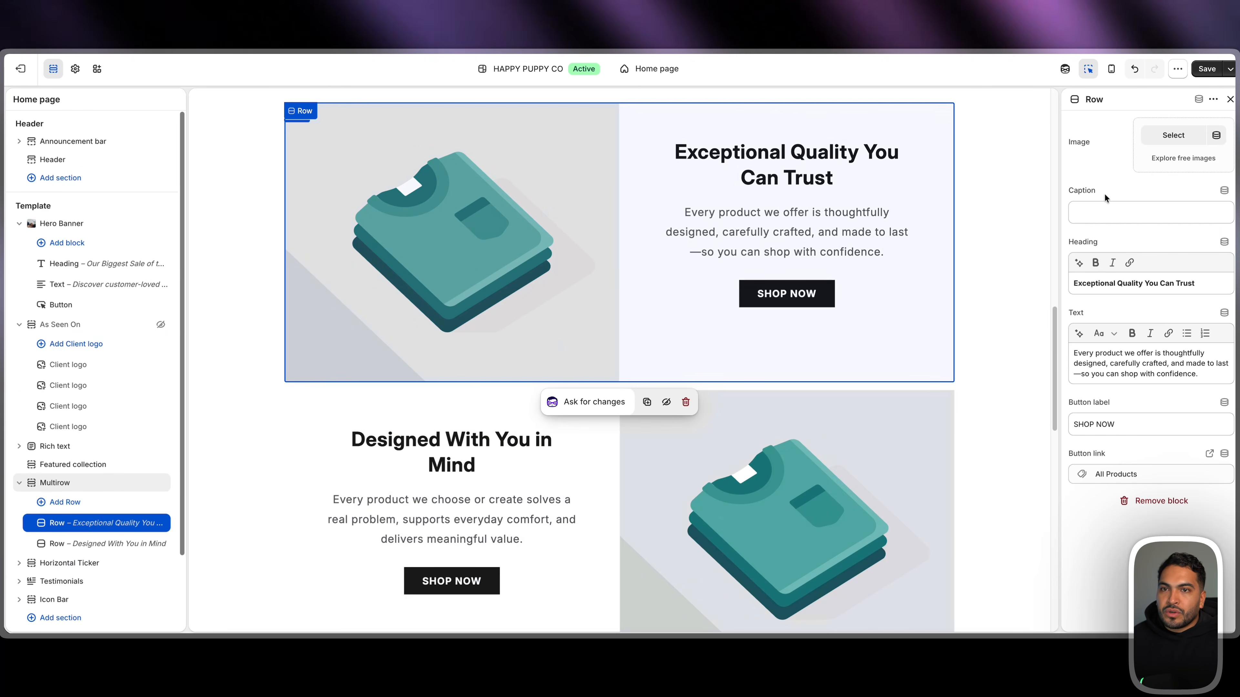
pyautogui.click(1172, 135)
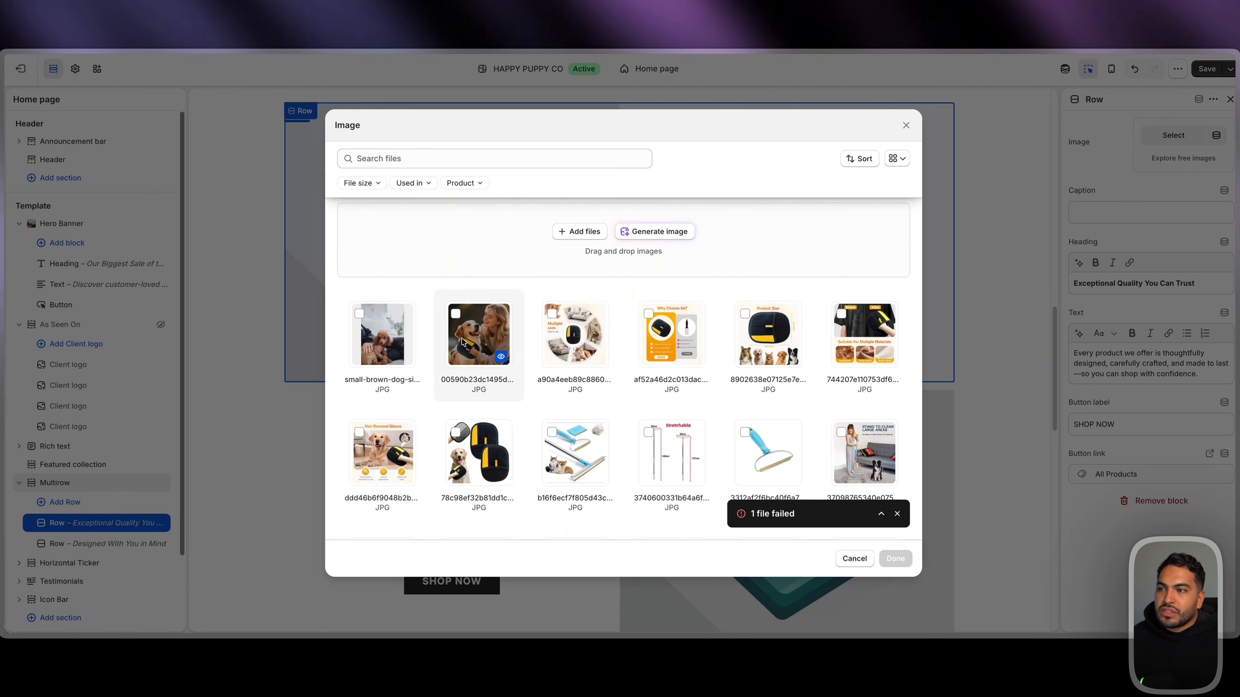
pyautogui.click(478, 330)
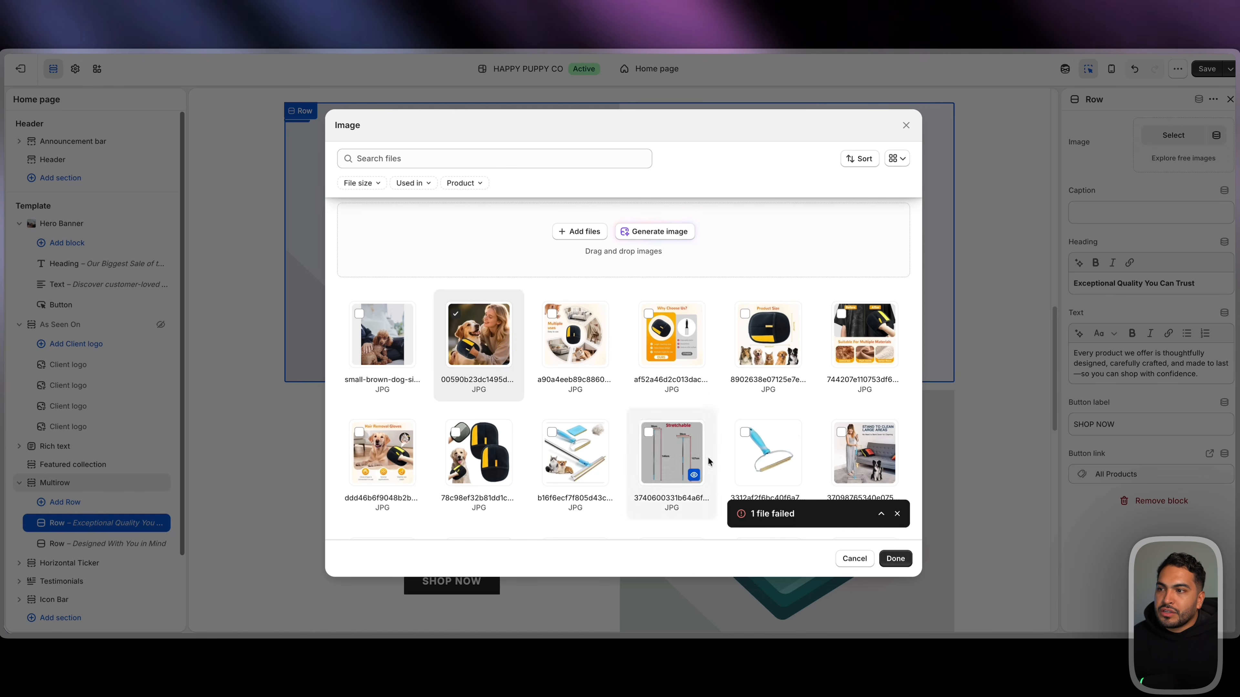
pyautogui.click(895, 558)
# Set the image of the "Designed With You in Mind" row to the store photo of the blue-handled rake on a rug
pyautogui.scroll(-2, 728, 418)
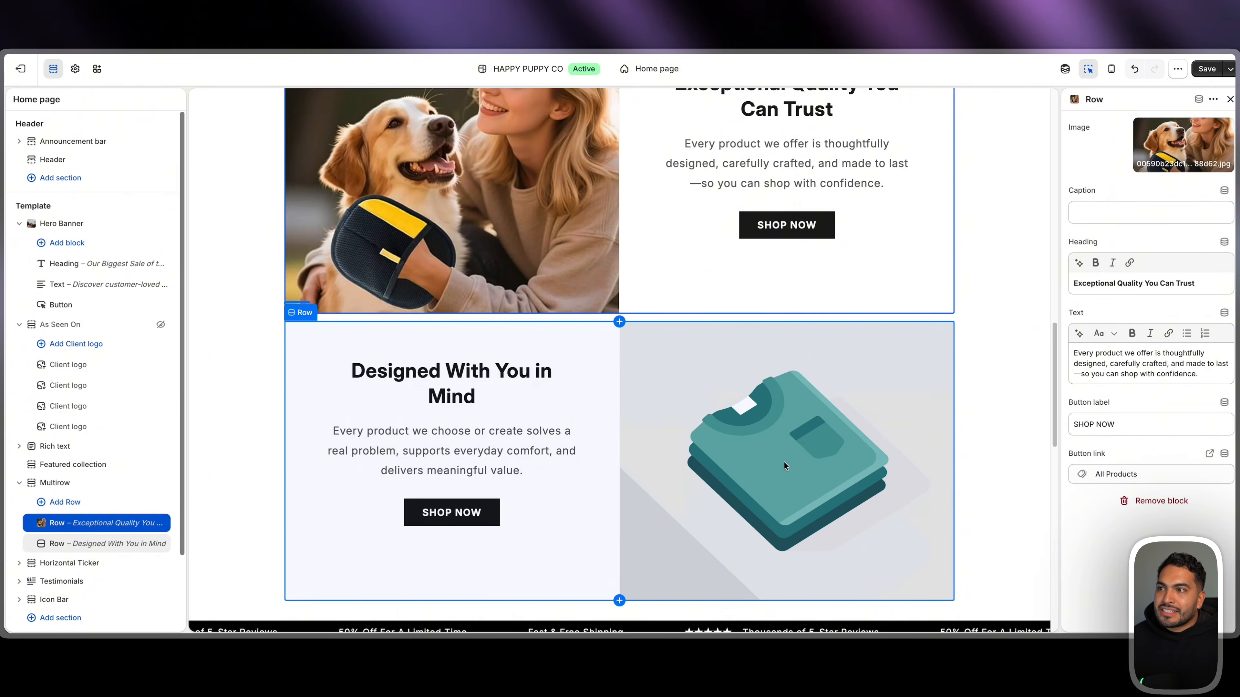
pyautogui.click(781, 462)
pyautogui.scroll(-2, 780, 463)
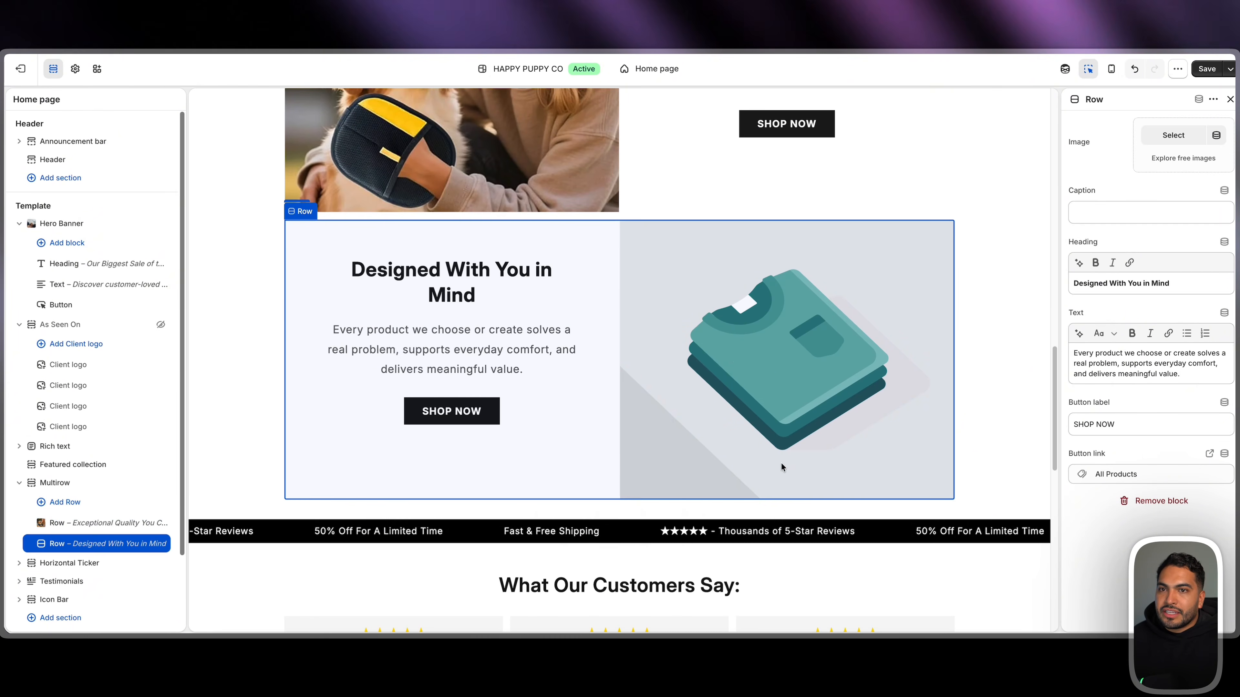
pyautogui.click(1172, 134)
pyautogui.scroll(-5, 605, 431)
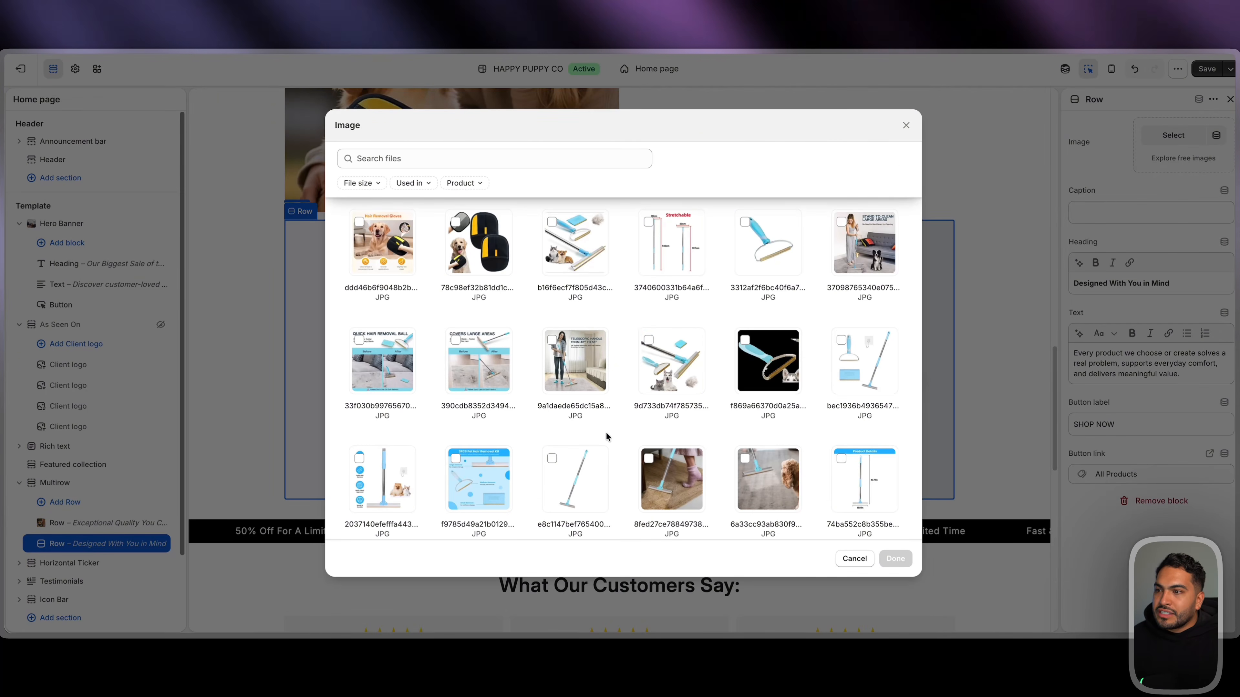
pyautogui.click(681, 493)
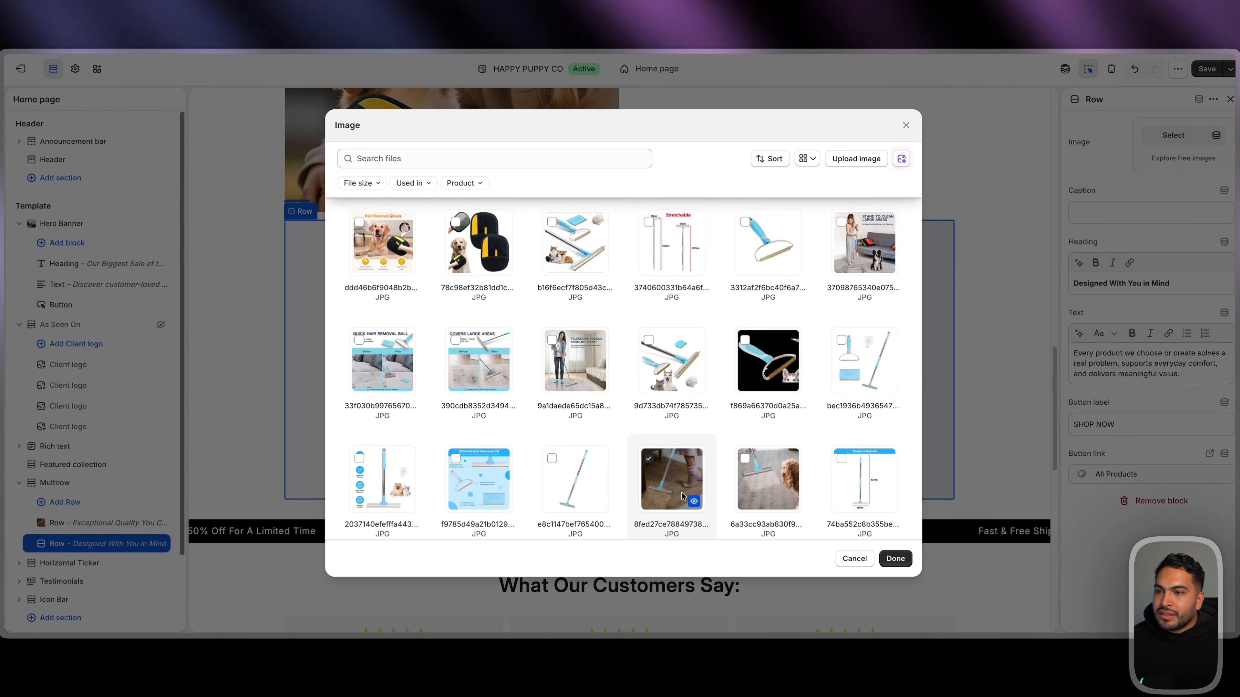
pyautogui.click(896, 559)
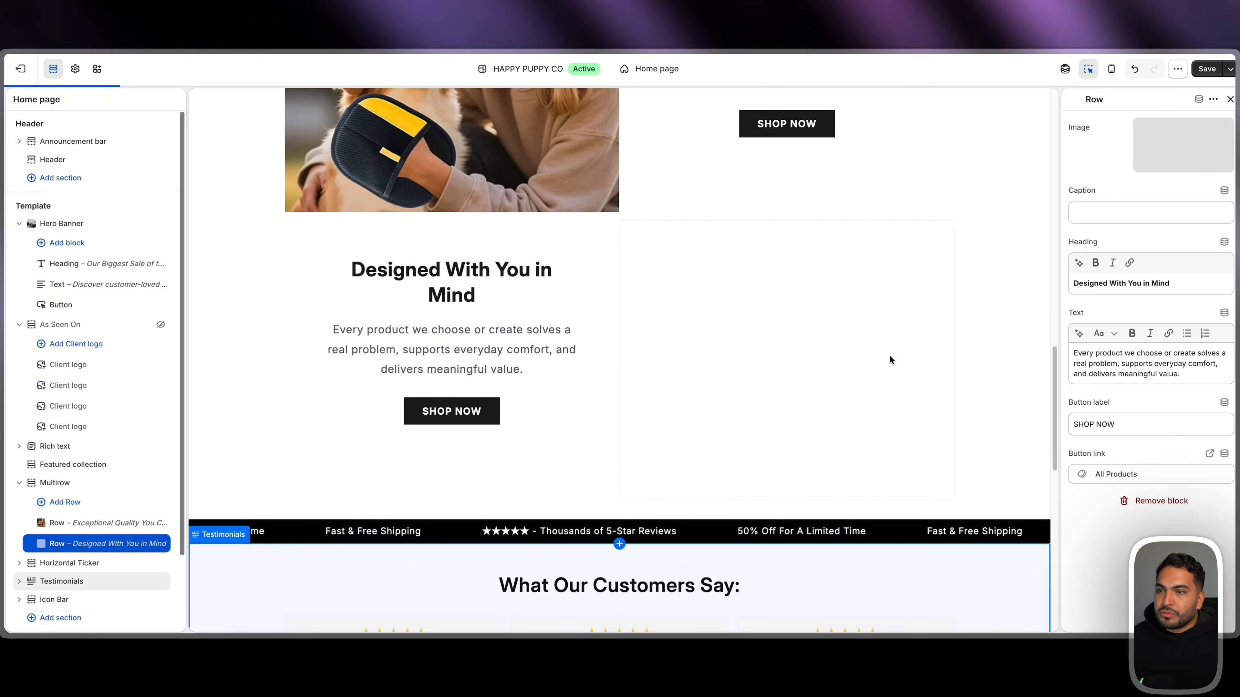
# Review the home page's text, from the Why We Exist message and product rows to the testimonials, promises and footer
pyautogui.scroll(-5, 1024, 364)
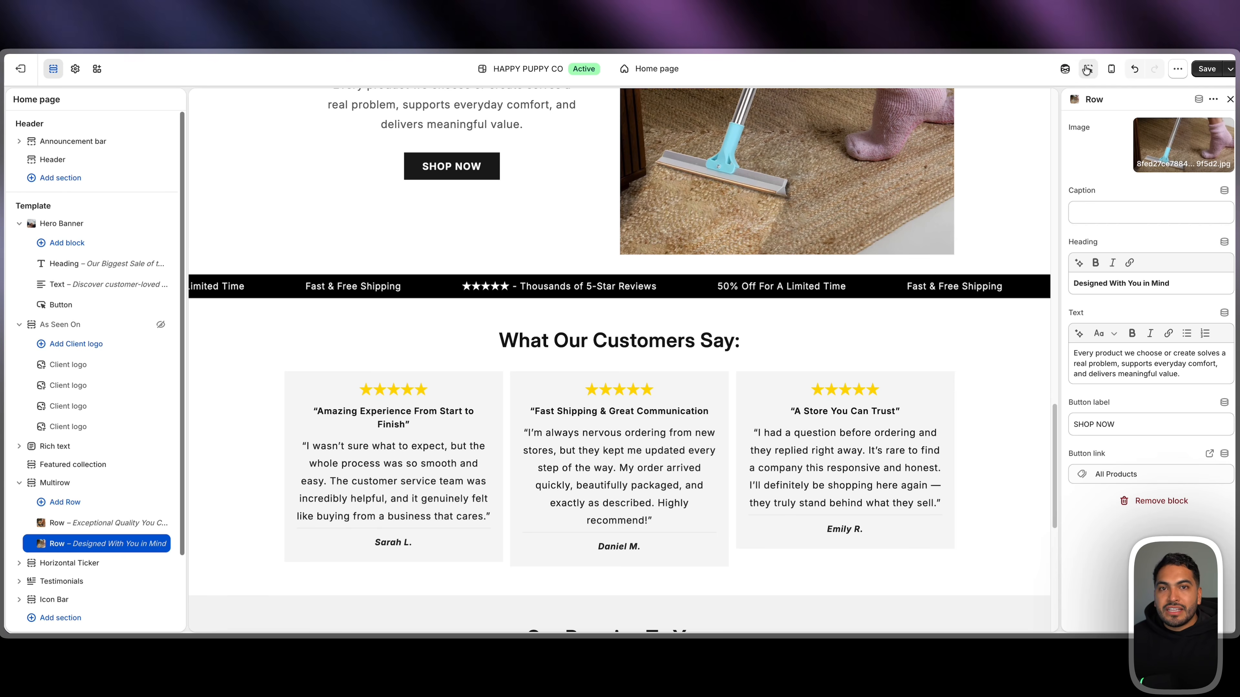
pyautogui.scroll(15, 581, 335)
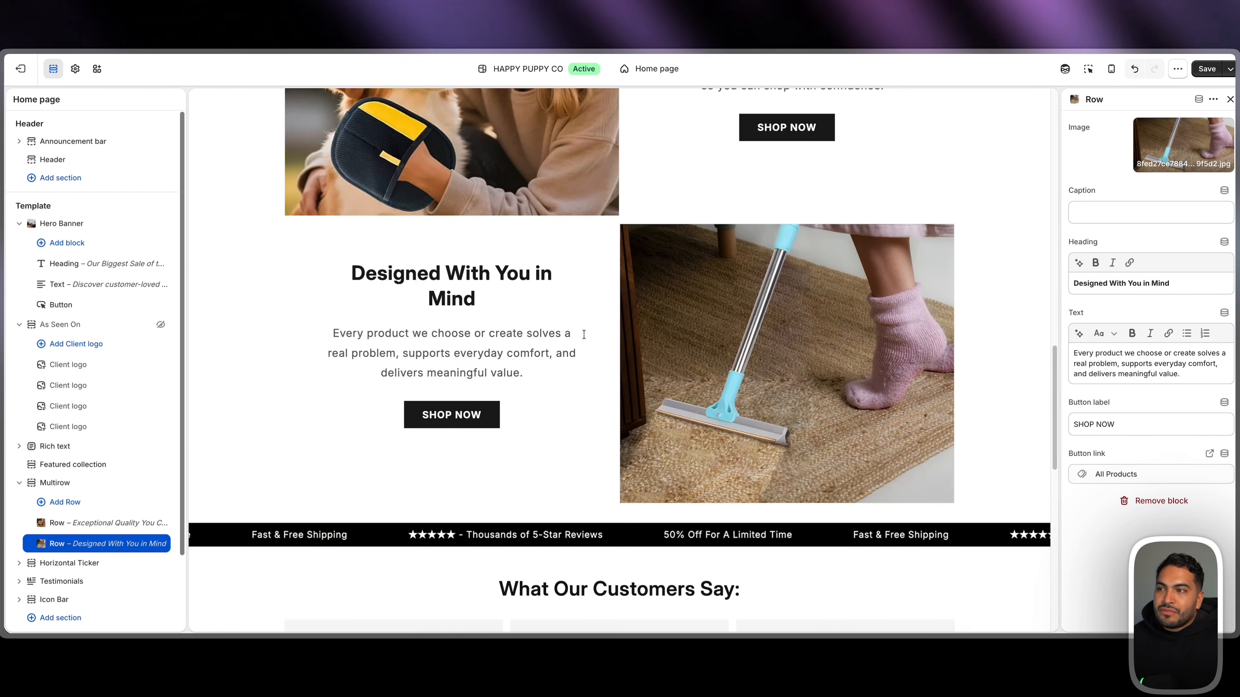
pyautogui.scroll(5, 583, 335)
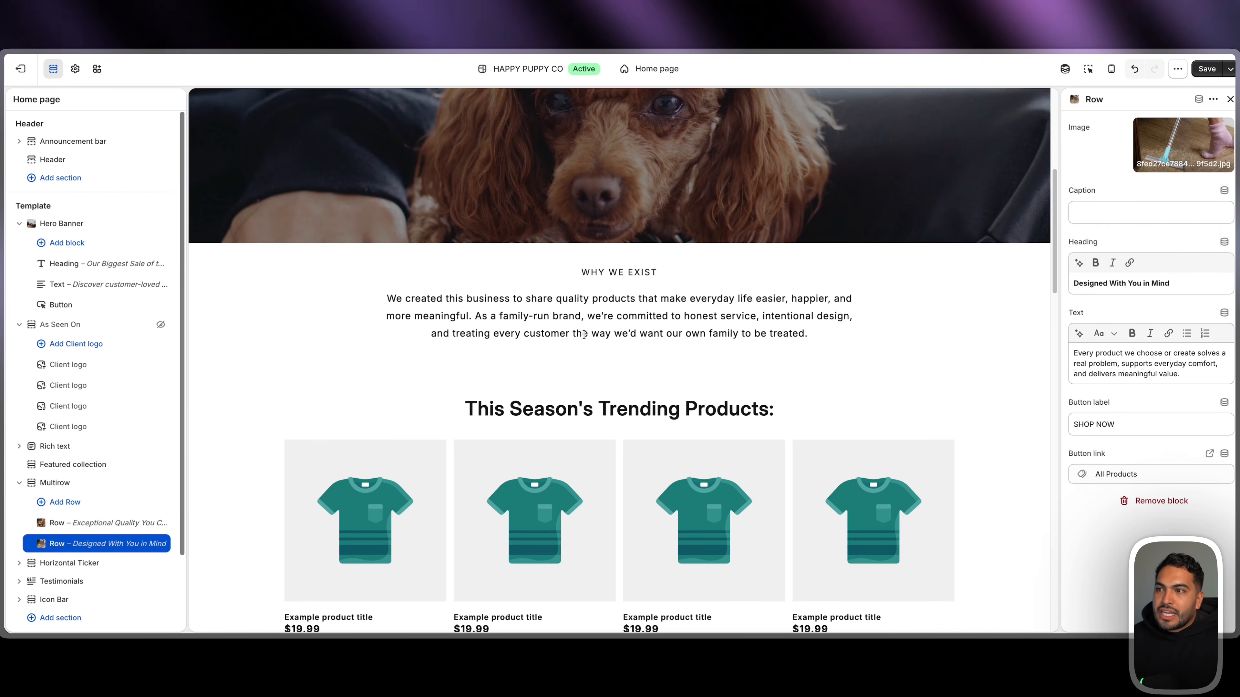
pyautogui.scroll(1, 523, 314)
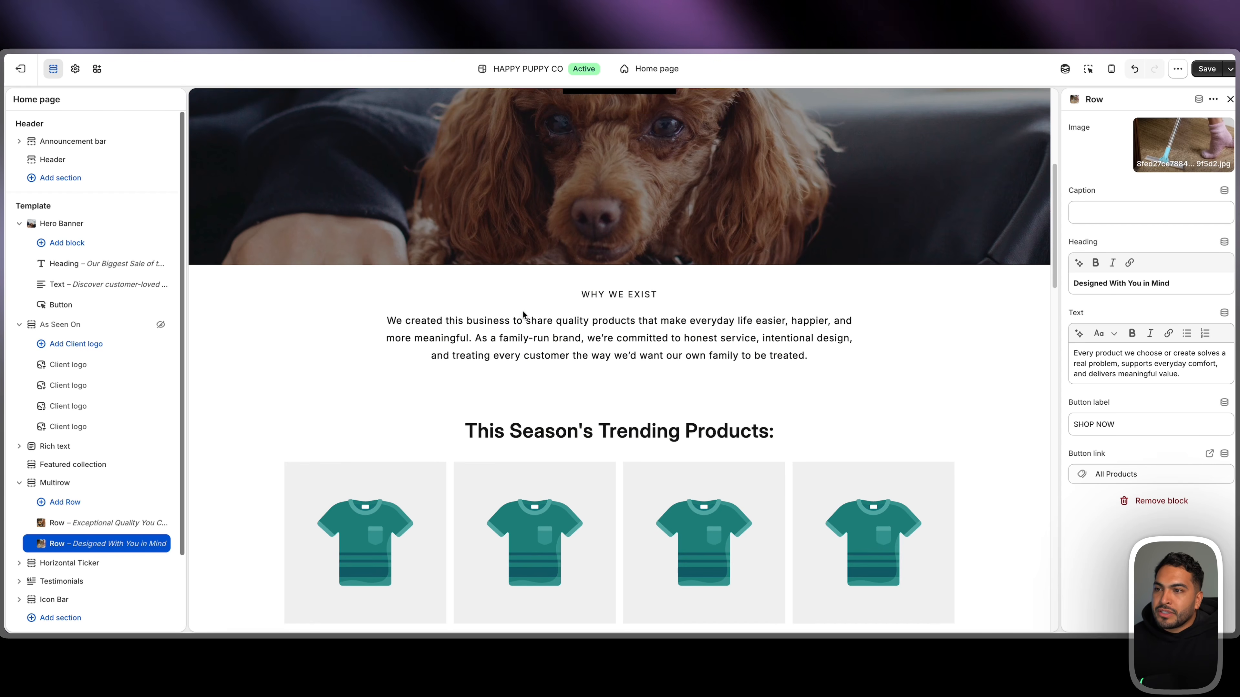
pyautogui.moveTo(483, 322); pyautogui.dragTo(814, 322)
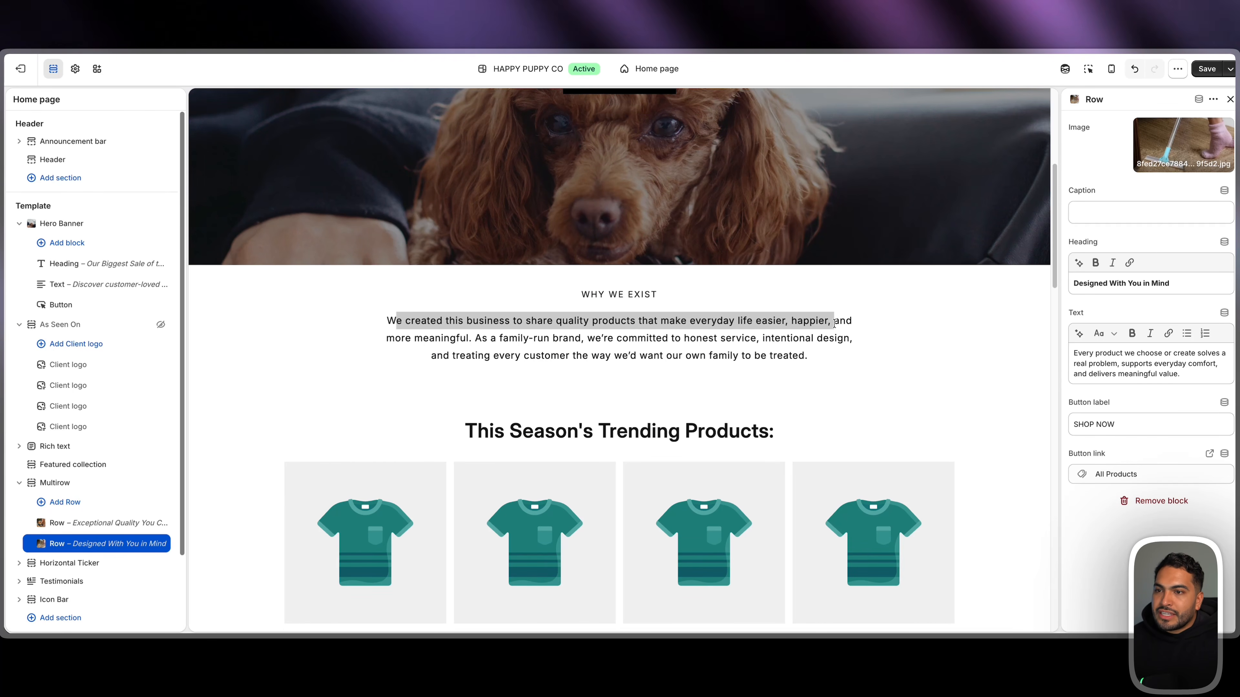
pyautogui.scroll(-10, 603, 343)
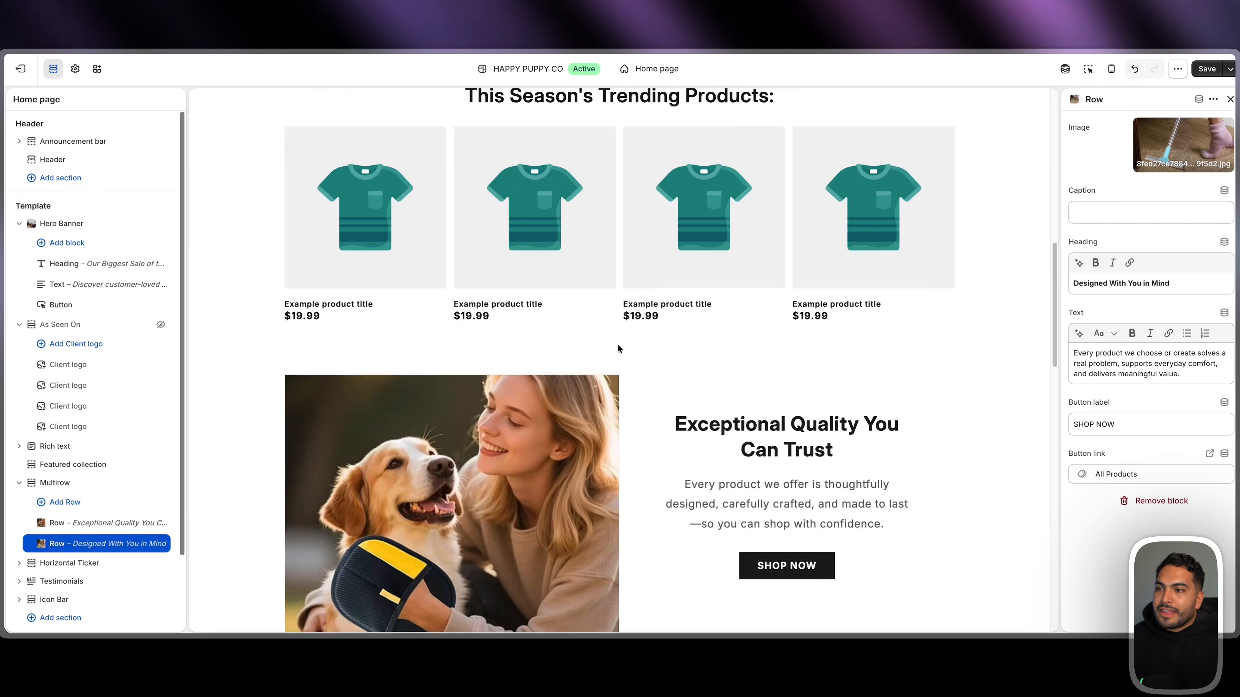
pyautogui.moveTo(676, 188); pyautogui.dragTo(872, 233)
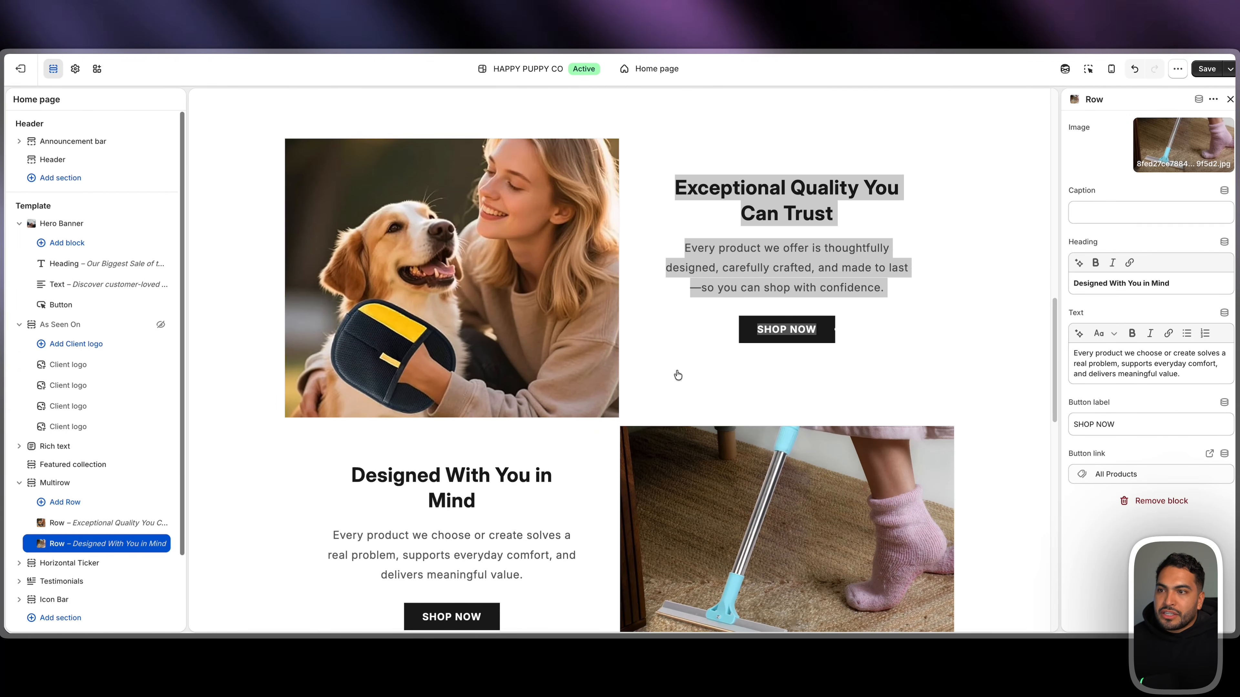
pyautogui.scroll(-2, 677, 375)
pyautogui.moveTo(352, 393); pyautogui.dragTo(532, 413)
pyautogui.scroll(-10, 532, 413)
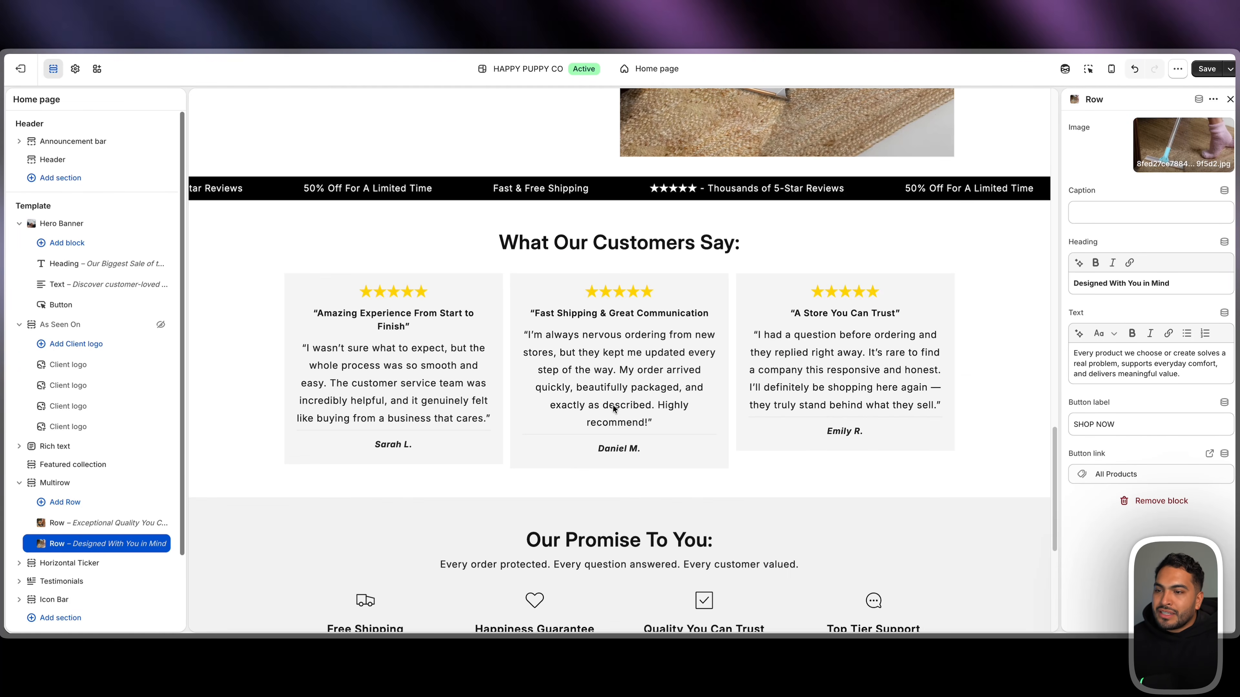
pyautogui.scroll(1, 678, 324)
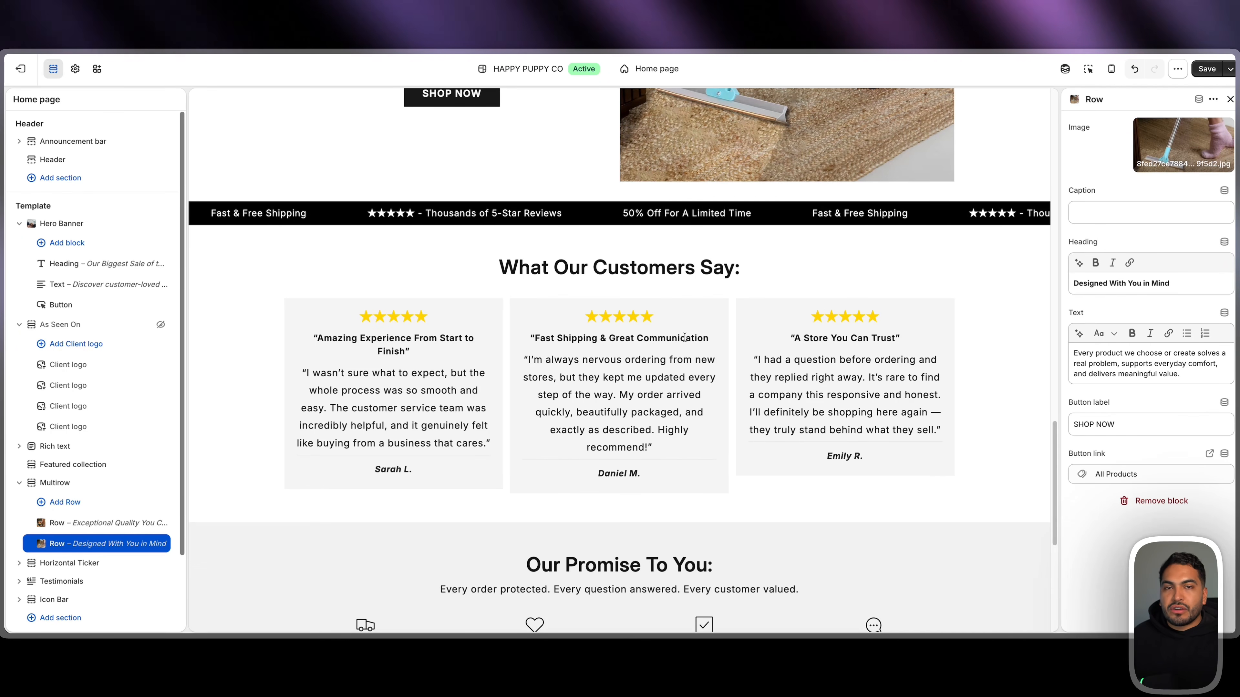
pyautogui.scroll(-5, 684, 337)
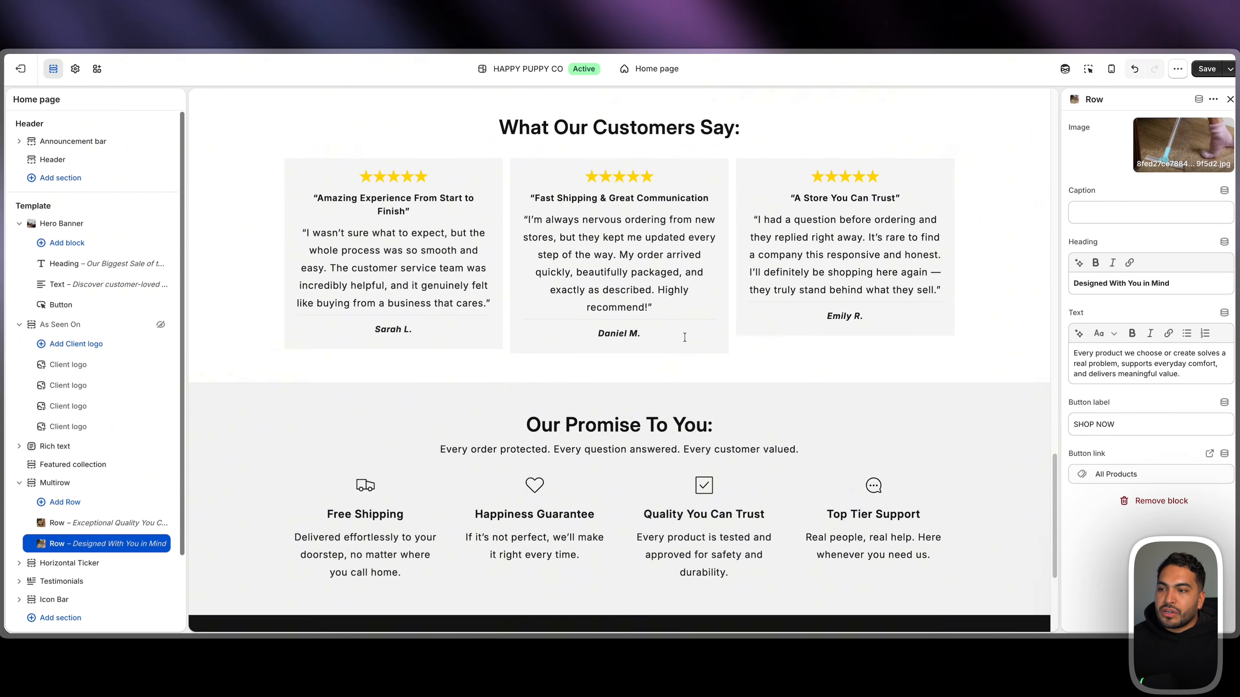
pyautogui.scroll(-7, 685, 337)
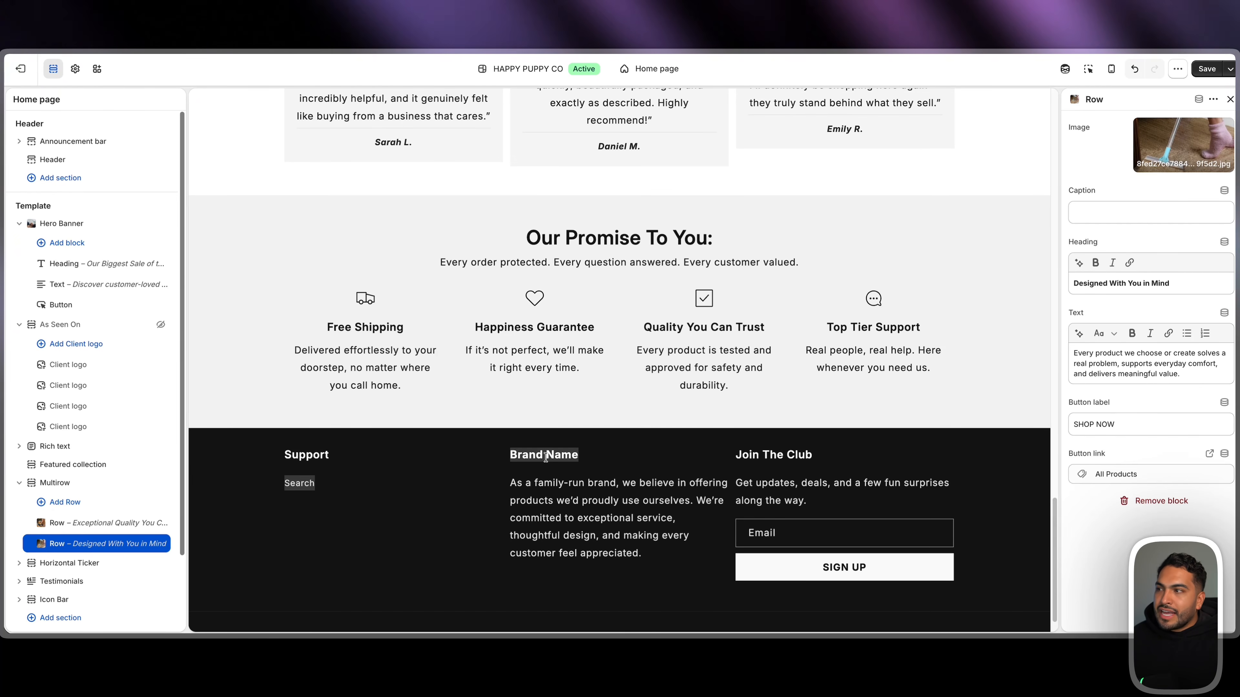
# Set the brand information headline in the theme settings to "Happy Puppy Co." and save the theme
pyautogui.click(75, 68)
pyautogui.scroll(-5, 73, 420)
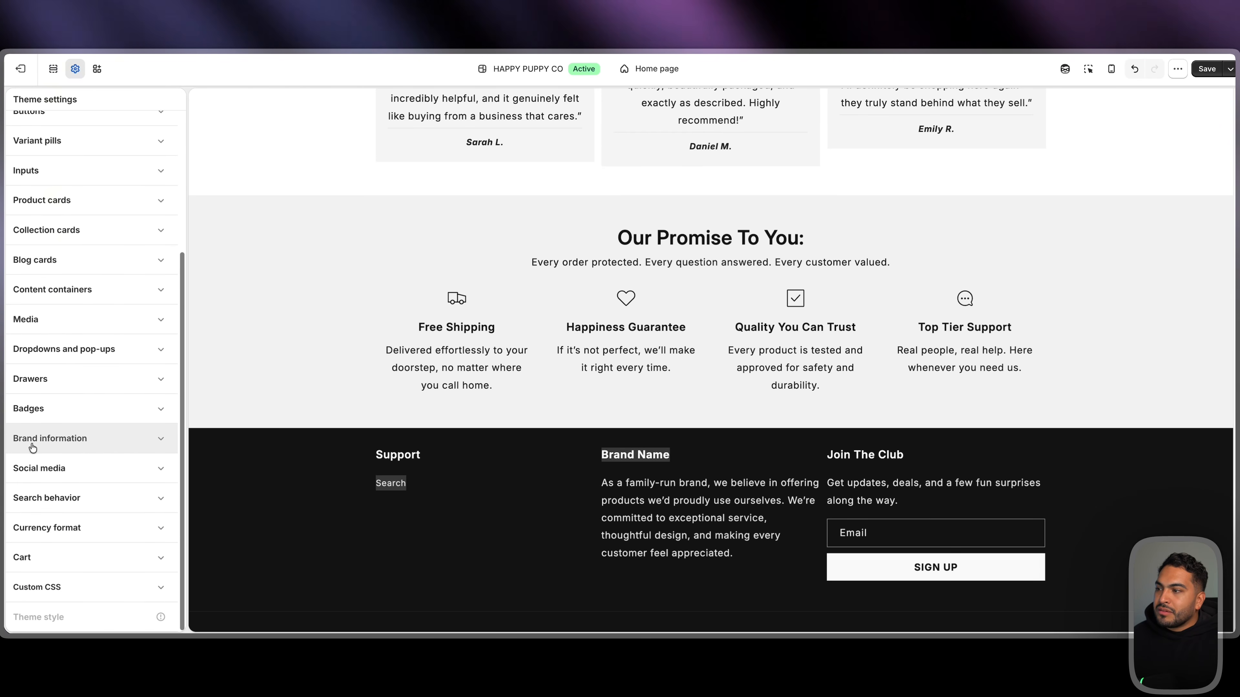
pyautogui.click(78, 439)
pyautogui.scroll(-3, 78, 440)
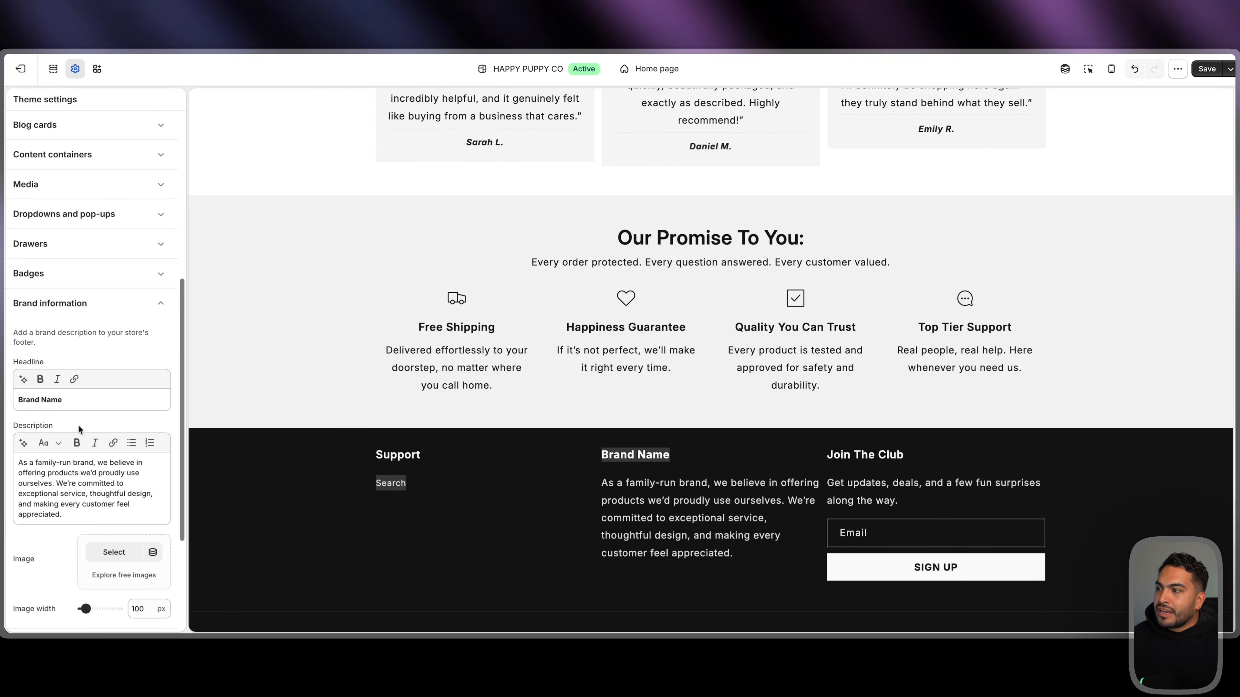
pyautogui.moveTo(66, 399); pyautogui.dragTo(6, 400)
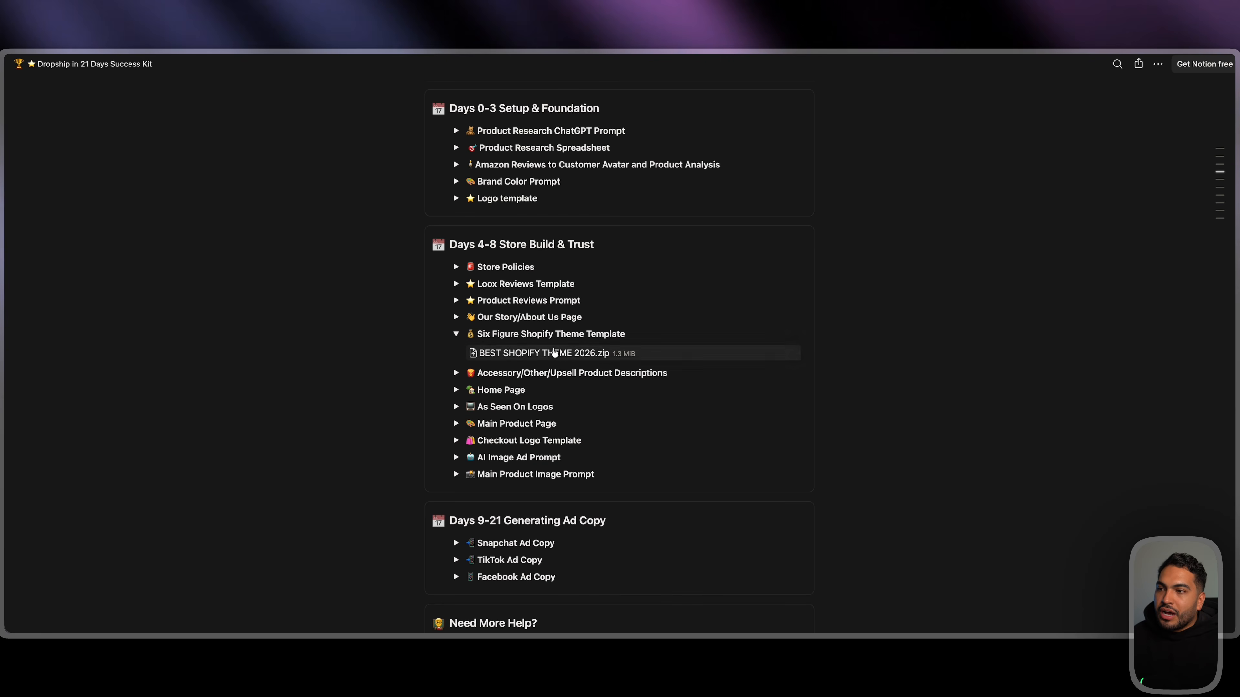
# Switch to the Dropship in 21 Days Success Kit in Notion, collapse the theme template entry and expand Home Page
pyautogui.click(455, 333)
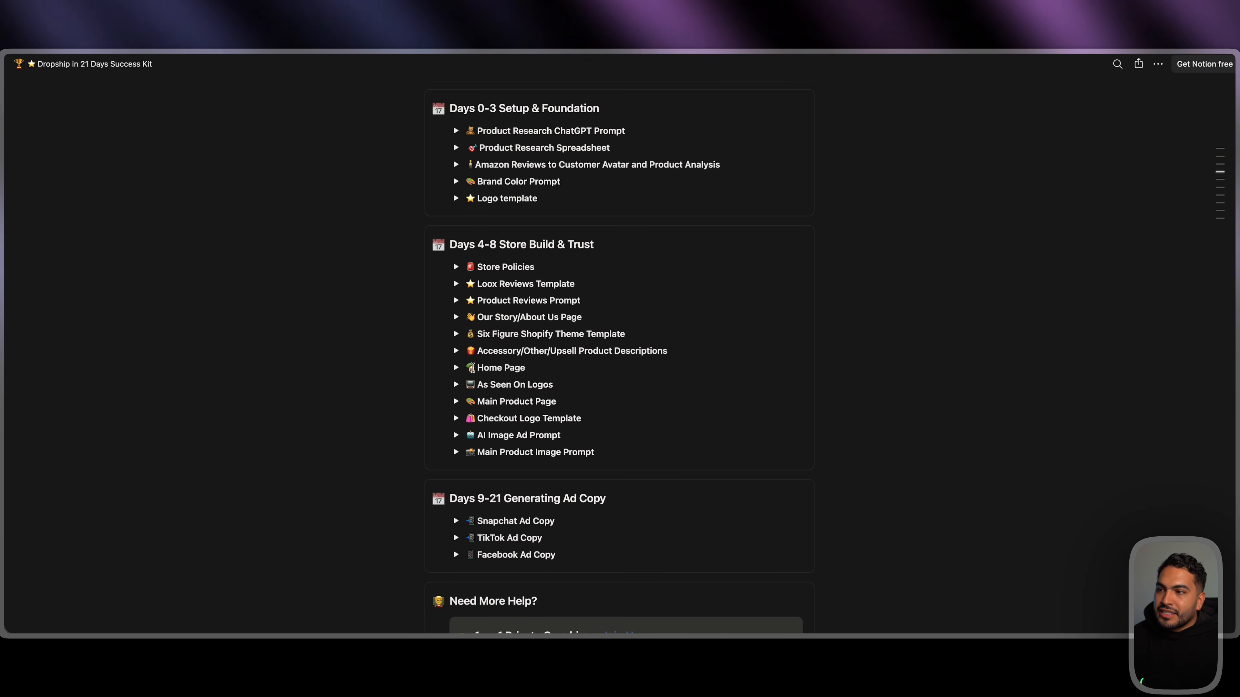
pyautogui.click(455, 368)
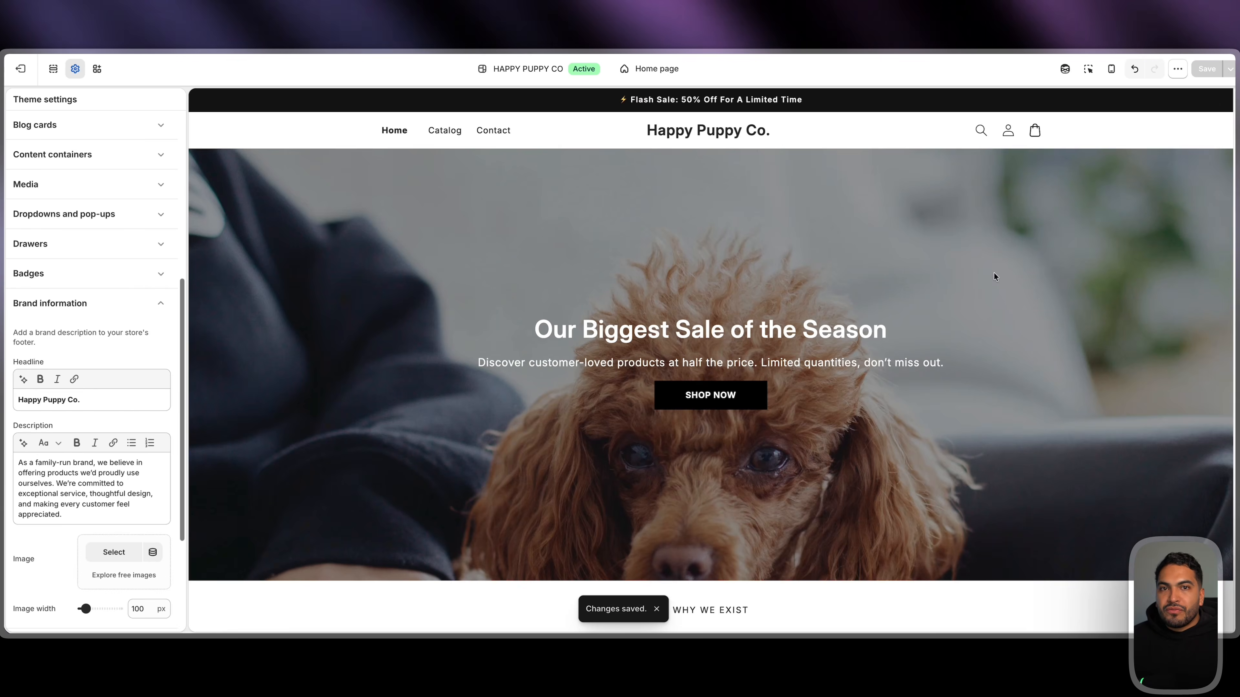
# Switch back to the Shopify theme editor and check the home page preview, including the trending products section
pyautogui.scroll(-5, 993, 272)
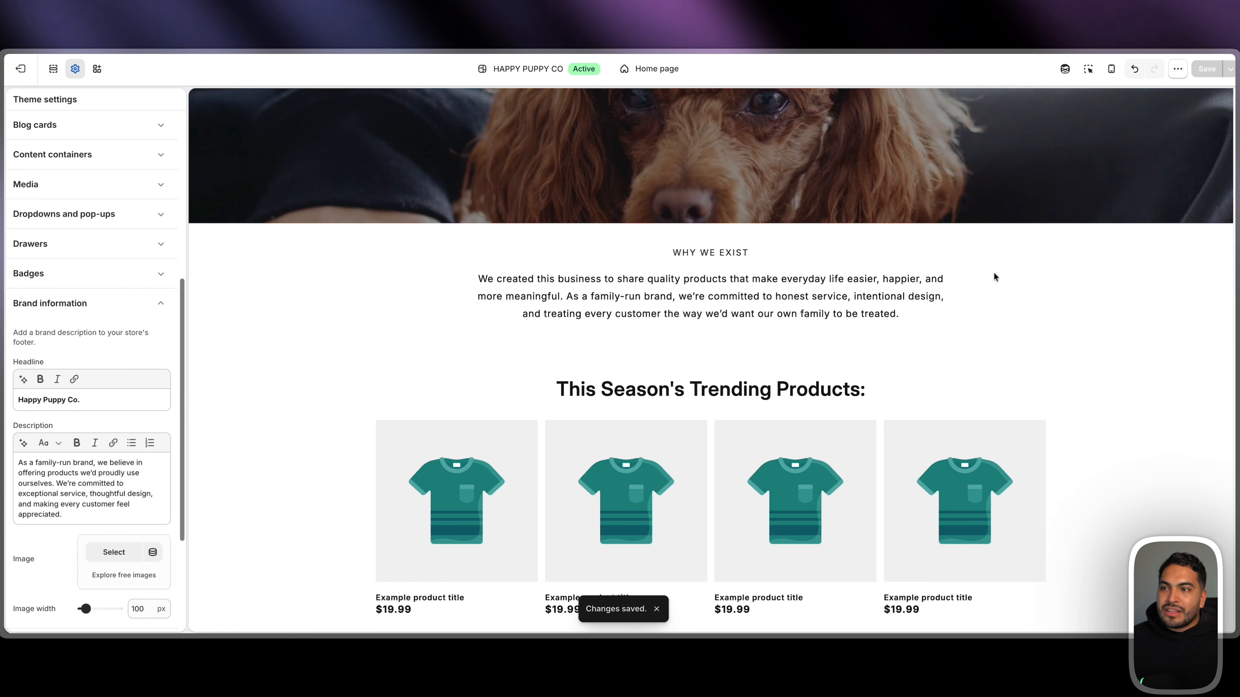
pyautogui.scroll(-15, 993, 276)
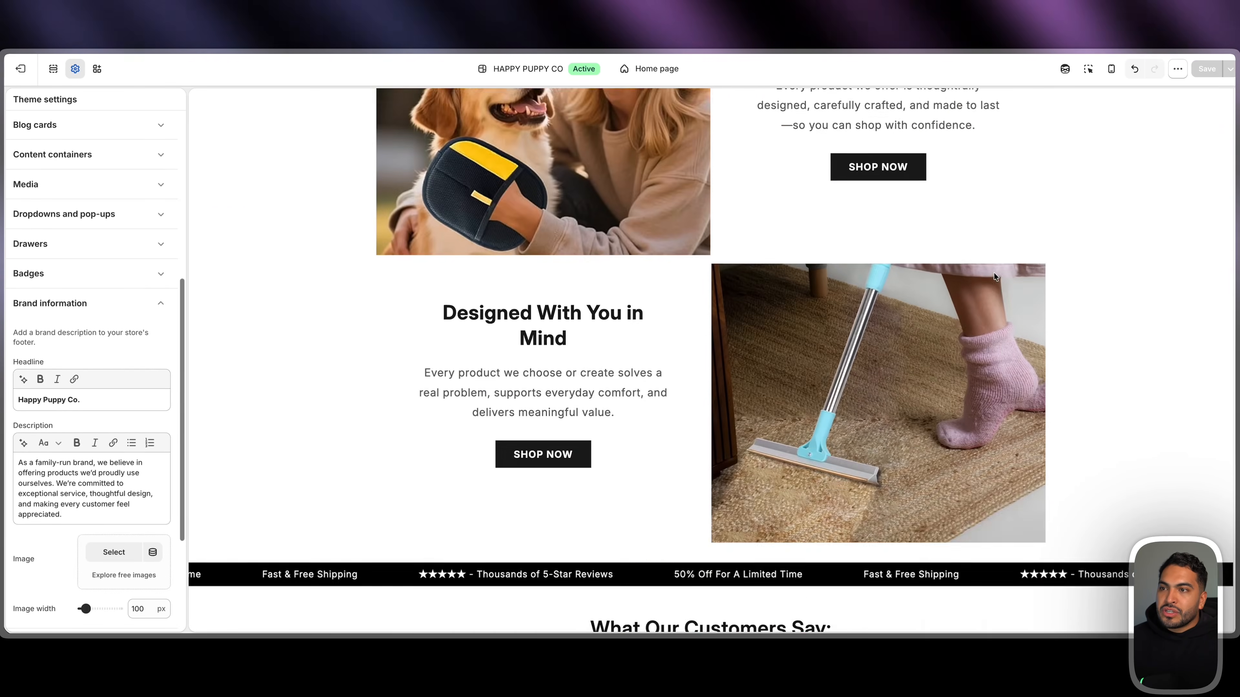
pyautogui.scroll(20, 994, 273)
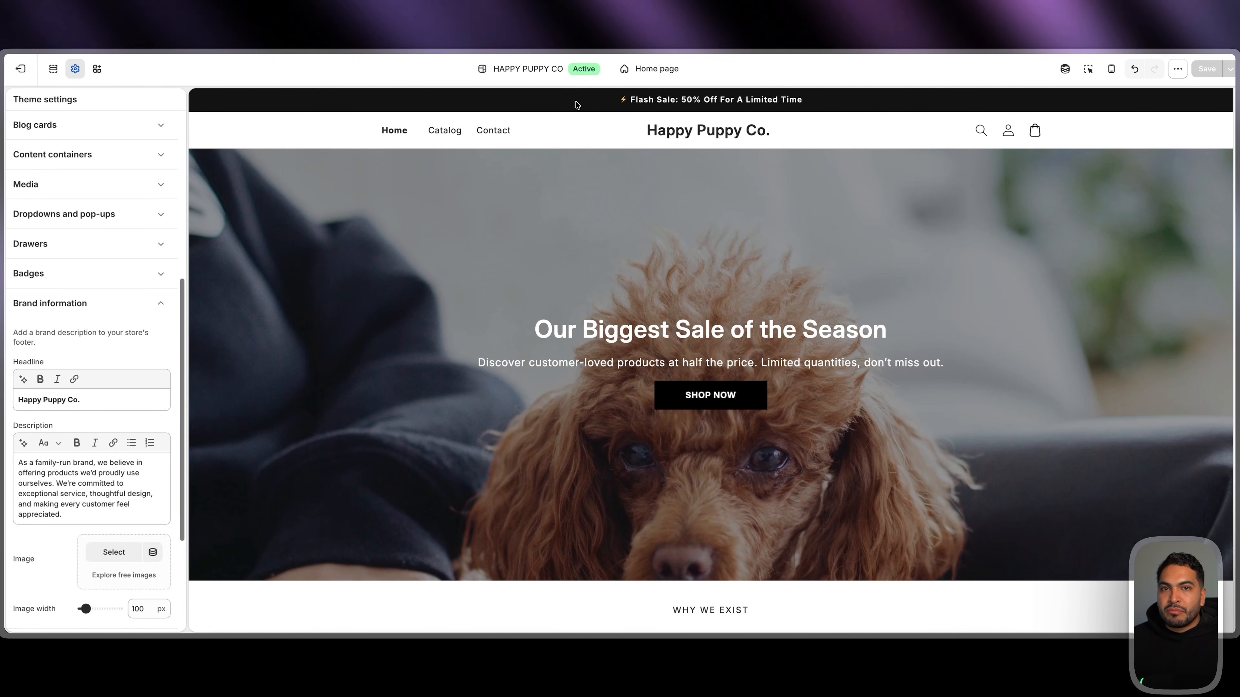
pyautogui.scroll(-8, 577, 105)
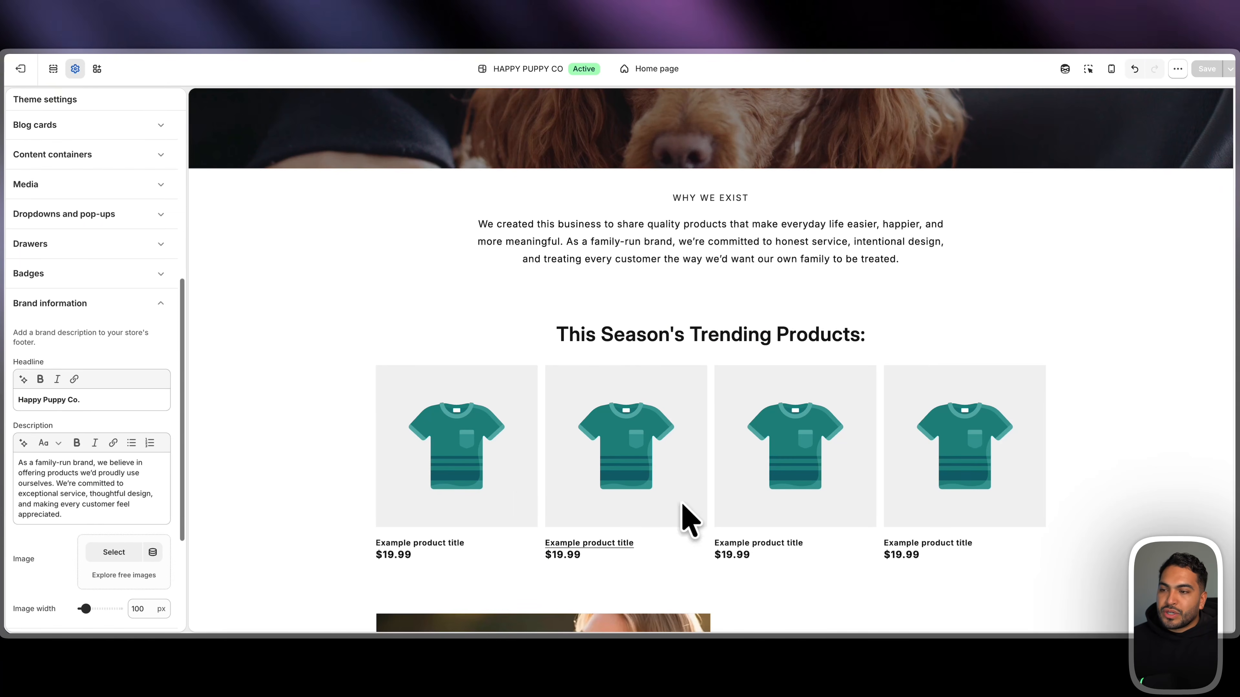
pyautogui.moveTo(520, 318); pyautogui.dragTo(1051, 518)
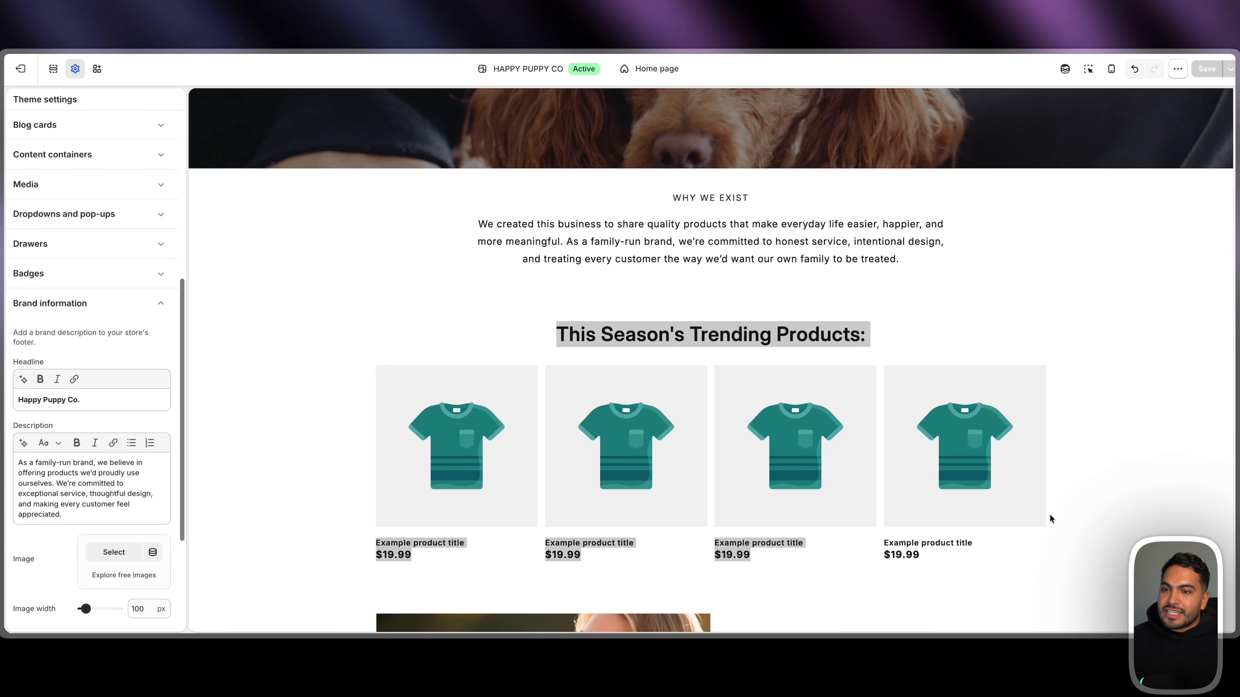
# Leave the theme editor, select all three products in the product list and add them to the Home page collection
pyautogui.click(22, 72)
pyautogui.click(49, 136)
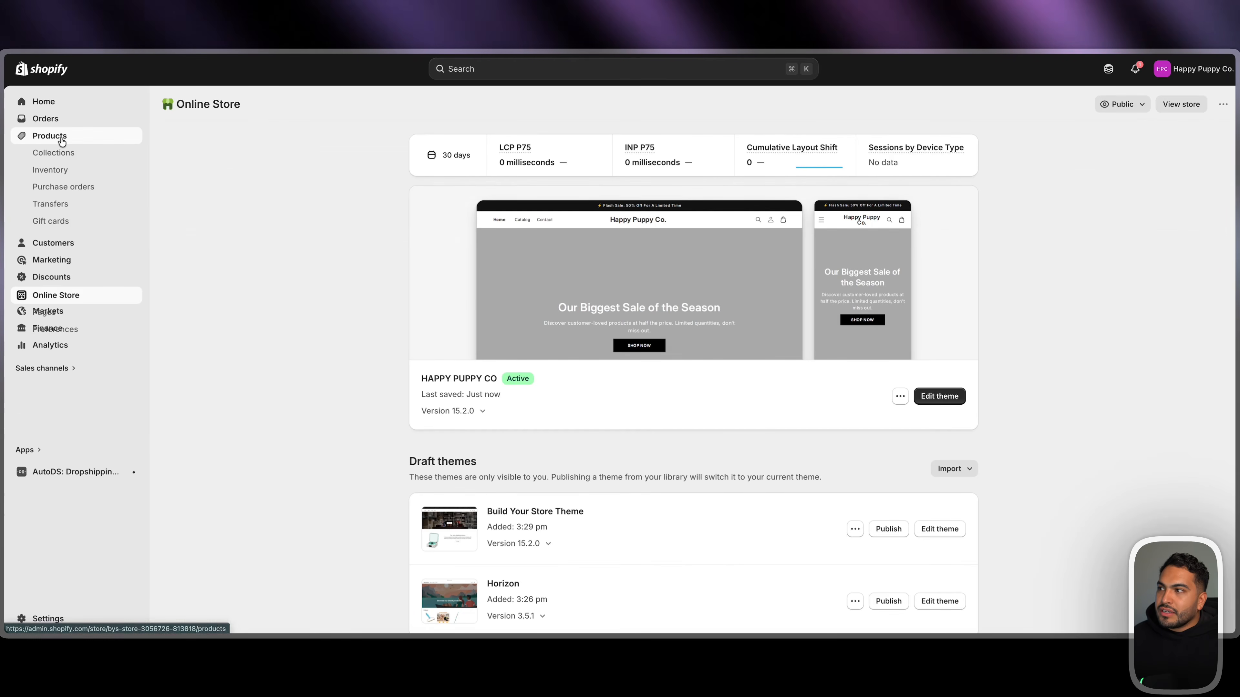
pyautogui.click(171, 158)
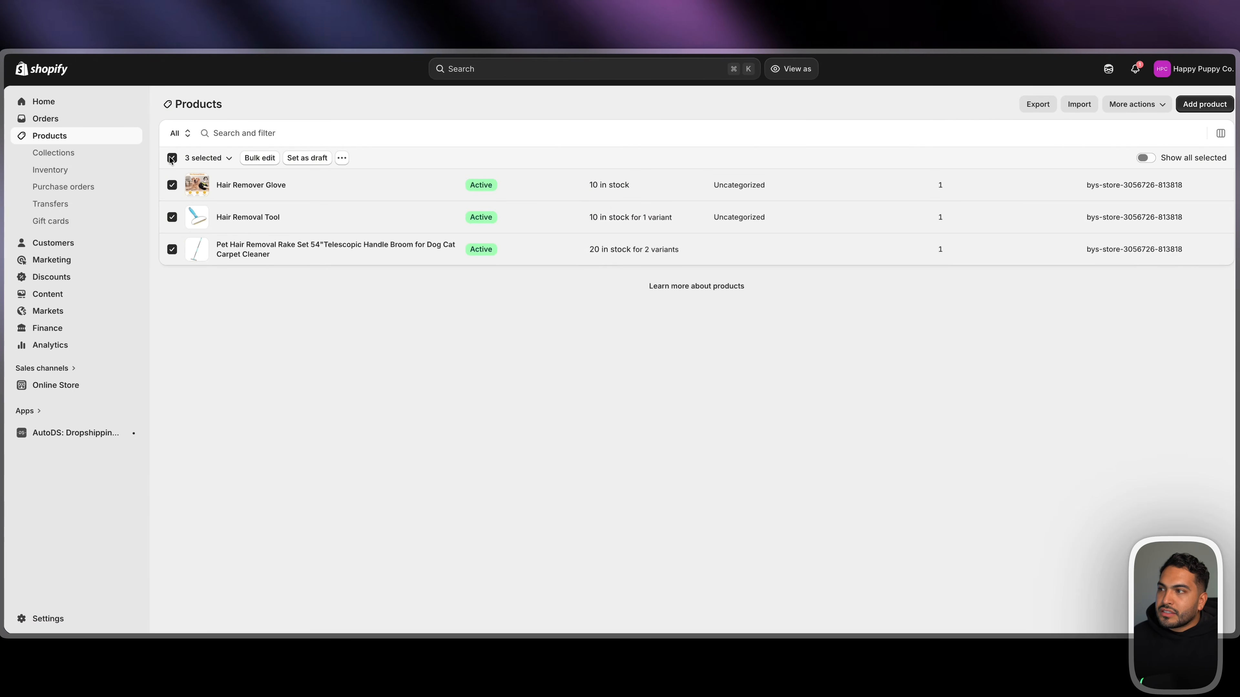
pyautogui.click(341, 158)
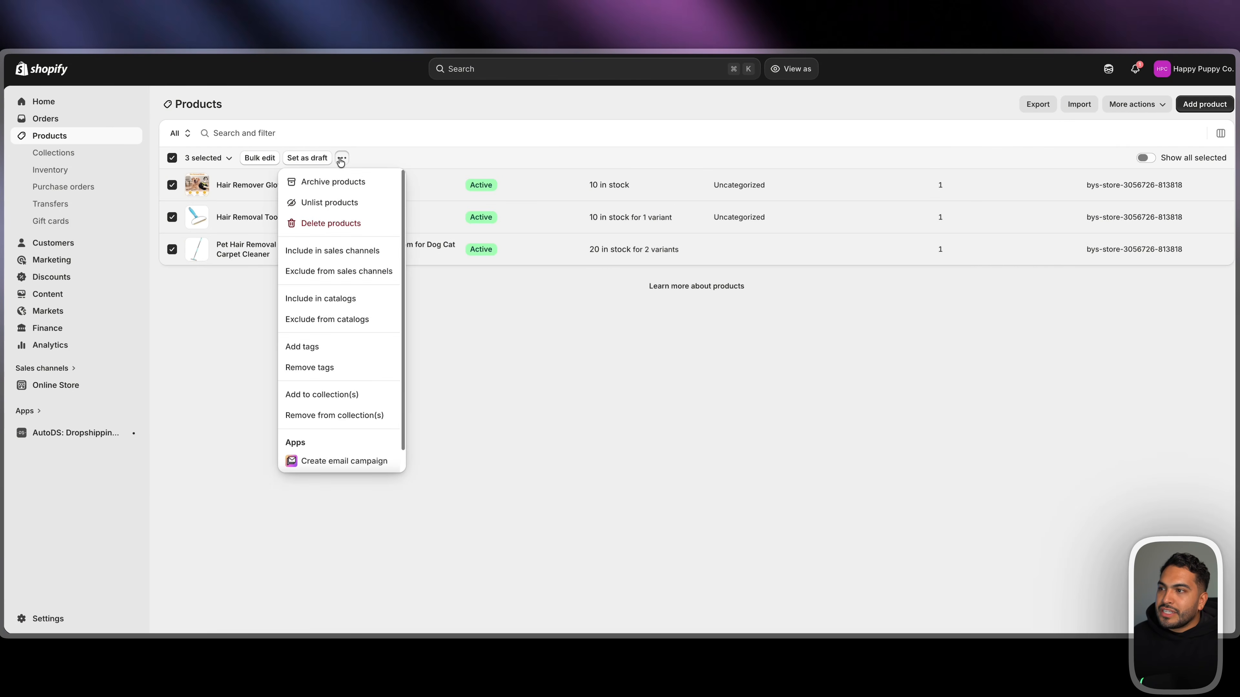
pyautogui.click(338, 400)
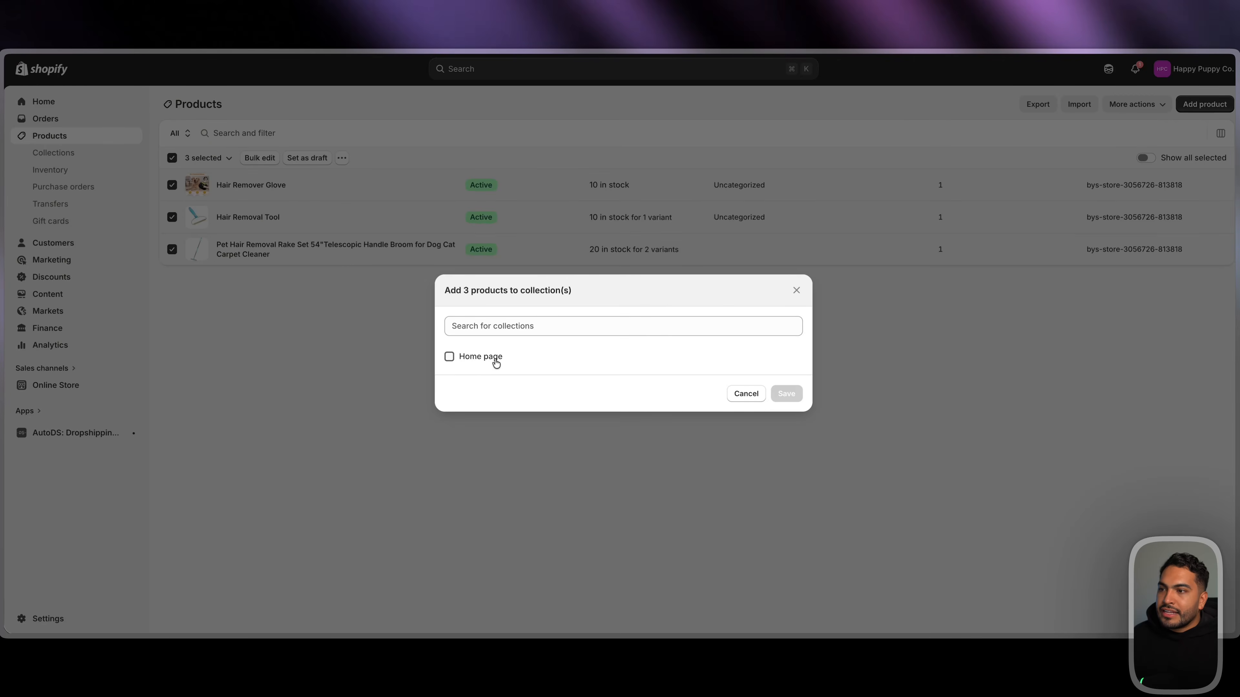
pyautogui.click(787, 394)
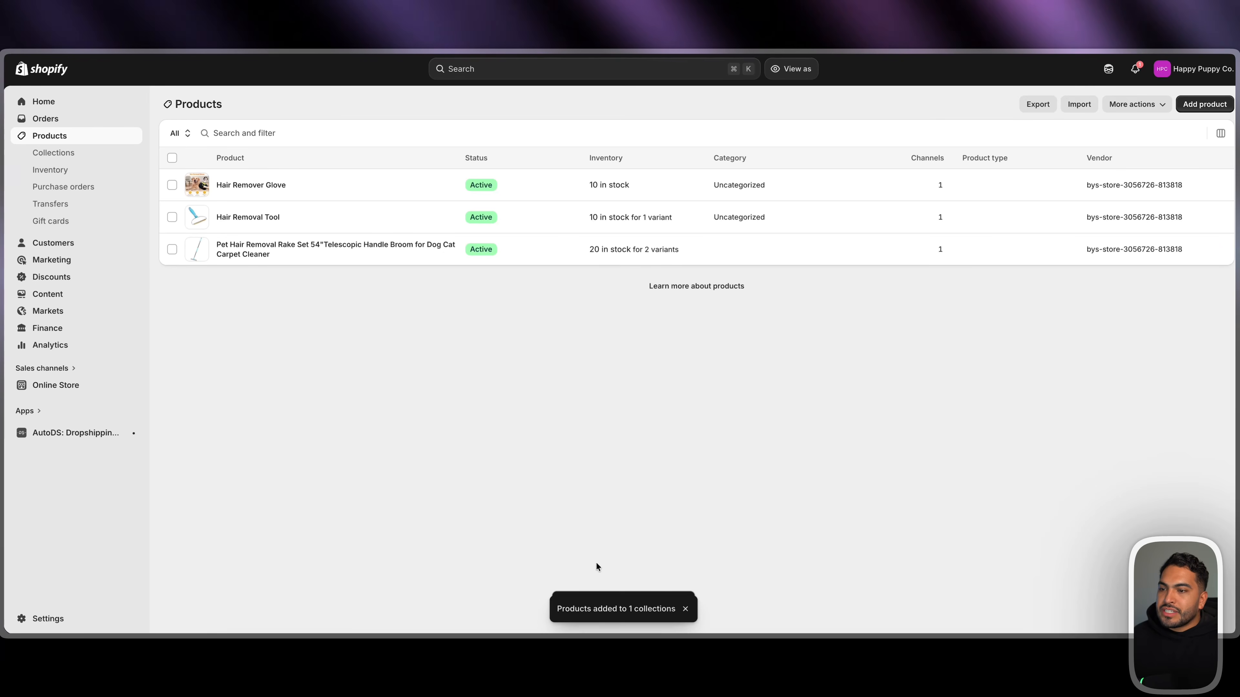
# Reopen the theme editor, set the Featured collection section's number of desktop columns to 3 and save the theme
pyautogui.click(104, 384)
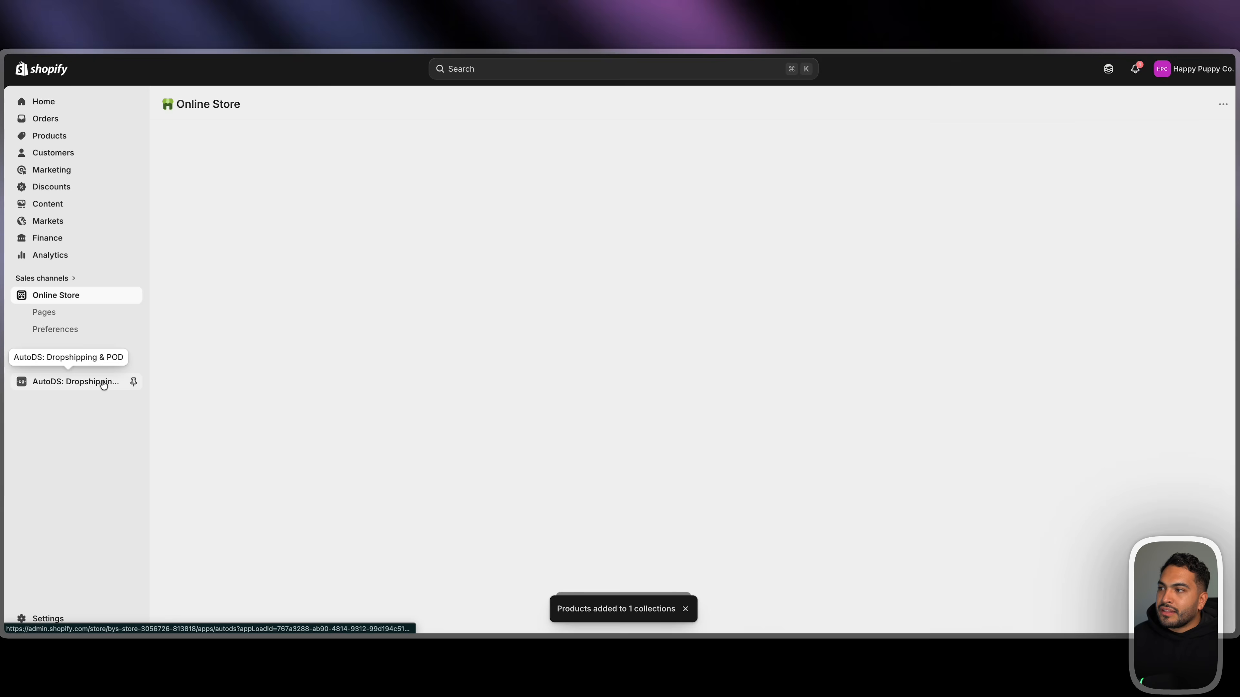
pyautogui.click(948, 399)
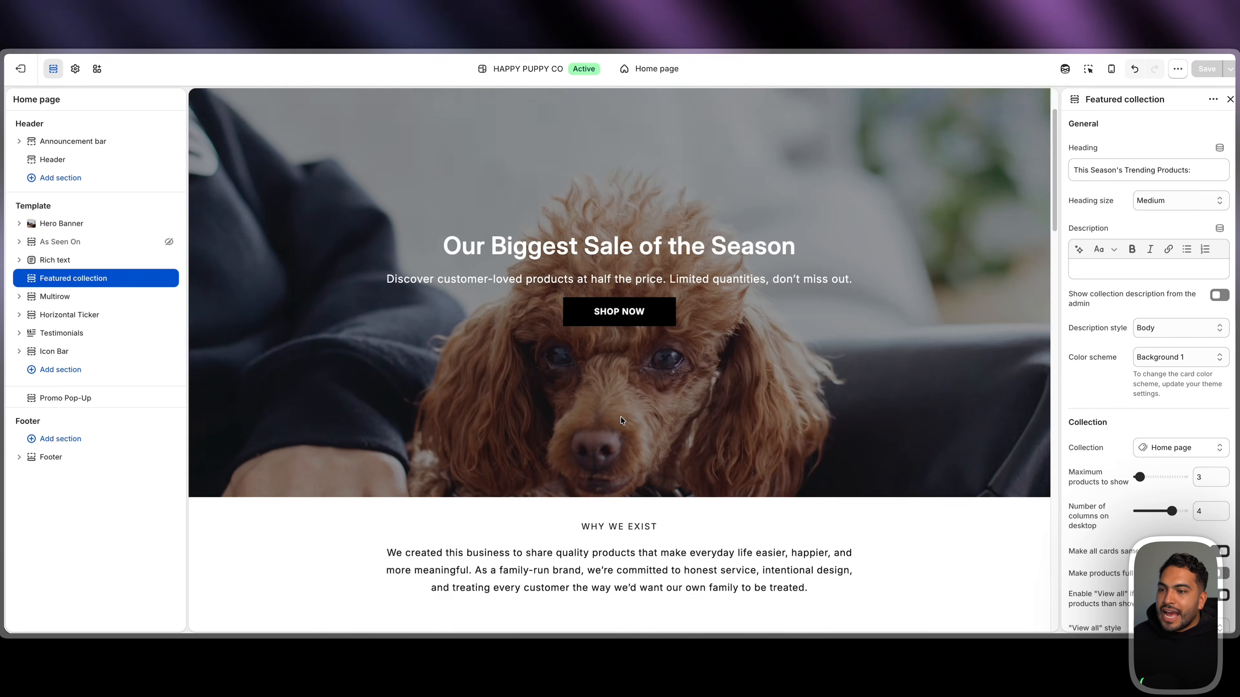
pyautogui.scroll(-6, 620, 418)
pyautogui.scroll(-2, 605, 420)
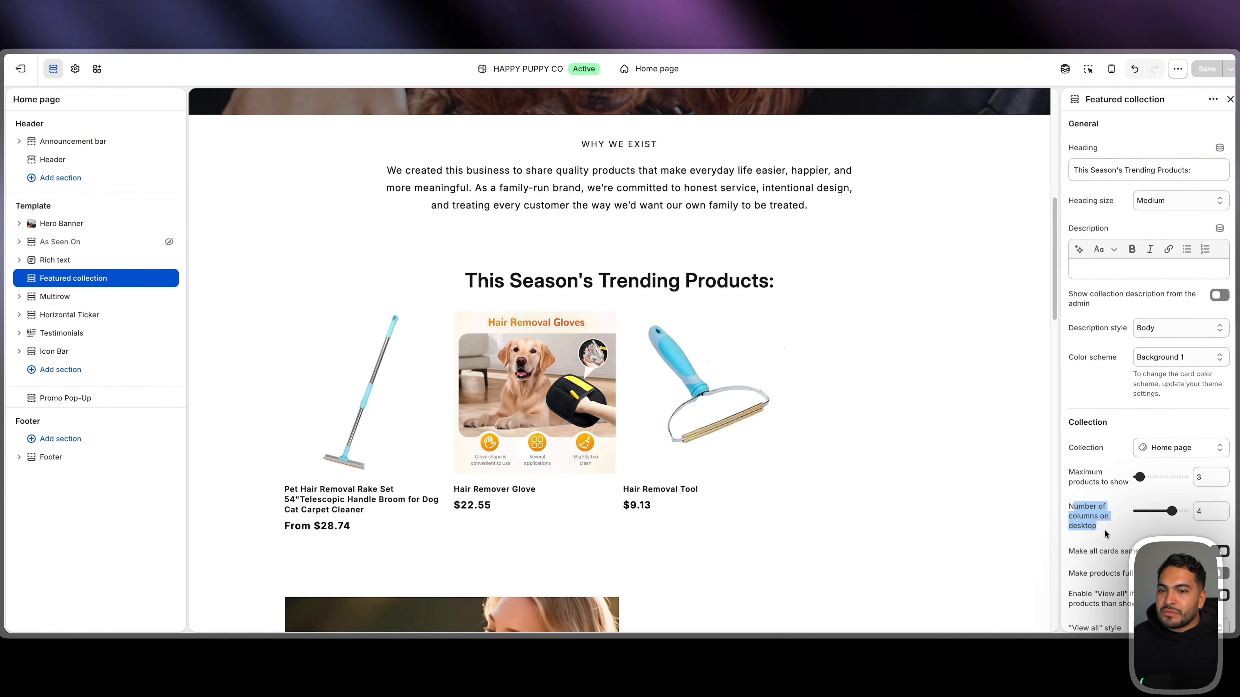
pyautogui.moveTo(1170, 511); pyautogui.dragTo(1161, 511)
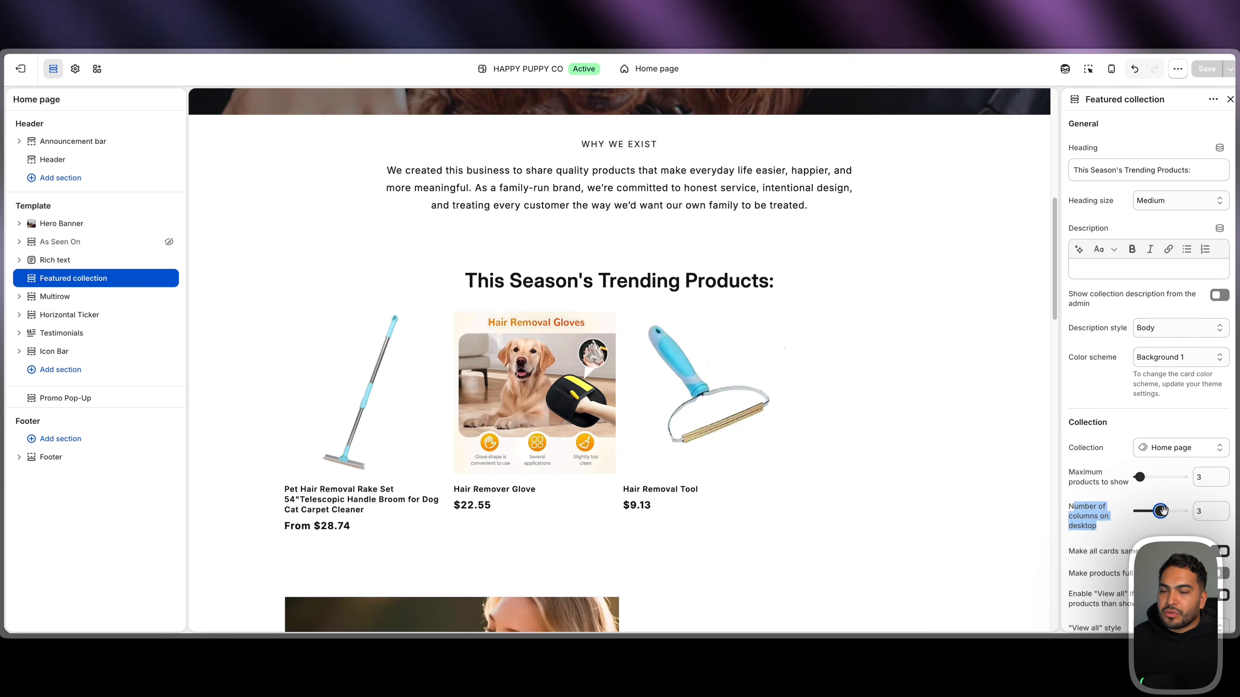
pyautogui.scroll(-1, 649, 360)
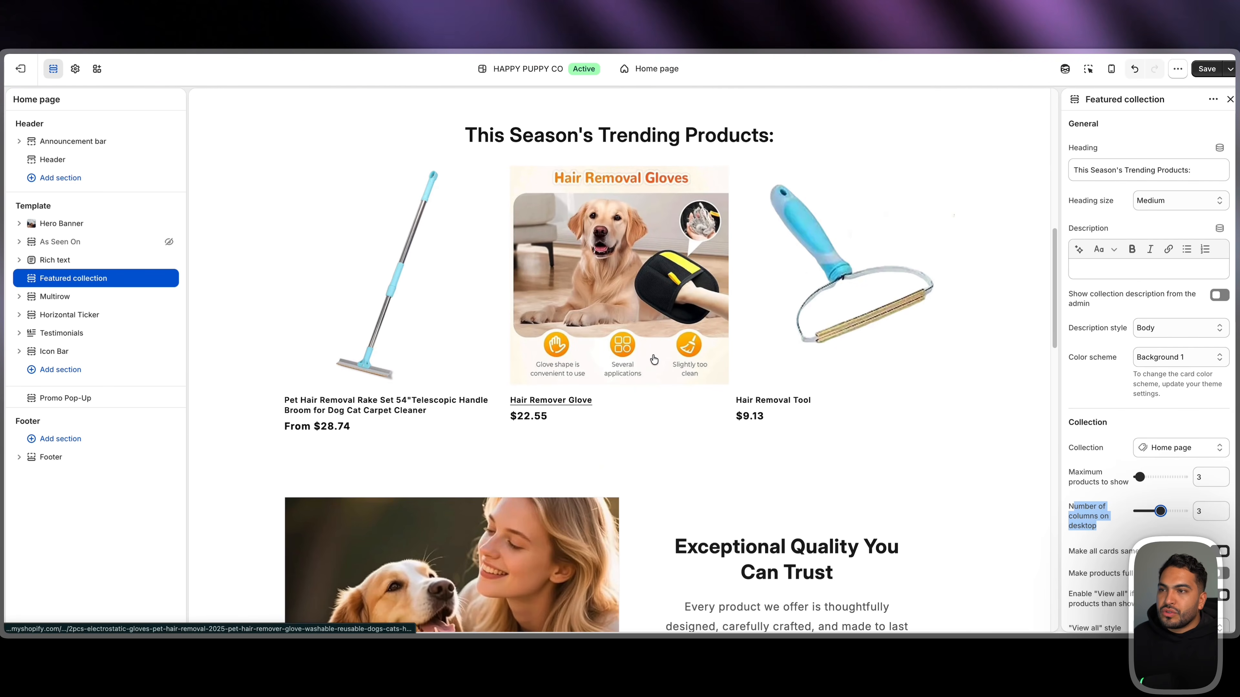
pyautogui.scroll(3, 522, 209)
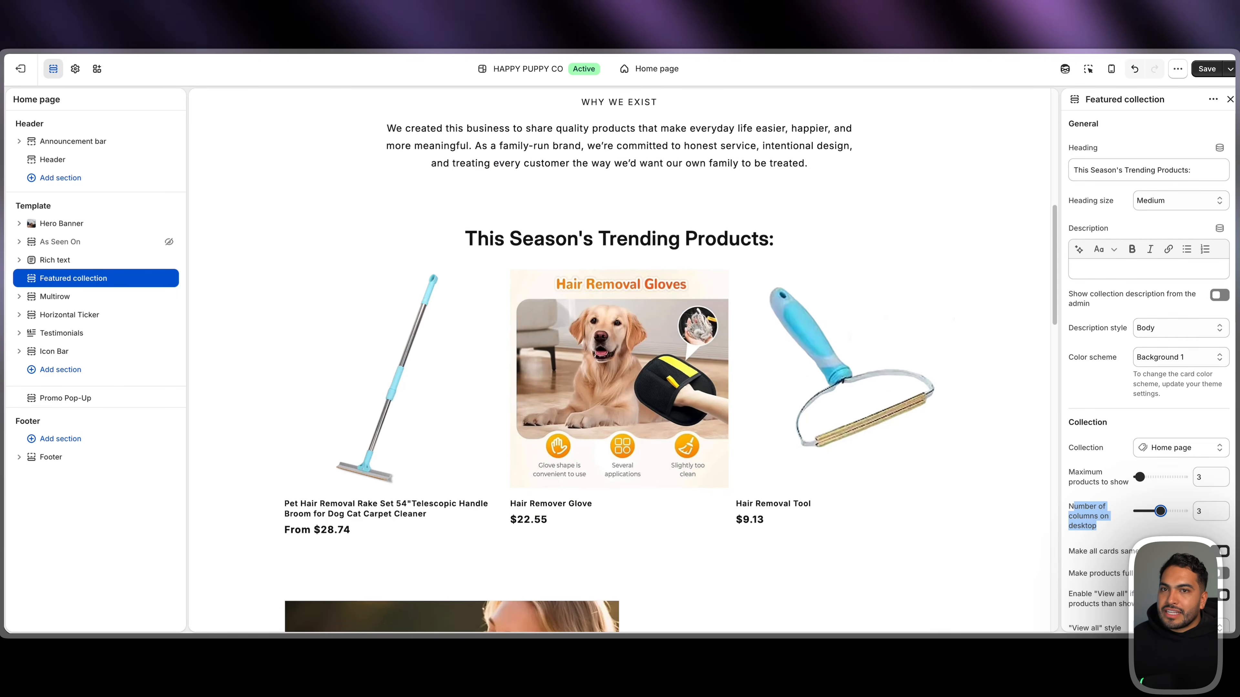
pyautogui.click(1207, 73)
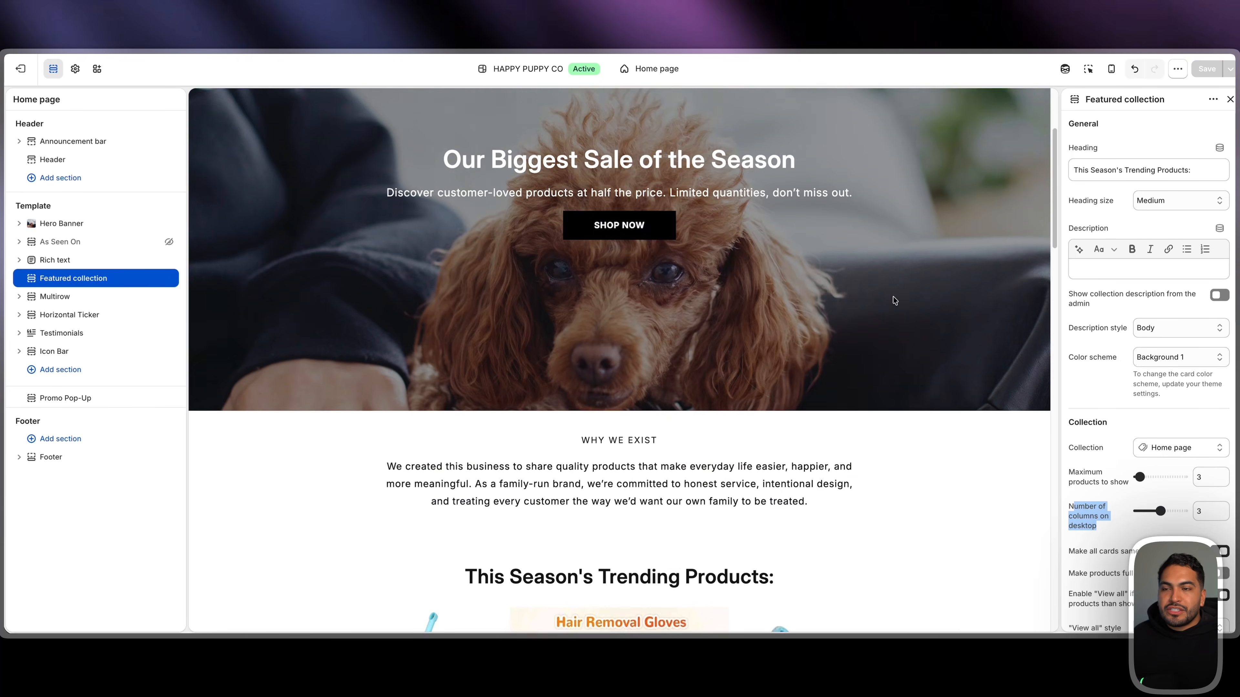
# Set the theme's Accent 1 primary color to #64BDDB in the theme settings and save the theme
pyautogui.scroll(-15, 892, 295)
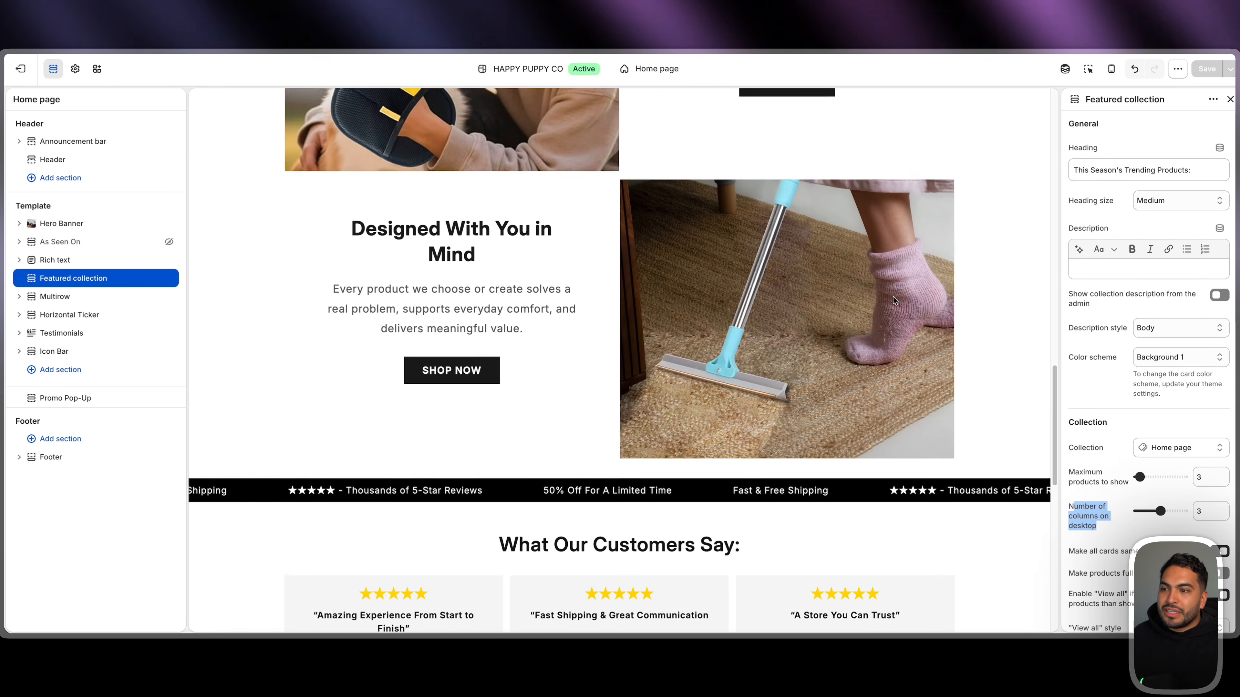
pyautogui.scroll(-2, 893, 299)
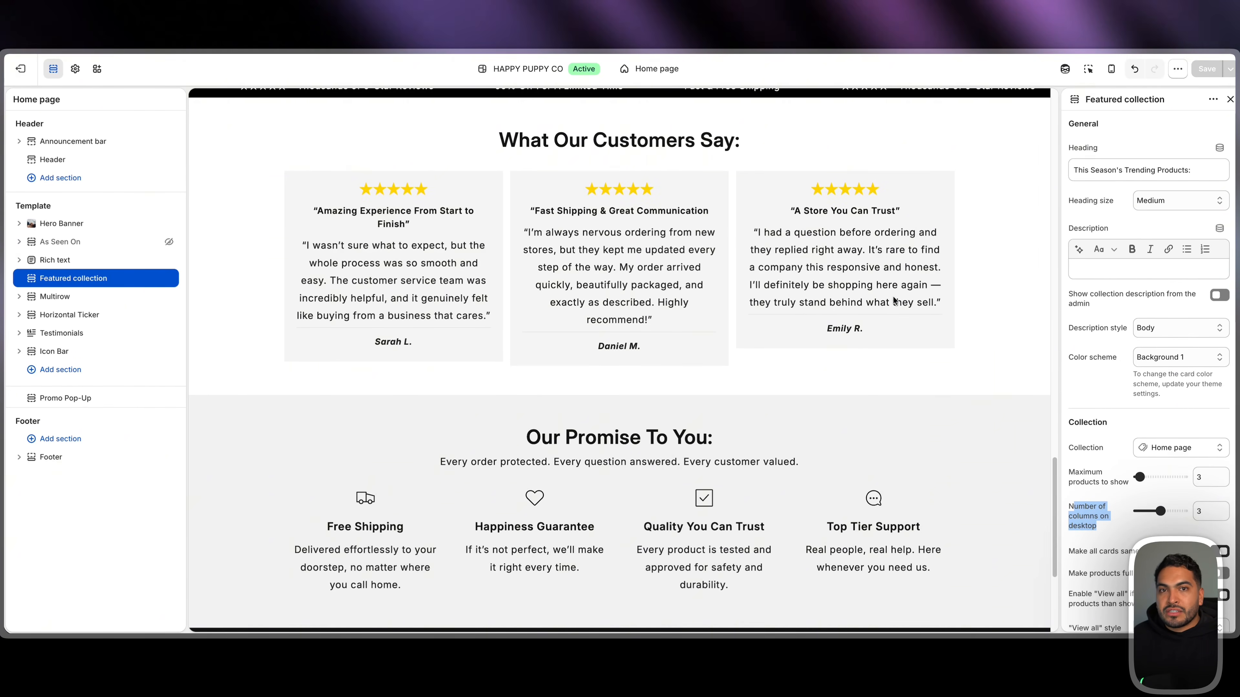
pyautogui.scroll(15, 893, 300)
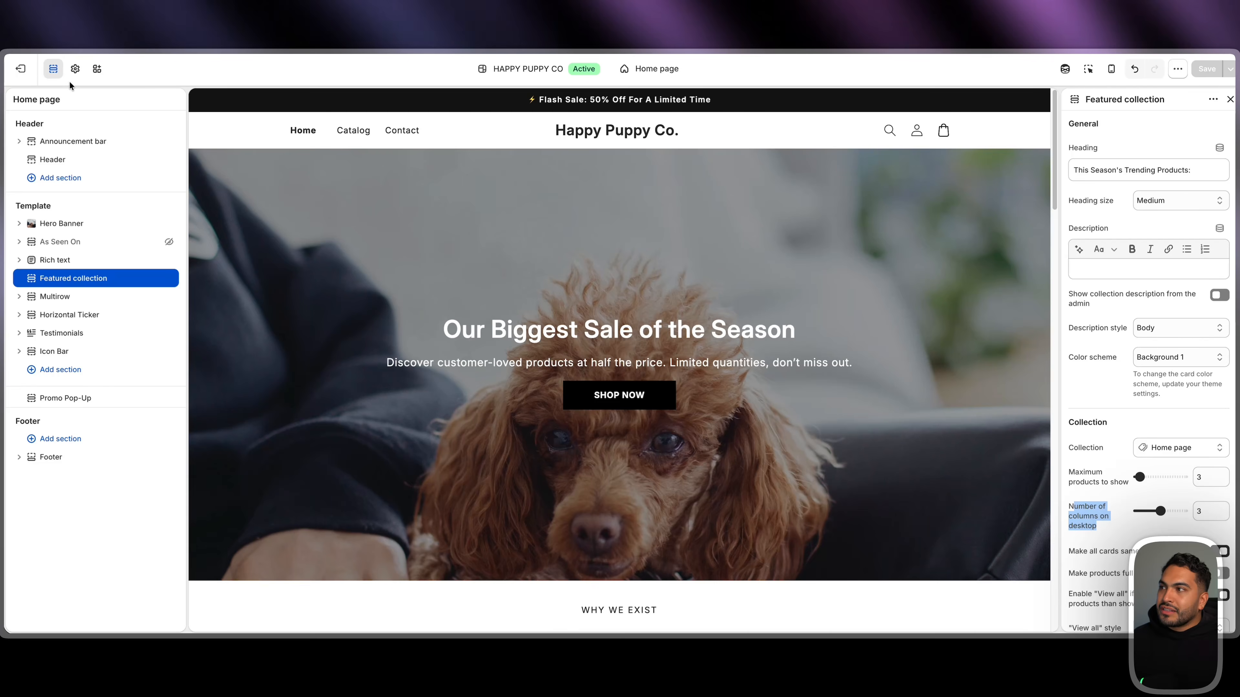
pyautogui.click(75, 69)
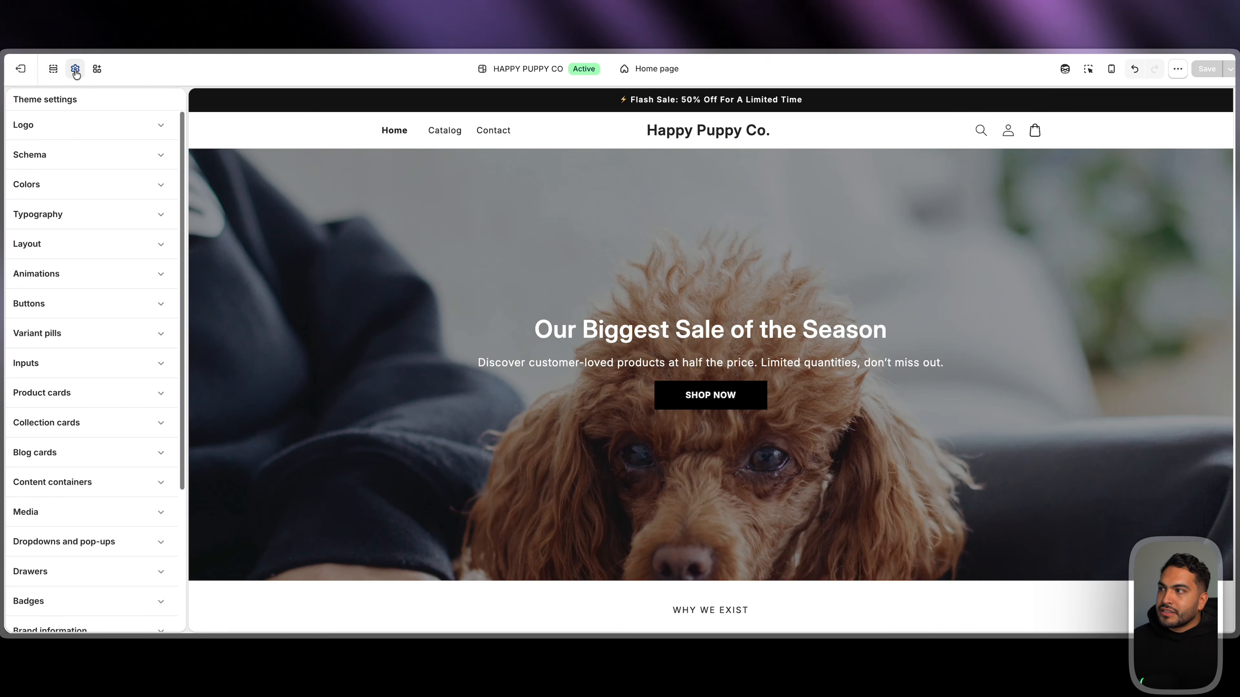
pyautogui.click(110, 183)
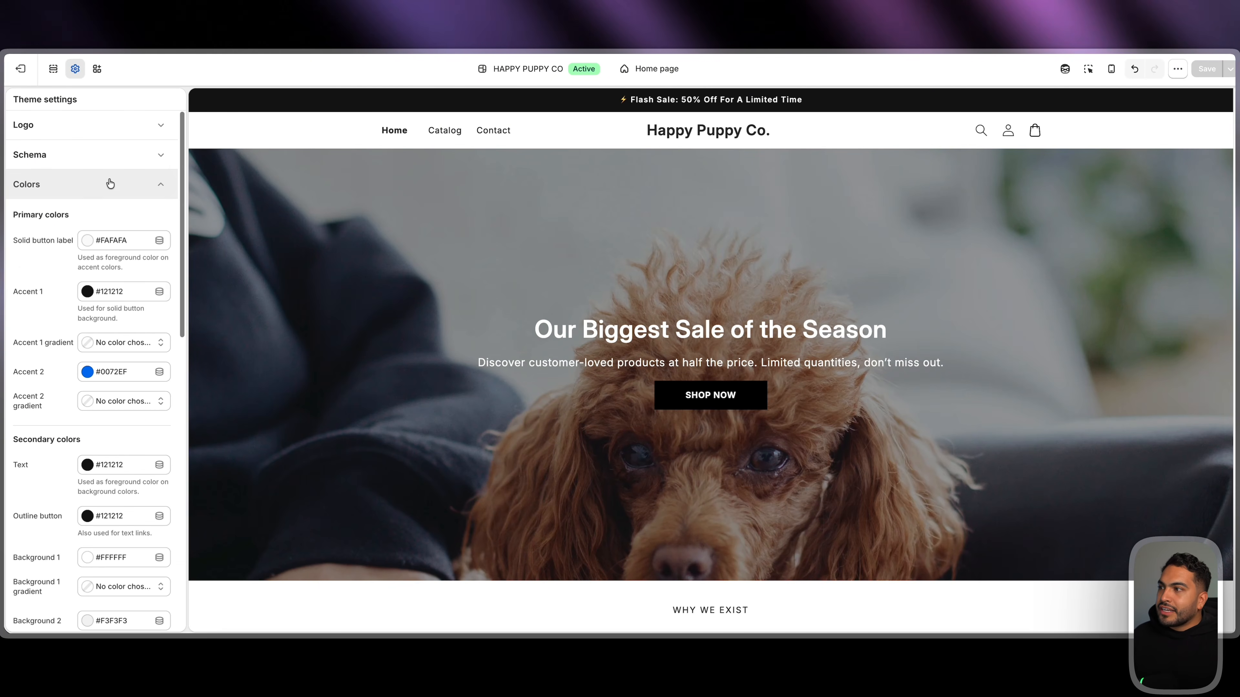
pyautogui.click(87, 291)
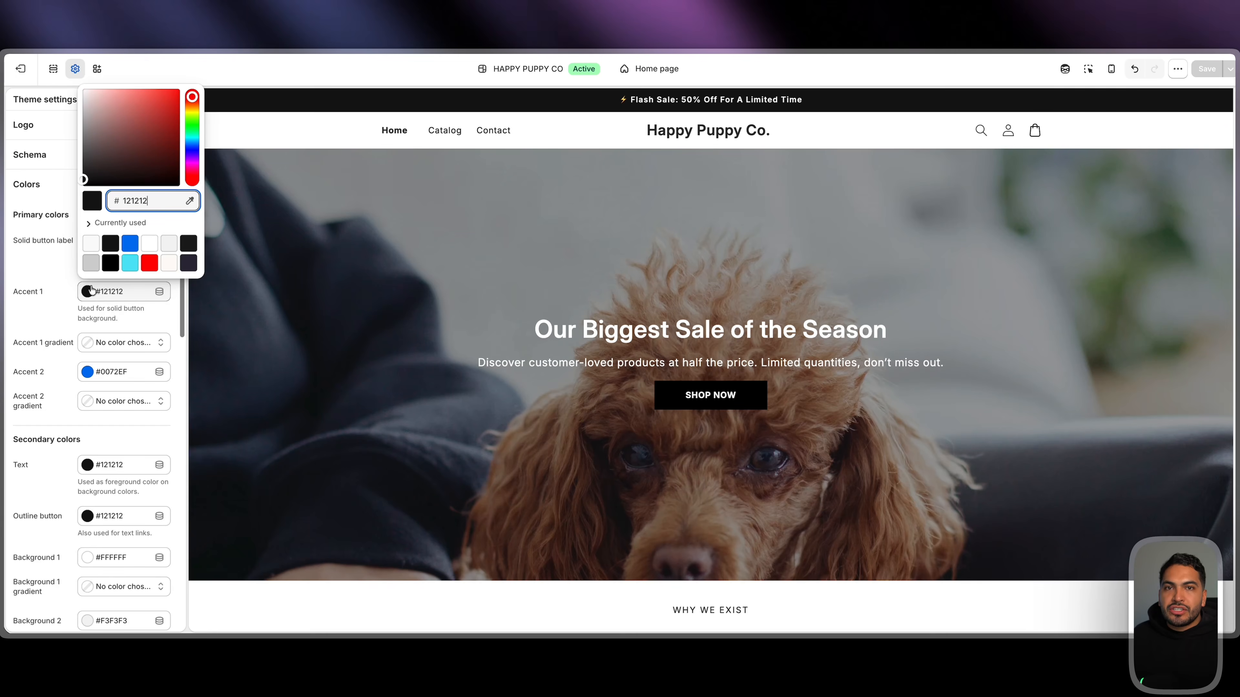
pyautogui.doubleClick(146, 200)
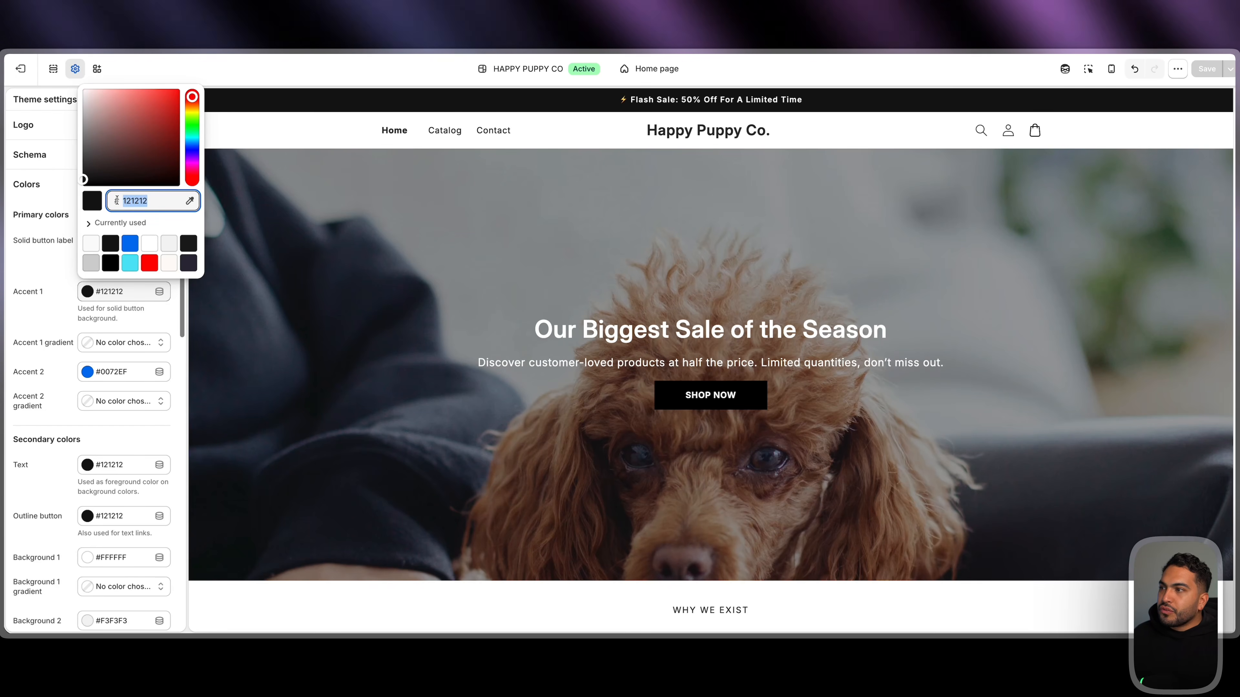
pyautogui.write('64BDDB')
pyautogui.click(141, 223)
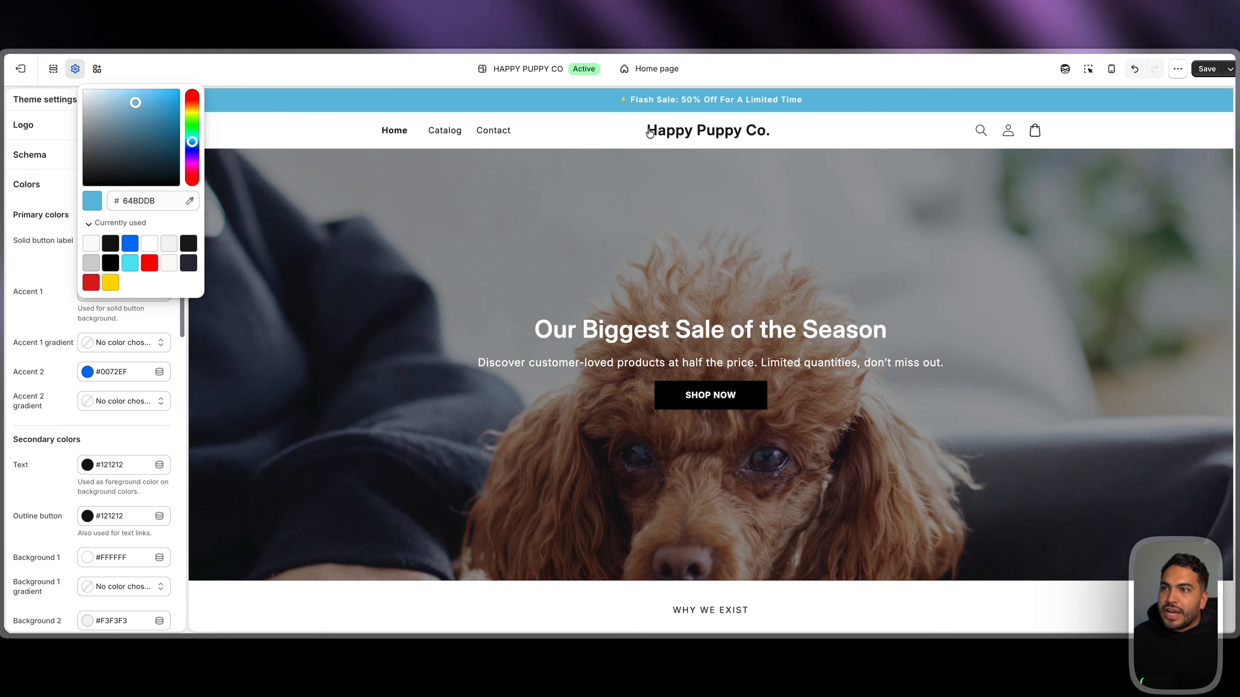
pyautogui.click(1200, 71)
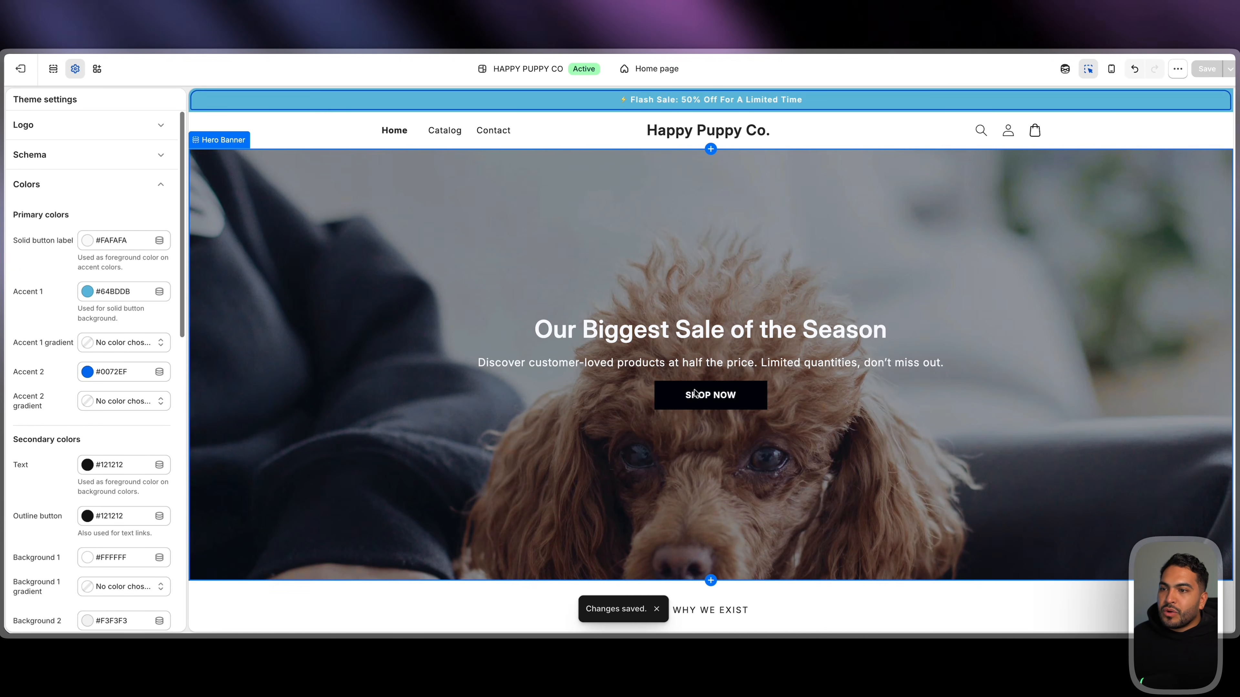
# Set the background color of the Hero Banner's Shop Now button to #64BDDB
pyautogui.scroll(-2, 695, 393)
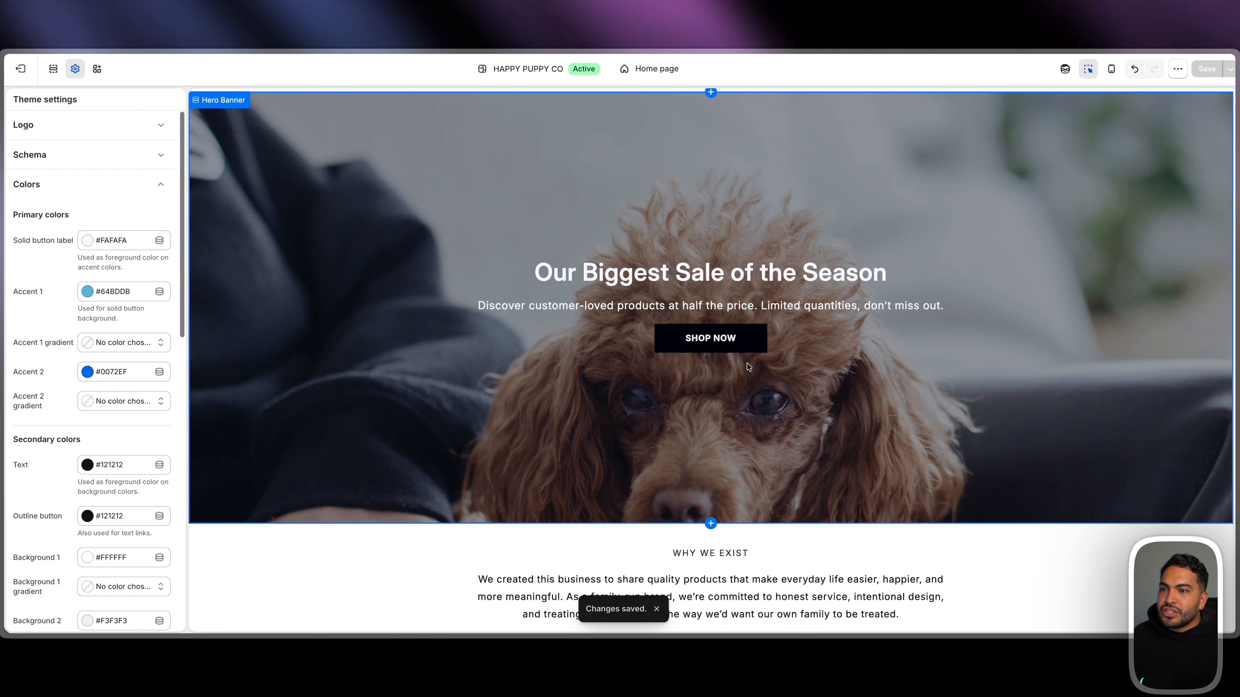
pyautogui.click(685, 345)
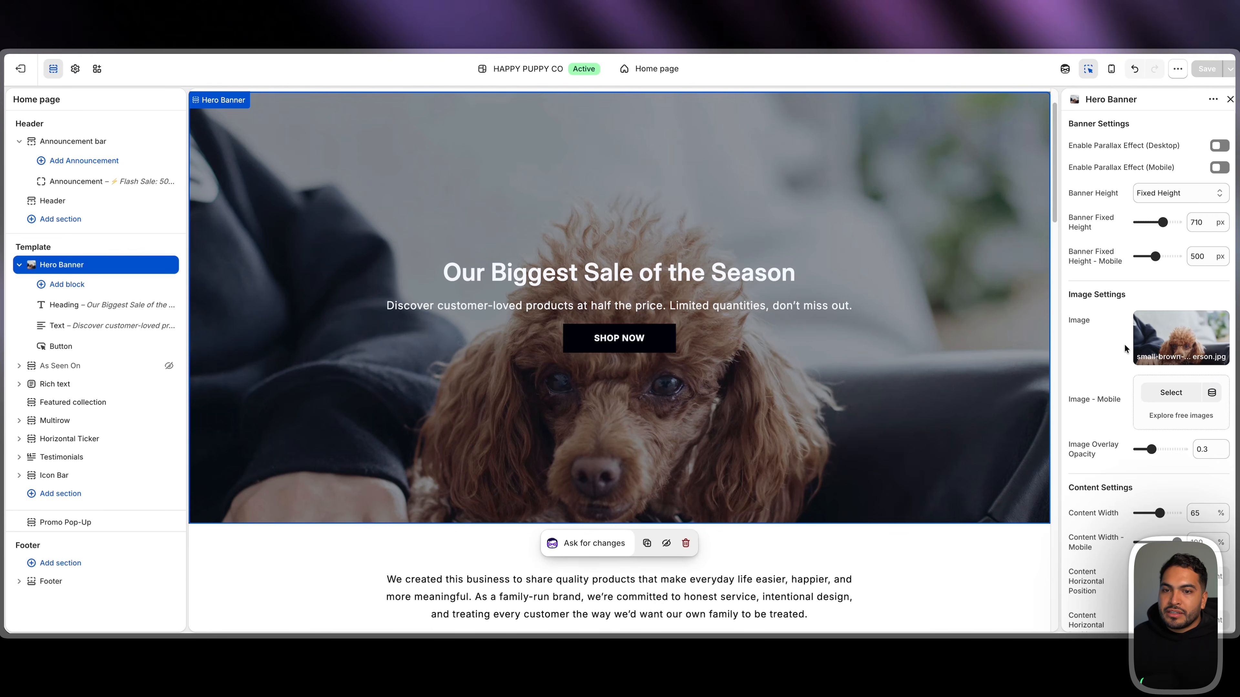
pyautogui.scroll(-10, 1124, 348)
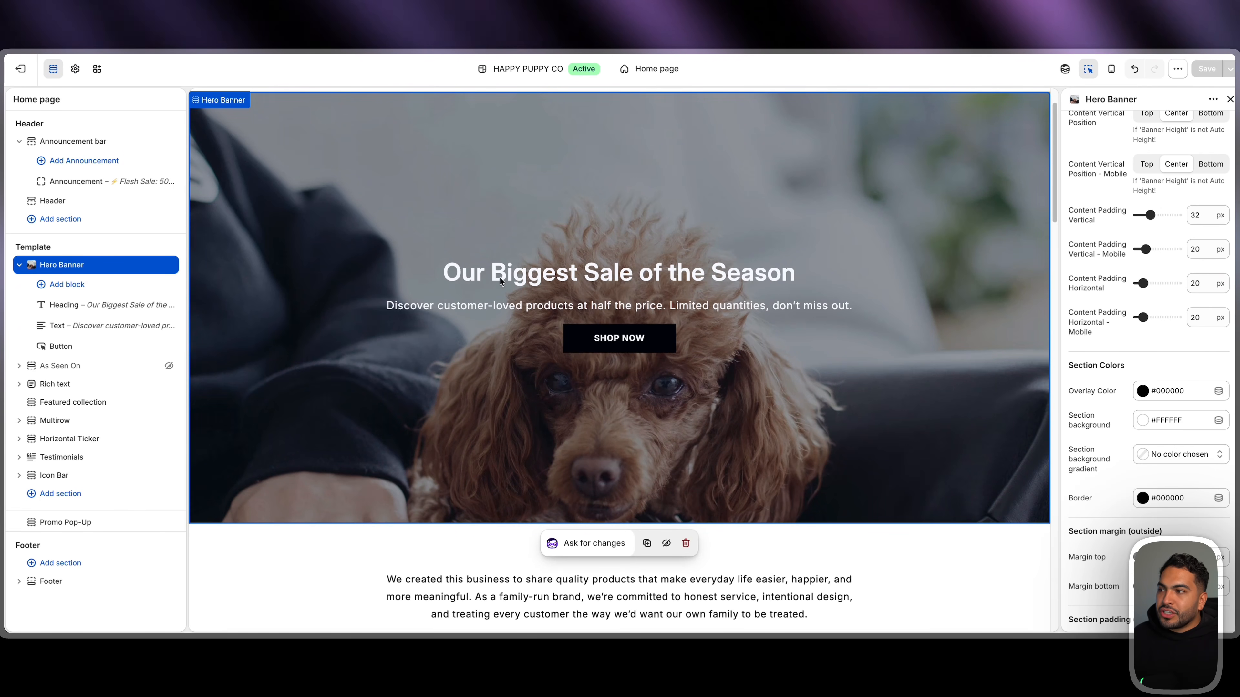
pyautogui.click(64, 347)
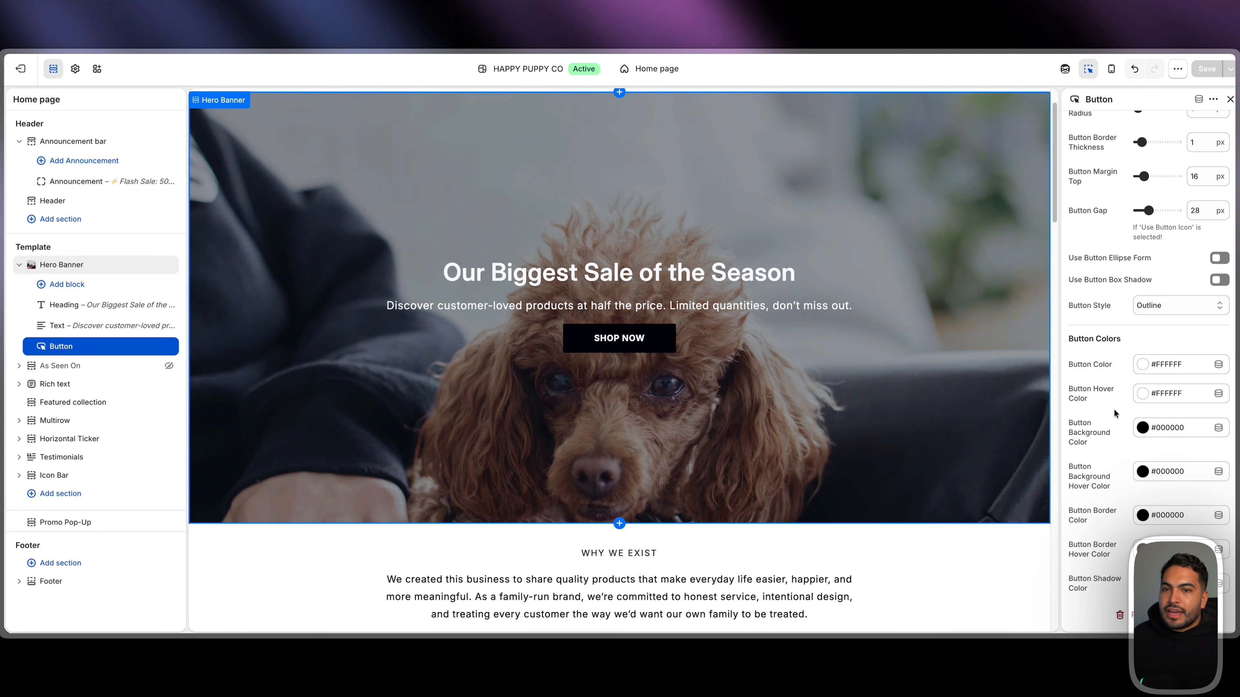
pyautogui.click(1143, 428)
pyautogui.click(1126, 336)
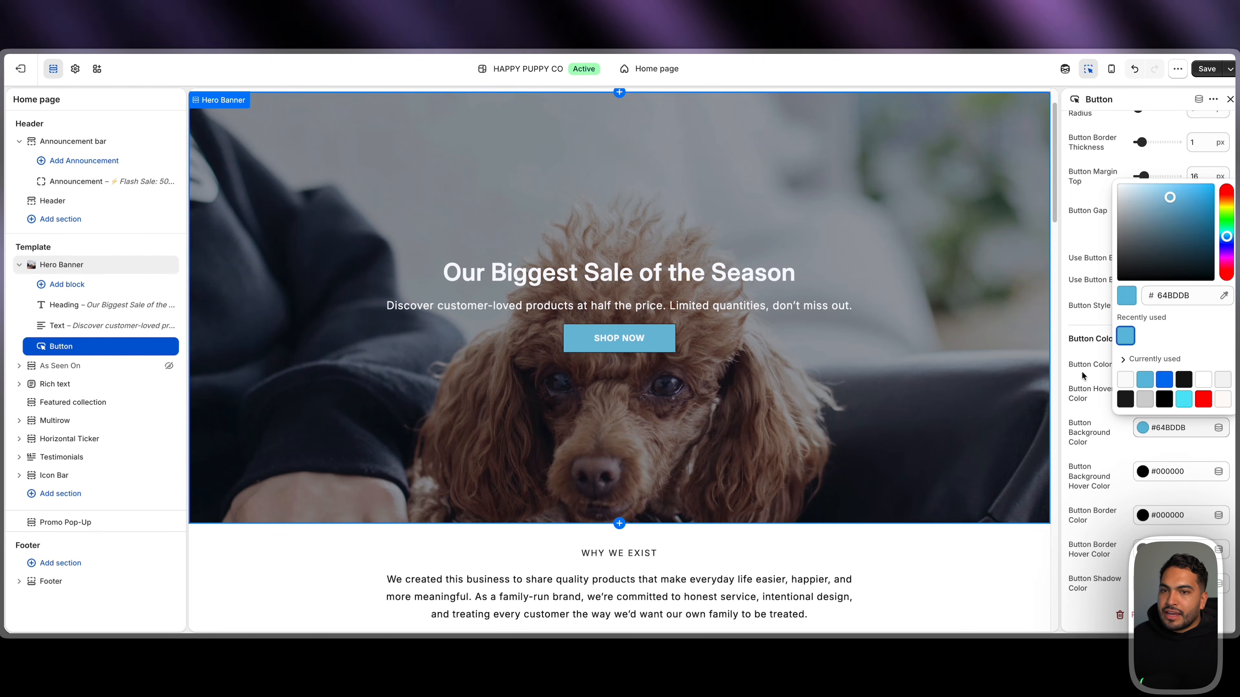
pyautogui.click(751, 379)
# Set the Horizontal Ticker's custom background color to #64BDDB, check the recolored home page and save the theme
pyautogui.scroll(-5, 893, 403)
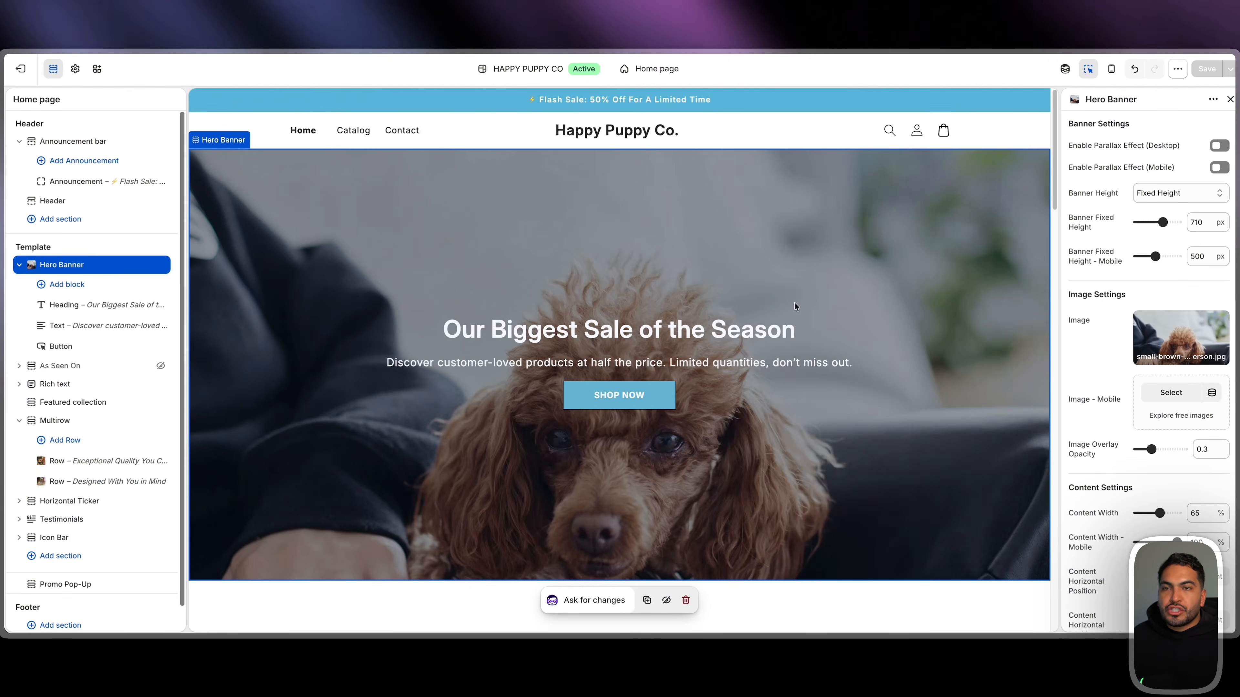
pyautogui.scroll(-12, 794, 303)
pyautogui.scroll(-10, 794, 303)
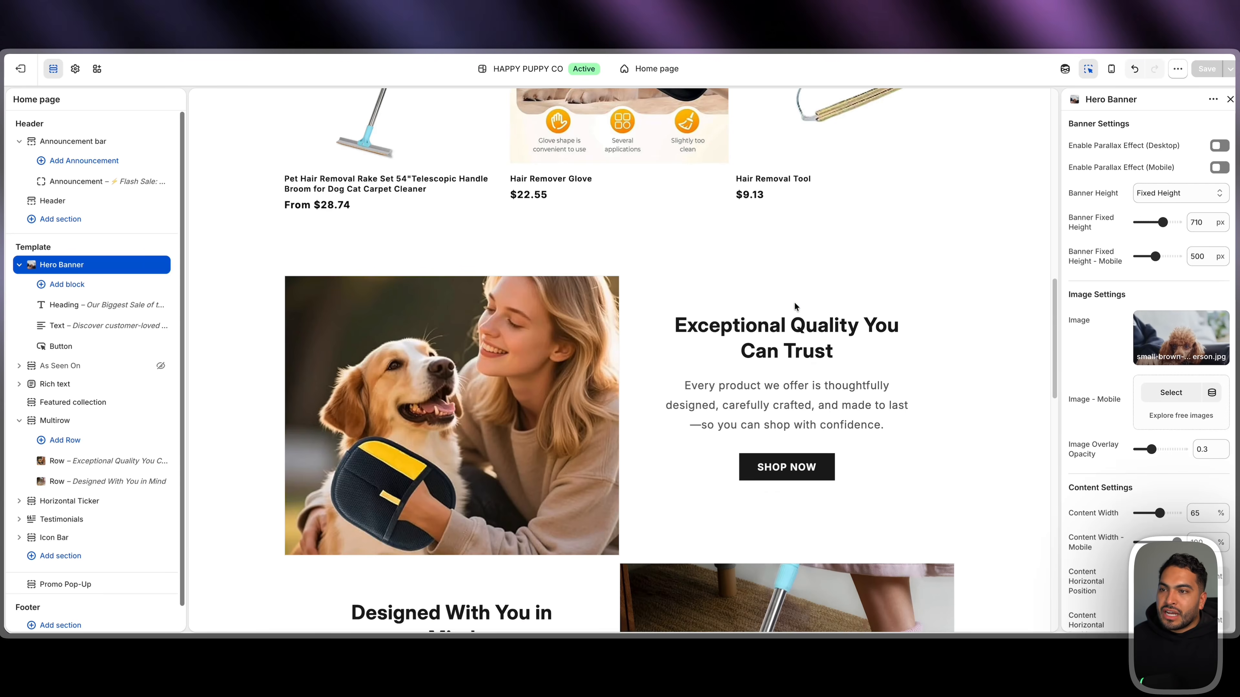
pyautogui.scroll(1, 794, 303)
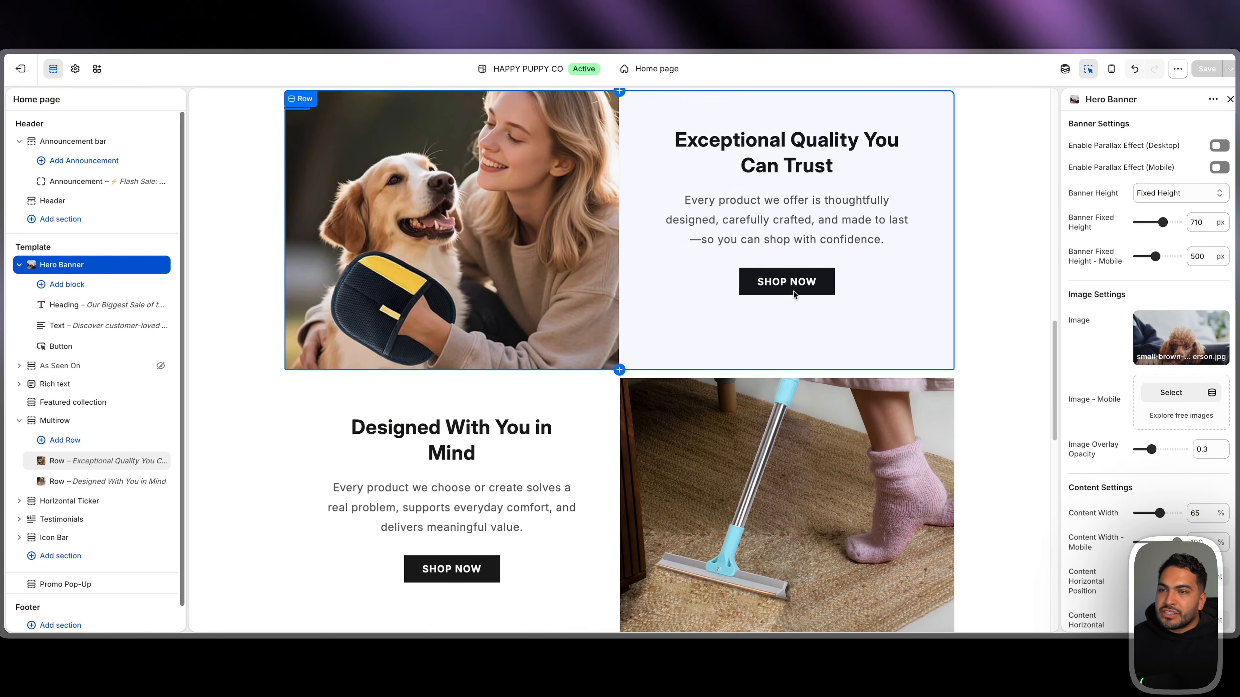
pyautogui.scroll(-7, 793, 290)
pyautogui.click(781, 350)
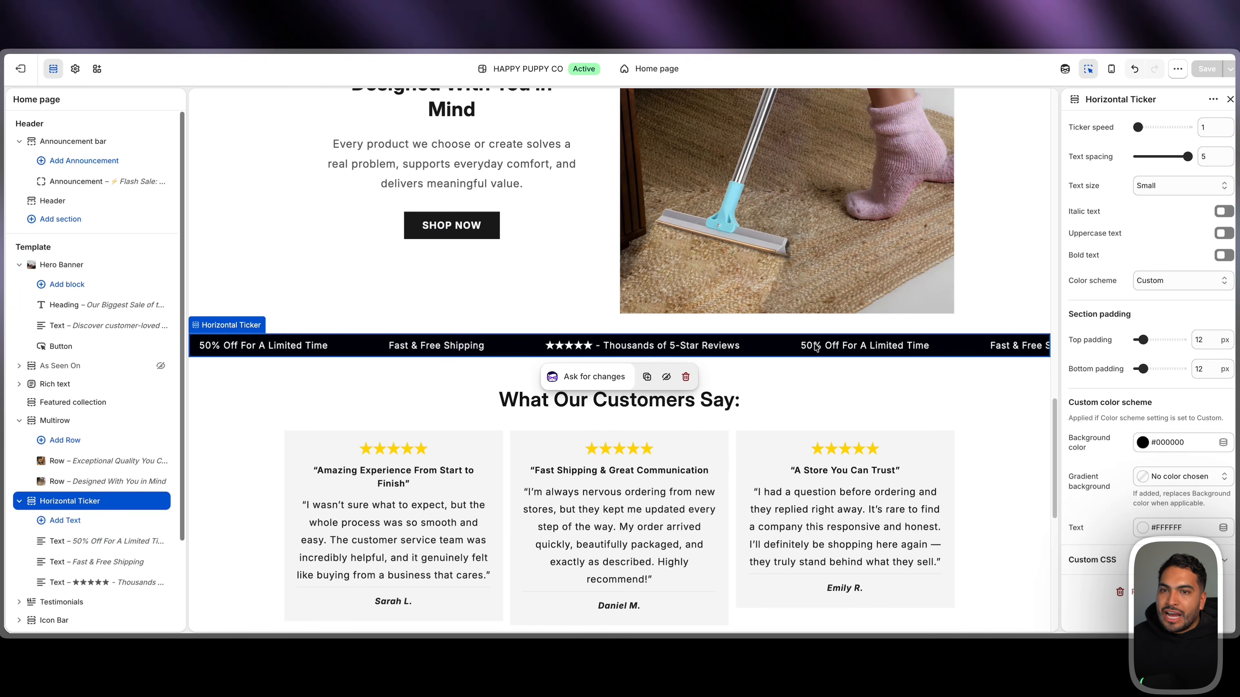
pyautogui.click(1139, 439)
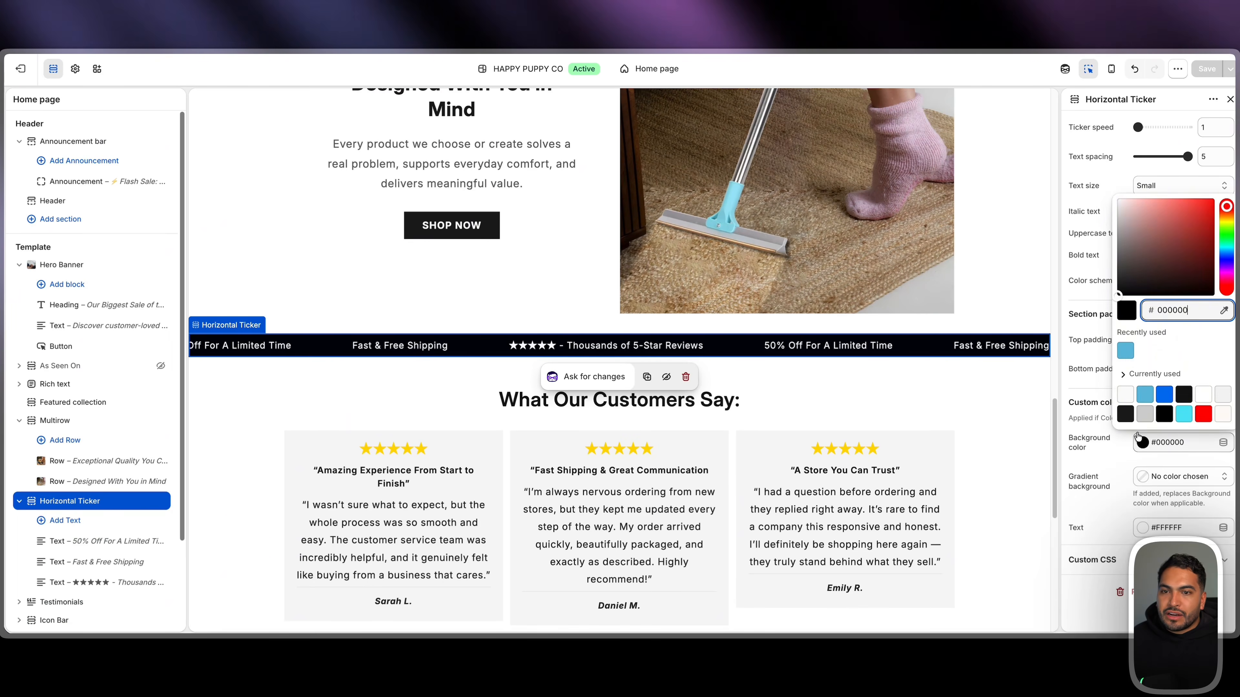
pyautogui.click(1125, 350)
pyautogui.scroll(-3, 964, 409)
pyautogui.scroll(-3, 964, 404)
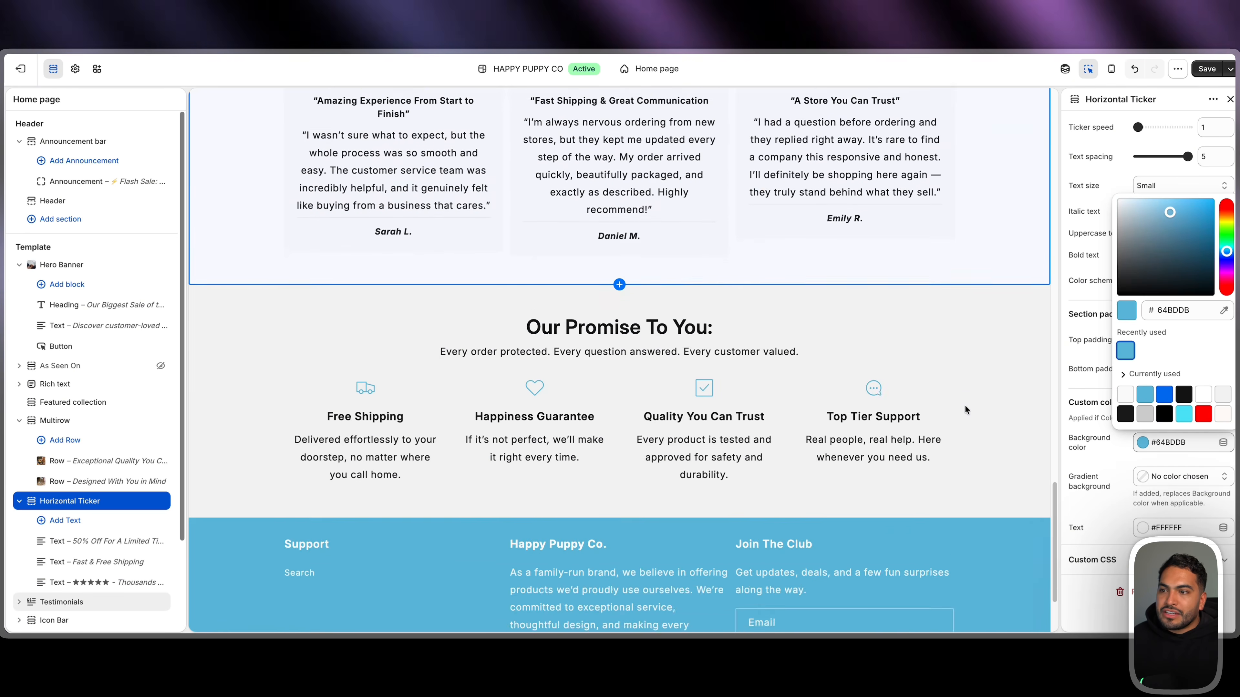
pyautogui.scroll(15, 783, 333)
pyautogui.scroll(10, 783, 331)
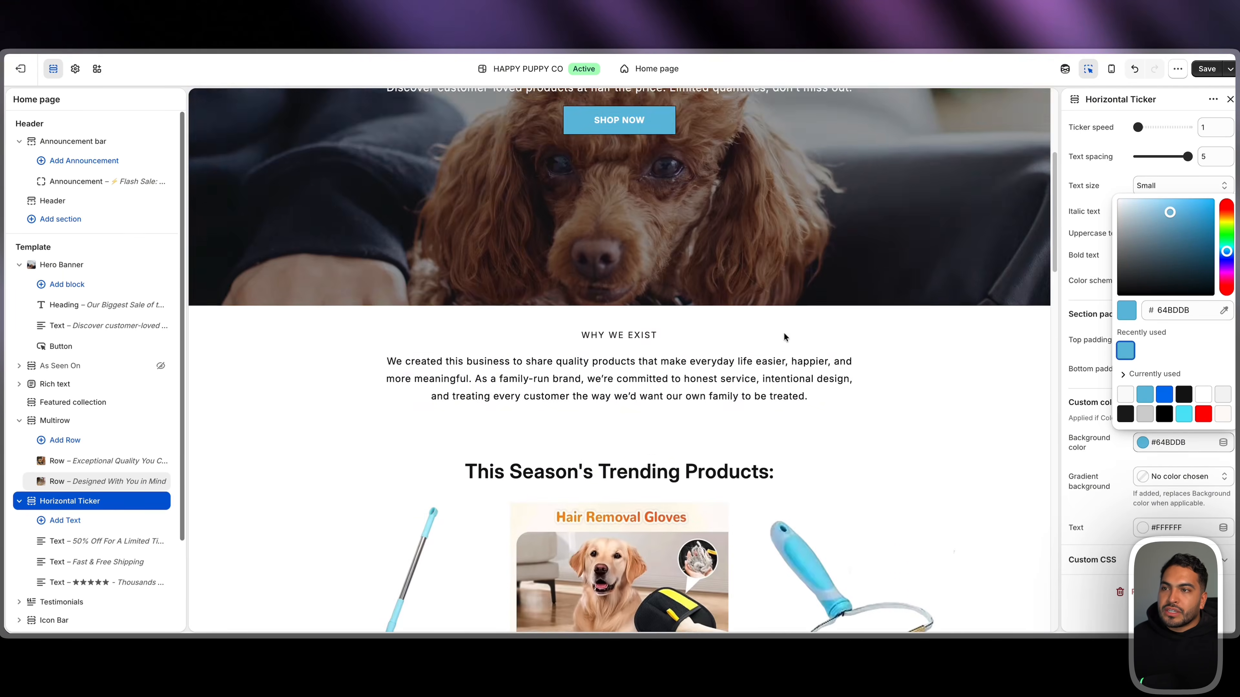
pyautogui.click(1206, 69)
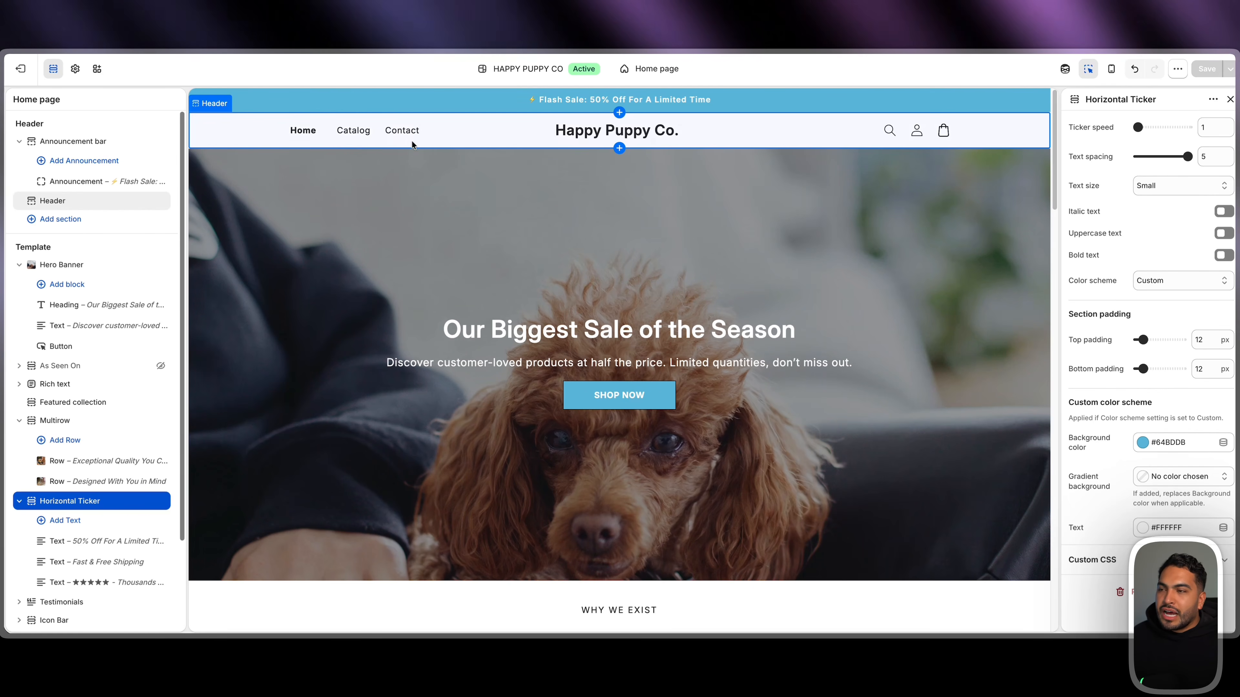
# Set the uploaded Happy Puppy screenshot image as the store logo in the theme settings and save the theme
pyautogui.click(75, 69)
pyautogui.click(84, 126)
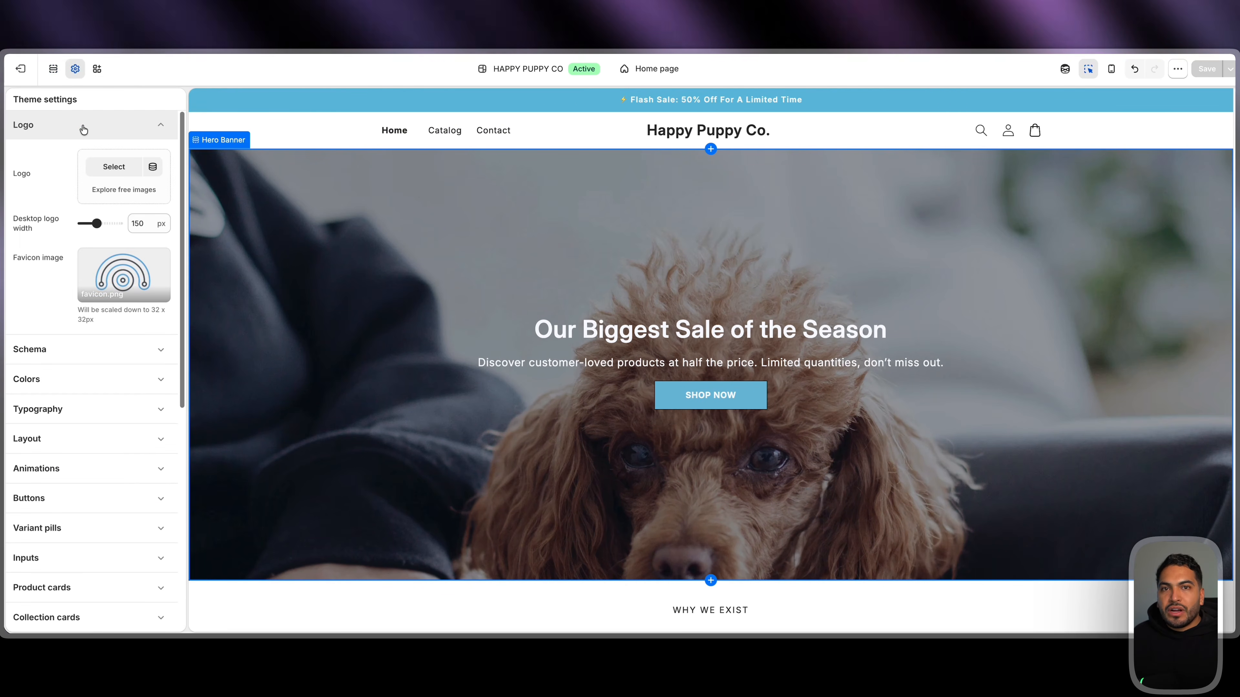
pyautogui.click(107, 168)
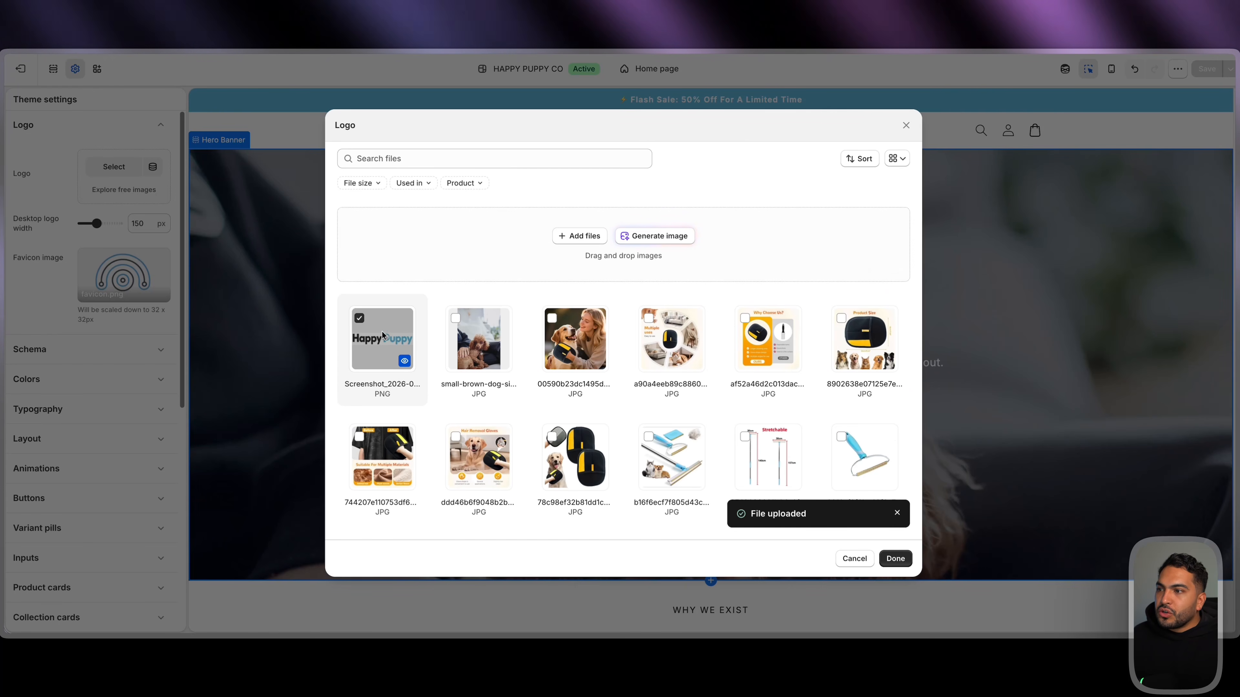
pyautogui.click(895, 559)
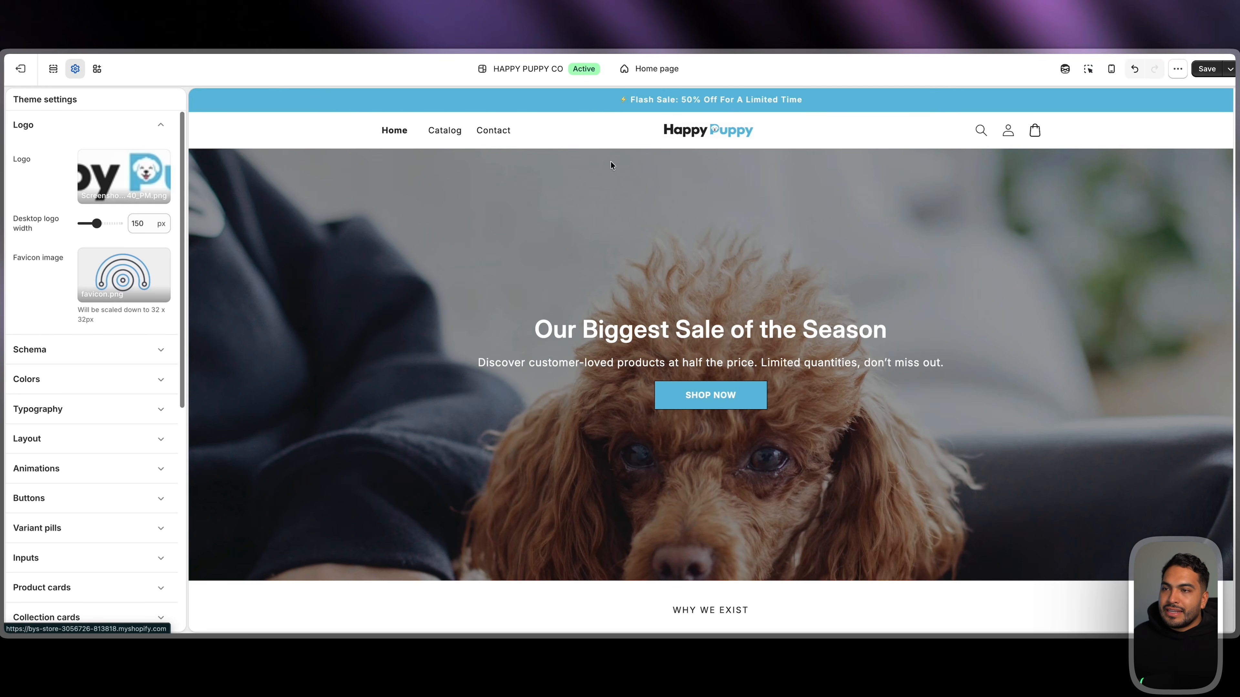
pyautogui.click(1206, 71)
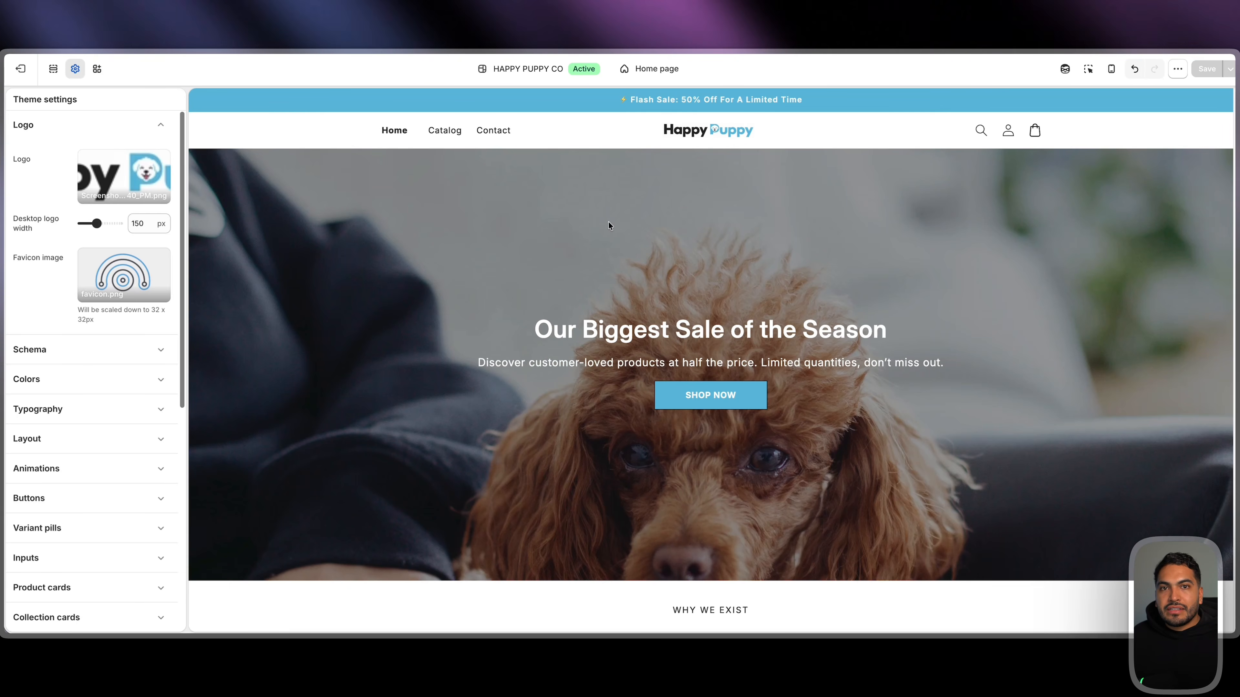
# Preview the catalog page and review the Pet Hair Removal Rake Set product page's layout and description
pyautogui.click(451, 130)
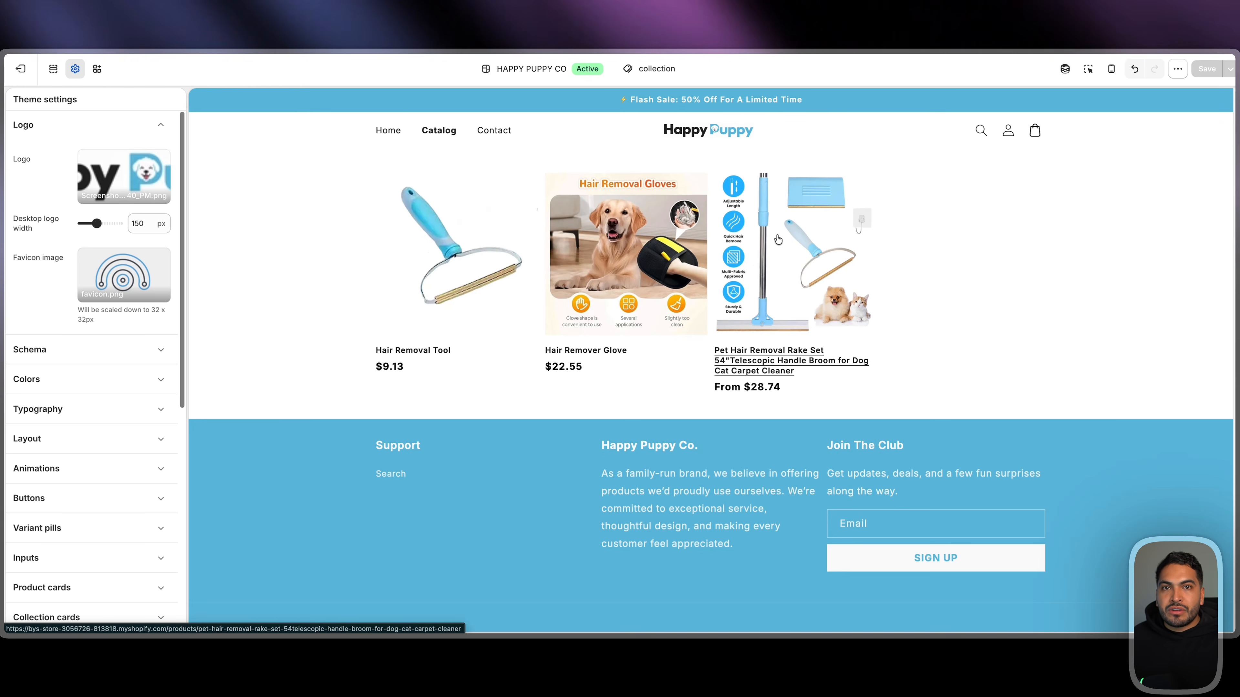
pyautogui.click(778, 239)
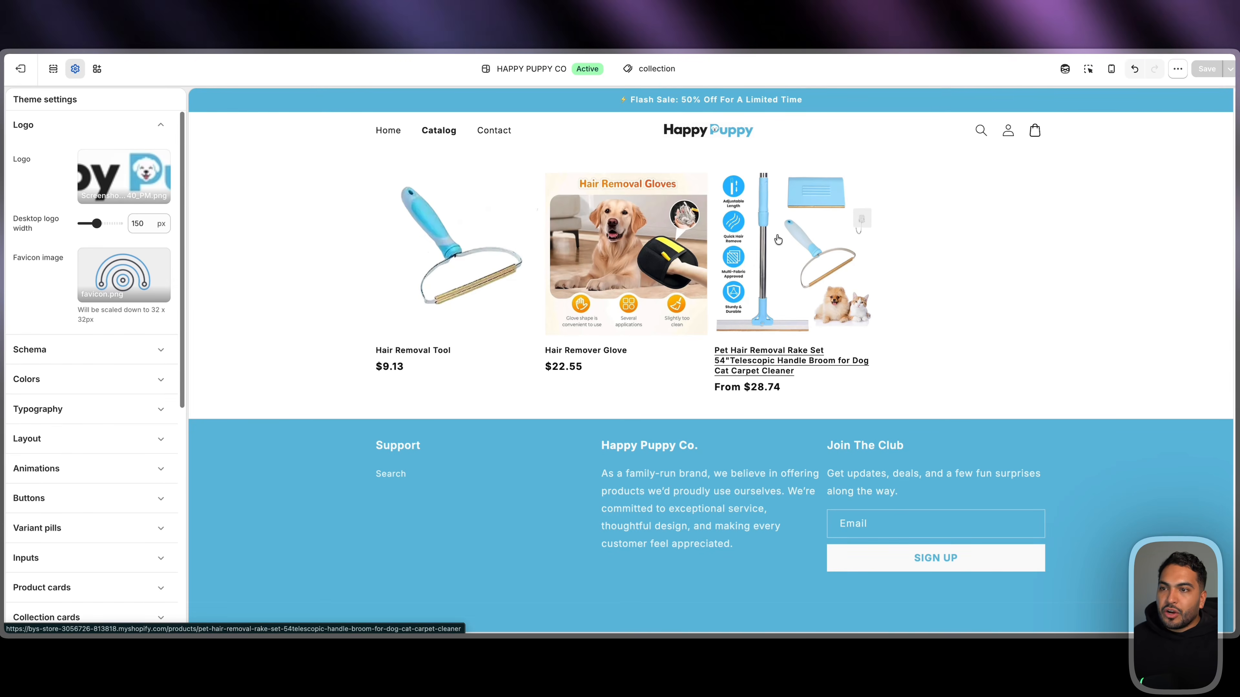
pyautogui.scroll(-15, 920, 248)
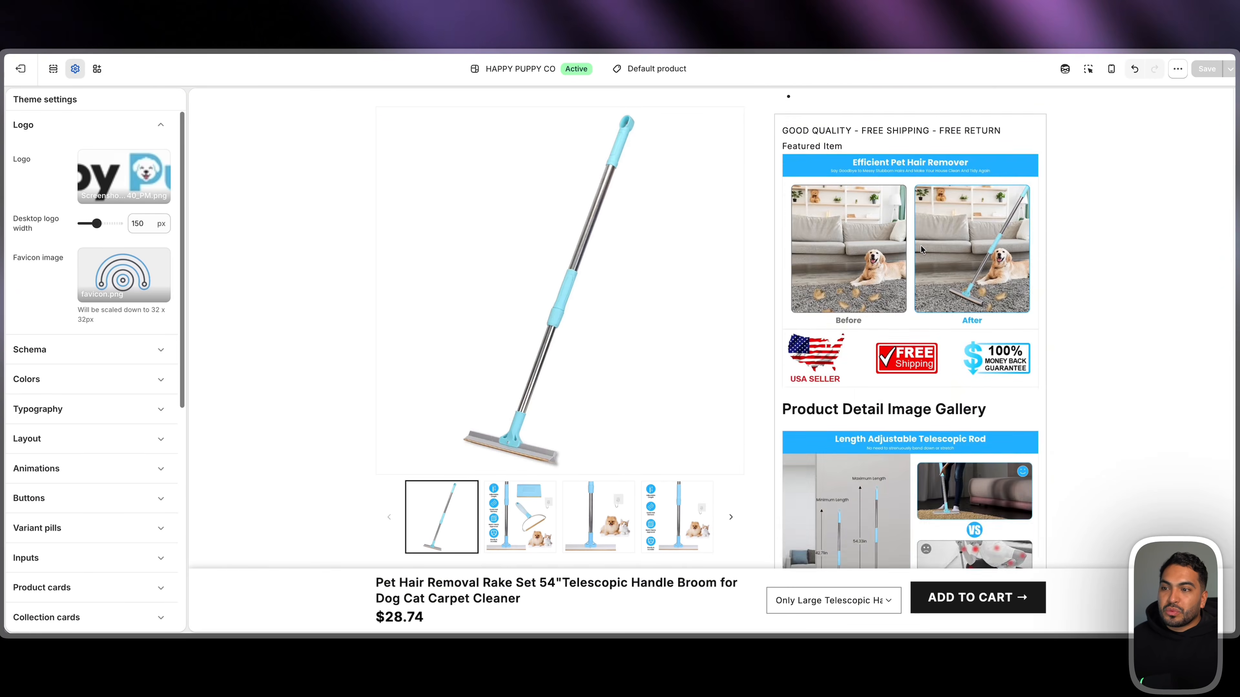
pyautogui.scroll(-10, 920, 245)
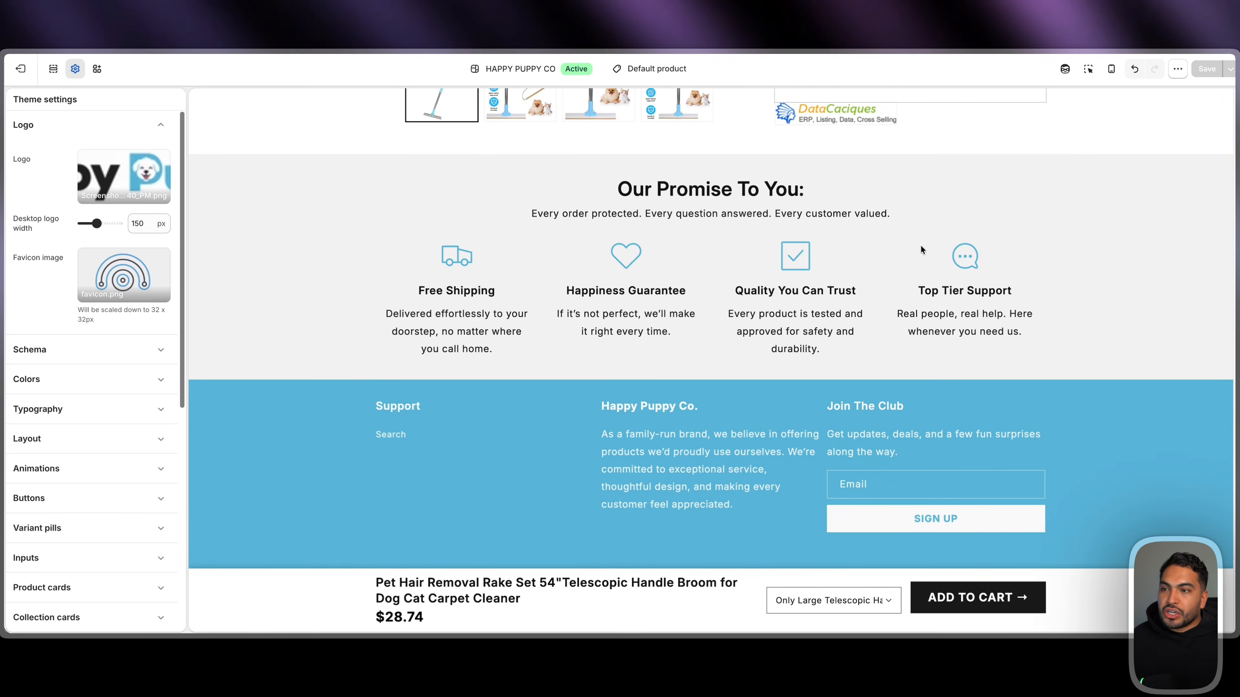
pyautogui.scroll(10, 920, 244)
pyautogui.scroll(2, 921, 248)
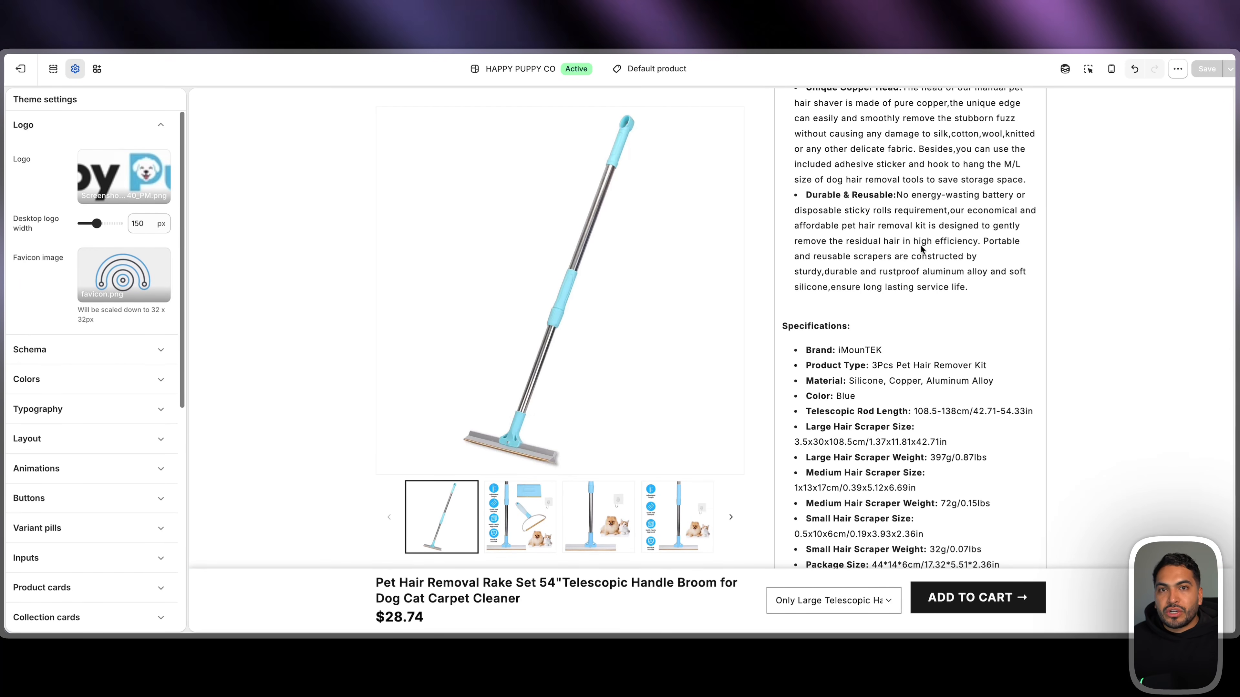
pyautogui.scroll(10, 920, 248)
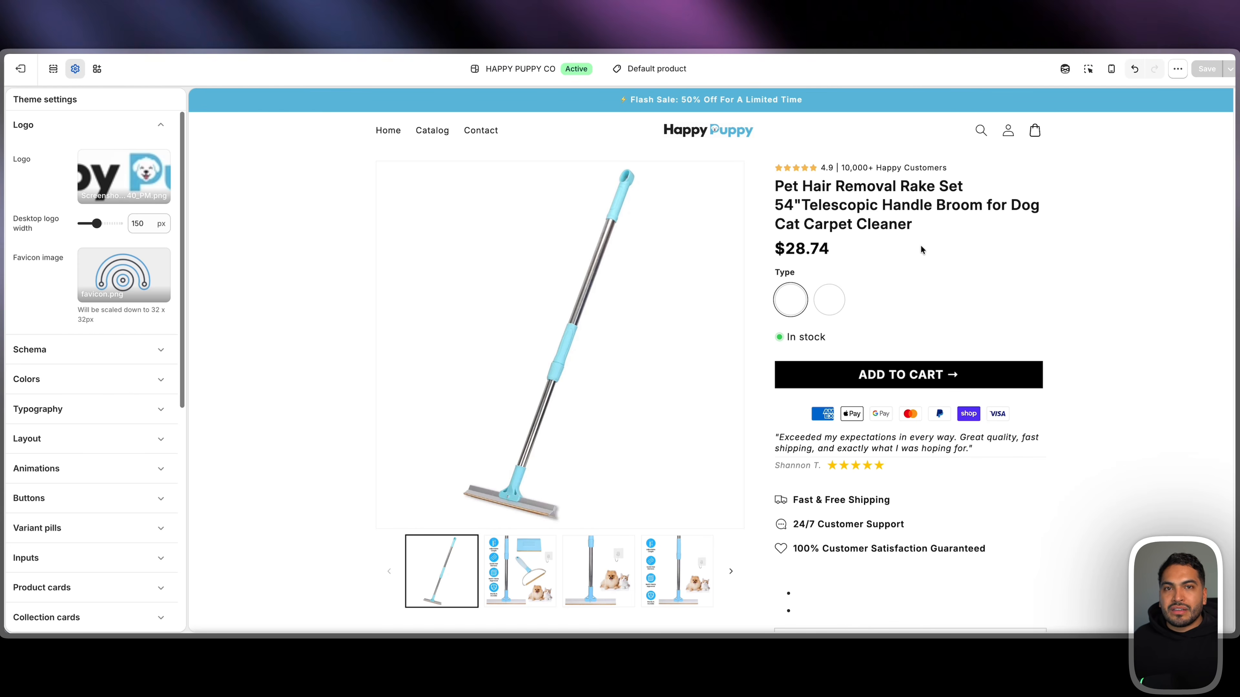
# Create a product template named Dog Hair Broom based on main-product-1
pyautogui.click(660, 73)
pyautogui.click(637, 143)
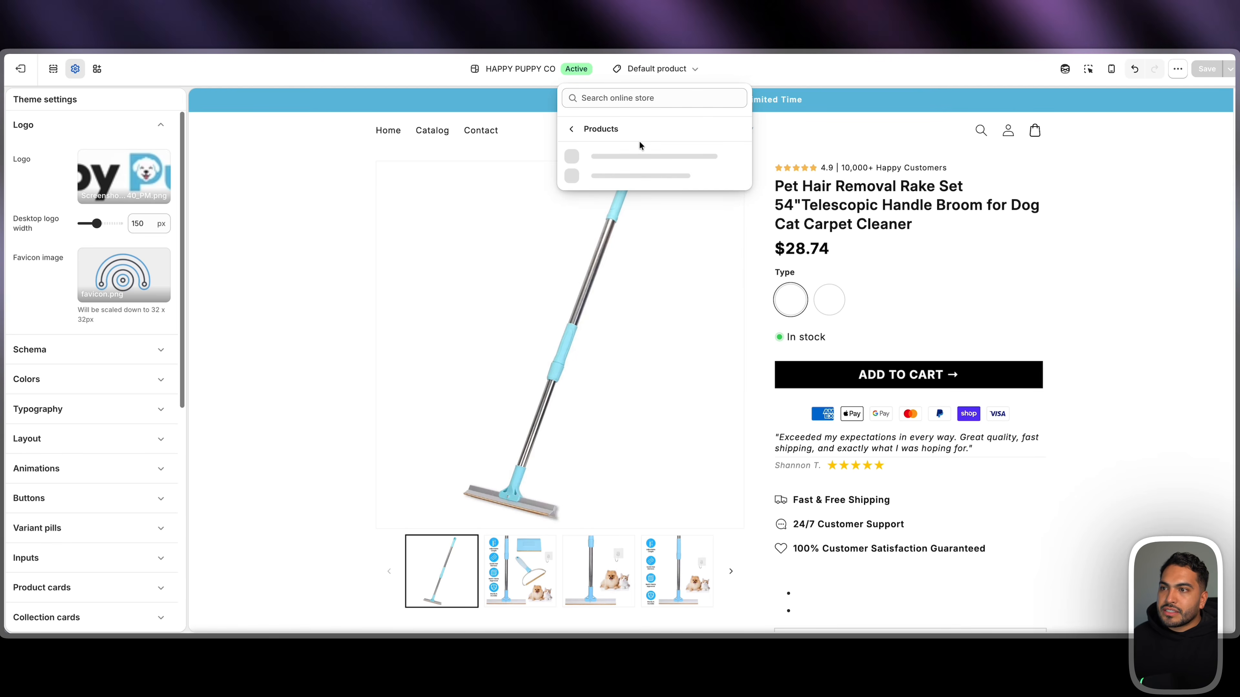
pyautogui.click(611, 217)
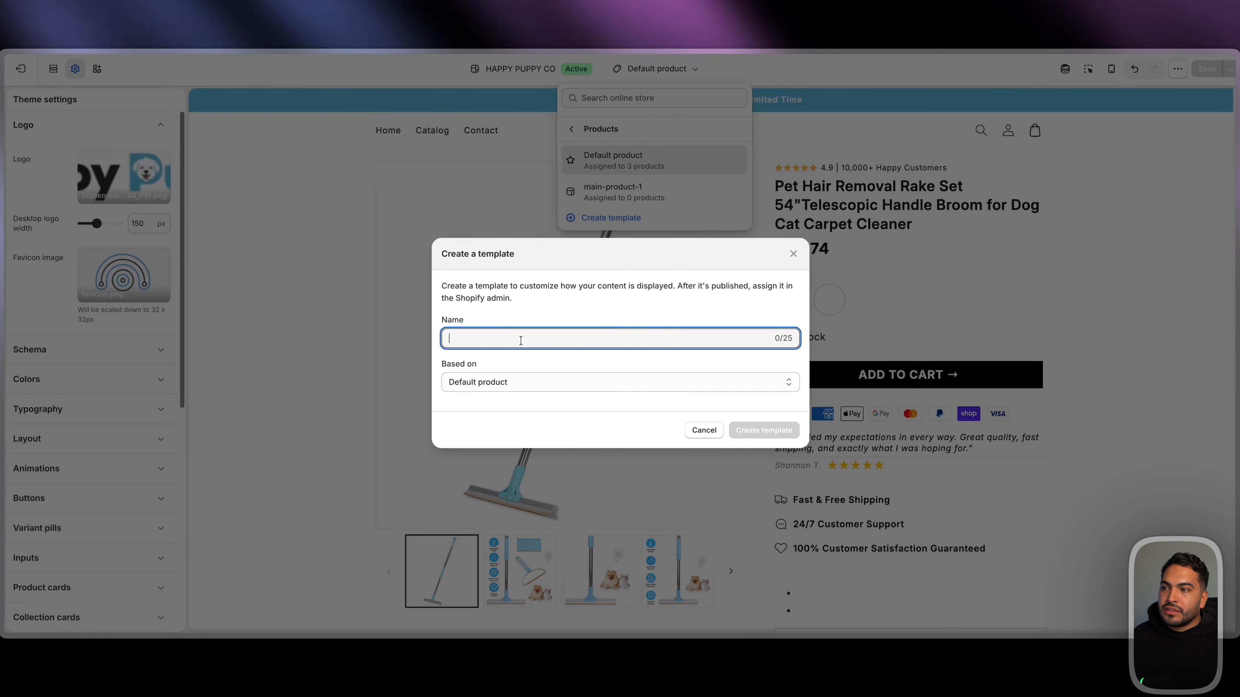
pyautogui.write('Dog Hair Broom')
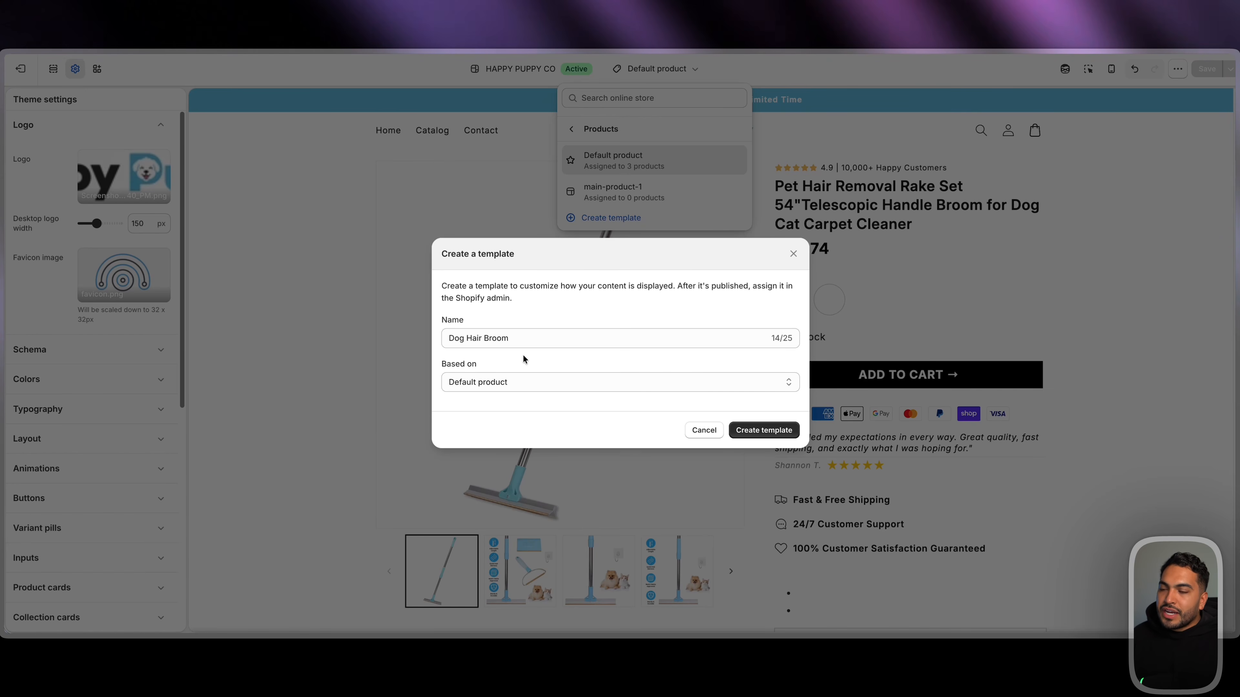
pyautogui.click(501, 382)
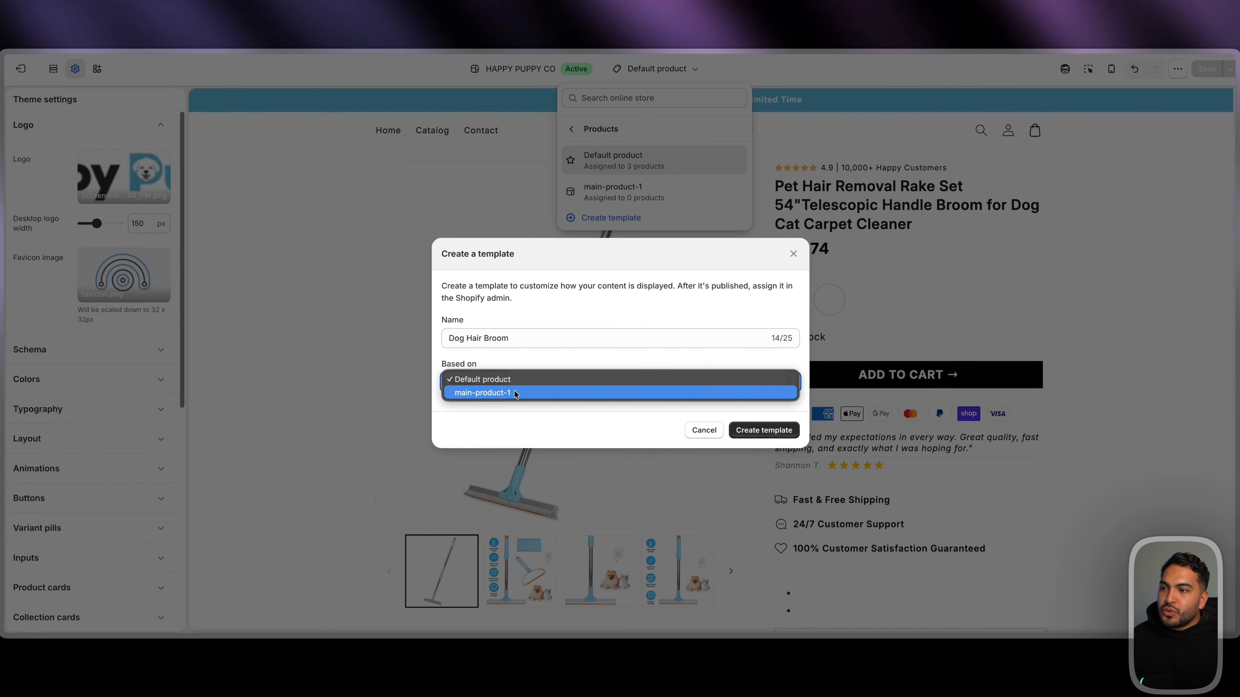
pyautogui.click(475, 392)
pyautogui.click(764, 430)
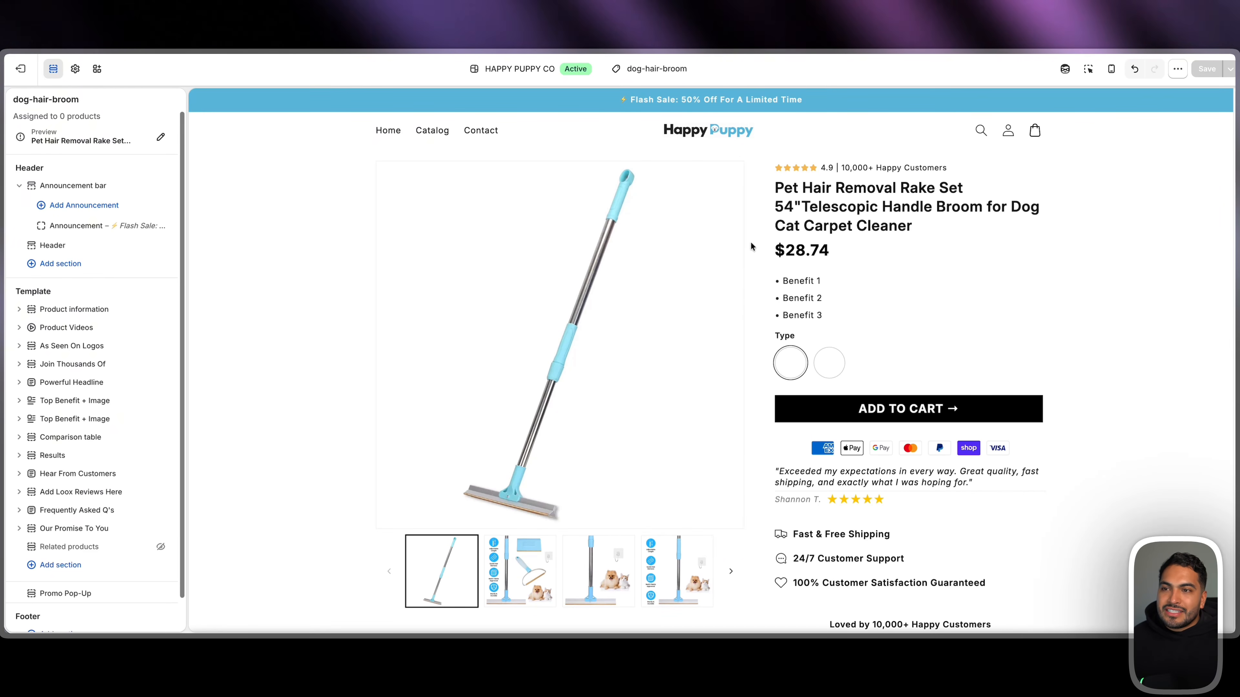
# Review the sections of the dog-hair-broom template, from the product information down to the frequently asked questions
pyautogui.scroll(-8, 759, 297)
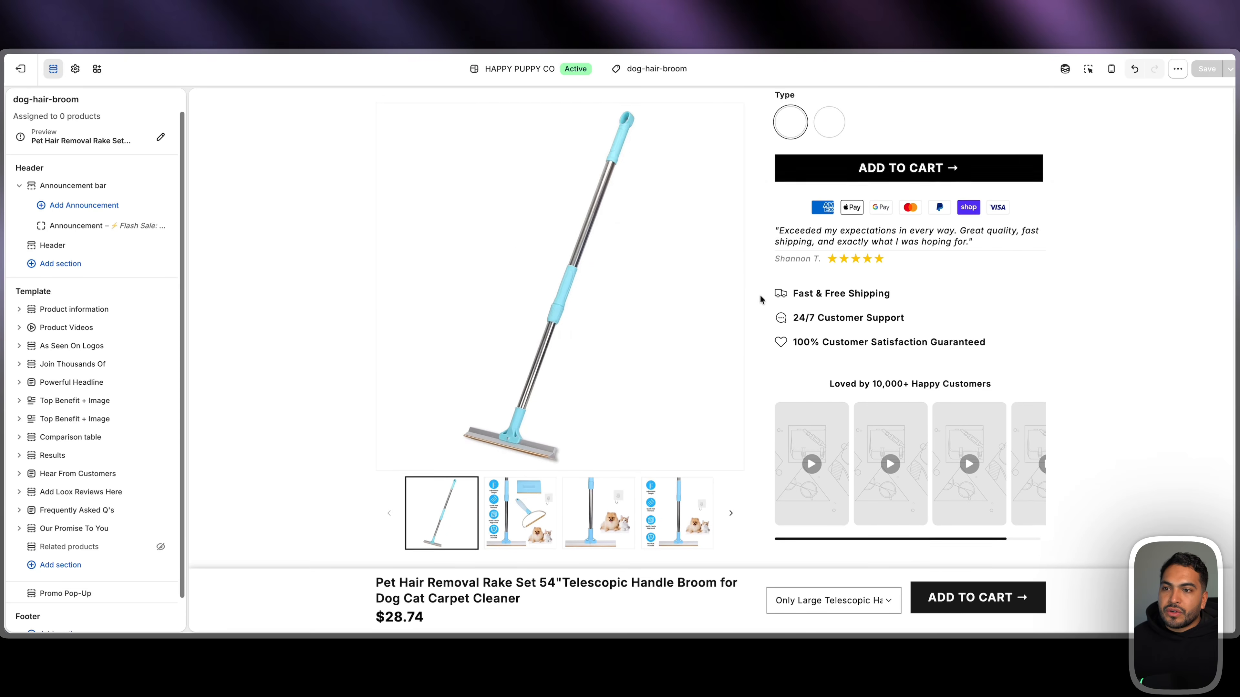
pyautogui.scroll(-10, 761, 308)
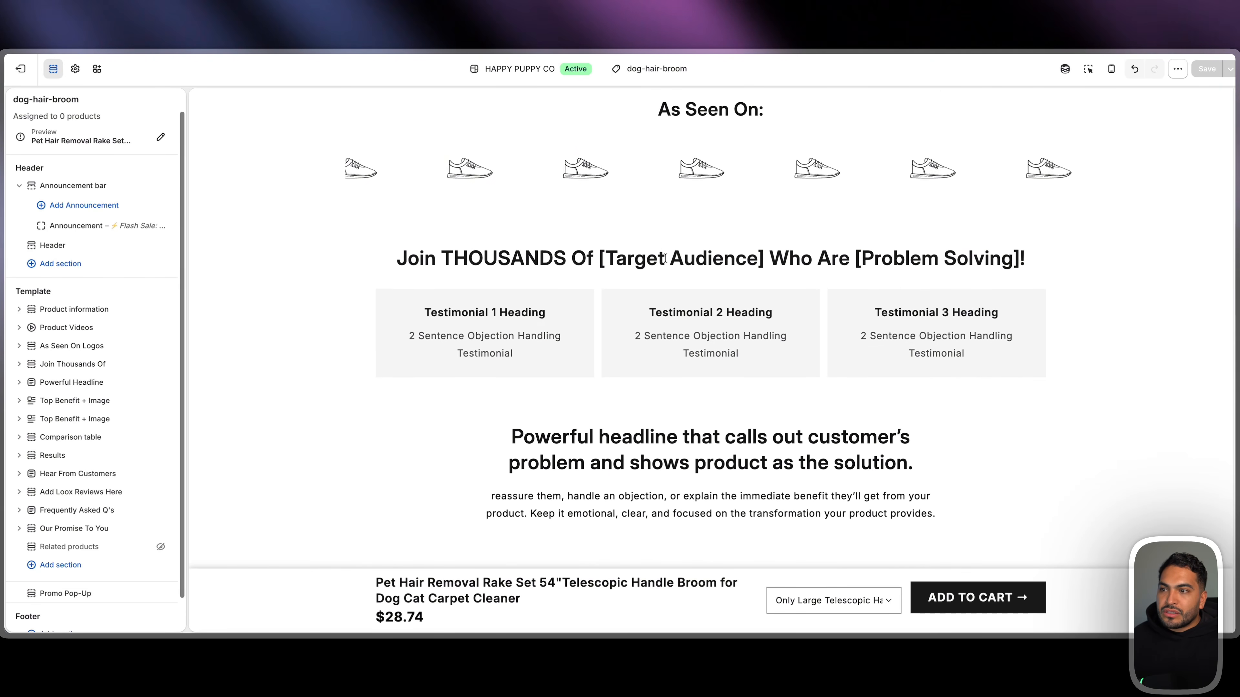
pyautogui.scroll(-10, 708, 289)
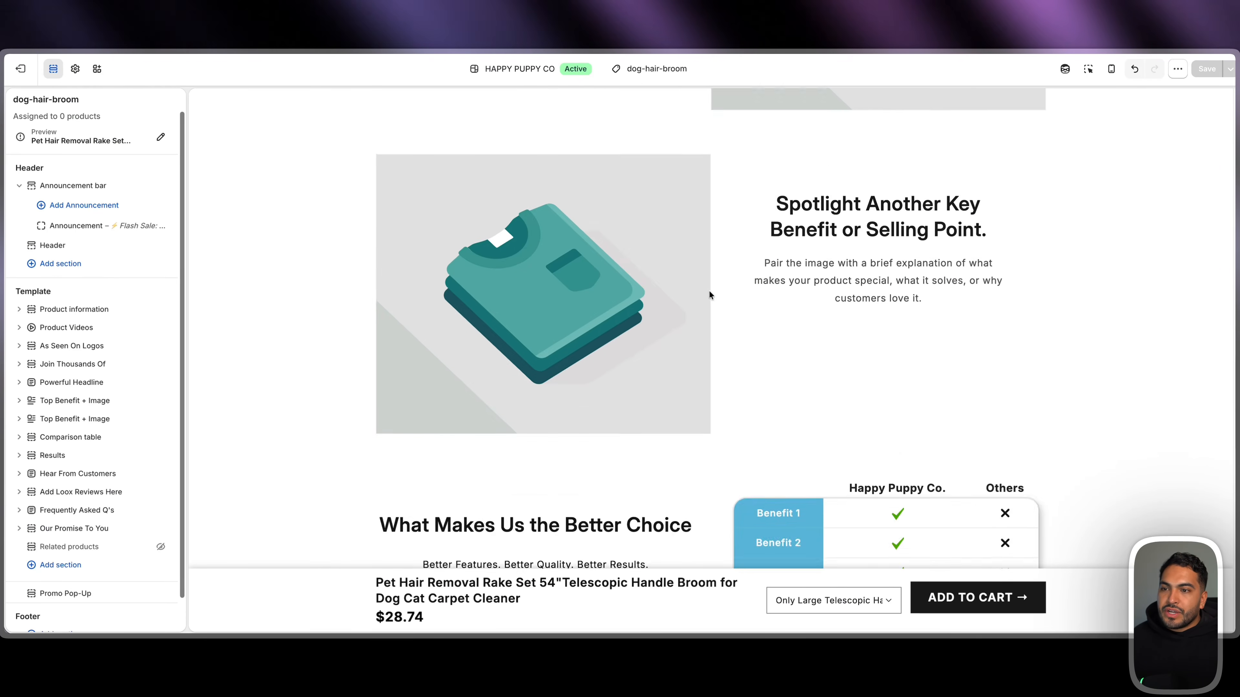
pyautogui.scroll(-2, 840, 317)
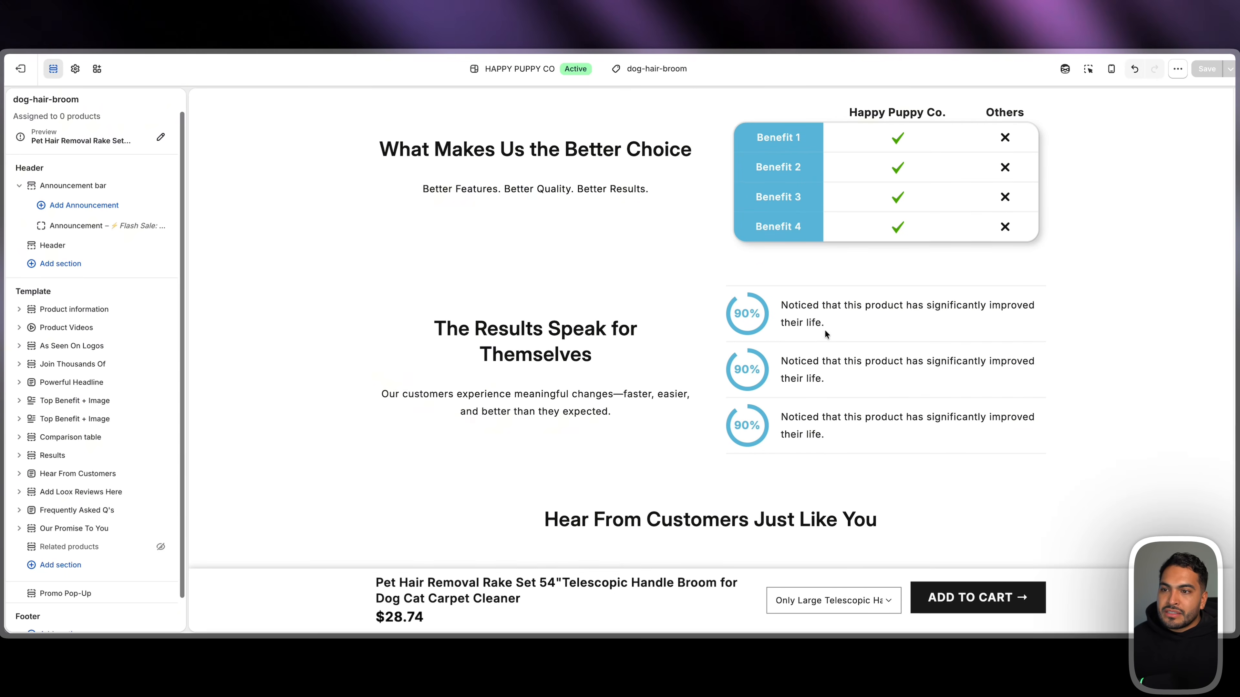
pyautogui.scroll(-7, 755, 336)
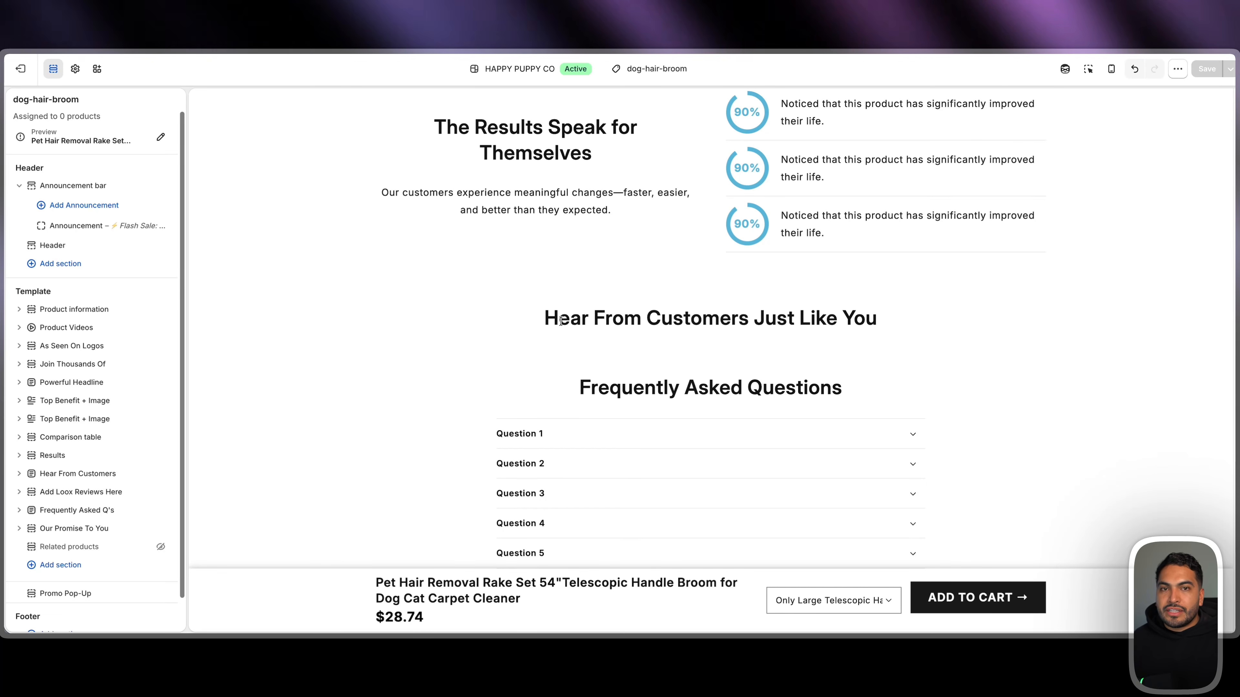
pyautogui.scroll(20, 562, 320)
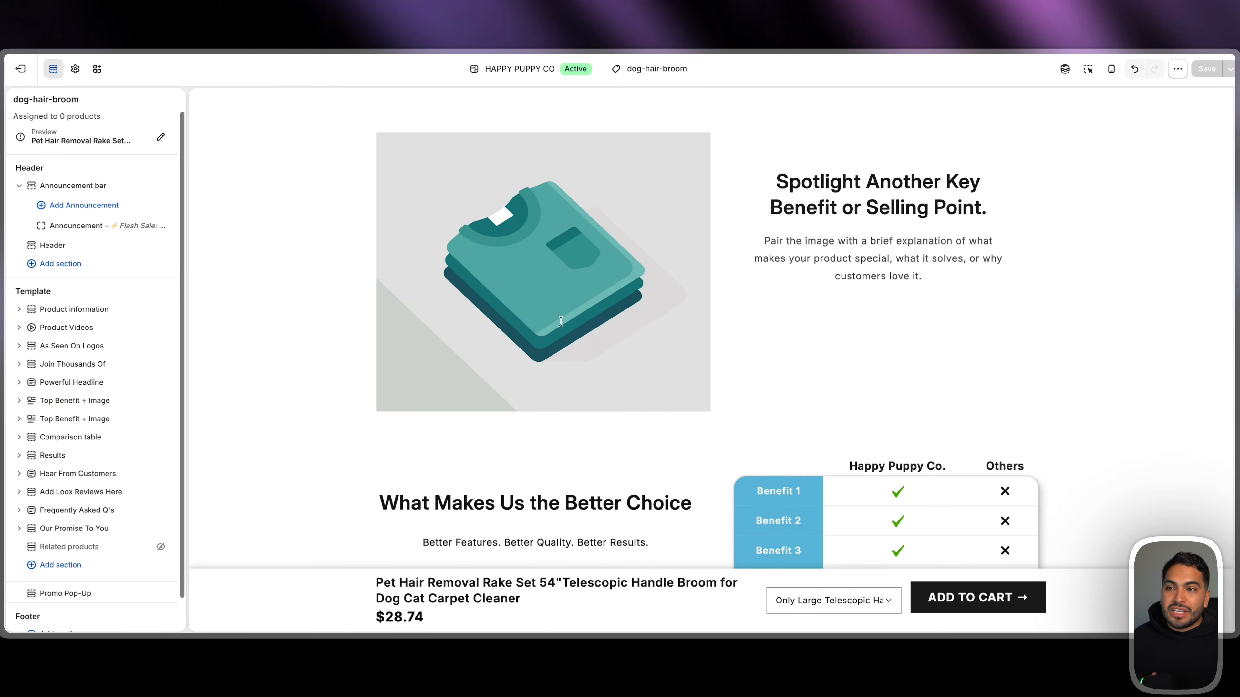
pyautogui.scroll(13, 561, 321)
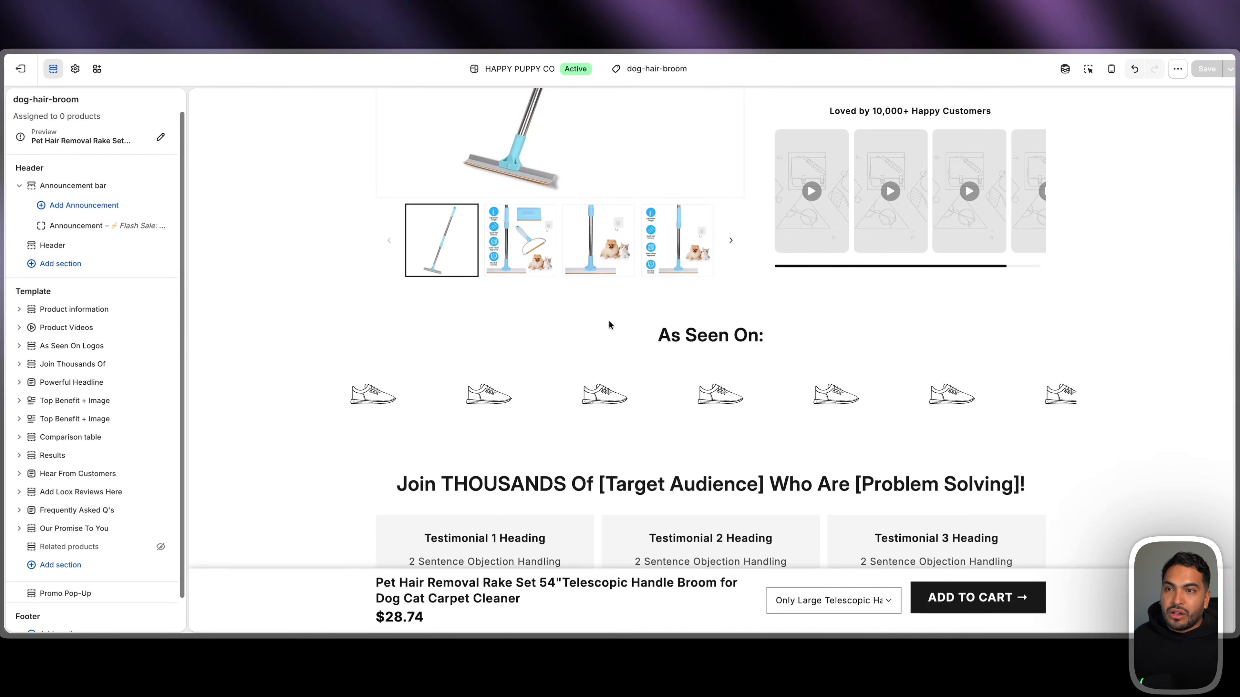
pyautogui.scroll(3, 730, 320)
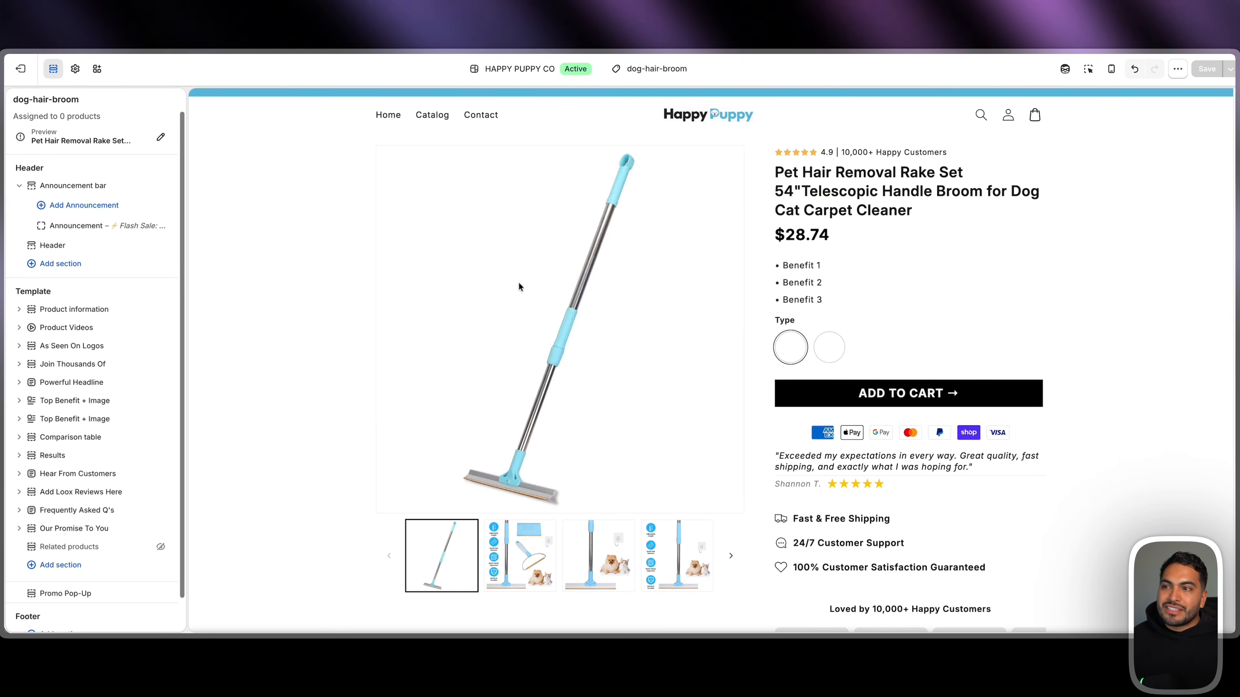
# Open the Pet Hair Removal Rake Set product in the store admin, assign it the dog-hair-broom theme template and save
pyautogui.click(20, 69)
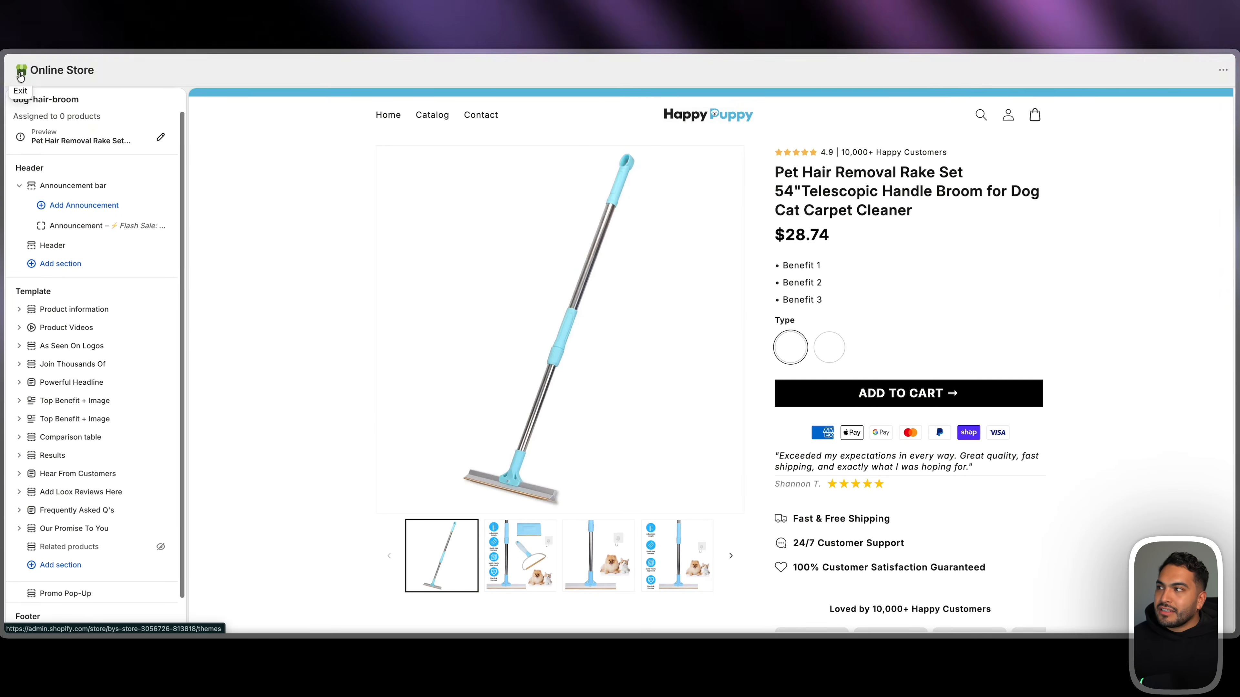
pyautogui.click(73, 135)
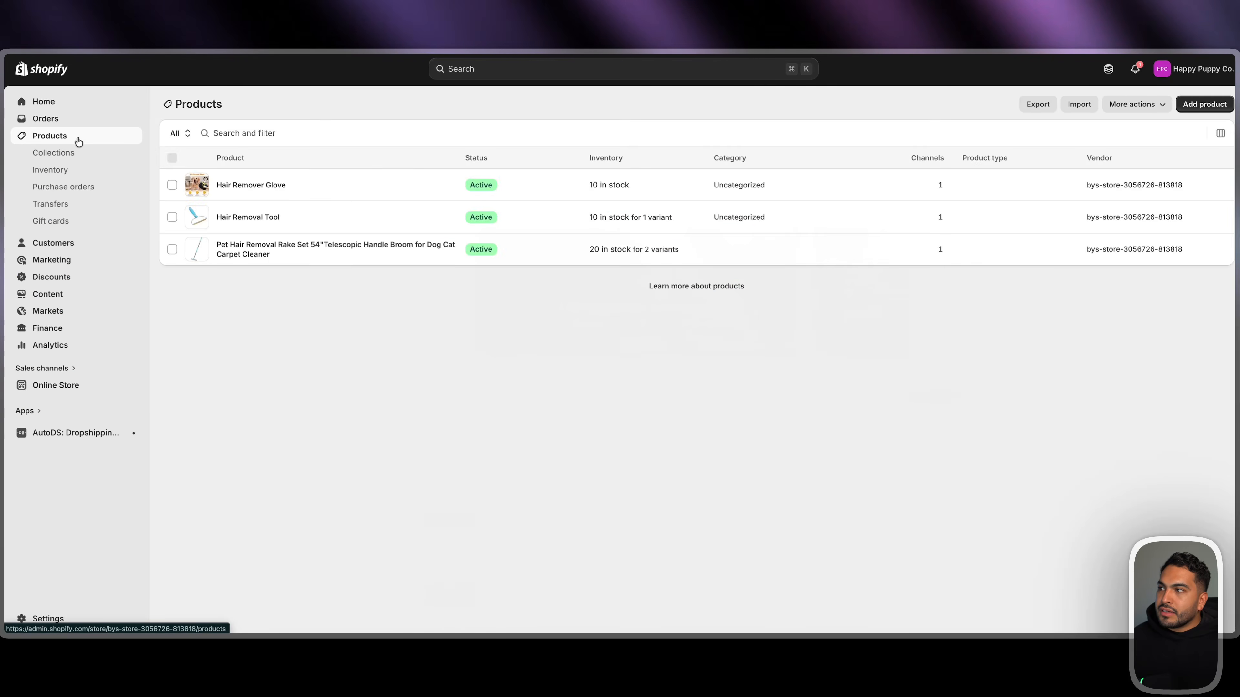
pyautogui.click(250, 253)
pyautogui.scroll(-1, 417, 255)
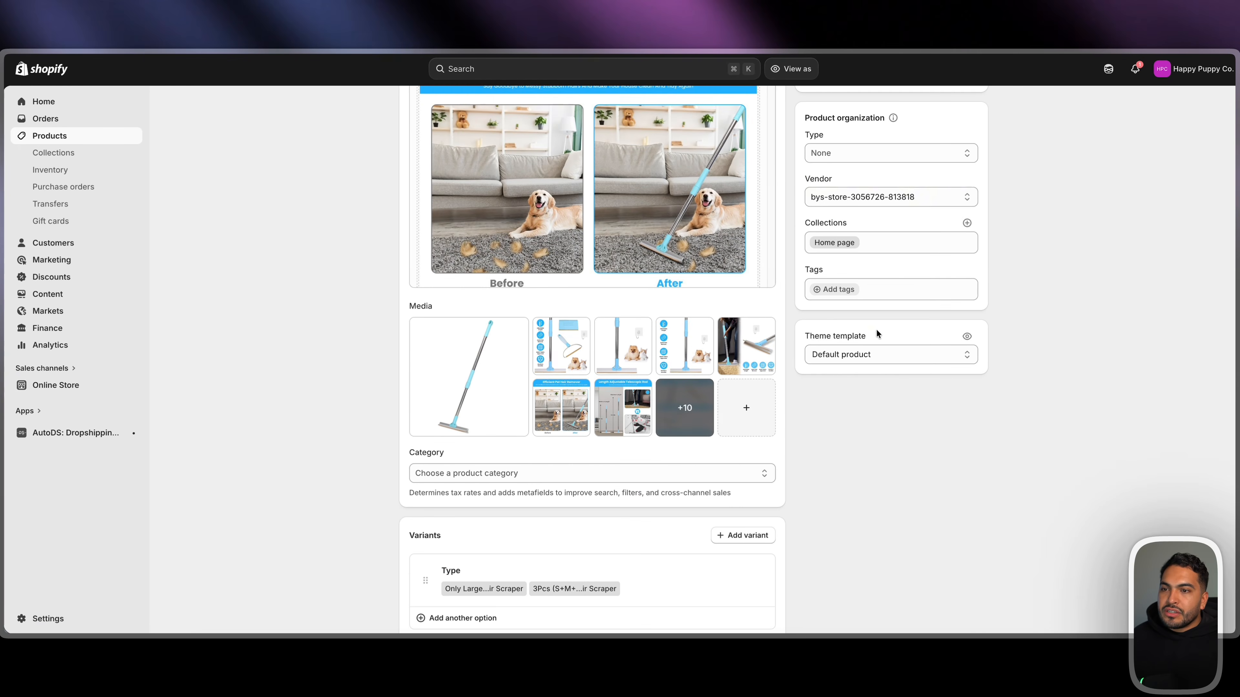
pyautogui.moveTo(799, 336); pyautogui.dragTo(885, 337)
pyautogui.click(877, 353)
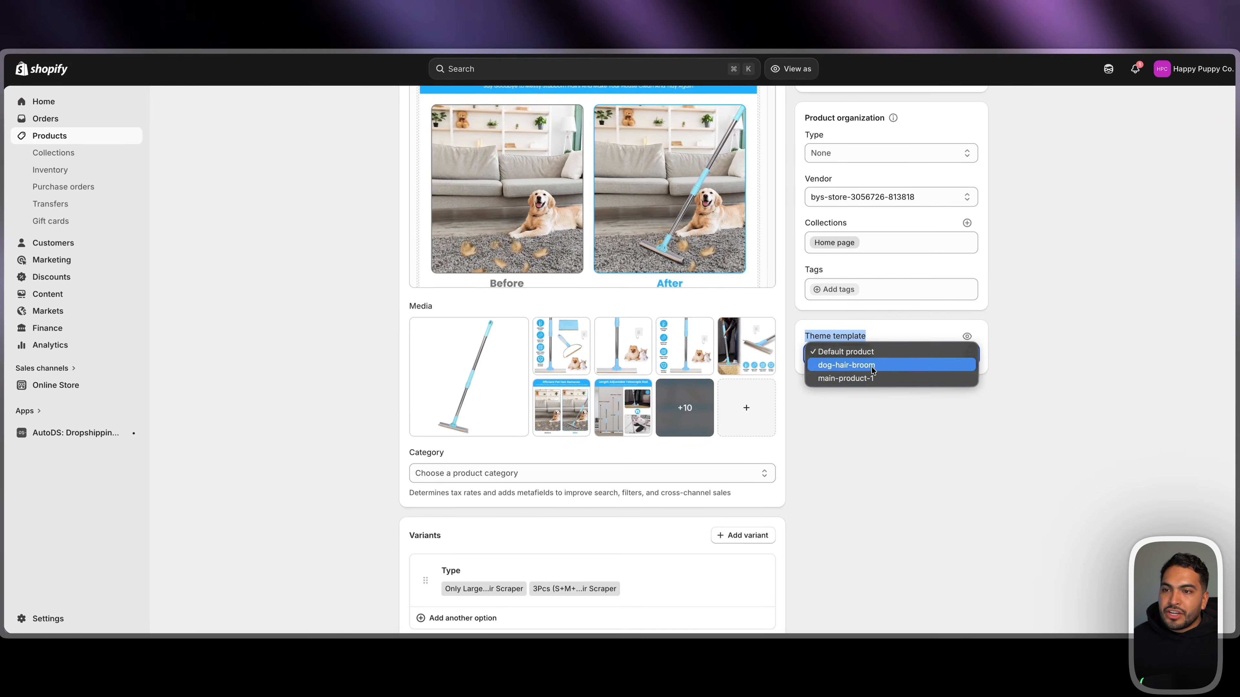
pyautogui.click(881, 370)
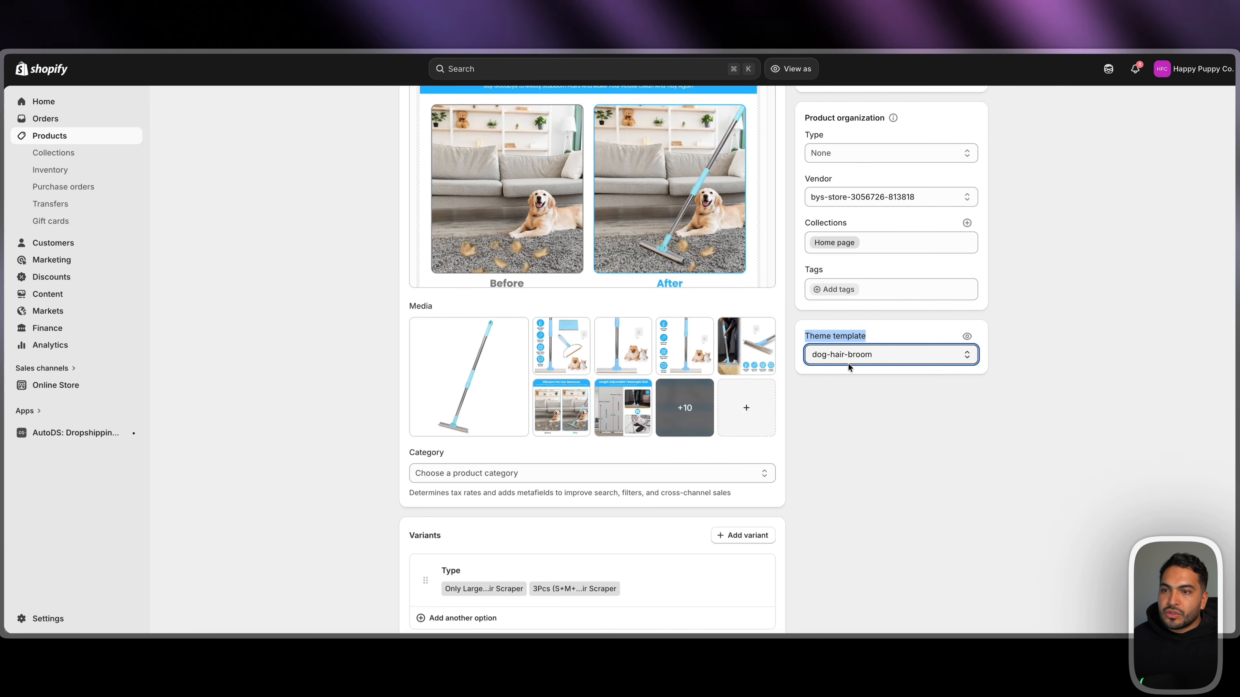
pyautogui.click(805, 77)
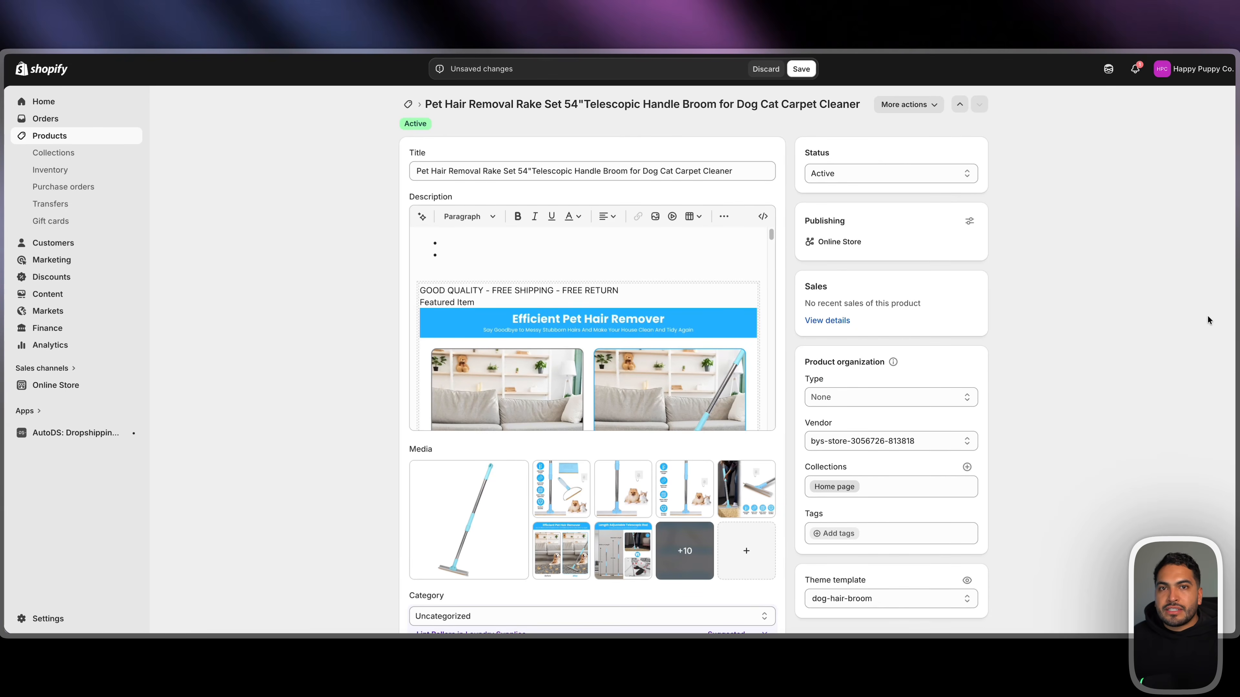
# Clear the product's description and change its title to Pet Hair Removal Broom
pyautogui.click(648, 268)
pyautogui.press('super+a')
pyautogui.press('BackSpace')
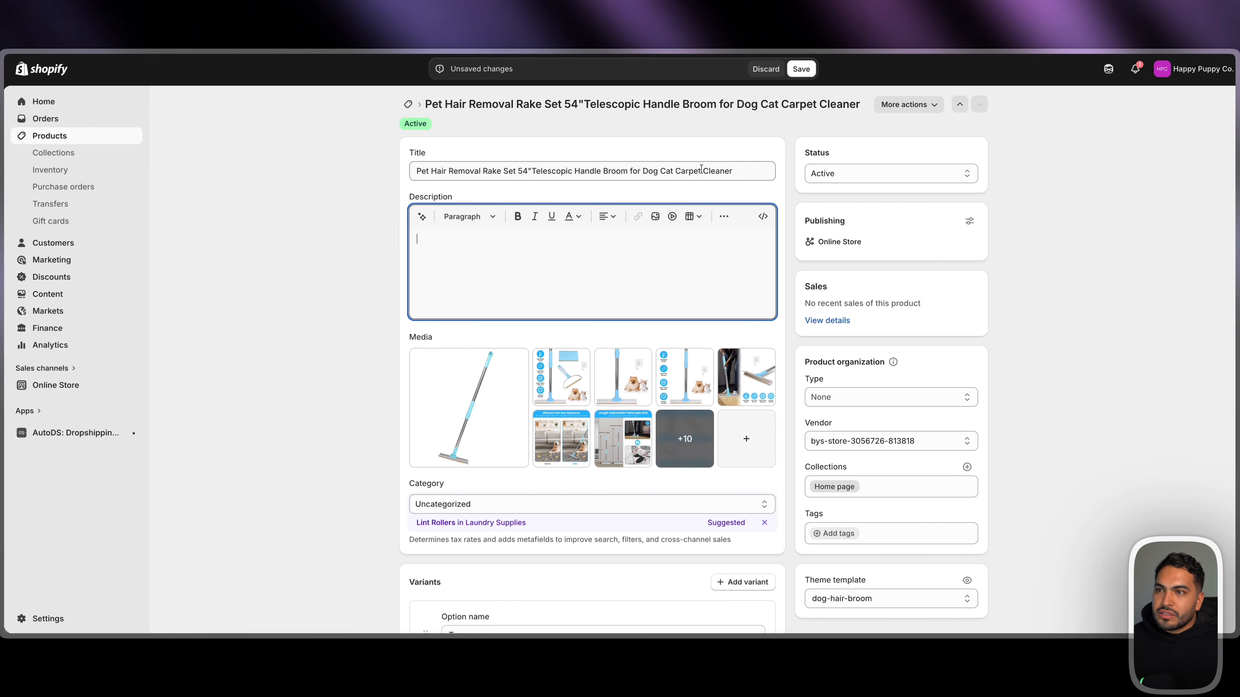
pyautogui.moveTo(735, 170); pyautogui.dragTo(471, 168)
pyautogui.write('Pet Hai')
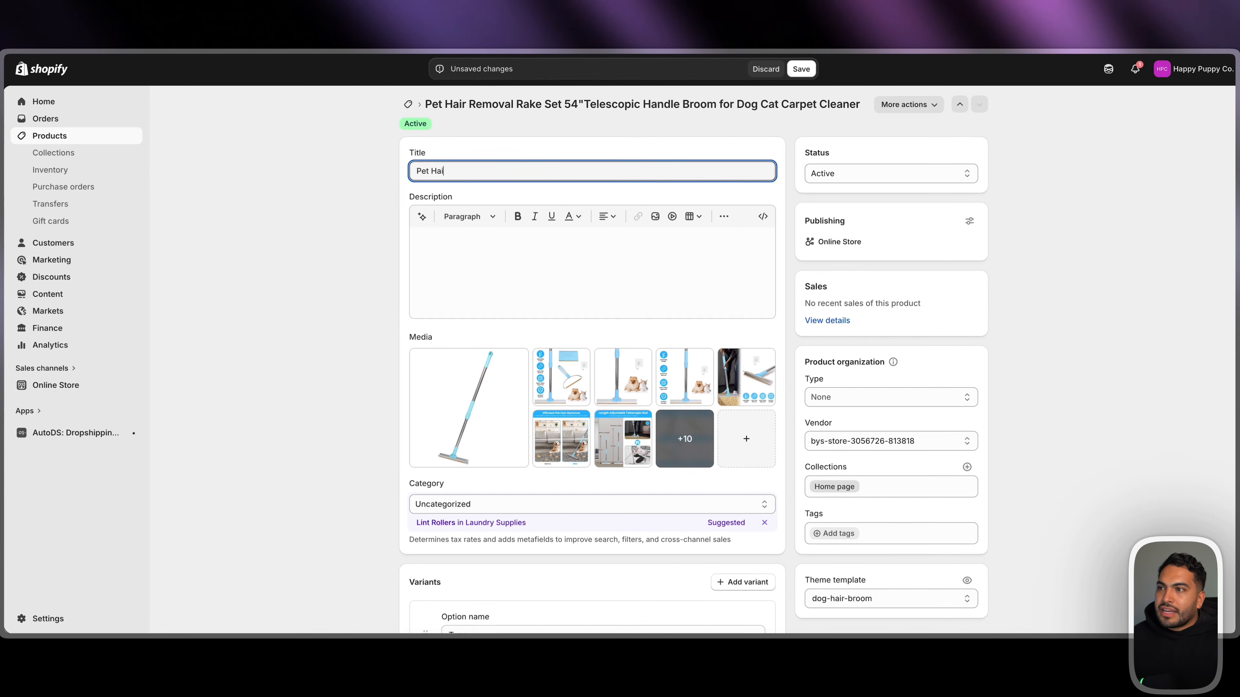
pyautogui.write('r Removal Broom')
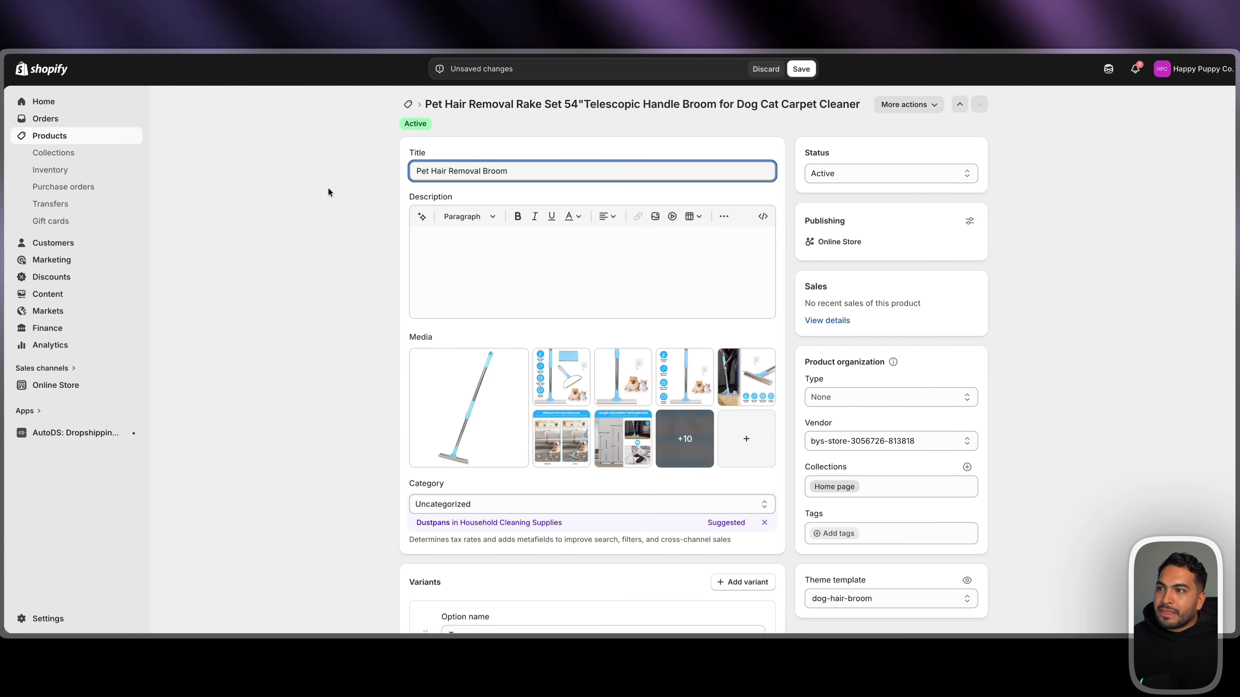
pyautogui.click(328, 189)
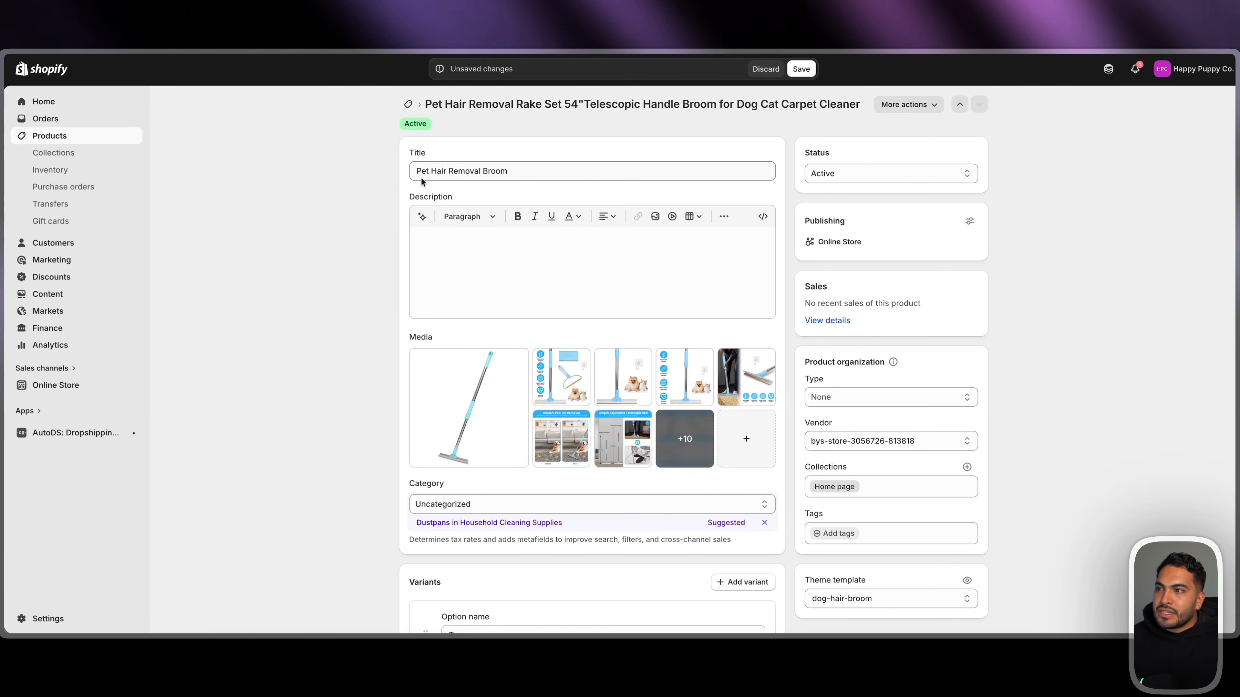
# Delete the Type option from the product's variants
pyautogui.scroll(-7, 372, 206)
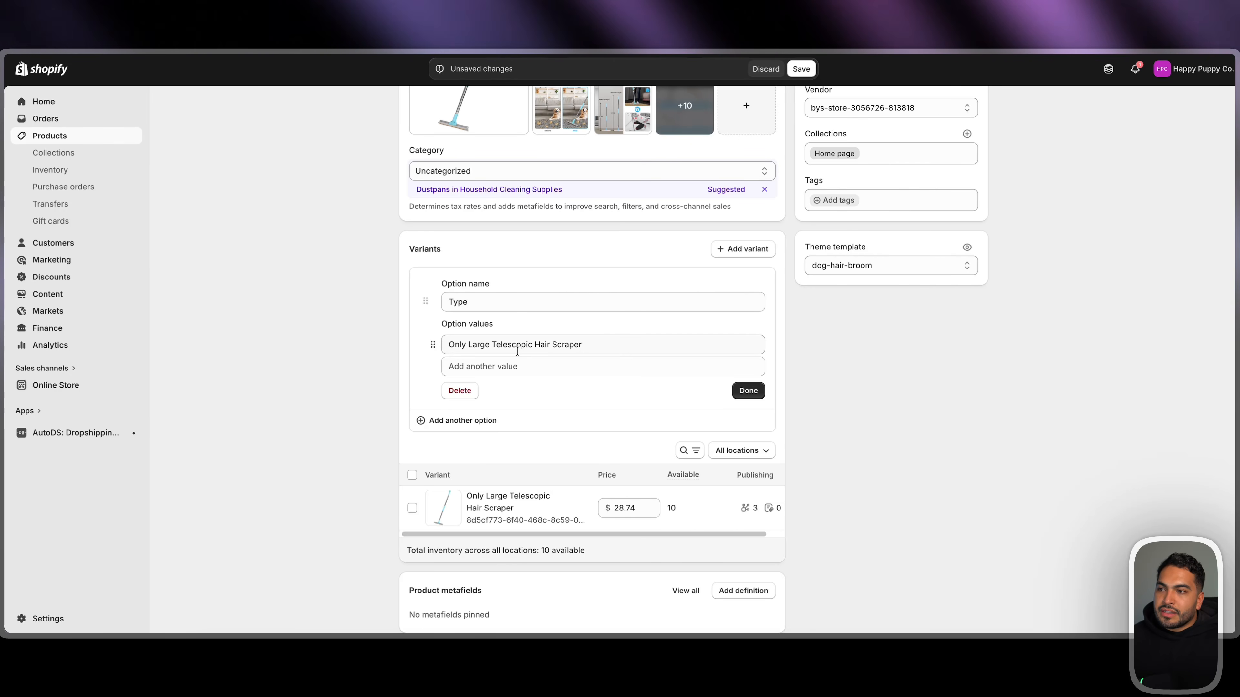
pyautogui.click(459, 390)
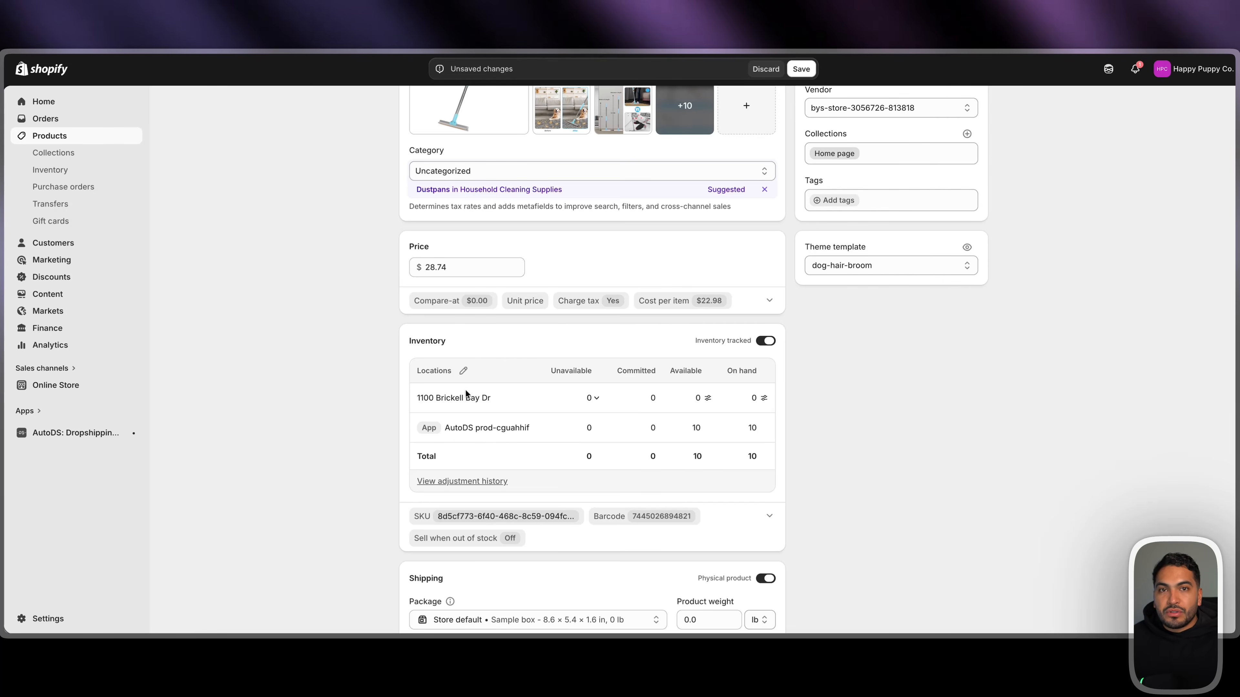
# Set the product's price to $49.99 and its compare-at price to $99.99
pyautogui.scroll(4, 385, 322)
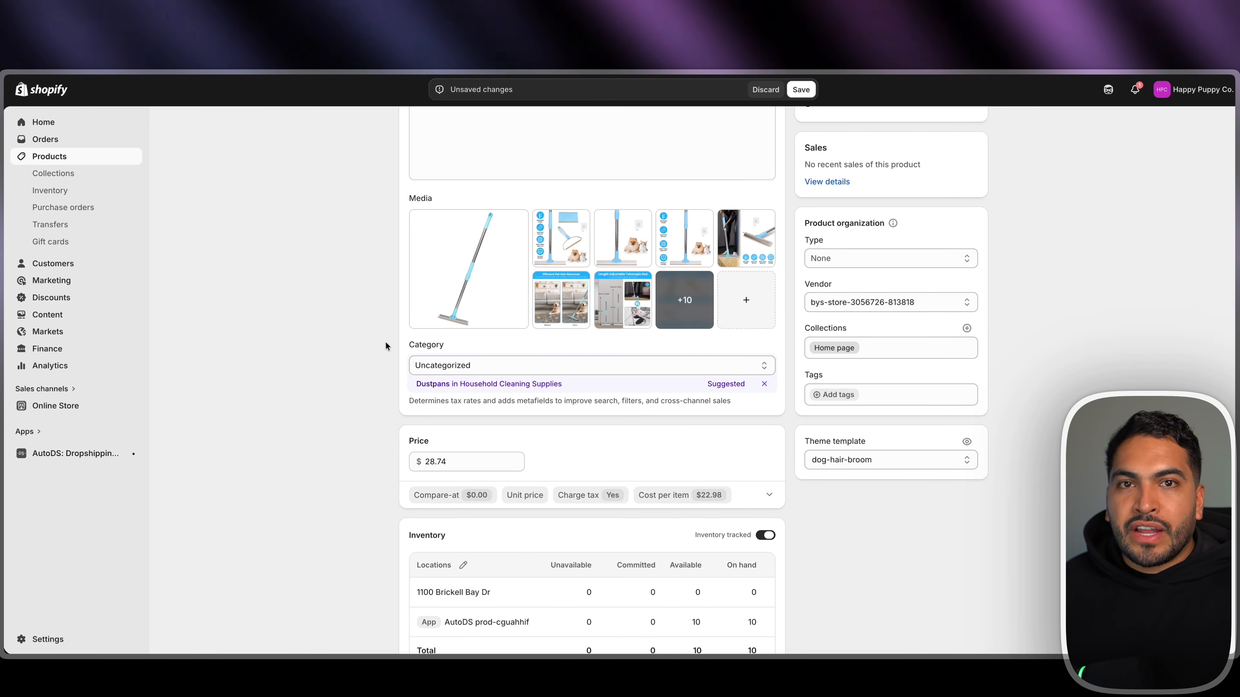
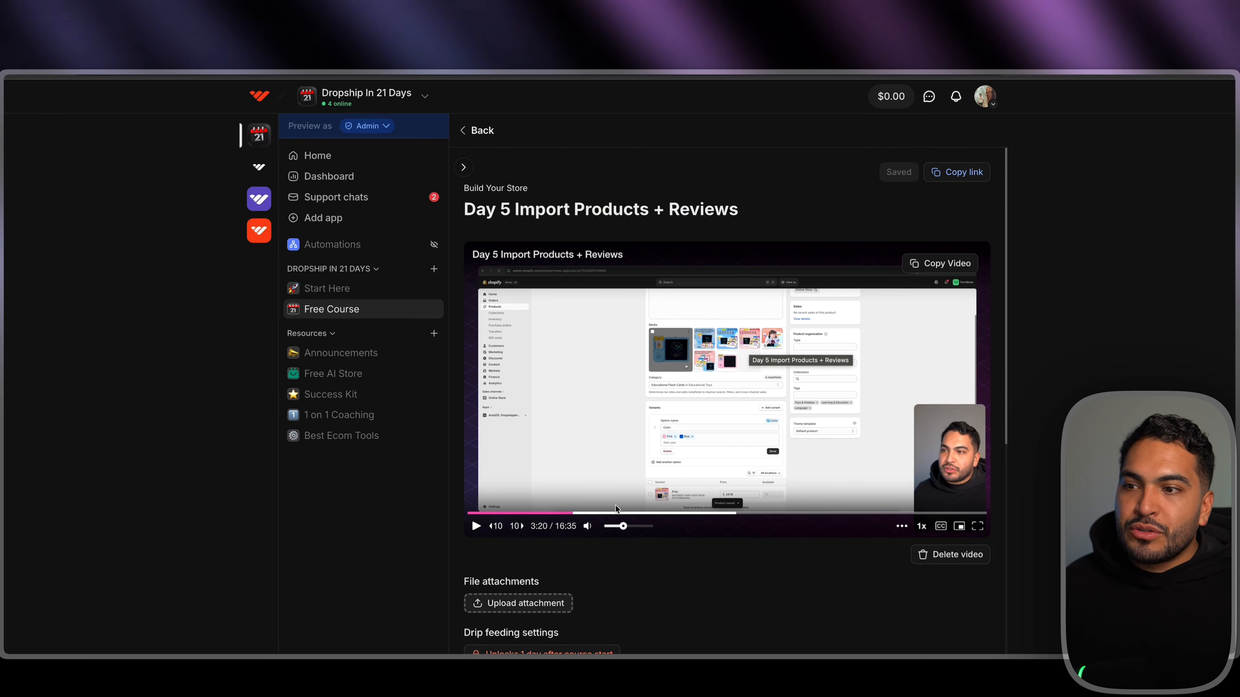
pyautogui.click(586, 515)
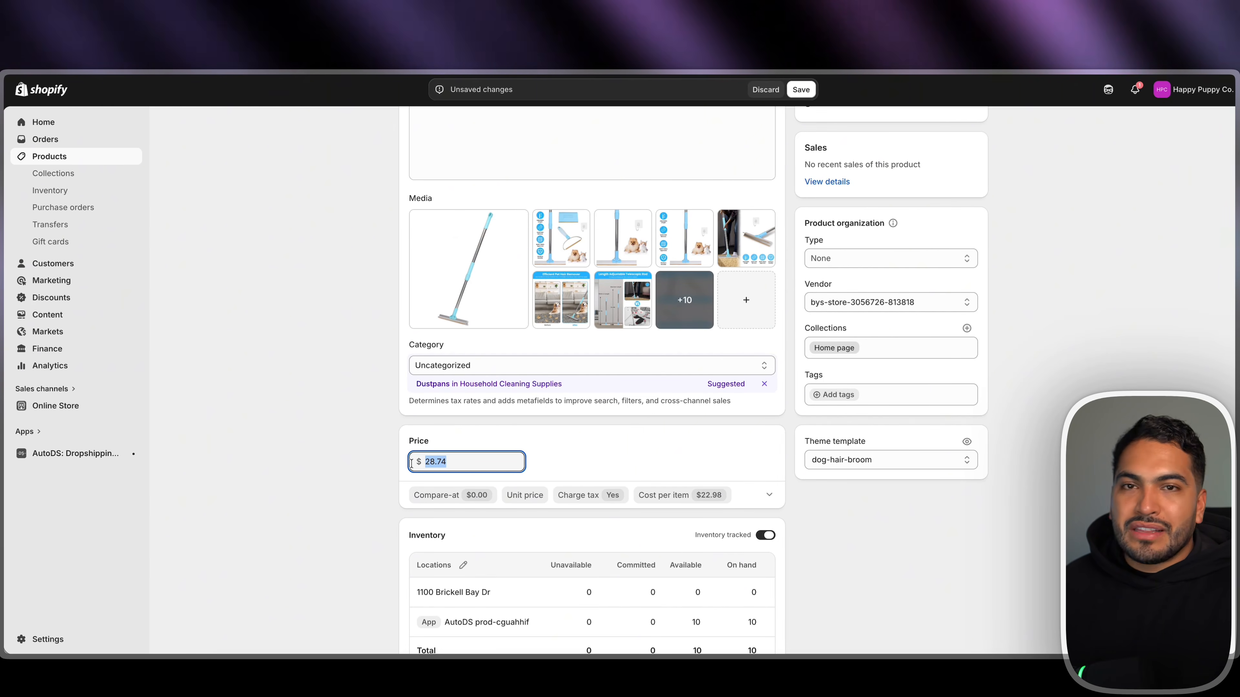
pyautogui.write('49.99')
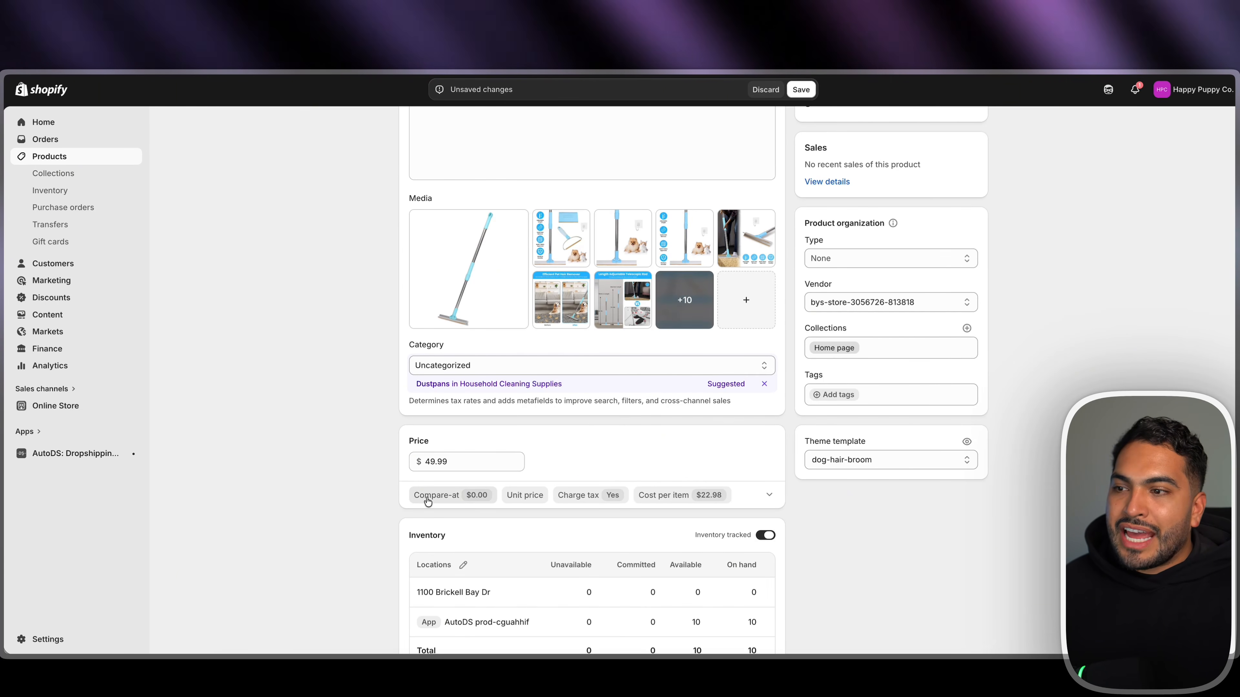
pyautogui.click(769, 494)
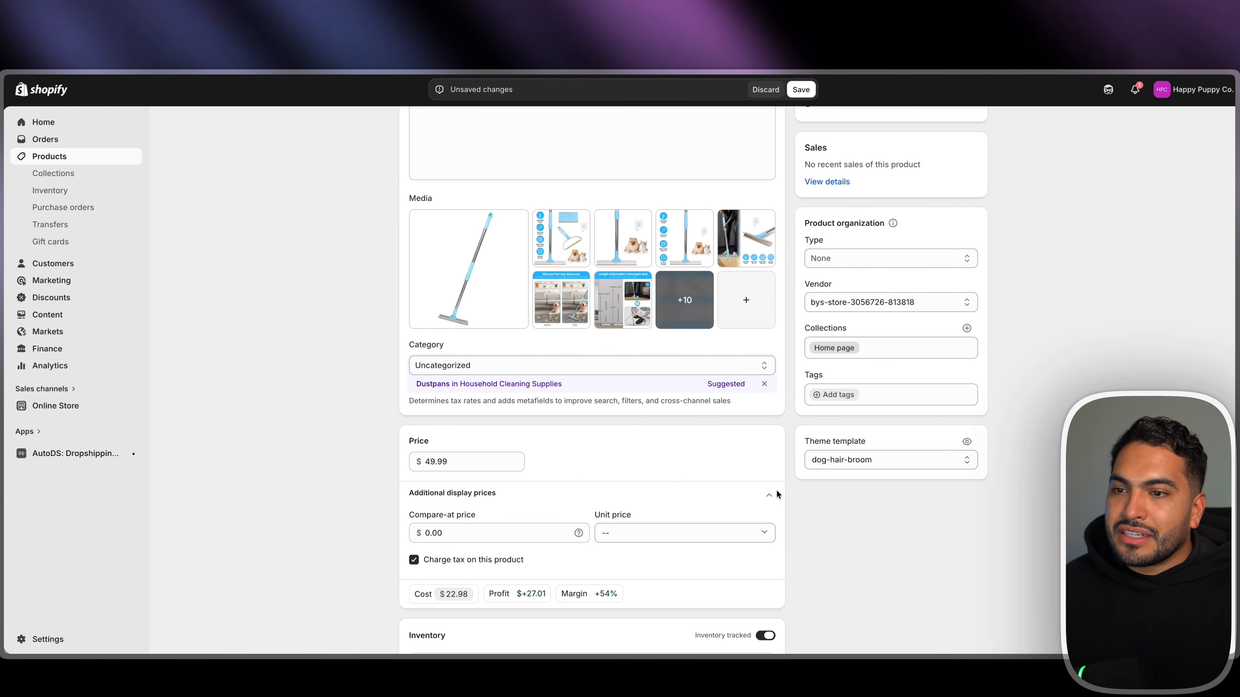
pyautogui.click(468, 532)
pyautogui.write('99.99')
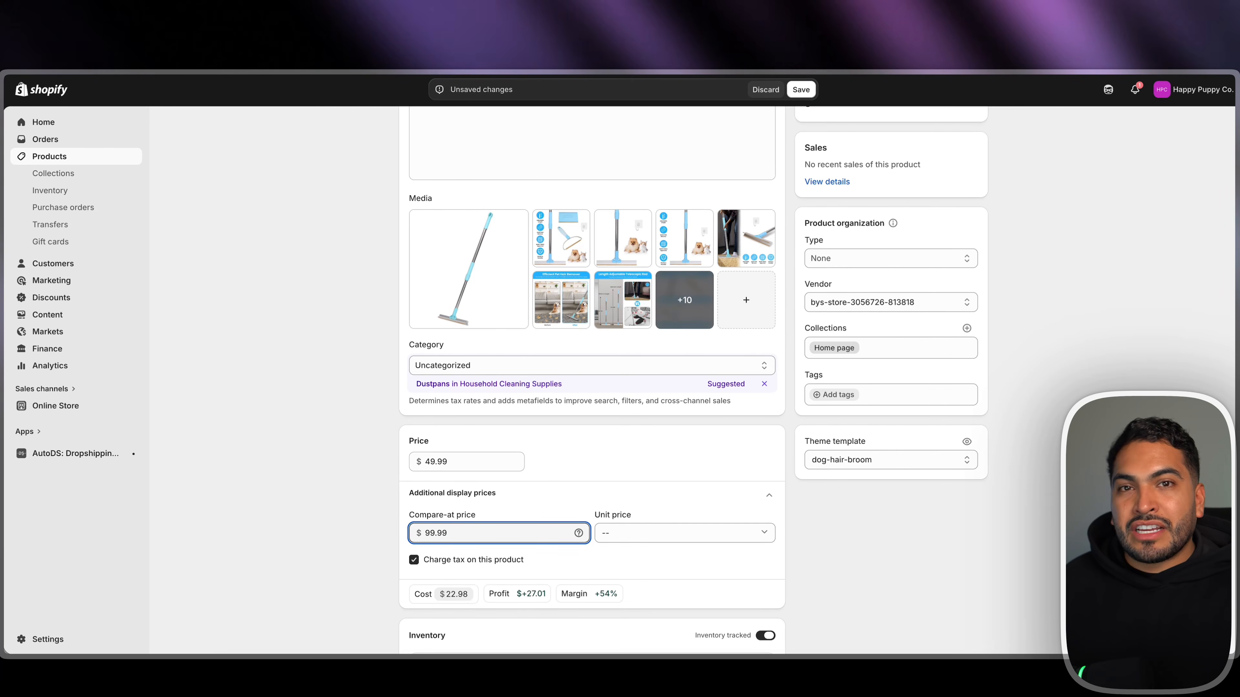
# Turn off inventory tracking for the product
pyautogui.scroll(-2, 792, 530)
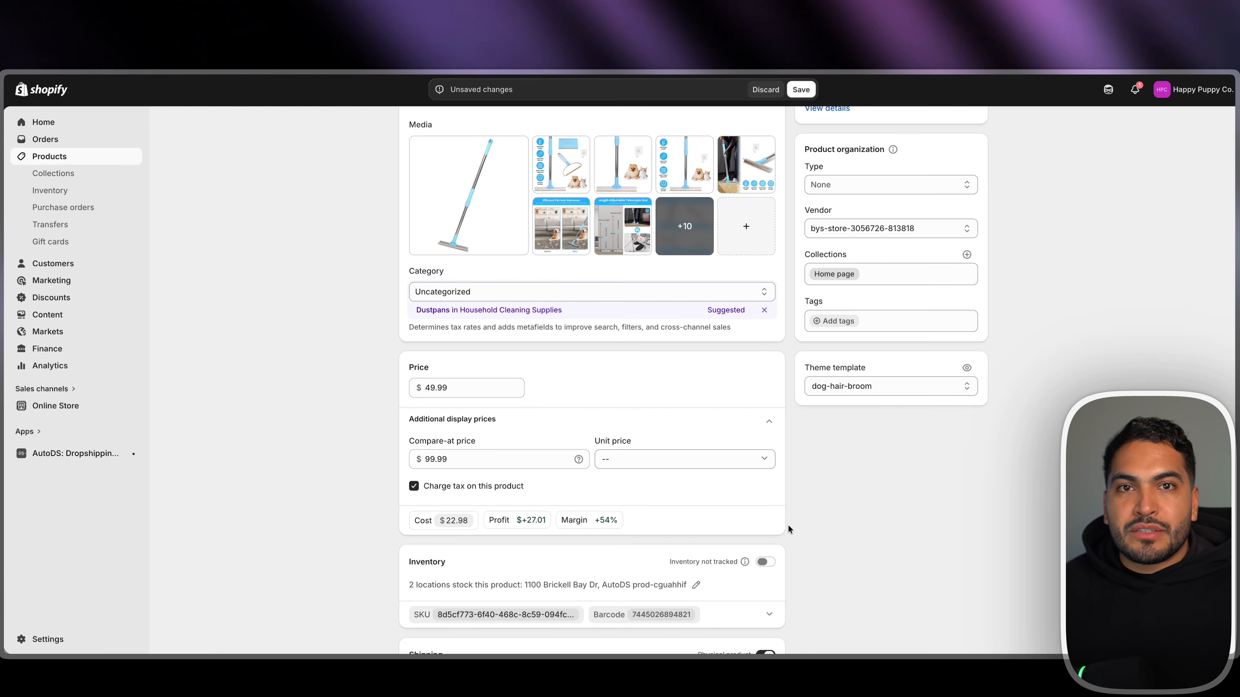
pyautogui.scroll(1, 787, 524)
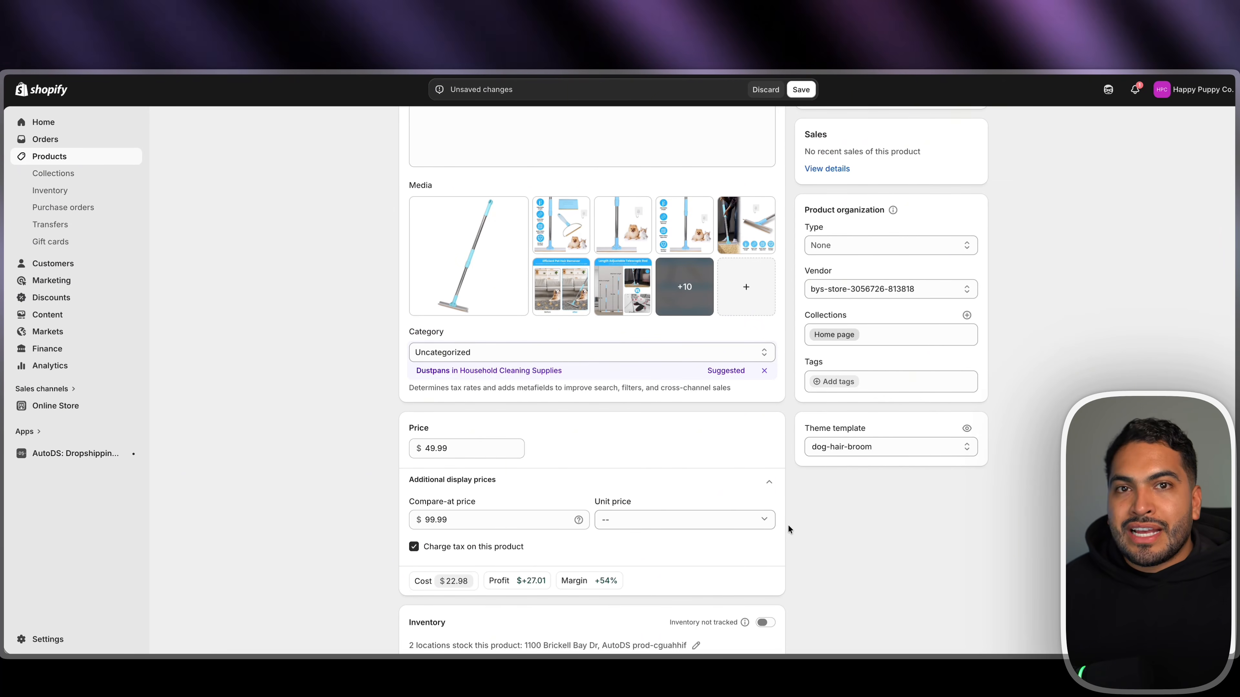
# Save the Pet Hair Removal Broom product, and open its page from the catalog in the HAPPY PUPPY CO theme editor
pyautogui.scroll(3, 787, 528)
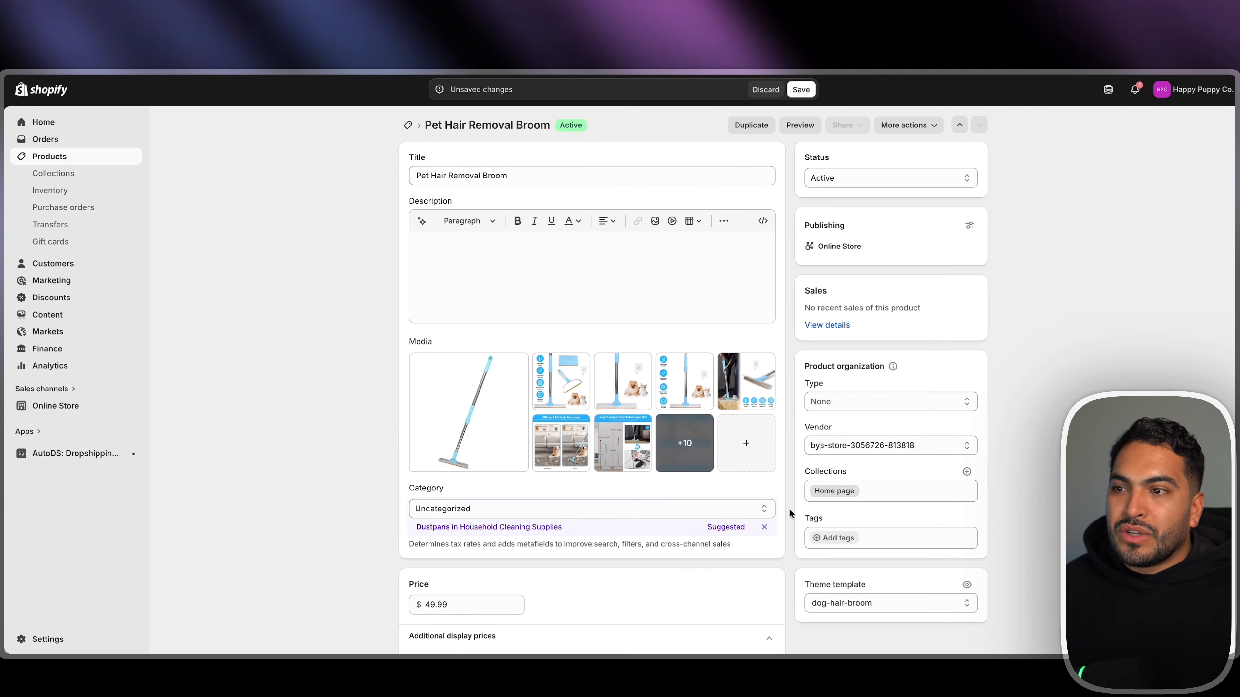
pyautogui.click(801, 90)
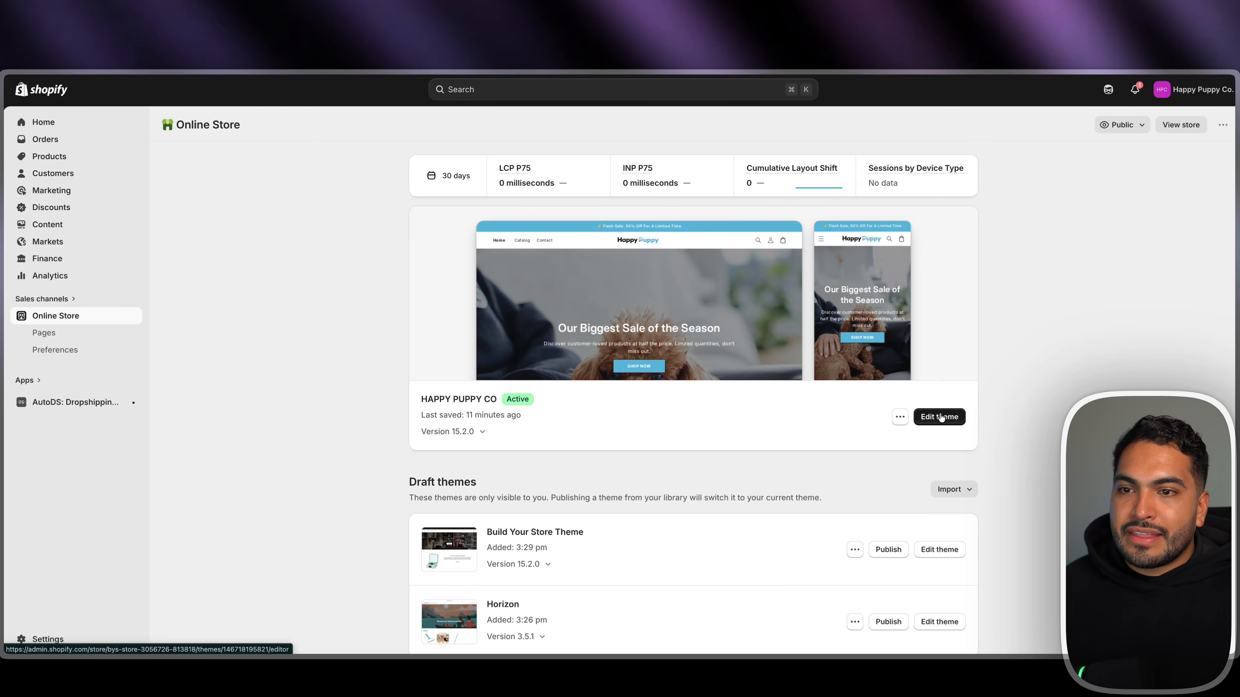
pyautogui.click(939, 416)
pyautogui.click(445, 152)
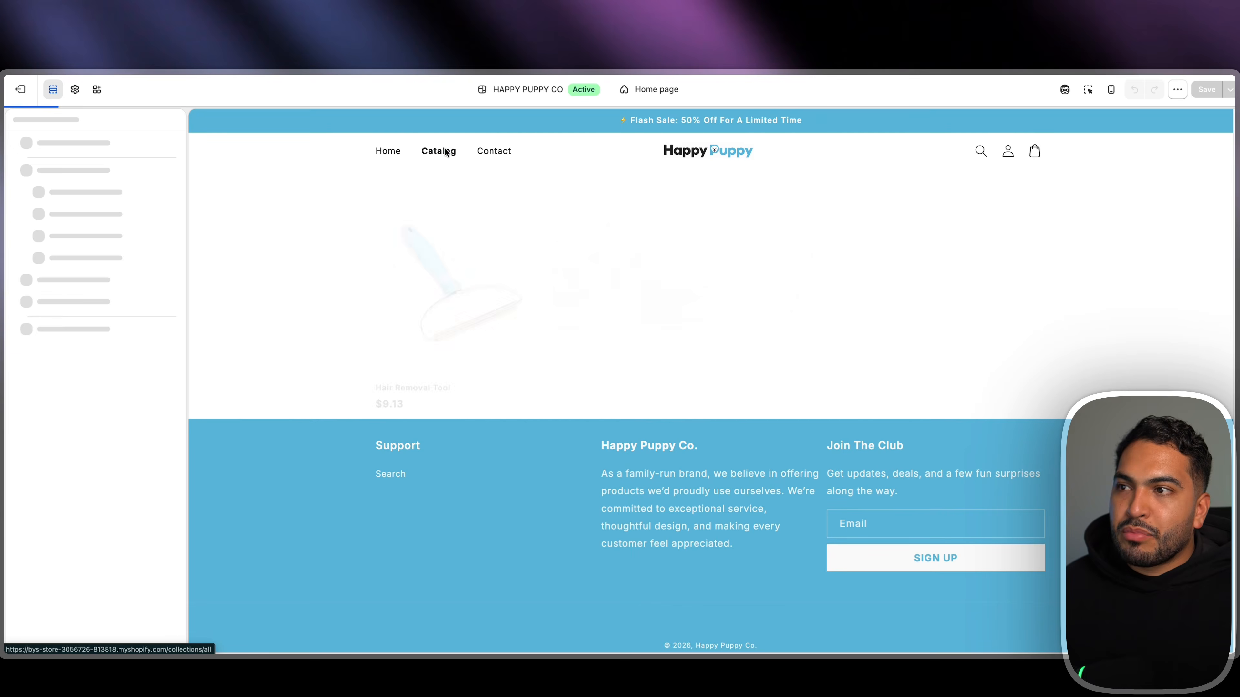
pyautogui.click(783, 278)
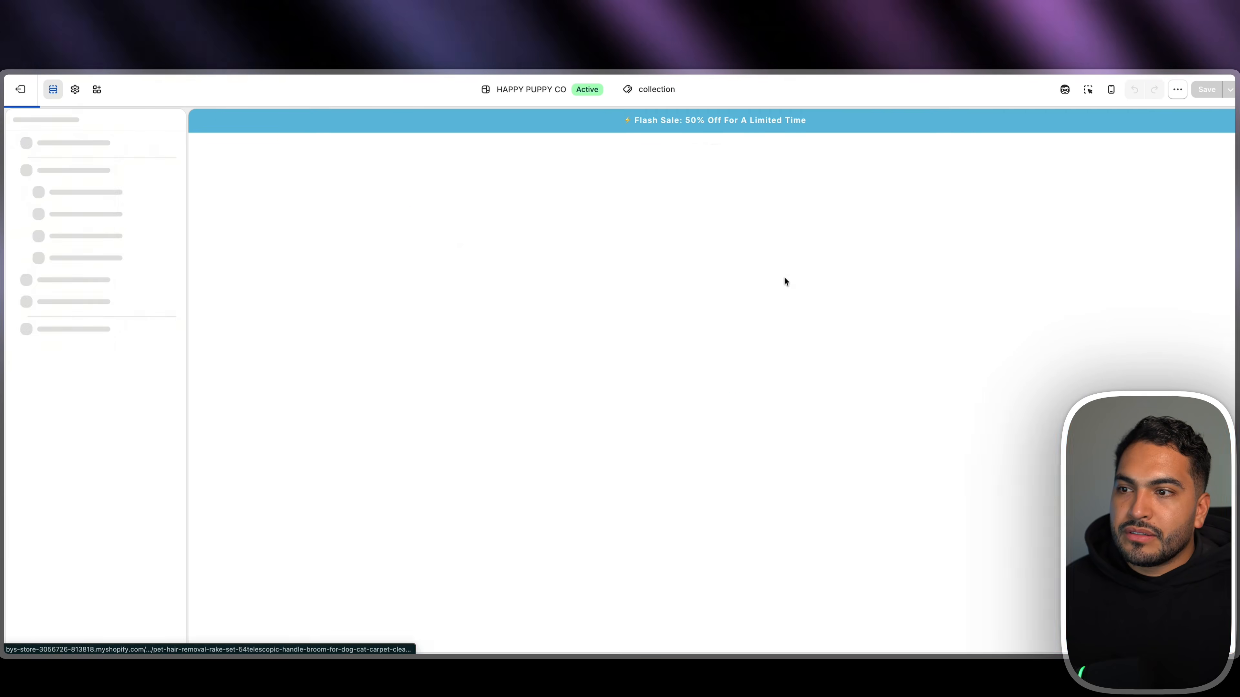
pyautogui.scroll(-20, 984, 253)
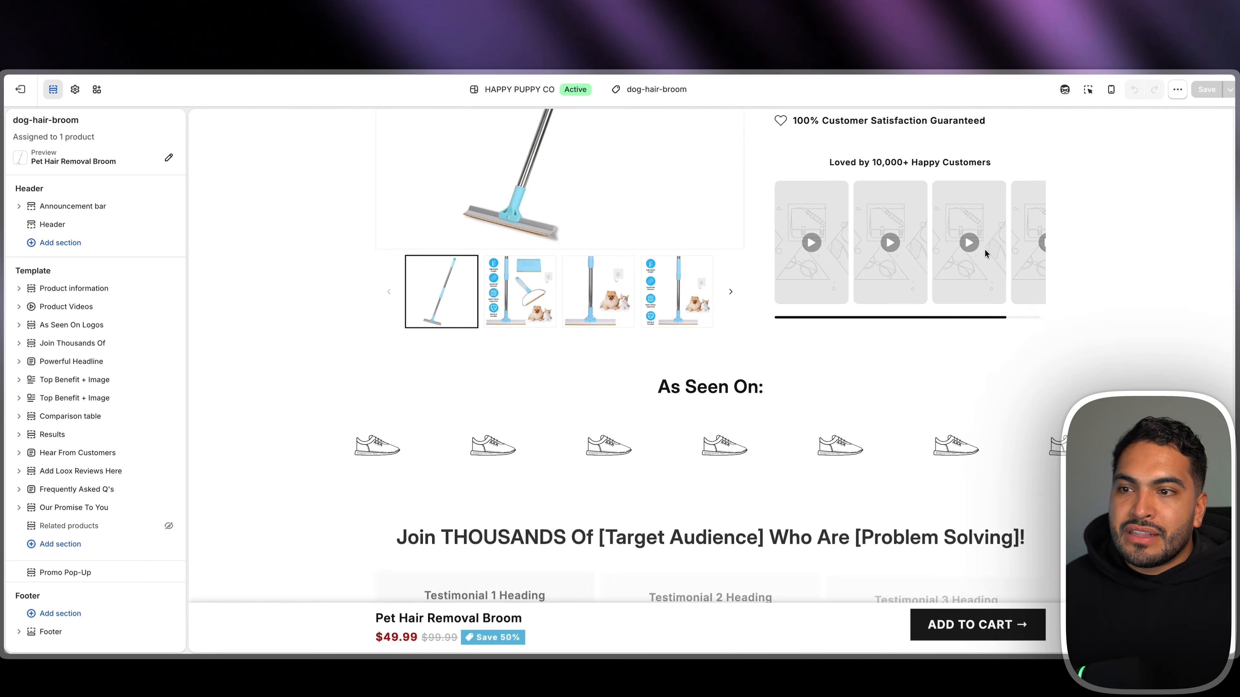
pyautogui.scroll(-3, 986, 254)
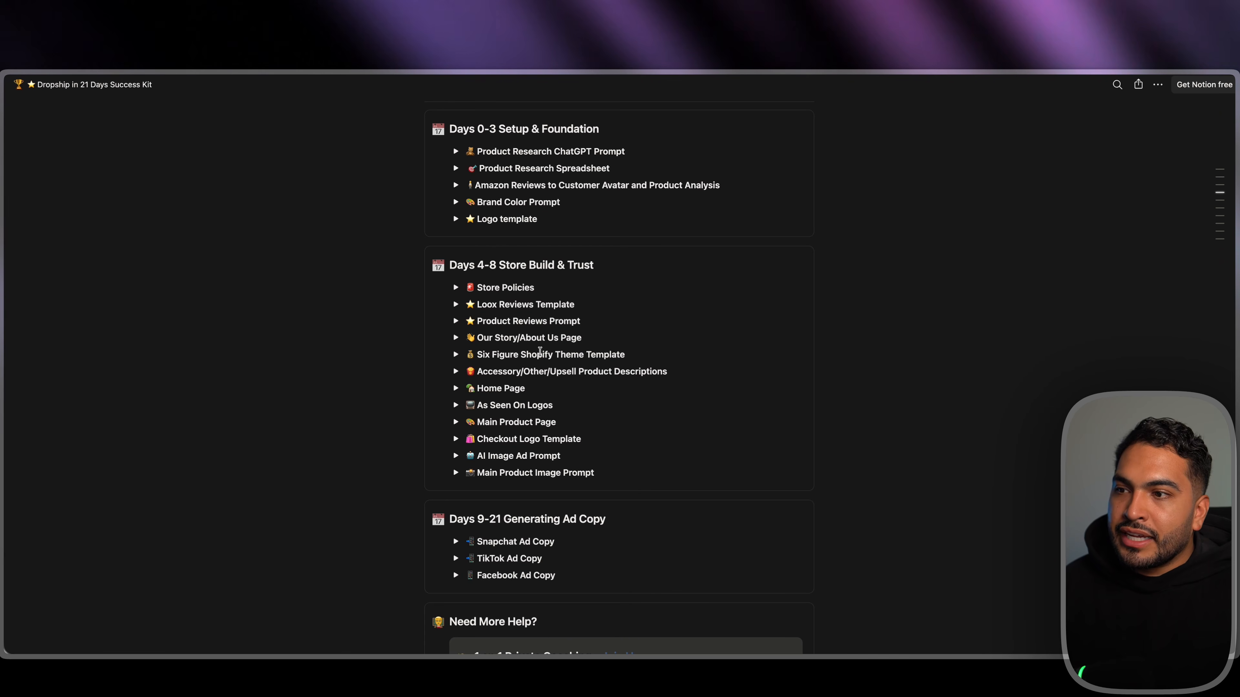
# Copy the Main Product Page prompt from the Dropship in 21 Days Success Kit and paste it into a new ChatGPT message
pyautogui.click(455, 424)
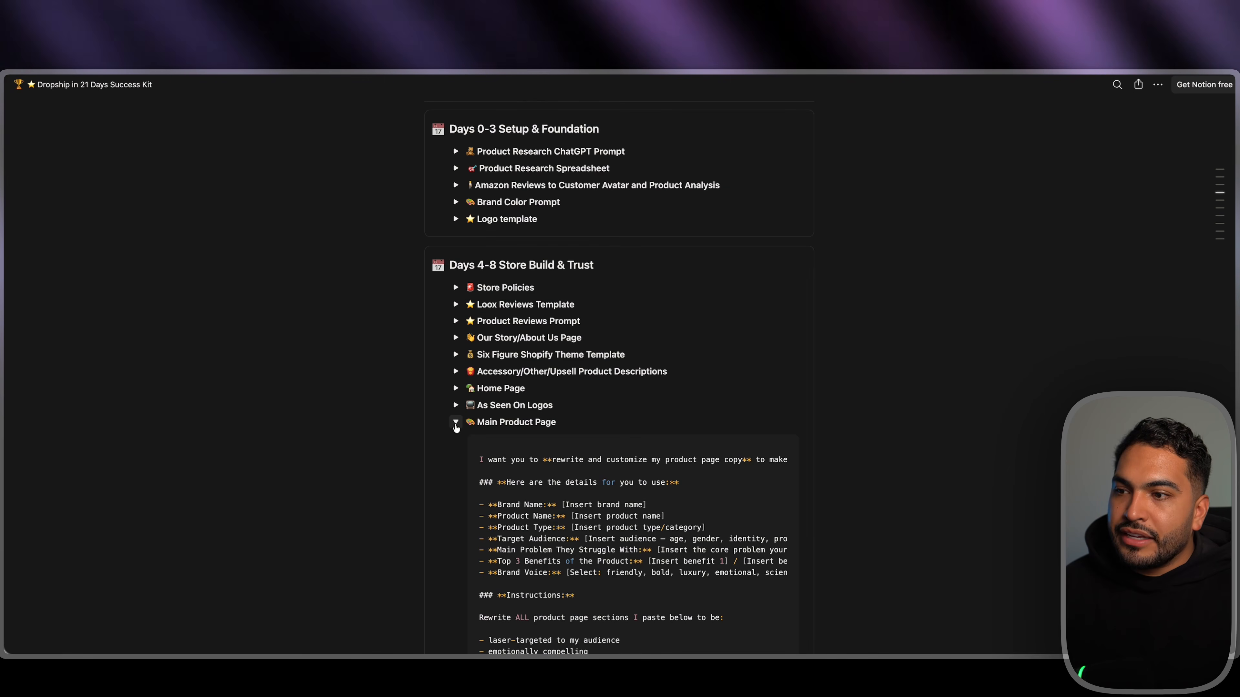
pyautogui.click(776, 445)
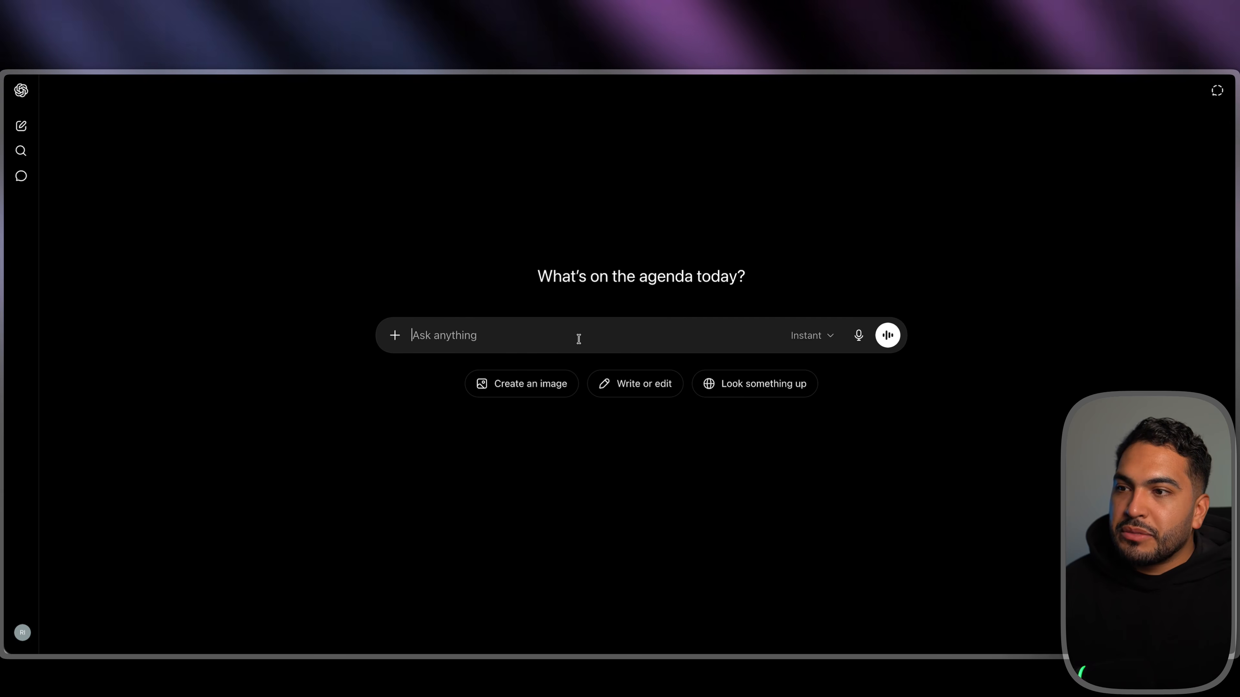
pyautogui.press('super+v')
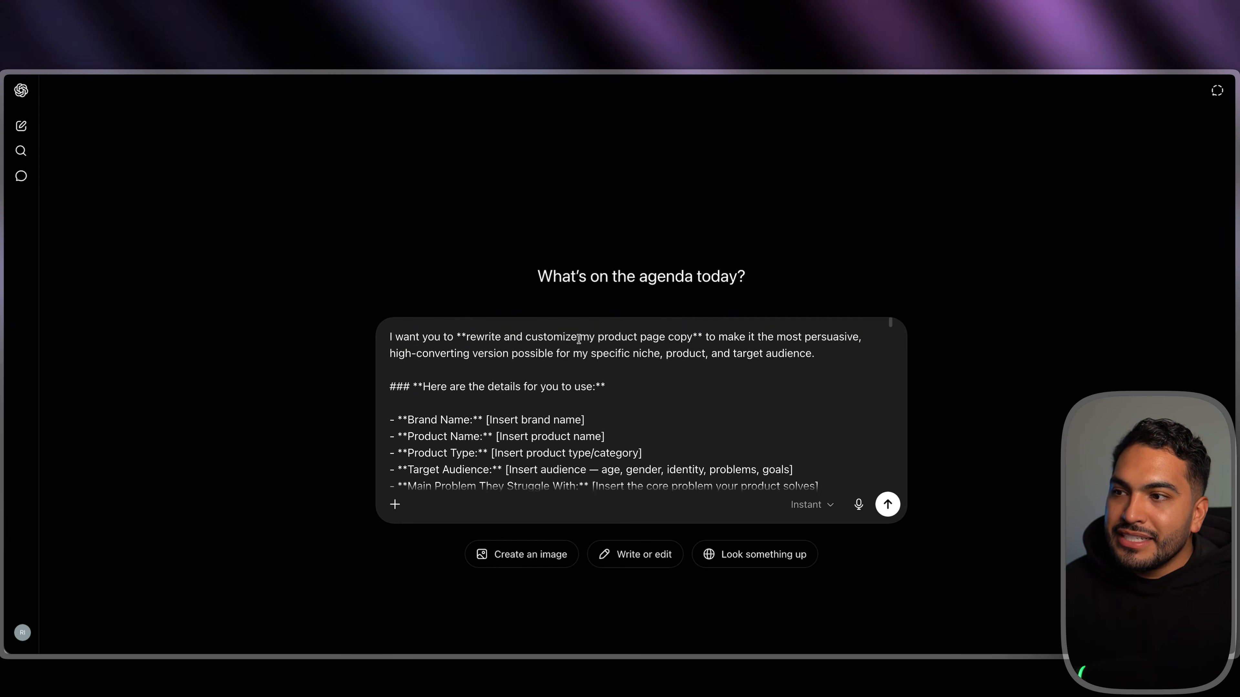
# Replace the prompt's brand name placeholder with "Happy Puppy Co" and the product name placeholder with "Pet Hair Broom"
pyautogui.scroll(-1, 577, 355)
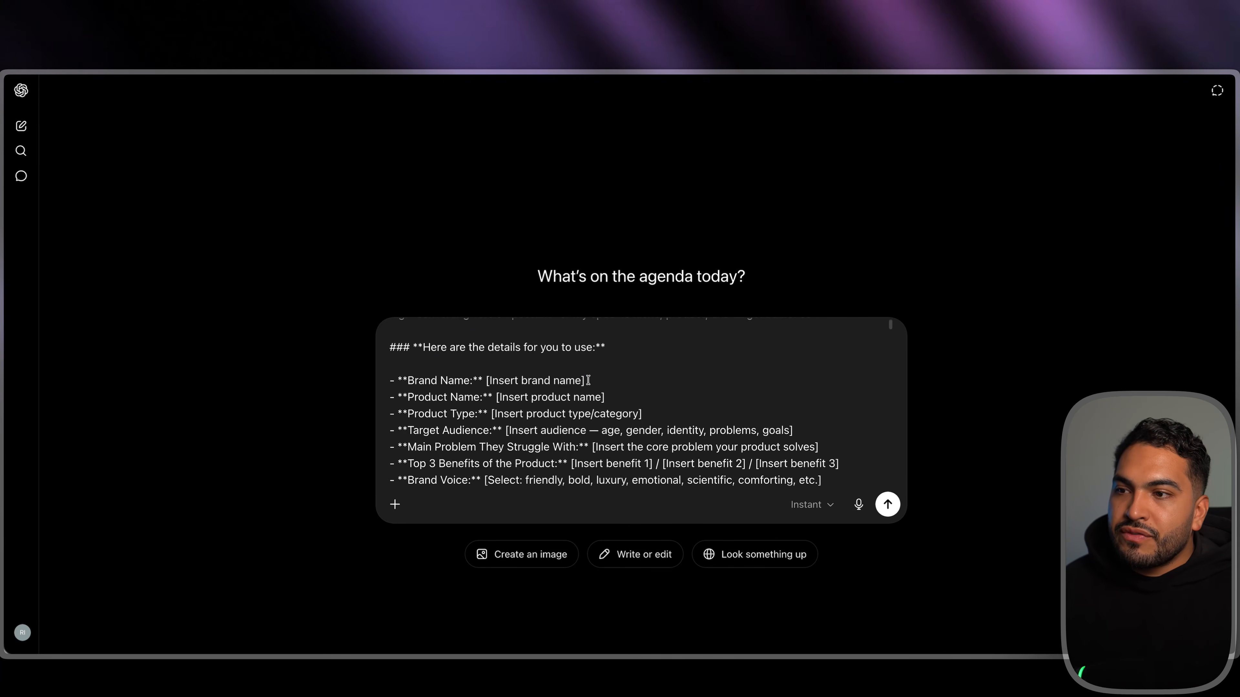
pyautogui.moveTo(490, 381); pyautogui.dragTo(486, 381)
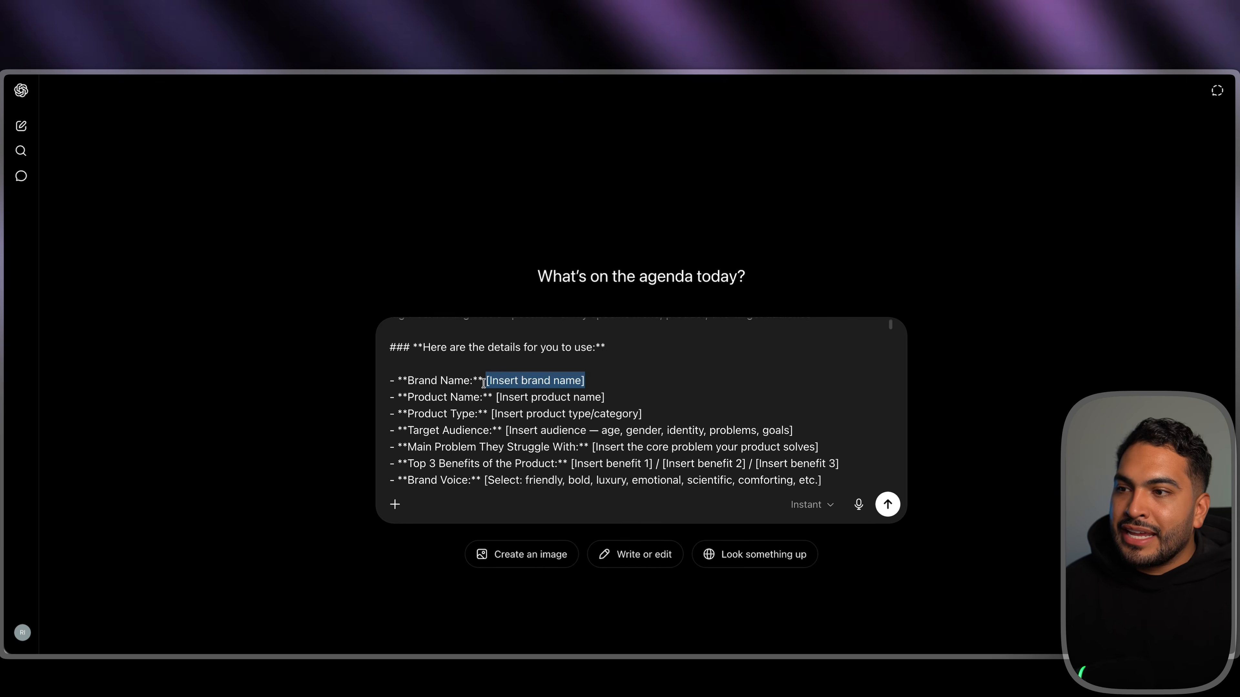
pyautogui.write('Happy')
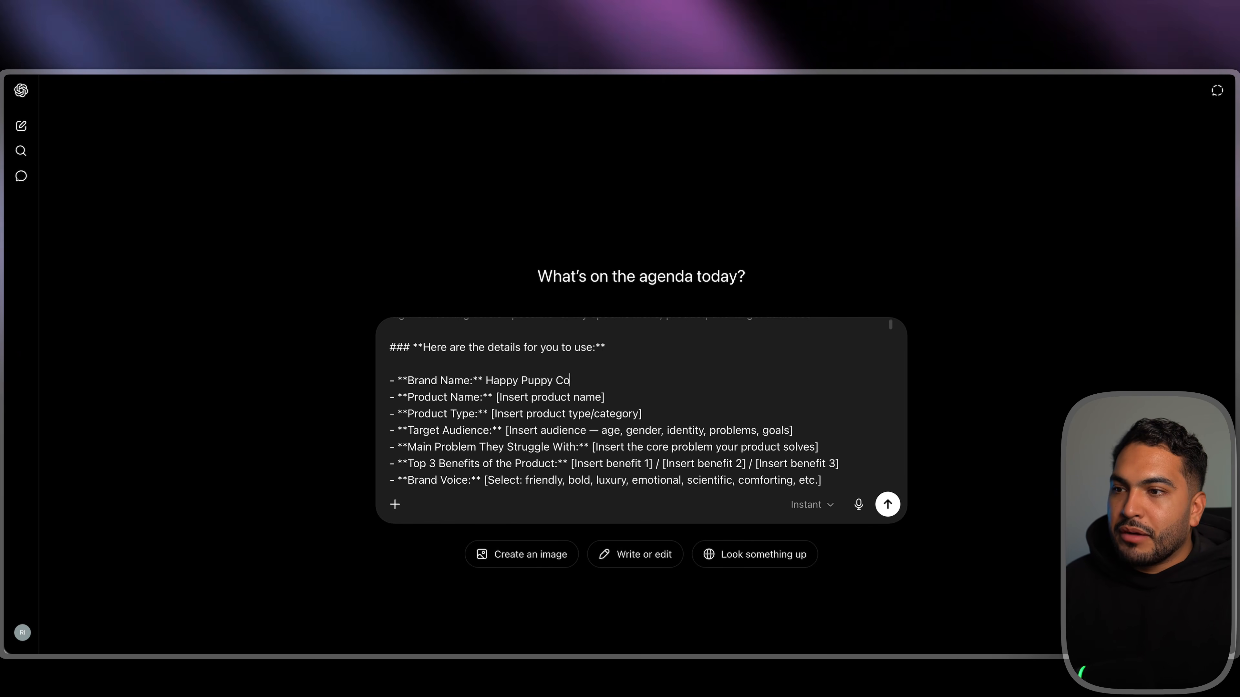
pyautogui.moveTo(605, 397); pyautogui.dragTo(492, 400)
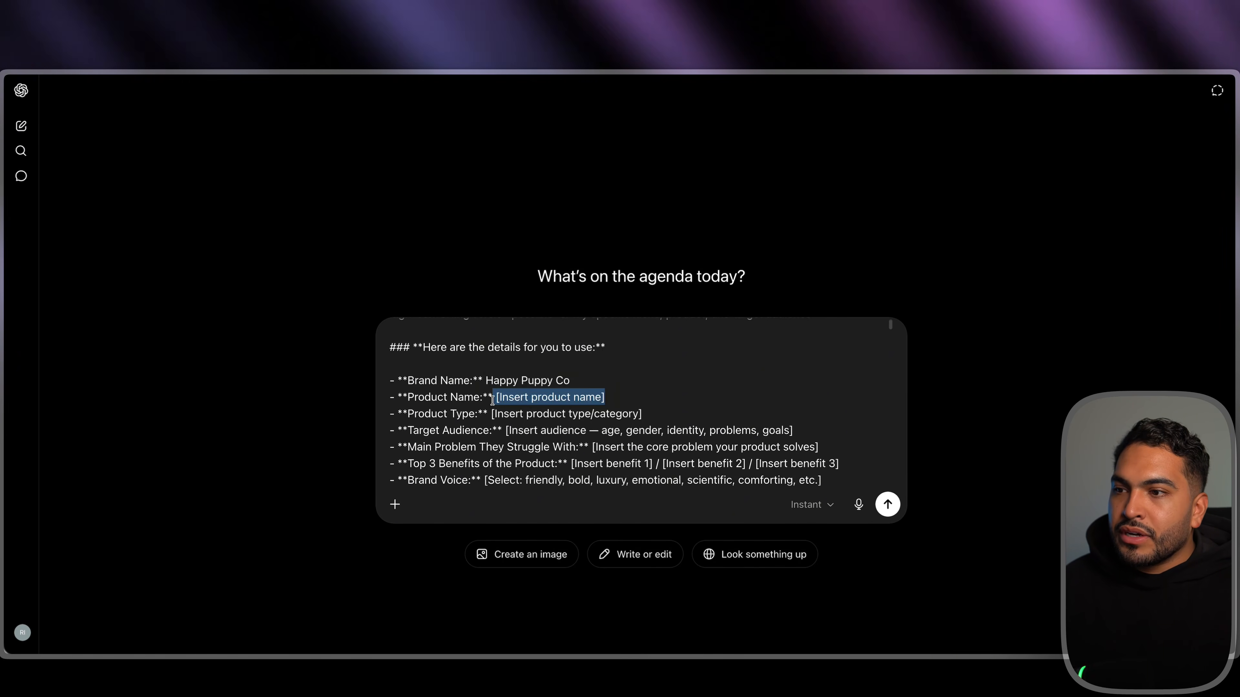
pyautogui.write('Pet')
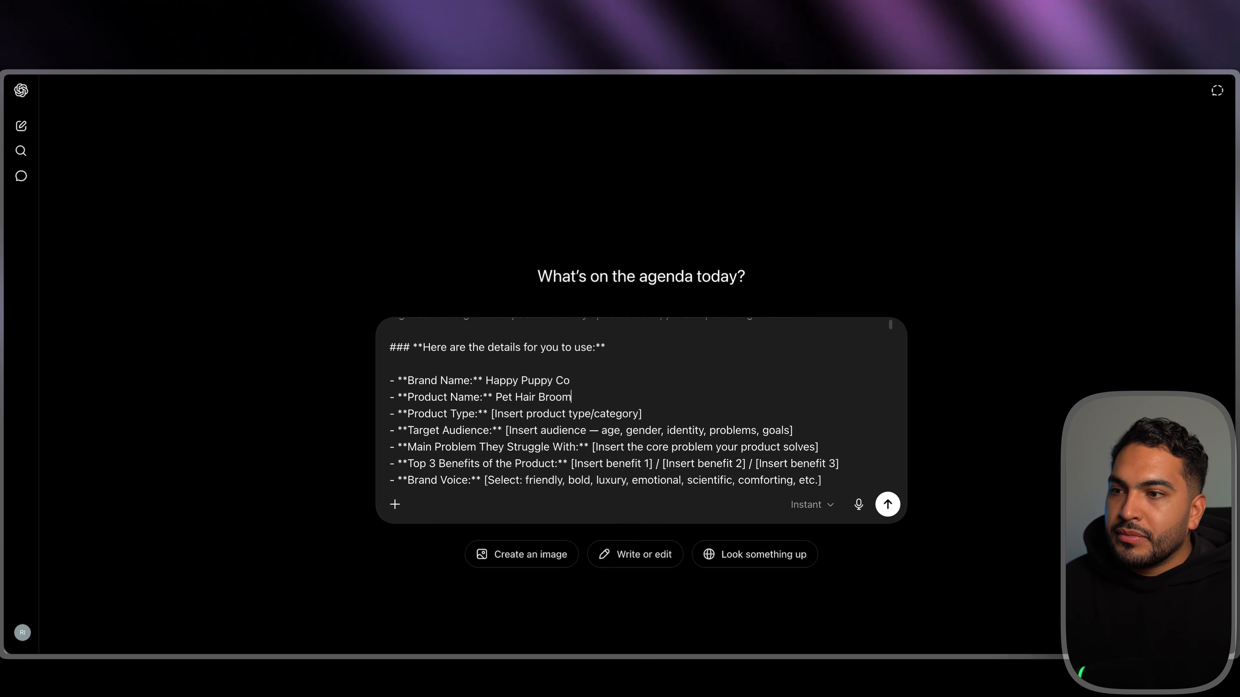
# Set the prompt's product type to "Dogs/Cats" and the target audience to "Pet owners tired of hair everywhere"
pyautogui.moveTo(502, 412); pyautogui.dragTo(491, 414)
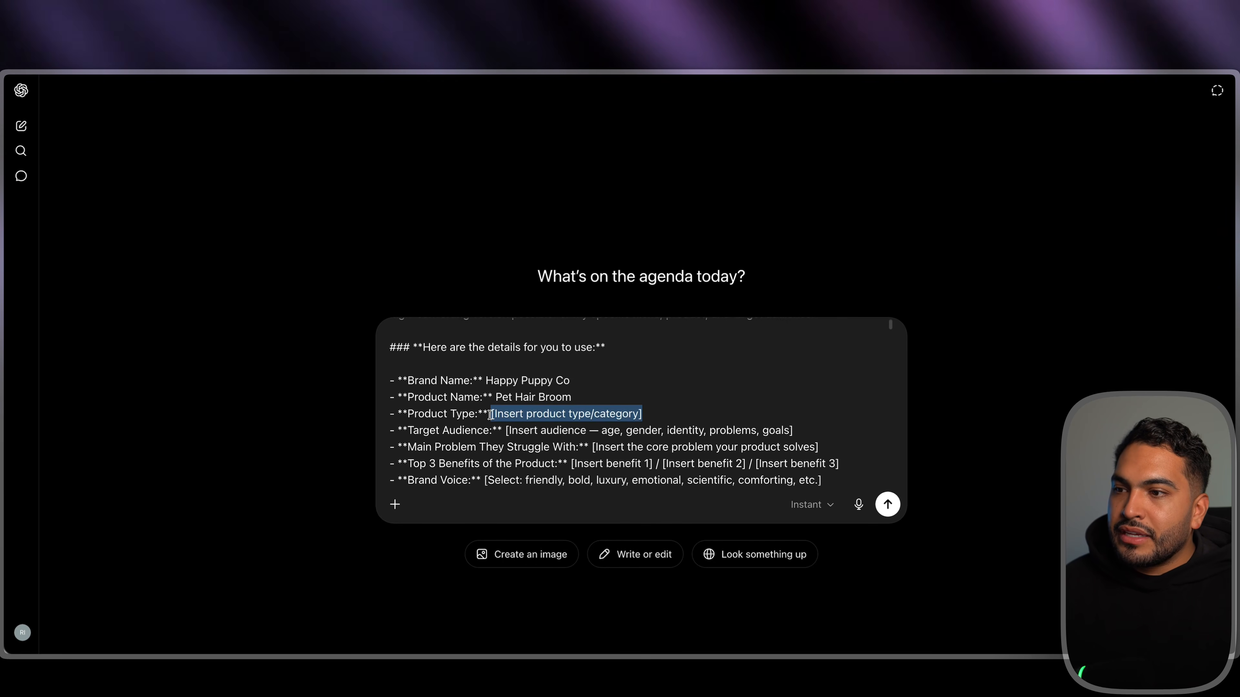
pyautogui.write('Dogs/Cat')
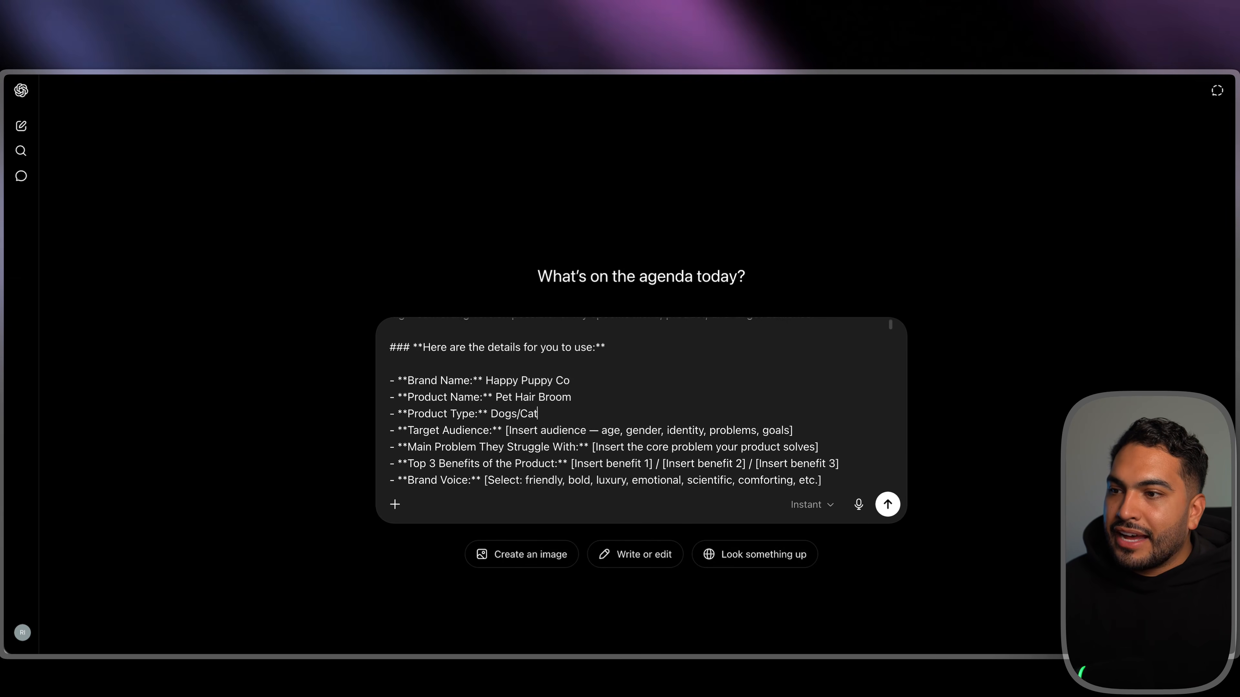
pyautogui.write('s')
pyautogui.moveTo(793, 431); pyautogui.dragTo(516, 435)
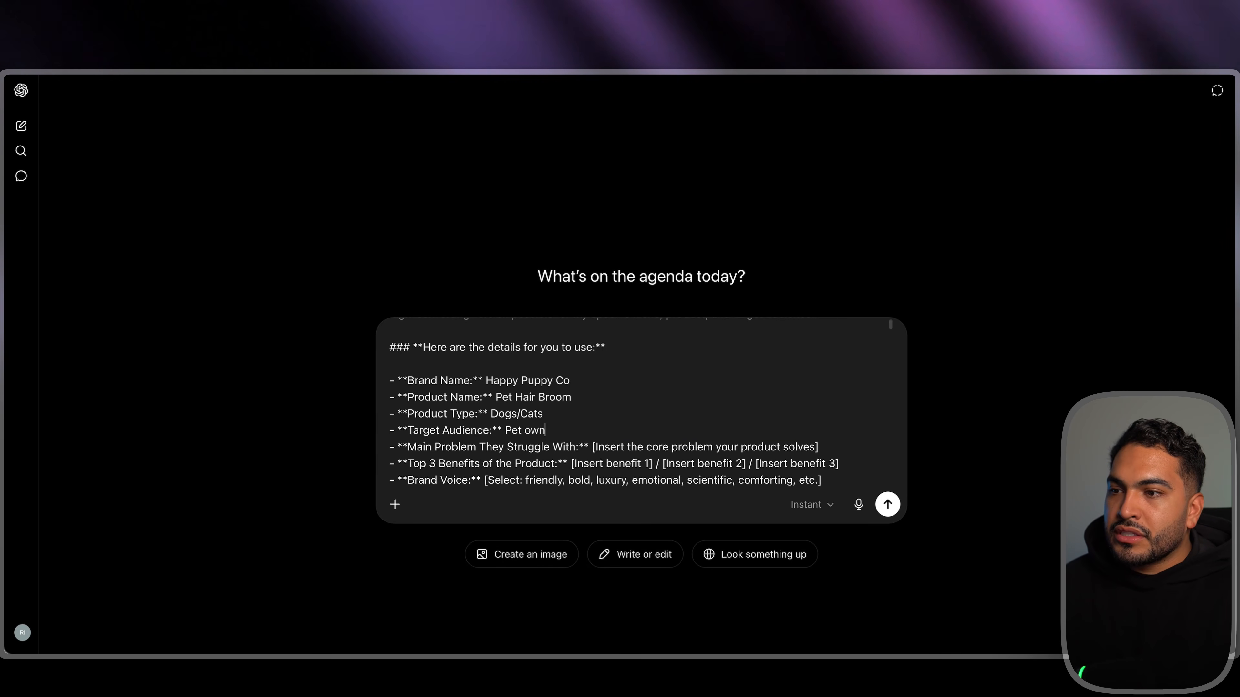
pyautogui.write('Pet owners tired of hair everywhere')
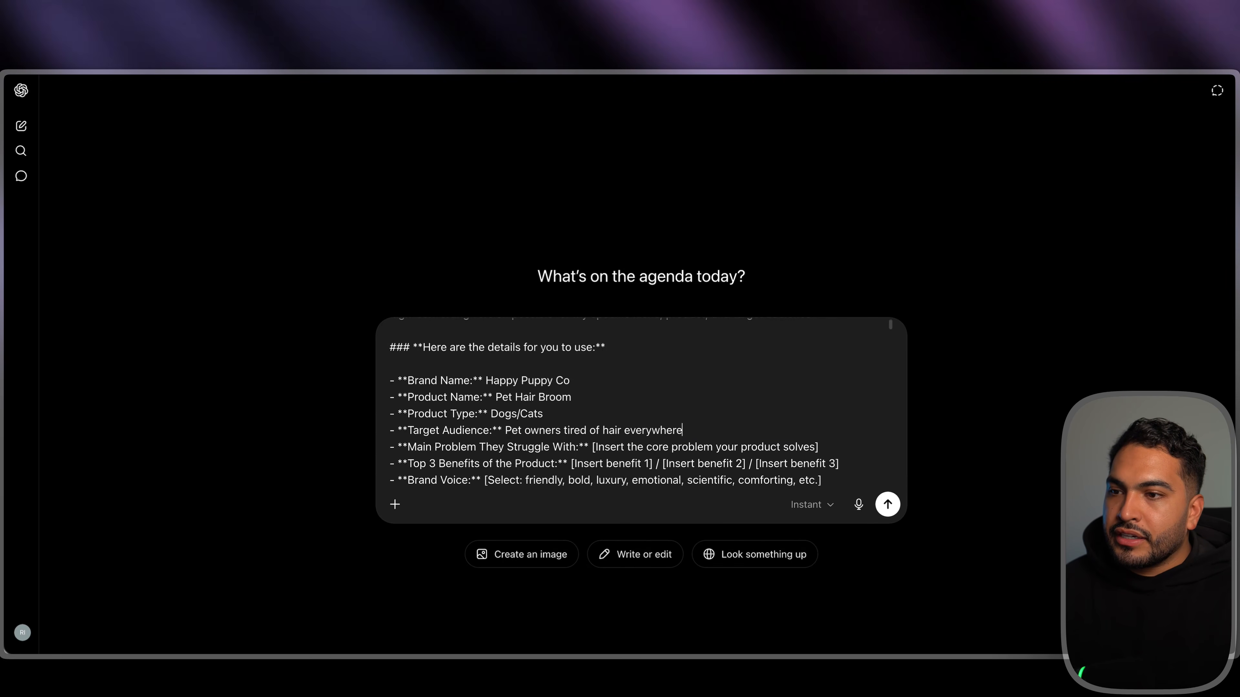
# Set the prompt's main problem to "keeping up with all of the hair" and reduce the brand voice to "friendly, comforting"
pyautogui.moveTo(818, 433); pyautogui.dragTo(527, 435)
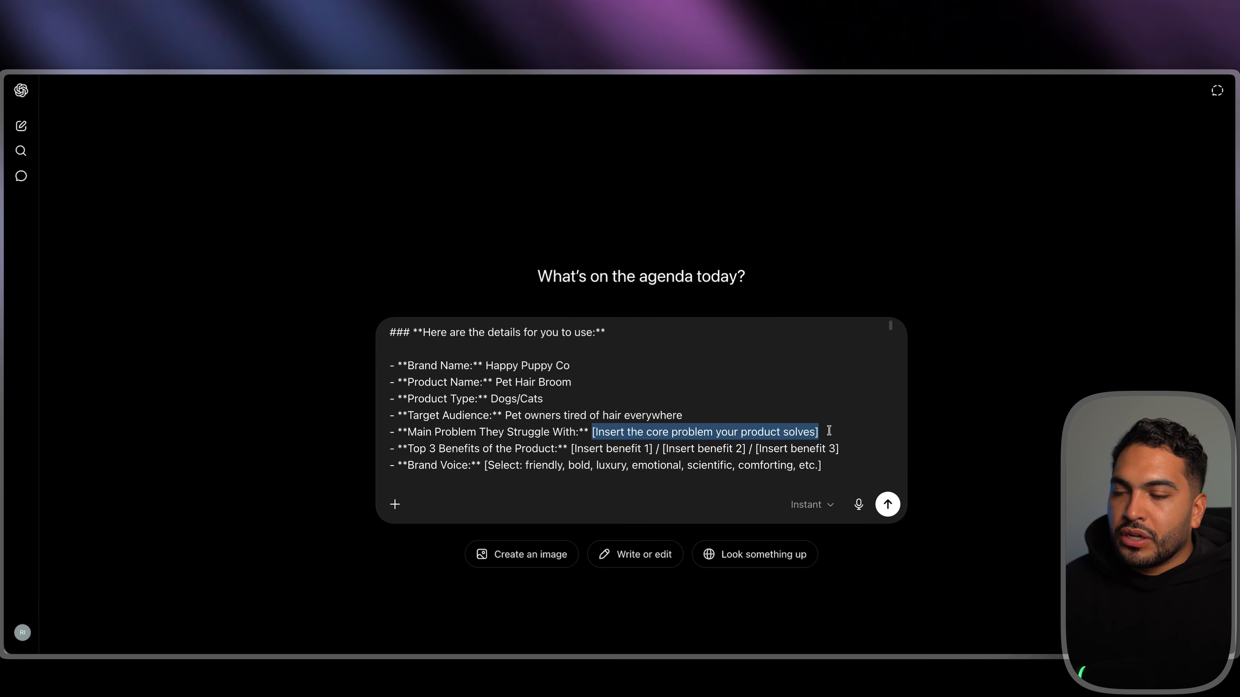
pyautogui.write('keeping up with all of')
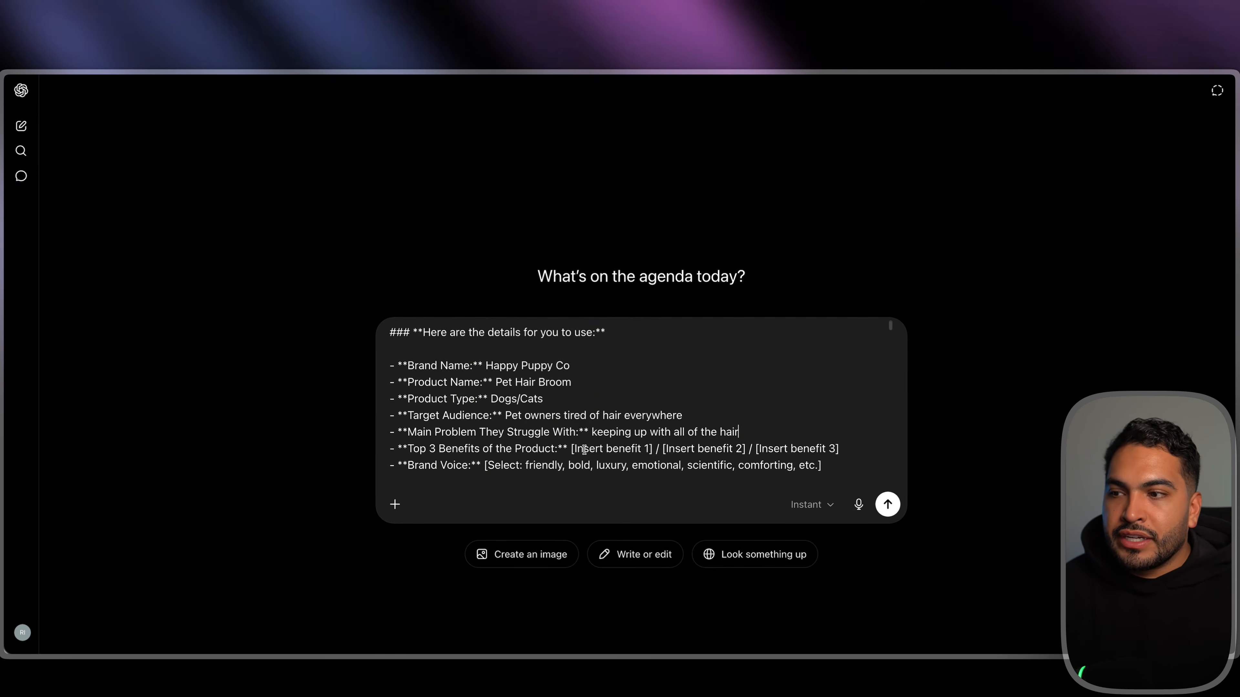
pyautogui.scroll(-1, 483, 442)
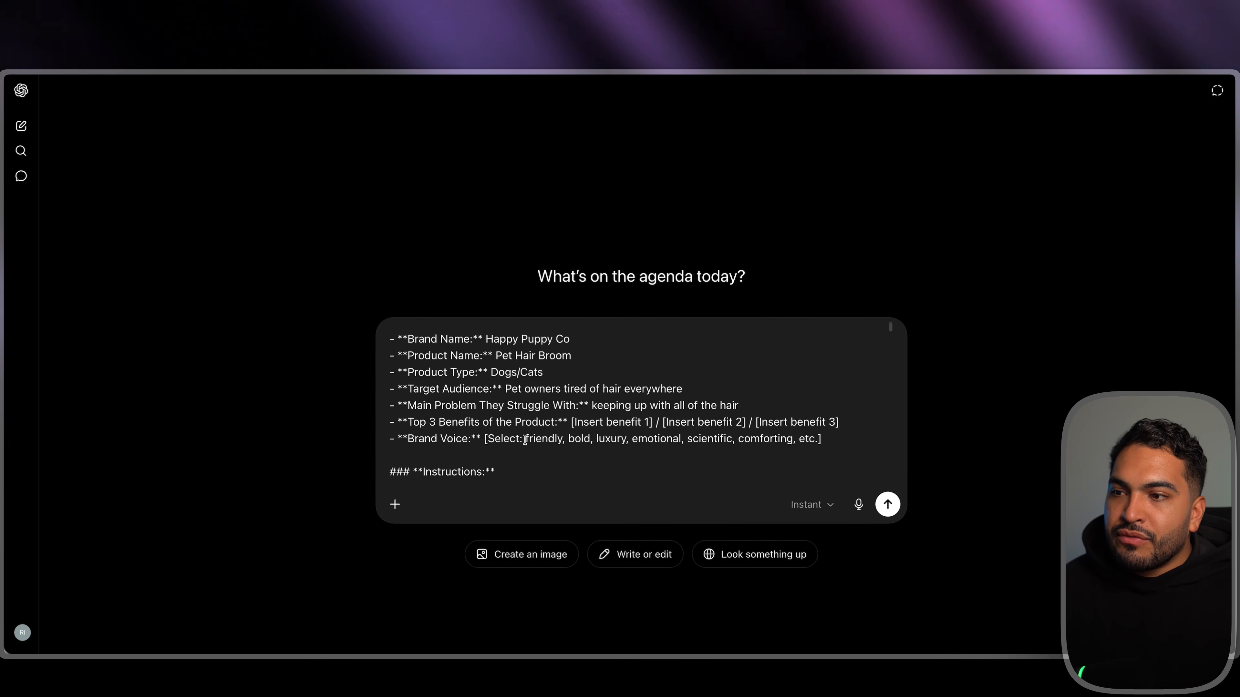
pyautogui.press('BackSpace')
pyautogui.press('BackSpace')
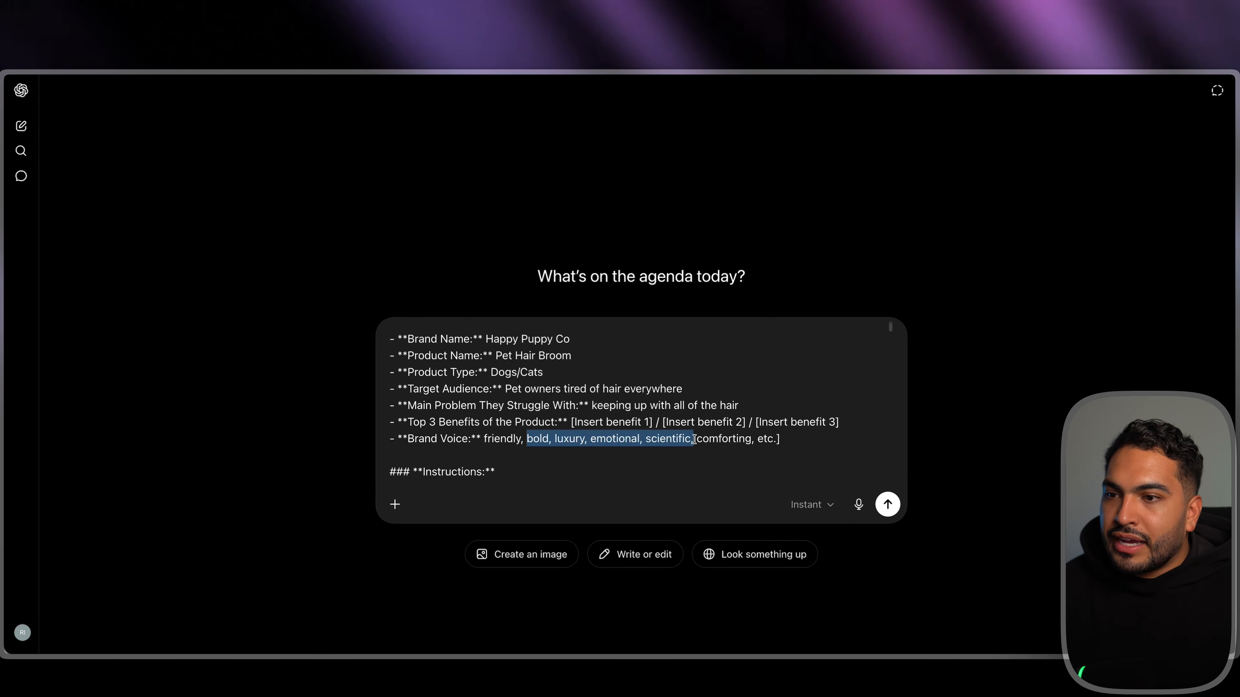
pyautogui.press('BackSpace')
pyautogui.click(636, 440)
pyautogui.press('BackSpace')
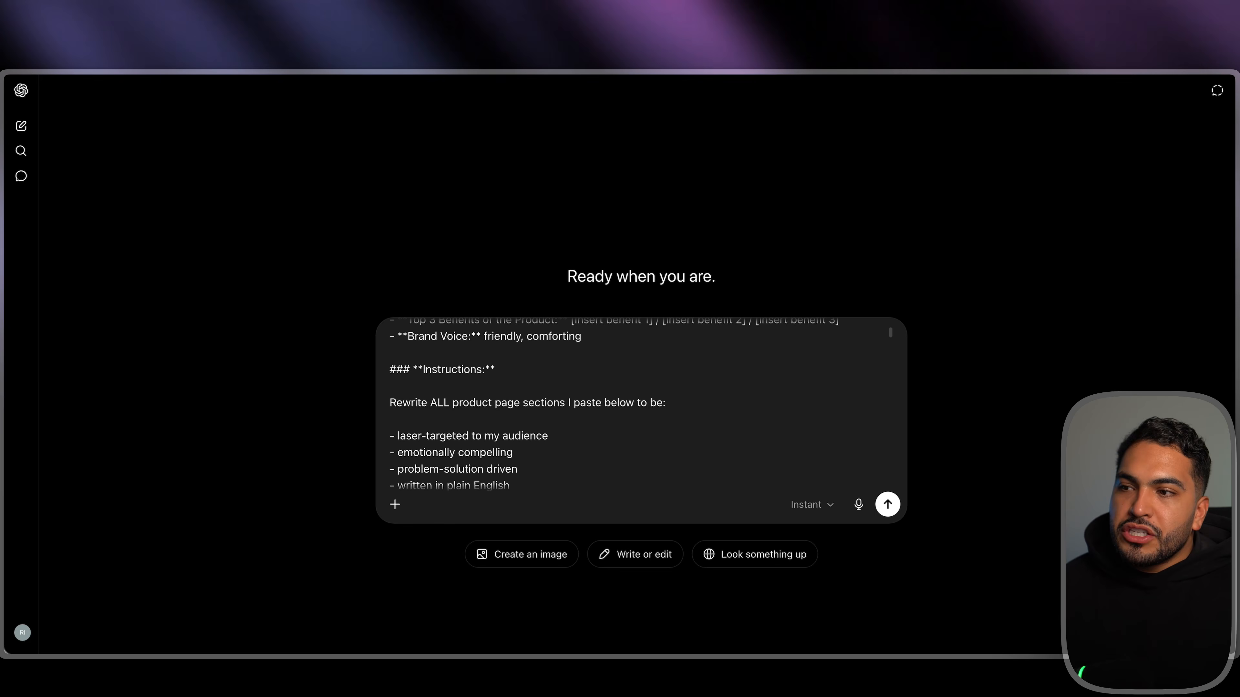
# Append the Shopify product page text, from the product title through Question 5, to the end of the ChatGPT prompt and submit it
pyautogui.scroll(-15, 597, 508)
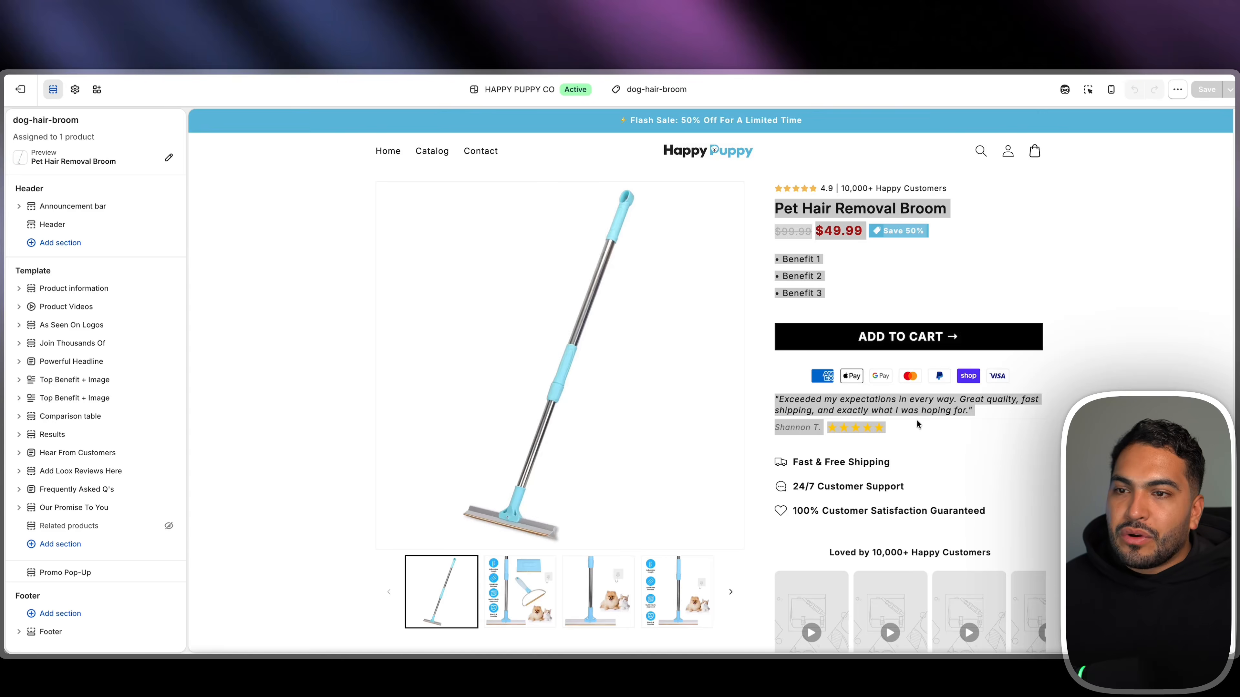
pyautogui.scroll(-20, 916, 419)
pyautogui.scroll(-4, 913, 443)
pyautogui.moveTo(916, 419); pyautogui.dragTo(623, 441)
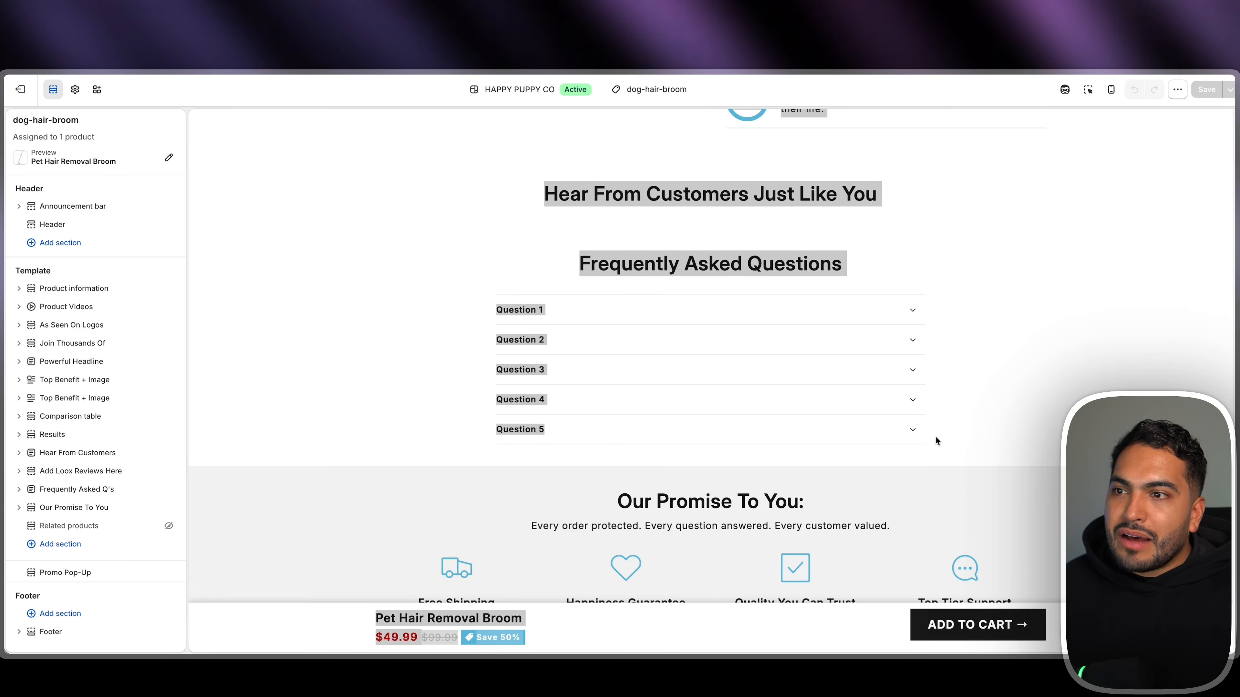
pyautogui.rightClick(745, 263)
pyautogui.click(757, 287)
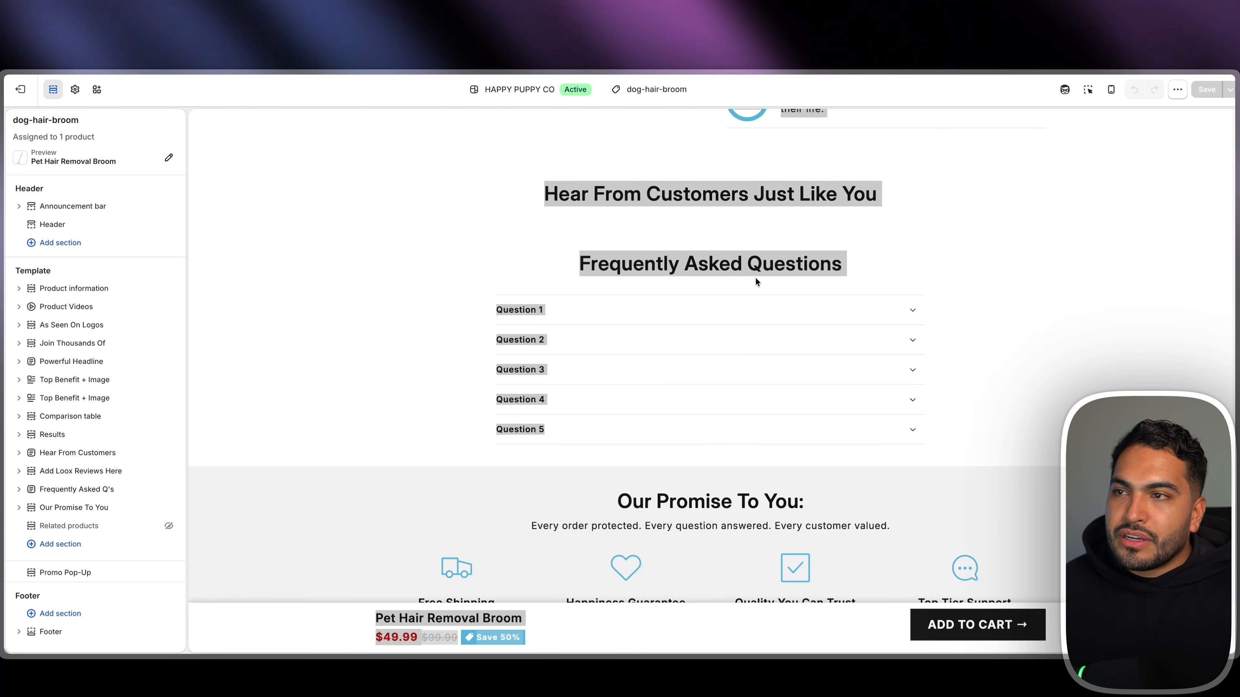
pyautogui.click(508, 75)
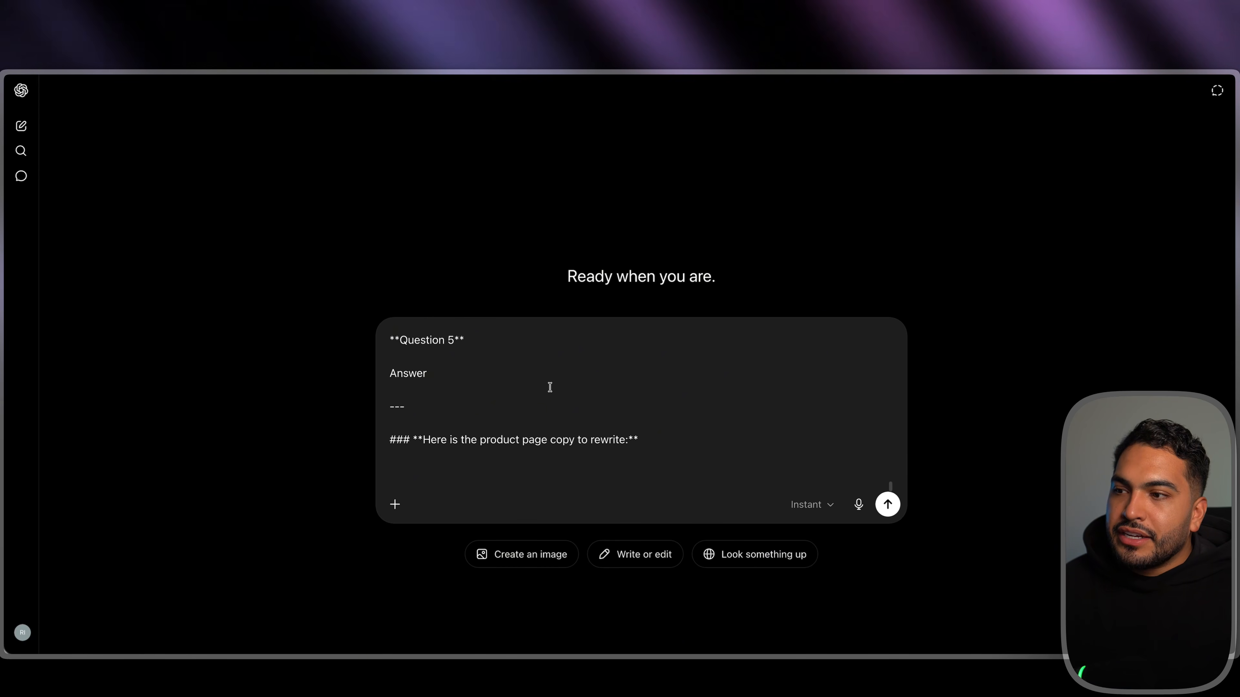
pyautogui.press('Return')
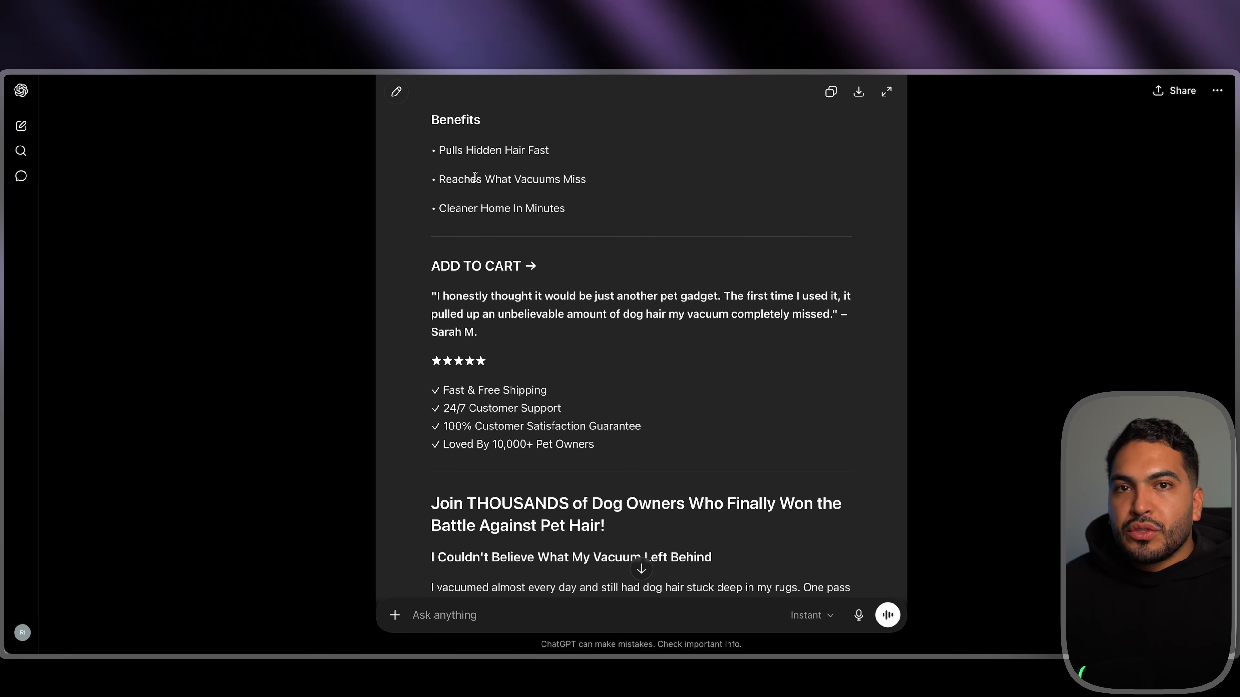
# Replace the Emoji benefits text in the theme editor with ChatGPT's "Pulls Hidden Hair Fast", "Reaches What Vacuums Miss" and "Cleaner Home In Minutes"
pyautogui.moveTo(574, 209); pyautogui.dragTo(428, 152)
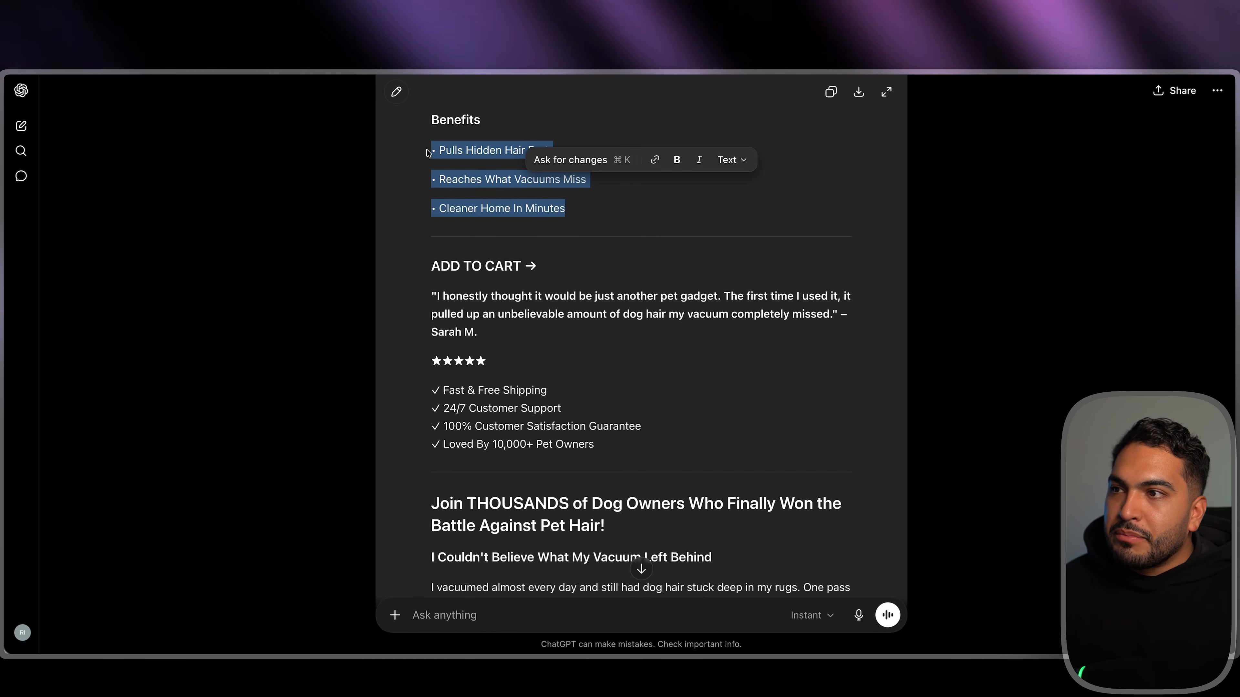
pyautogui.hotkey('ctrl', 'Tab')
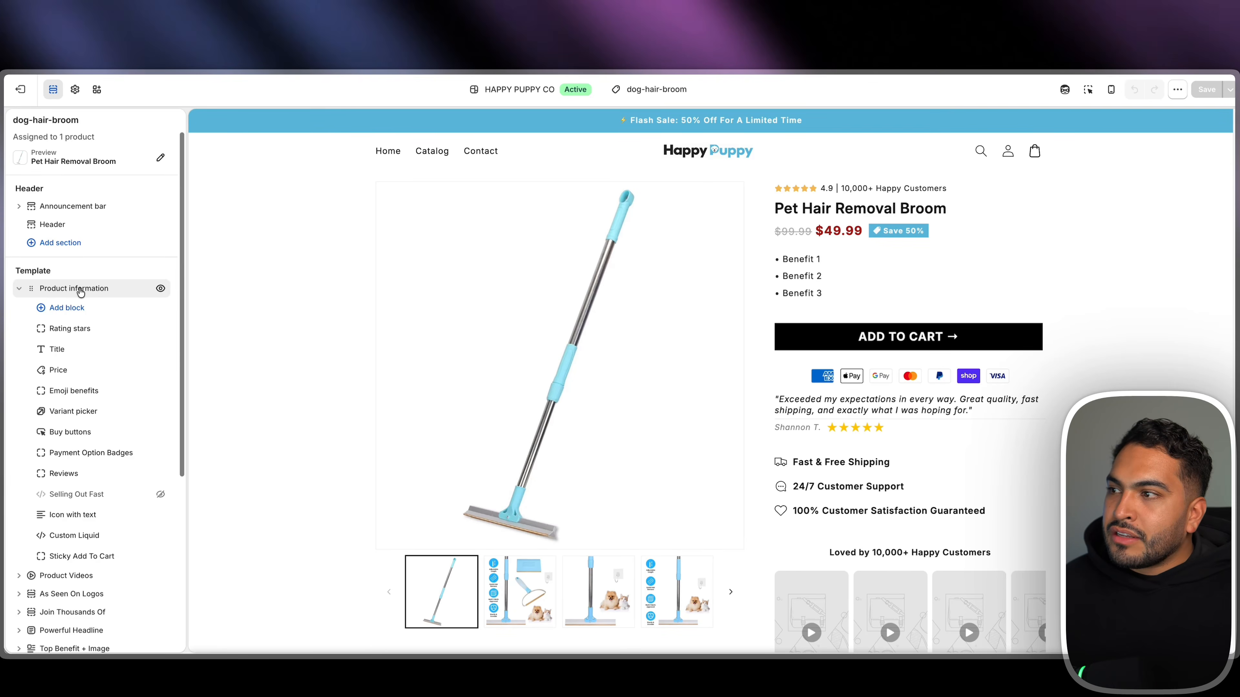
pyautogui.click(71, 394)
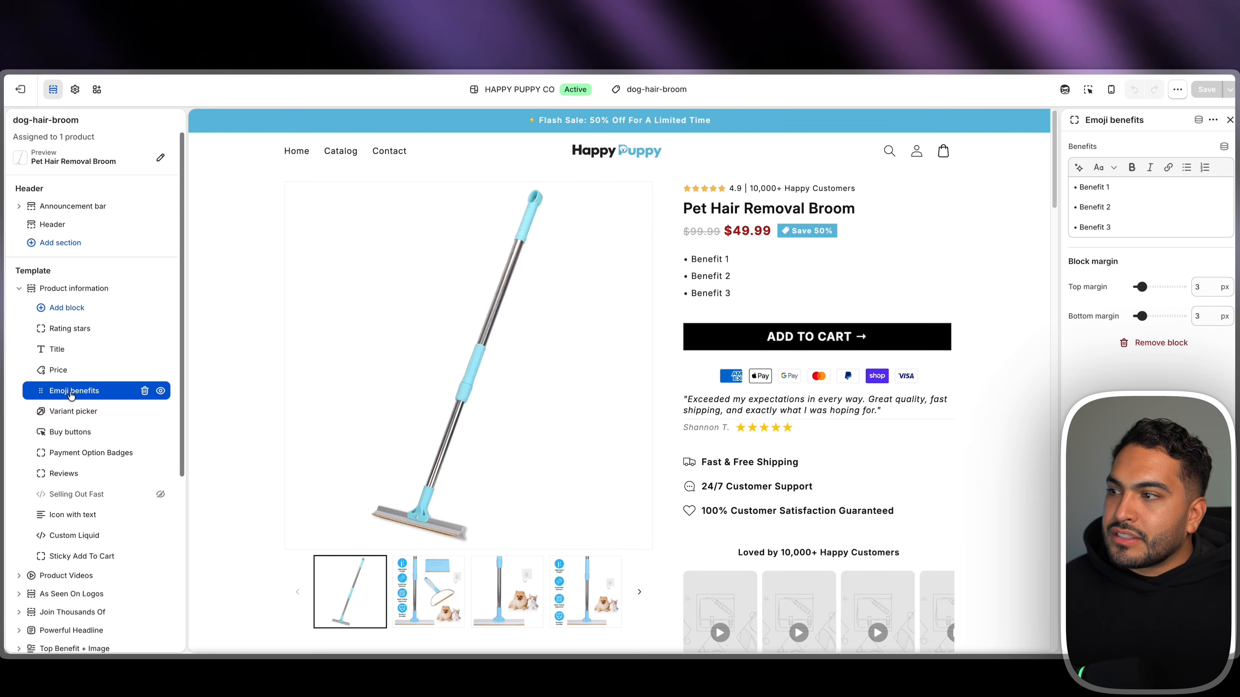
pyautogui.click(1130, 195)
pyautogui.hotkey('ctrl', 'a')
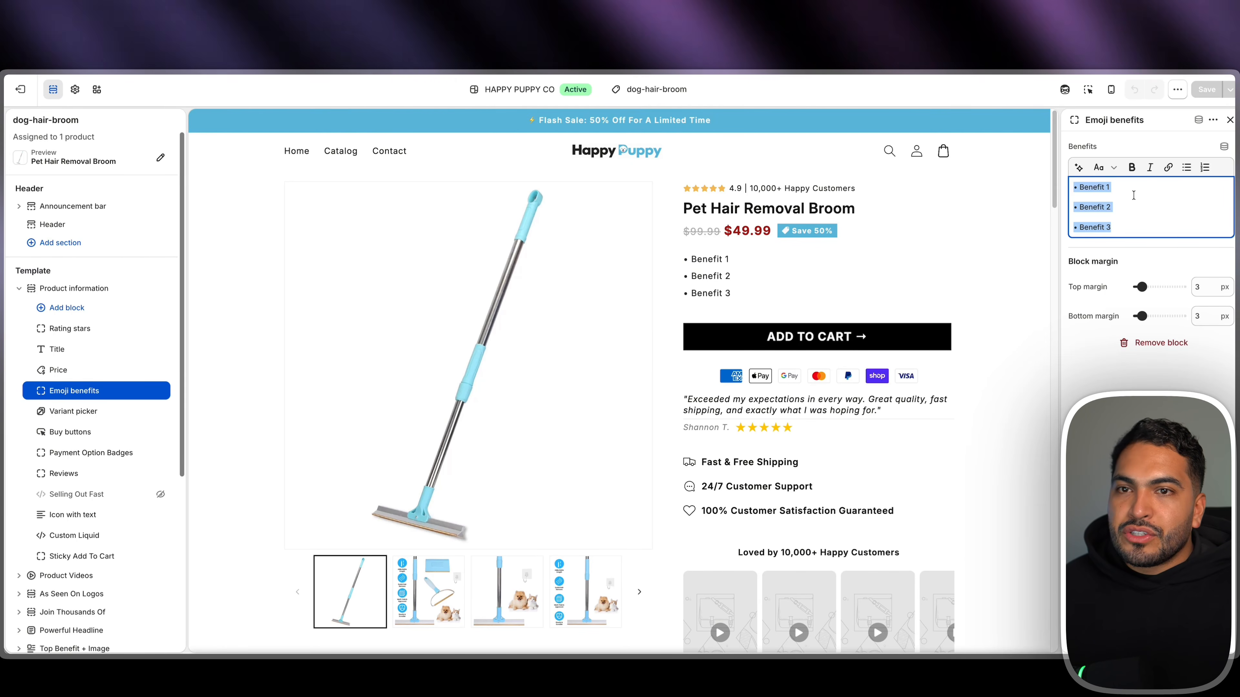
pyautogui.write('Pulls Hidden Hair Fast Reaches What Vacuums Miss Cleaner Home In Minutes')
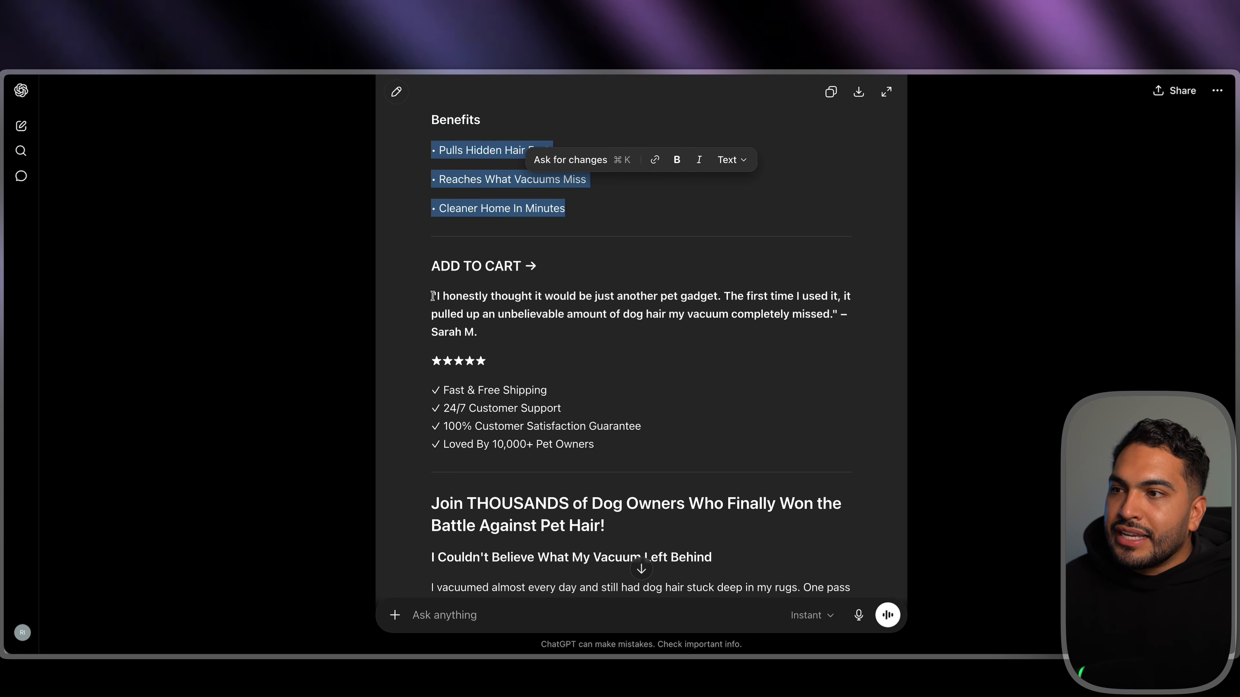
# Replace the Review #1 text in the Reviews block with ChatGPT's testimonial beginning "I honestly thought it would be just another pet gadget"
pyautogui.moveTo(432, 296); pyautogui.dragTo(483, 333)
pyautogui.hotkey('ctrl', 'c')
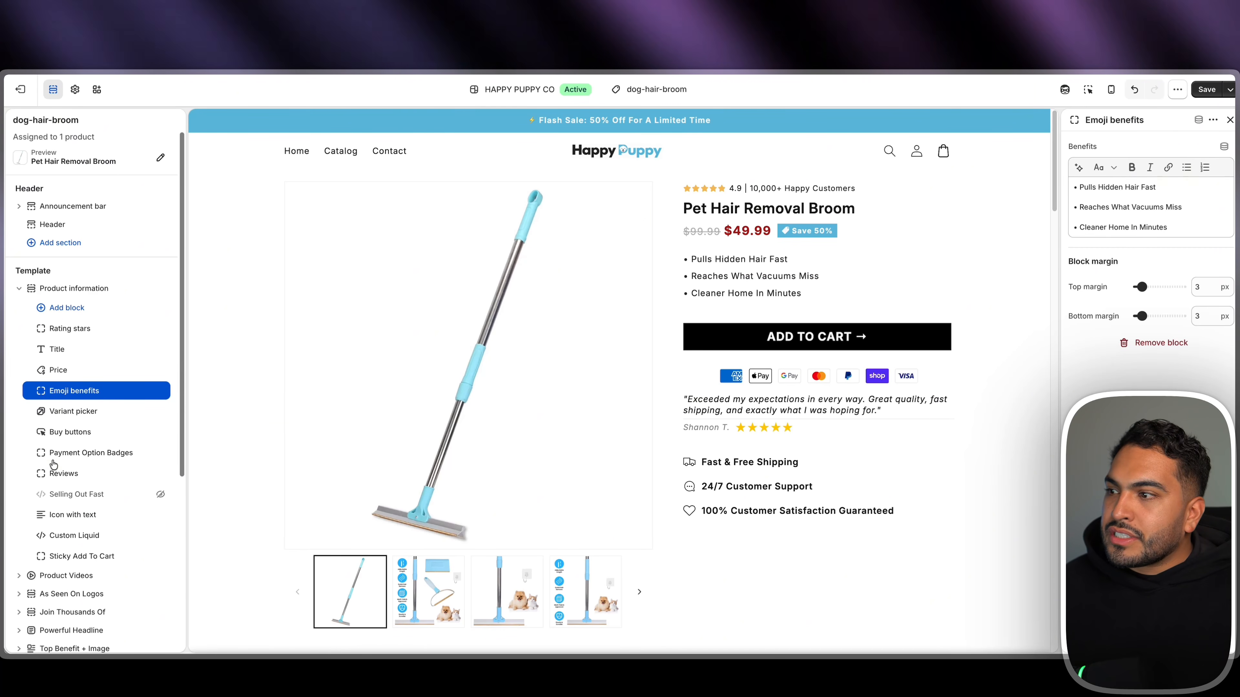
pyautogui.click(90, 476)
pyautogui.click(1189, 350)
pyautogui.hotkey('ctrl', 'a')
pyautogui.hotkey('ctrl', 'v')
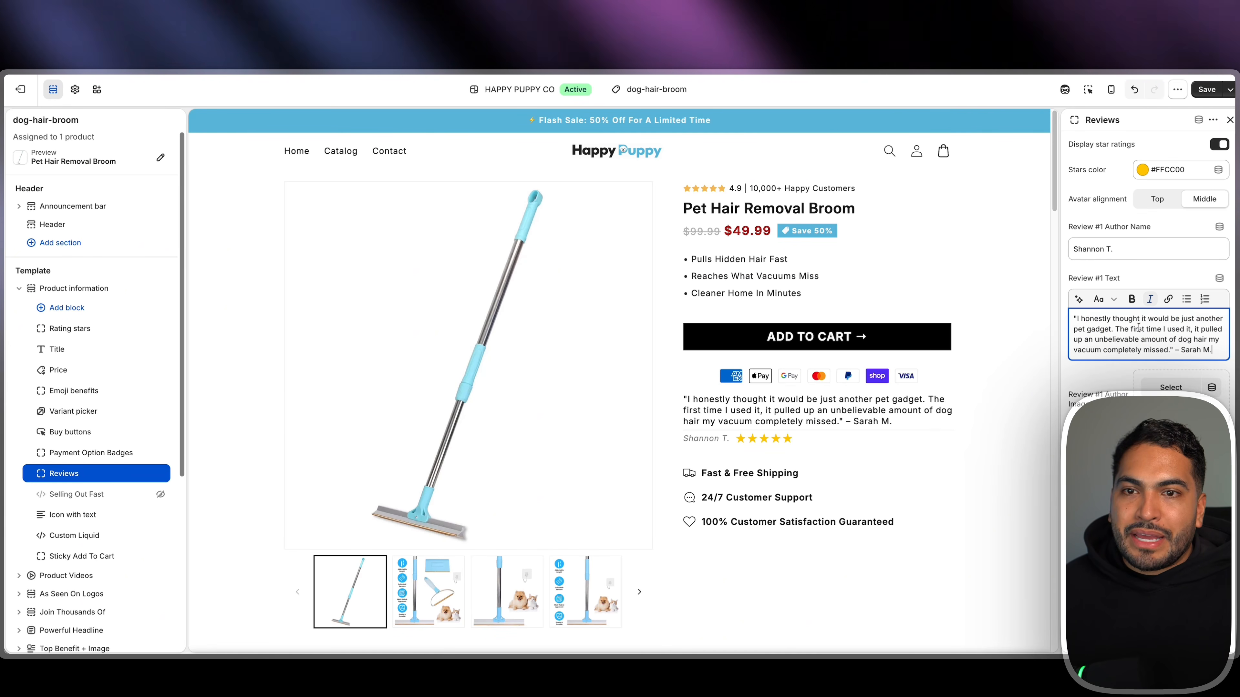
# Move the reviewer's name out of the Review #1 text into the Review #1 Author Name, and check it against ChatGPT's copy
pyautogui.moveTo(1213, 350); pyautogui.dragTo(1175, 350)
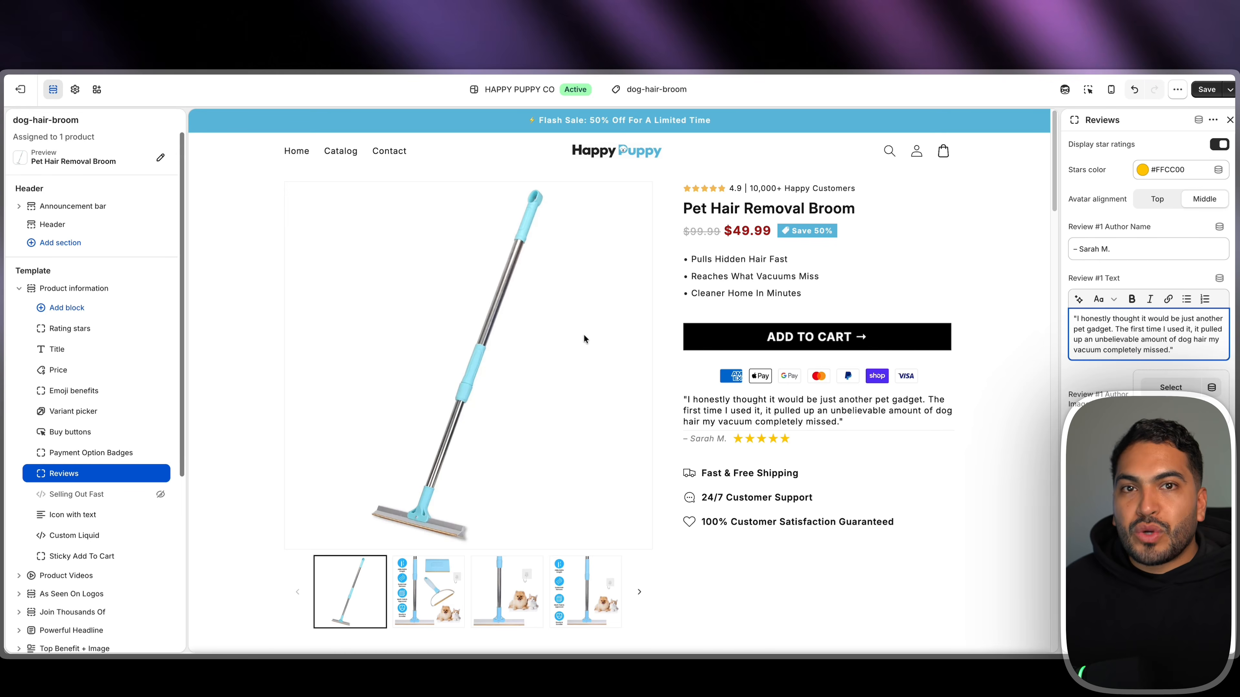
pyautogui.hotkey('ctrl', 'Tab')
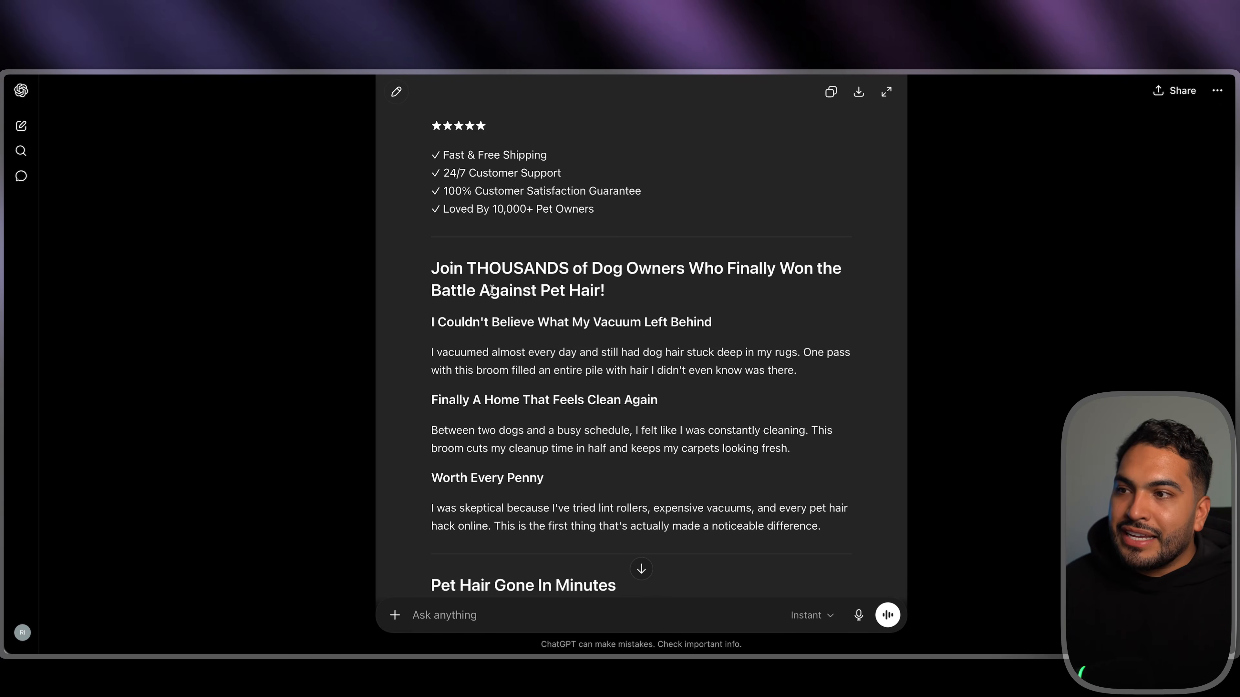
pyautogui.hotkey('ctrl', 'Tab')
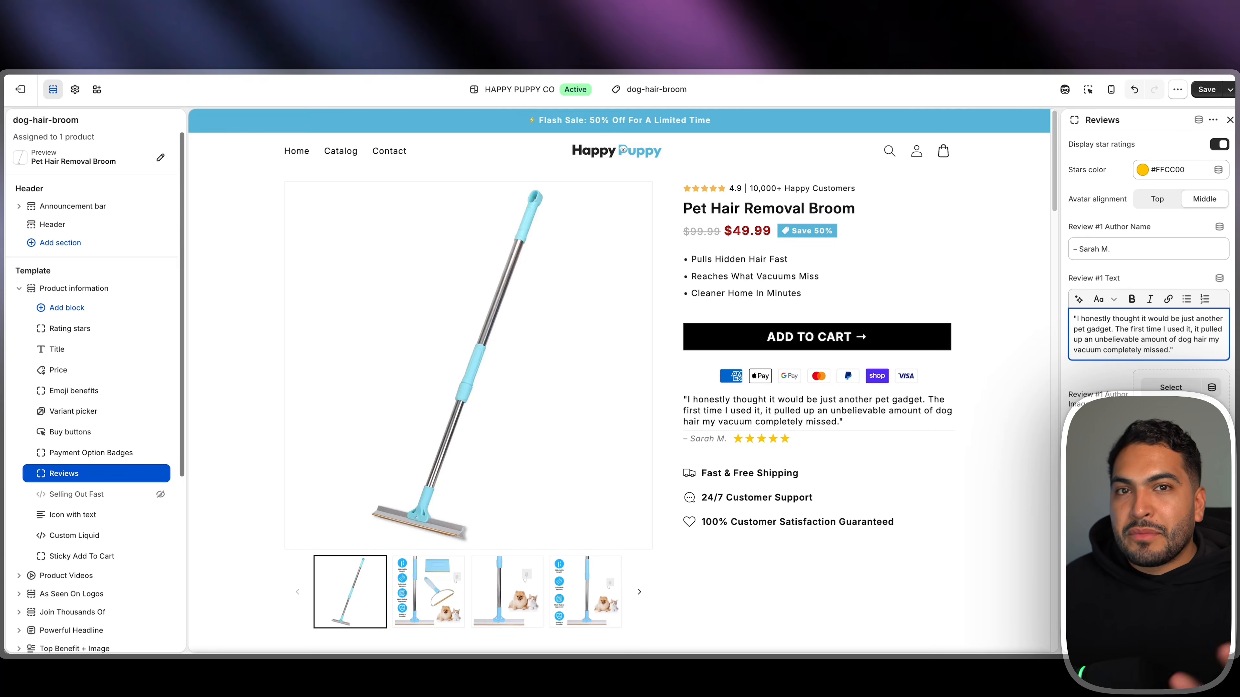
# Review the product page preview from the testimonials and benefit sections through the comparison table to the Frequently Asked Questions
pyautogui.scroll(-8, 554, 342)
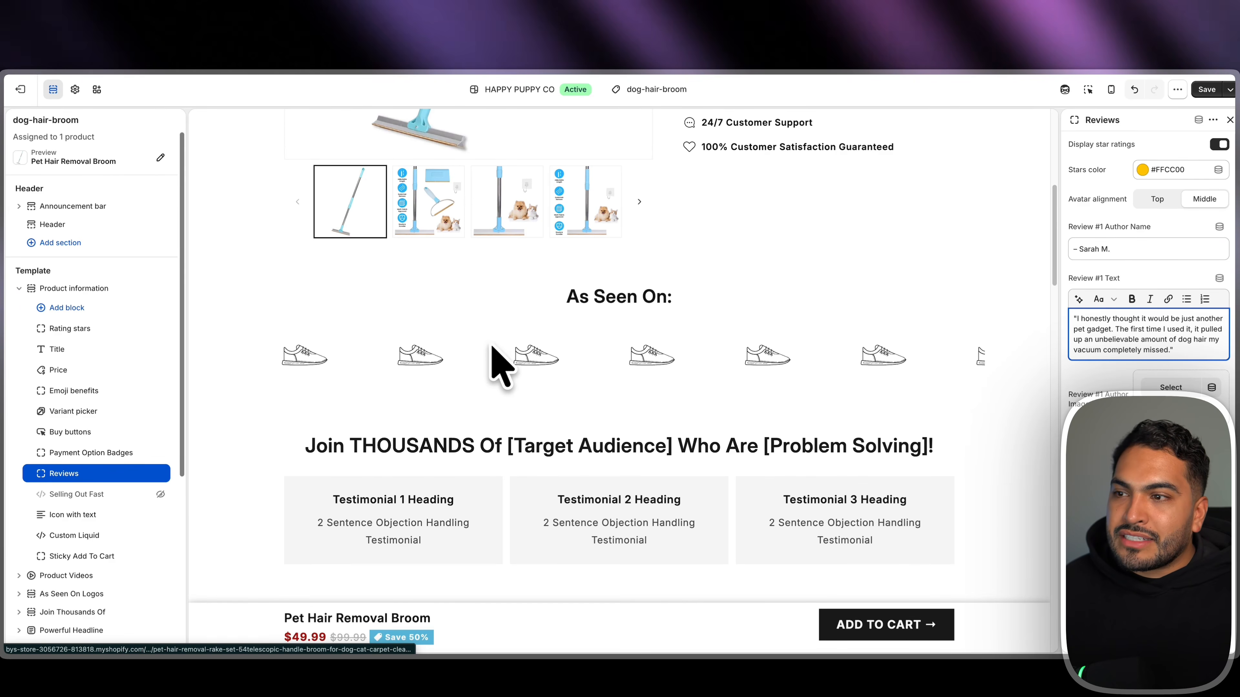
pyautogui.scroll(-5, 491, 344)
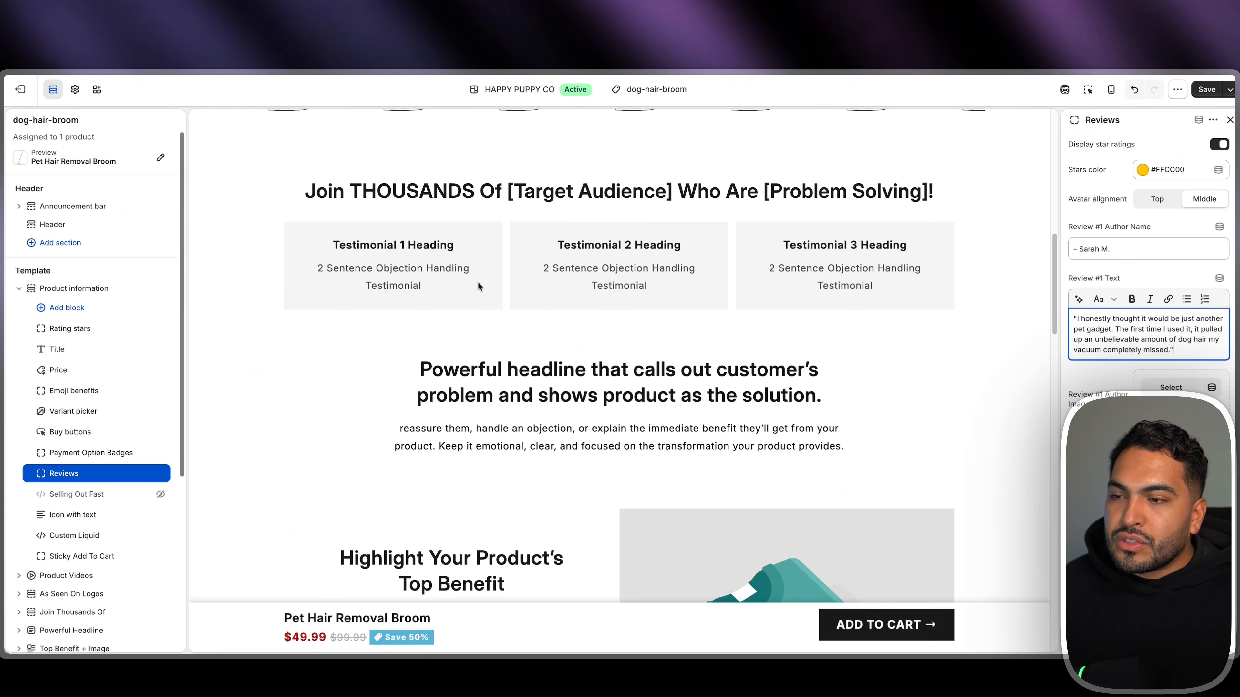
pyautogui.scroll(-20, 478, 283)
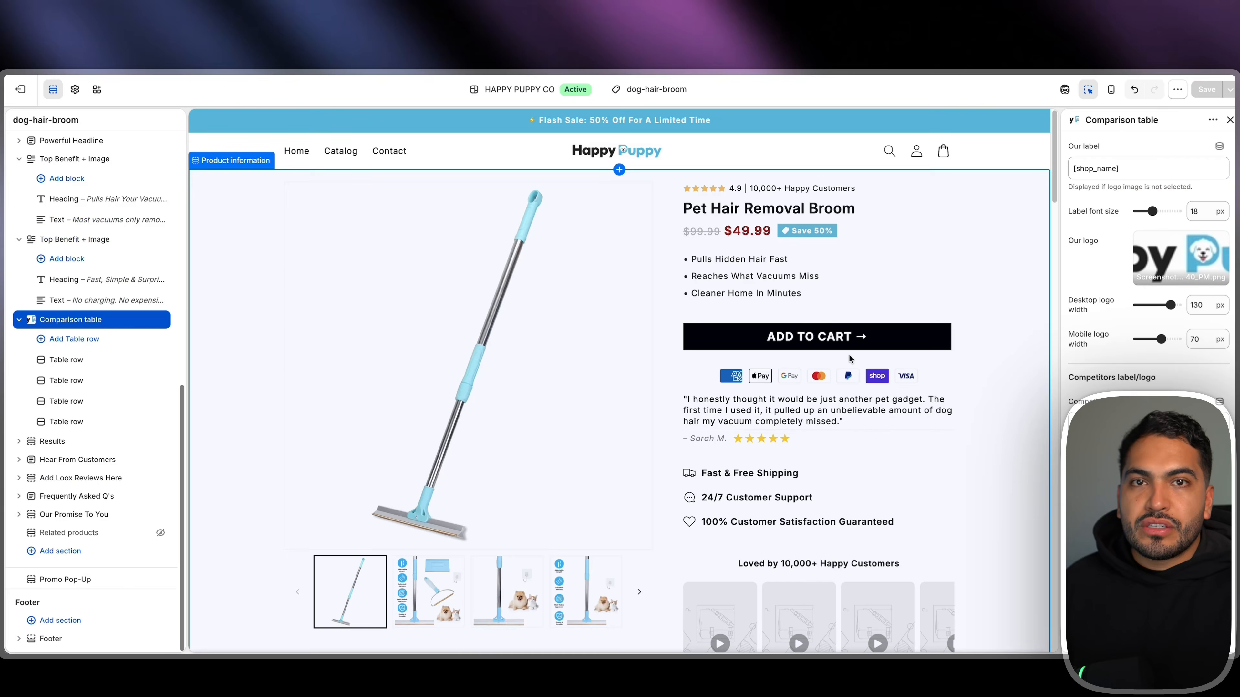
pyautogui.scroll(-20, 848, 354)
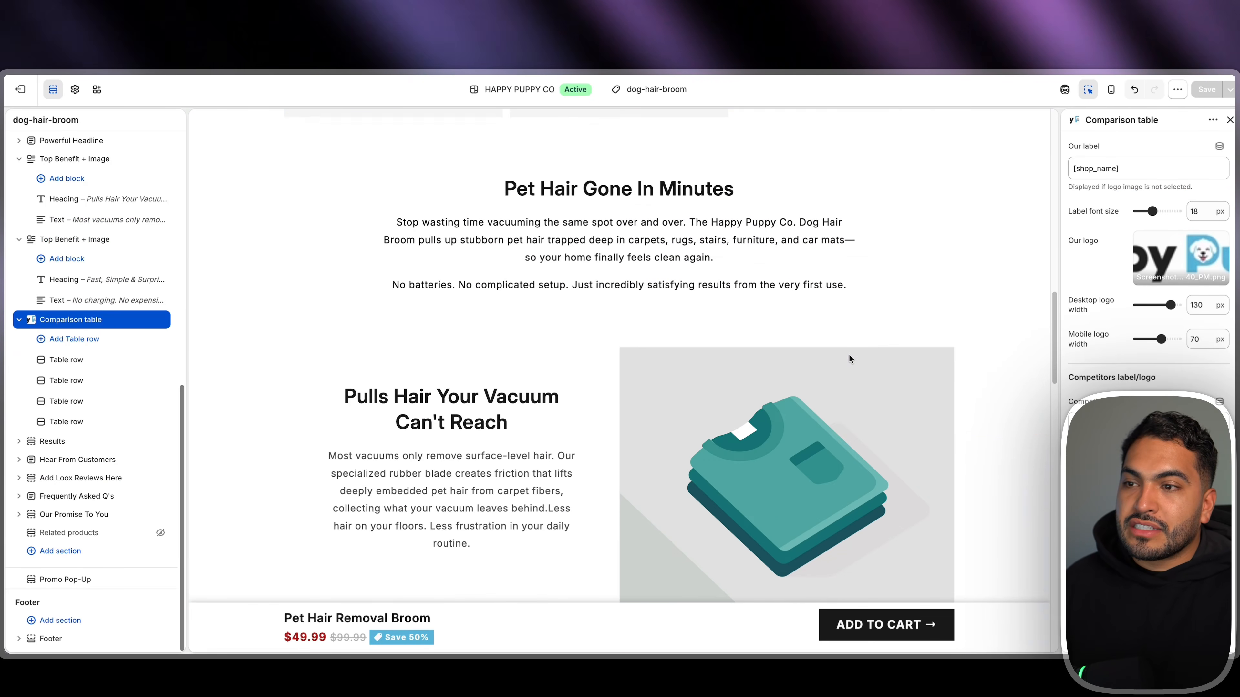
pyautogui.scroll(-12, 849, 354)
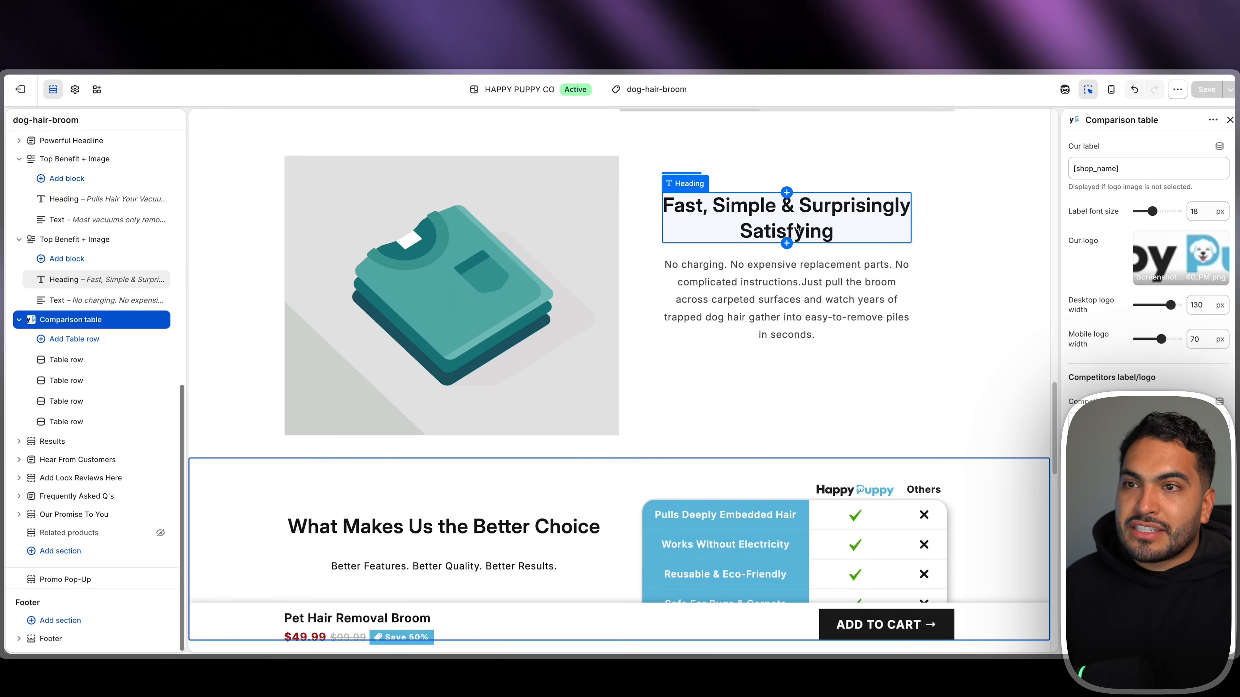
pyautogui.scroll(-4, 781, 269)
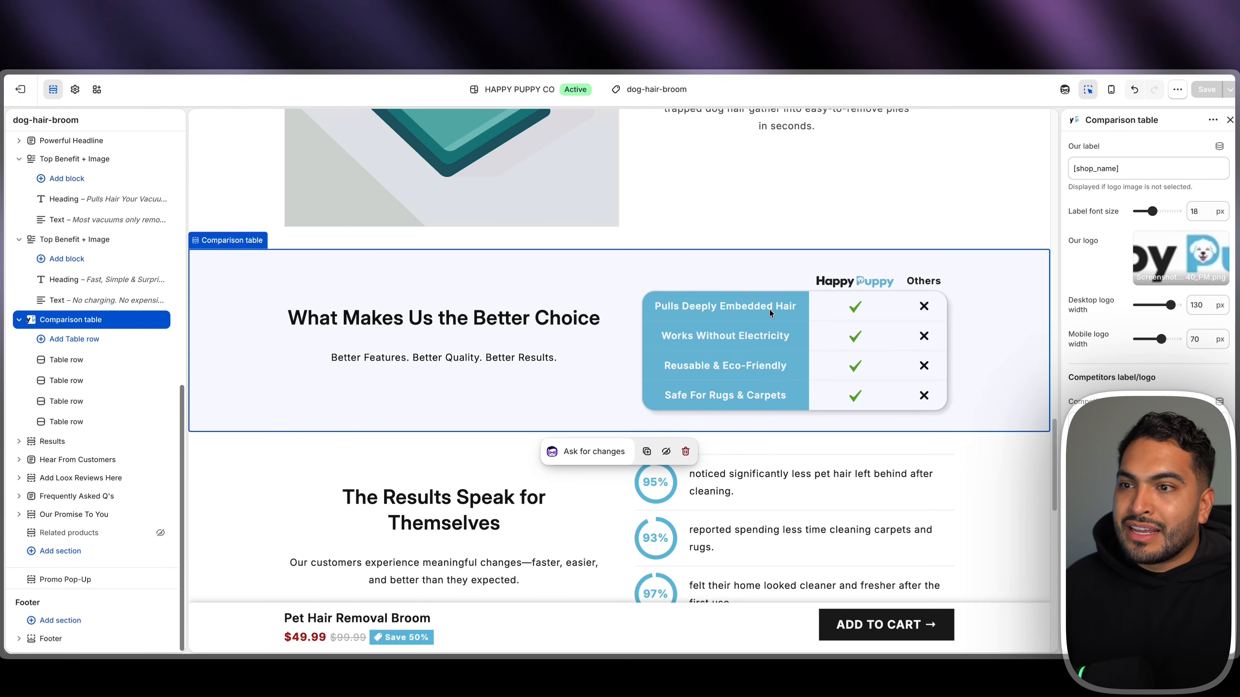
pyautogui.scroll(-10, 728, 315)
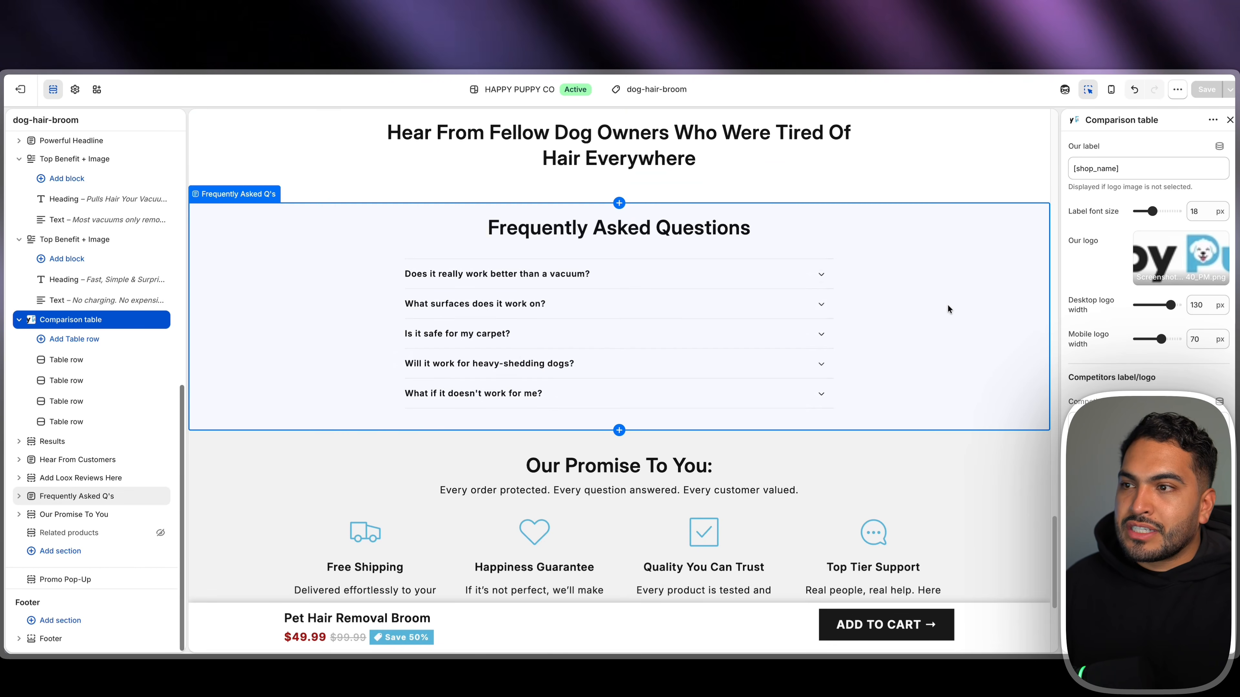
pyautogui.scroll(5, 947, 306)
pyautogui.scroll(20, 947, 309)
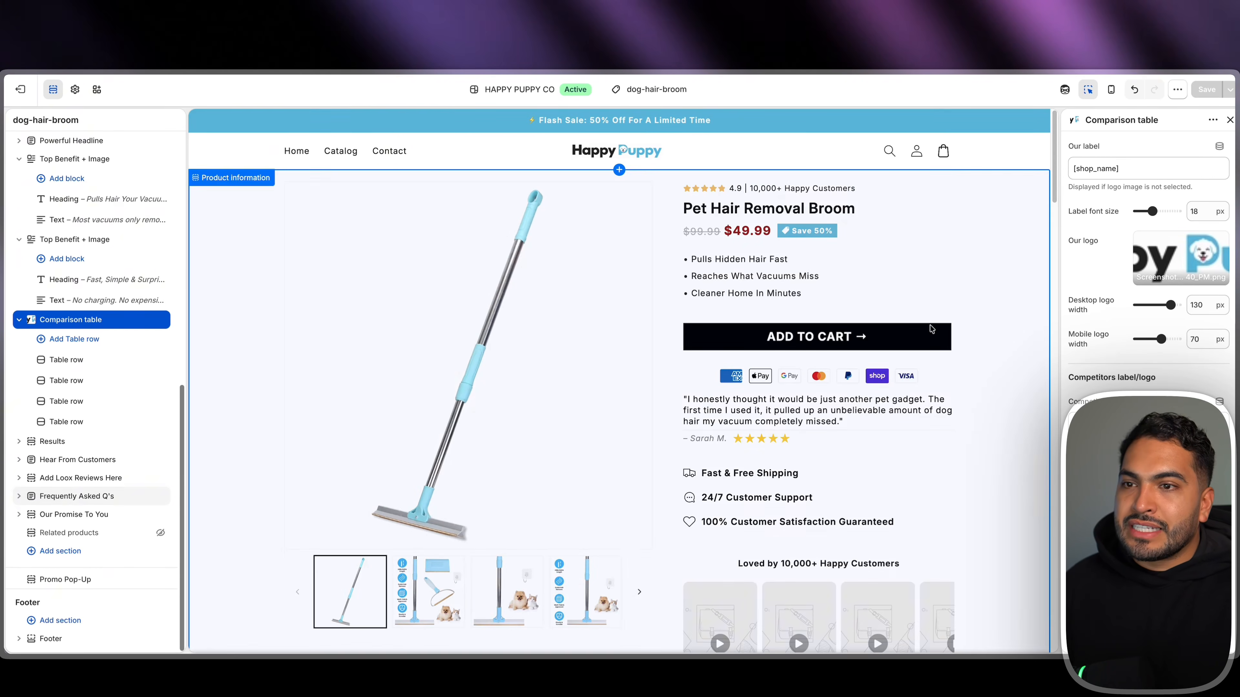
# Set the custom color of the Add to Cart buy button to the brand blue #64BDDB
pyautogui.click(825, 338)
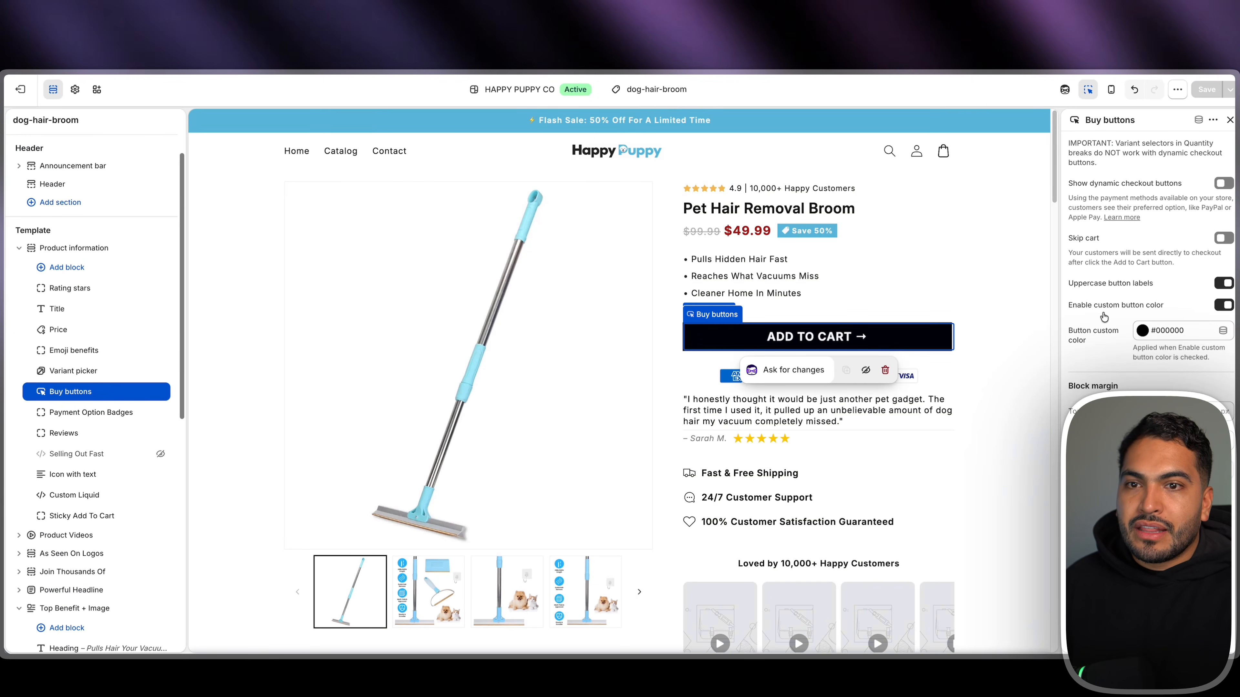
pyautogui.click(1142, 330)
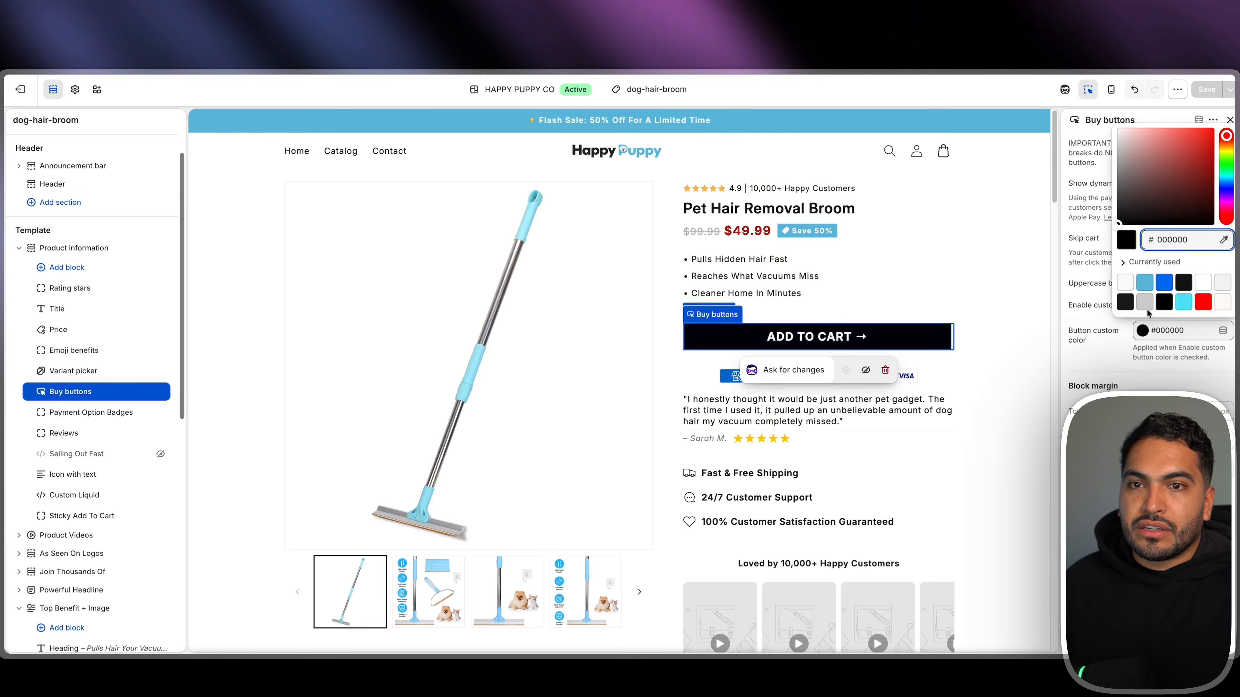
pyautogui.click(1144, 282)
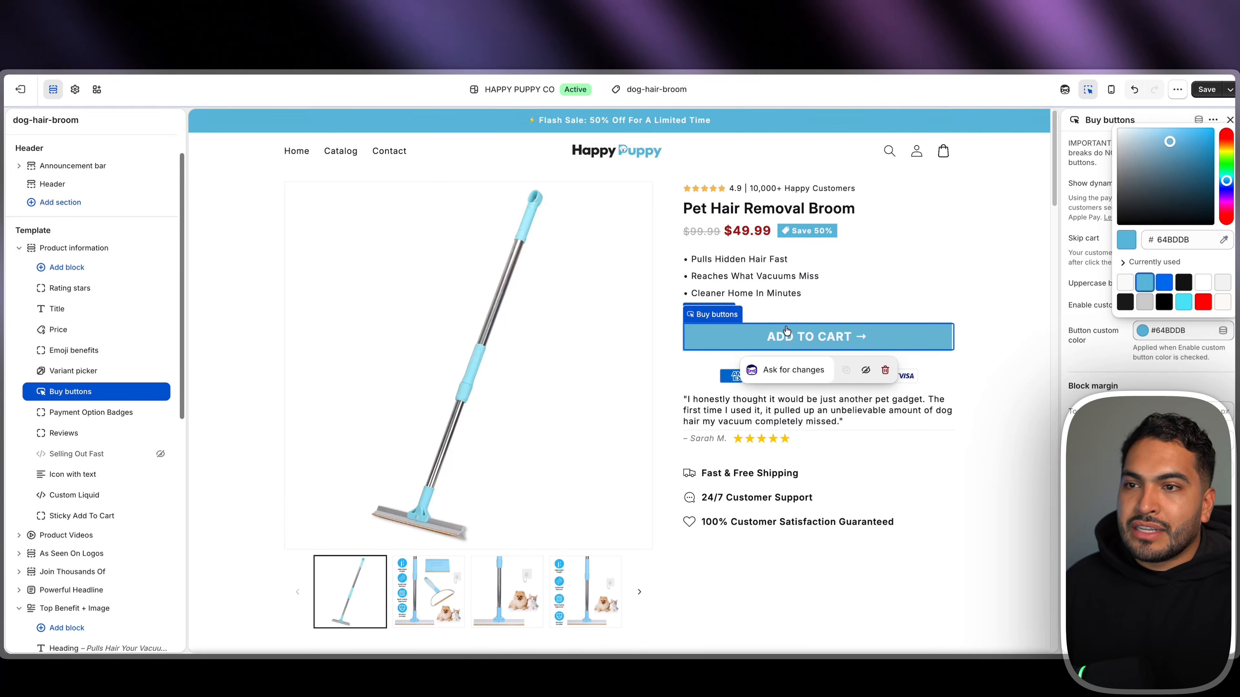
# Open the first Client logo block in the As Seen On Logos section for editing
pyautogui.scroll(-7, 782, 334)
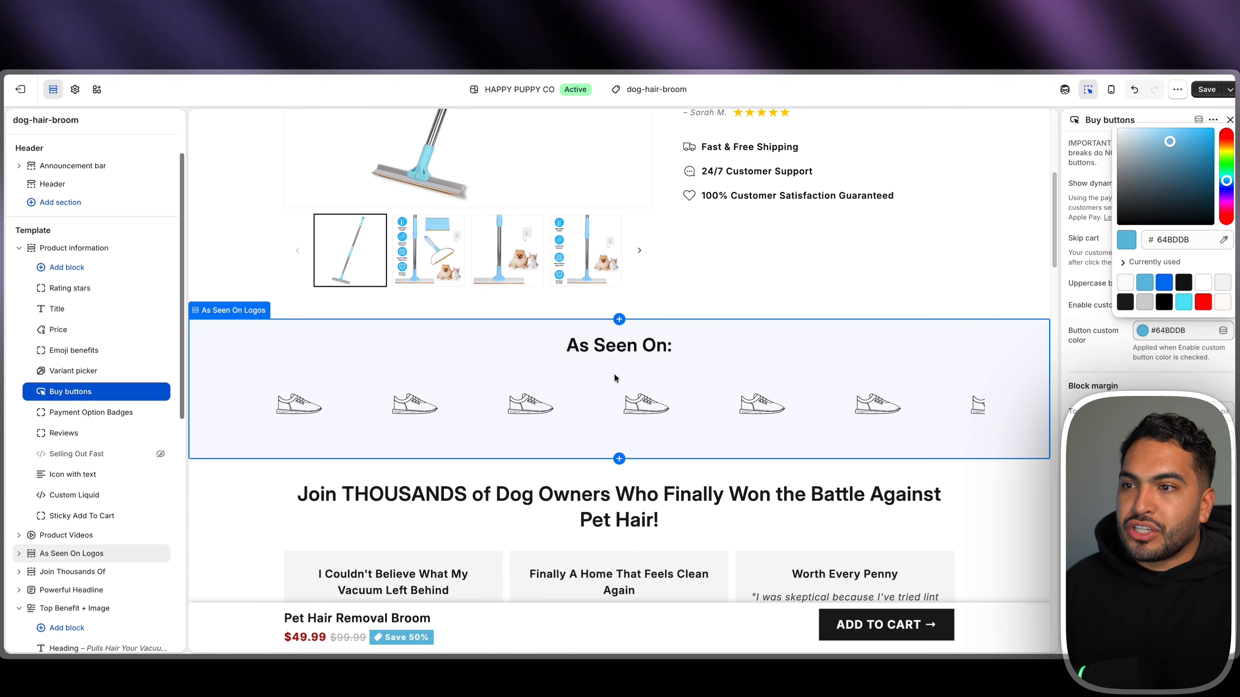
pyautogui.click(615, 378)
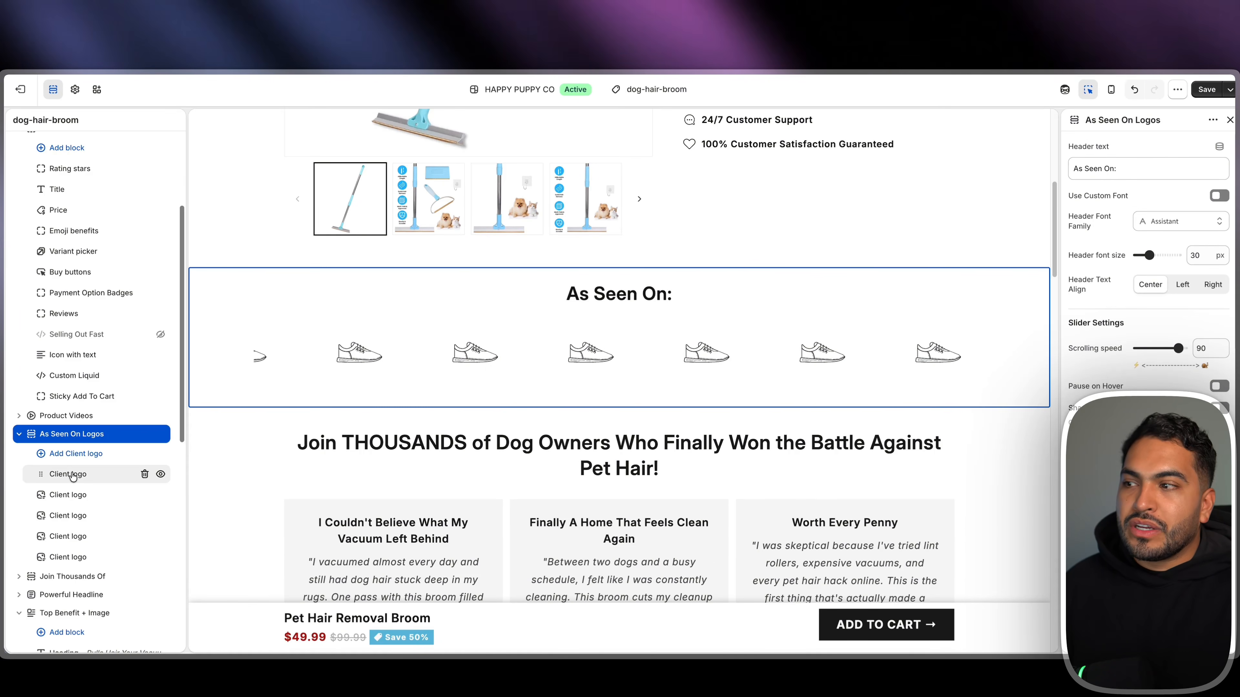
pyautogui.click(67, 475)
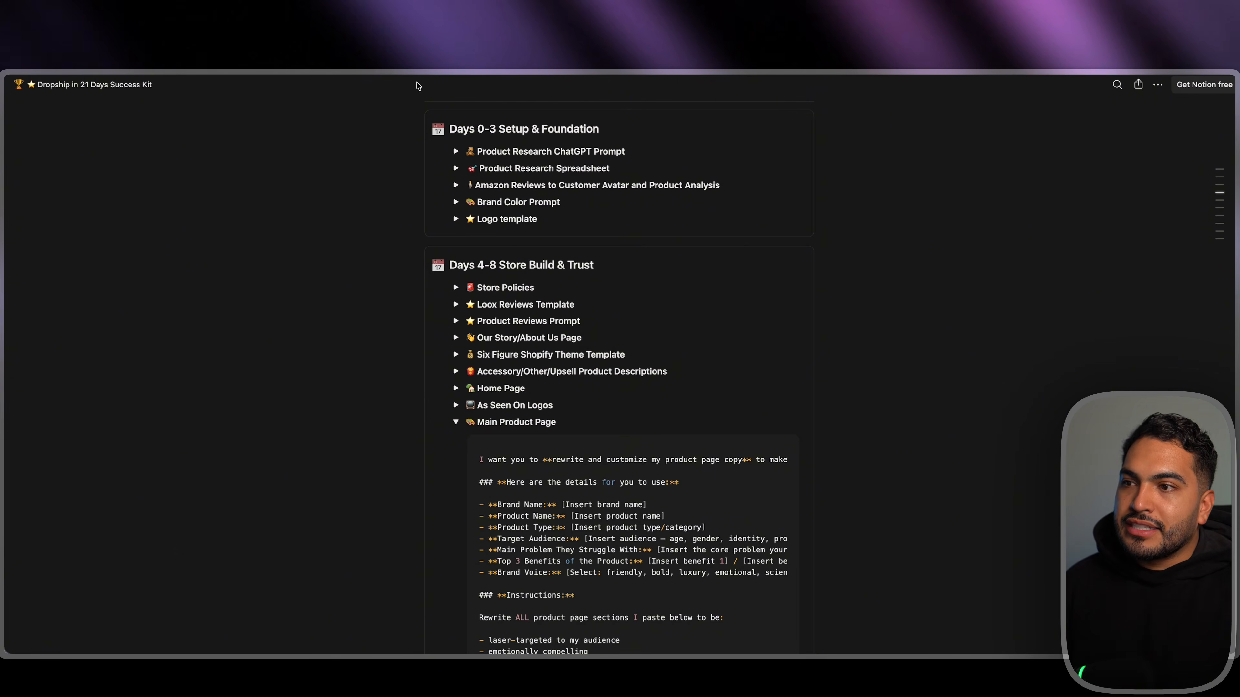
# Switch to the Notion success kit, collapse Main Product Page and open the As Seen On Logos templates in Canva
pyautogui.click(456, 422)
pyautogui.moveTo(537, 405); pyautogui.dragTo(469, 407)
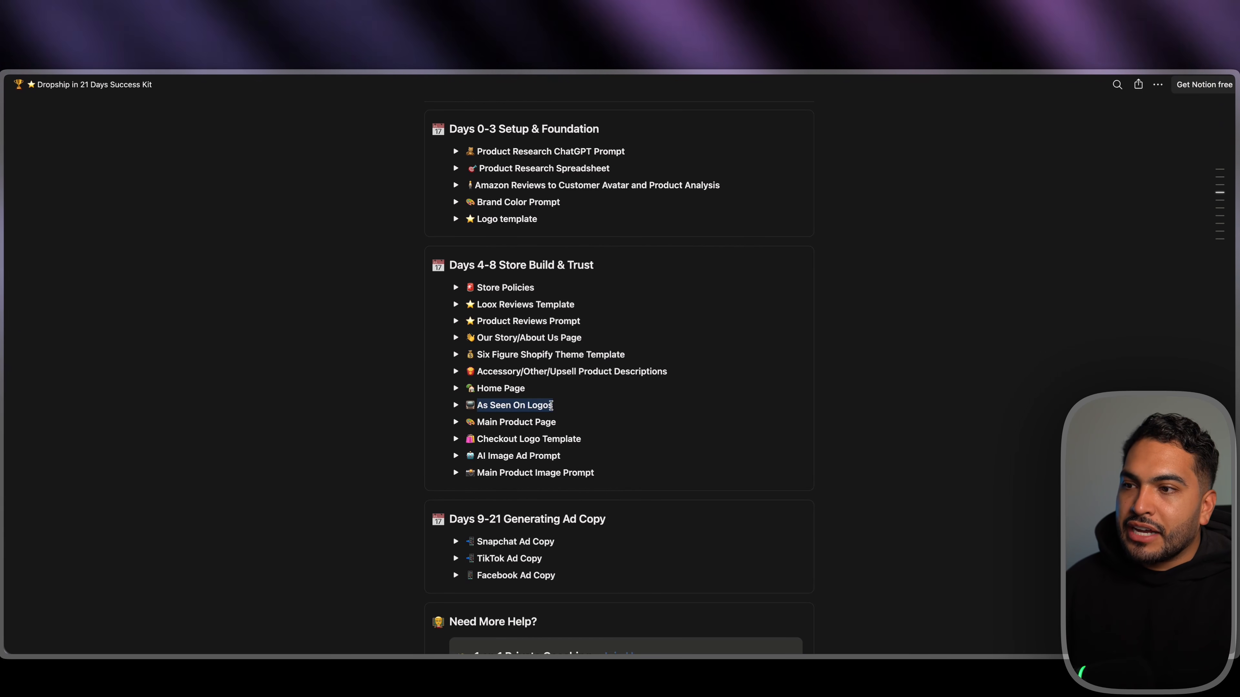
pyautogui.click(456, 405)
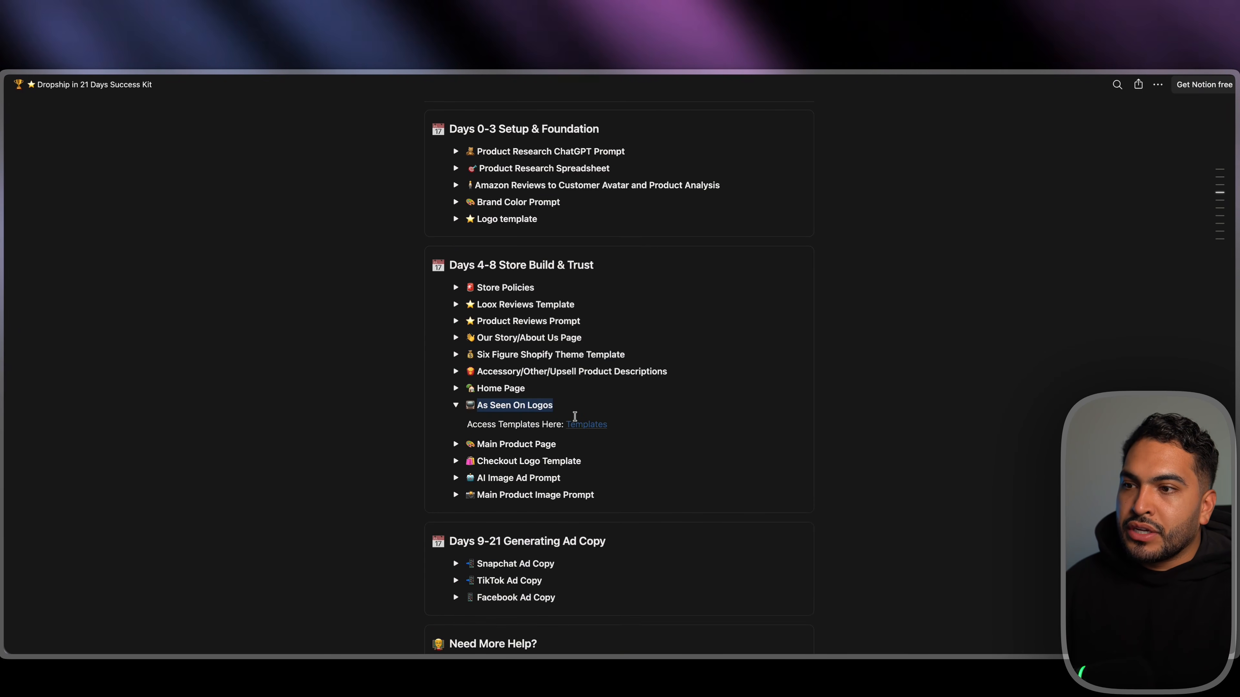
pyautogui.click(581, 423)
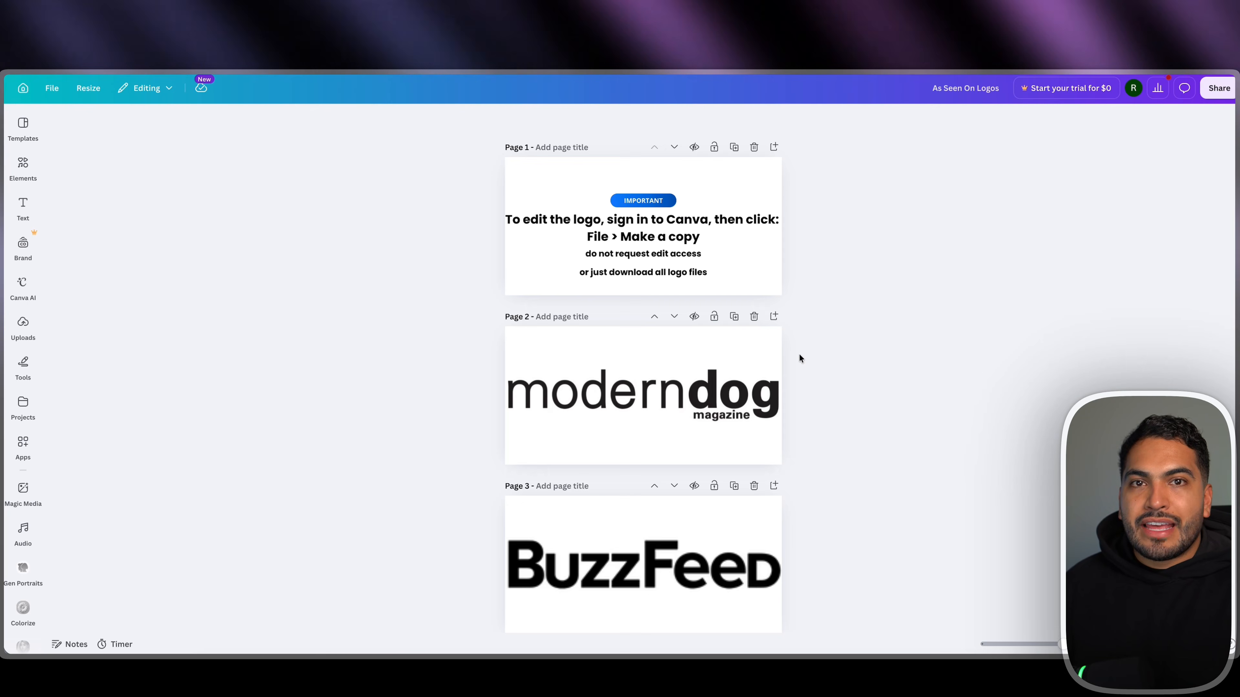
# Look through the publication logos in the Canva template and apply the uploaded dogster logo to the first Client logo block in Shopify
pyautogui.scroll(-20, 799, 358)
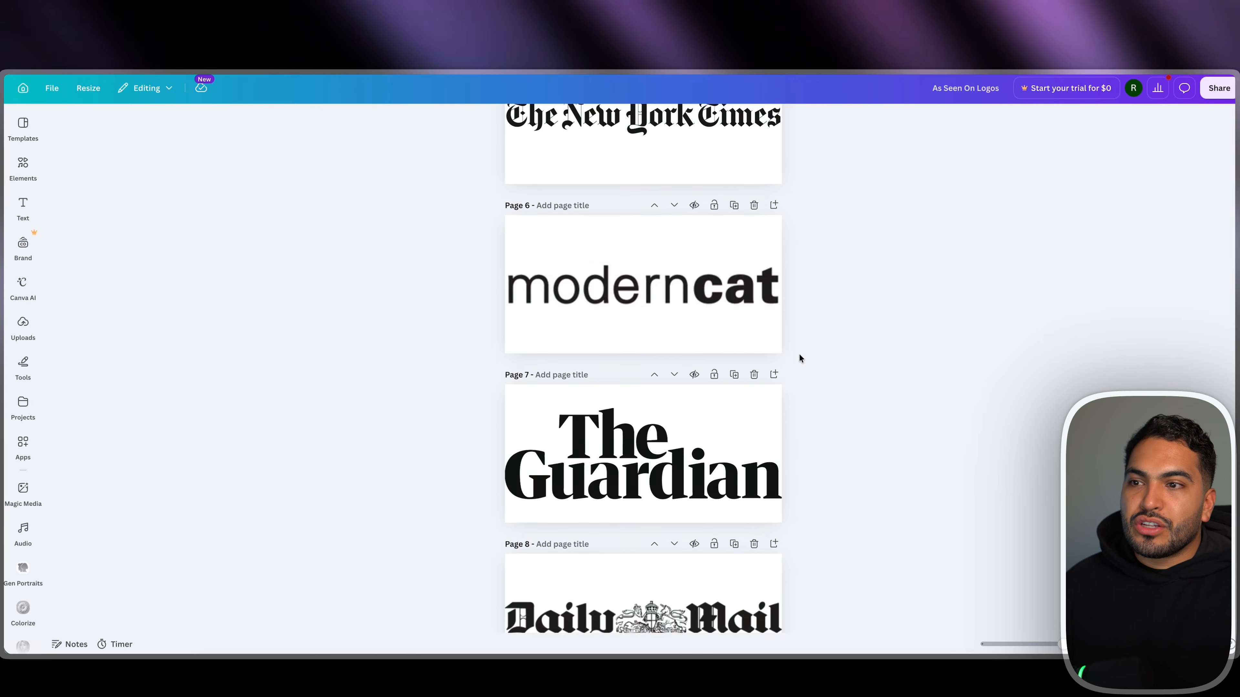
pyautogui.scroll(20, 799, 358)
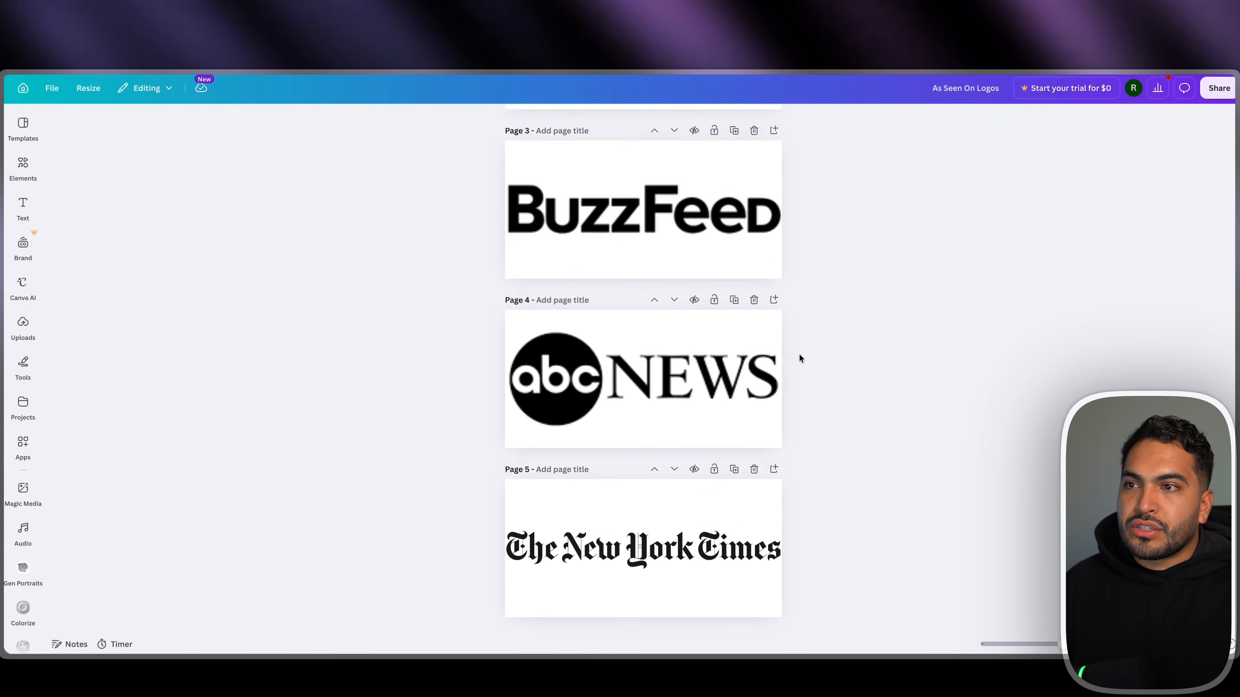
pyautogui.scroll(3, 799, 358)
pyautogui.scroll(-5, 716, 486)
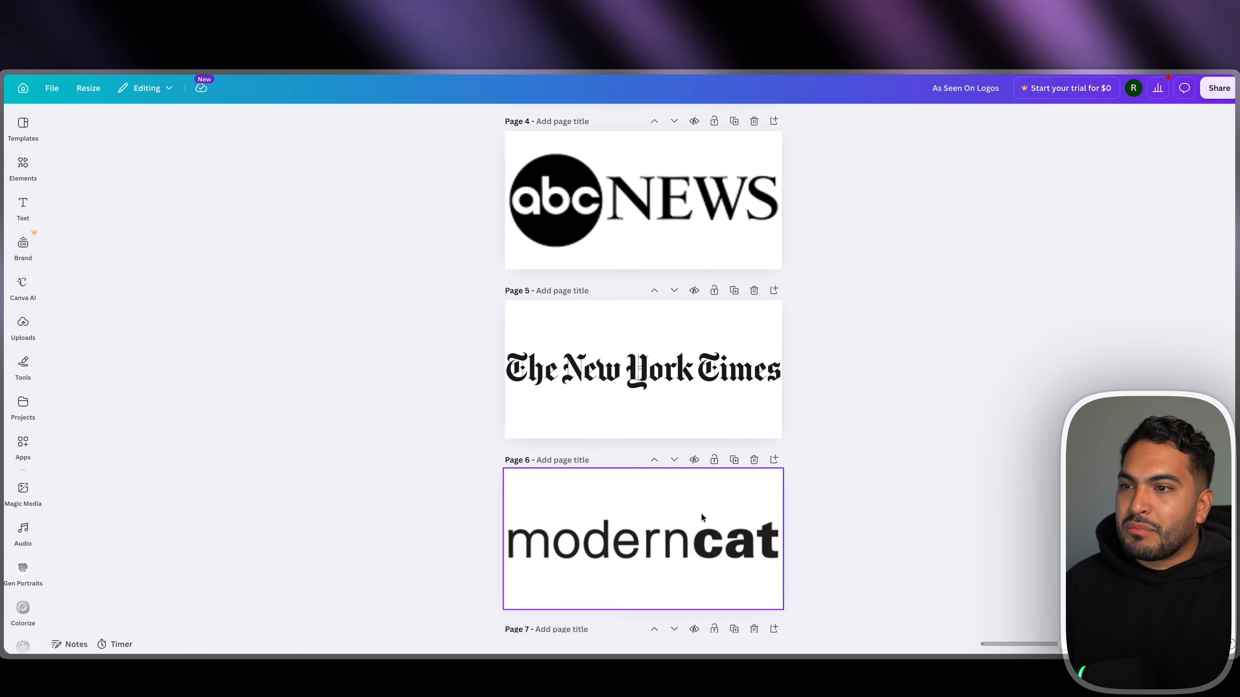
pyautogui.scroll(6, 789, 367)
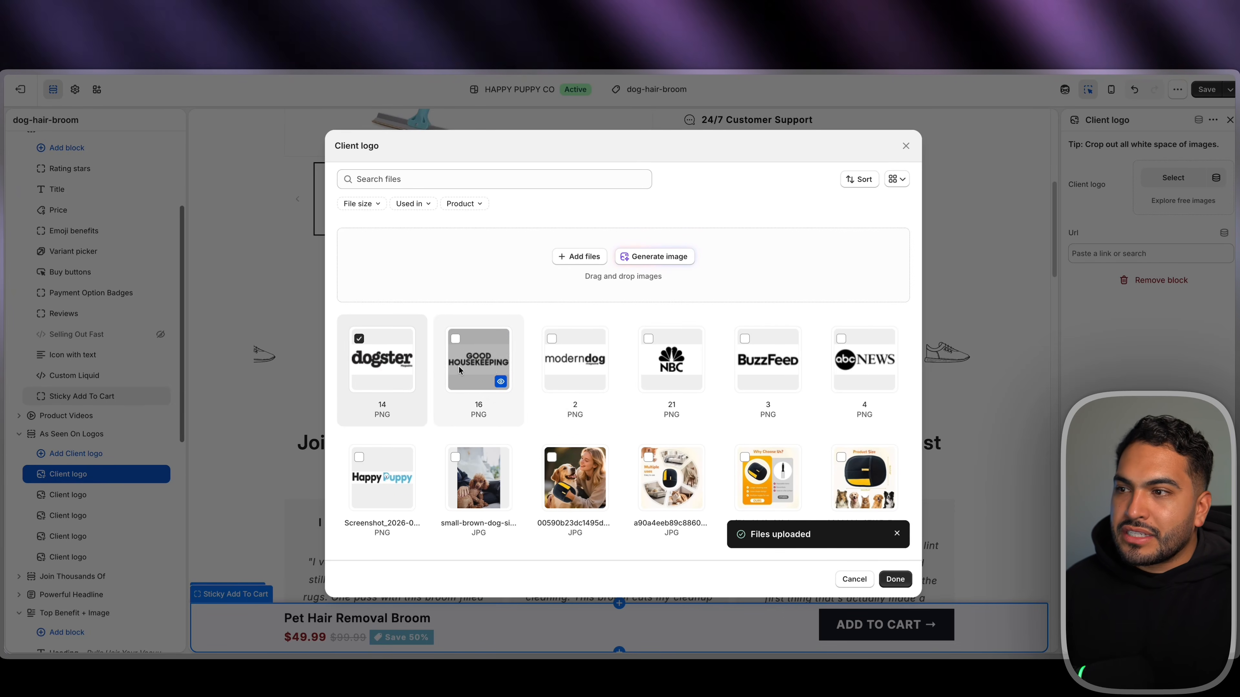
pyautogui.click(895, 578)
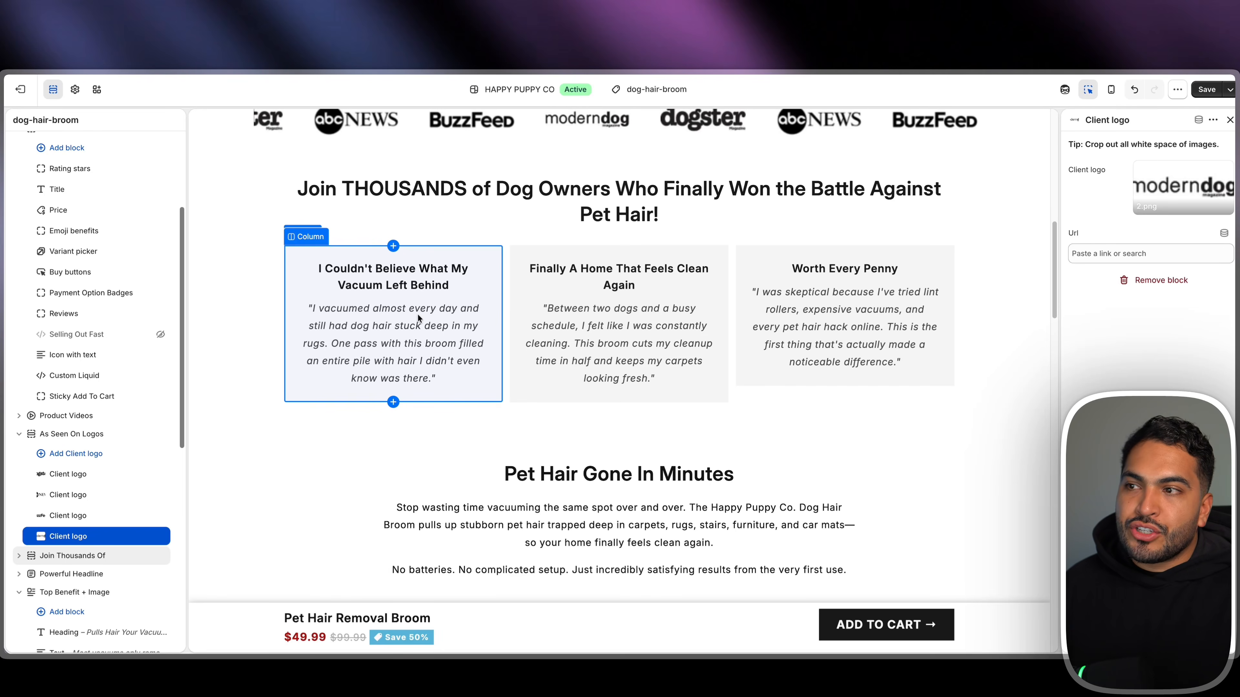
# For the first testimonial column, find an Amazon customer photo of the blue broom beside a hair pile on carpet and open its image options
pyautogui.click(403, 304)
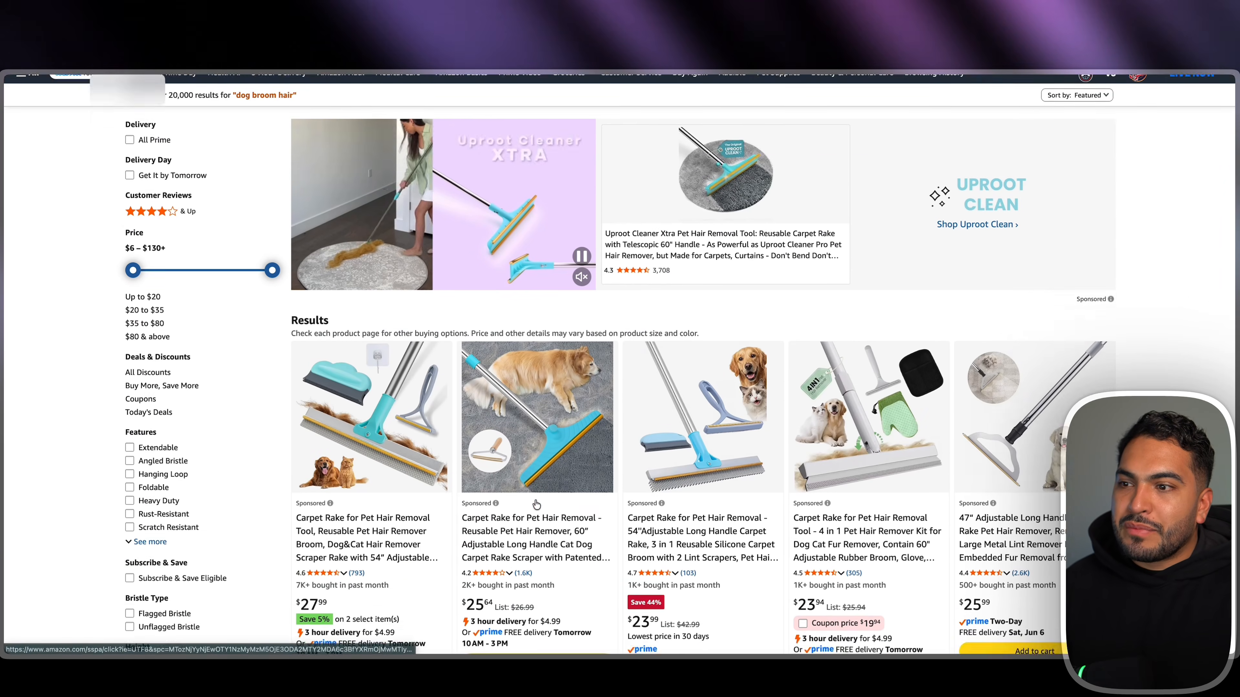
pyautogui.scroll(-3, 620, 366)
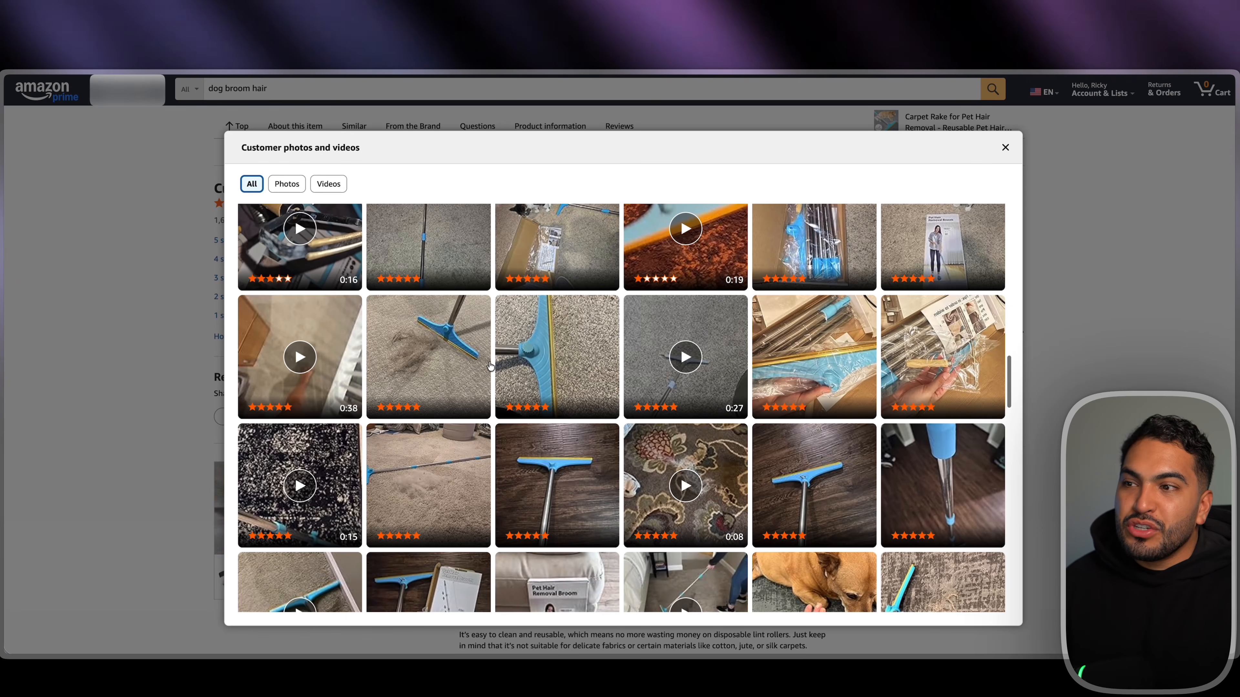
pyautogui.click(450, 362)
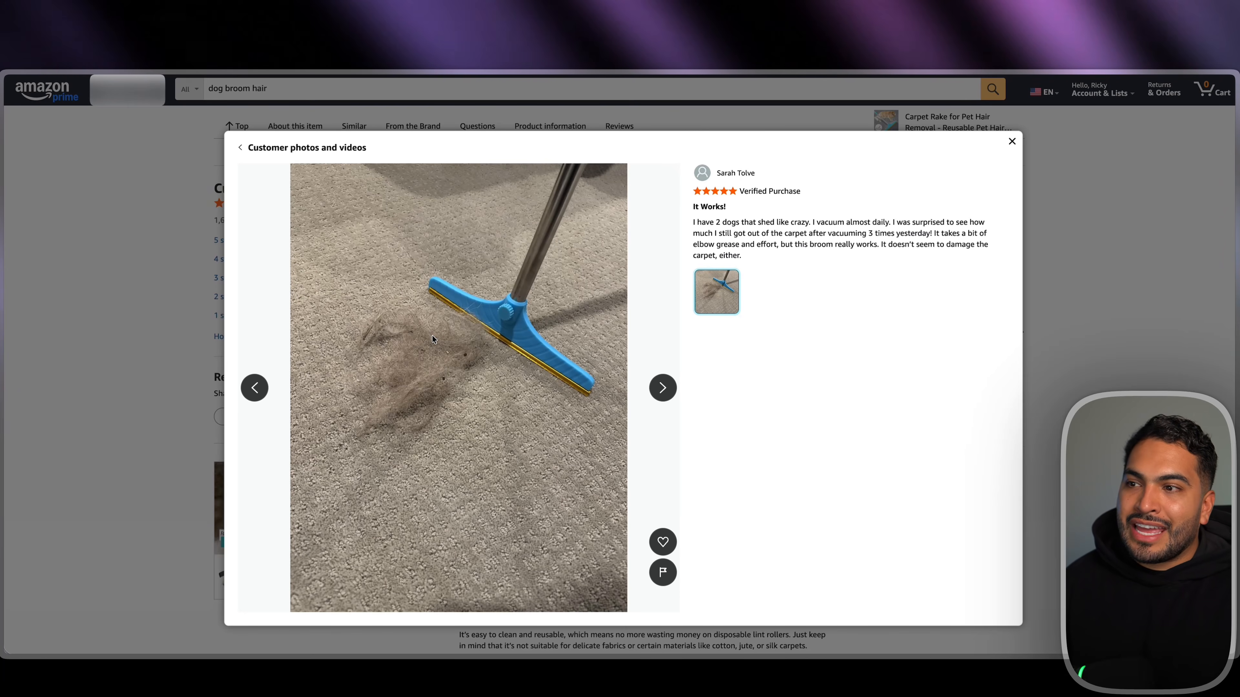
pyautogui.rightClick(482, 358)
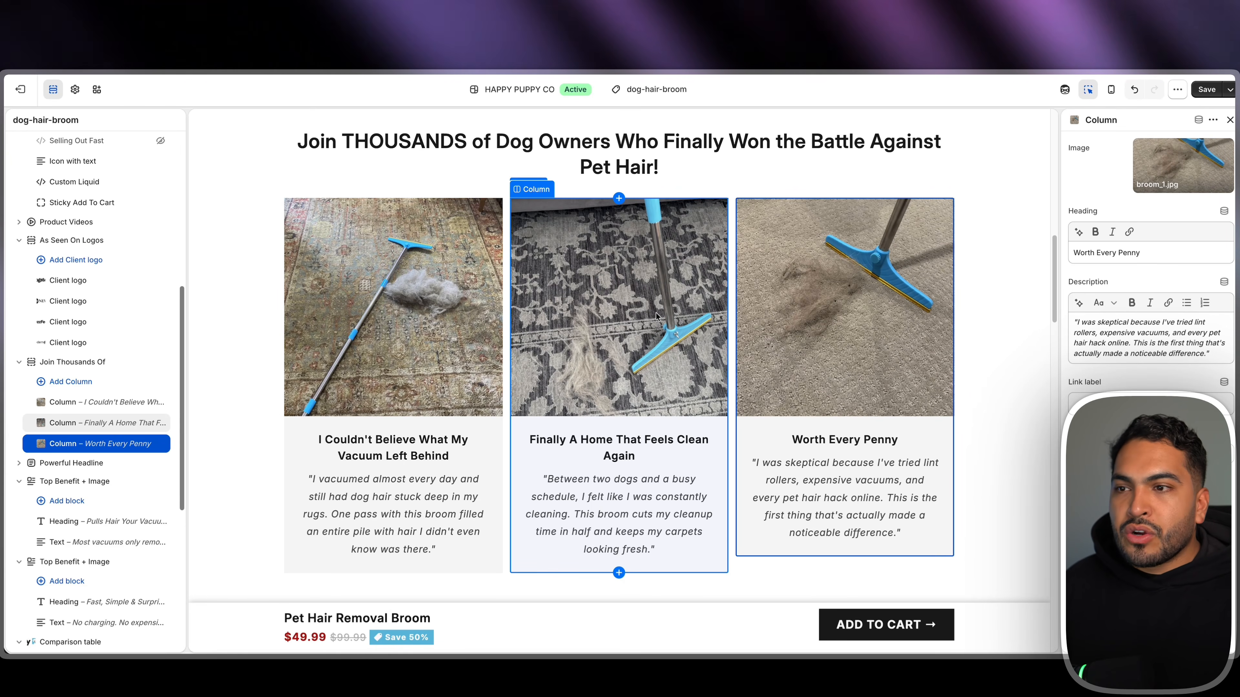
# Copy the "Pulls Hair Your Vacuum Can't Reach" heading and paragraph from the page preview into the ChatGPT message
pyautogui.scroll(-12, 655, 315)
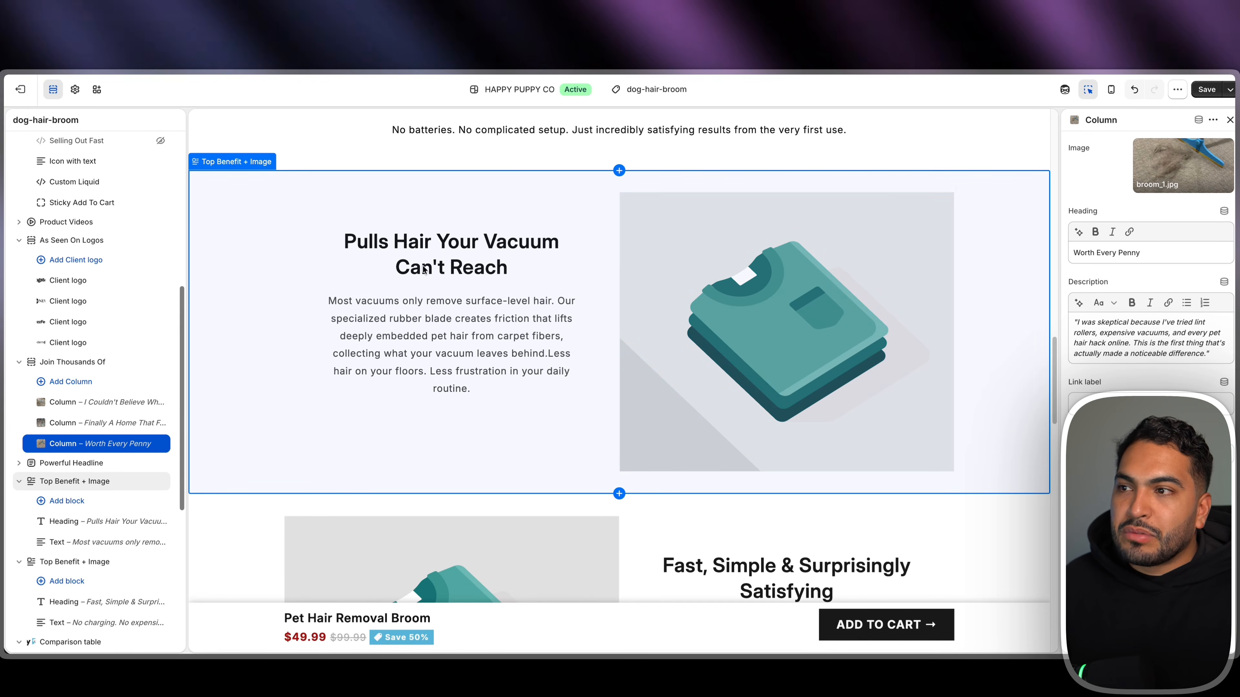
pyautogui.scroll(-2, 408, 197)
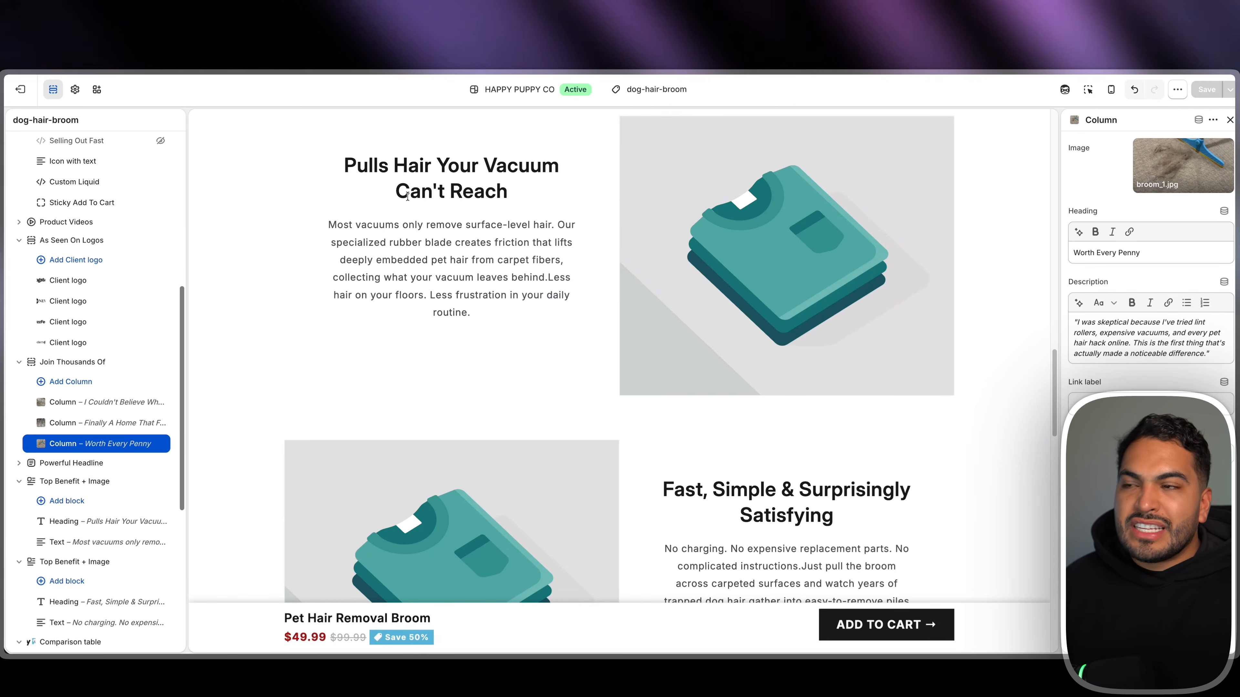
pyautogui.moveTo(345, 164); pyautogui.dragTo(473, 281)
pyautogui.press('super+c')
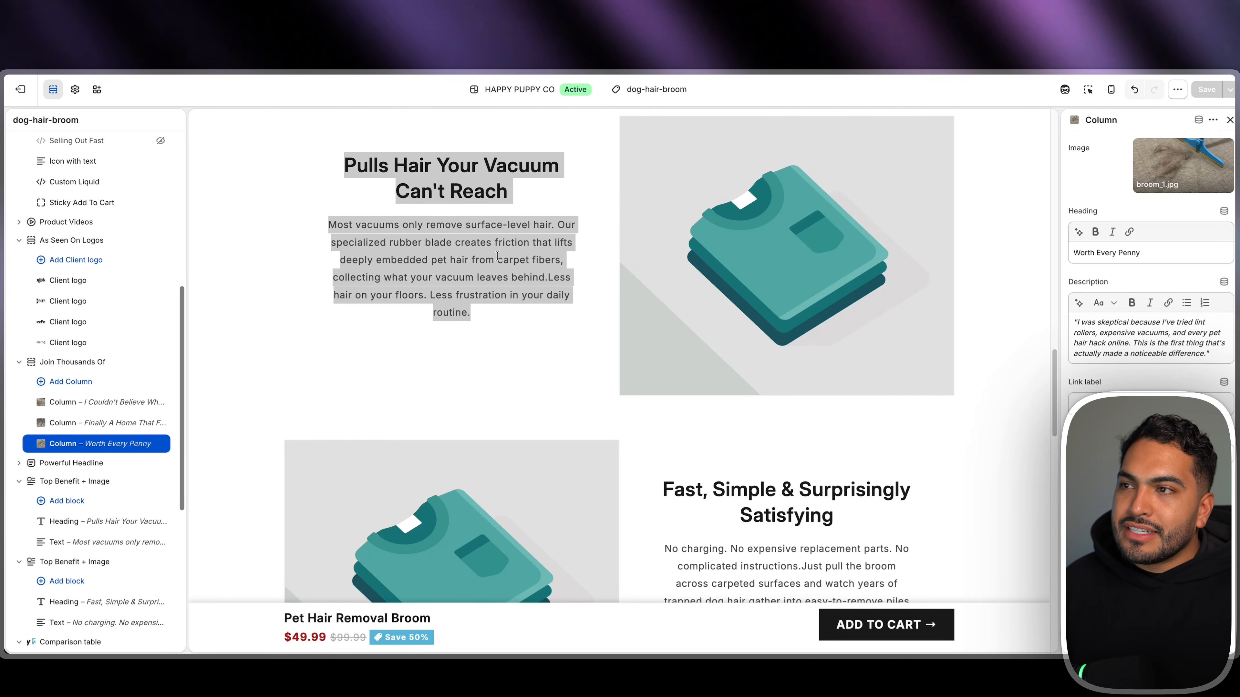
pyautogui.hotkey('ctrl', 'Tab')
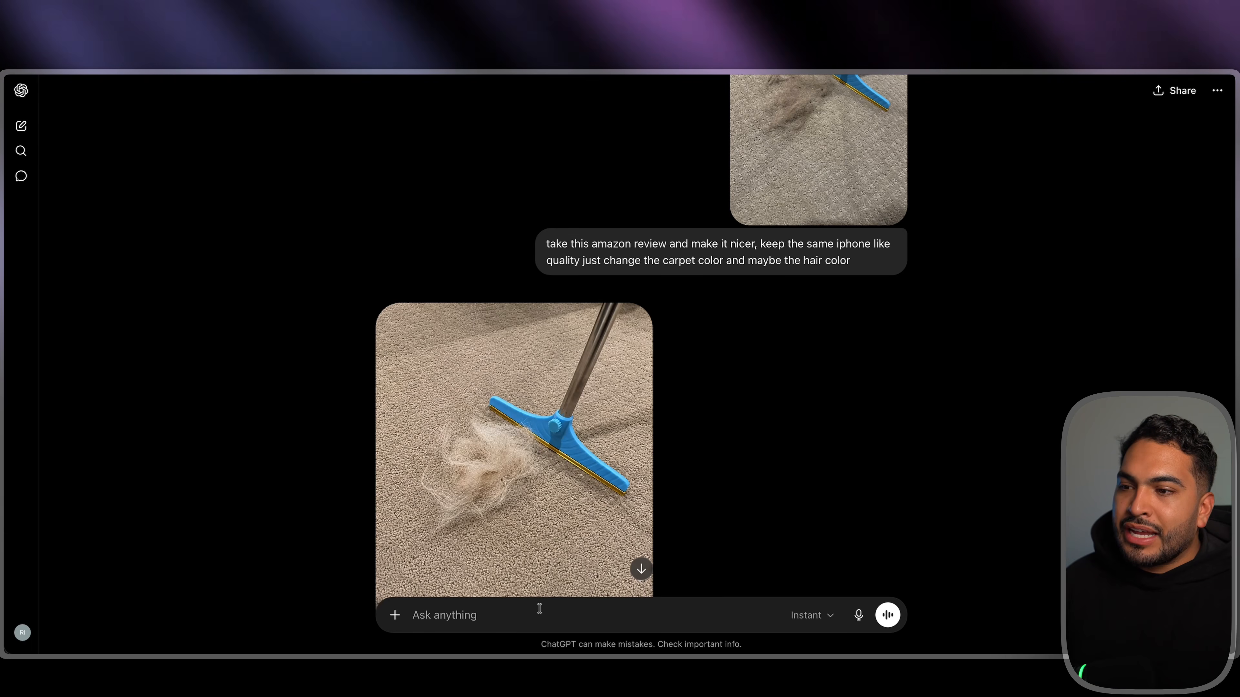
pyautogui.press('super+v')
# Copy the enlarged "Double-sided Cleaning Function" image from the Amazon carpet rake listing and attach it to the ChatGPT message
pyautogui.hotkey('ctrl', 'Tab')
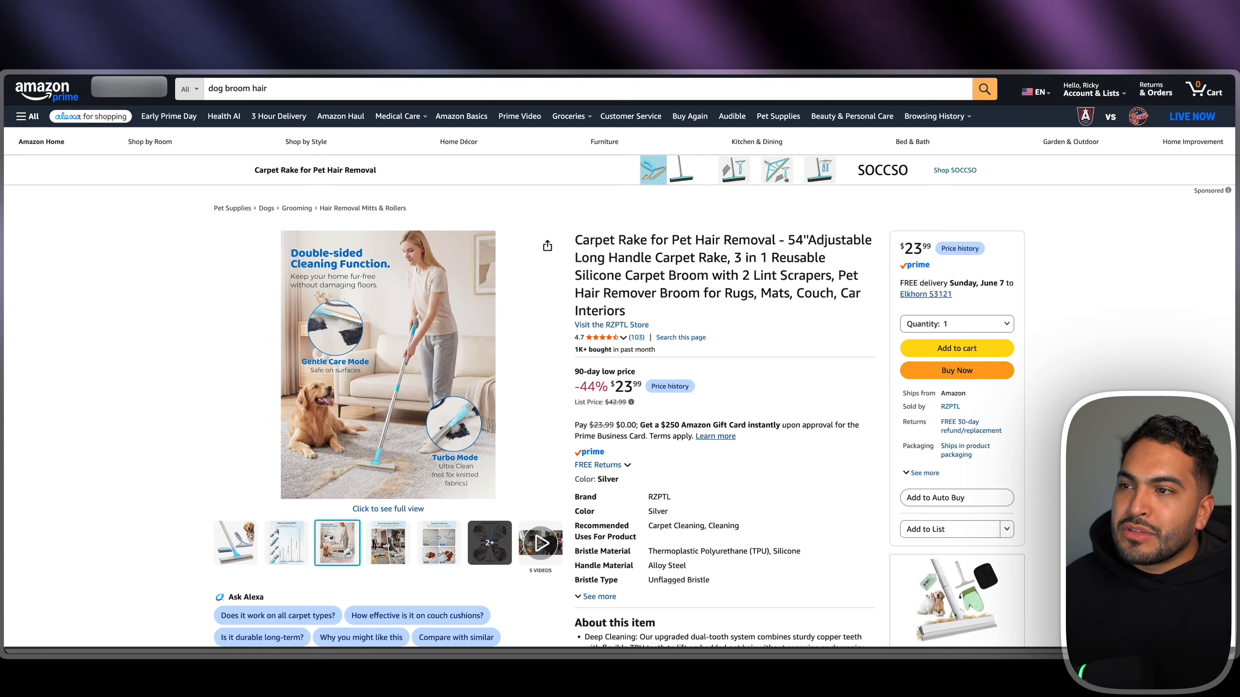
pyautogui.moveTo(400, 360)
pyautogui.click(736, 363)
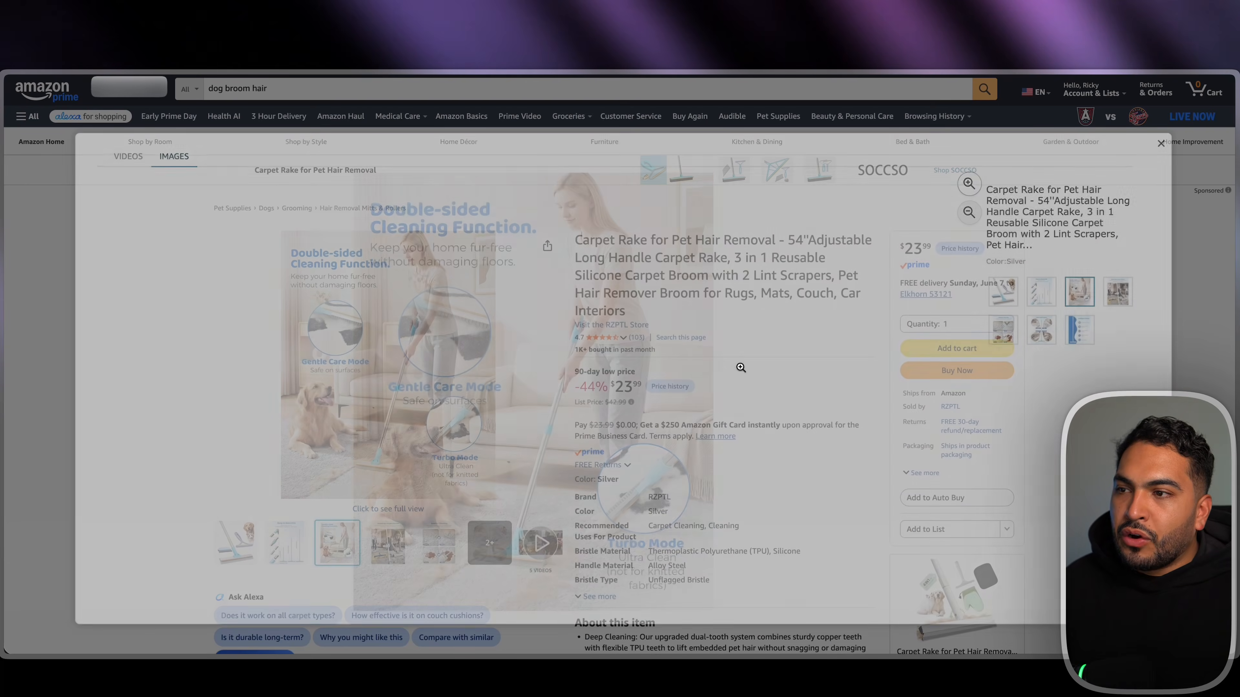
pyautogui.rightClick(559, 356)
pyautogui.click(585, 387)
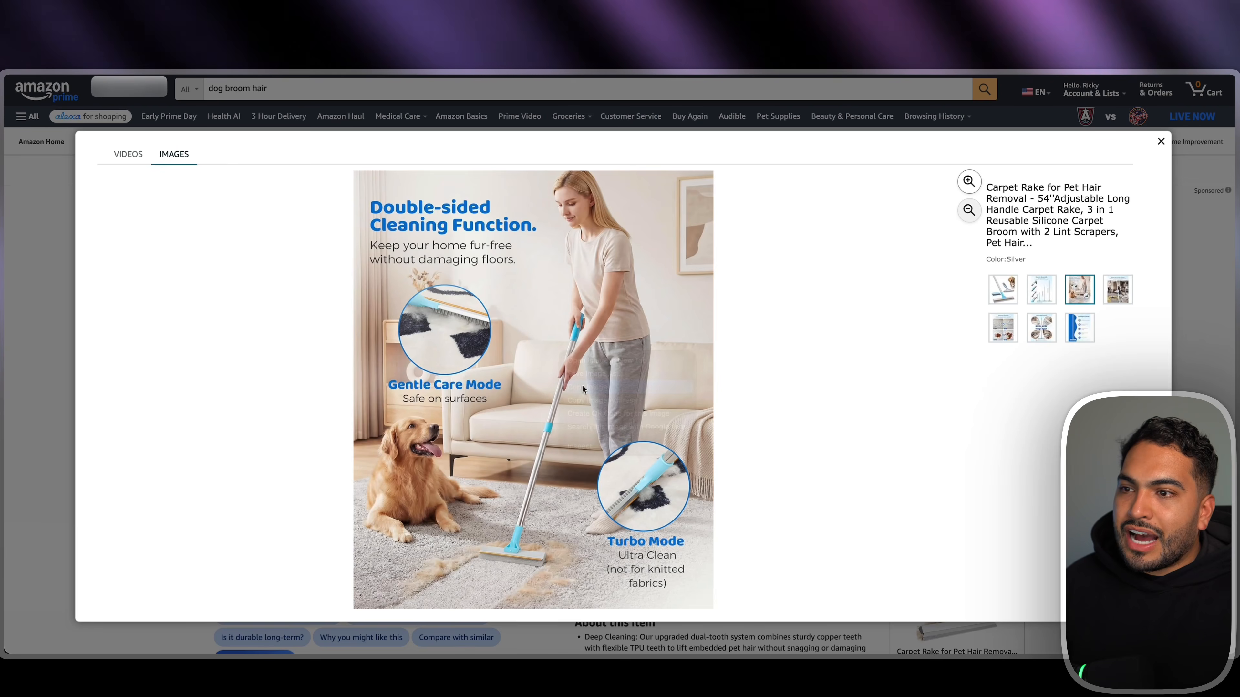
pyautogui.hotkey('ctrl', 'shift', 'Tab')
pyautogui.press('super+v')
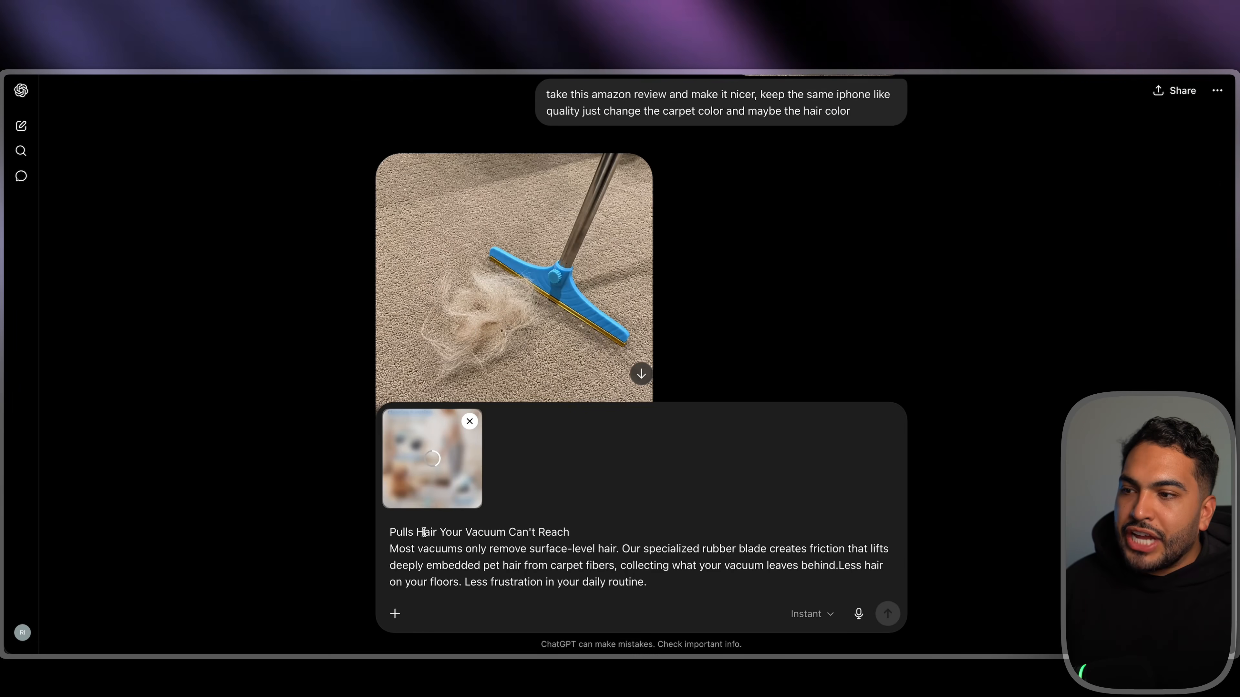
# Below the pasted copy, ask ChatGPT "turn this photo into an image the goes with the text pasted above make the dimensions square"
pyautogui.hotkey('shift', 'Return')
pyautogui.hotkey('shift', 'Return')
pyautogui.hotkey('shift', 'Return')
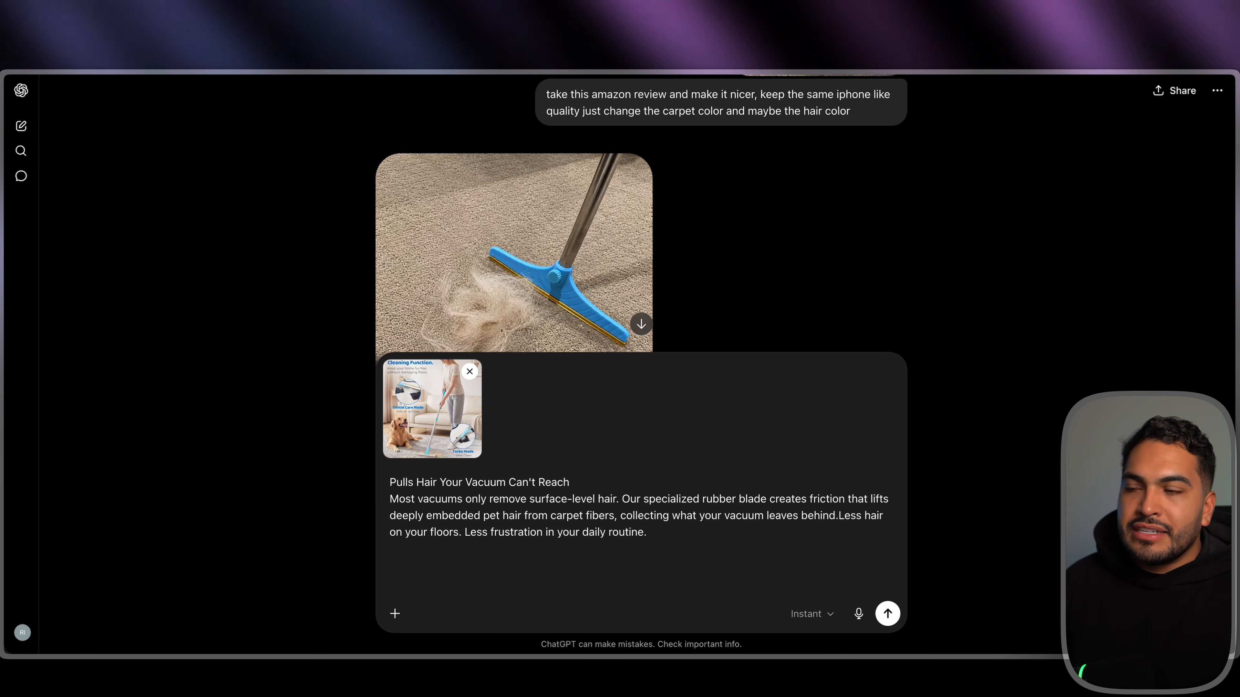
pyautogui.write('t')
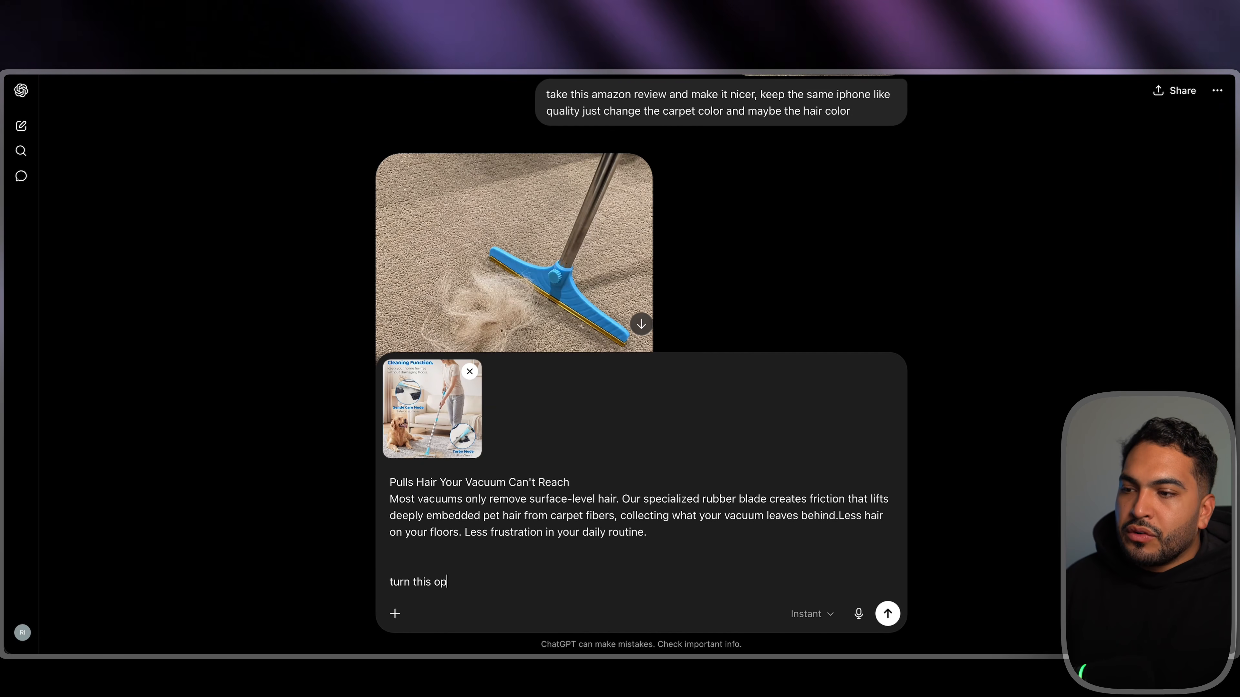
pyautogui.write('urn this photo into an image the goes with the text')
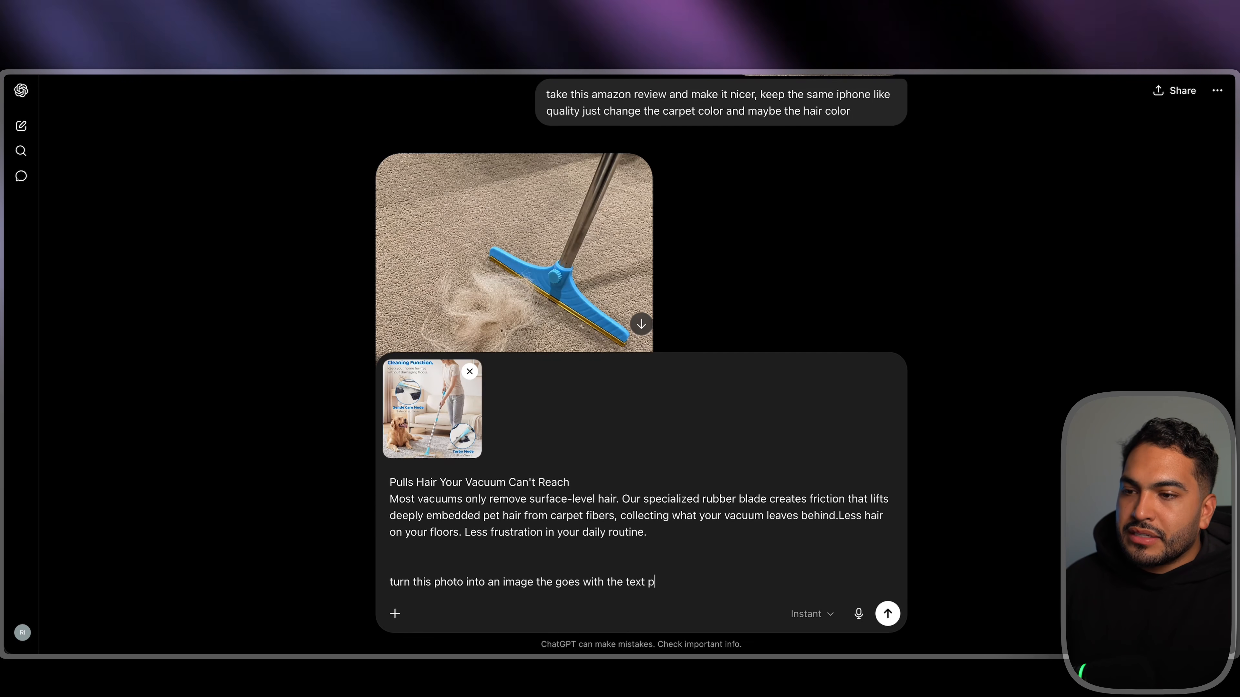
pyautogui.write(' pasted above make the dimensions square')
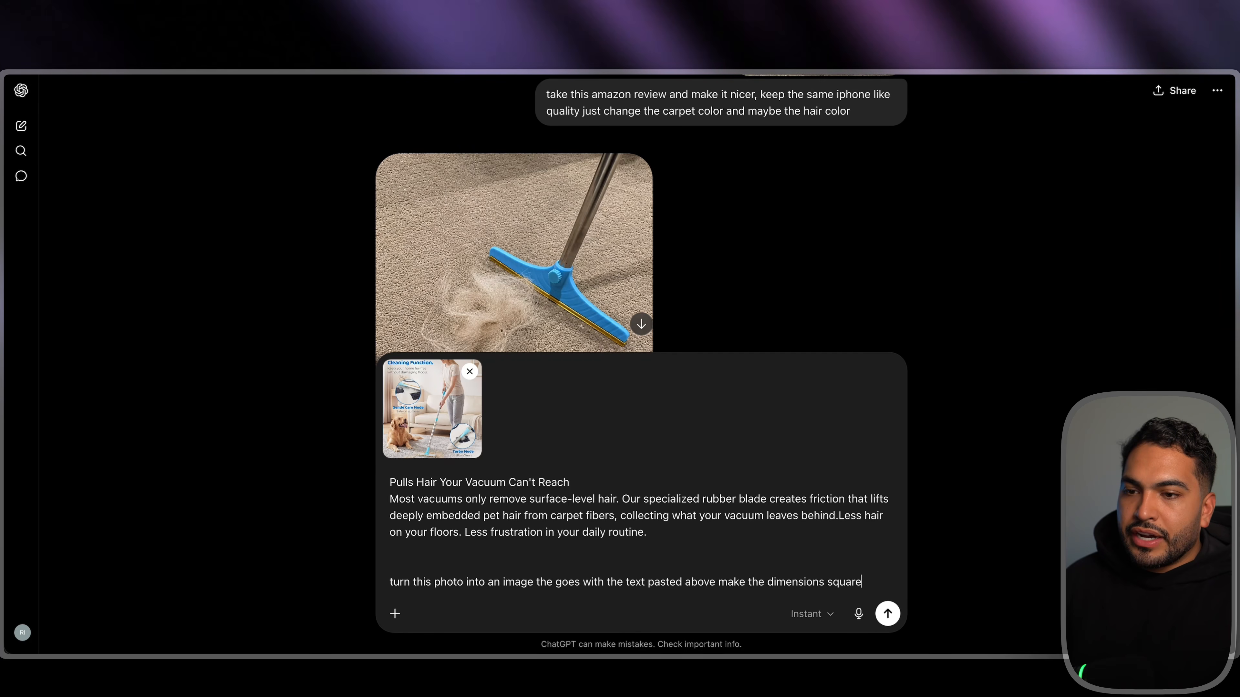
pyautogui.press('Return')
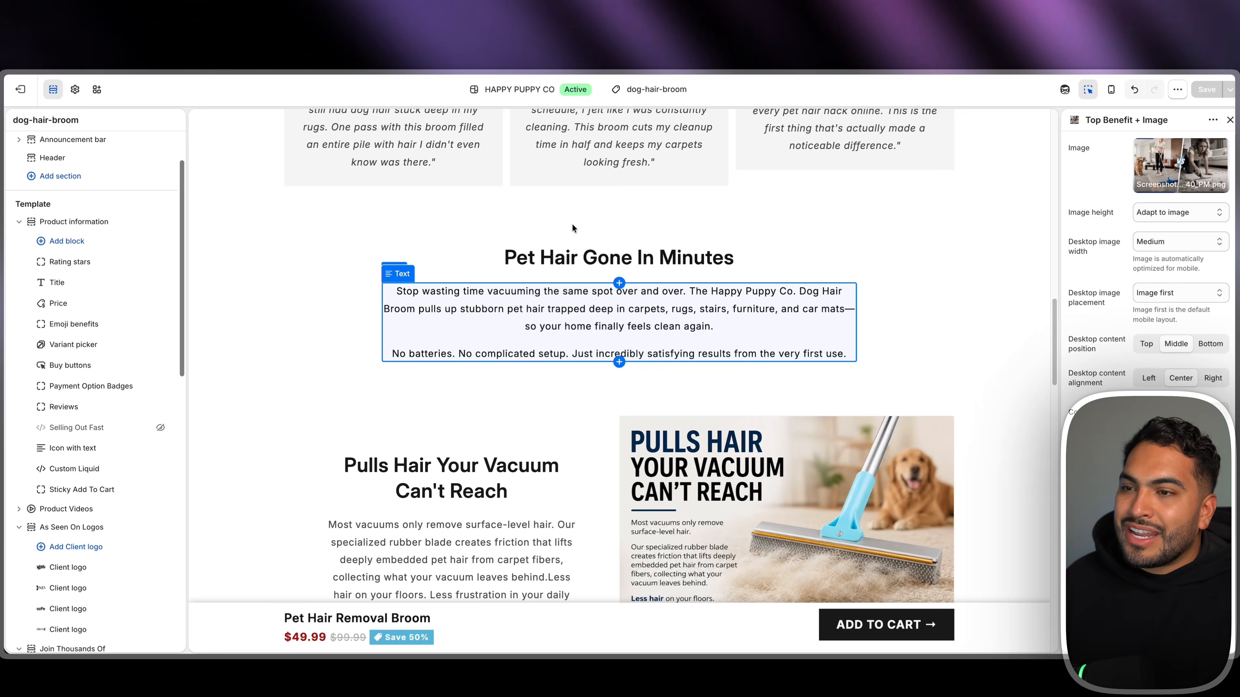
# Review the Shopify product page preview from the benefit images and product information through the results and Frequently Asked Questions
pyautogui.scroll(-10, 917, 399)
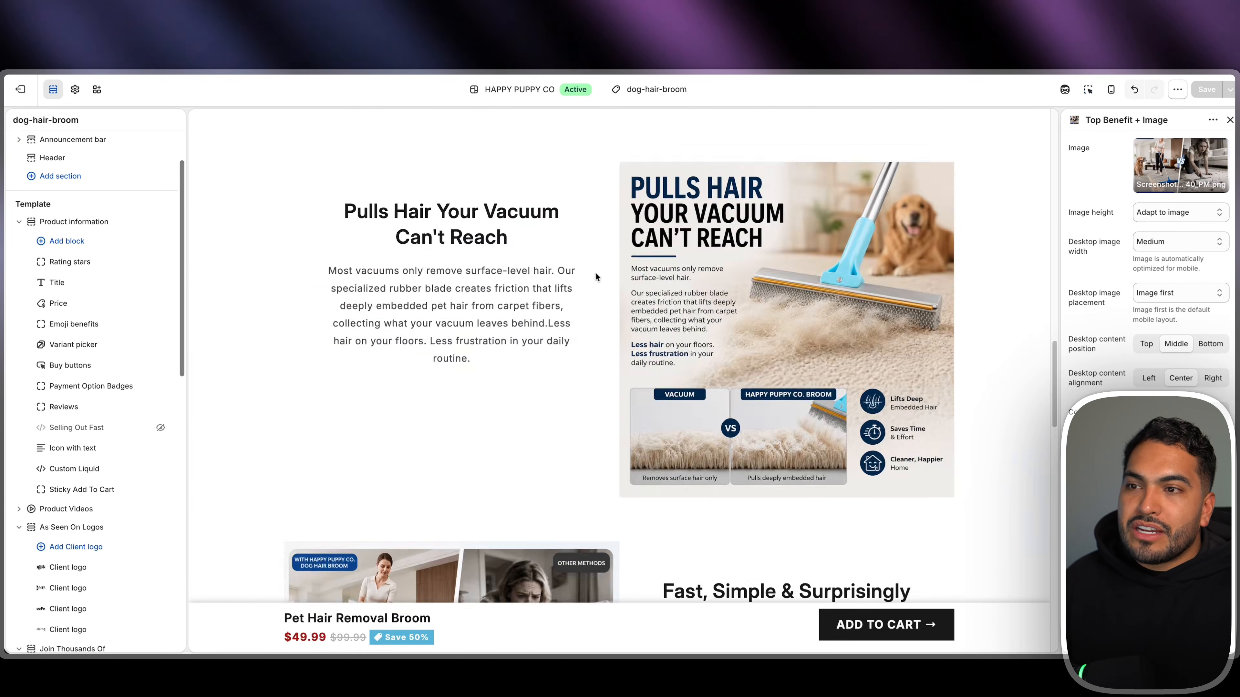
pyautogui.scroll(-7, 595, 272)
pyautogui.scroll(-10, 595, 272)
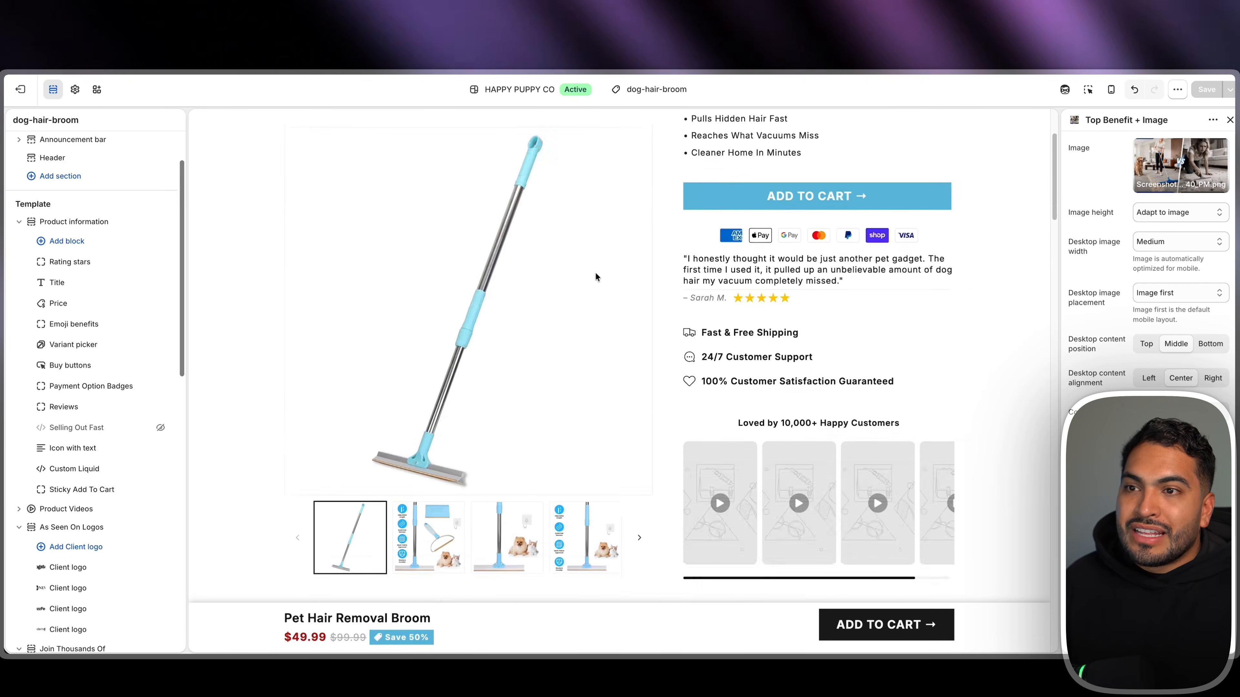
pyautogui.scroll(3, 594, 277)
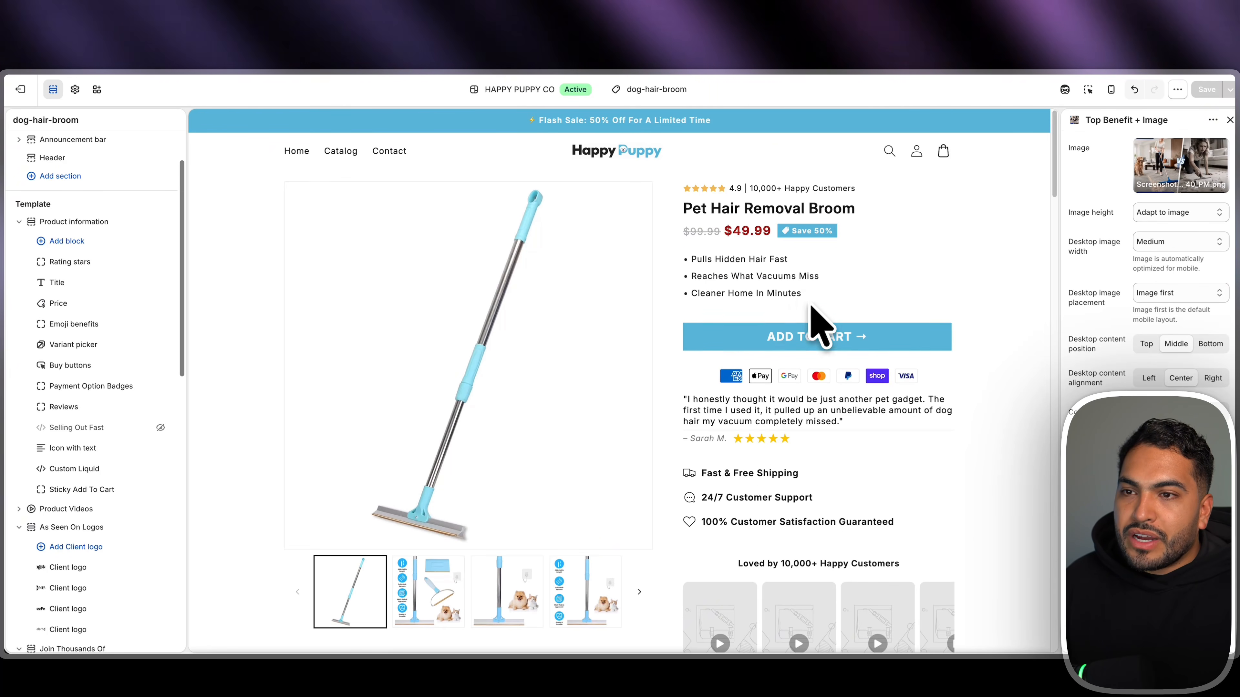
pyautogui.scroll(-3, 712, 312)
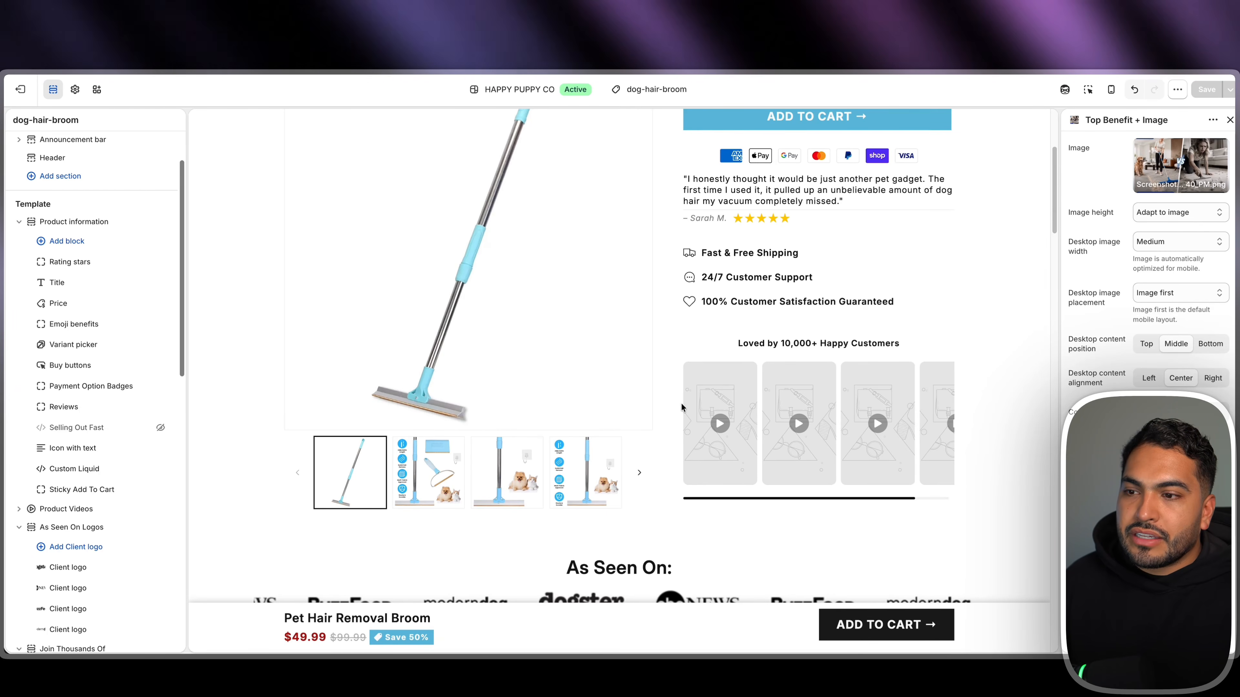
pyautogui.scroll(-10, 693, 419)
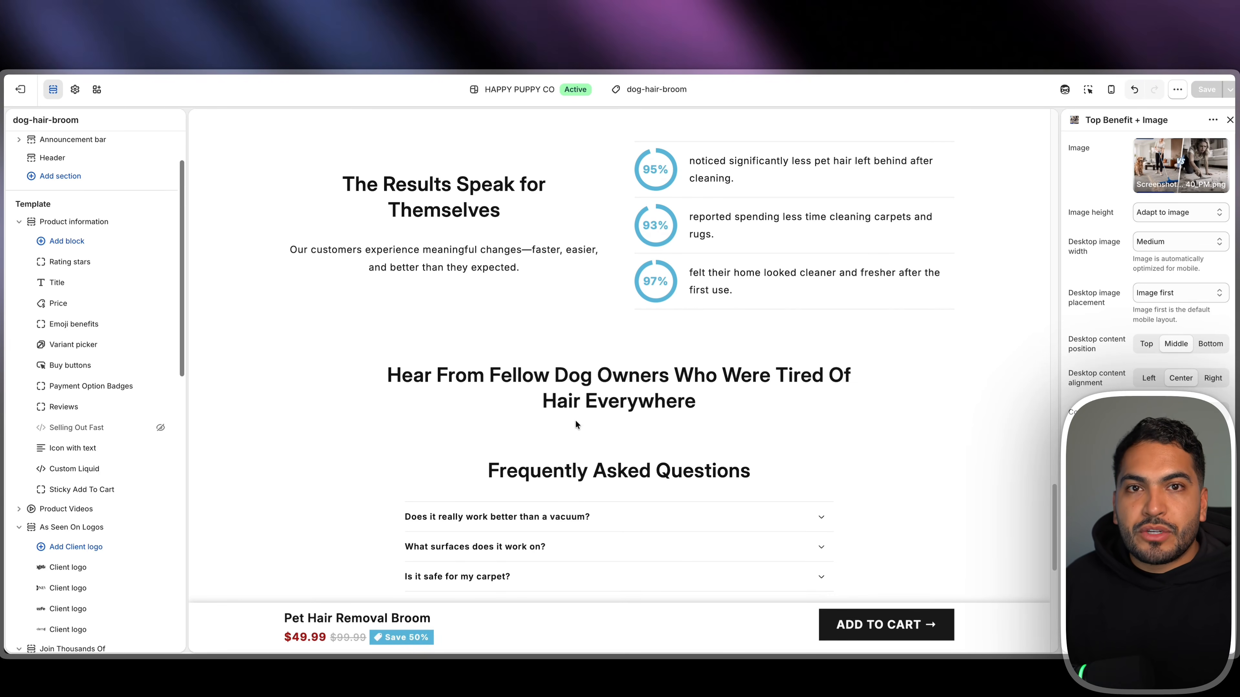
pyautogui.scroll(-1, 696, 227)
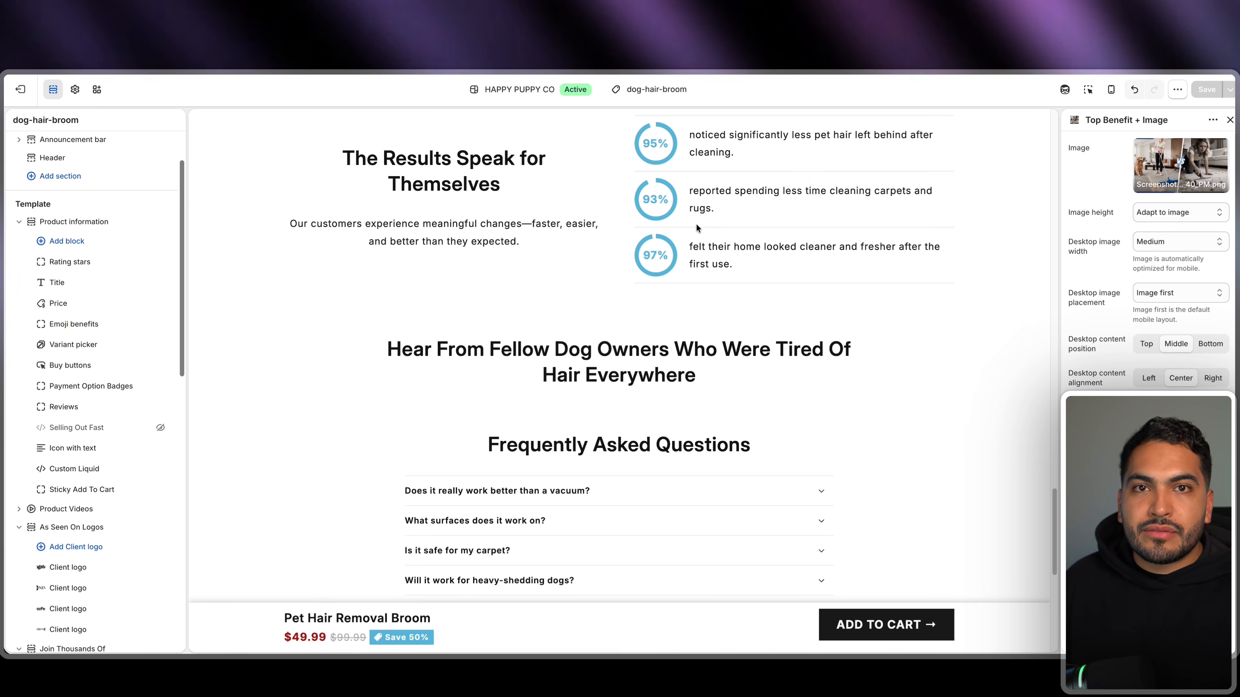
# Expand the Product Videos section and open the settings of its first Video block
pyautogui.scroll(15, 696, 227)
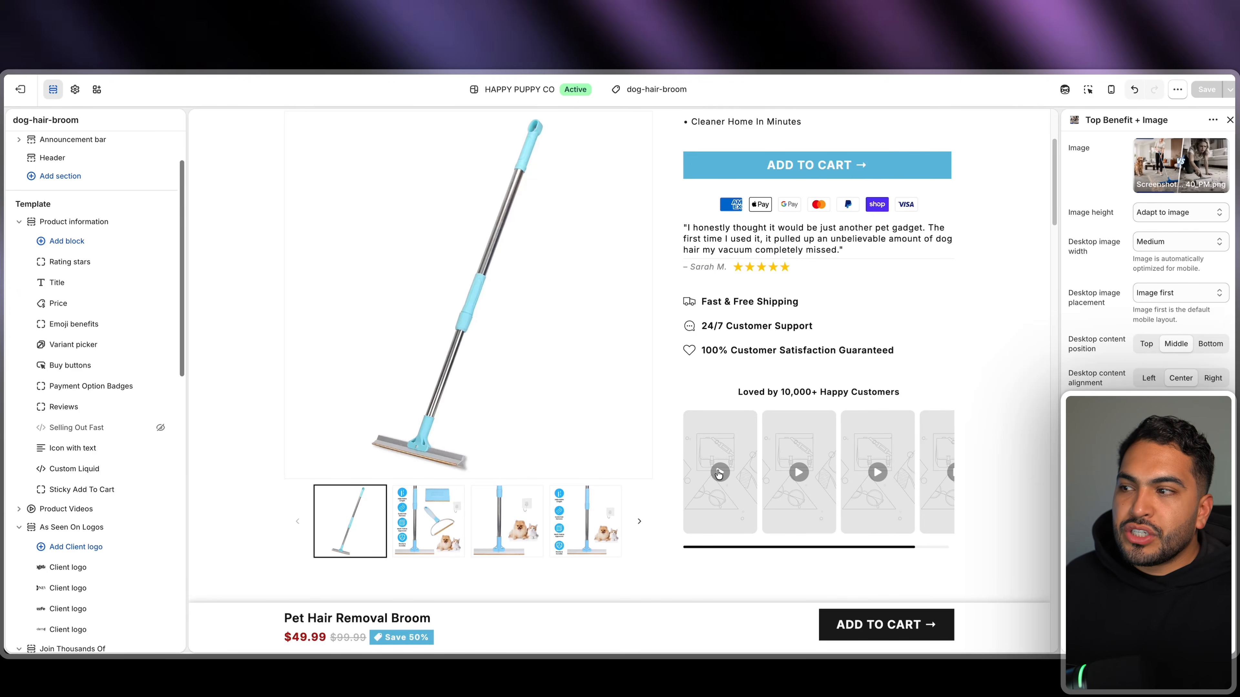
pyautogui.scroll(-1, 114, 496)
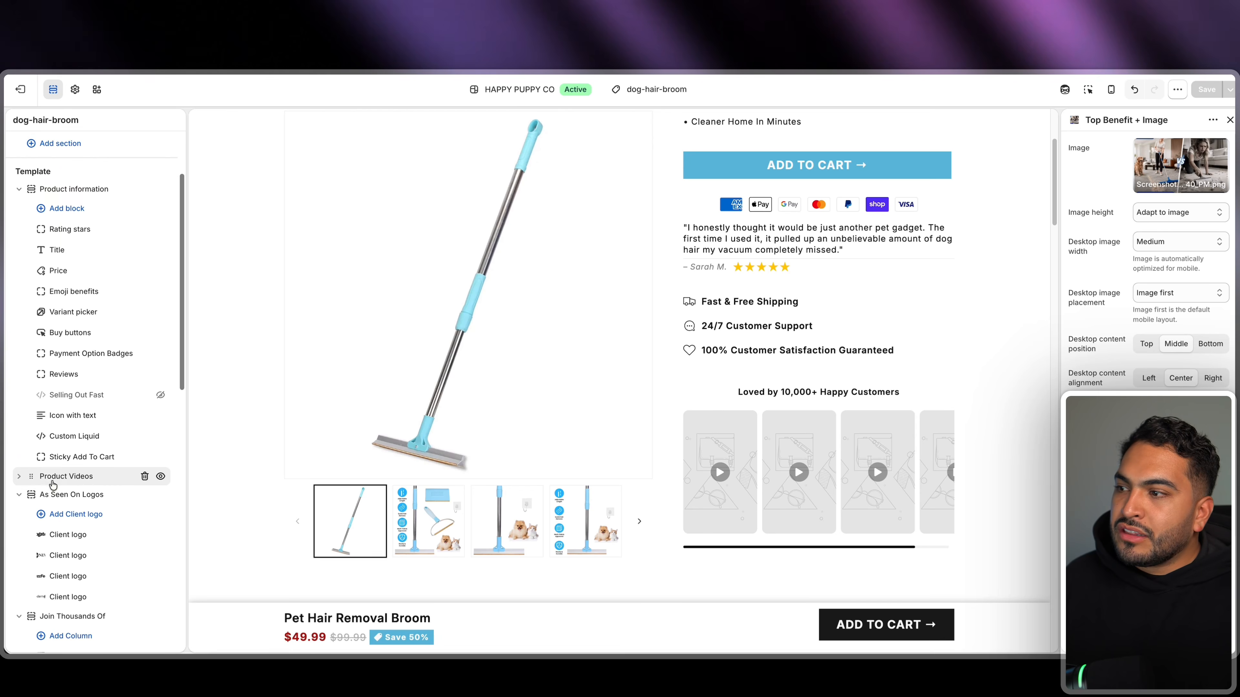
pyautogui.scroll(-1, 29, 481)
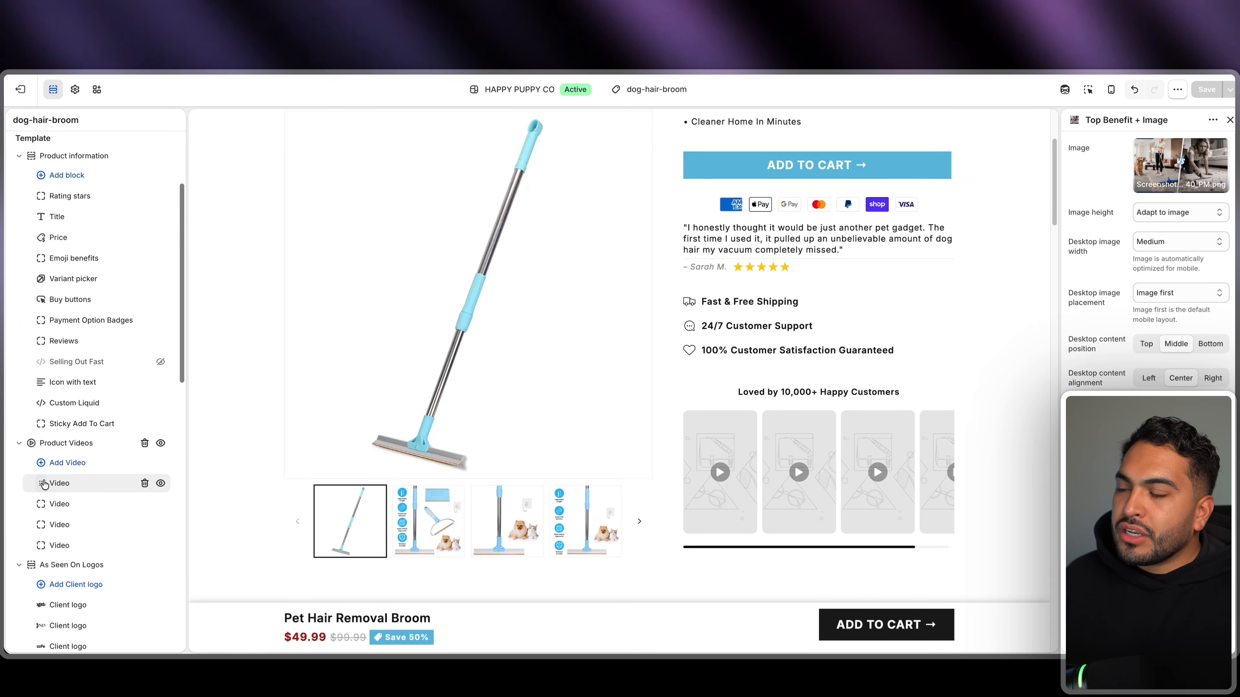
pyautogui.click(68, 485)
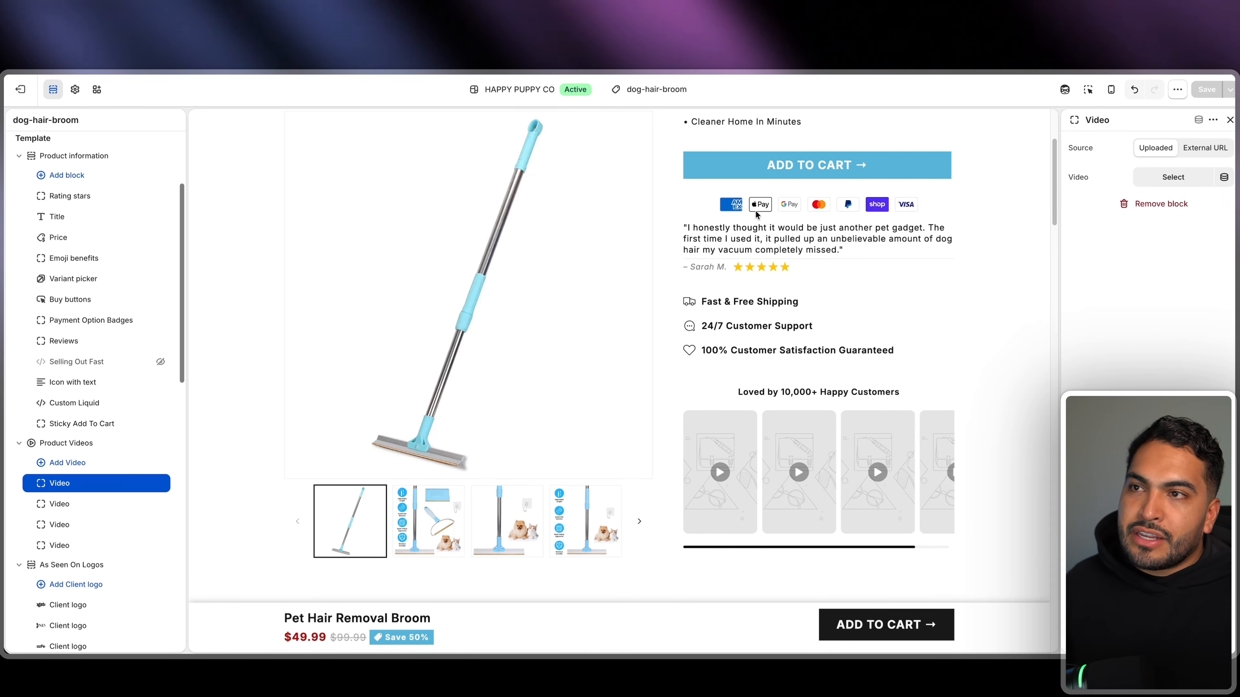
# In the TikTok results for "dog hair broom", open the "This is crazy!!" carpet broom video and download it with SnapTik
pyautogui.click(669, 44)
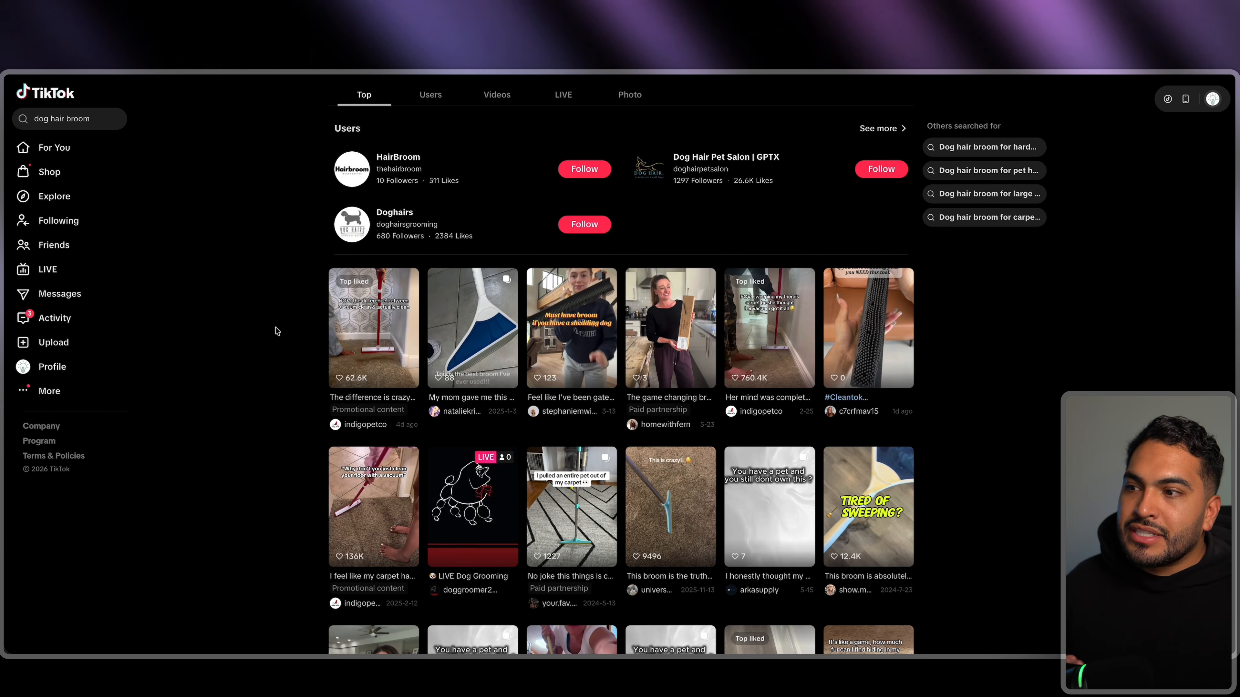
pyautogui.scroll(-3, 331, 322)
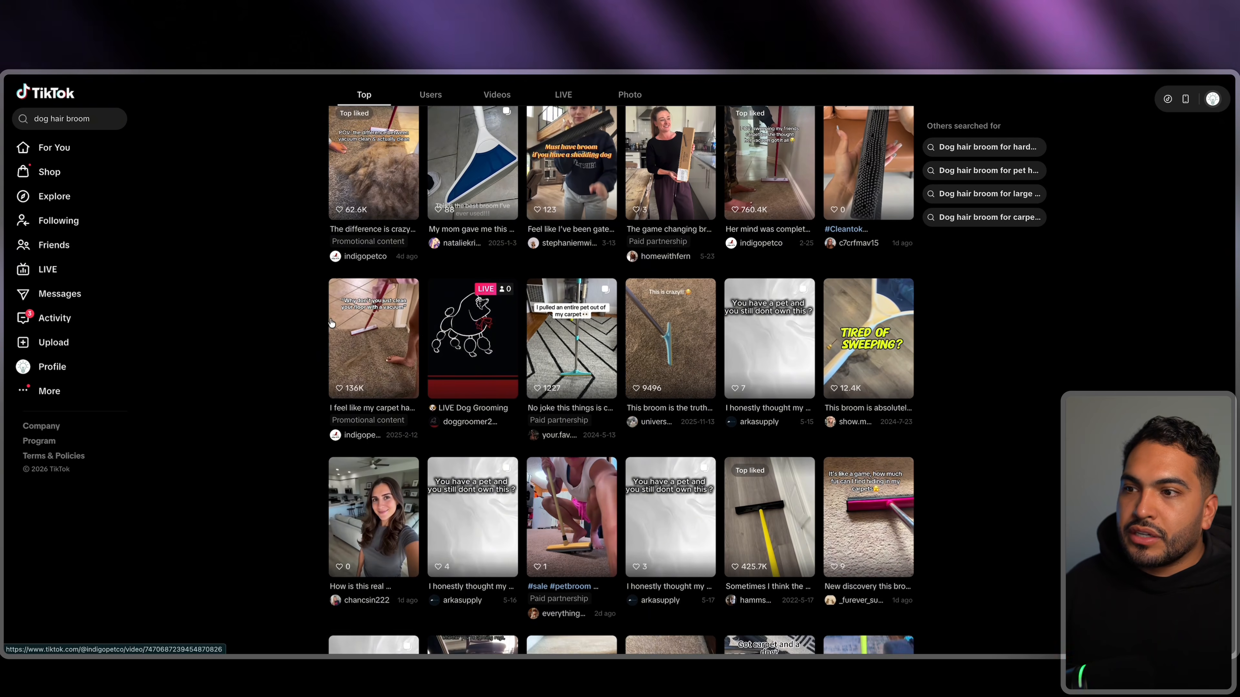
pyautogui.scroll(-10, 466, 323)
pyautogui.click(466, 323)
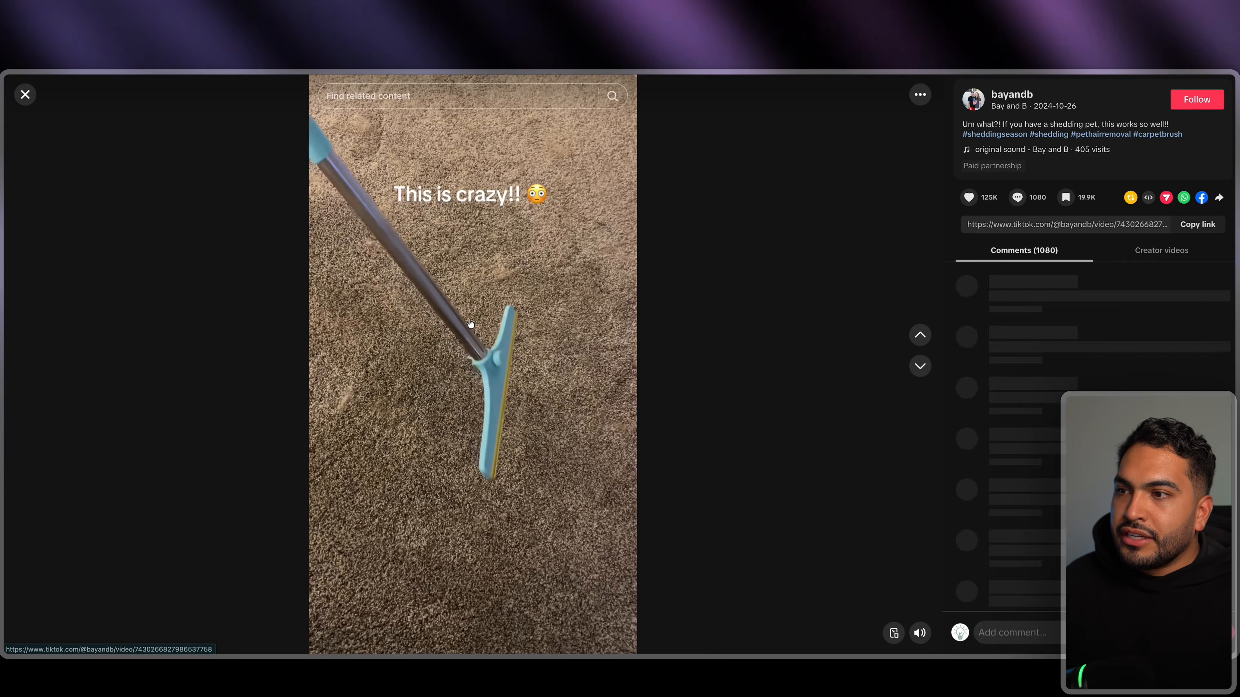
pyautogui.click(468, 325)
pyautogui.click(274, 59)
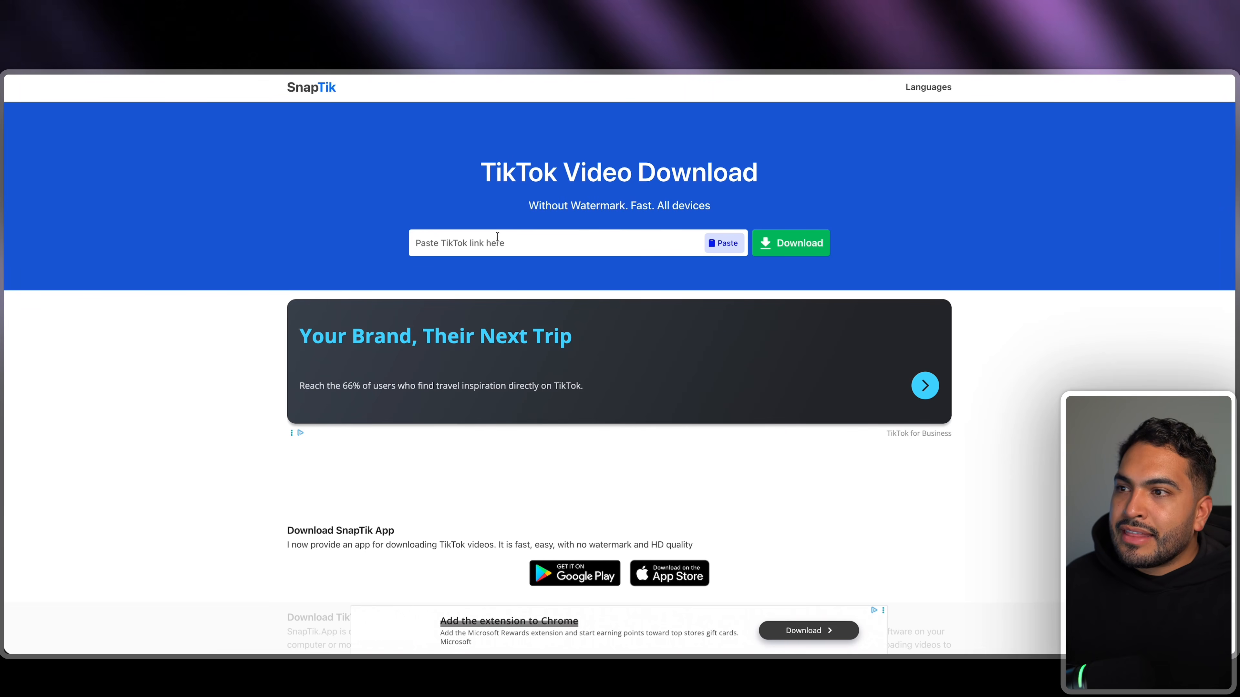
pyautogui.click(790, 244)
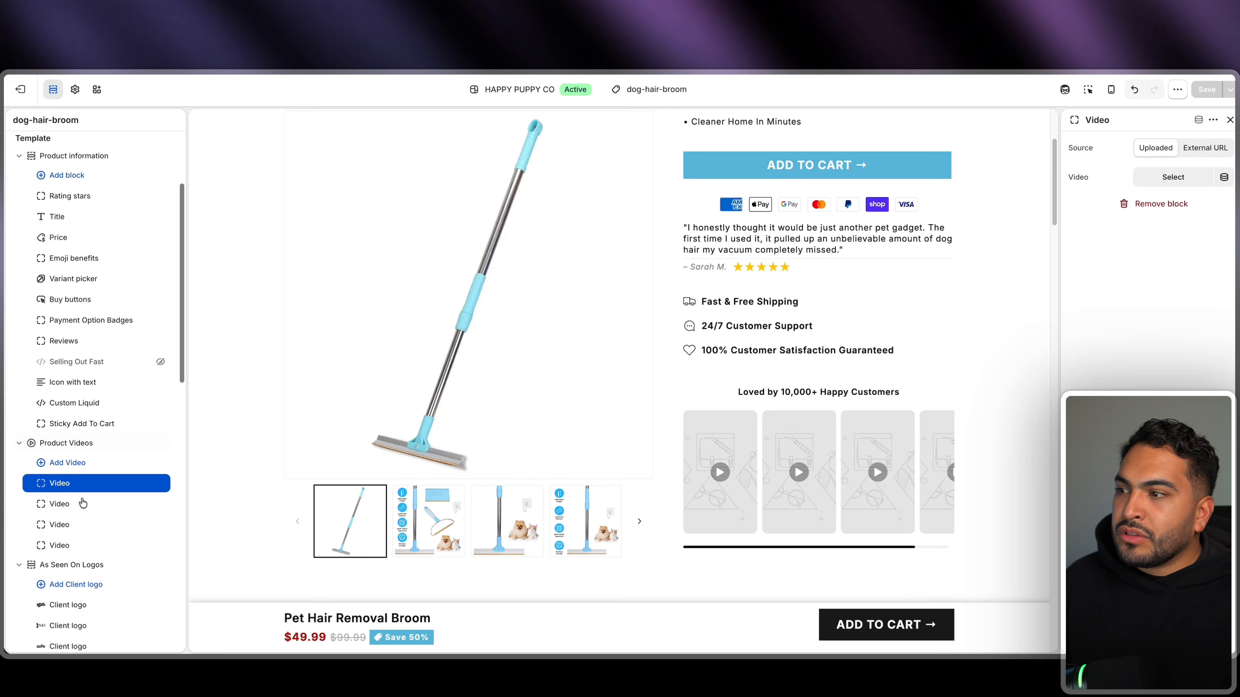
# Back in Shopify, fill the four Product Videos blocks with the downloaded TikTok clips and check them in the page preview
pyautogui.click(1174, 177)
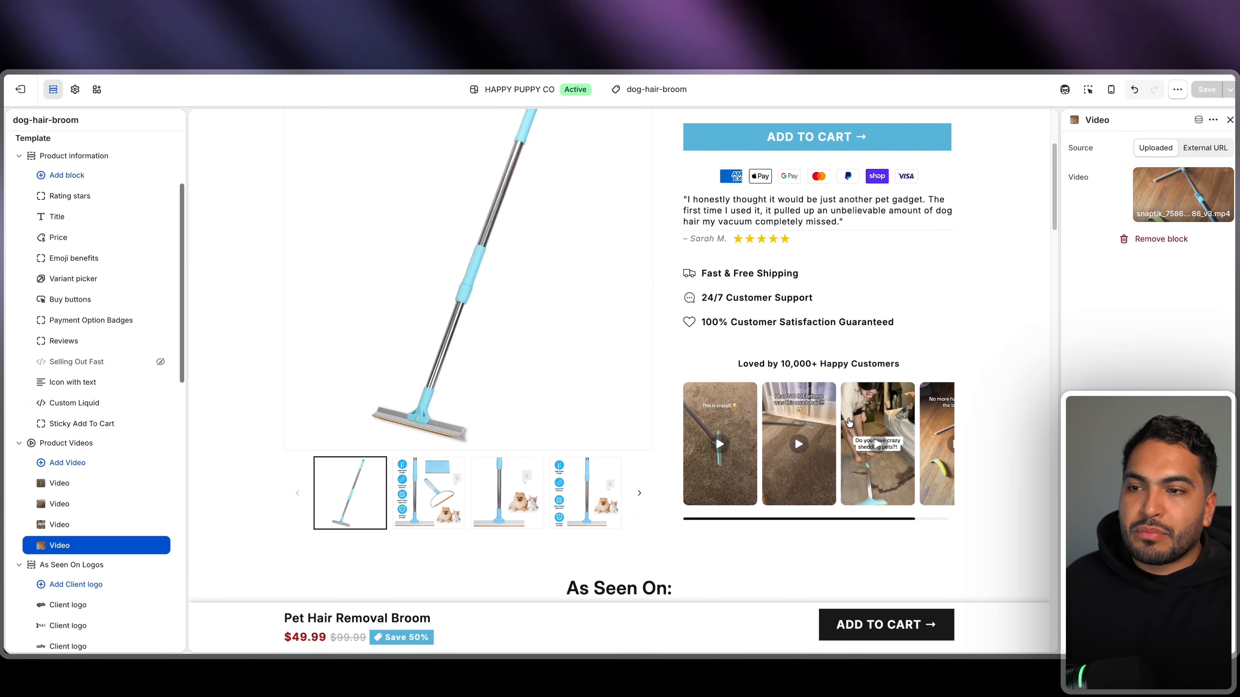
pyautogui.scroll(2, 849, 422)
pyautogui.scroll(-8, 830, 415)
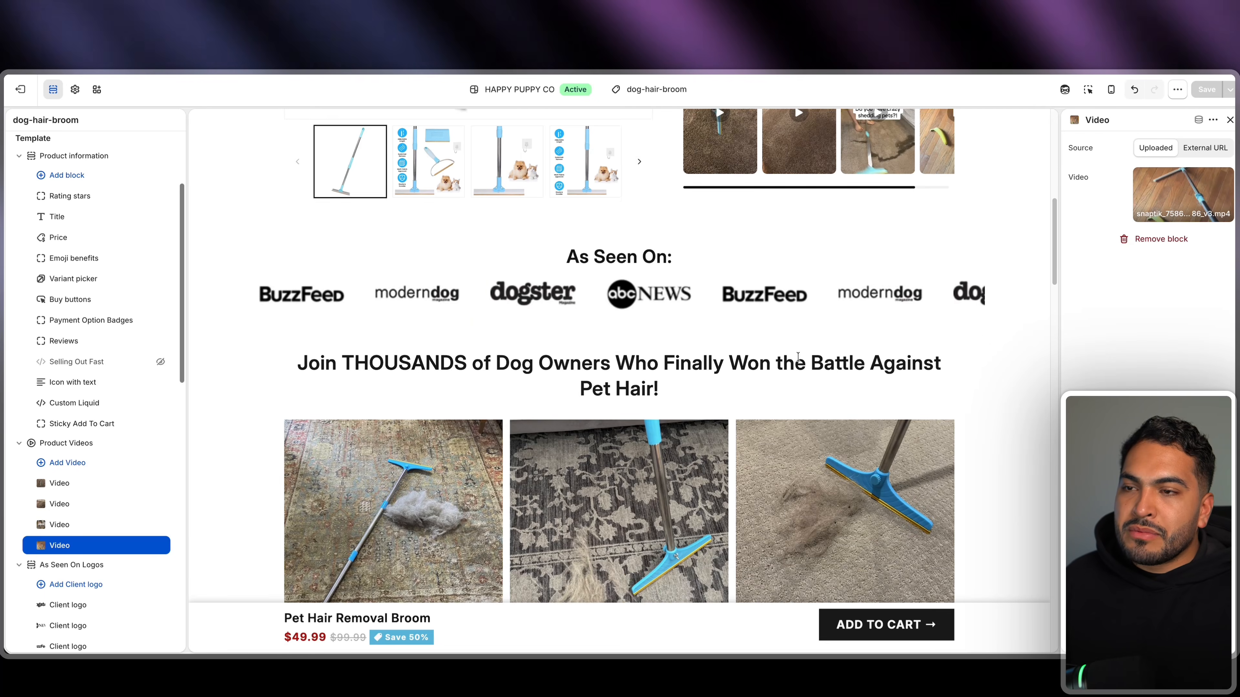
pyautogui.scroll(7, 781, 395)
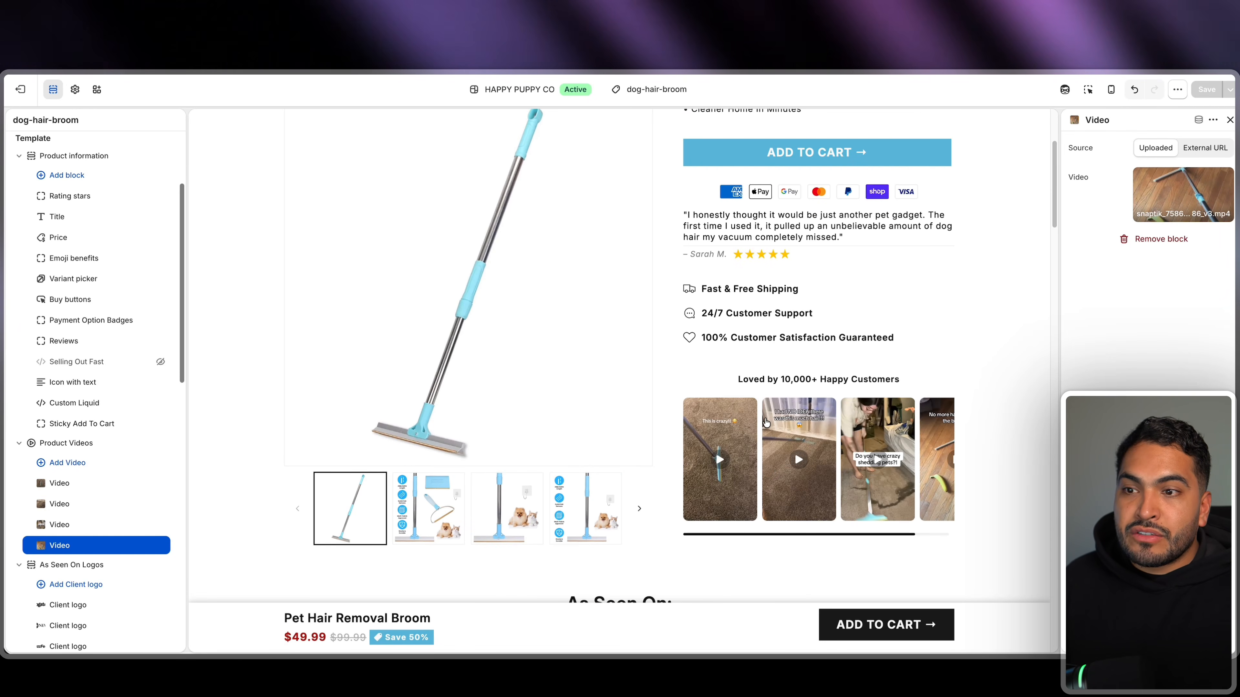
pyautogui.scroll(-15, 757, 413)
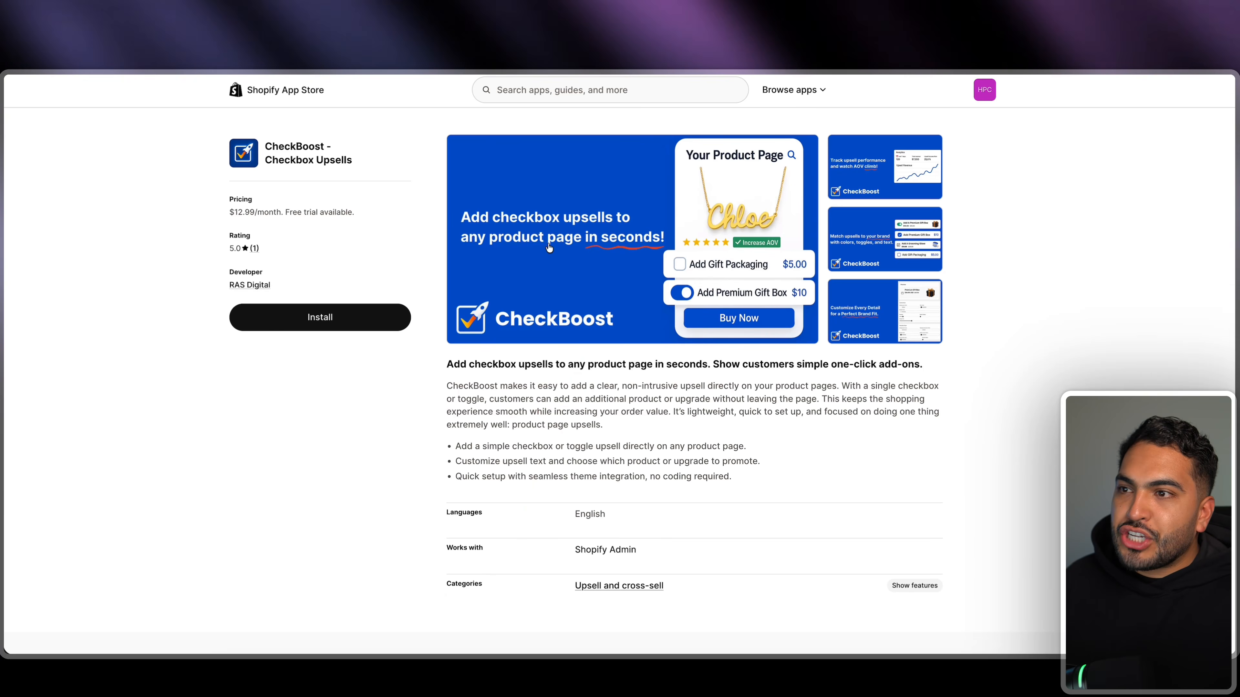
# Install the CheckBoost - Checkbox Upsells app from the Shopify App Store and start creating a checkbox upsell
pyautogui.click(341, 317)
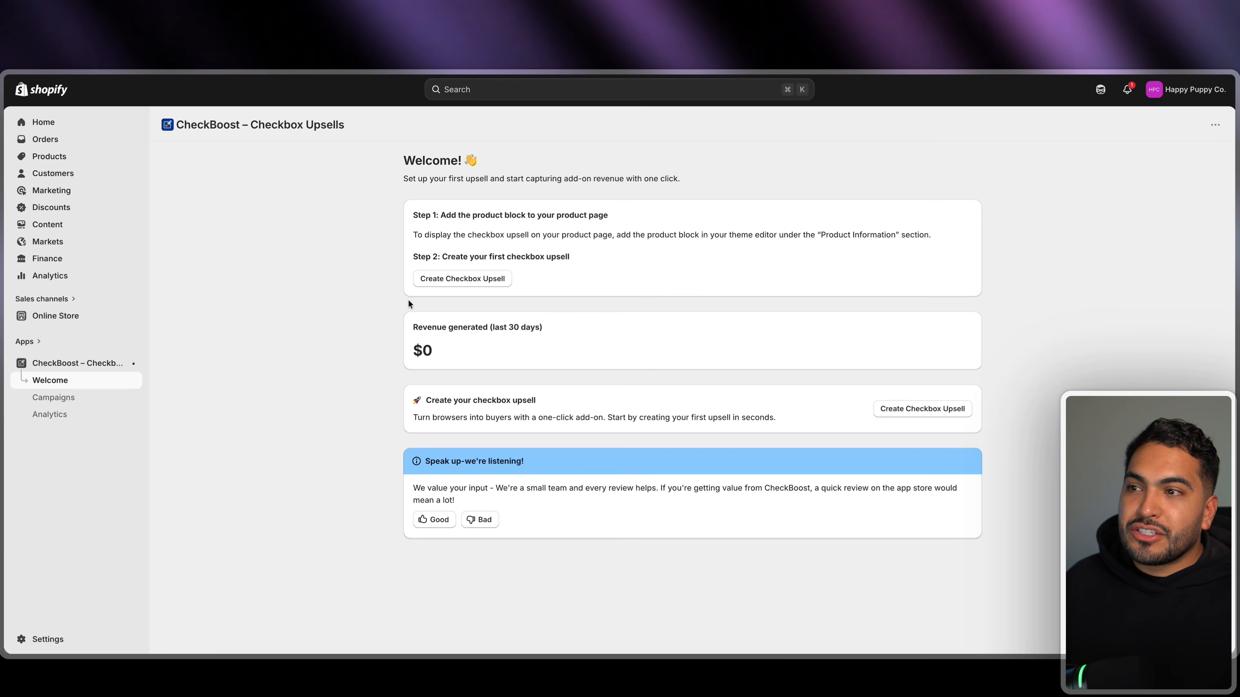
pyautogui.click(443, 279)
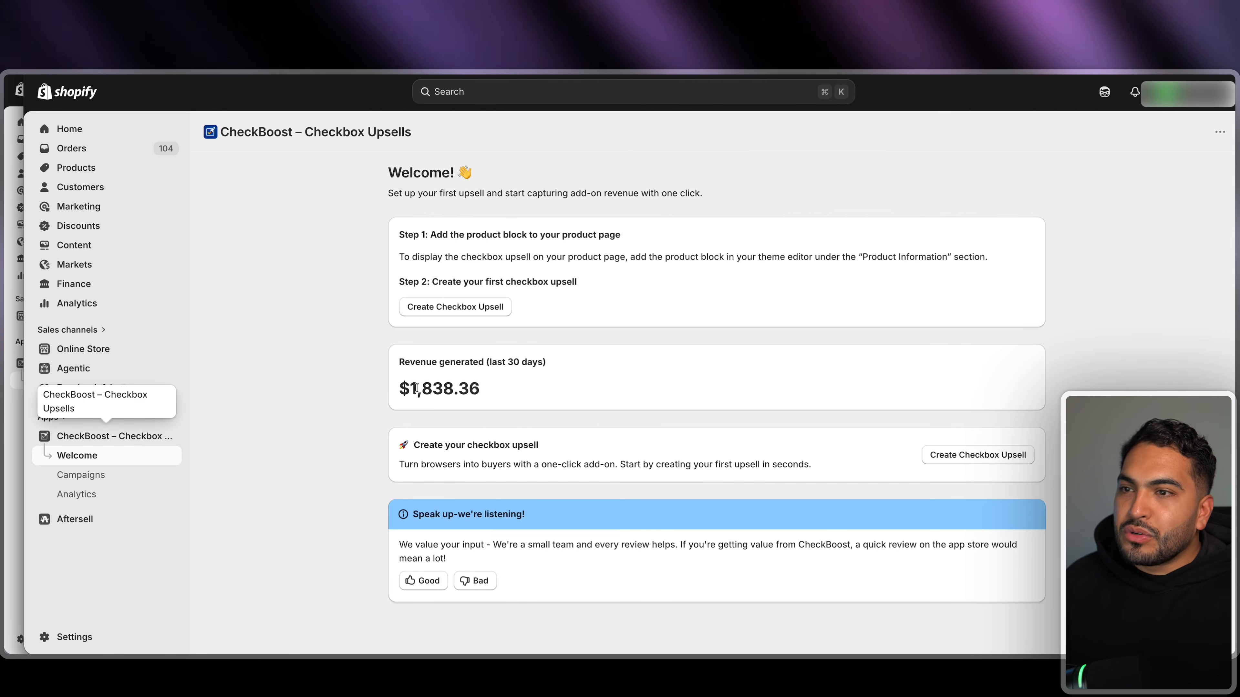
# Examine the CheckBoost revenue generated over the last 30 days in the other store's dashboard
pyautogui.moveTo(399, 389); pyautogui.dragTo(432, 393)
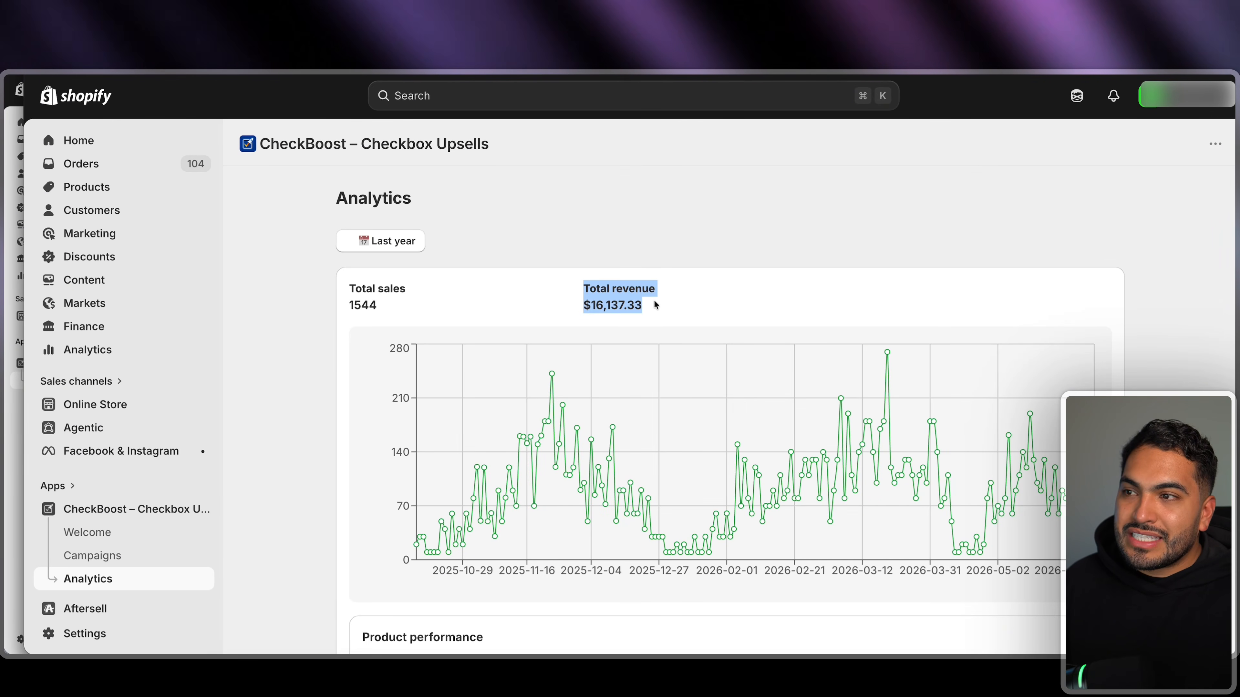
# Title the upsell campaign "Dog Broom + Handheld Tool" and set its target product type to Specific products
pyautogui.moveTo(479, 496)
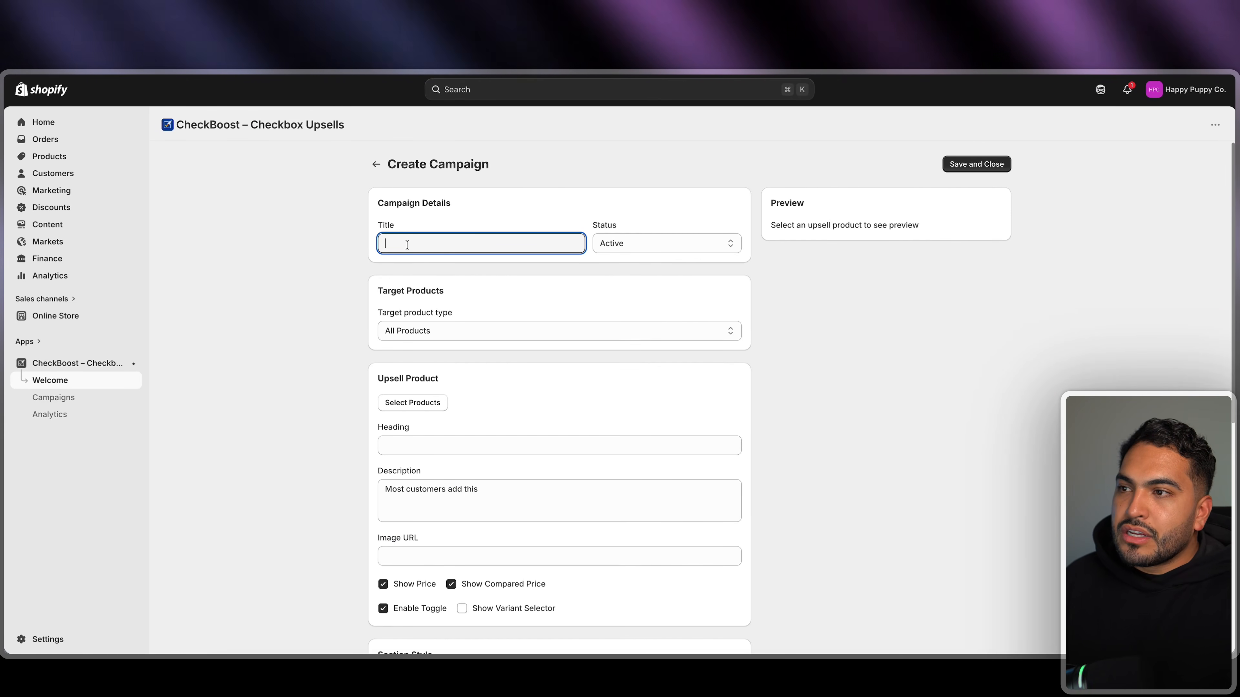
pyautogui.write('Dog Broom +')
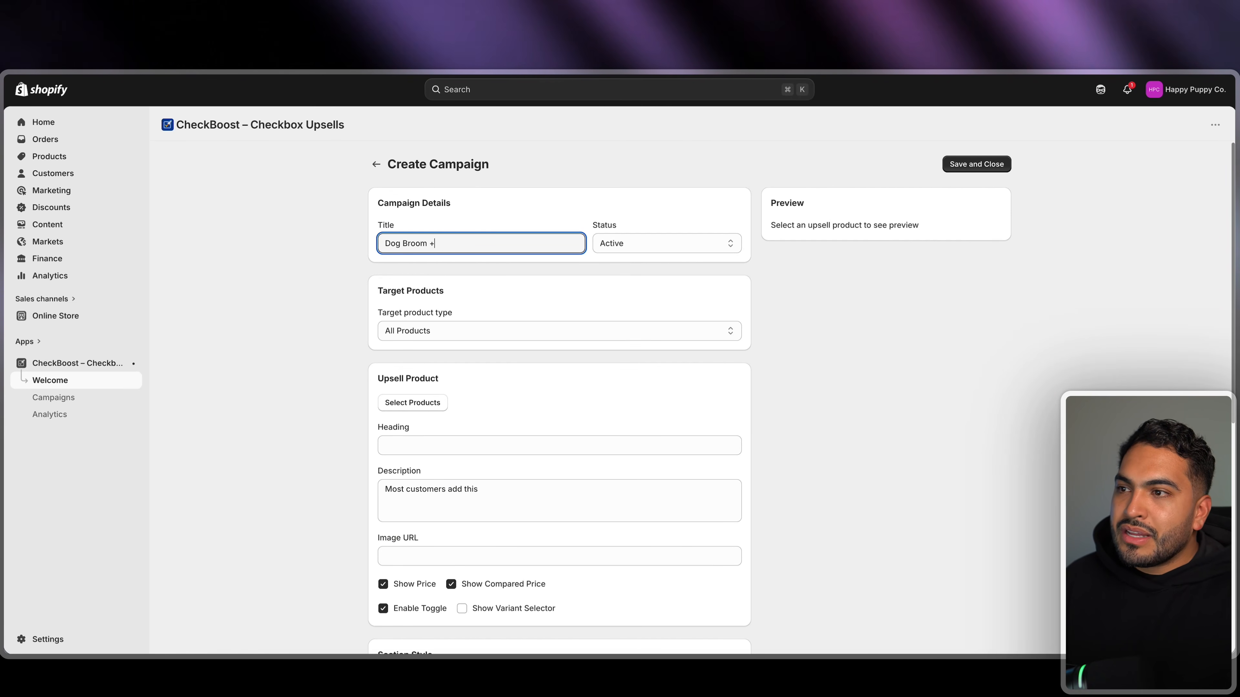
pyautogui.write(' Handheld Tool')
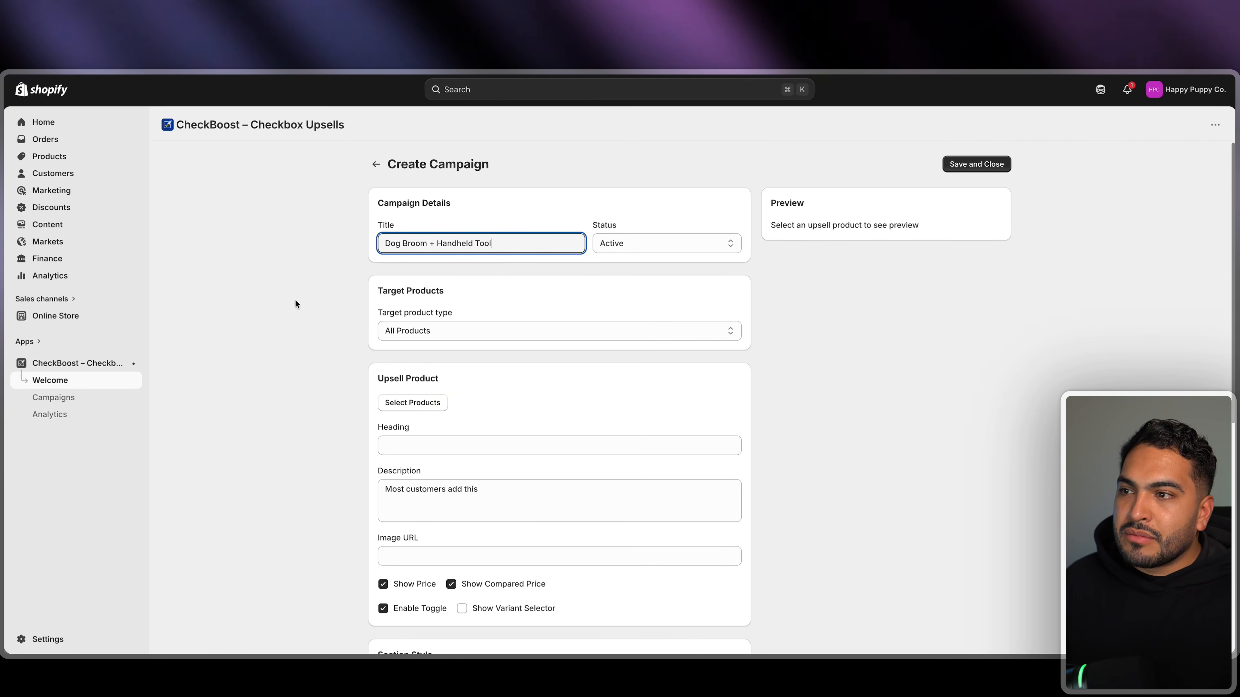
pyautogui.click(433, 332)
pyautogui.click(452, 394)
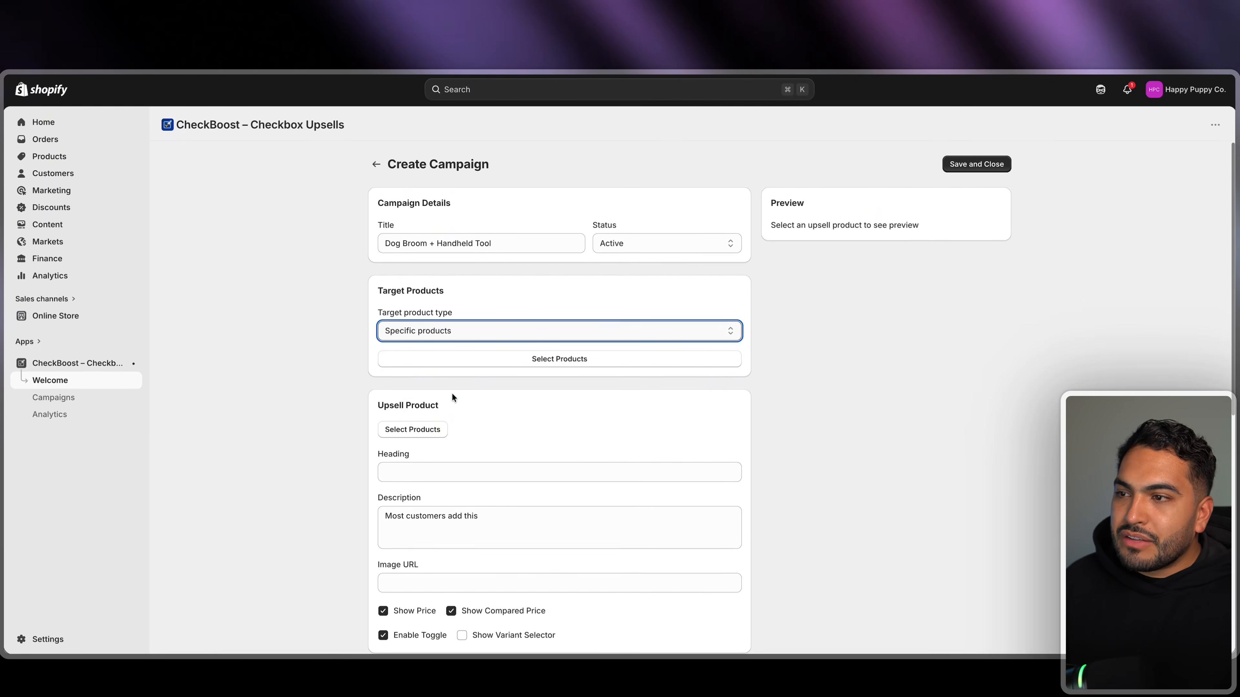
# Choose Pet Hair Removal Broom as the campaign's target product and Hair Remover Brush as its upsell product
pyautogui.click(509, 363)
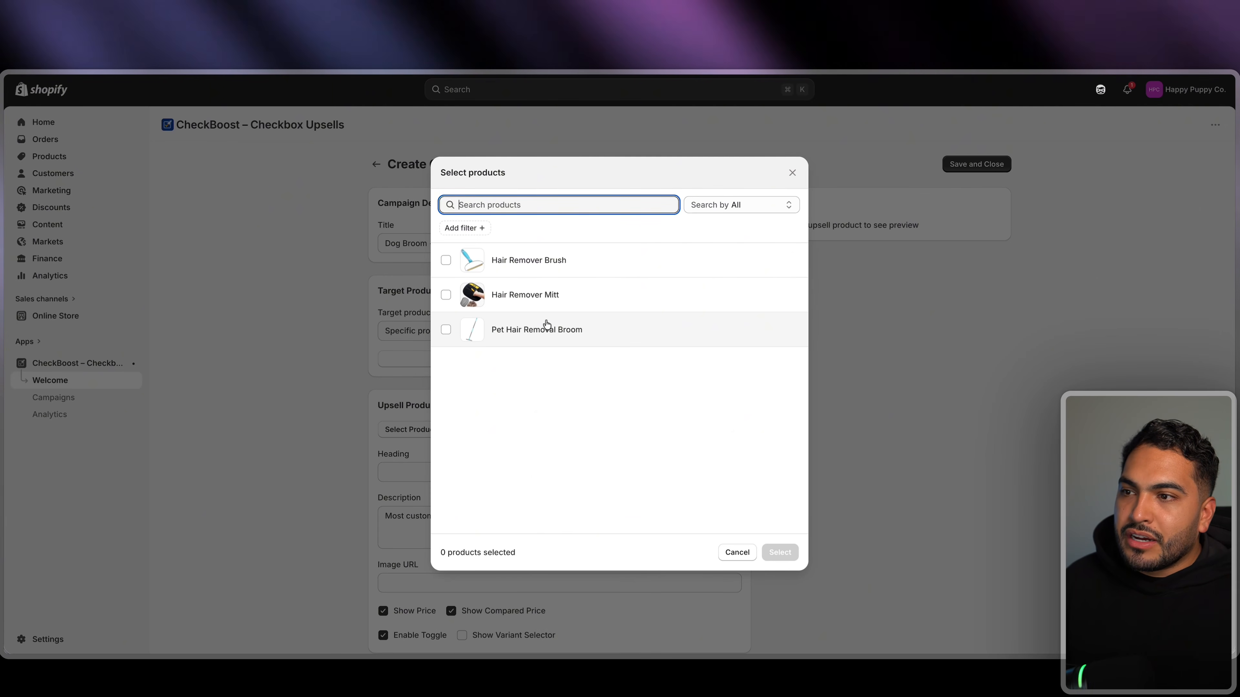
pyautogui.click(532, 333)
pyautogui.click(780, 553)
pyautogui.scroll(-2, 439, 390)
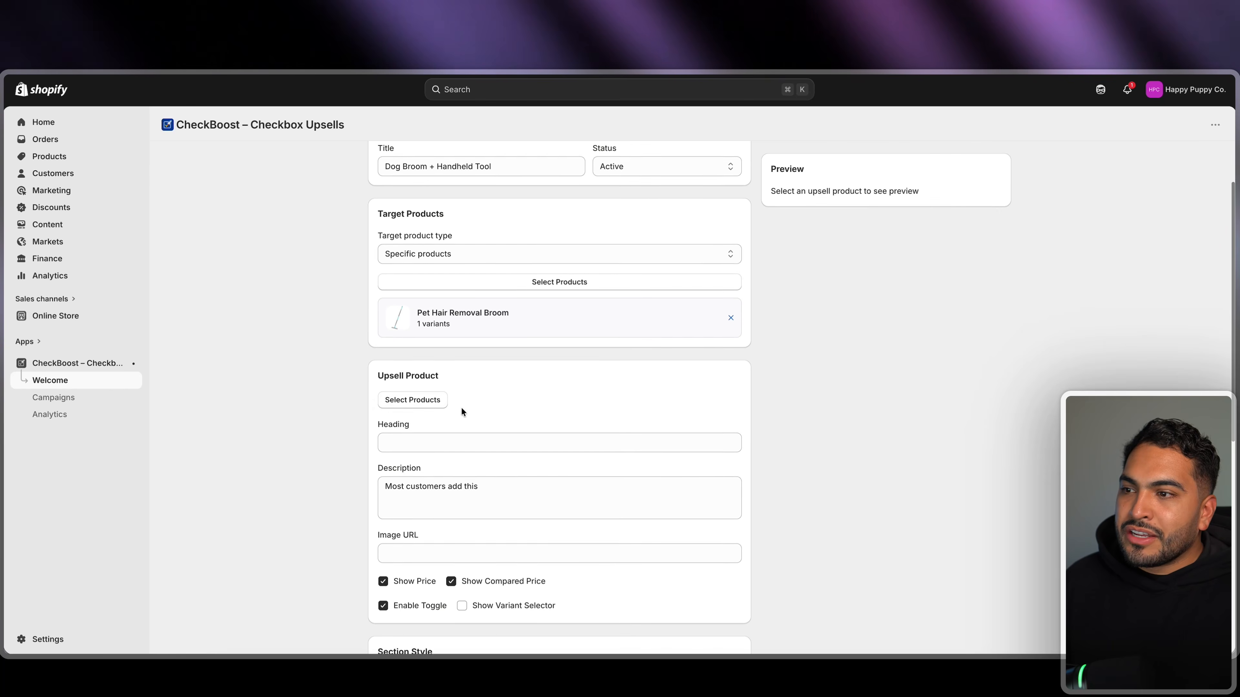
pyautogui.click(403, 399)
pyautogui.click(448, 263)
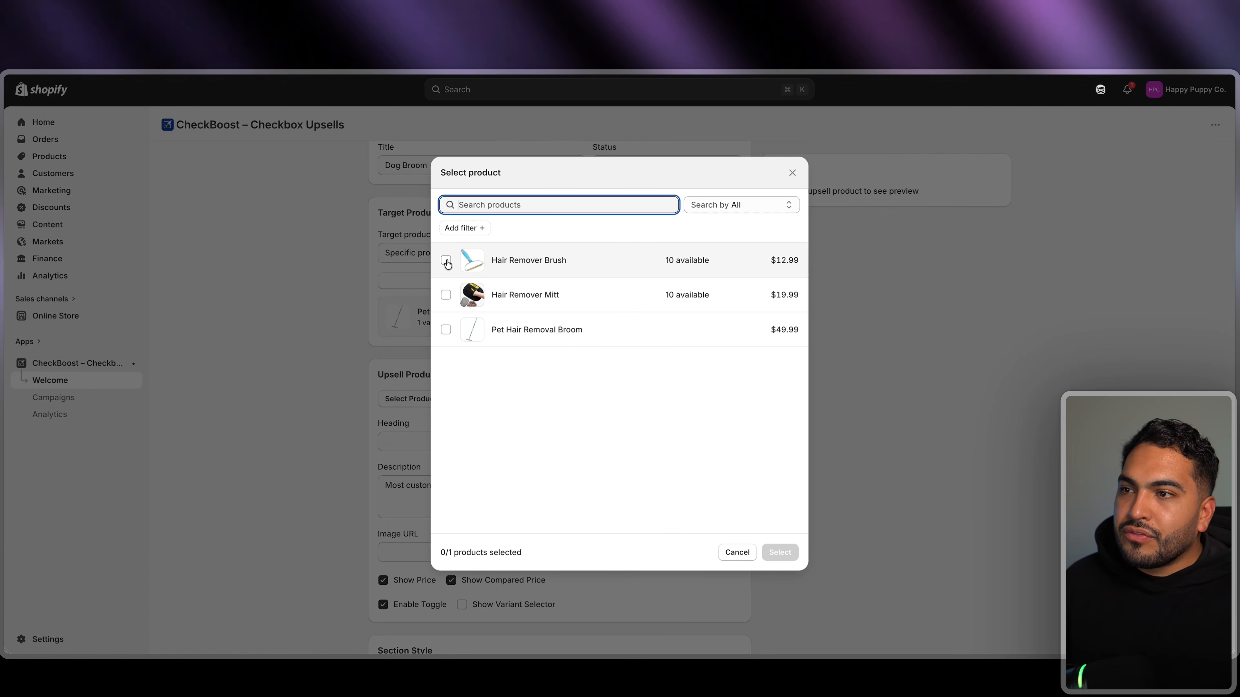
pyautogui.click(779, 552)
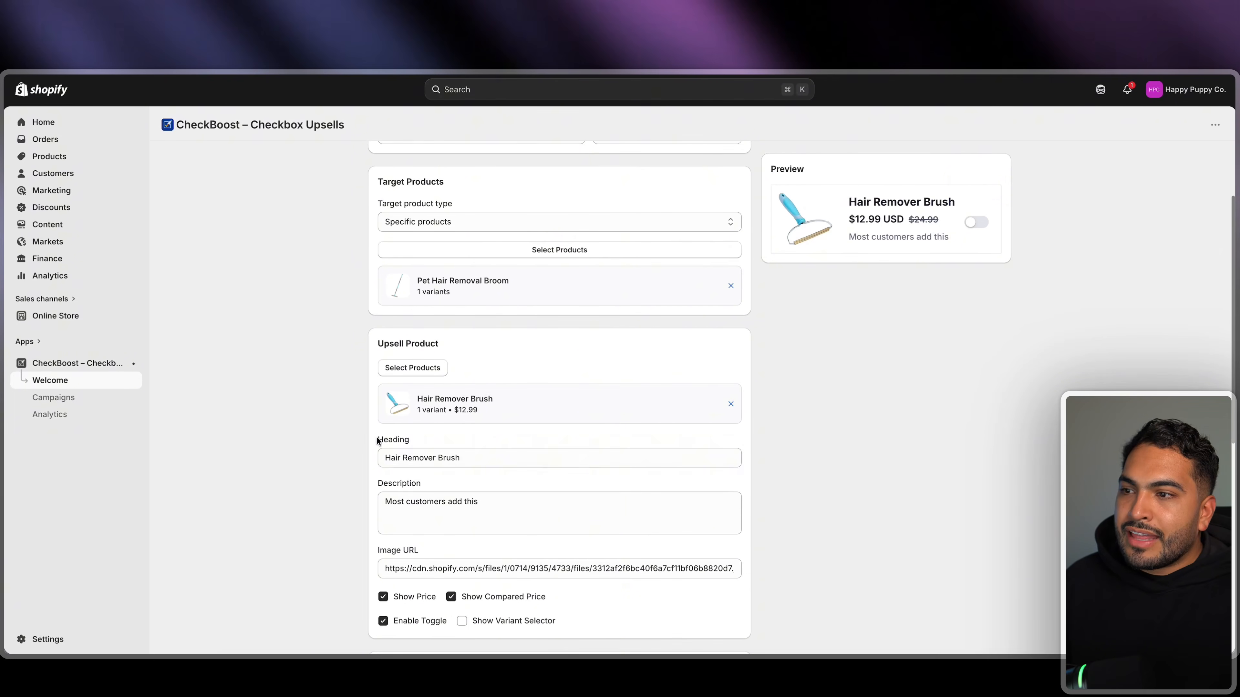
pyautogui.write('Add')
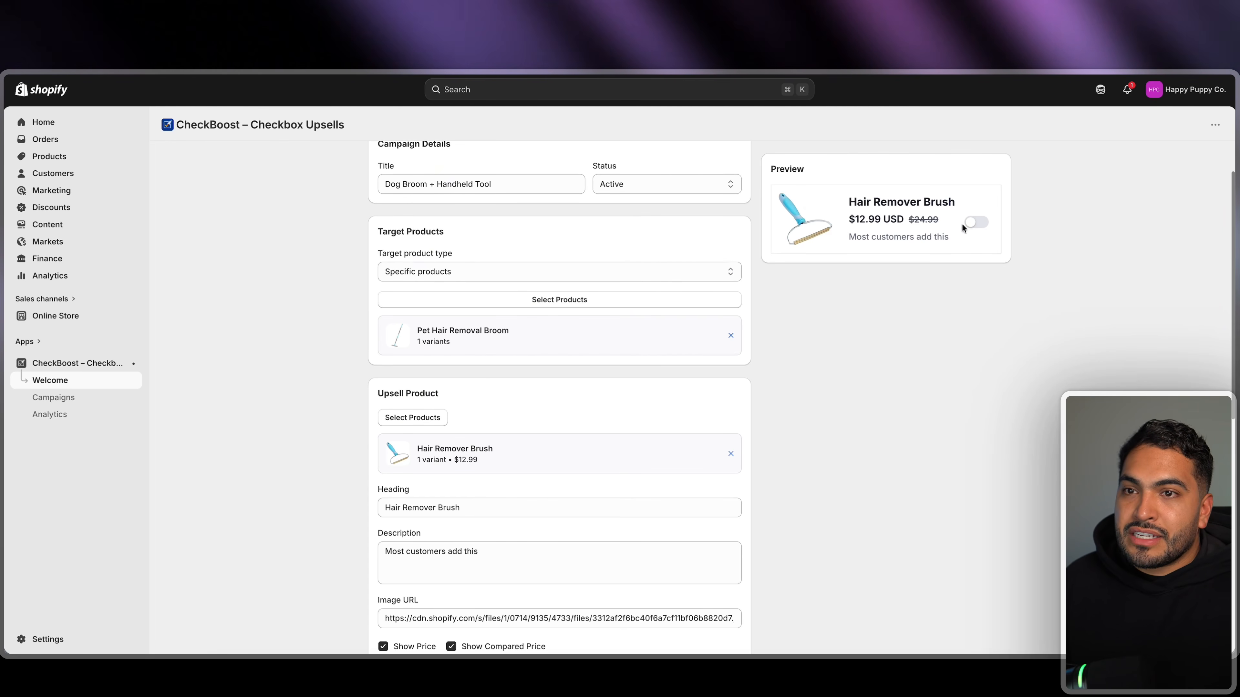
# Compare the upsell preview with Enable Toggle off and on
pyautogui.click(975, 225)
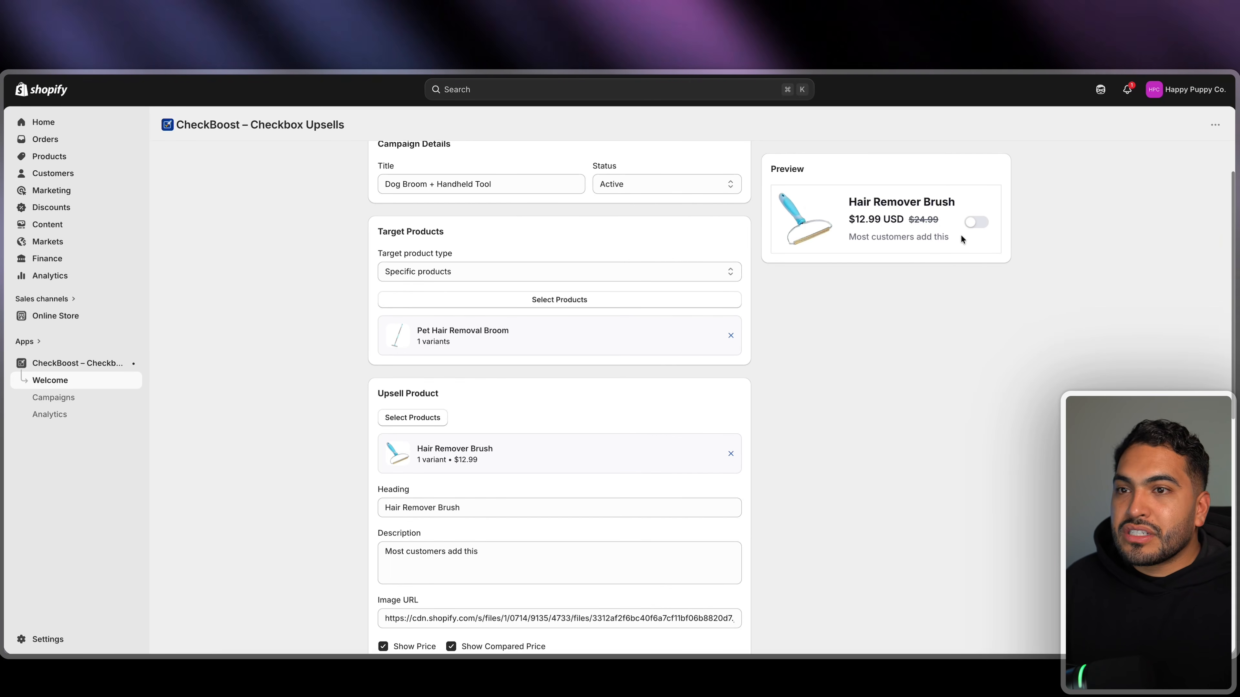
pyautogui.scroll(-3, 317, 469)
pyautogui.scroll(-1, 317, 475)
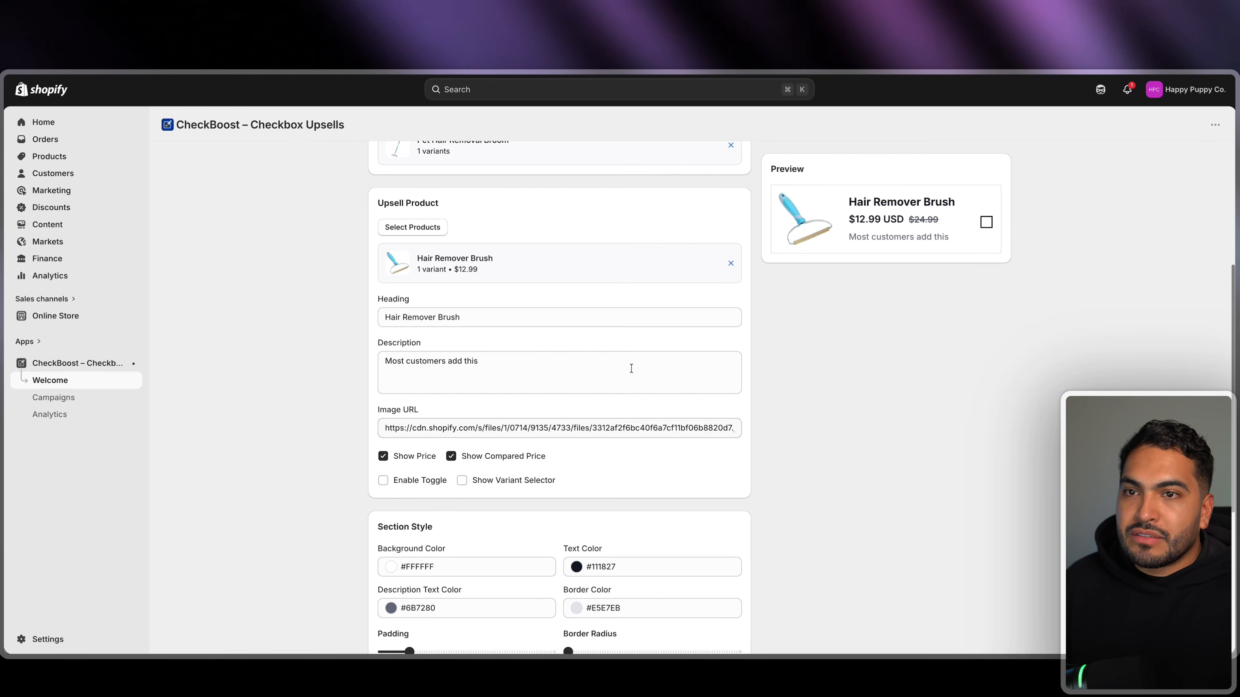
pyautogui.click(383, 480)
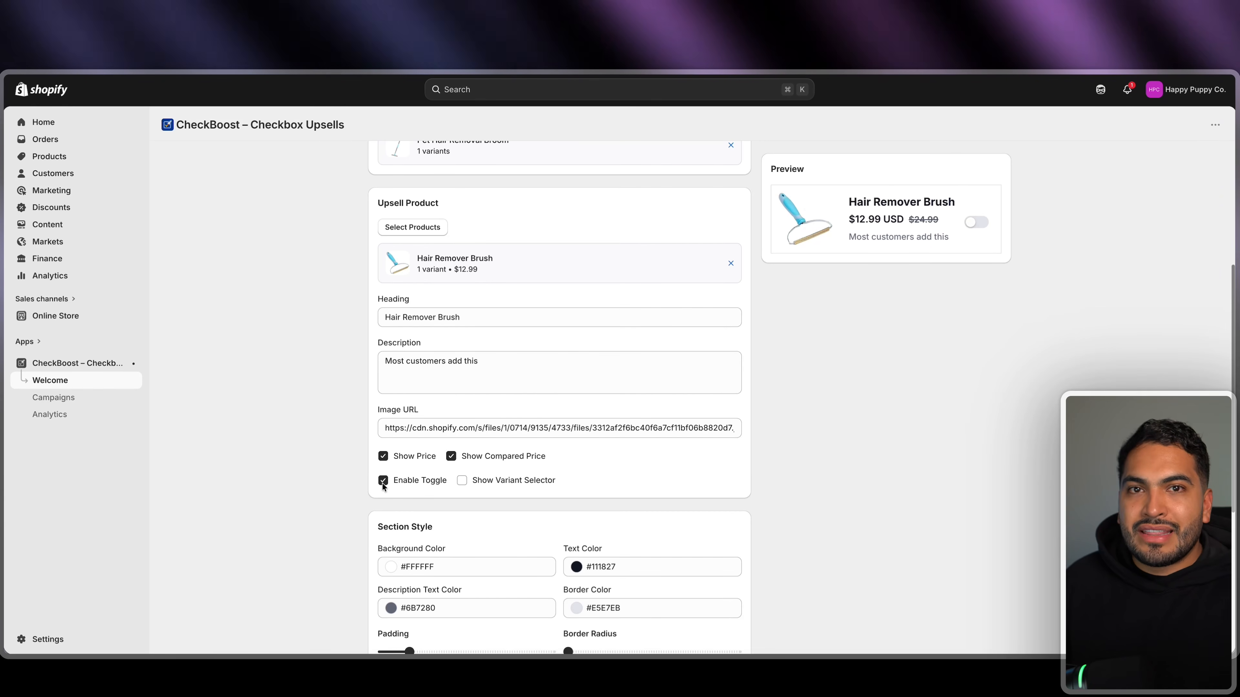
# In the section style, reduce the padding, round the border corners more and shrink the image size
pyautogui.scroll(-3, 358, 485)
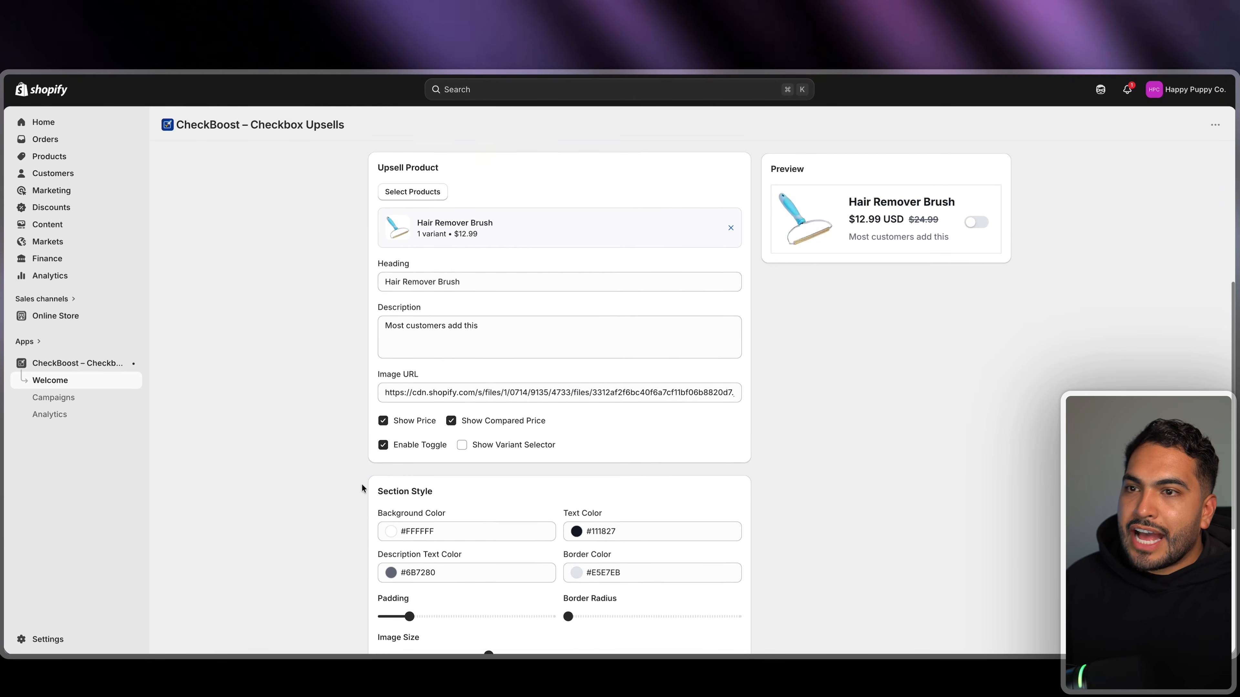
pyautogui.moveTo(402, 545); pyautogui.dragTo(389, 545)
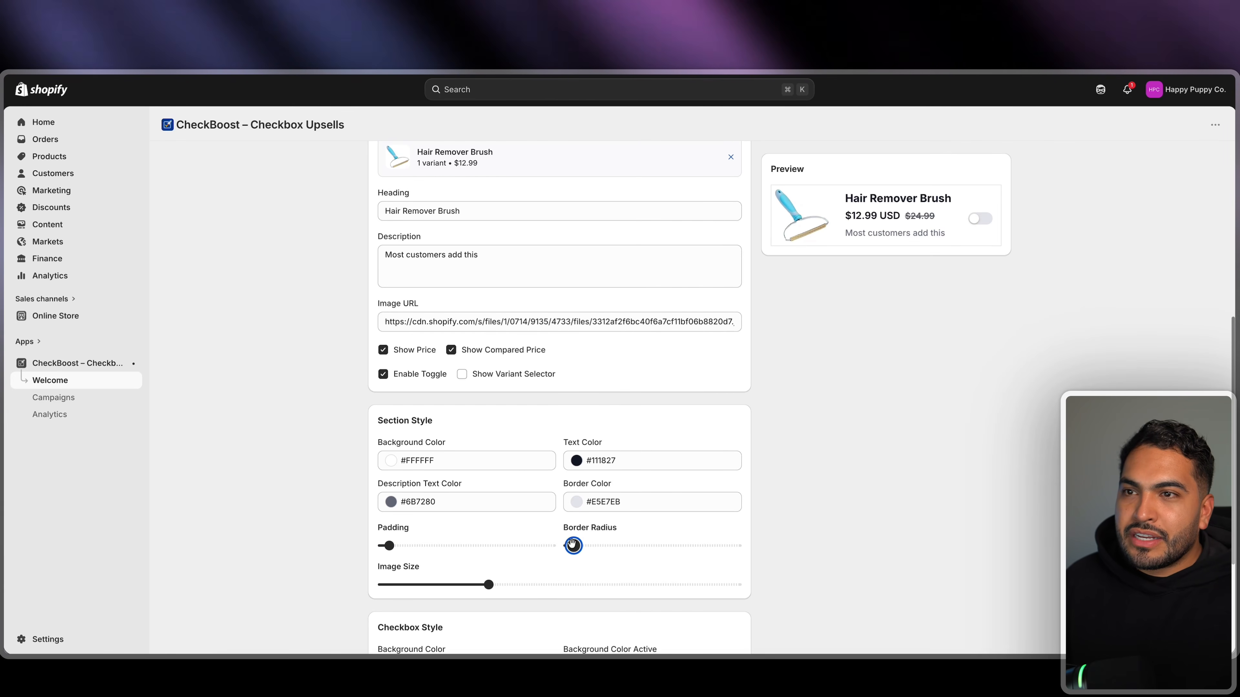
pyautogui.moveTo(611, 544); pyautogui.dragTo(624, 545)
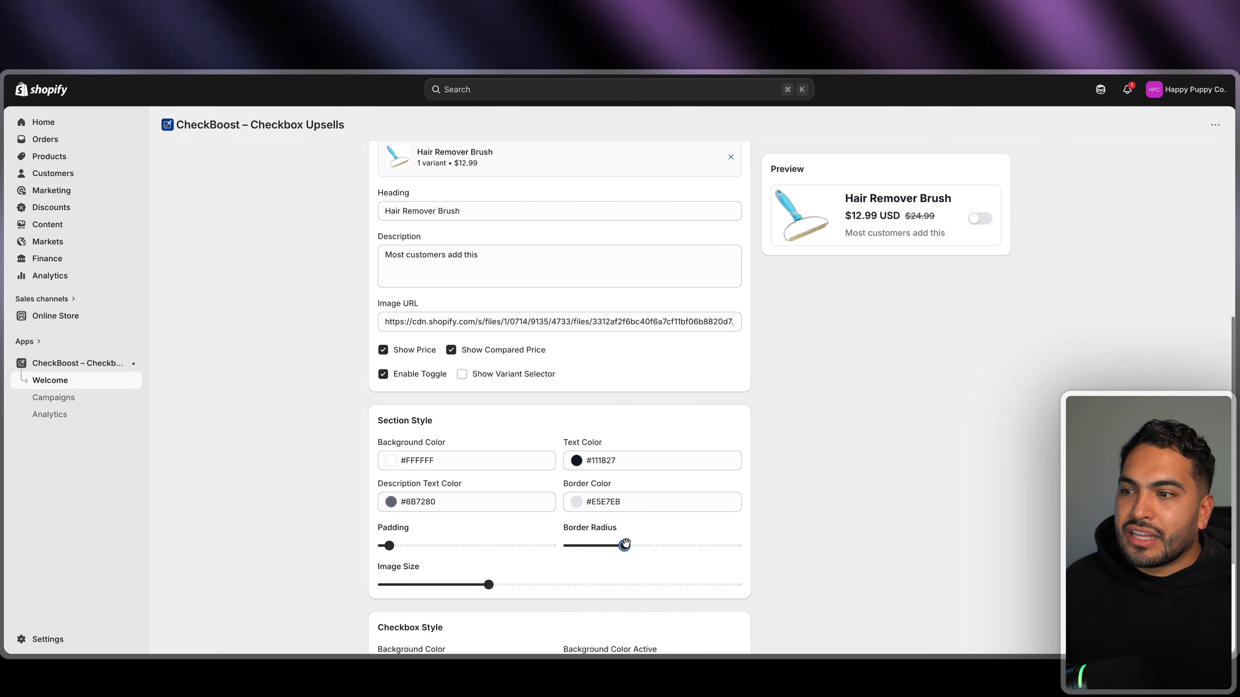
pyautogui.moveTo(488, 584); pyautogui.dragTo(465, 585)
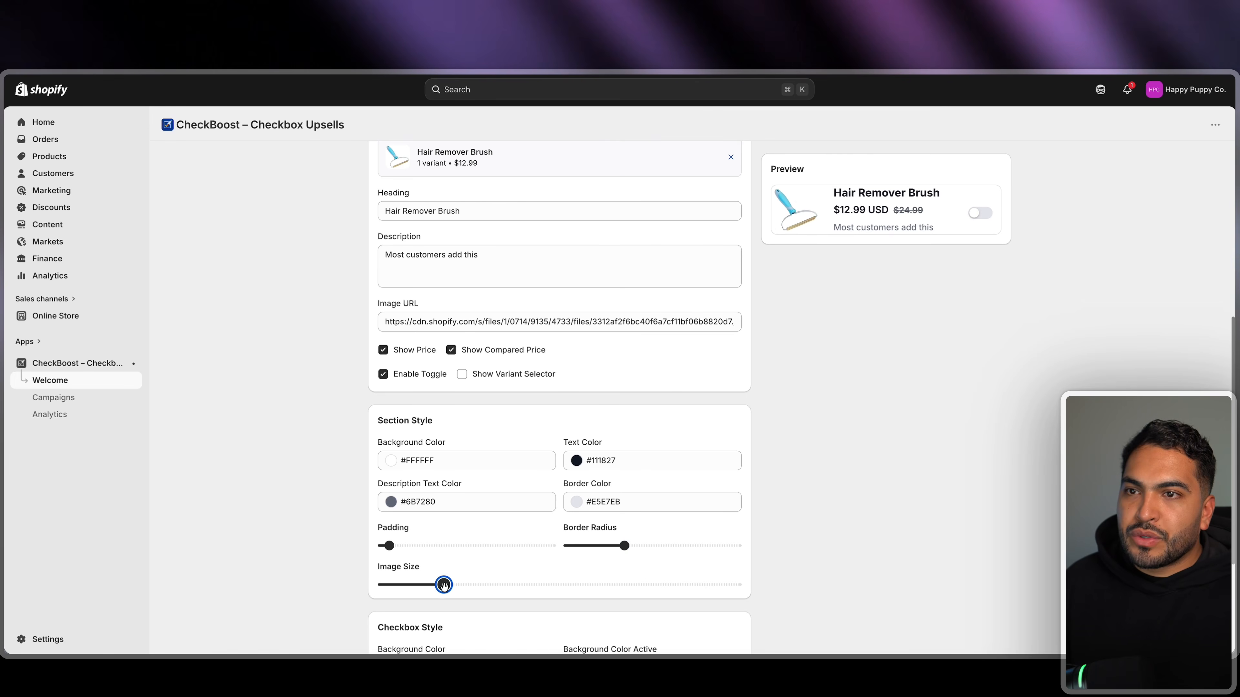
# Set the checkbox style's Toggle On Color to #4bc843 and save the upsell campaign
pyautogui.scroll(-4, 473, 573)
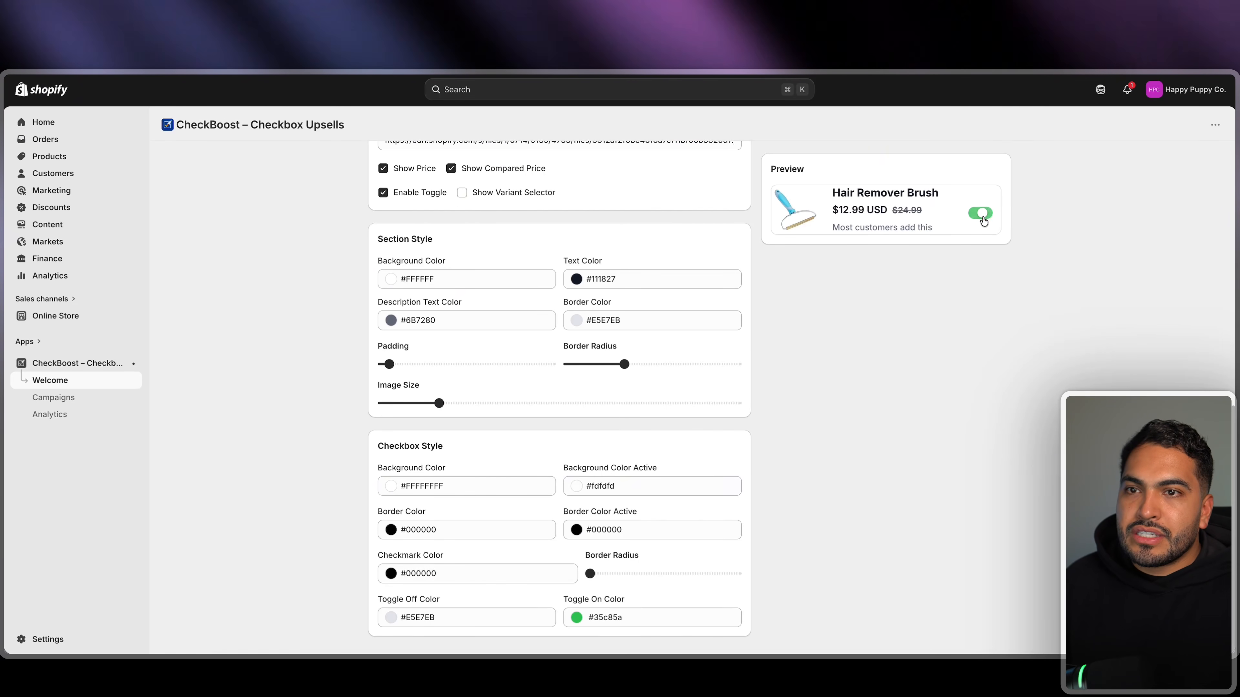
pyautogui.click(576, 485)
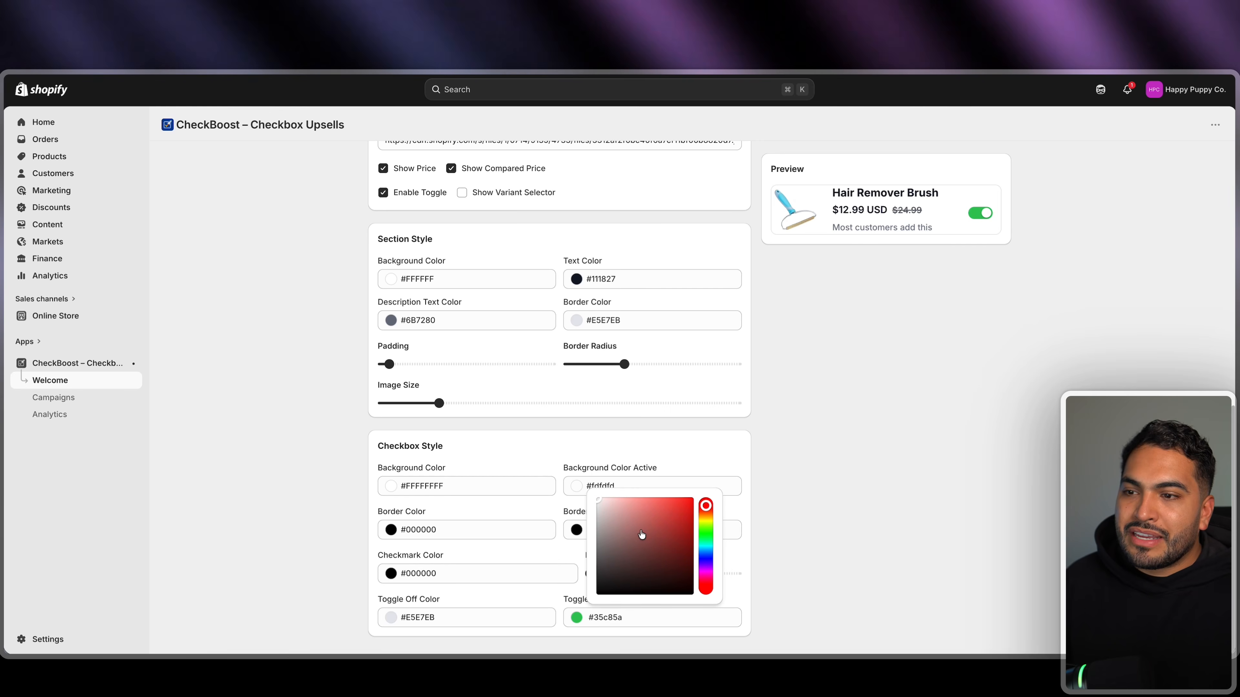
pyautogui.click(679, 503)
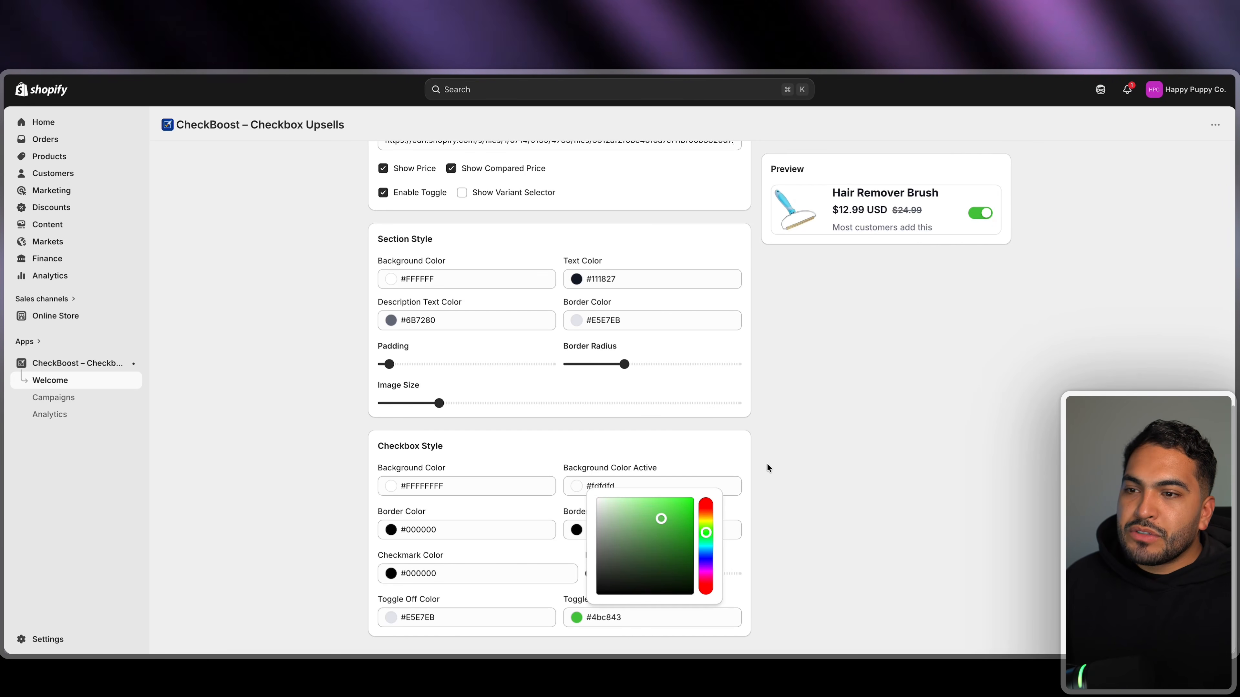
pyautogui.click(768, 464)
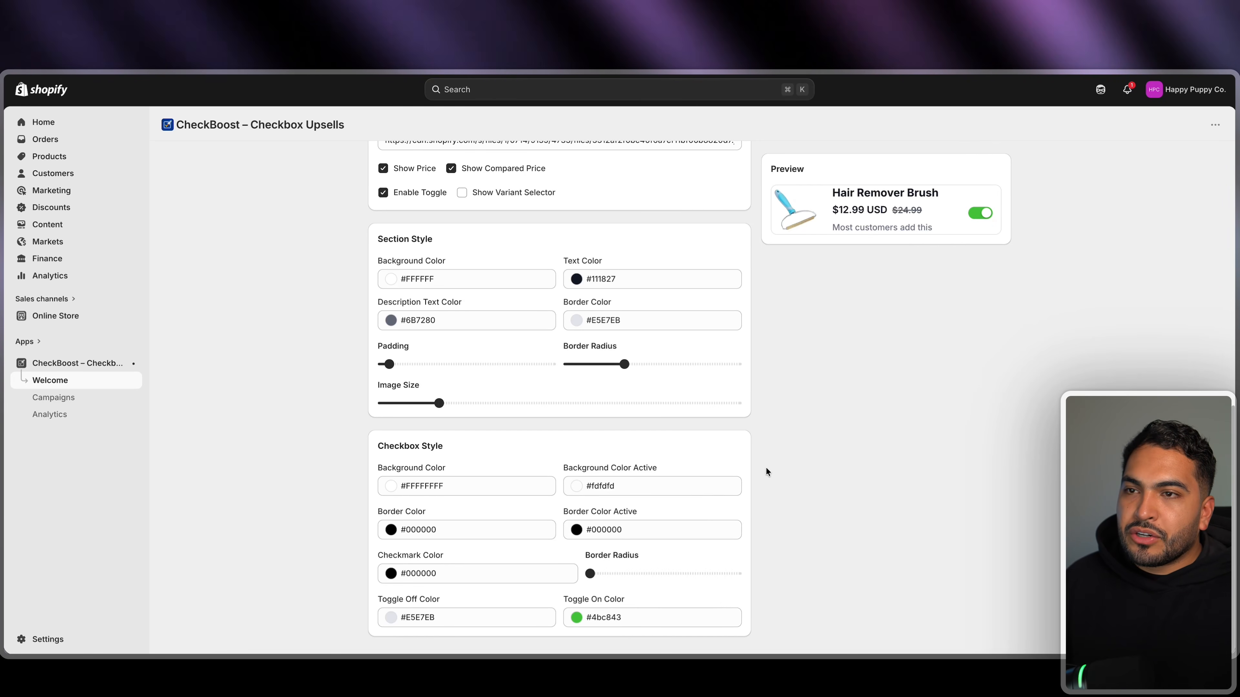
pyautogui.scroll(15, 766, 468)
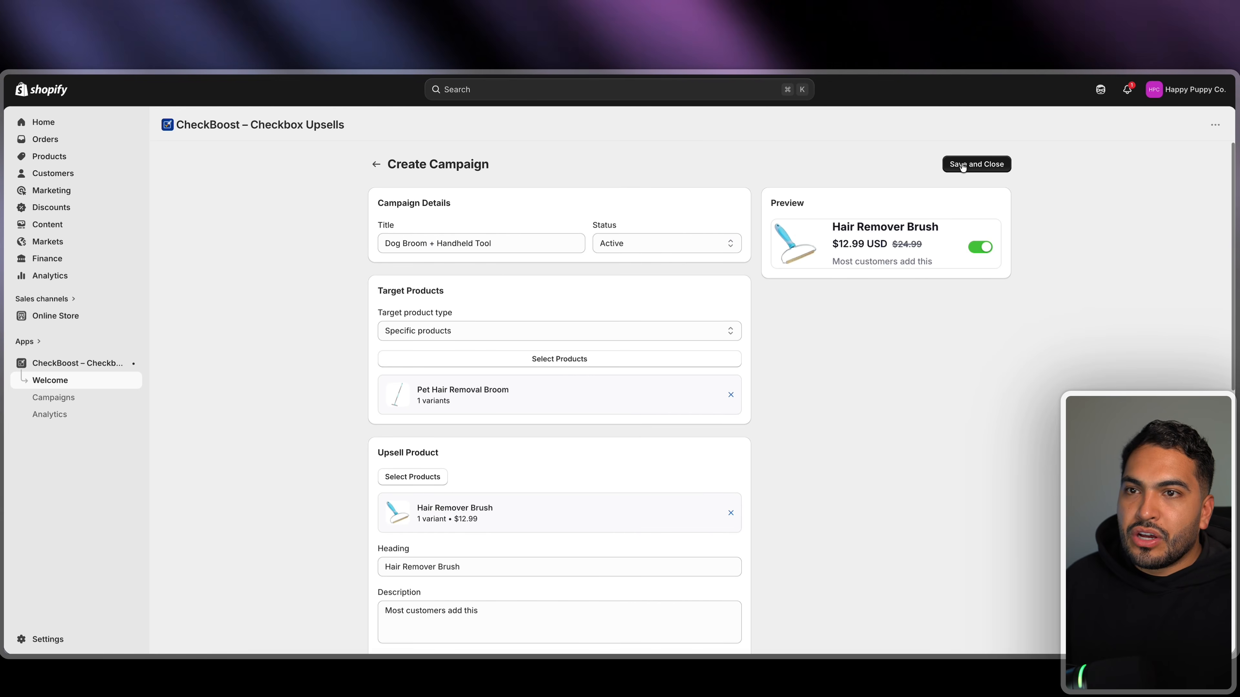
pyautogui.click(959, 168)
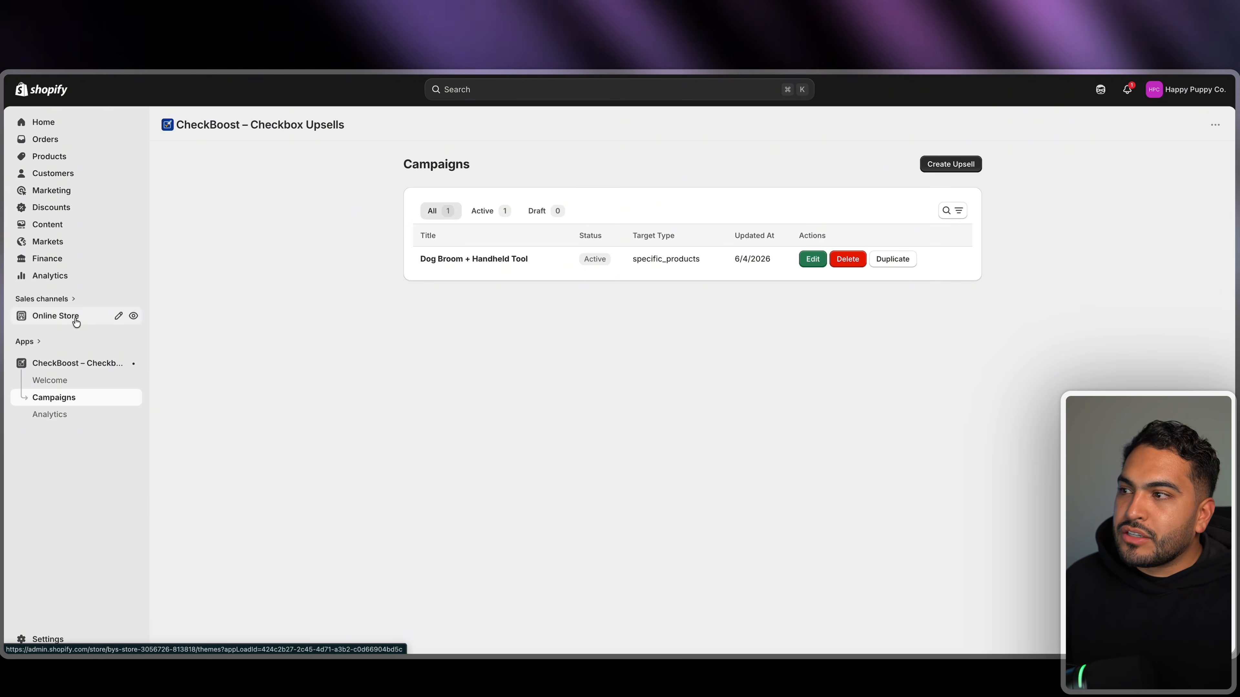
# In the theme editor's dog-hair-broom template, add the CheckBoost Upsell Product block between Variant picker and Buy buttons and check the preview
pyautogui.click(57, 318)
pyautogui.click(940, 419)
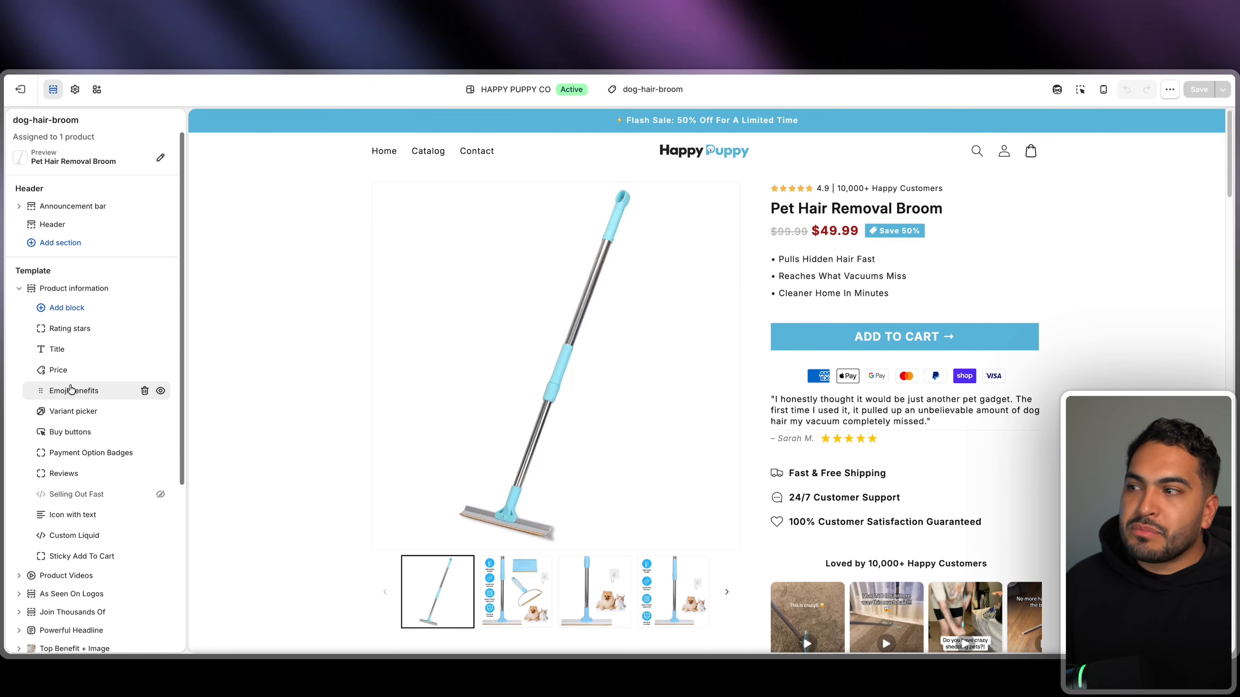
pyautogui.moveTo(72, 396); pyautogui.dragTo(89, 425)
pyautogui.click(98, 422)
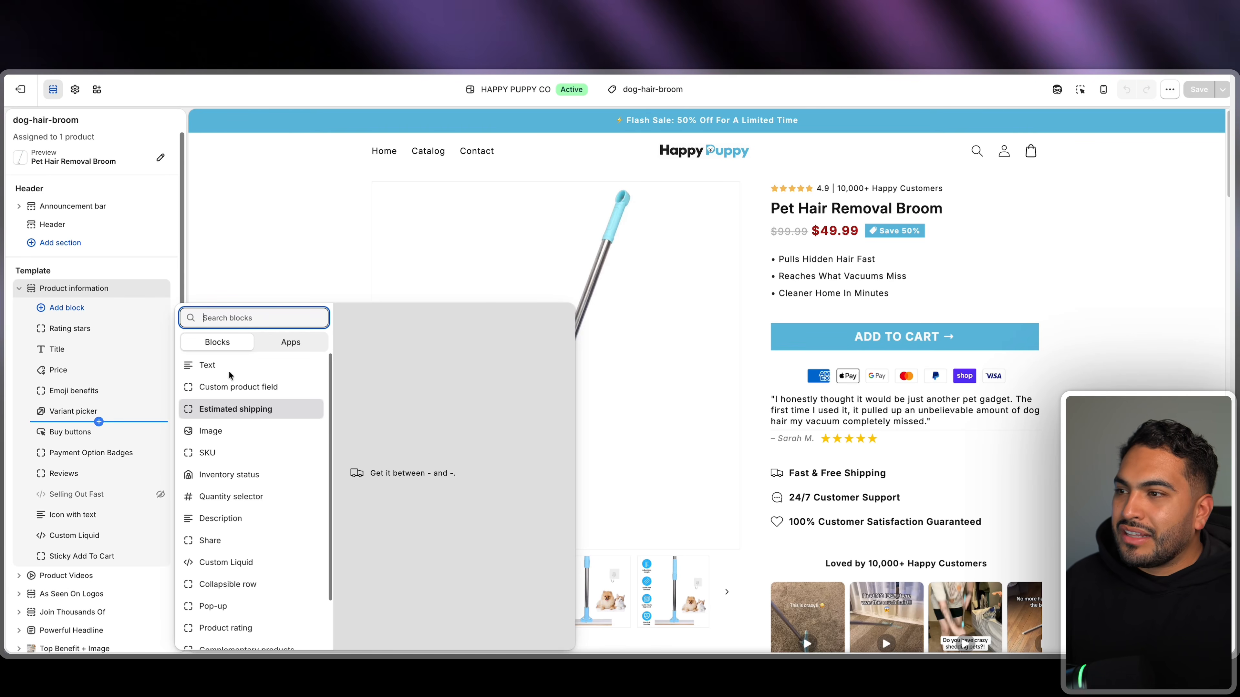
pyautogui.click(288, 343)
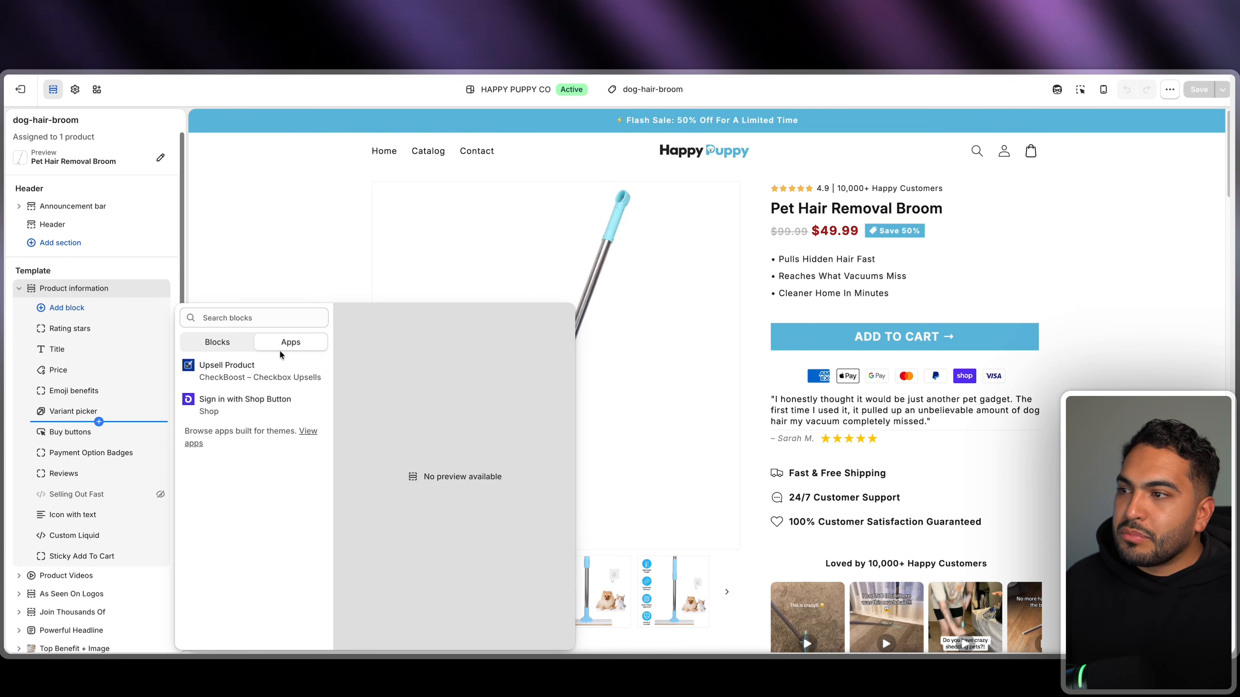
pyautogui.click(235, 371)
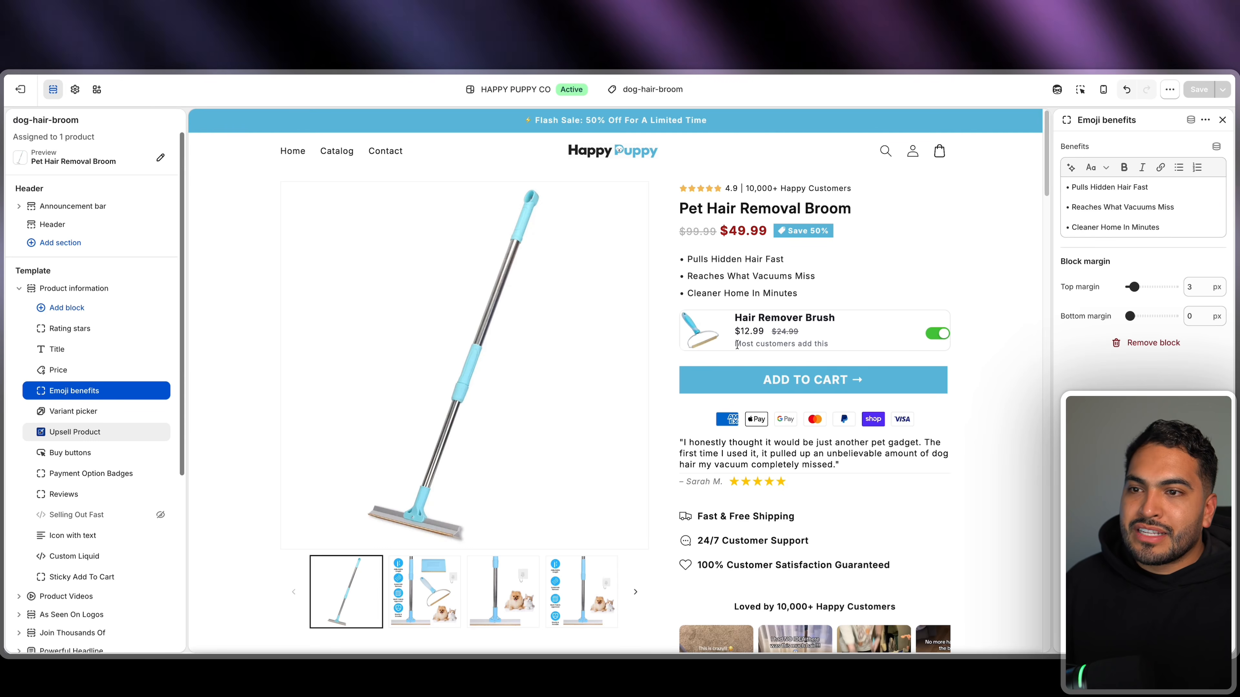
pyautogui.moveTo(734, 343); pyautogui.dragTo(815, 346)
pyautogui.click(1103, 90)
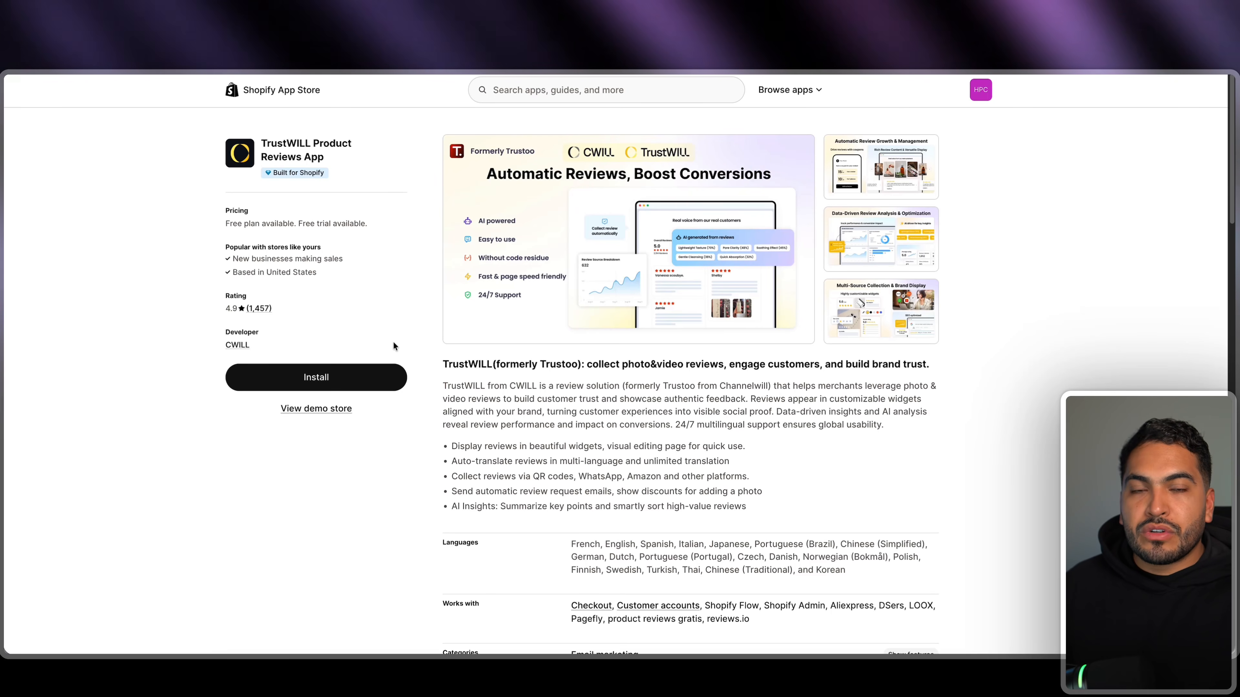
# Install the TrustWILL Product Reviews app, activate and save its app embed in the theme, and finish the setup
pyautogui.click(329, 379)
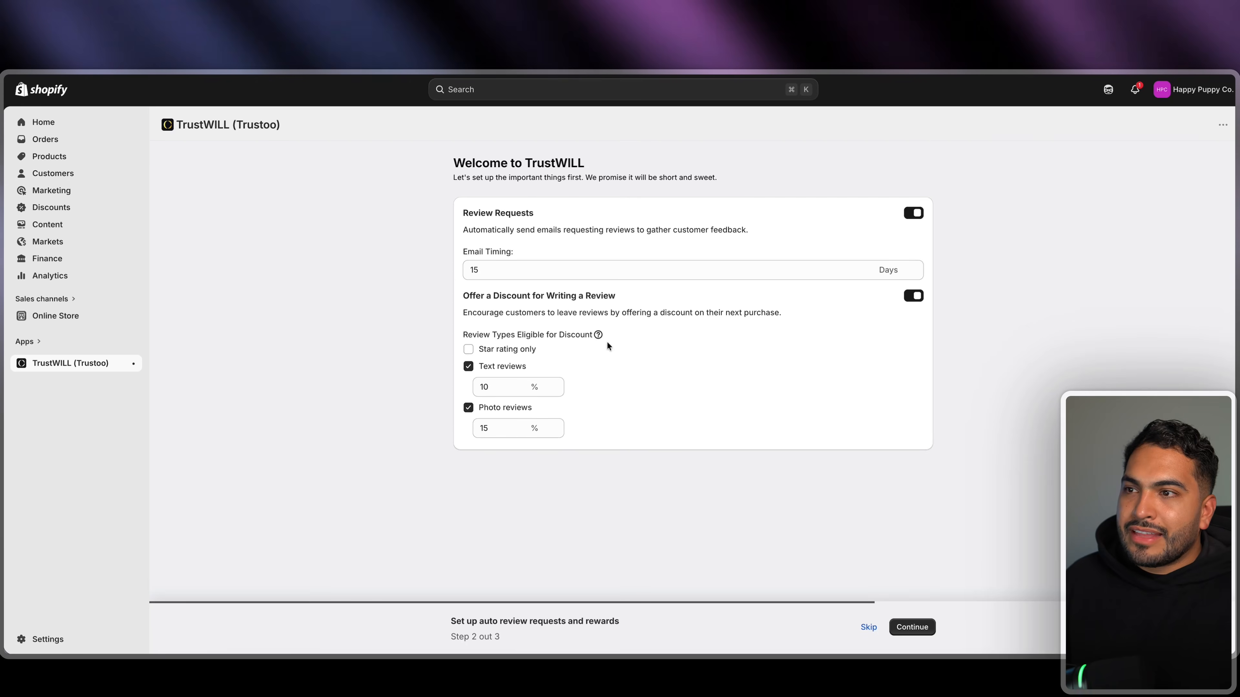
pyautogui.click(918, 633)
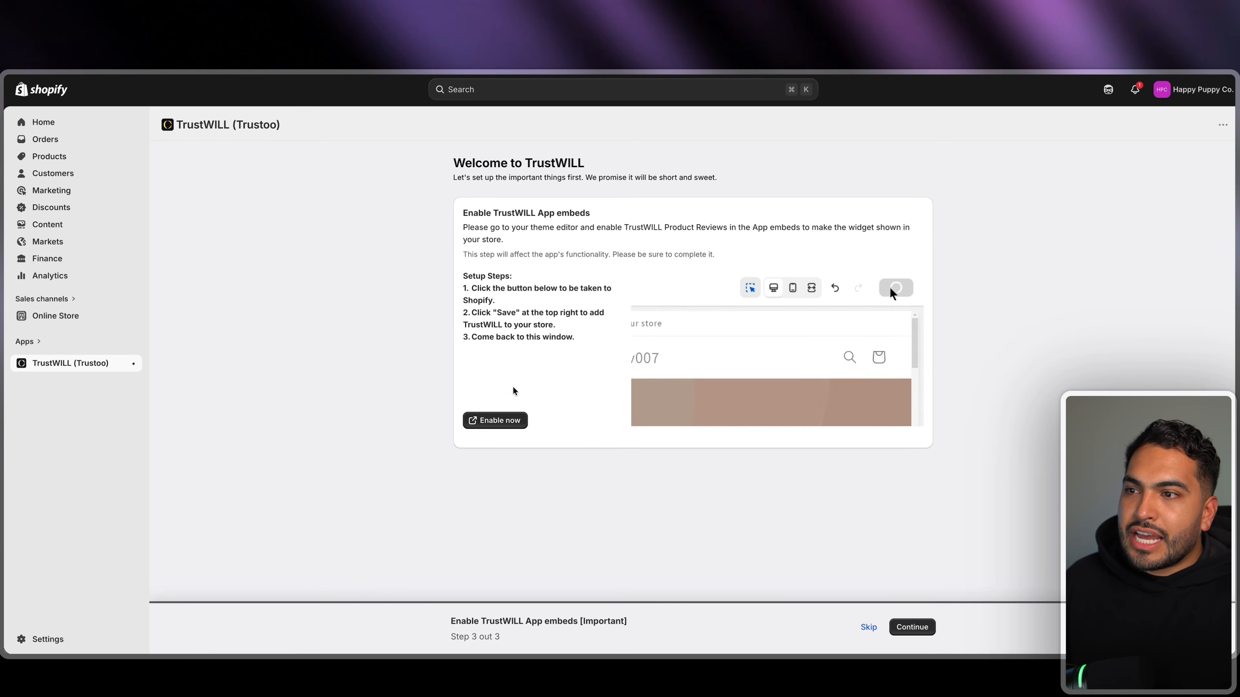
pyautogui.click(499, 421)
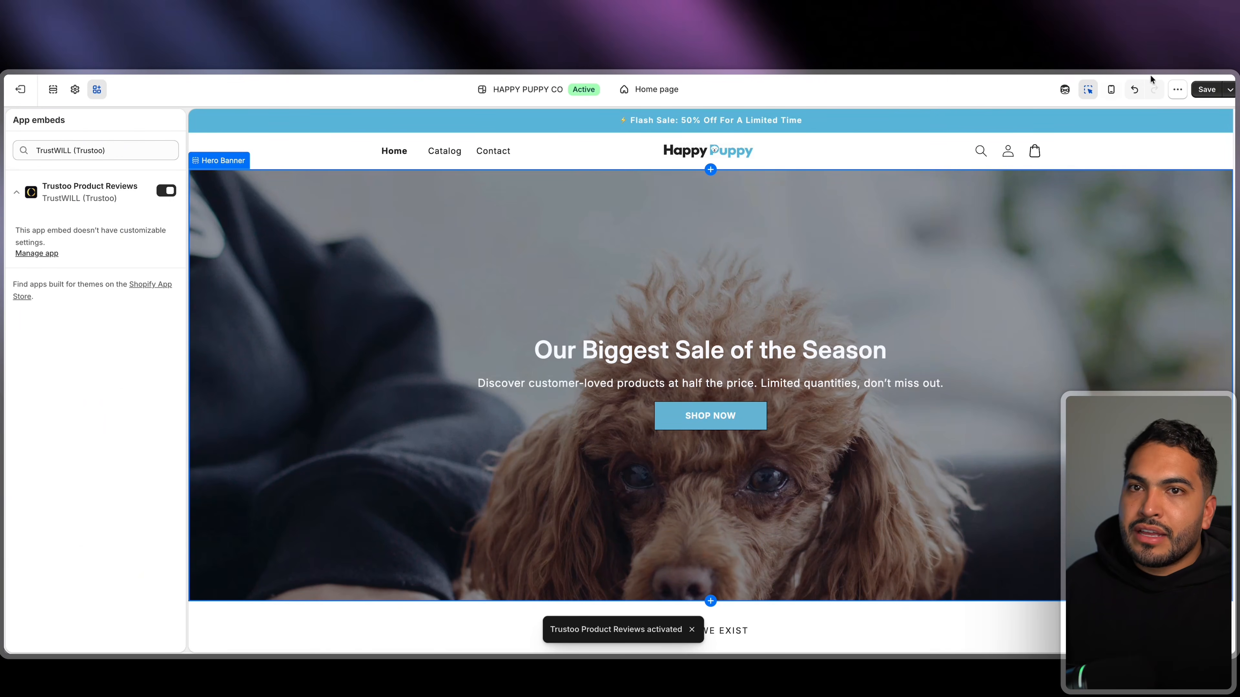
pyautogui.click(1200, 93)
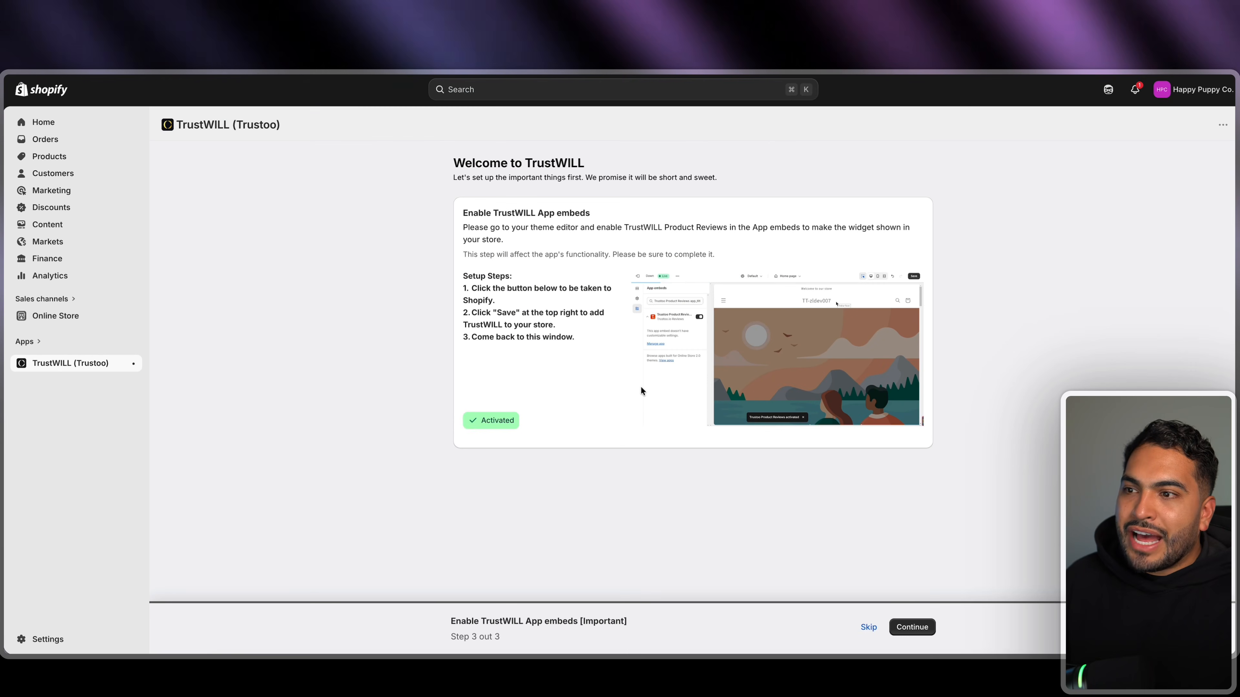
pyautogui.click(911, 627)
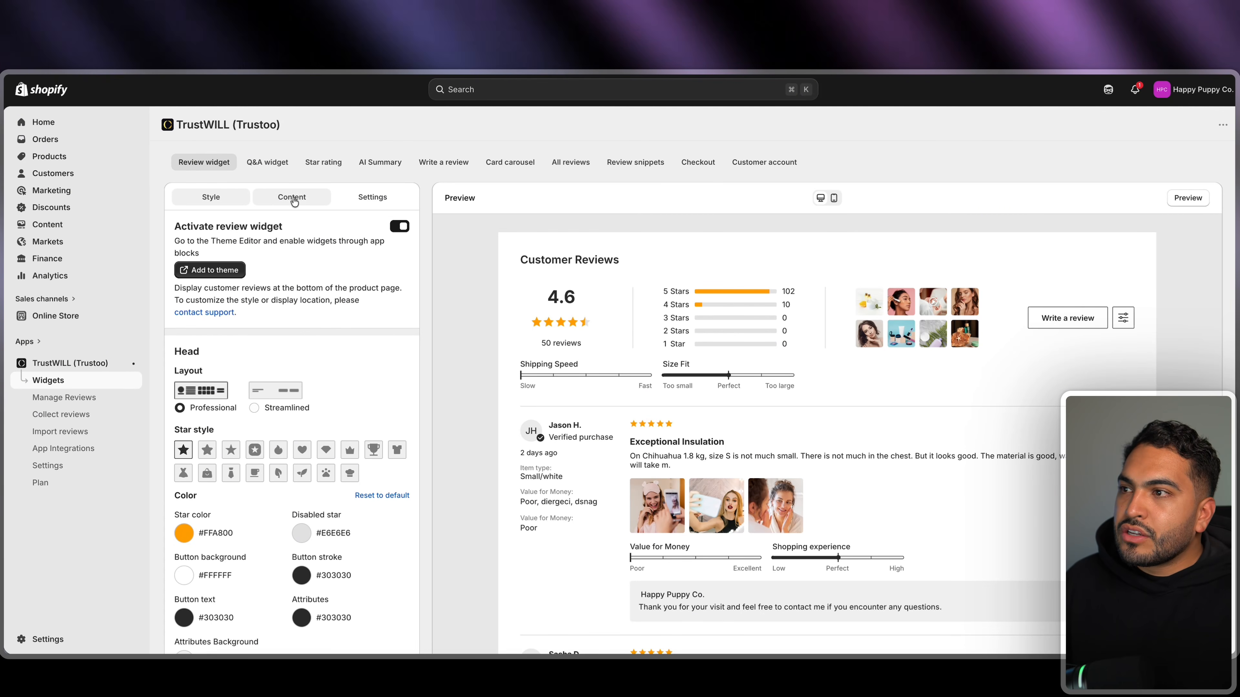
# Hide the review count, attributes and write-a-review button in the review widget, turn off the star rating on product pages, and save
pyautogui.click(275, 199)
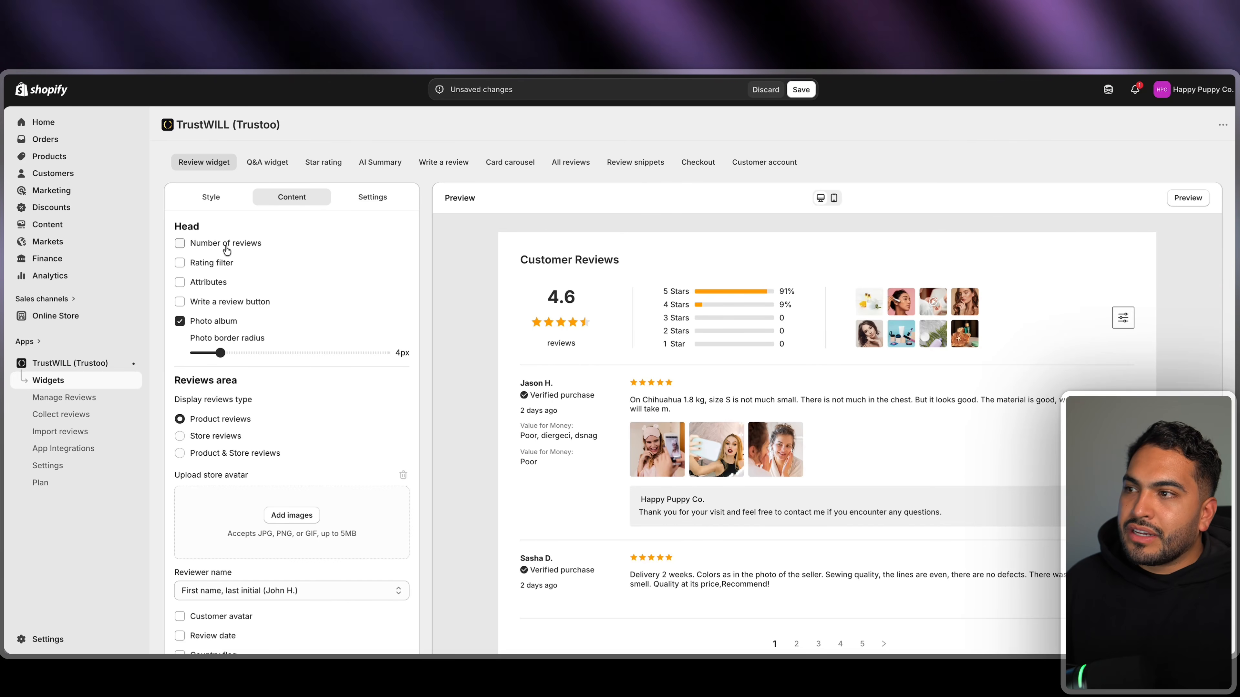
pyautogui.scroll(-3, 202, 308)
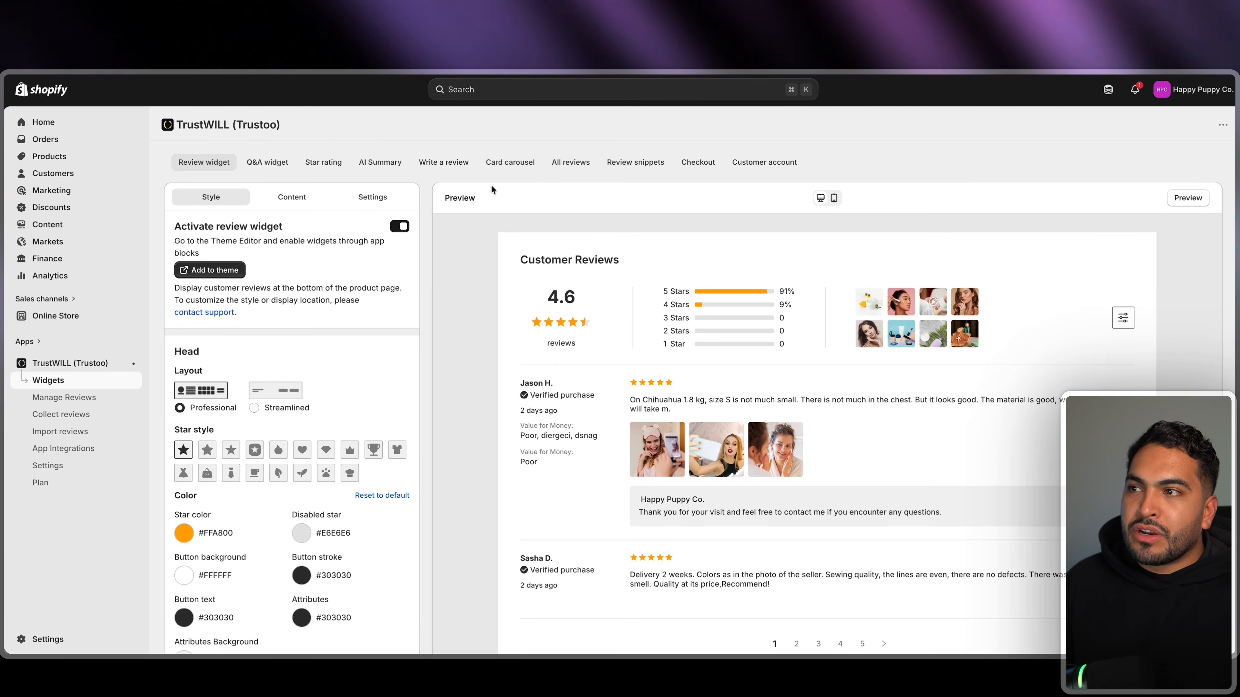
pyautogui.click(320, 166)
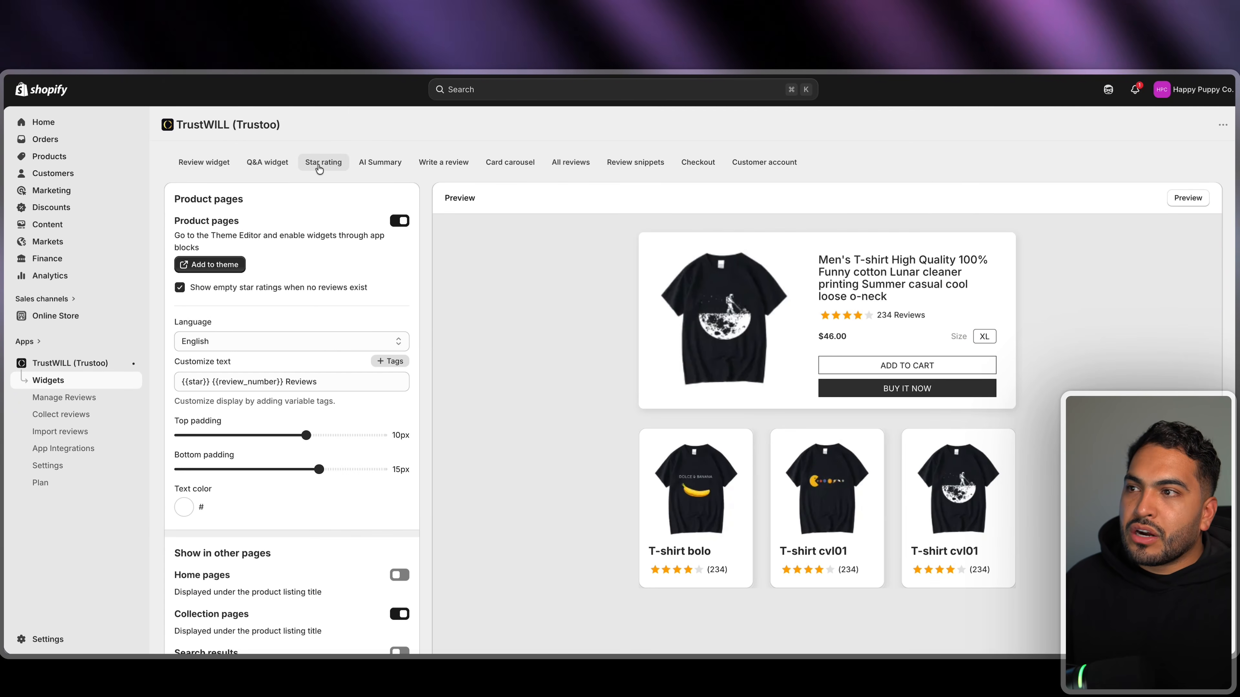
pyautogui.click(398, 221)
pyautogui.click(796, 91)
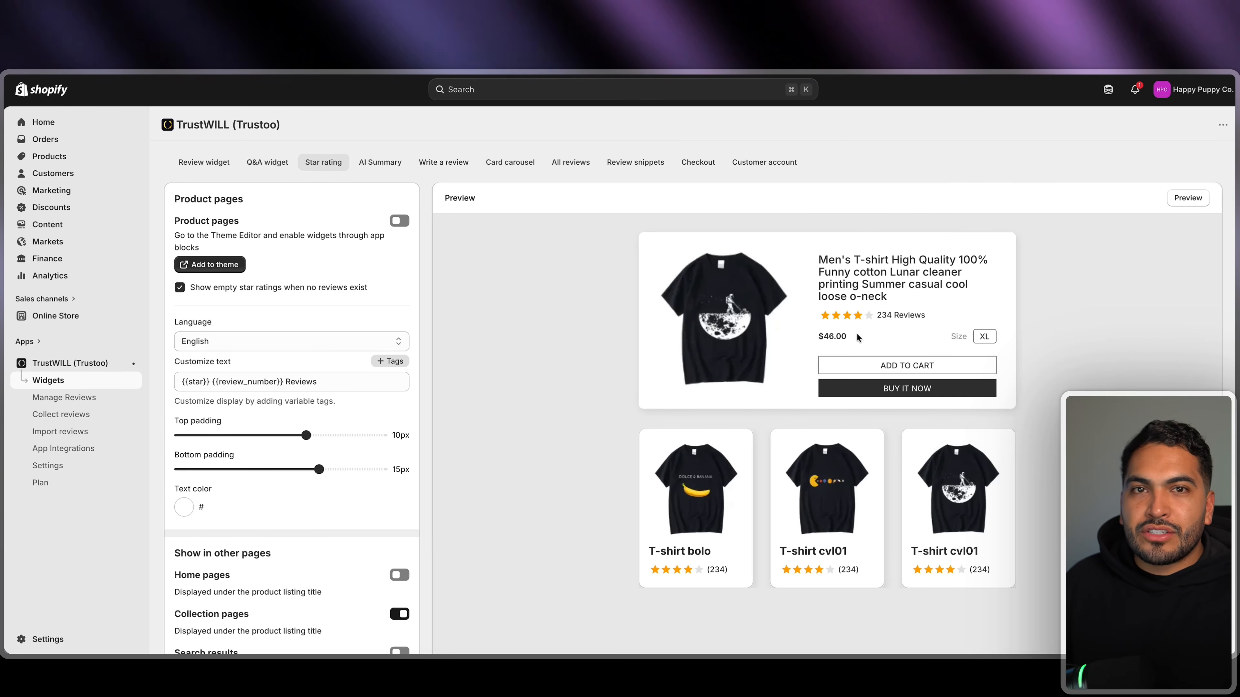
# Add TrustWILL's Import Reviews bookmarklet to the bookmarks bar and launch it on the Amazon customer reviews page for the carpet rake
pyautogui.click(66, 432)
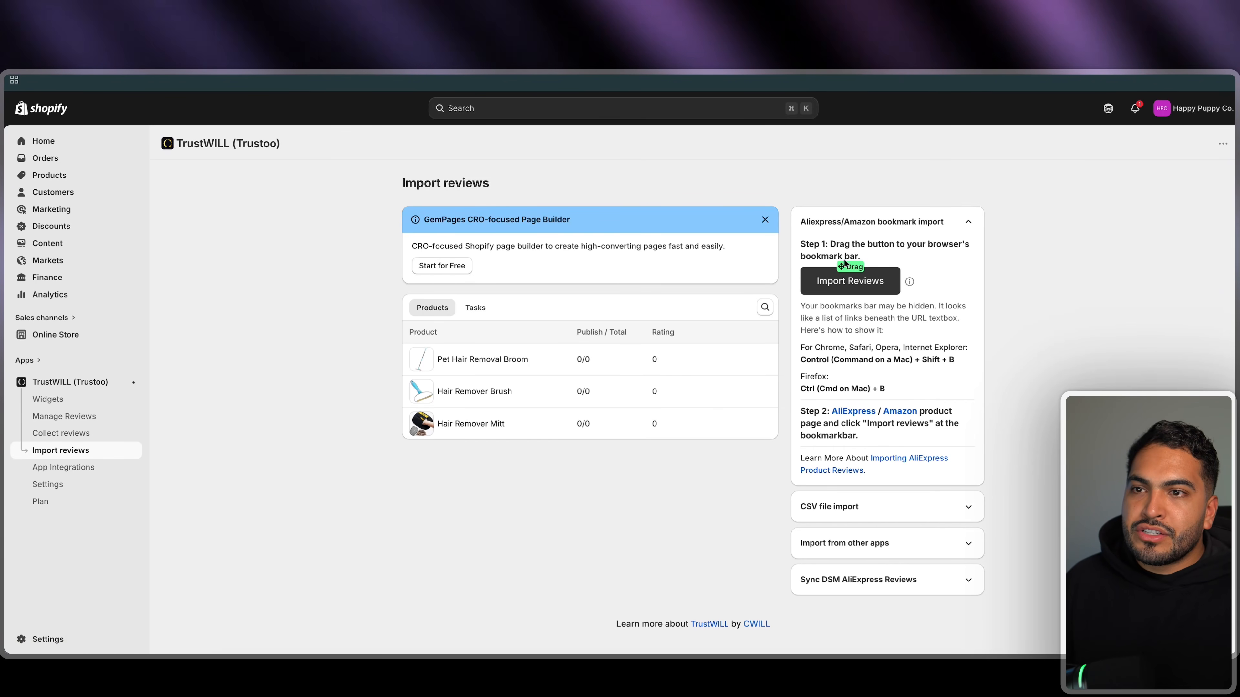
pyautogui.moveTo(846, 287); pyautogui.dragTo(569, 85)
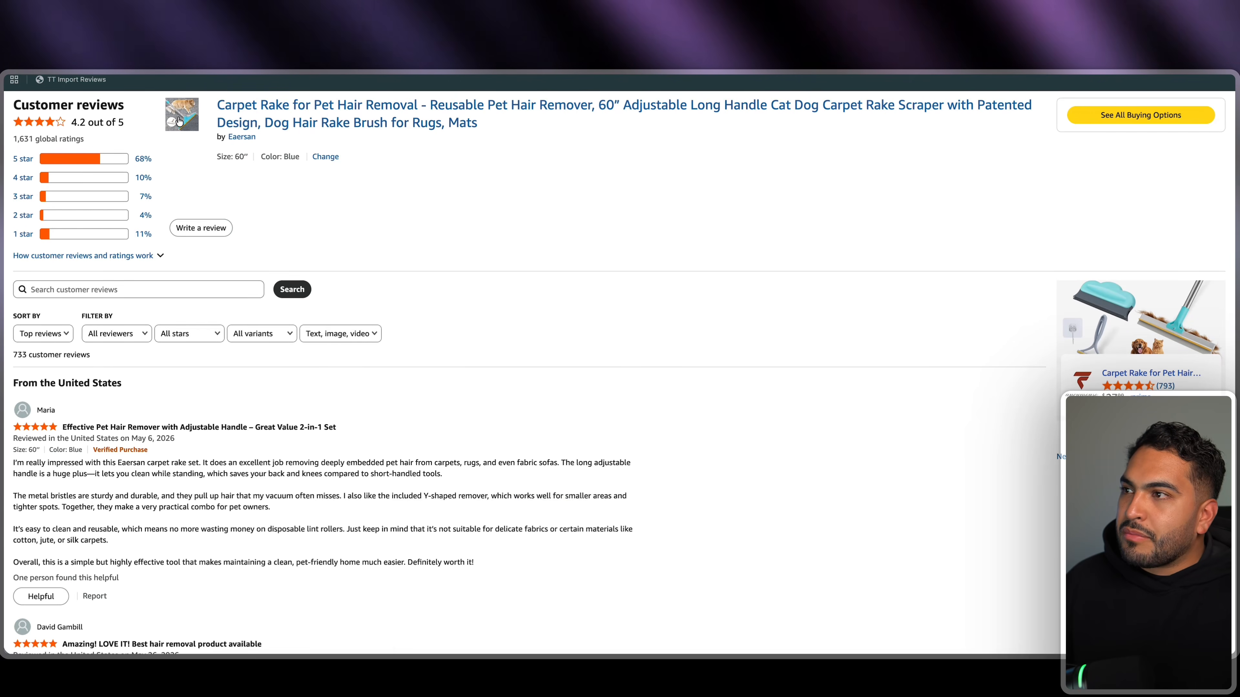
pyautogui.click(85, 82)
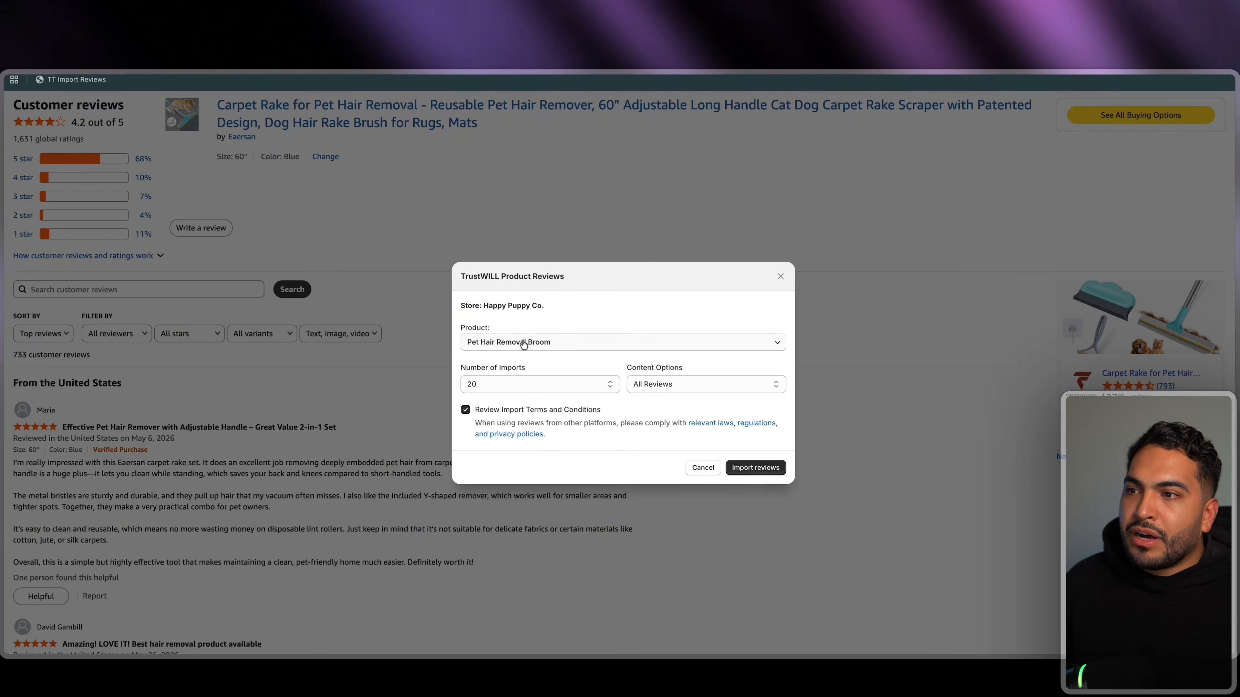
# Import 20 Amazon reviews into Pet Hair Removal Broom with the content option Photo Reviews Only
pyautogui.moveTo(461, 330); pyautogui.dragTo(497, 336)
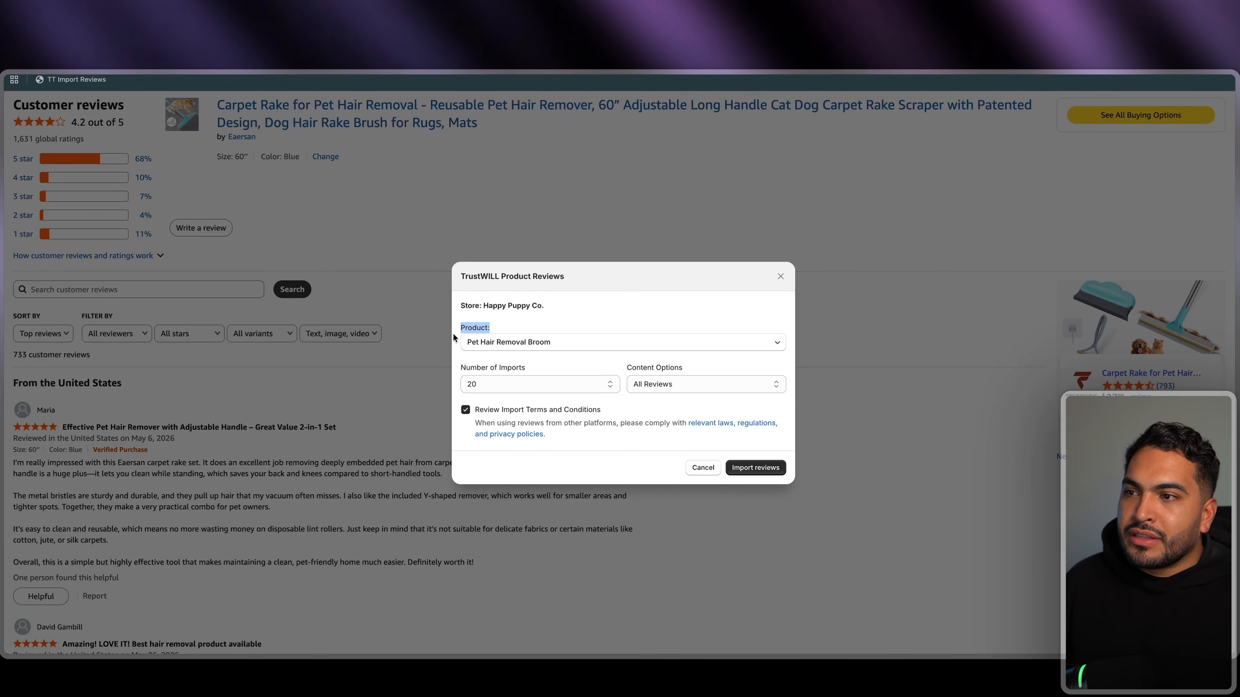
pyautogui.click(552, 347)
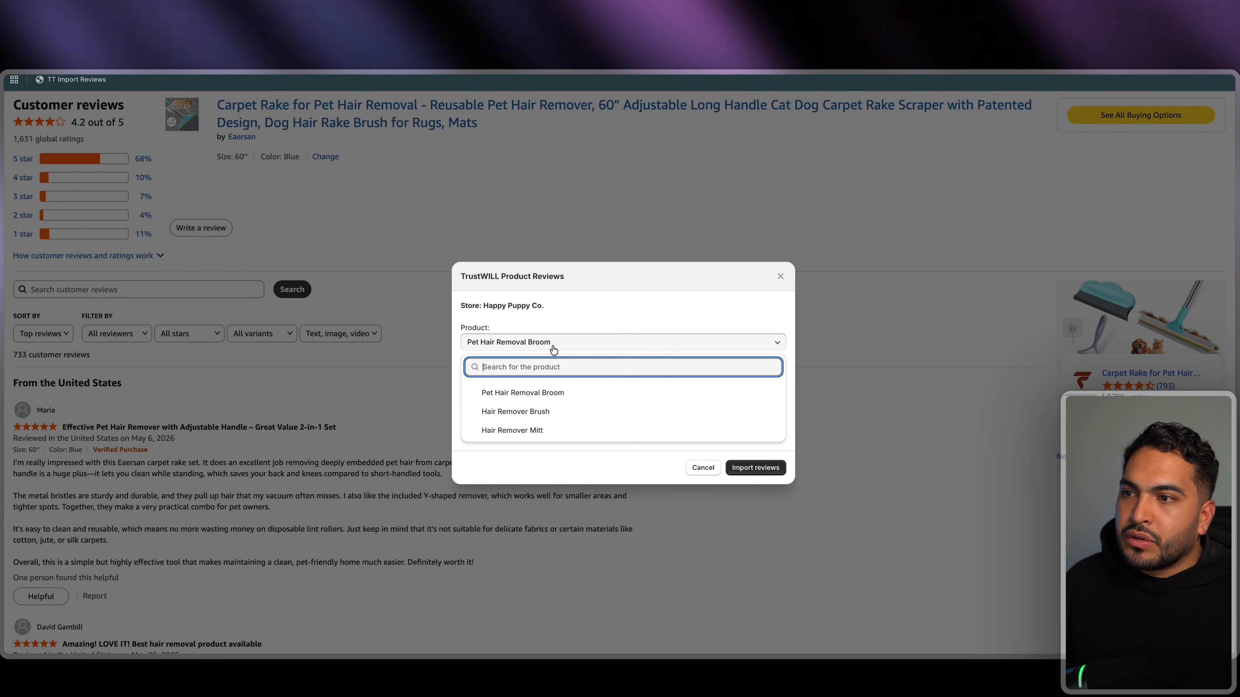
pyautogui.click(553, 393)
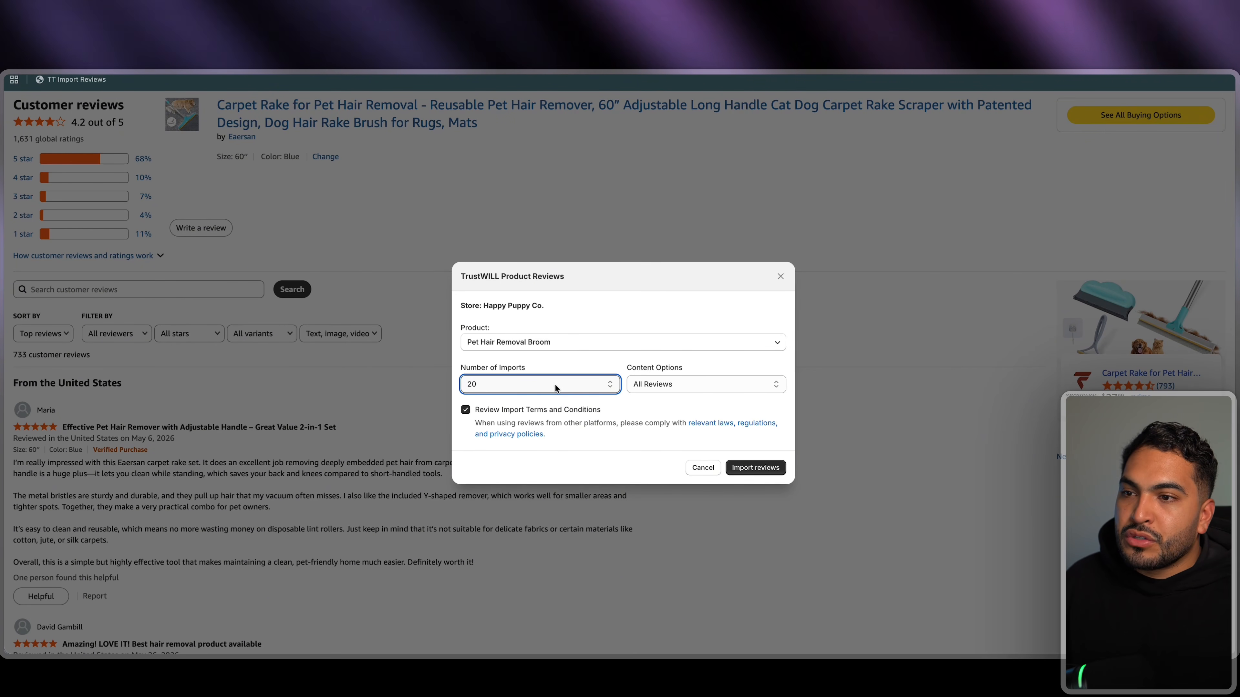
pyautogui.click(639, 384)
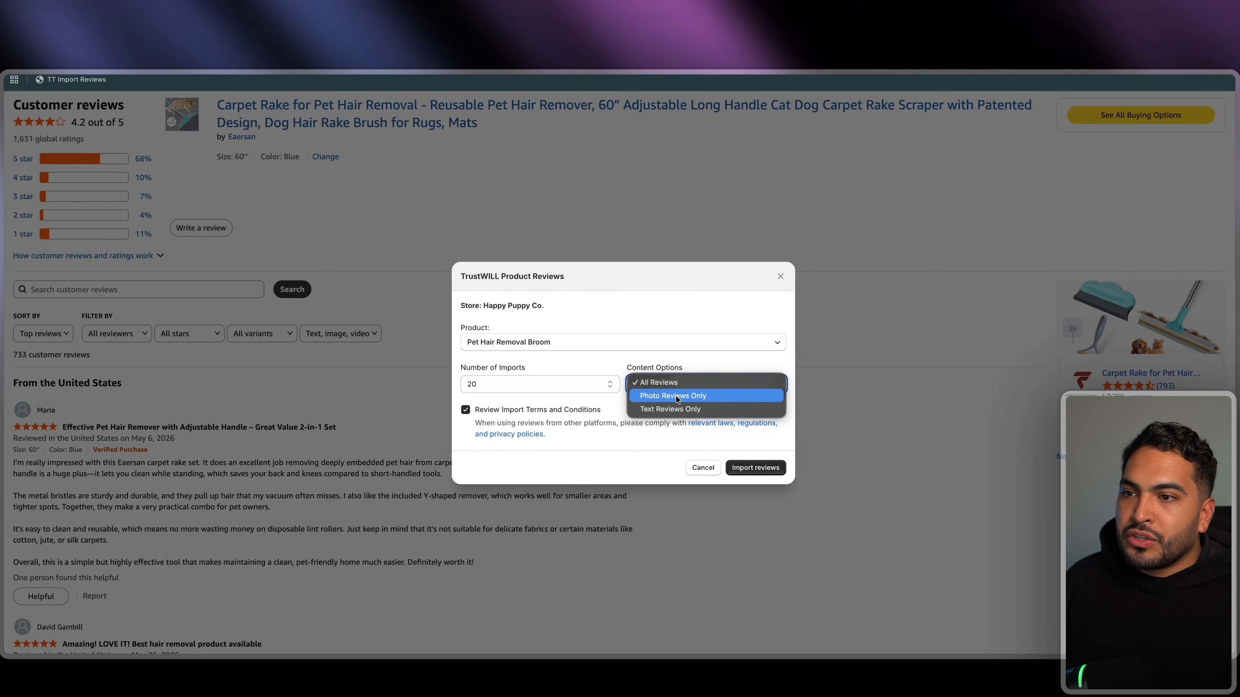
pyautogui.click(677, 397)
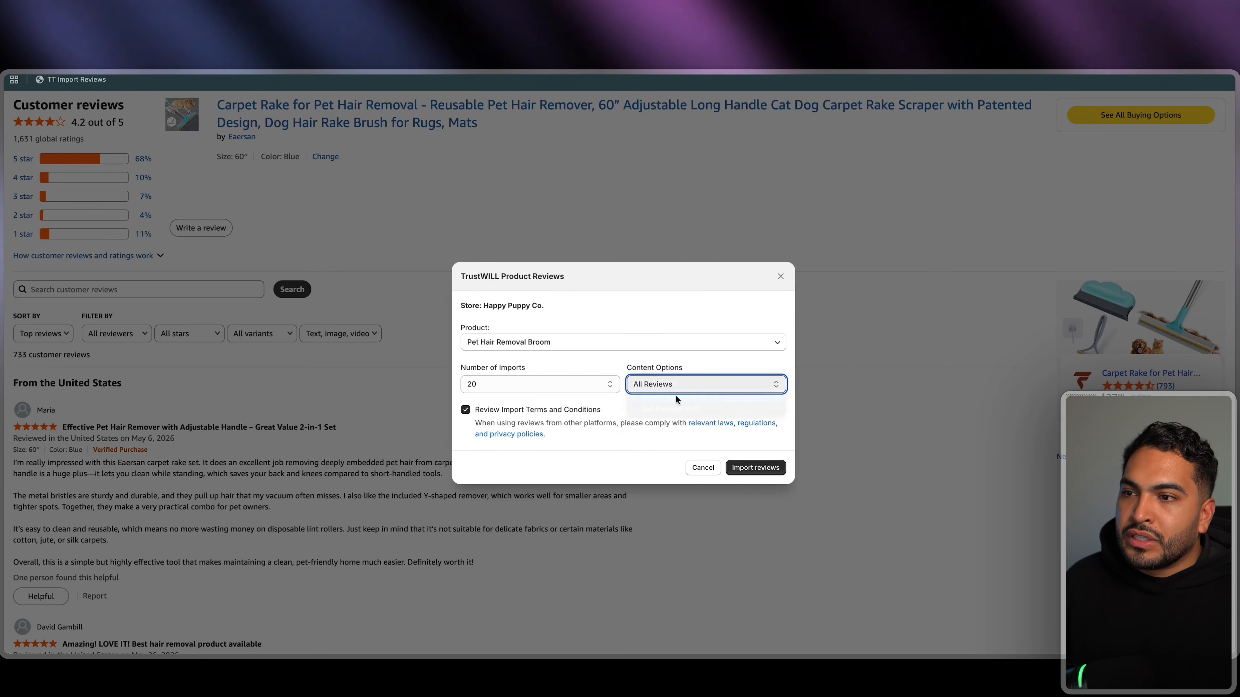
pyautogui.click(598, 385)
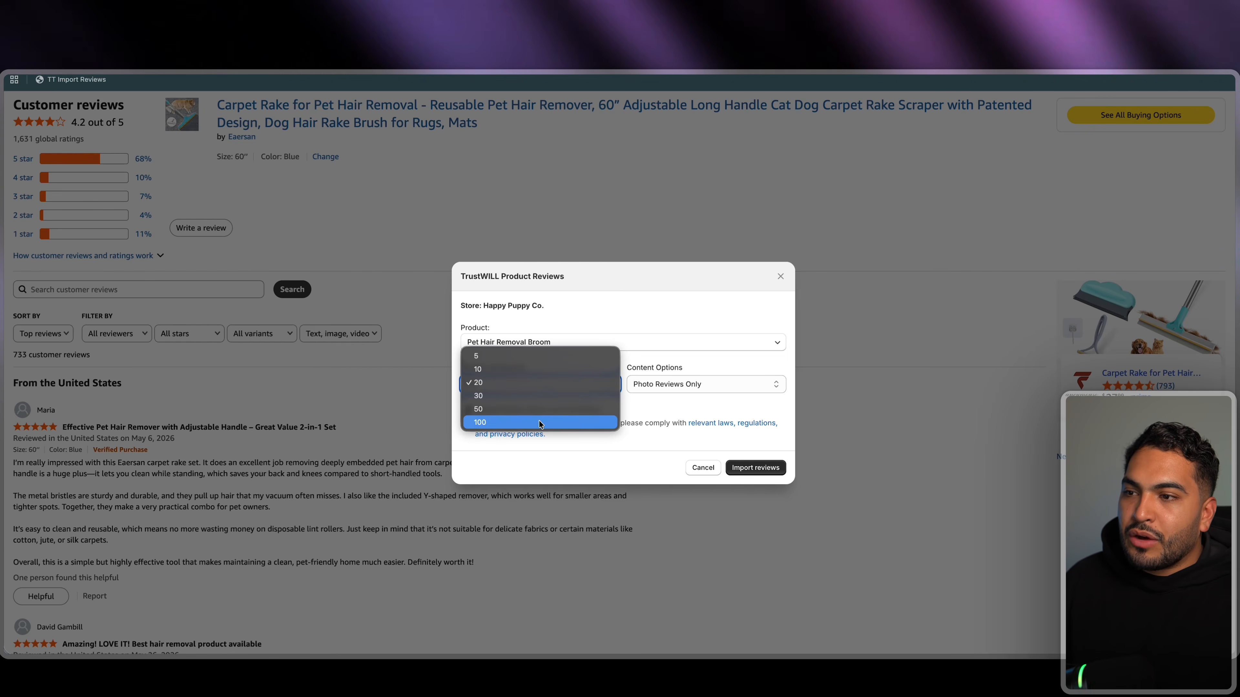
pyautogui.click(682, 413)
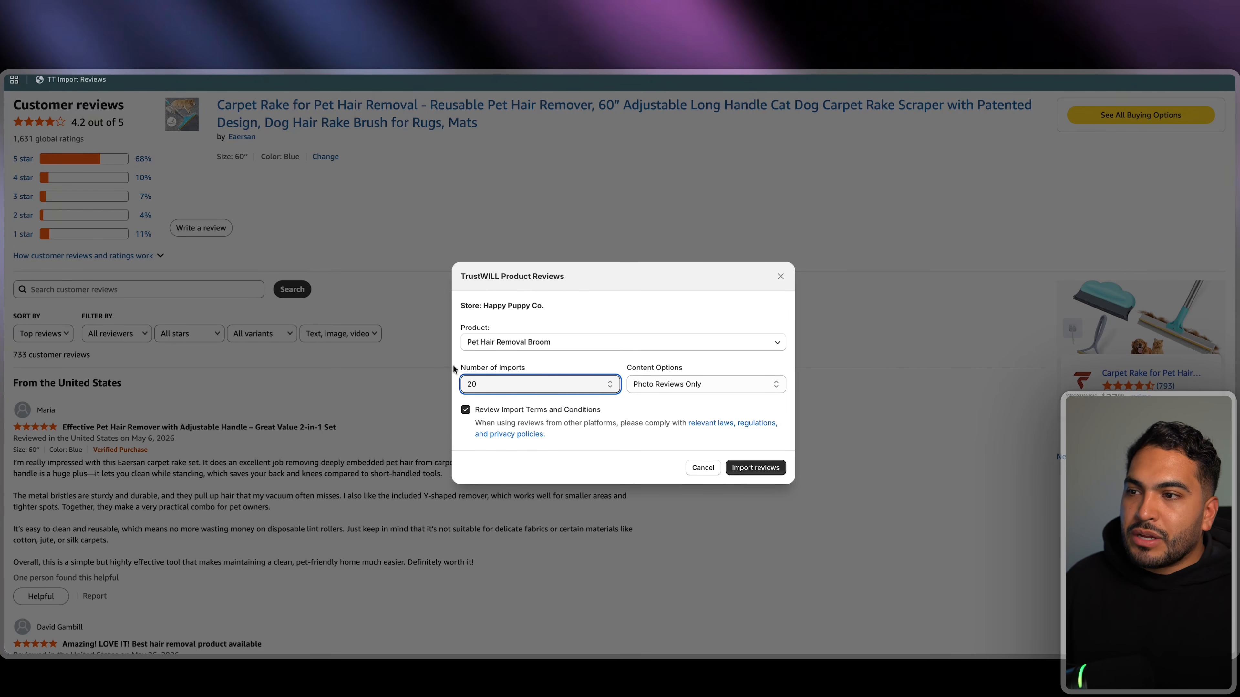
pyautogui.click(753, 469)
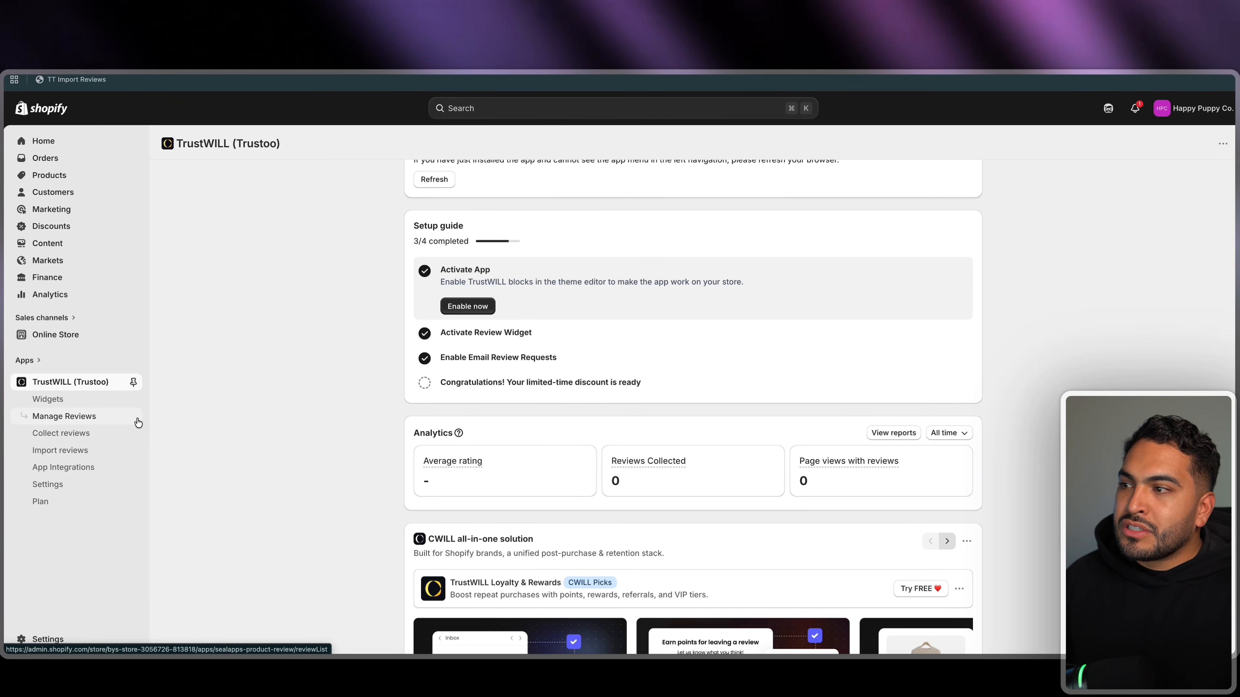
# In TrustWILL's Manage Reviews, delete the imported review titled "Quality" and look through the remaining reviews
pyautogui.click(107, 421)
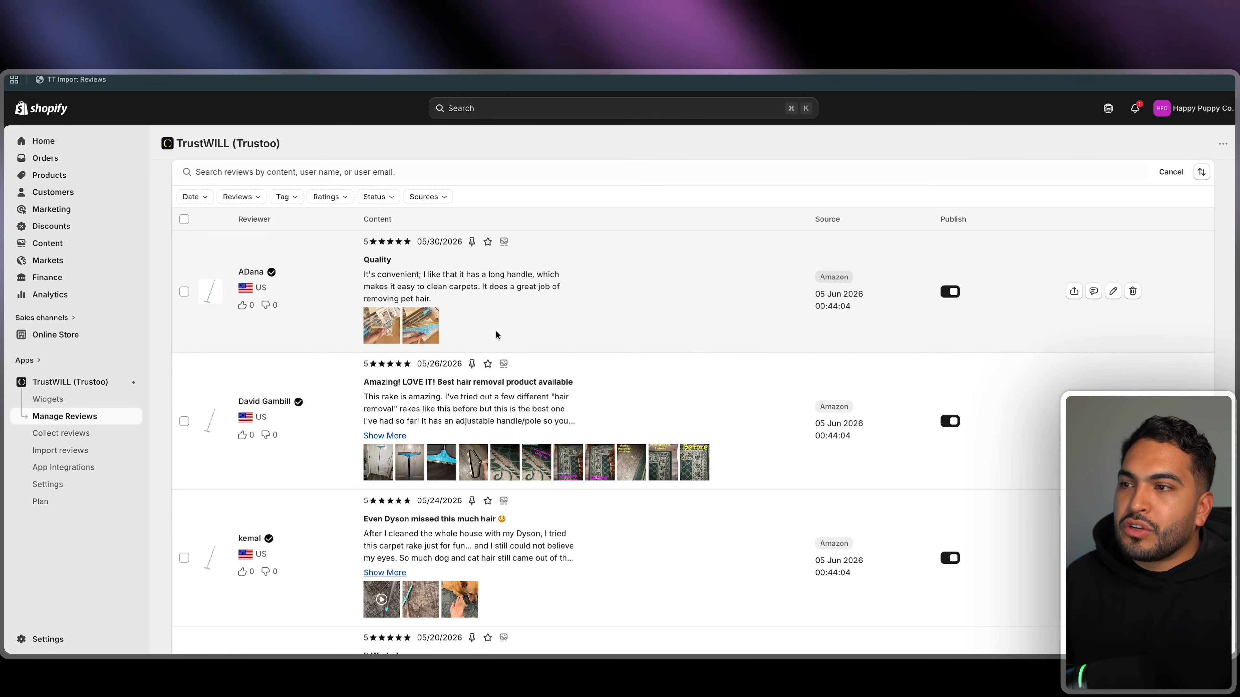
pyautogui.click(1132, 292)
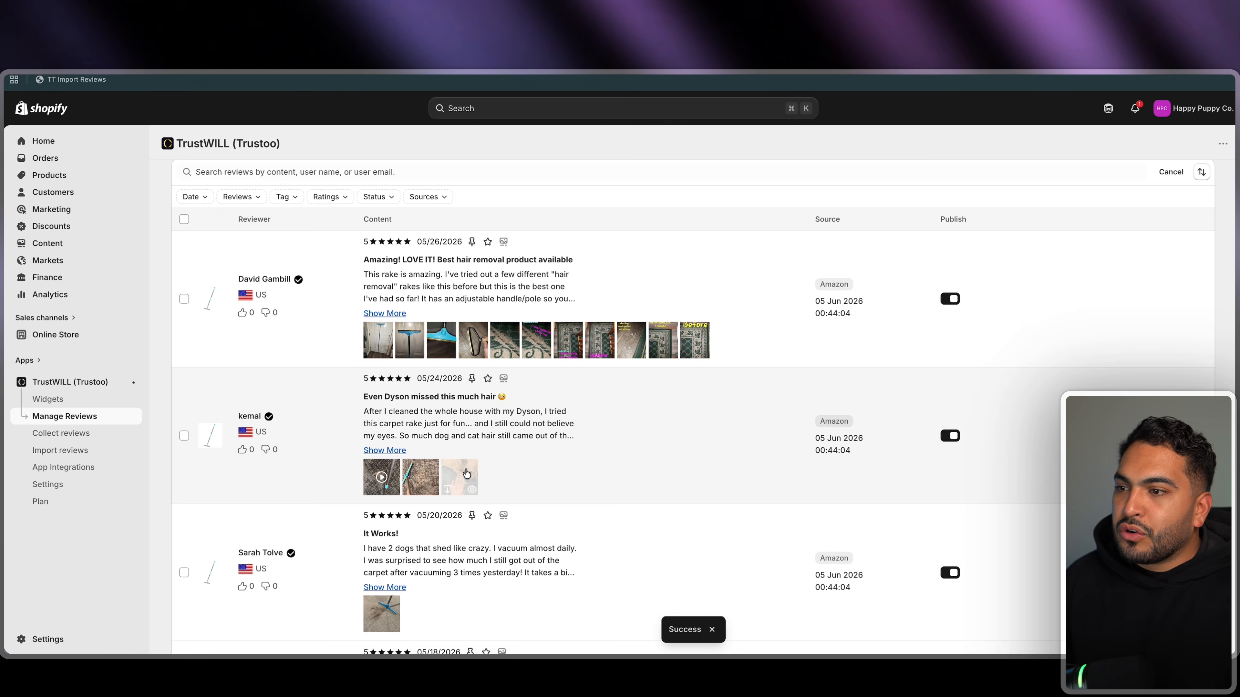
pyautogui.scroll(-5, 619, 448)
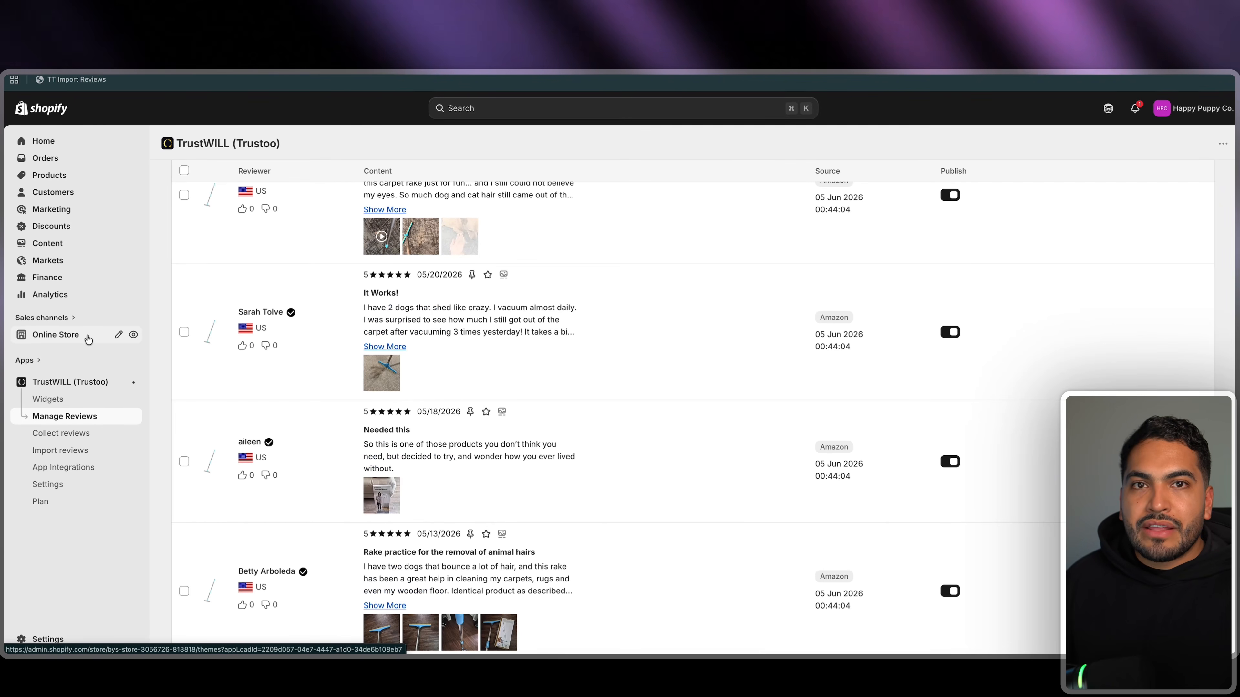
# Open the theme editor's dog-hair-broom template and add the TrustWILL Review widget between Hear From Customers and Frequently Asked Q's
pyautogui.click(88, 339)
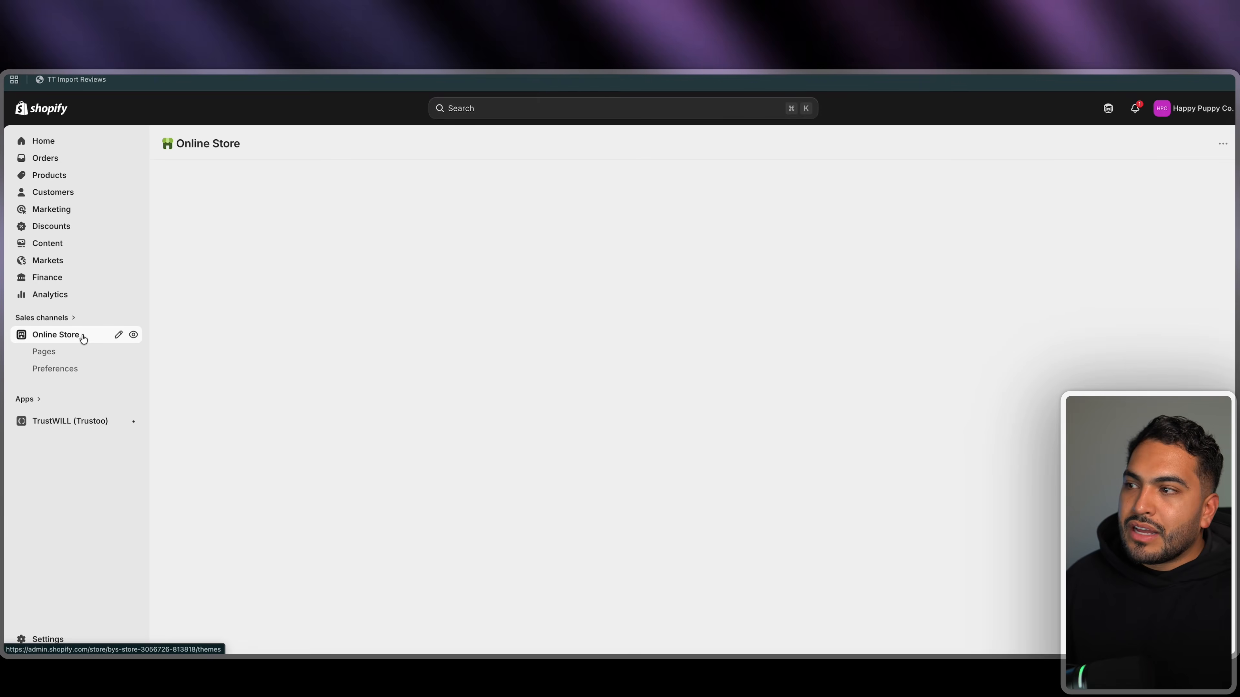
pyautogui.click(117, 336)
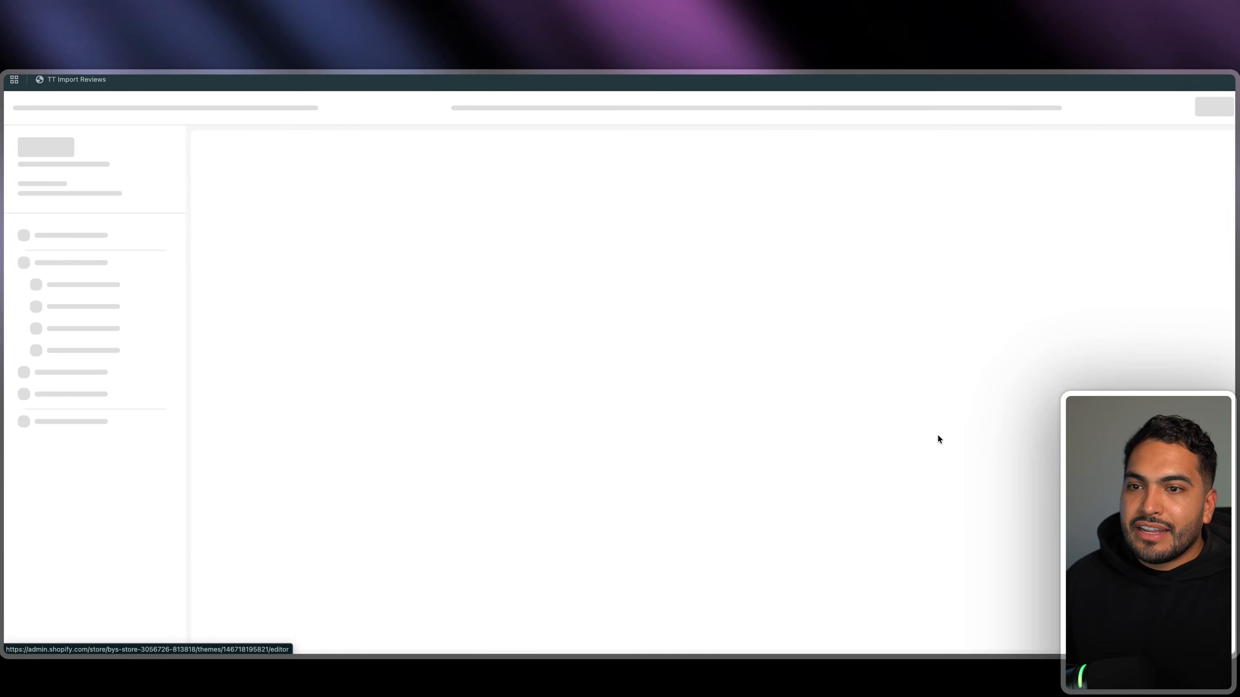
pyautogui.scroll(-3, 869, 300)
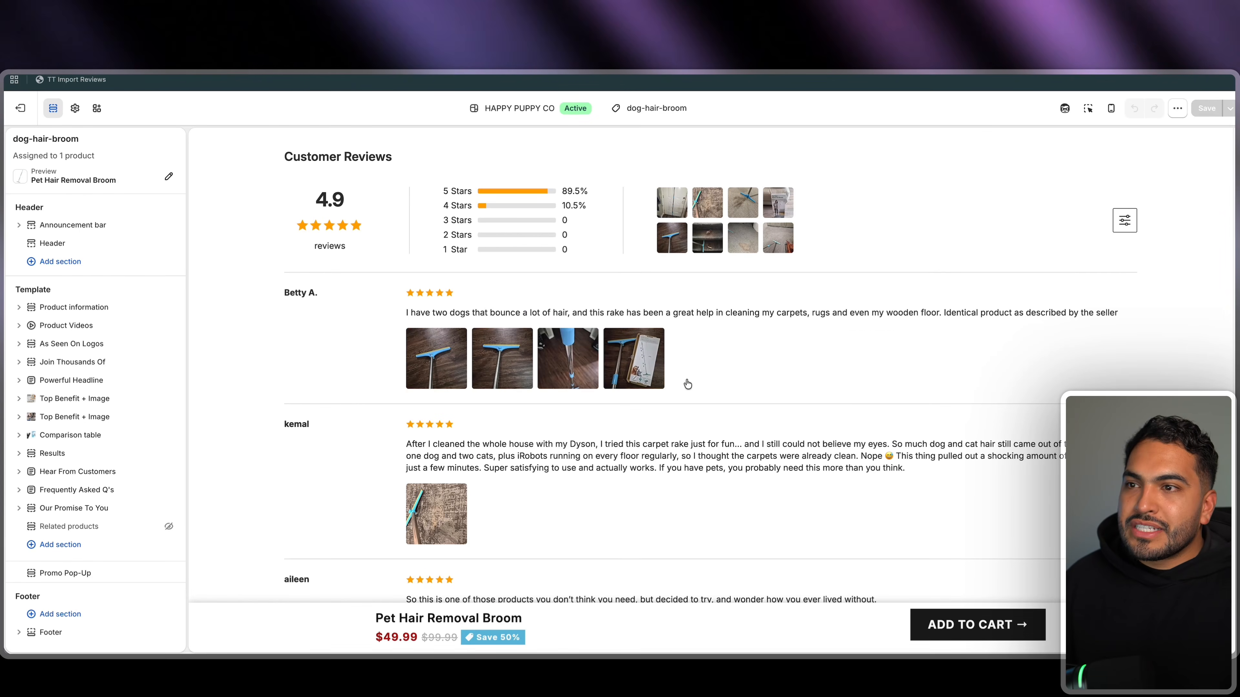
pyautogui.scroll(-5, 860, 435)
pyautogui.scroll(-2, 815, 372)
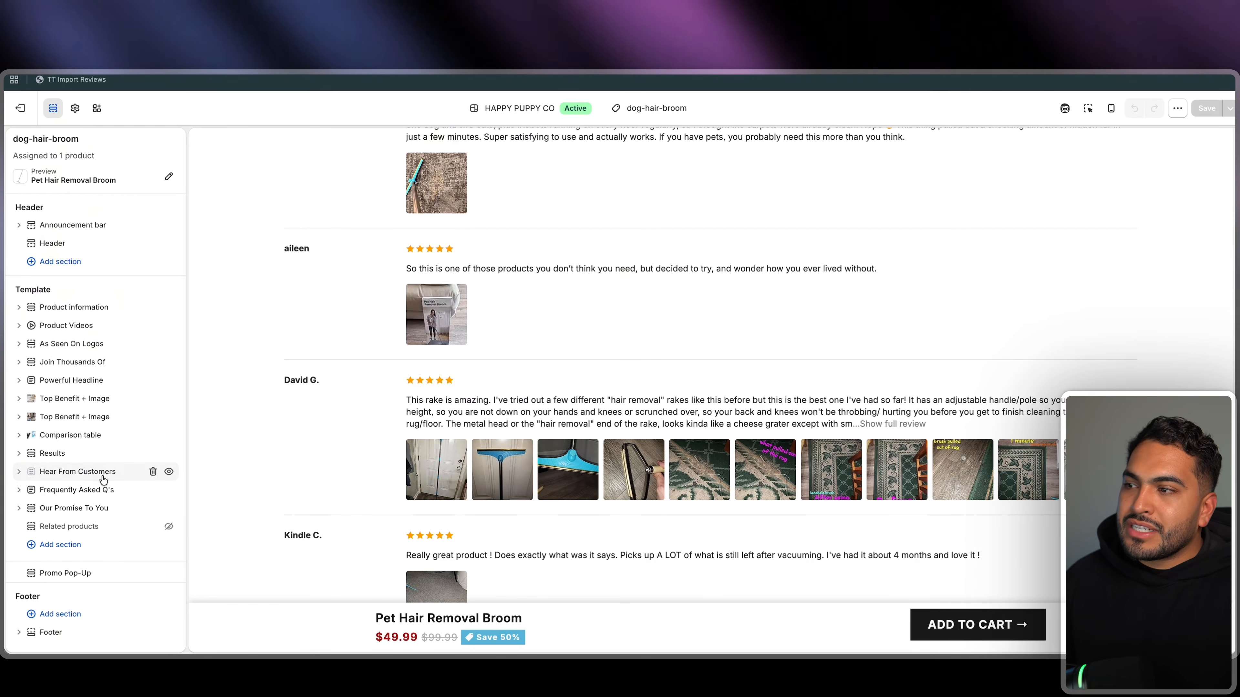
pyautogui.moveTo(105, 483)
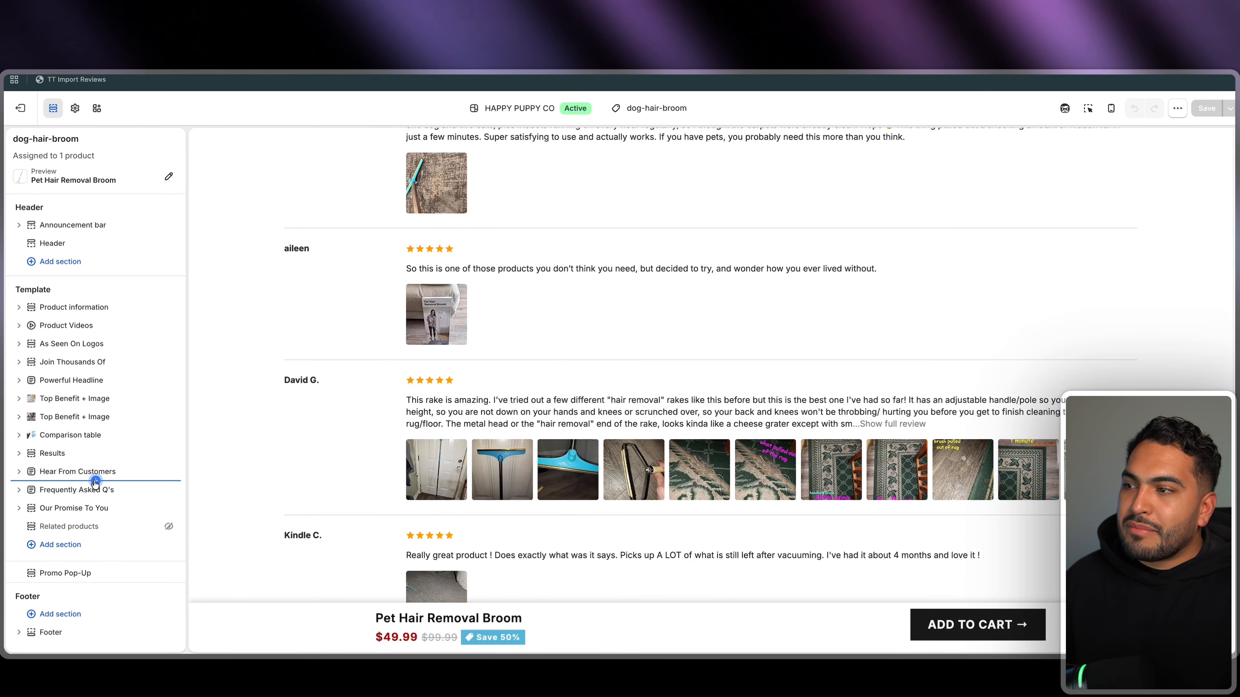
pyautogui.click(96, 482)
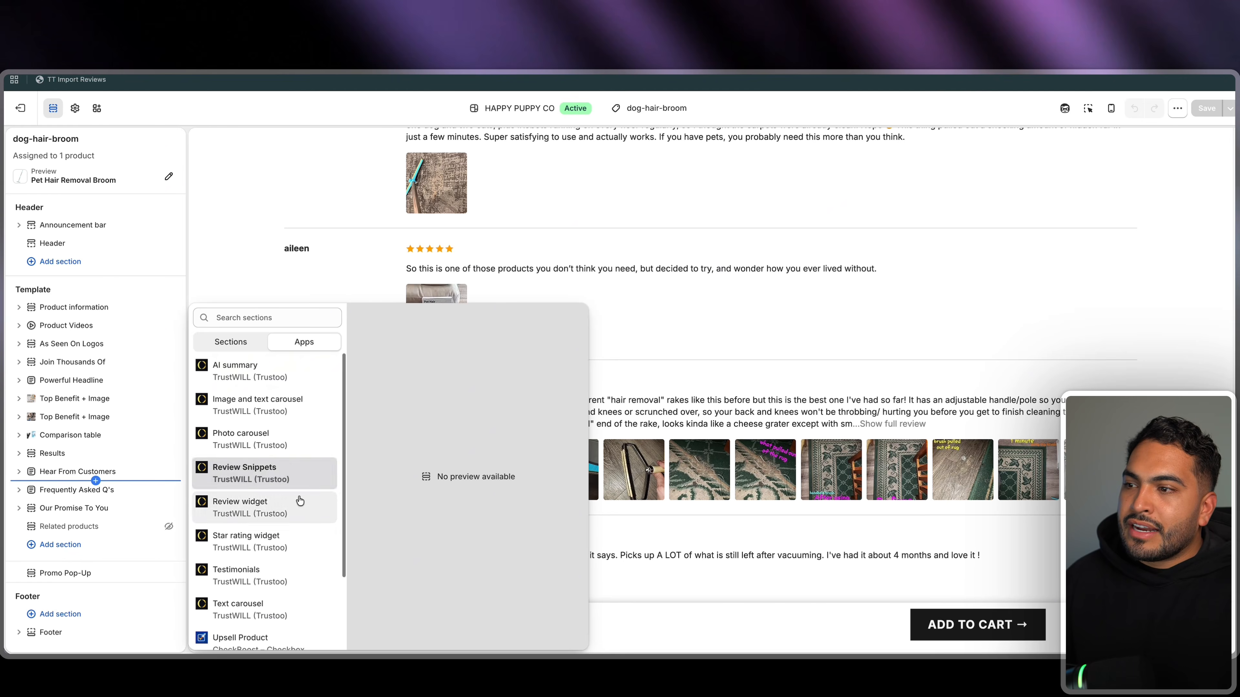
pyautogui.click(243, 507)
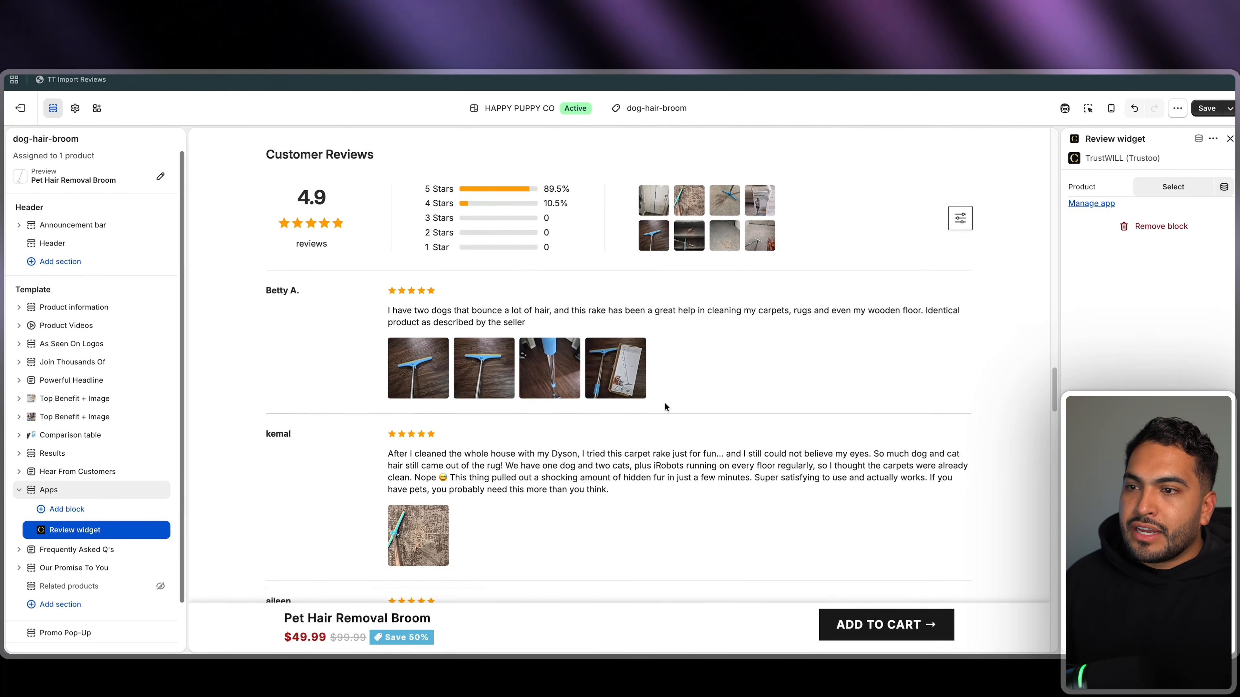
# Look through the imported reviews in the preview, save the dog-hair-broom template, and check the product page
pyautogui.scroll(-5, 663, 401)
pyautogui.scroll(-3, 598, 399)
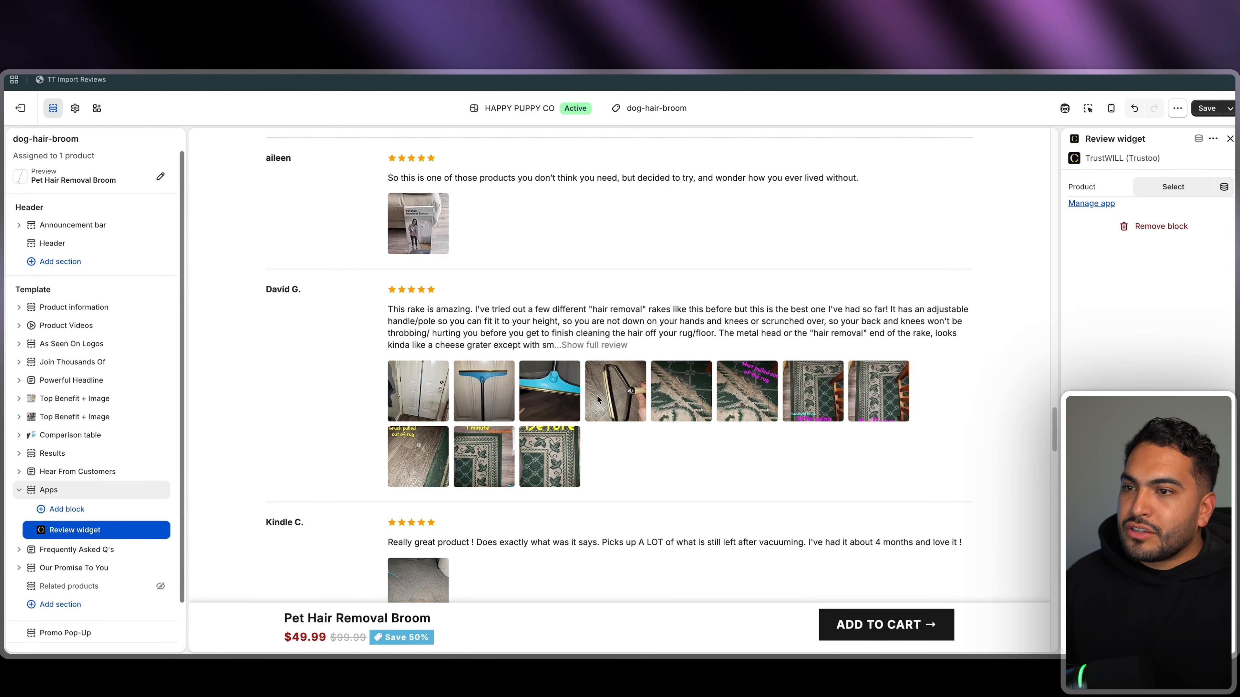
pyautogui.scroll(-5, 686, 396)
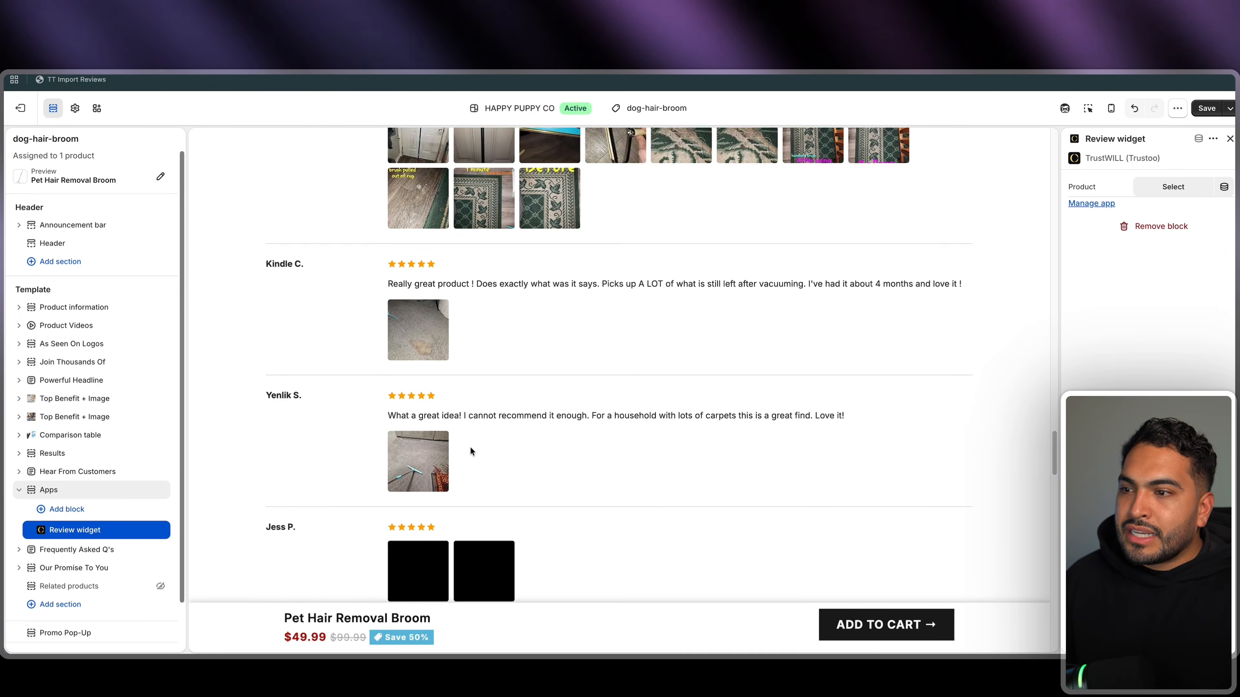
pyautogui.scroll(10, 892, 320)
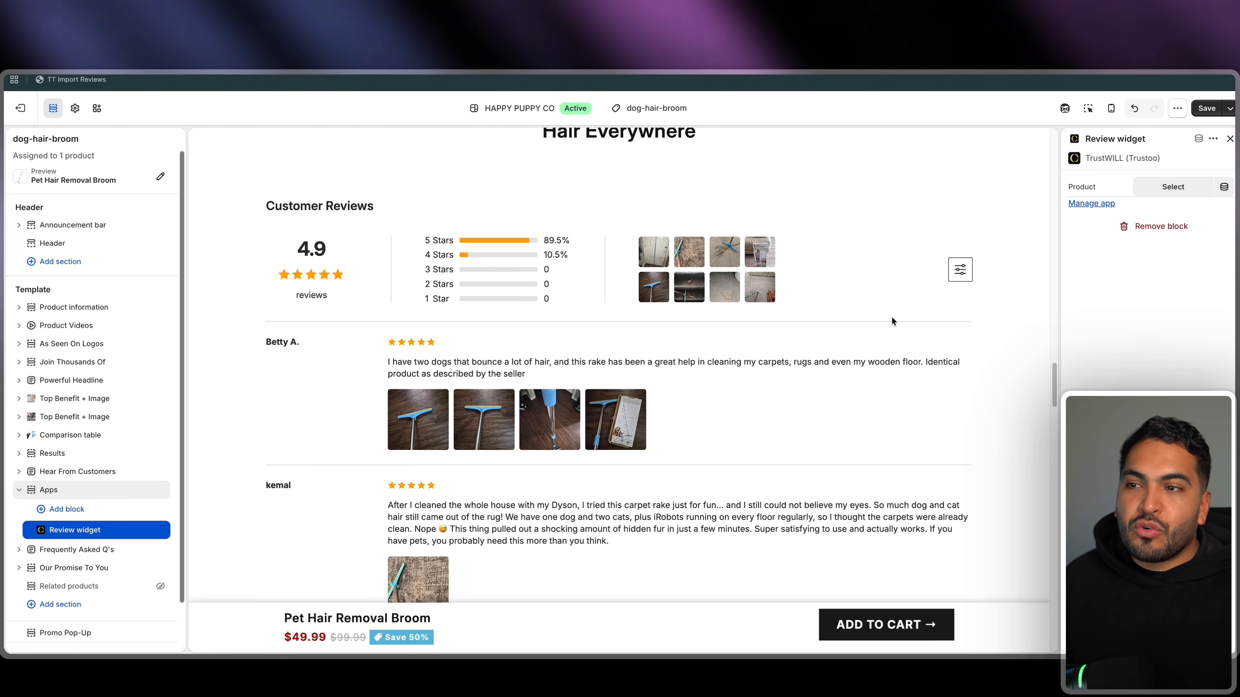
pyautogui.scroll(-10, 892, 318)
pyautogui.scroll(-6, 892, 321)
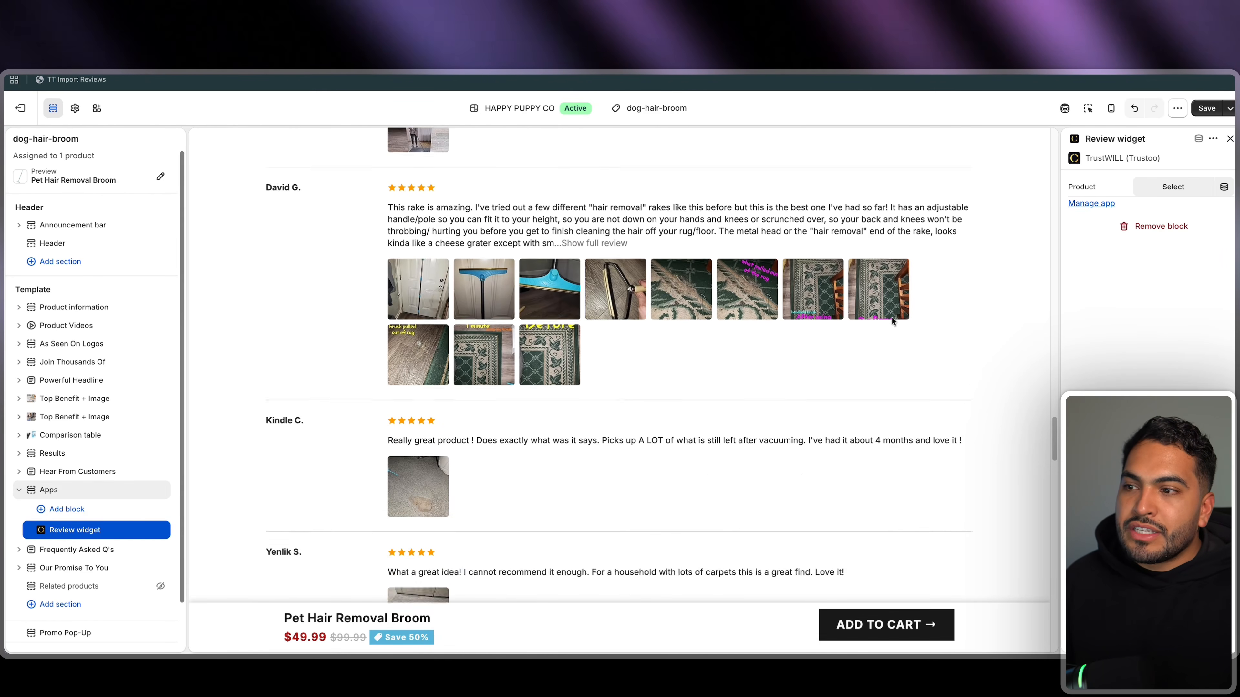
pyautogui.click(1207, 110)
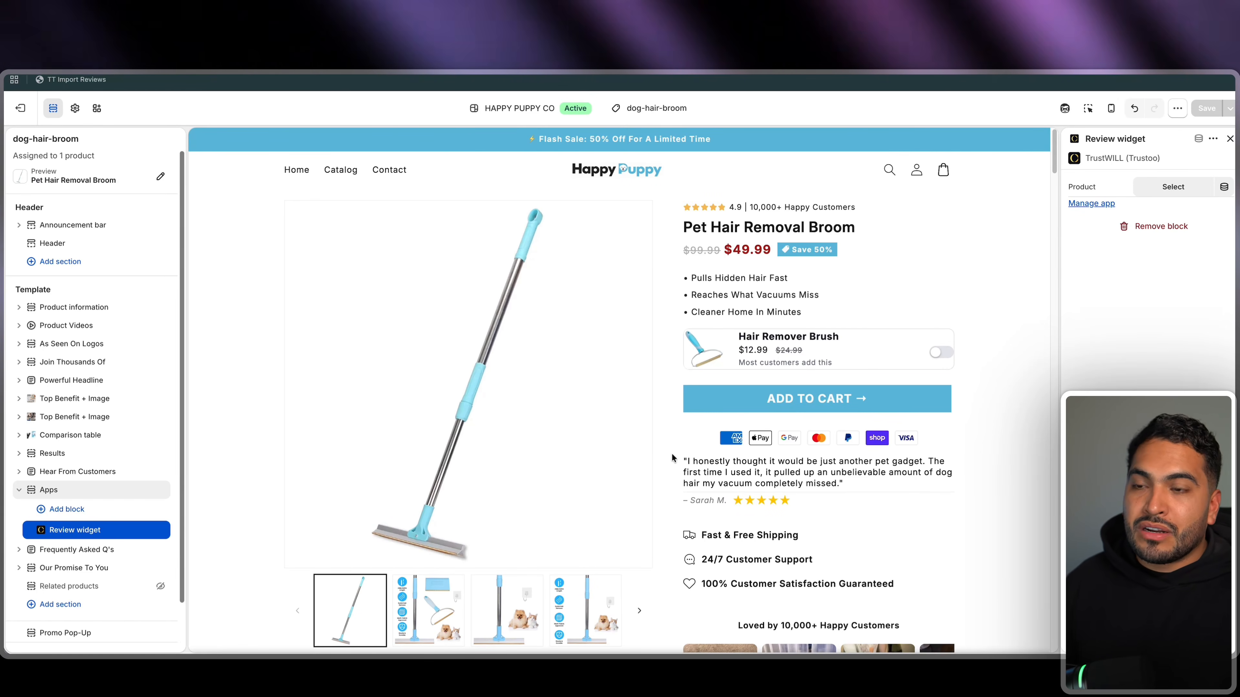
pyautogui.scroll(-8, 671, 453)
pyautogui.scroll(8, 671, 452)
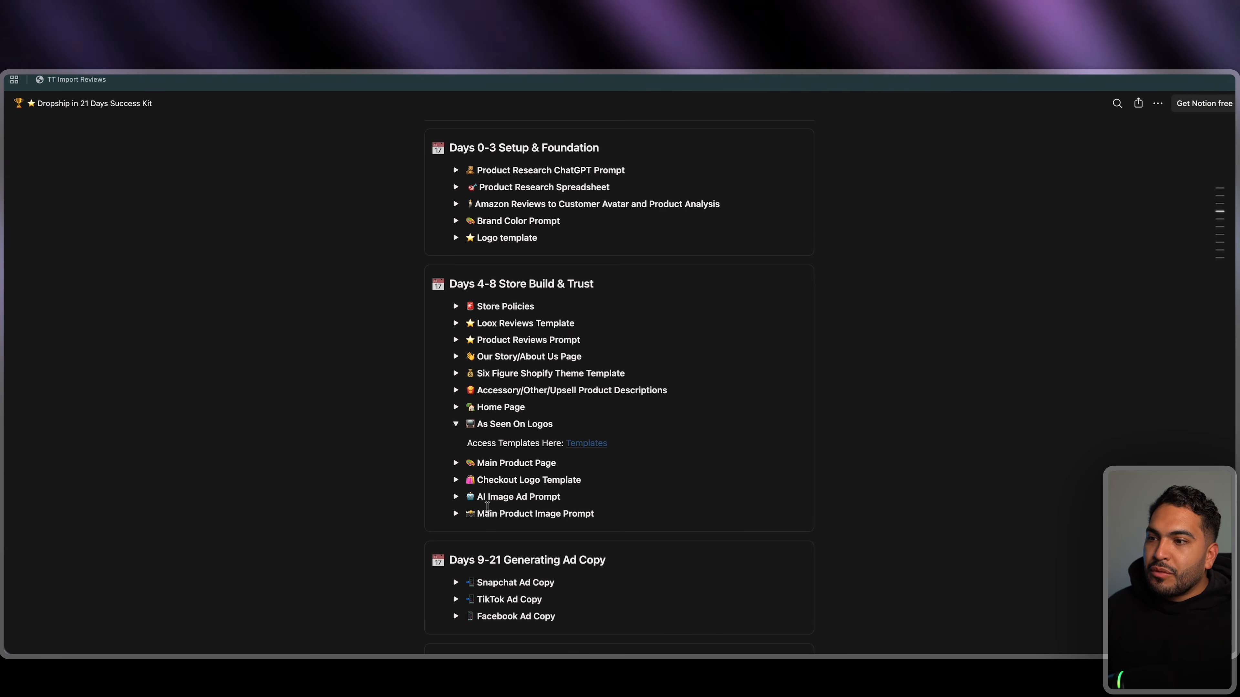
# Copy the Main Product Image Prompt from the Notion success kit and paste it into a new ChatGPT chat
pyautogui.click(454, 514)
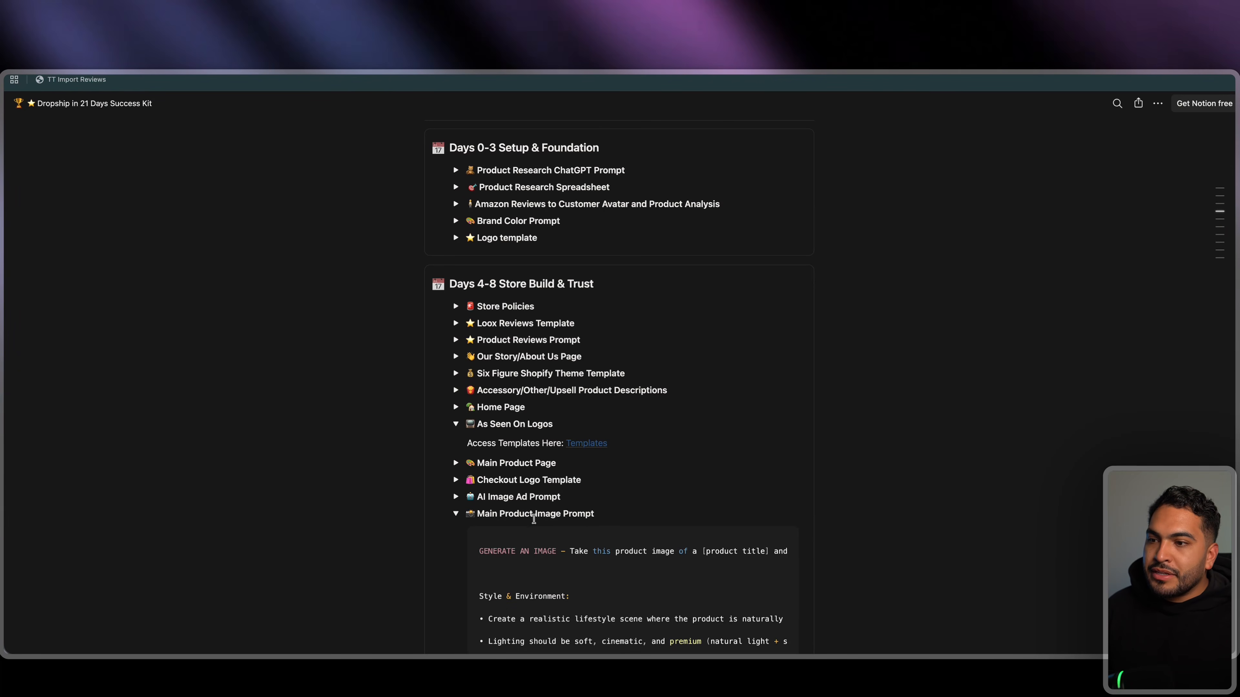
pyautogui.scroll(-2, 585, 520)
pyautogui.click(777, 493)
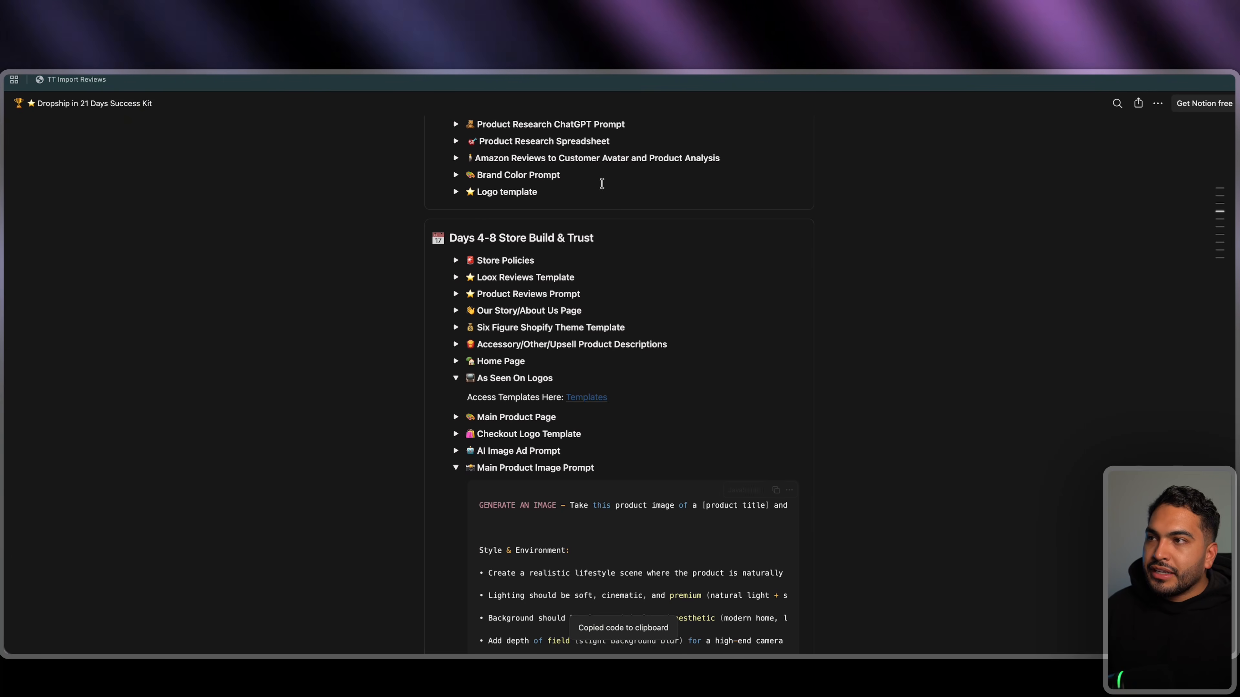
pyautogui.click(185, 73)
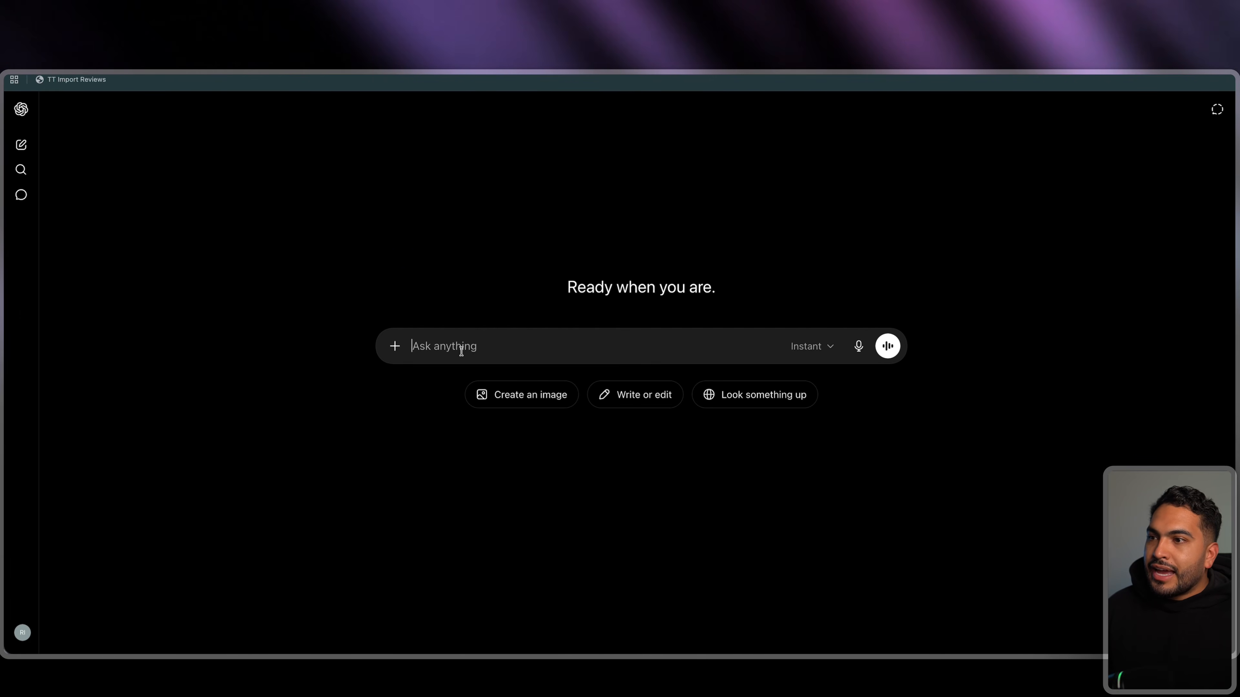
pyautogui.click(461, 349)
pyautogui.press('super+v')
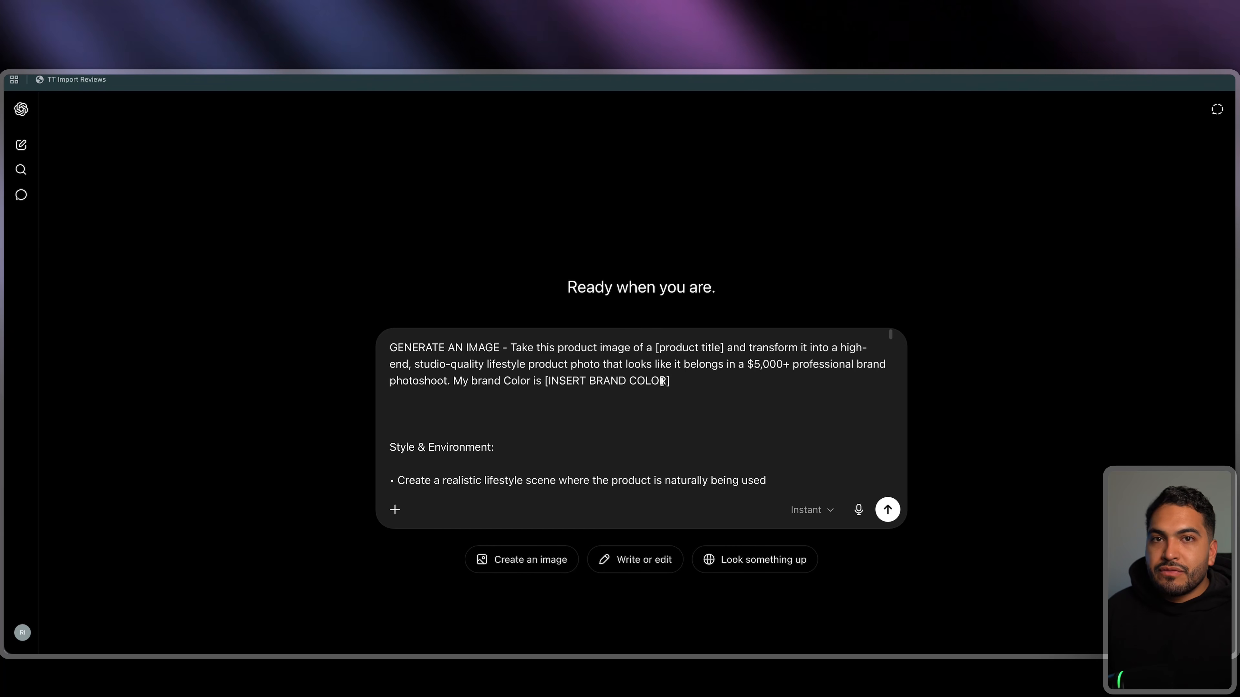
# Fill in the pasted image prompt with Dog Hair Broom as the product title and #64bddb as the brand color
pyautogui.moveTo(726, 347); pyautogui.dragTo(655, 348)
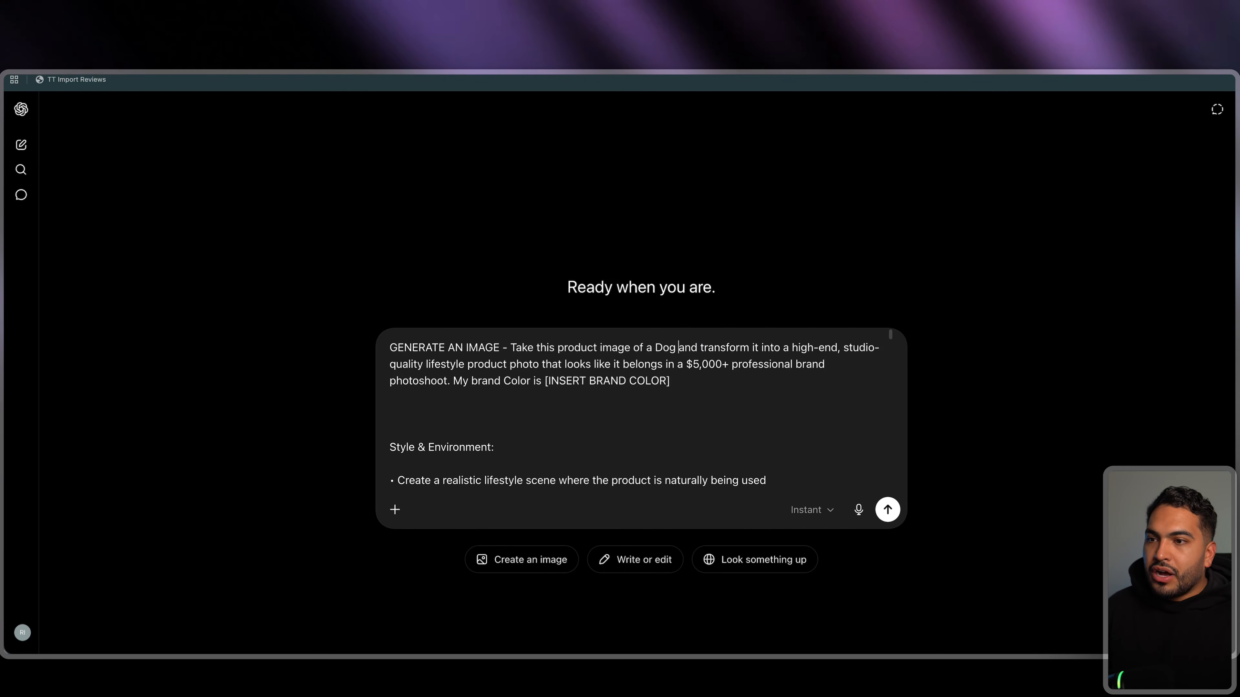
pyautogui.write('Broom')
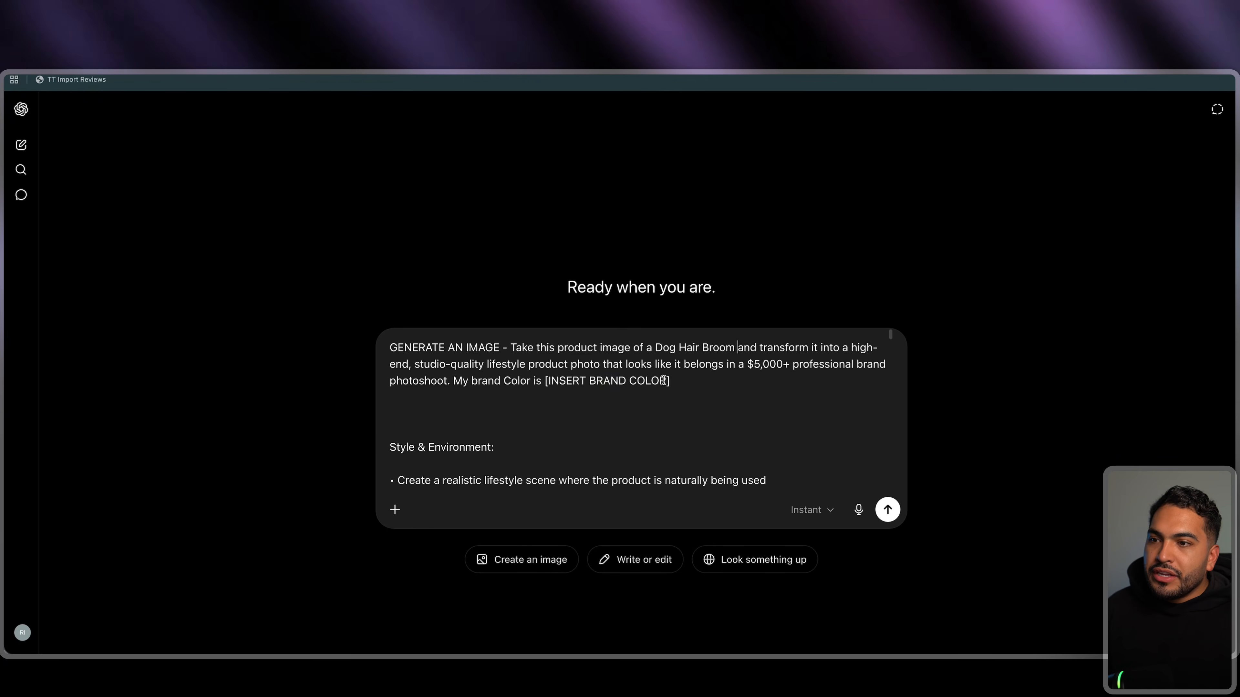
pyautogui.moveTo(670, 381); pyautogui.dragTo(547, 384)
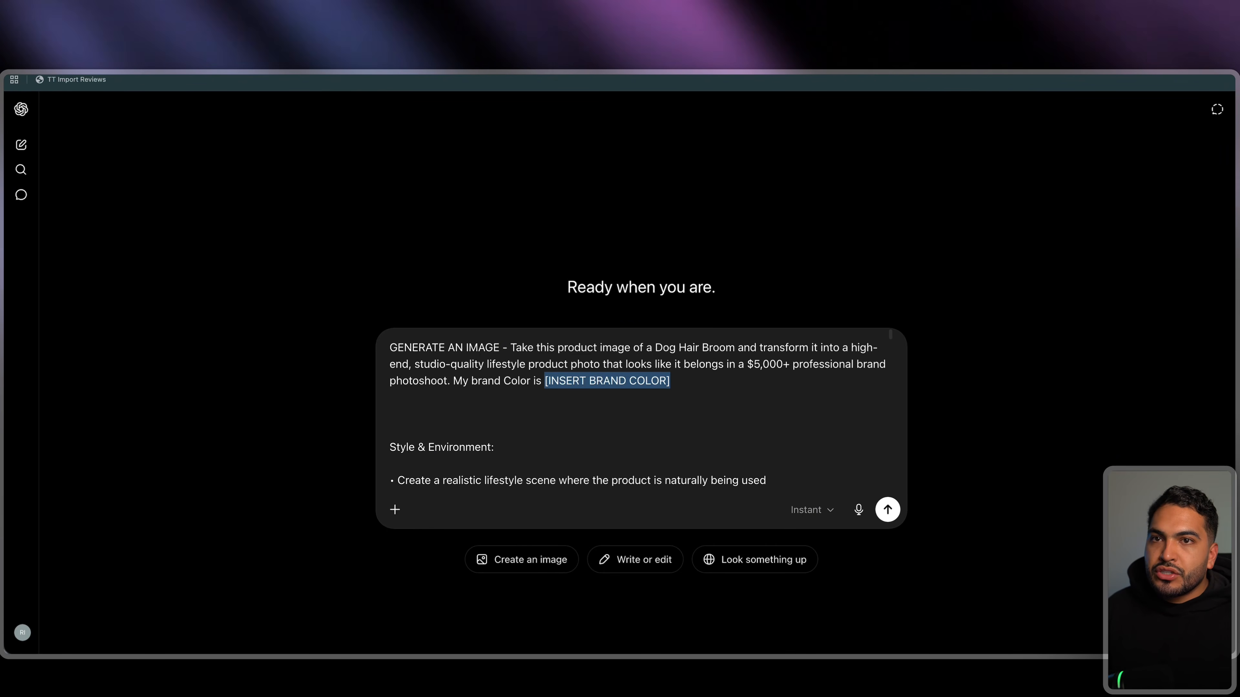
pyautogui.click(1107, 68)
pyautogui.click(1078, 81)
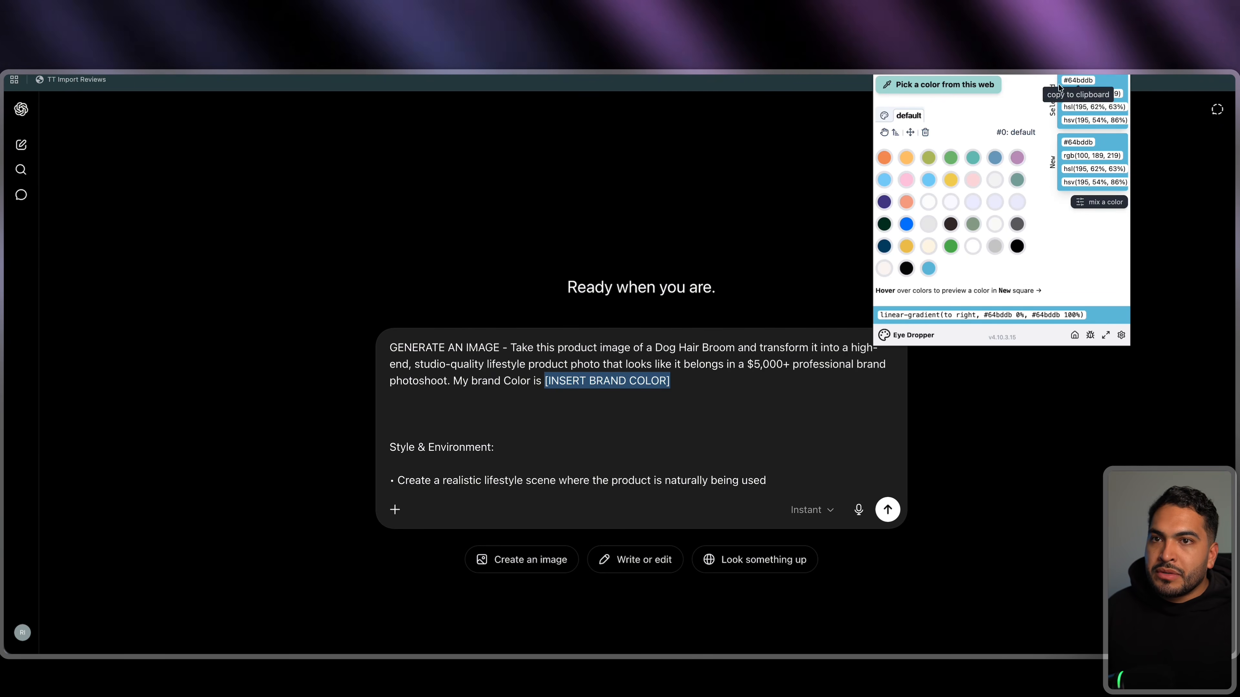
pyautogui.click(678, 384)
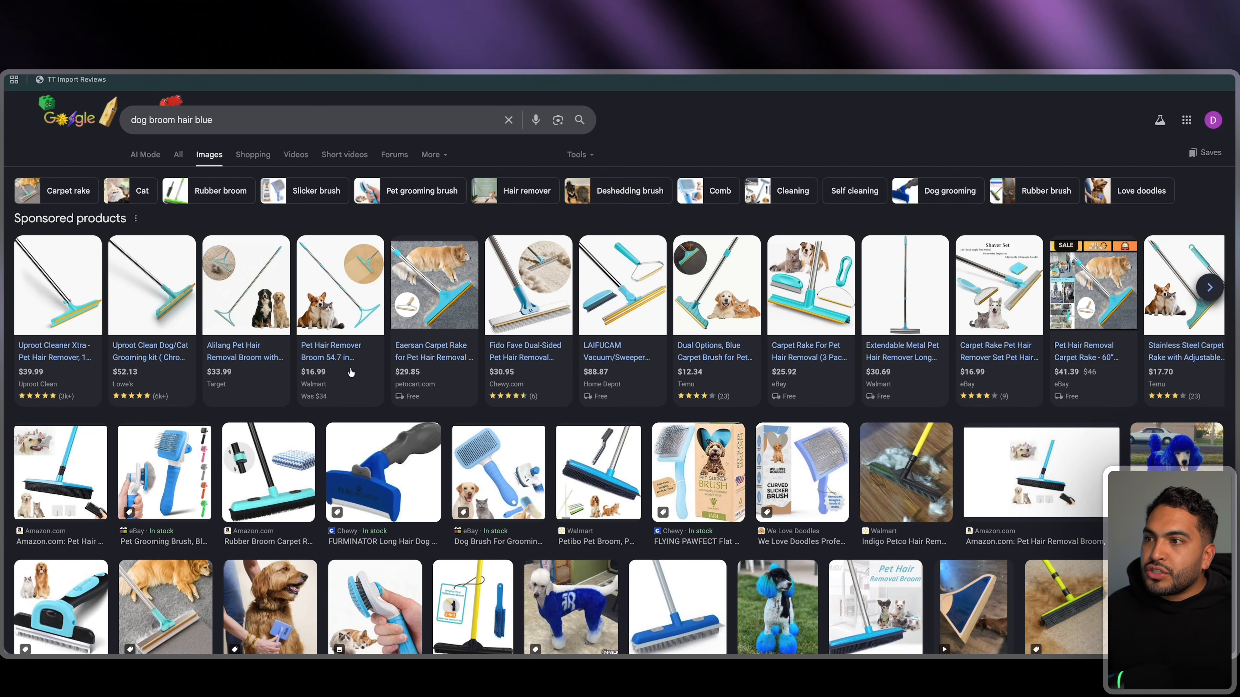
# Find eBay's "Easily Collect Dust & Hair" carpet rake image in the Google Images results and attach it to the ChatGPT prompt for generation
pyautogui.scroll(-3, 559, 420)
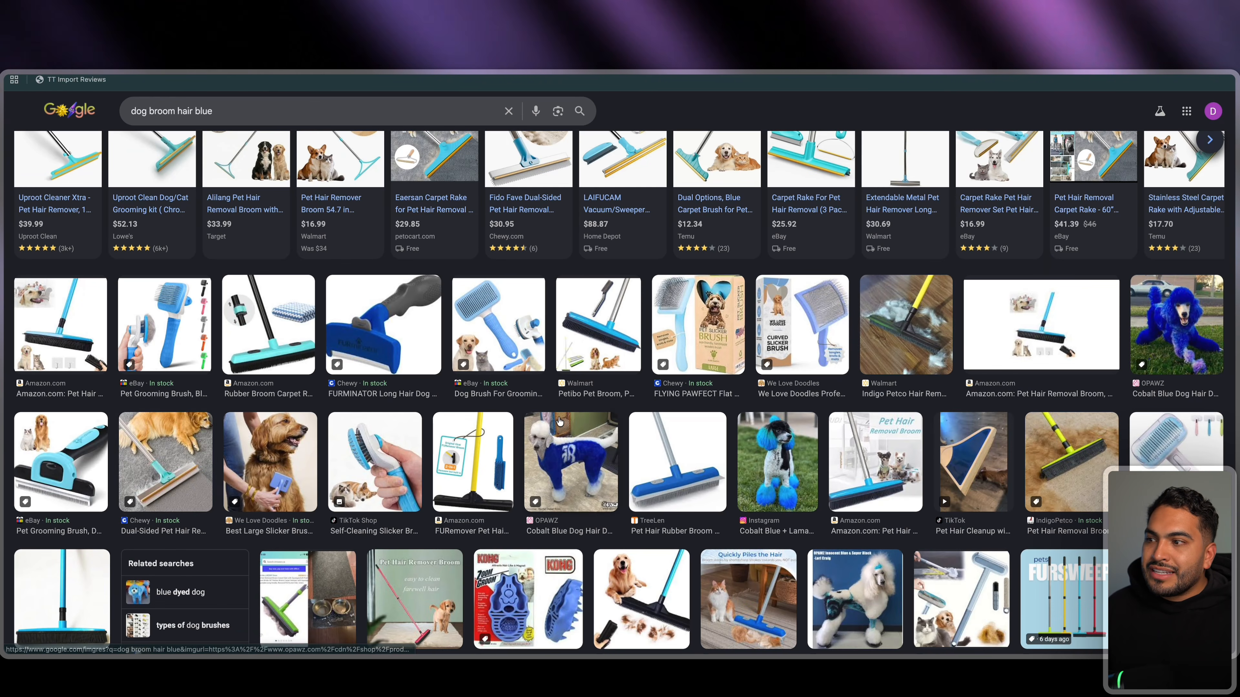
pyautogui.click(187, 448)
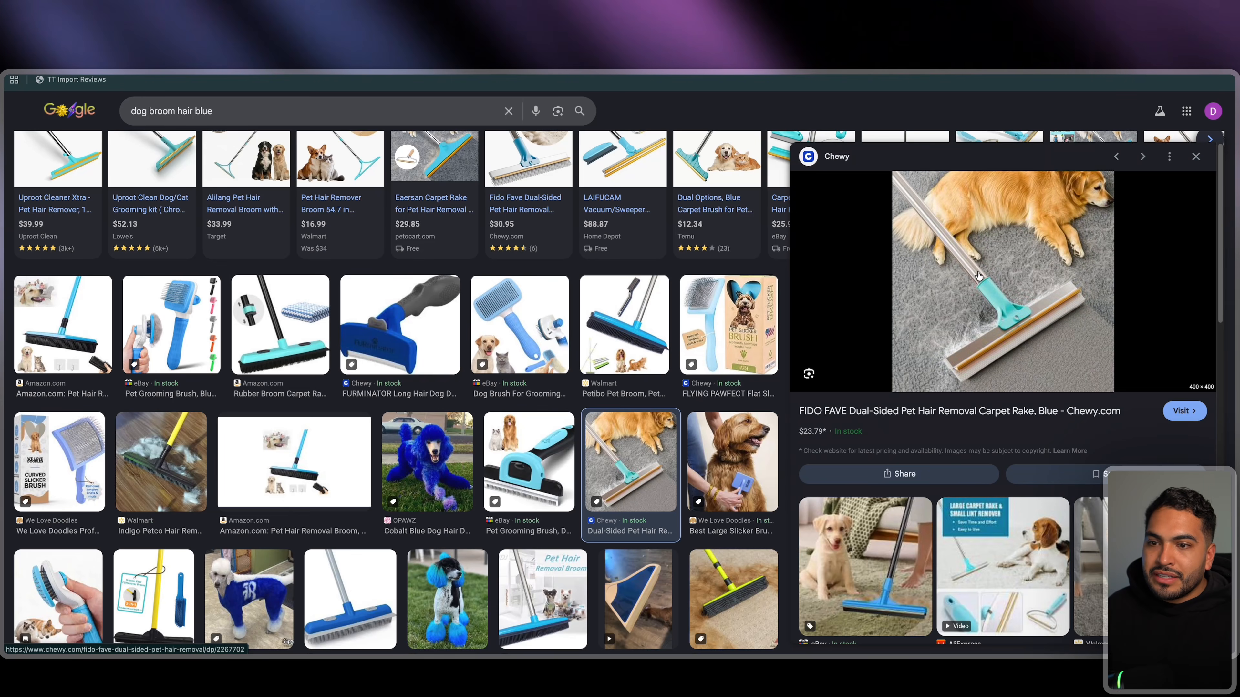
pyautogui.scroll(-8, 978, 276)
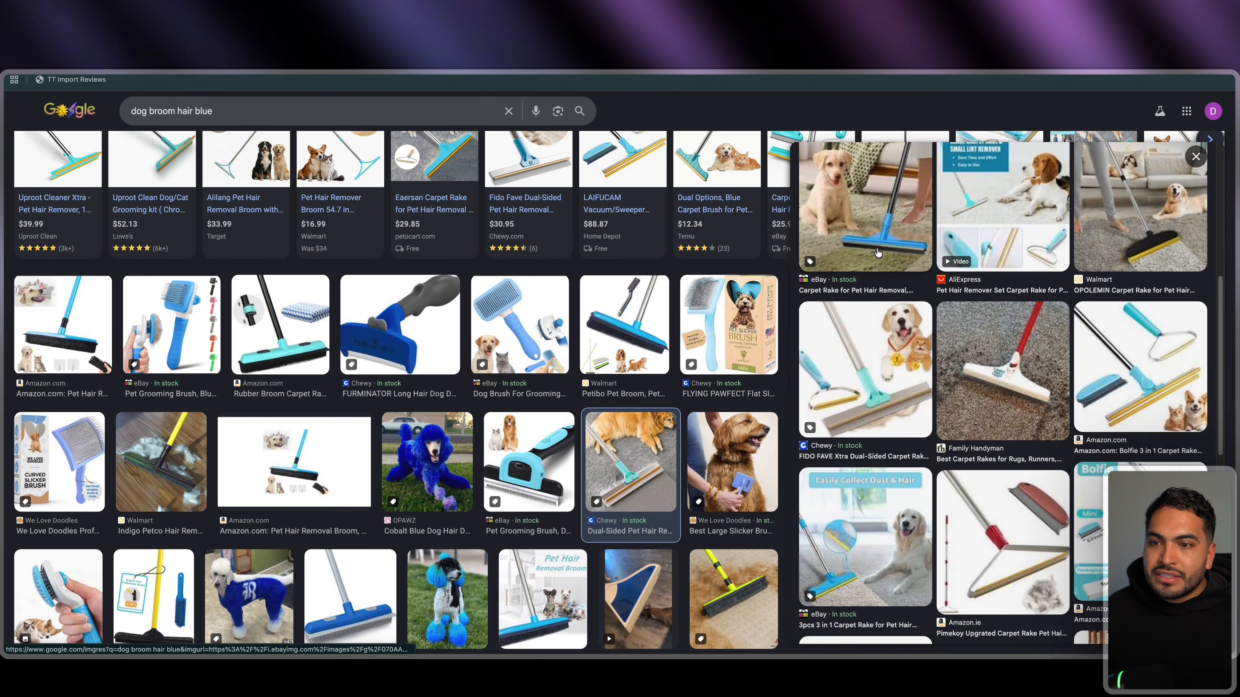
pyautogui.scroll(-5, 877, 252)
pyautogui.click(891, 258)
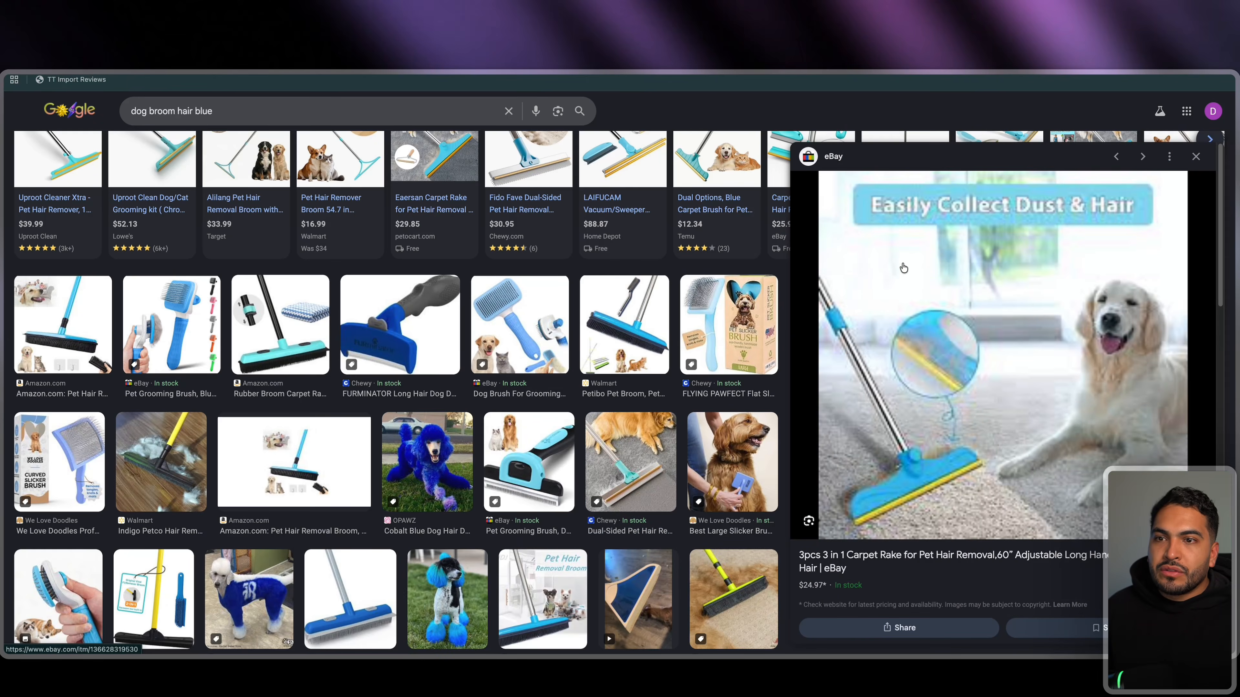
pyautogui.rightClick(1019, 363)
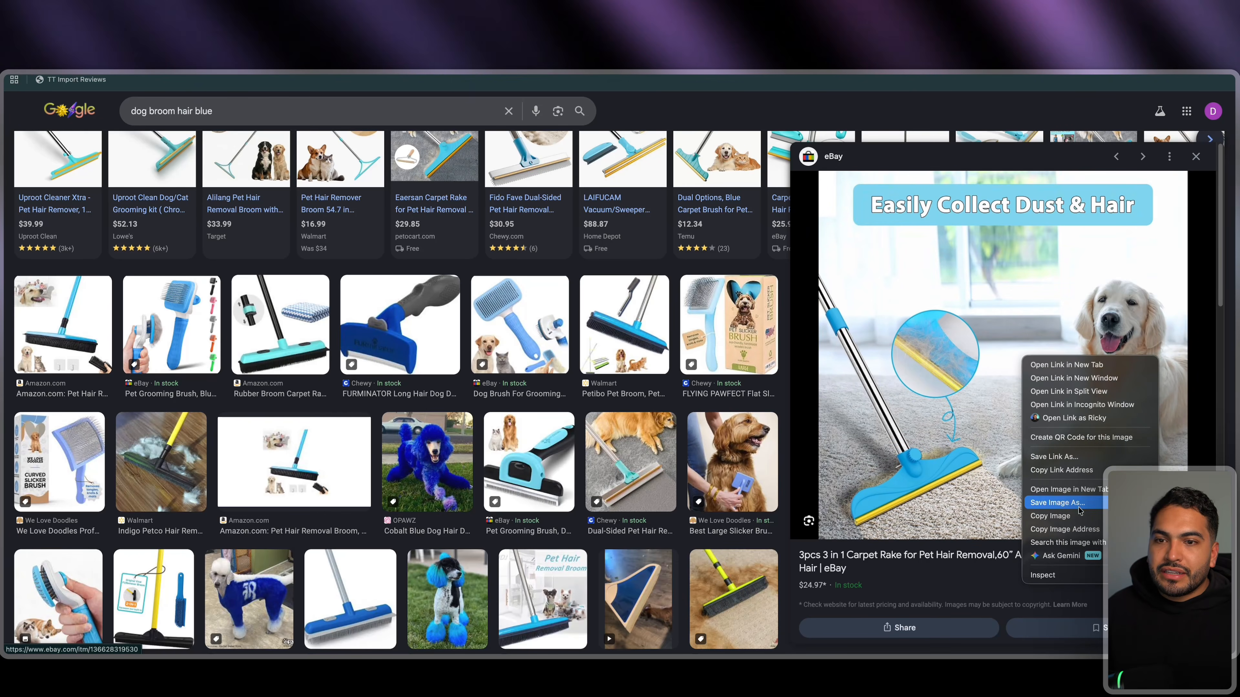
pyautogui.click(1056, 517)
pyautogui.hotkey('ctrl', 'Tab')
pyautogui.press('super+v')
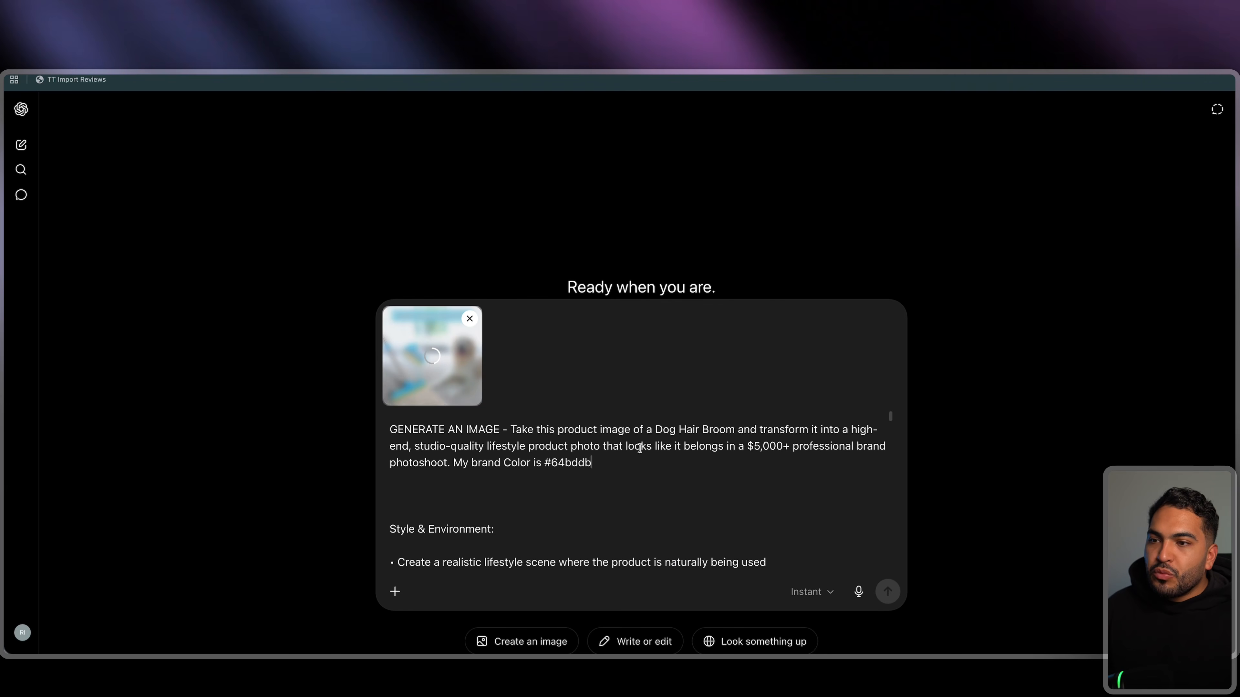
pyautogui.moveTo(654, 431); pyautogui.dragTo(725, 430)
pyautogui.moveTo(591, 463); pyautogui.dragTo(532, 464)
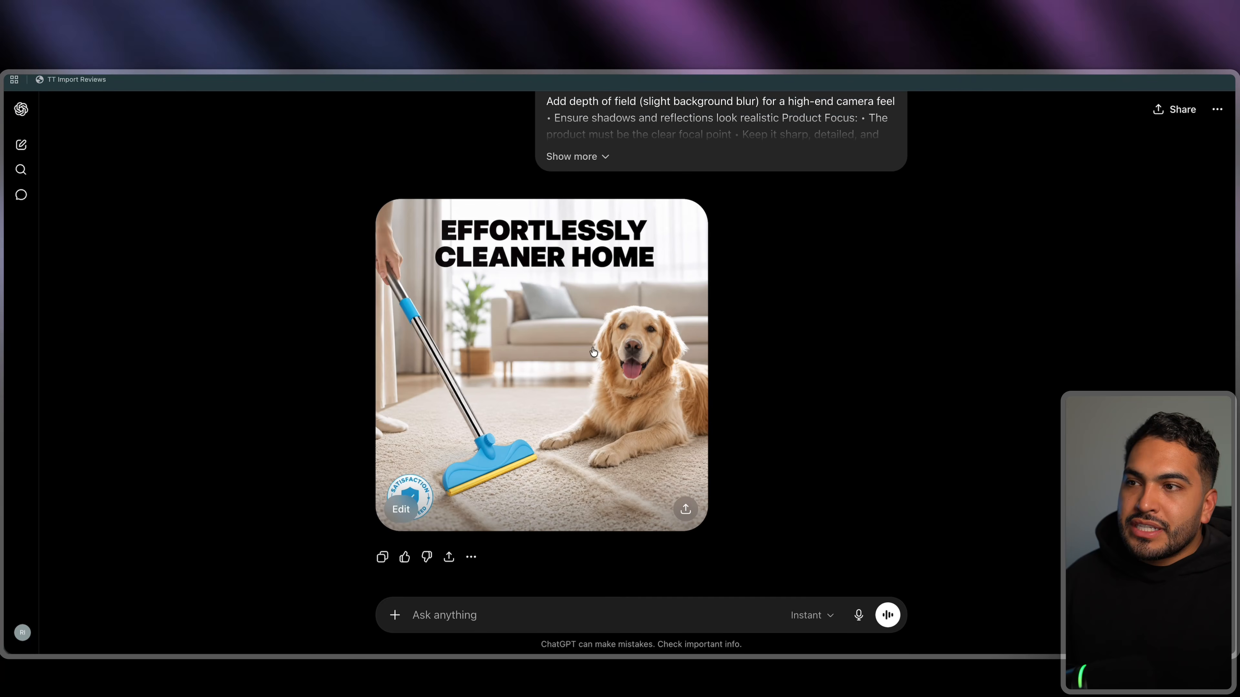
# Compare the generated "Effortlessly Cleaner Home" image with its source photo and inspect its trust badge in the enlarged view
pyautogui.scroll(8, 607, 360)
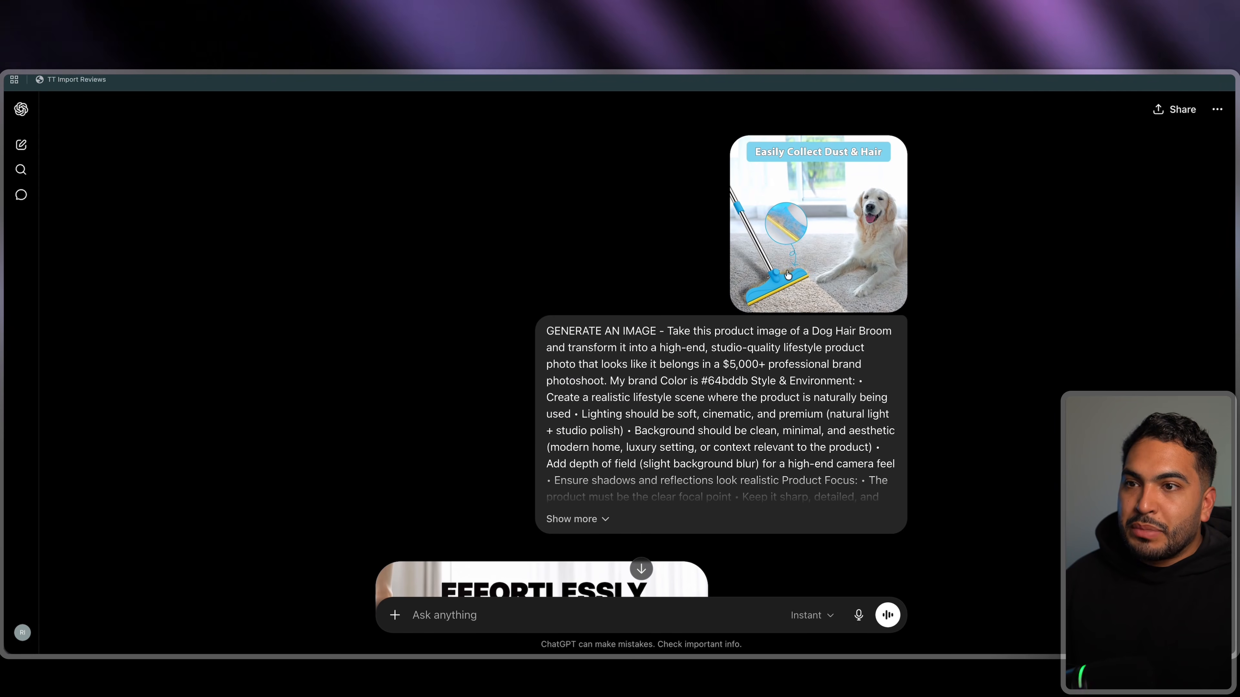
pyautogui.scroll(-8, 531, 348)
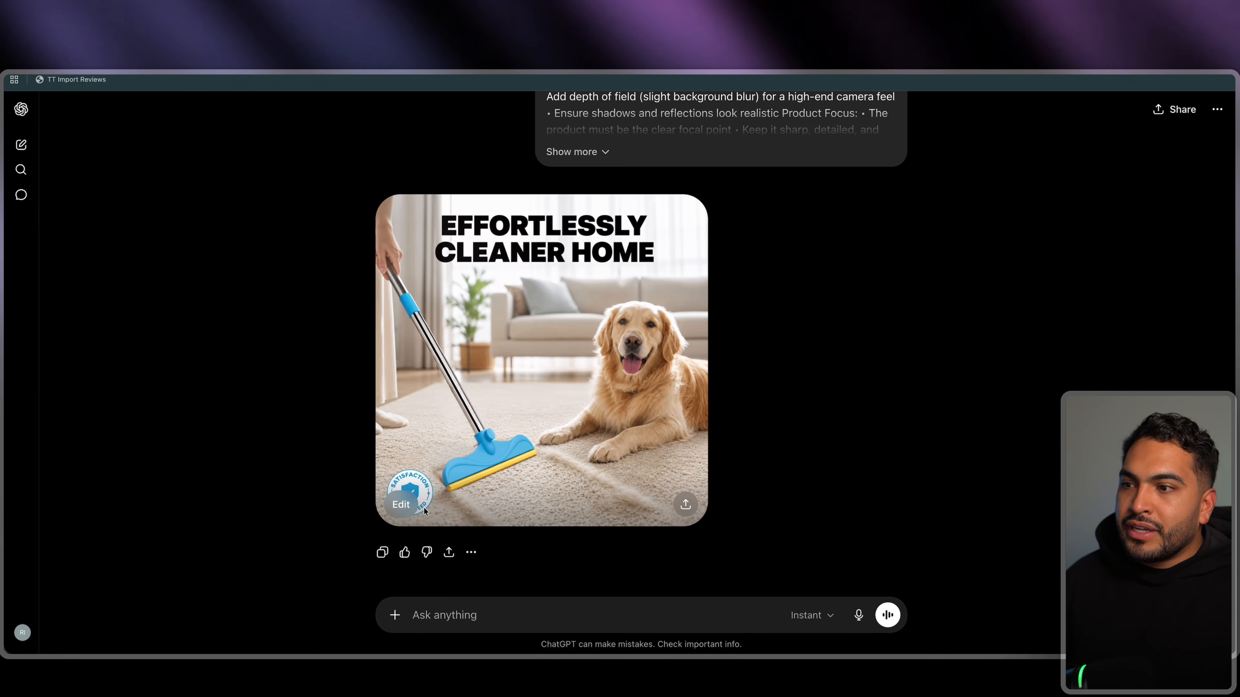
pyautogui.click(379, 457)
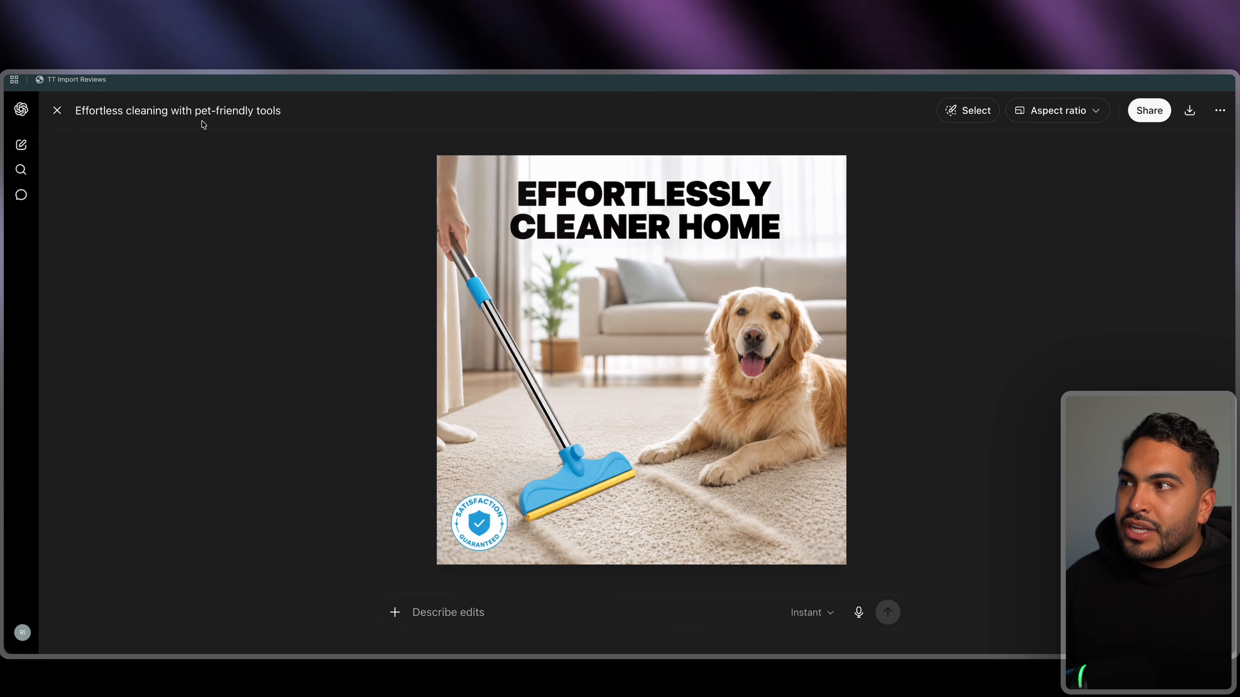
pyautogui.click(56, 112)
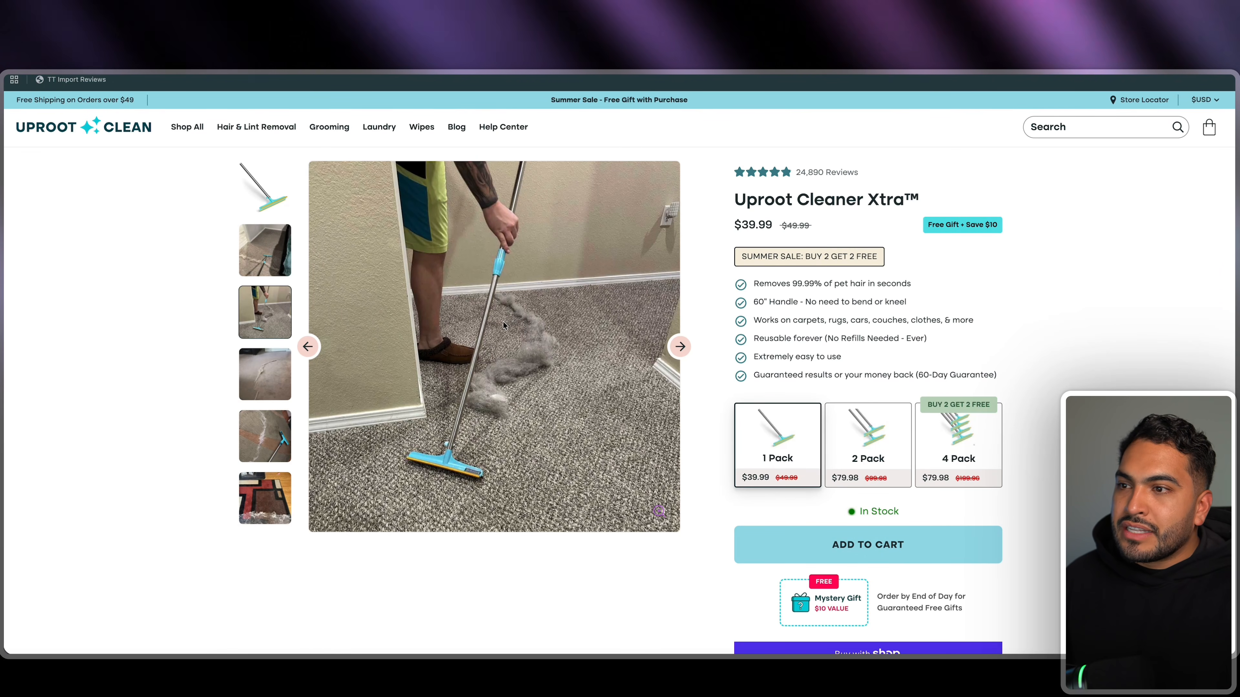
# Submit the Uproot Cleaner Xtra carpet photo with the image prompt, using dog broom as product title and #64bddb as brand color
pyautogui.rightClick(504, 325)
pyautogui.click(541, 352)
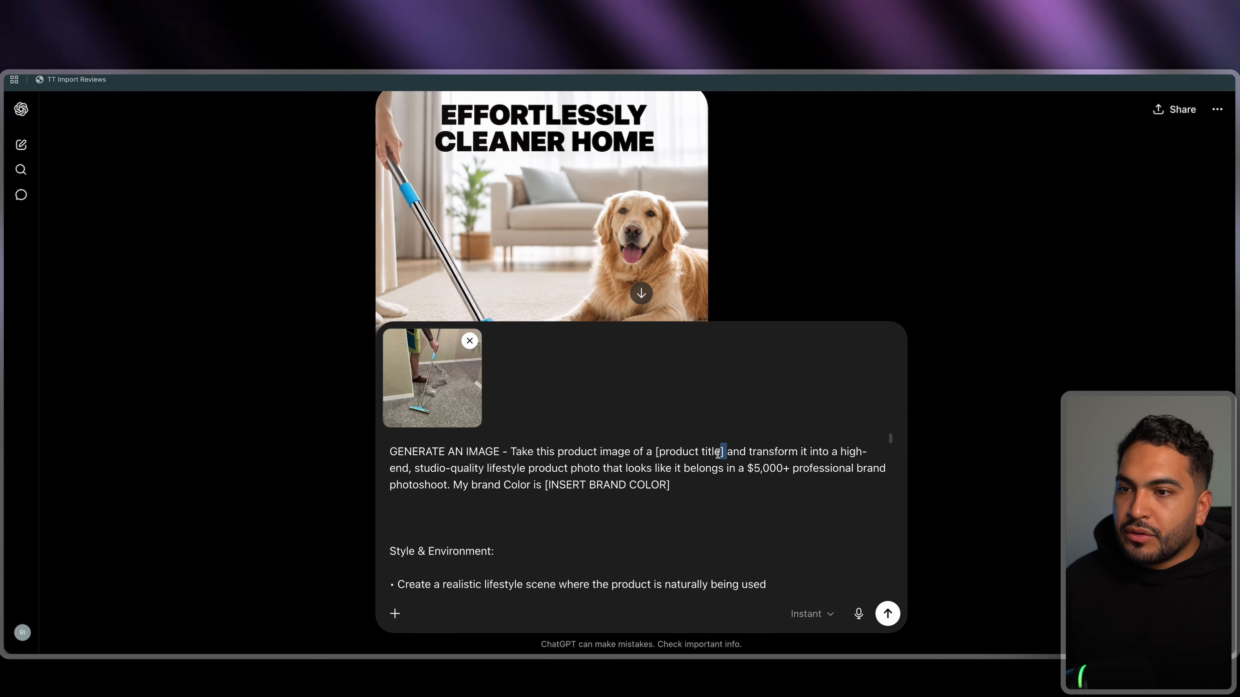
pyautogui.moveTo(718, 453); pyautogui.dragTo(655, 453)
pyautogui.write('dog broom')
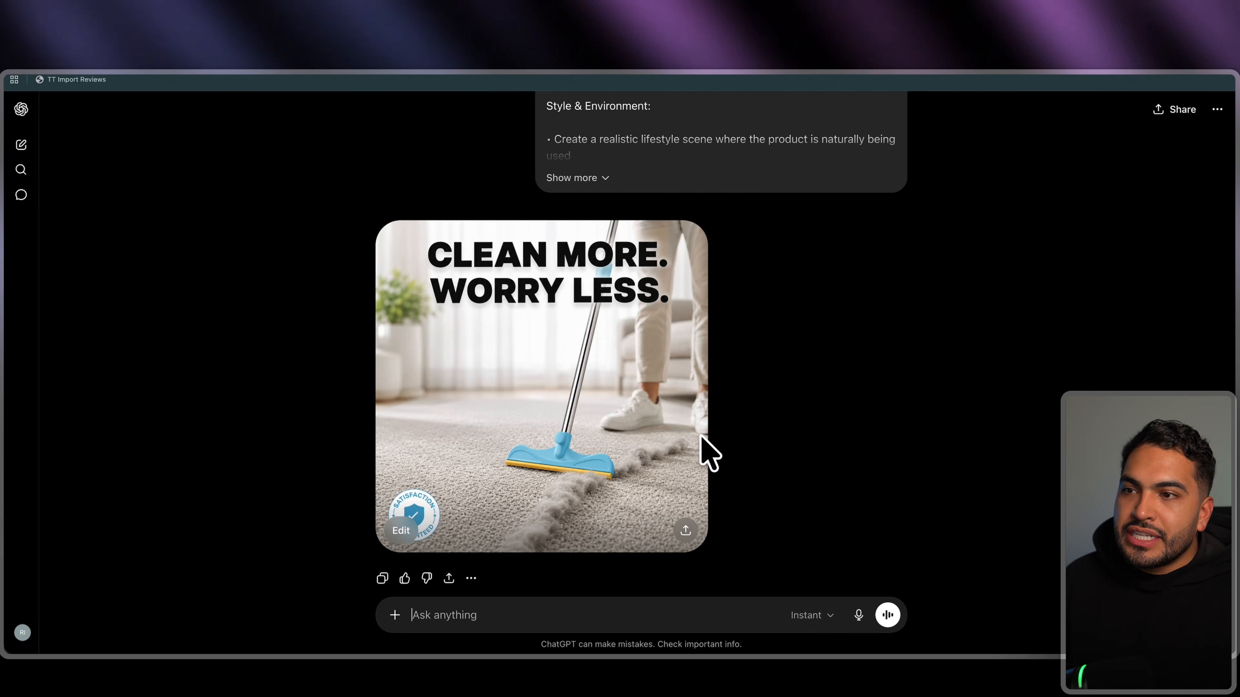
# Compare the "Clean More. Worry Less." image with its source photo and read through the full prompt behind it
pyautogui.scroll(15, 700, 438)
pyautogui.scroll(-5, 778, 423)
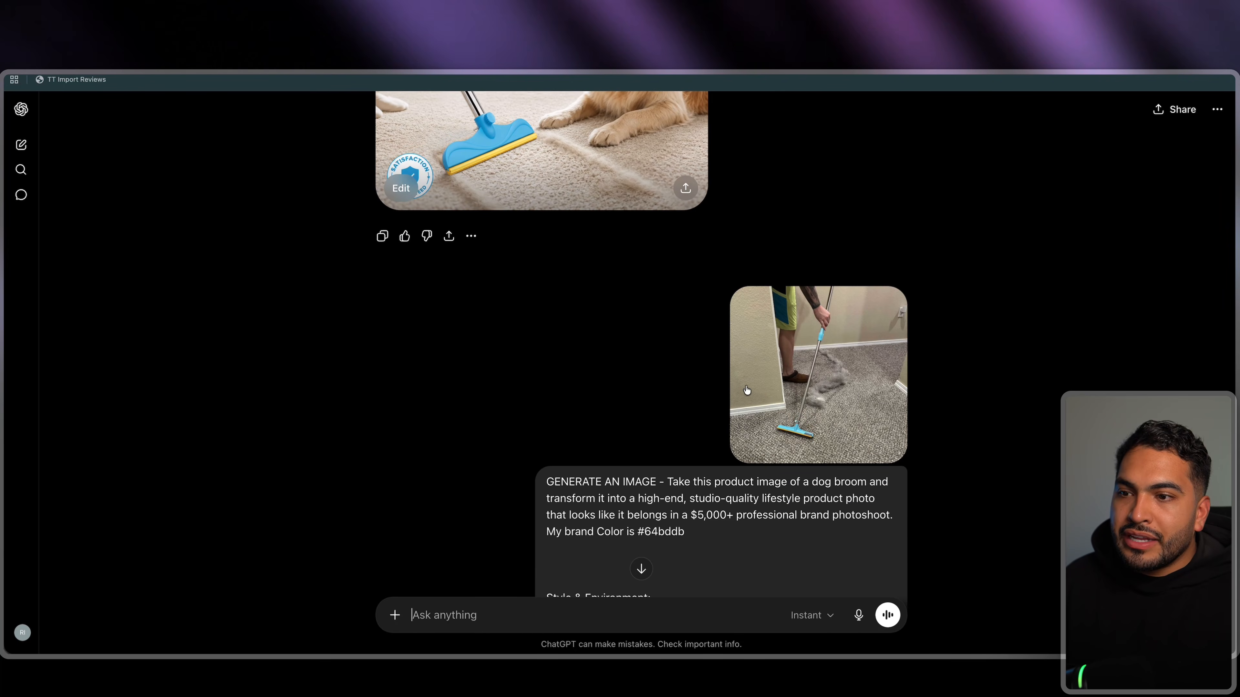
pyautogui.scroll(-2, 746, 390)
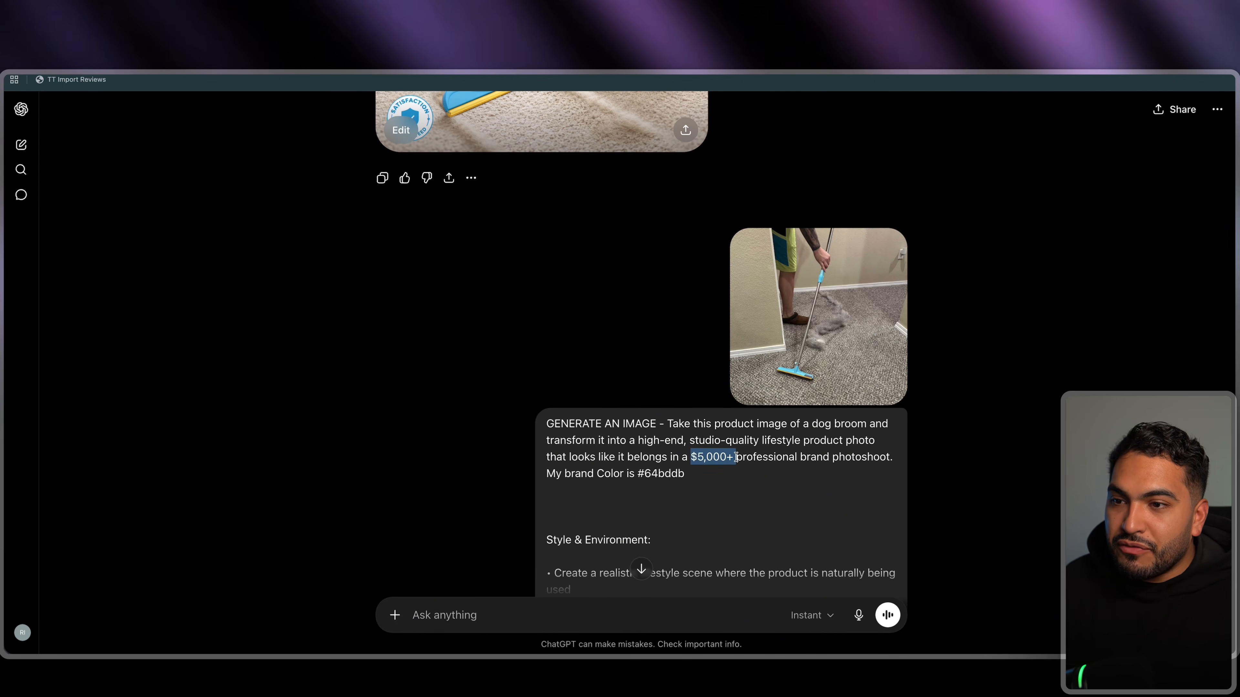
pyautogui.moveTo(735, 457); pyautogui.dragTo(799, 457)
pyautogui.scroll(-5, 712, 460)
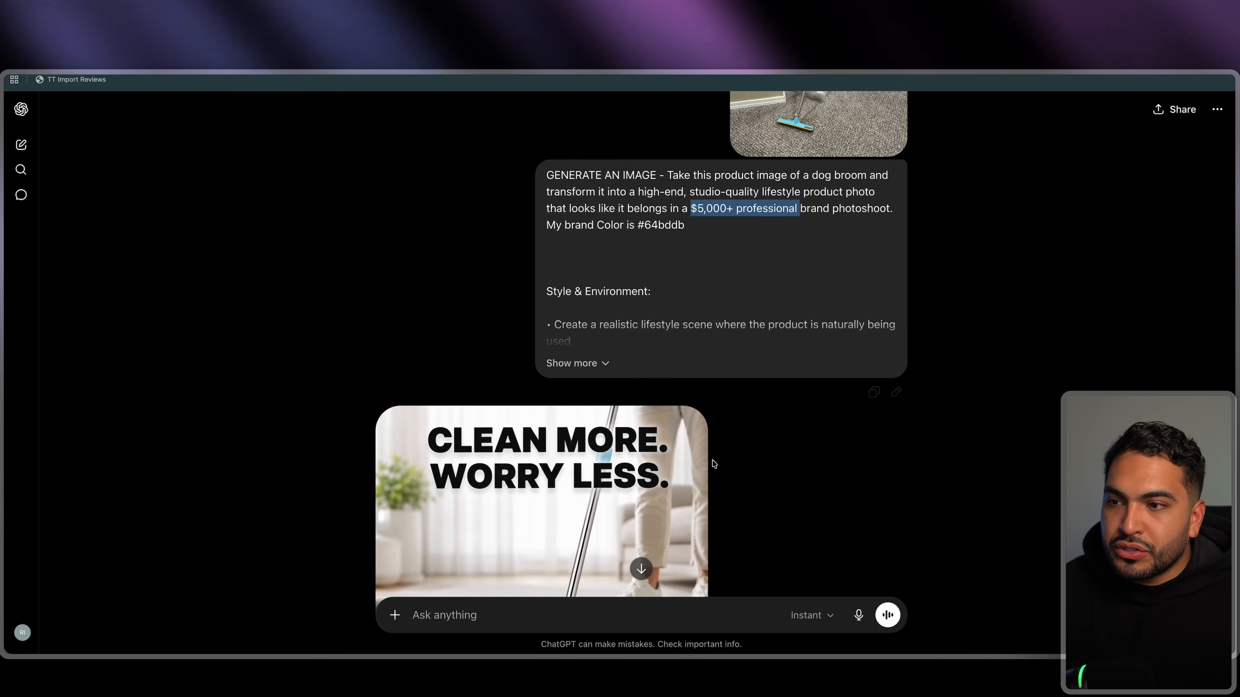
pyautogui.click(577, 363)
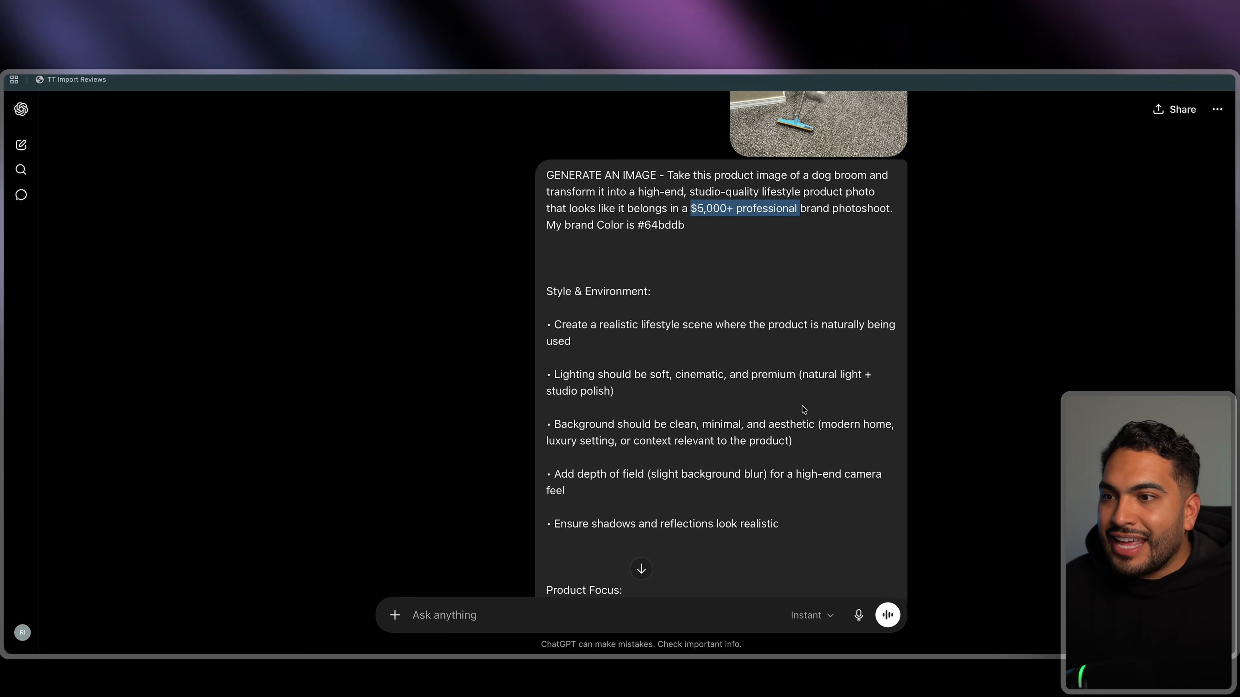
pyautogui.scroll(-20, 802, 406)
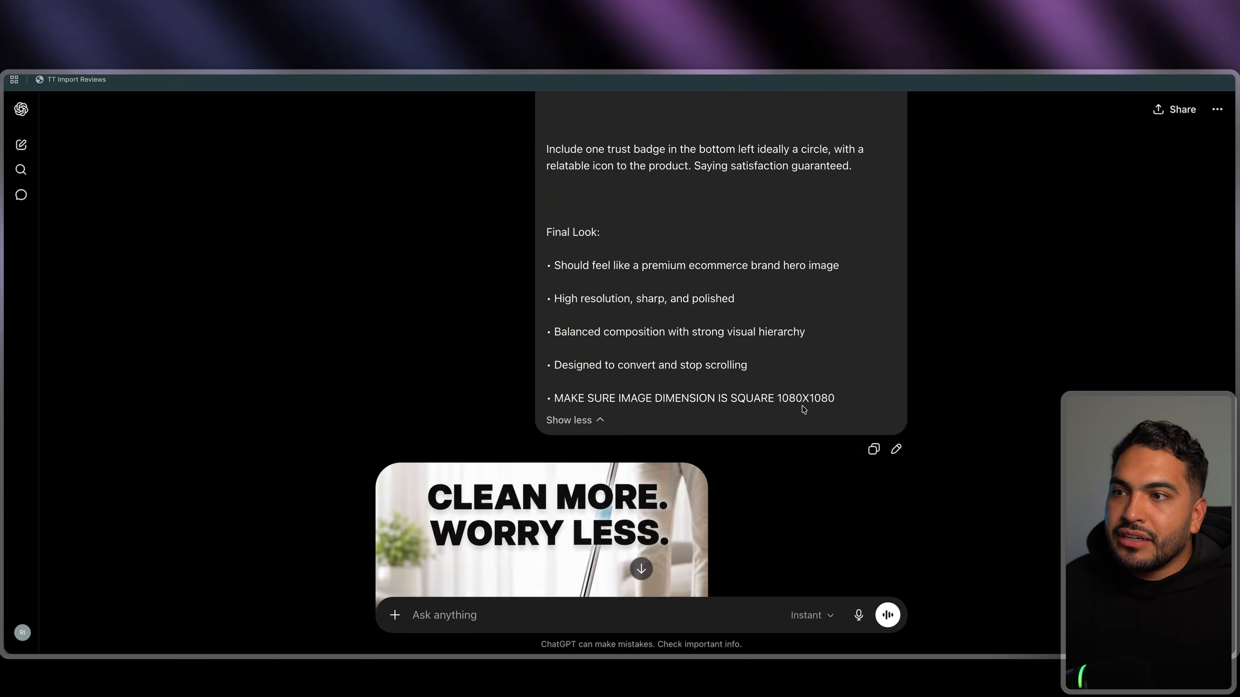
pyautogui.scroll(-6, 802, 406)
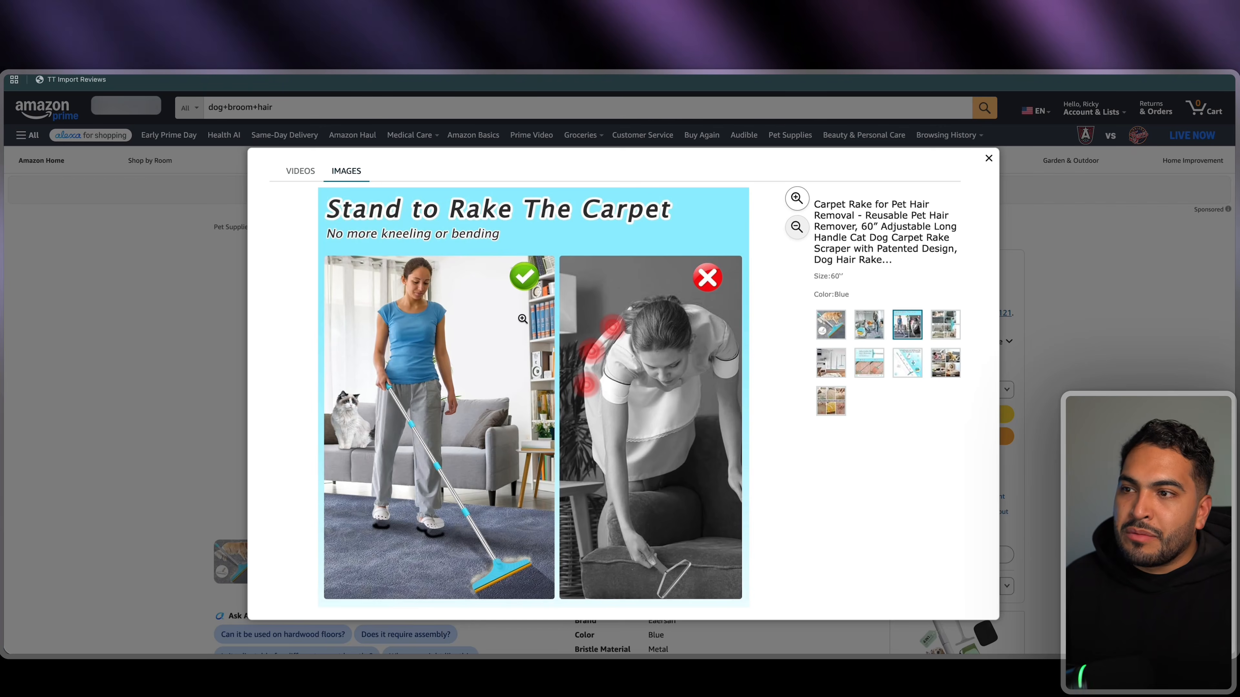
# Send Amazon's "Stand to Rake The Carpet" image to ChatGPT with the request "in the same style, transform this image. no satisfaction guarantee badge"
pyautogui.rightClick(526, 318)
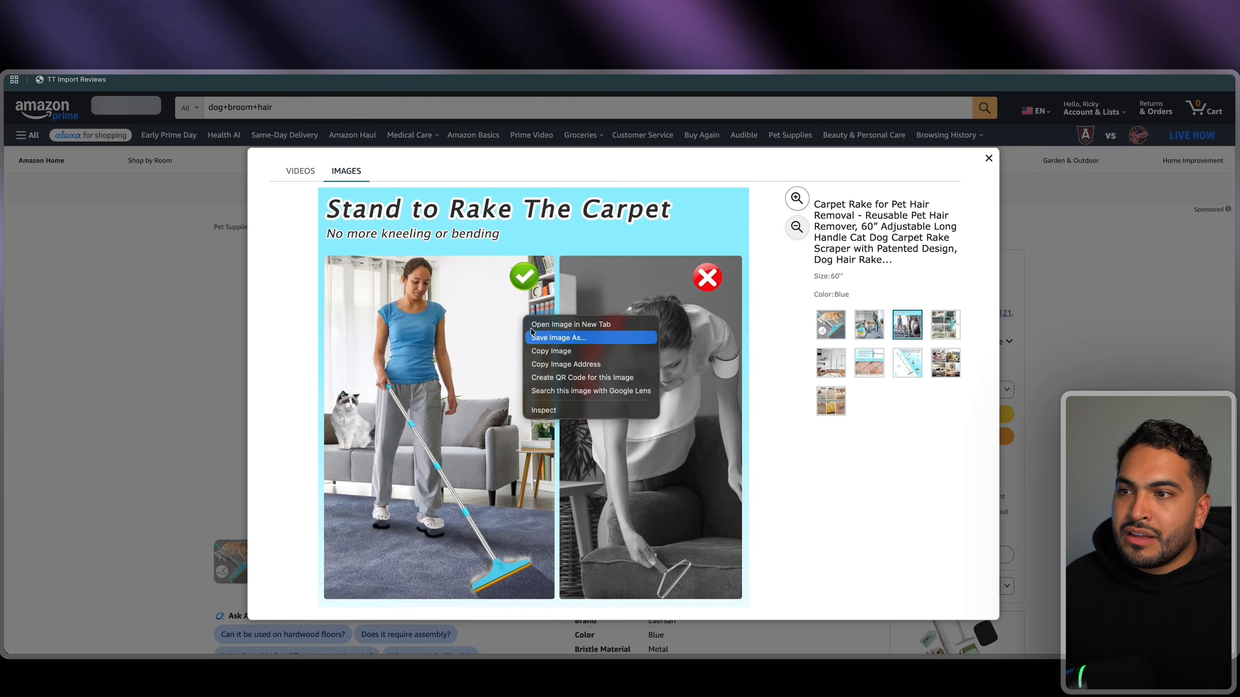
pyautogui.click(571, 352)
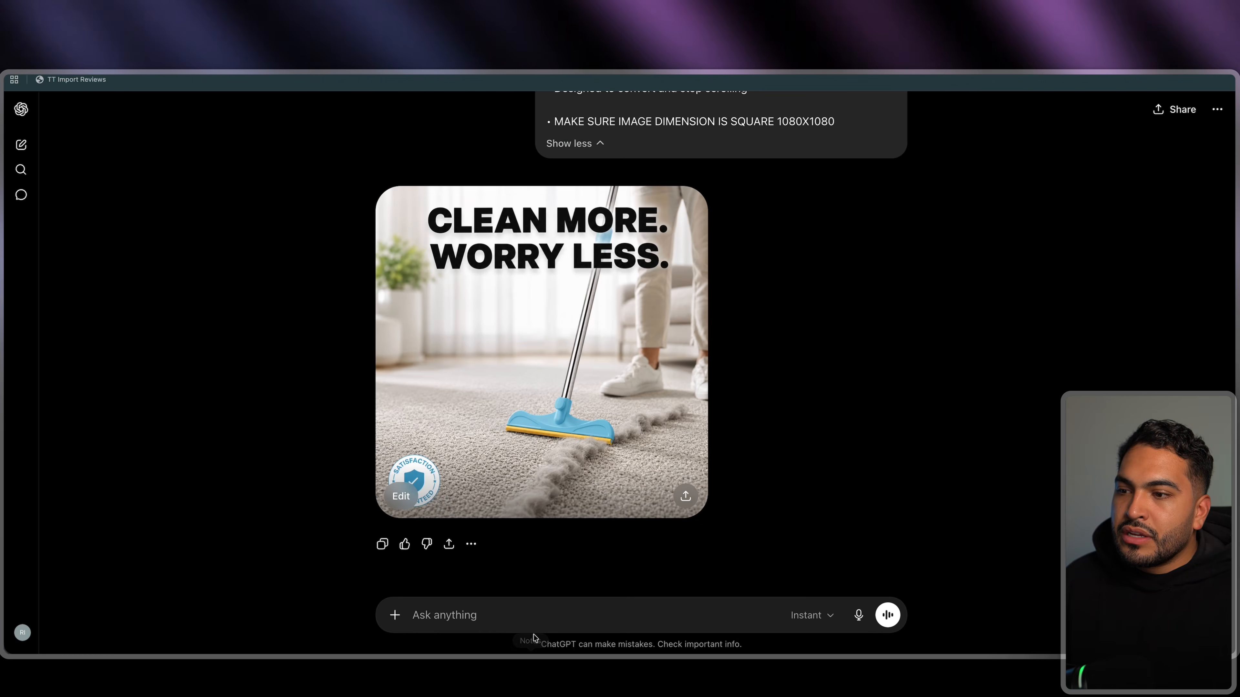
pyautogui.write('in the same style,')
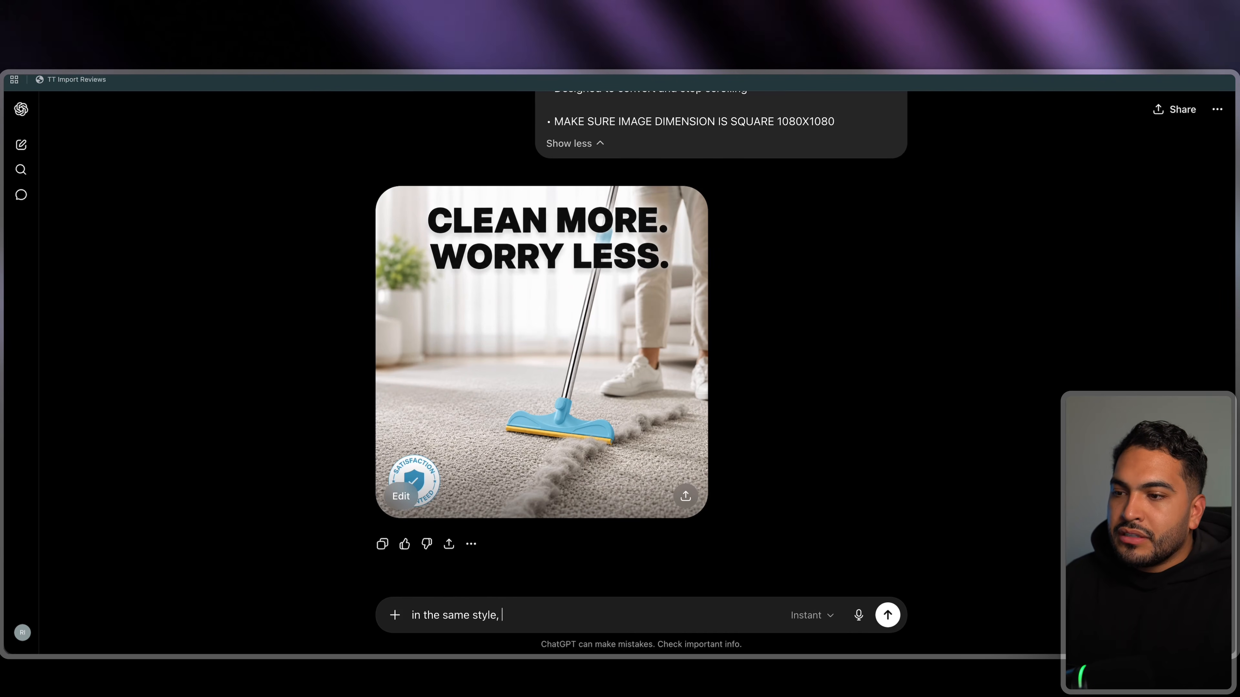
pyautogui.write('image')
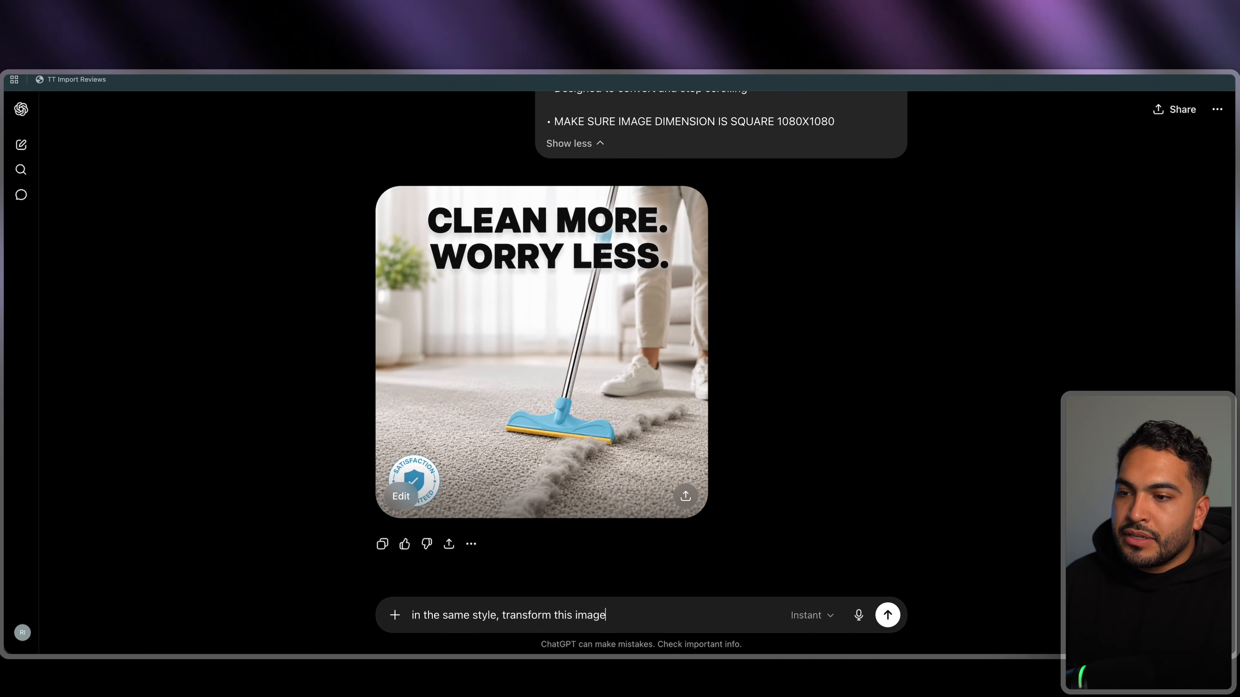
pyautogui.press('super+v')
pyautogui.write('. no satisfaction')
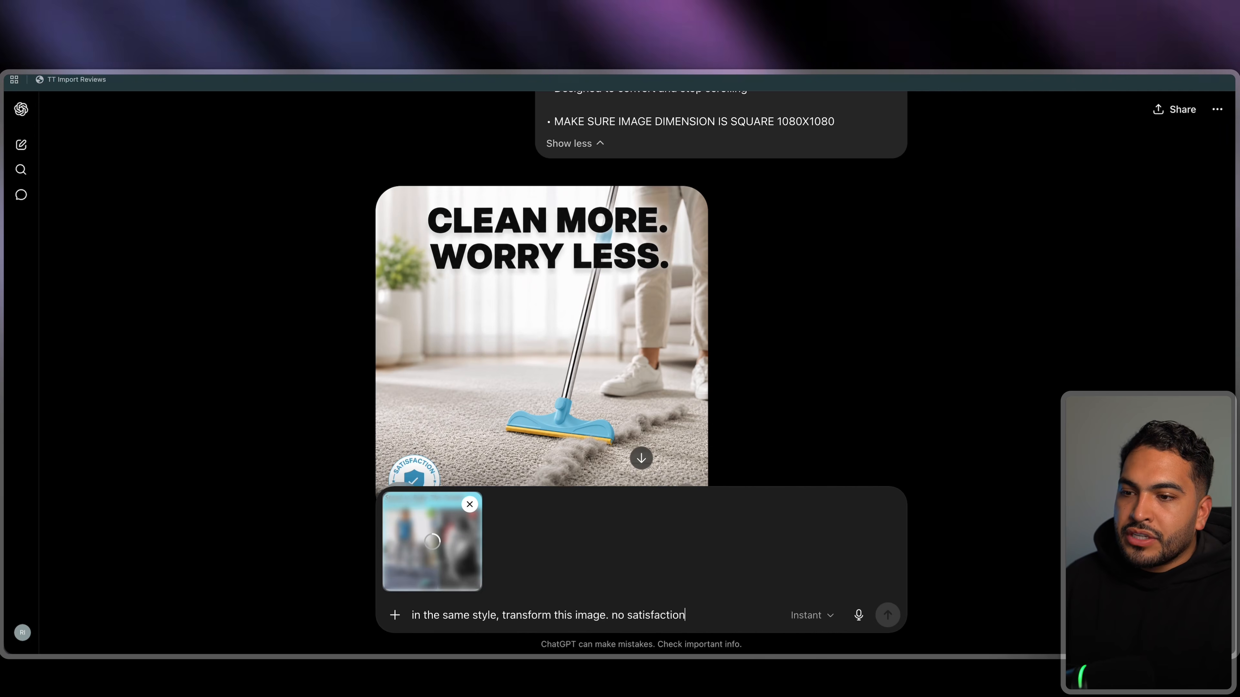
pyautogui.write(' guarantee badge')
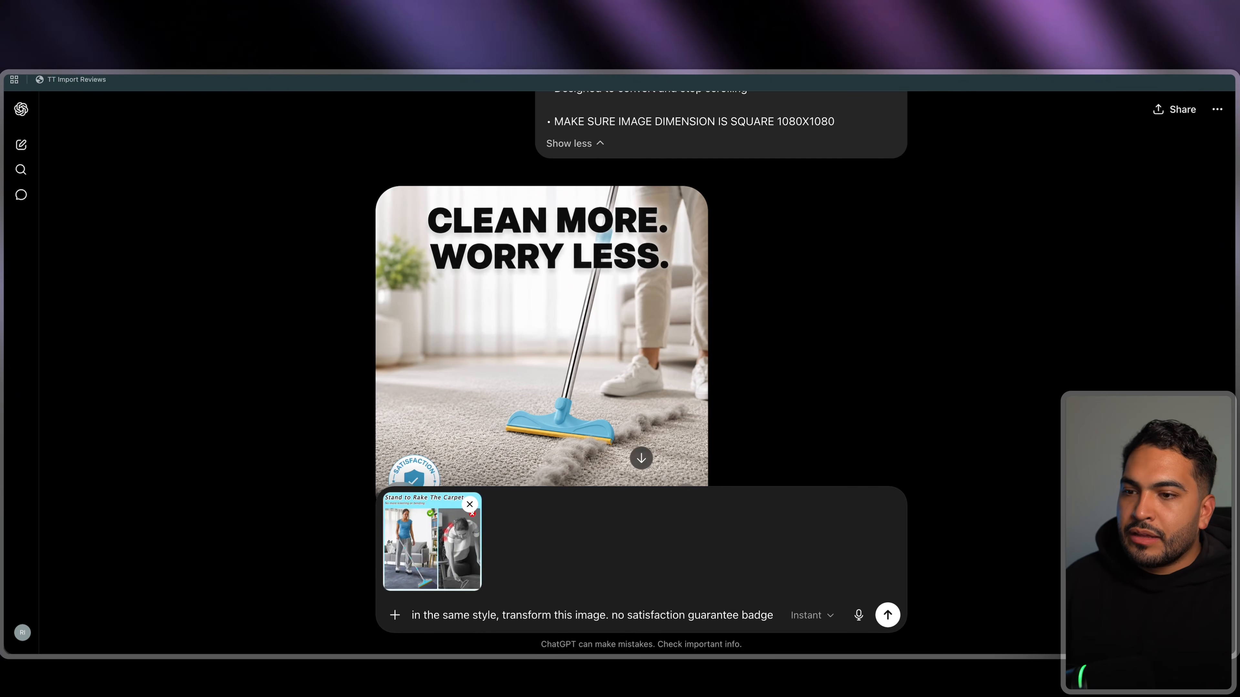
pyautogui.press('Return')
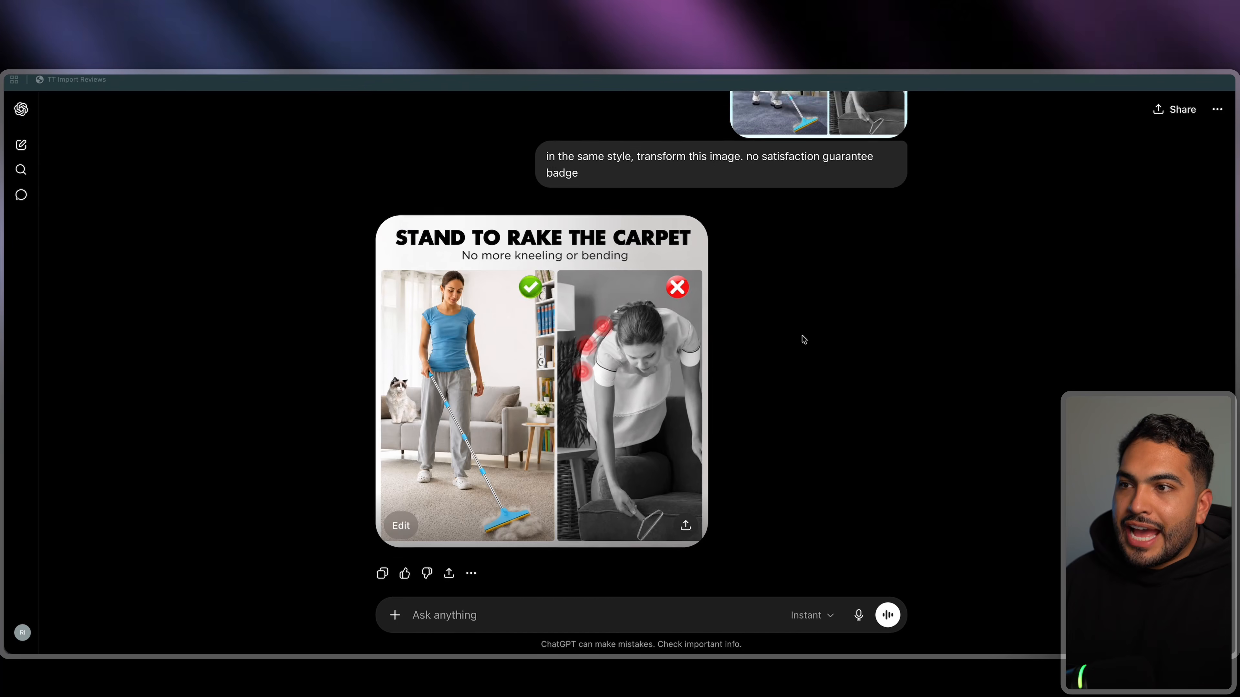
# Compare the restyled carpet-raking image with its source, and check the generated images in the Shopify product's media and page preview
pyautogui.scroll(5, 801, 342)
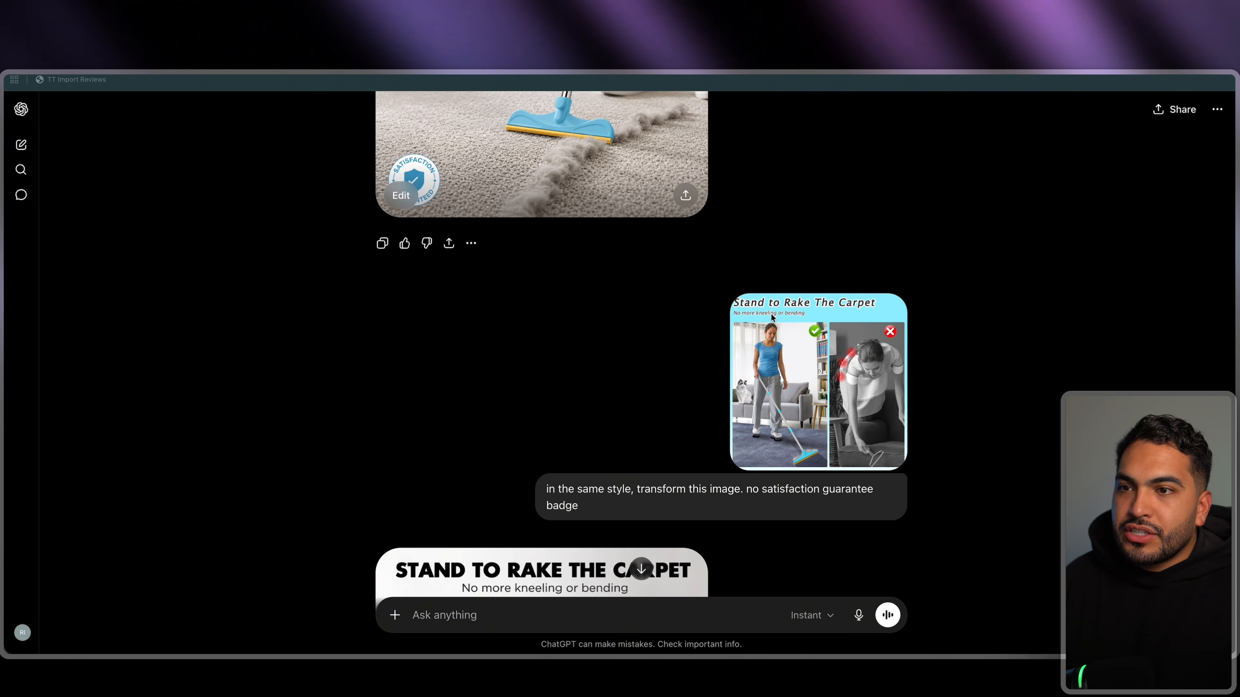
pyautogui.scroll(-8, 863, 316)
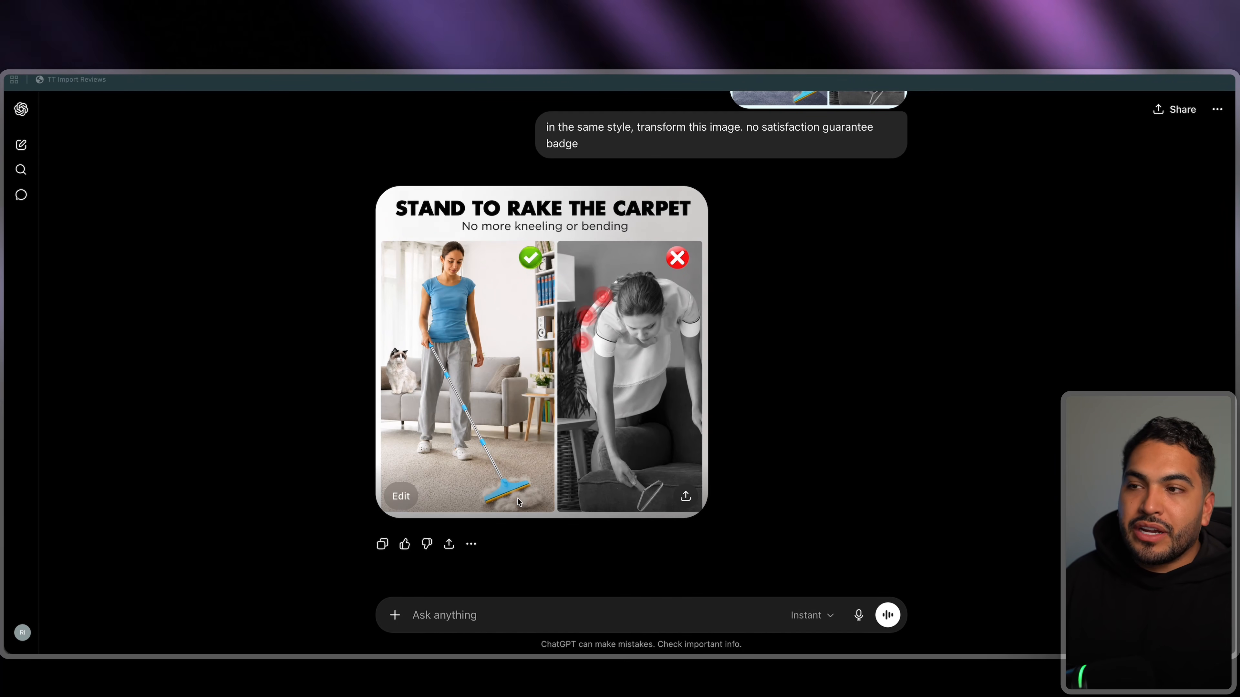
pyautogui.scroll(12, 518, 498)
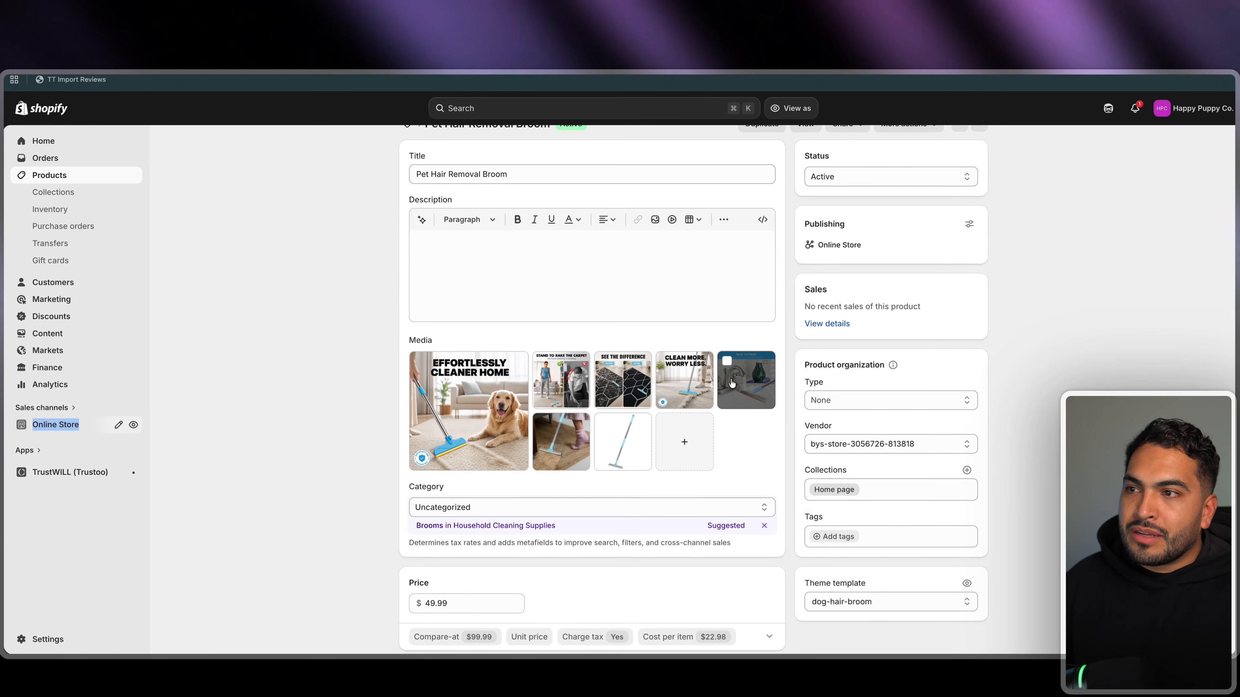
pyautogui.scroll(1, 391, 253)
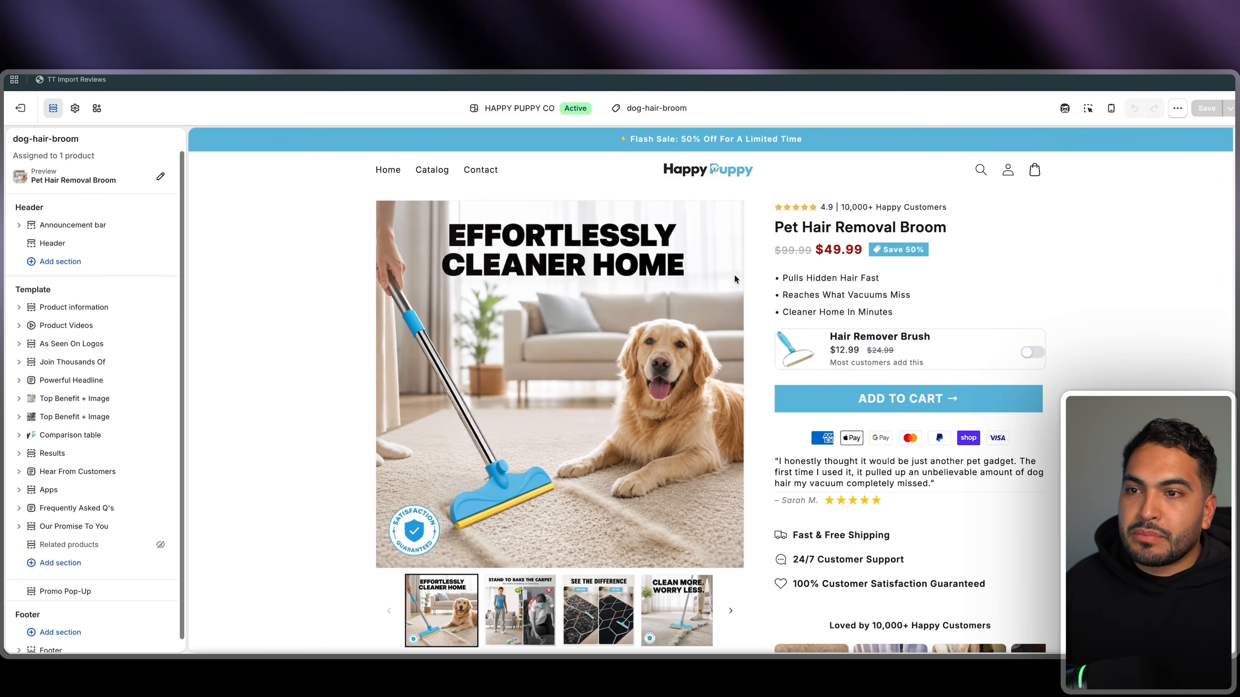
# Review the whole Pet Hair Removal Broom page preview, from the product gallery and upsell through the benefit sections to the customer reviews
pyautogui.scroll(-1, 734, 274)
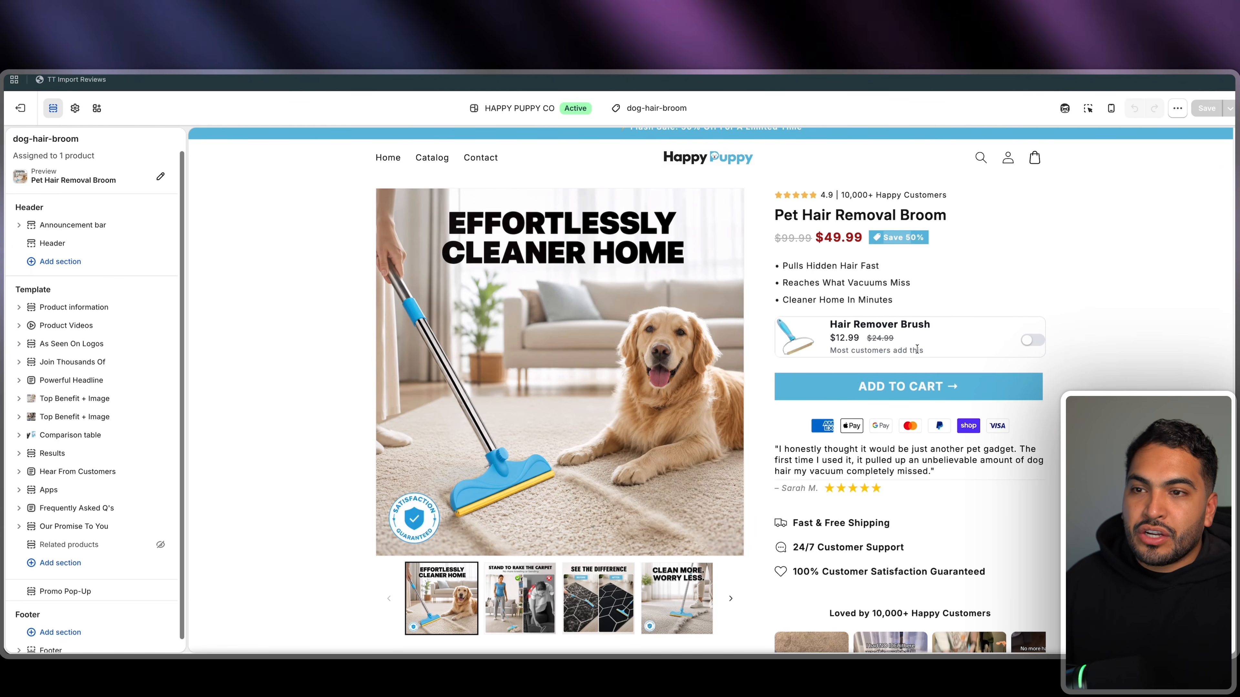
pyautogui.scroll(-3, 931, 345)
pyautogui.scroll(-7, 932, 344)
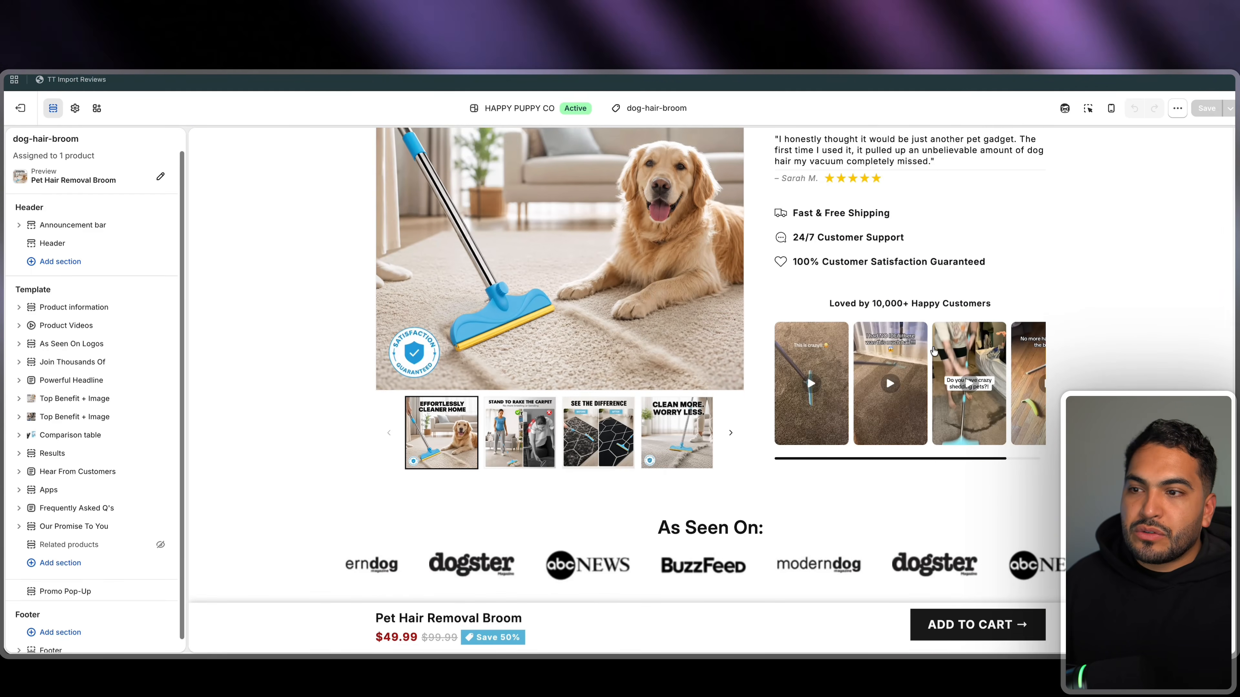
pyautogui.scroll(-5, 823, 359)
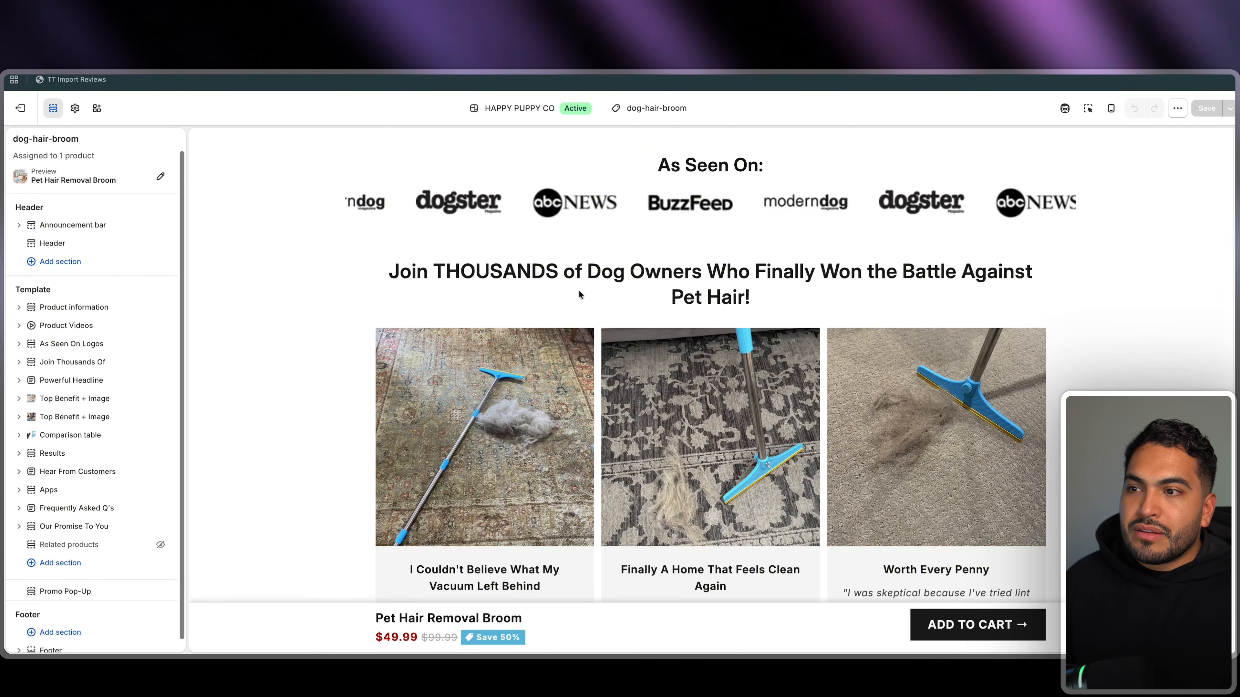
pyautogui.scroll(-12, 739, 431)
pyautogui.scroll(-20, 710, 348)
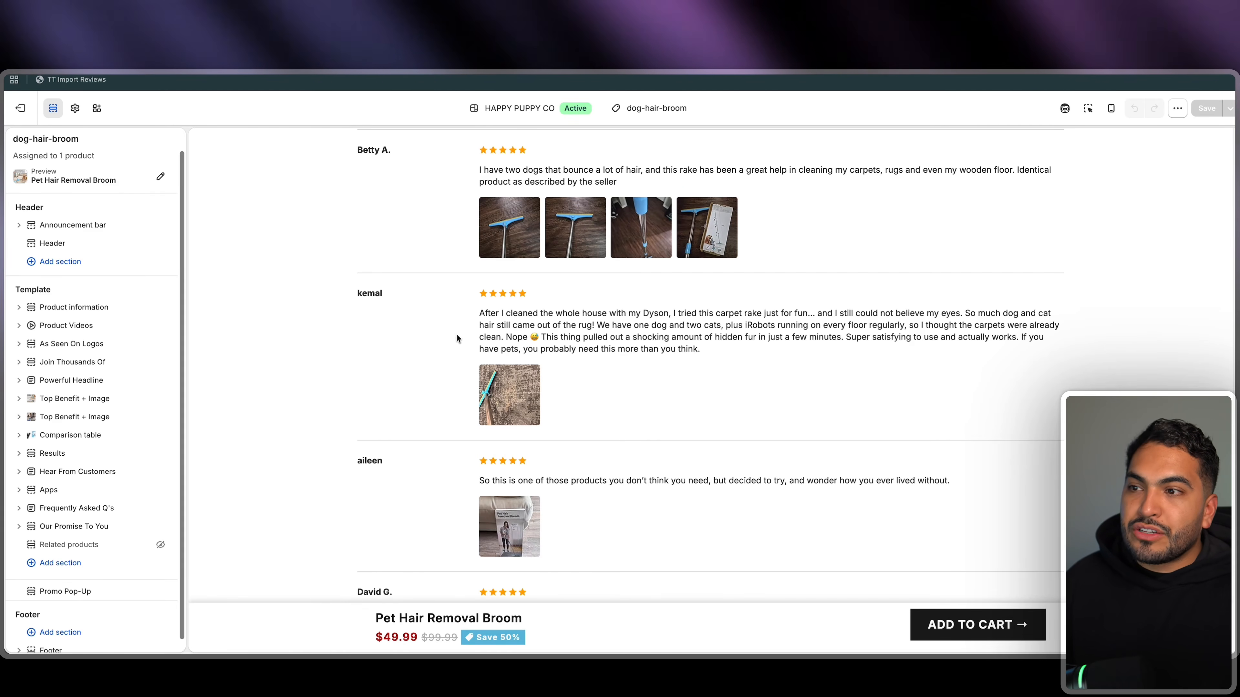
pyautogui.scroll(15, 526, 358)
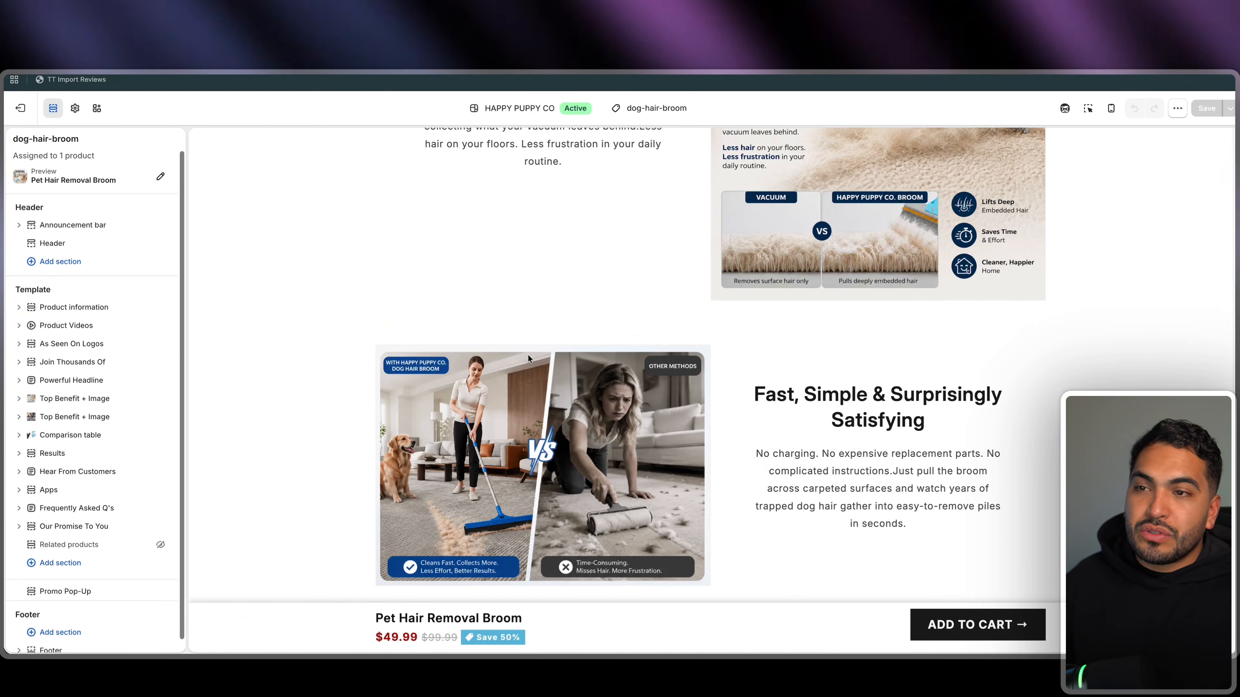
pyautogui.scroll(8, 527, 359)
pyautogui.scroll(10, 770, 455)
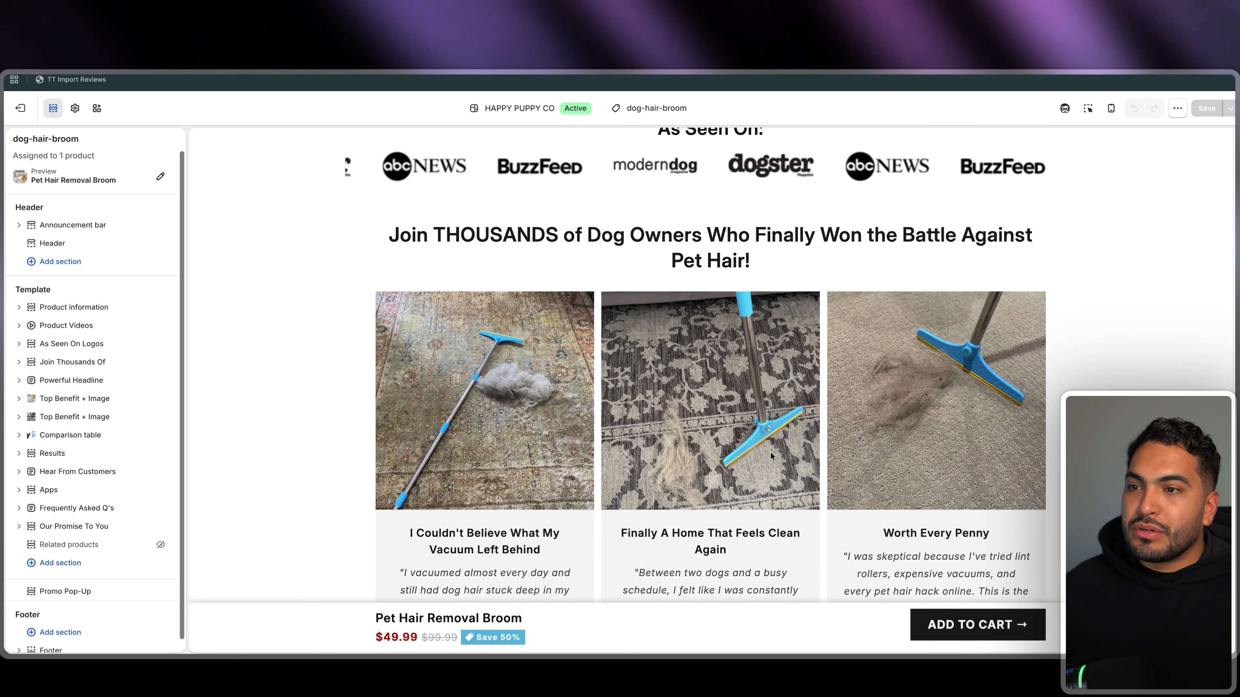
pyautogui.scroll(2, 770, 454)
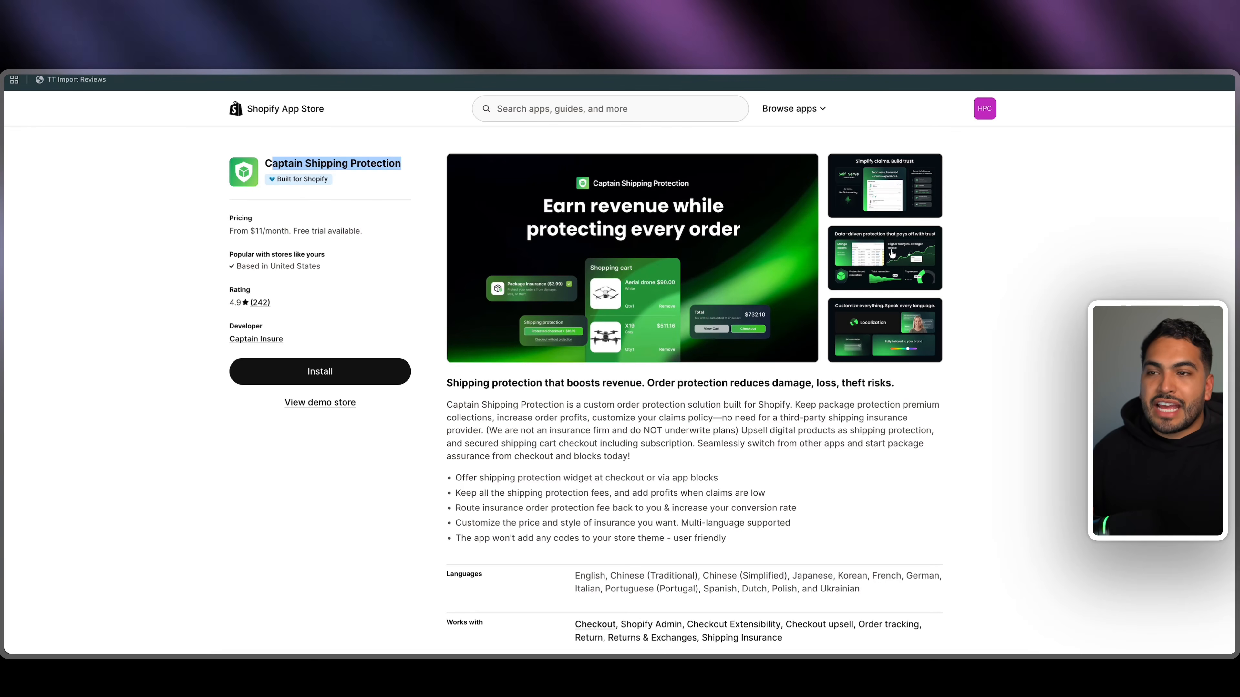
# Install the Captain Shipping Protection app after viewing its listing images, then enable and save its Captain Widget embed in the theme
pyautogui.click(613, 209)
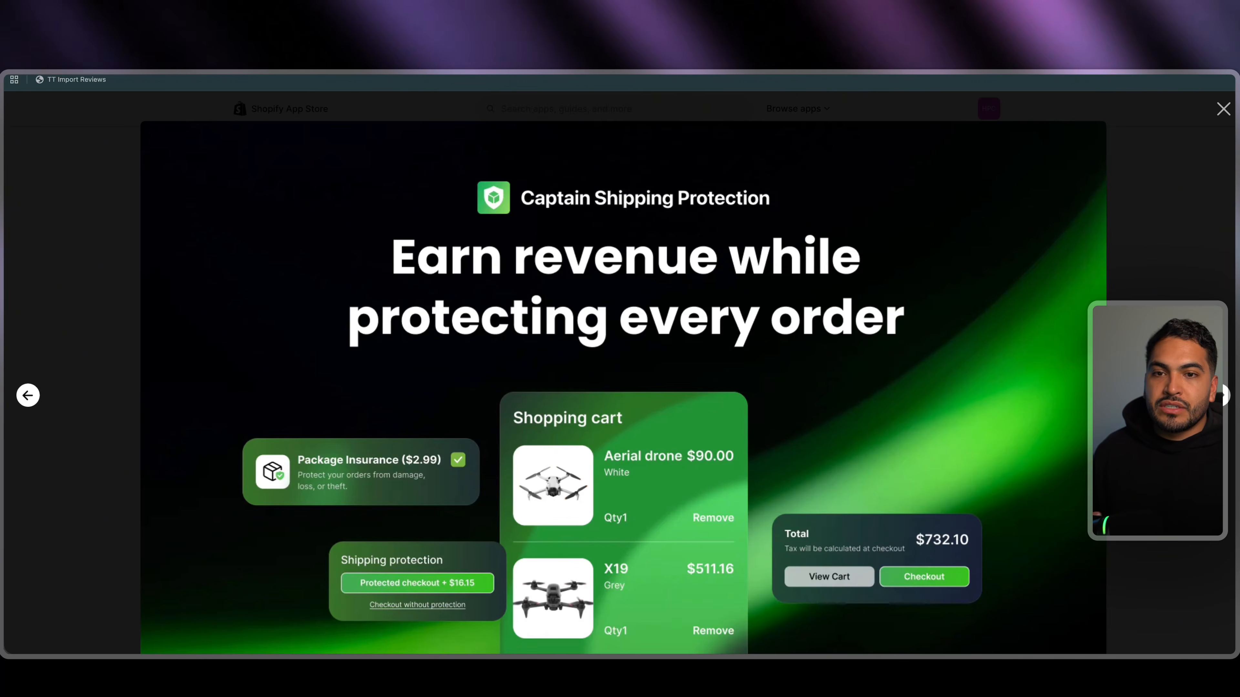
pyautogui.click(1217, 395)
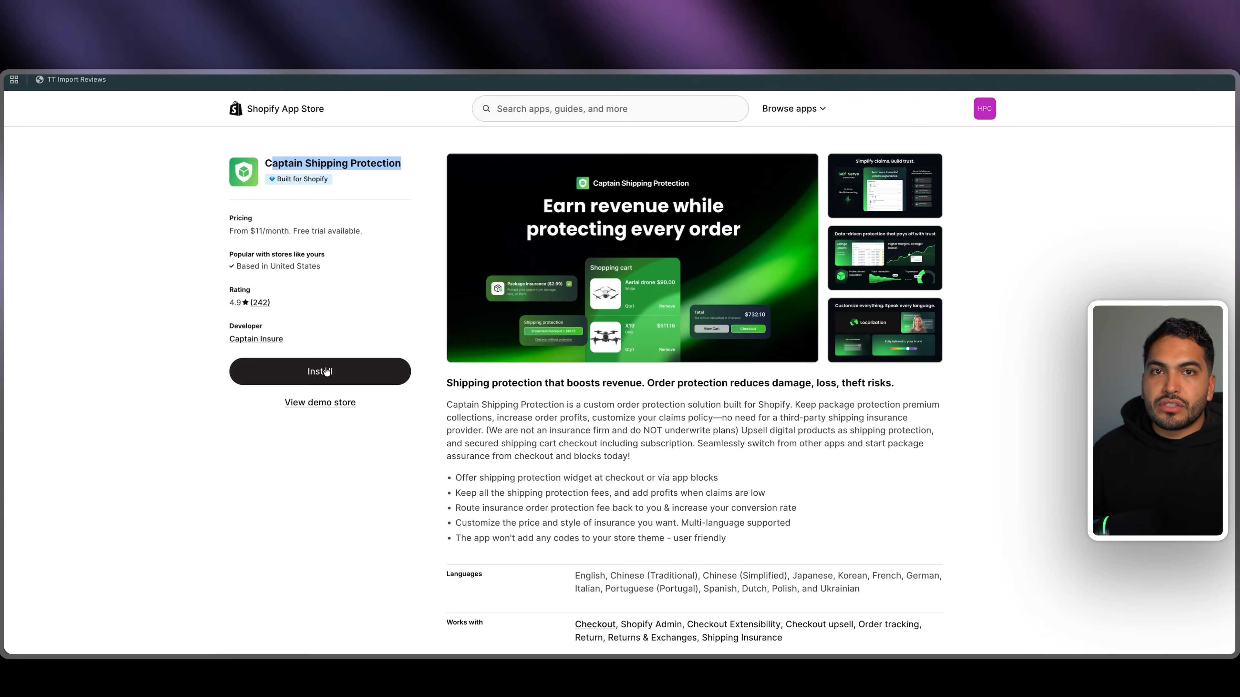
pyautogui.click(326, 371)
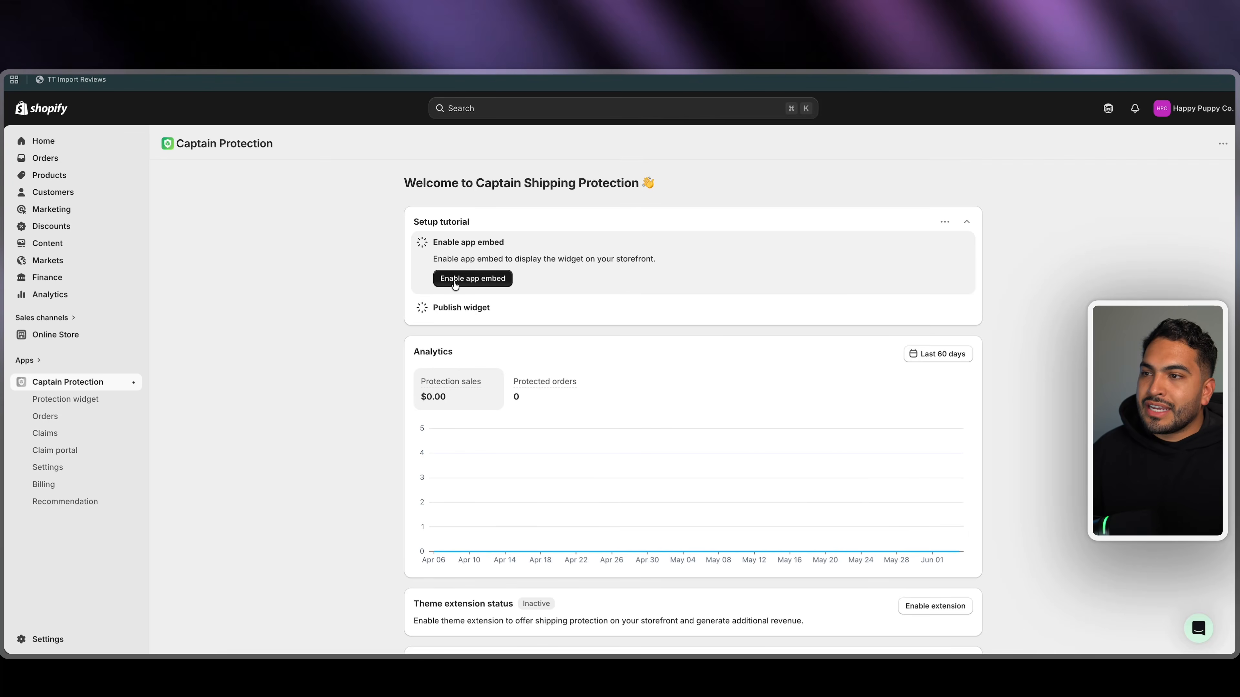
pyautogui.click(454, 282)
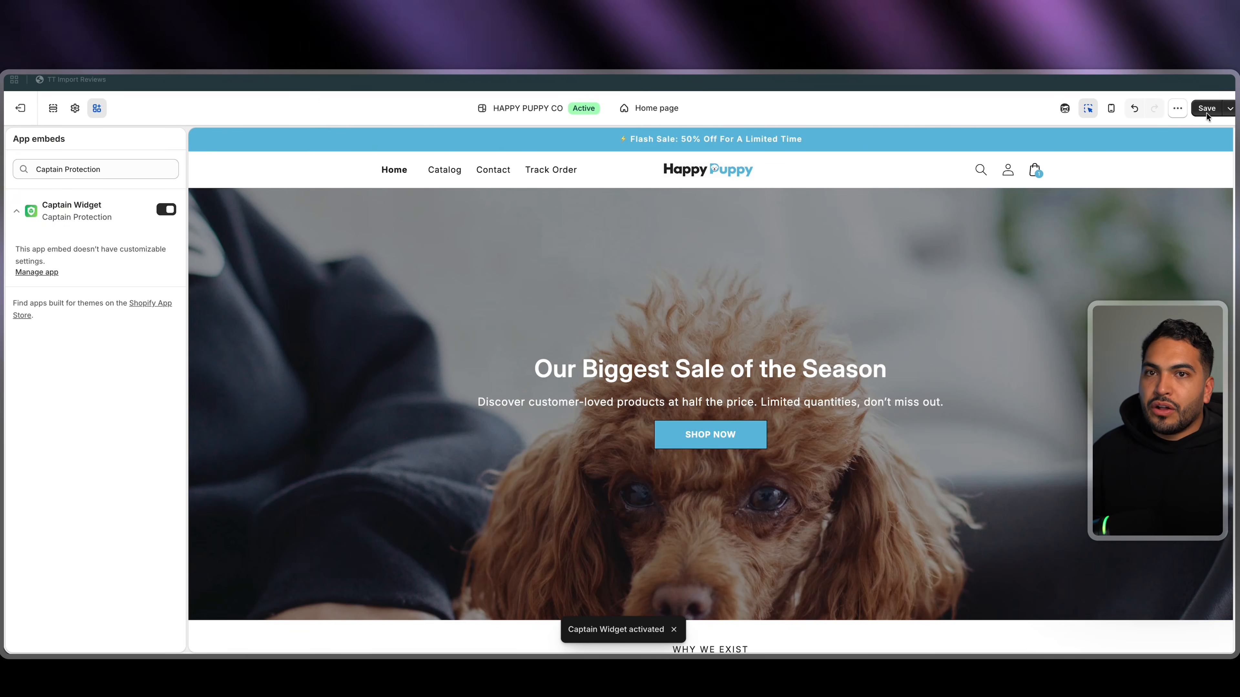
pyautogui.click(1200, 113)
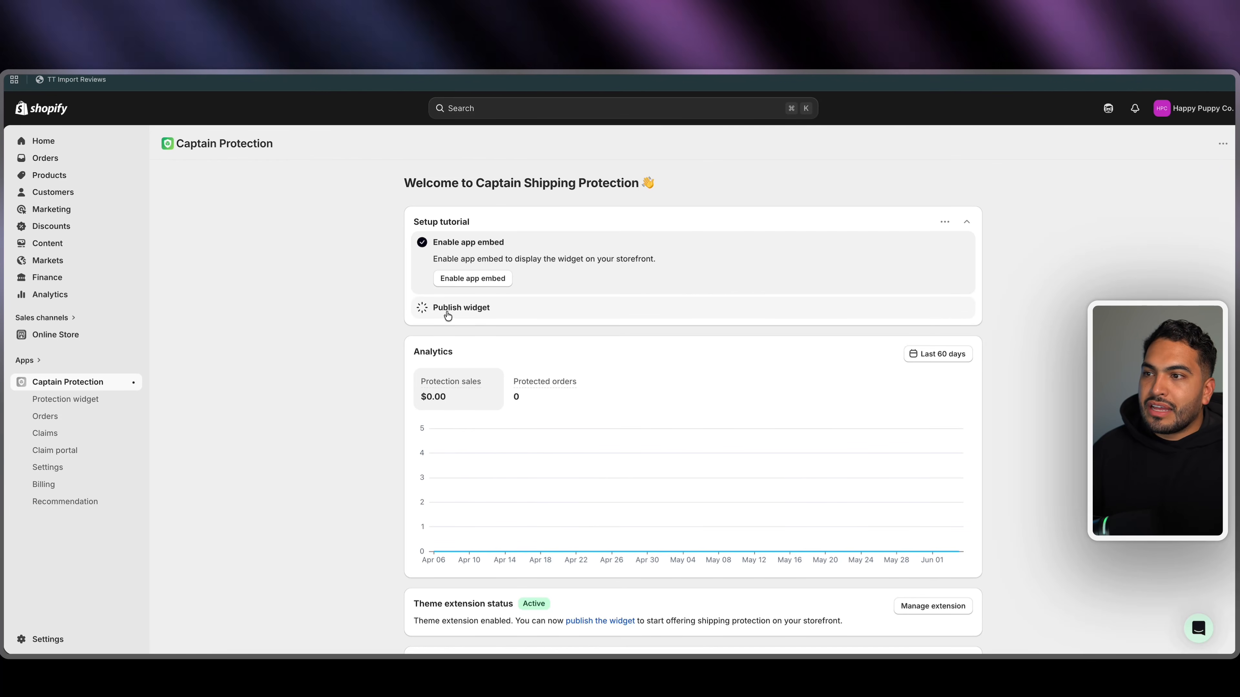
# Open the protection widget setup, read its shipping protection text and set the percentage-based protection price to 10%
pyautogui.click(469, 311)
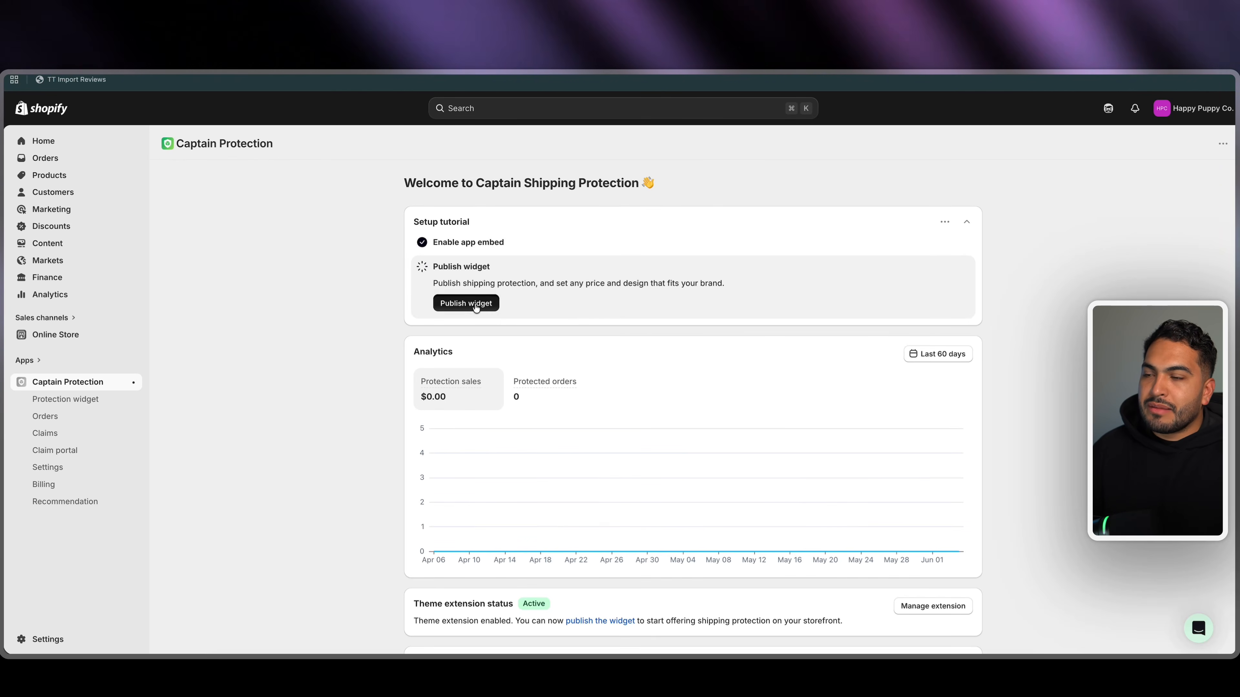
pyautogui.click(475, 307)
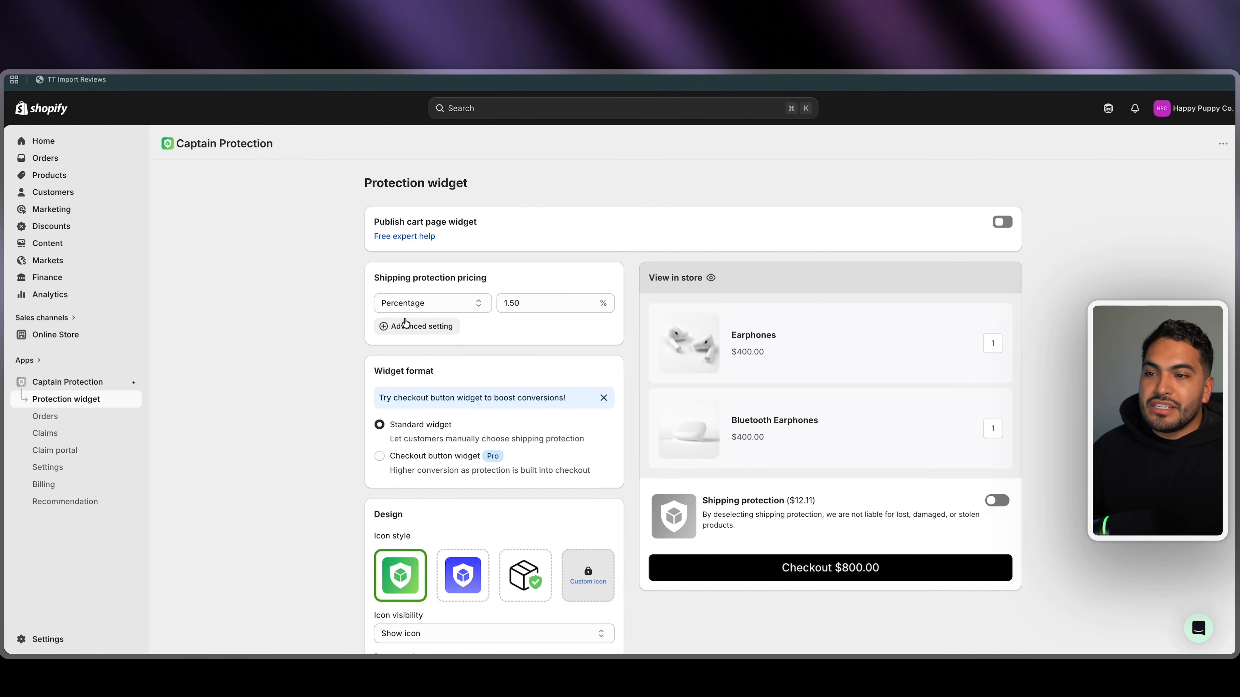
pyautogui.scroll(-1, 405, 322)
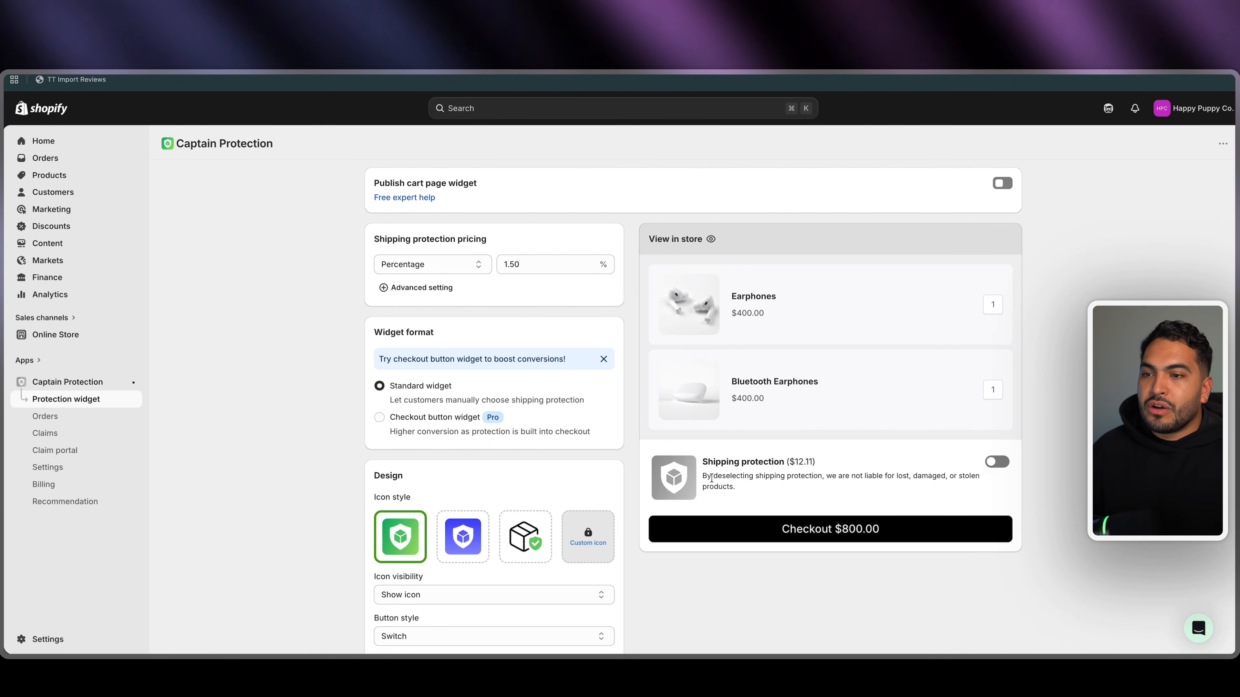
pyautogui.moveTo(712, 479); pyautogui.dragTo(821, 479)
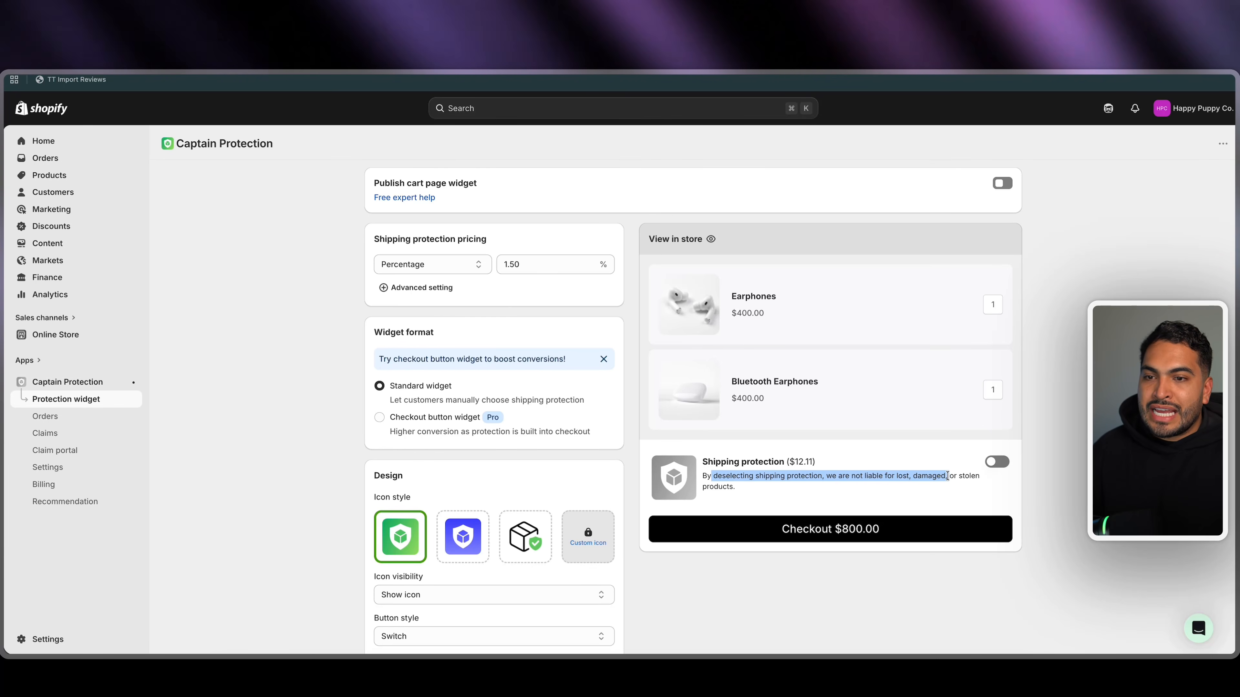
pyautogui.click(960, 490)
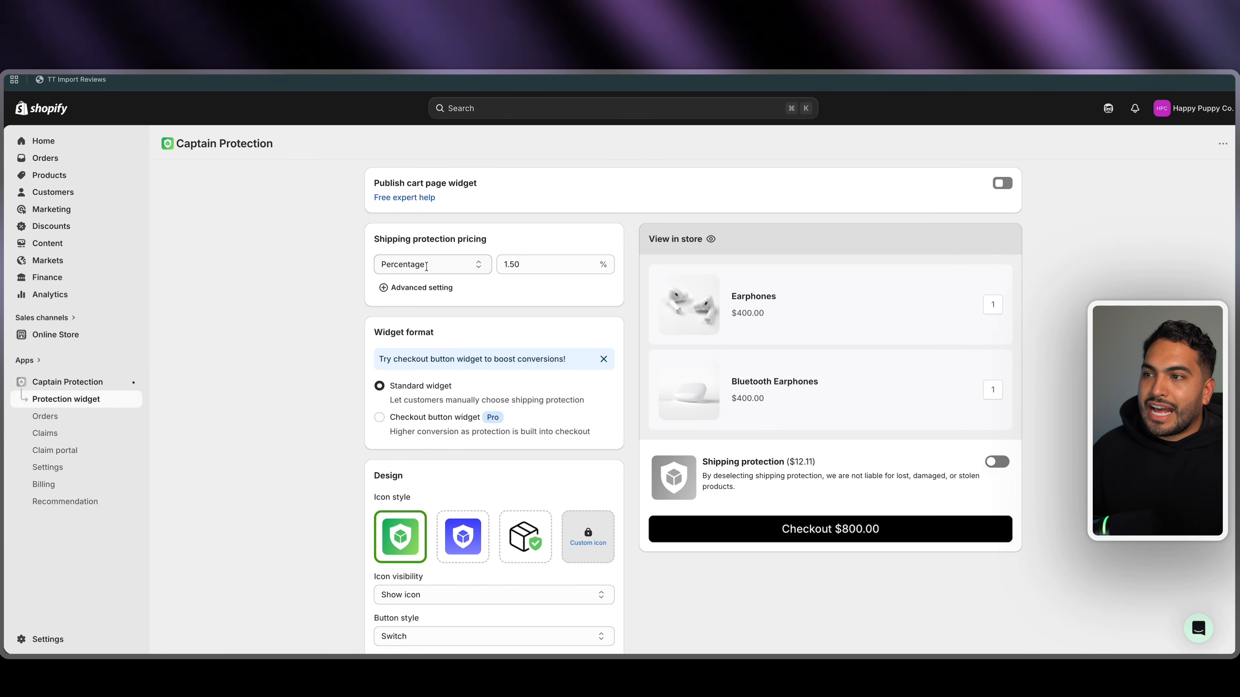
pyautogui.press('Tab')
pyautogui.write('10')
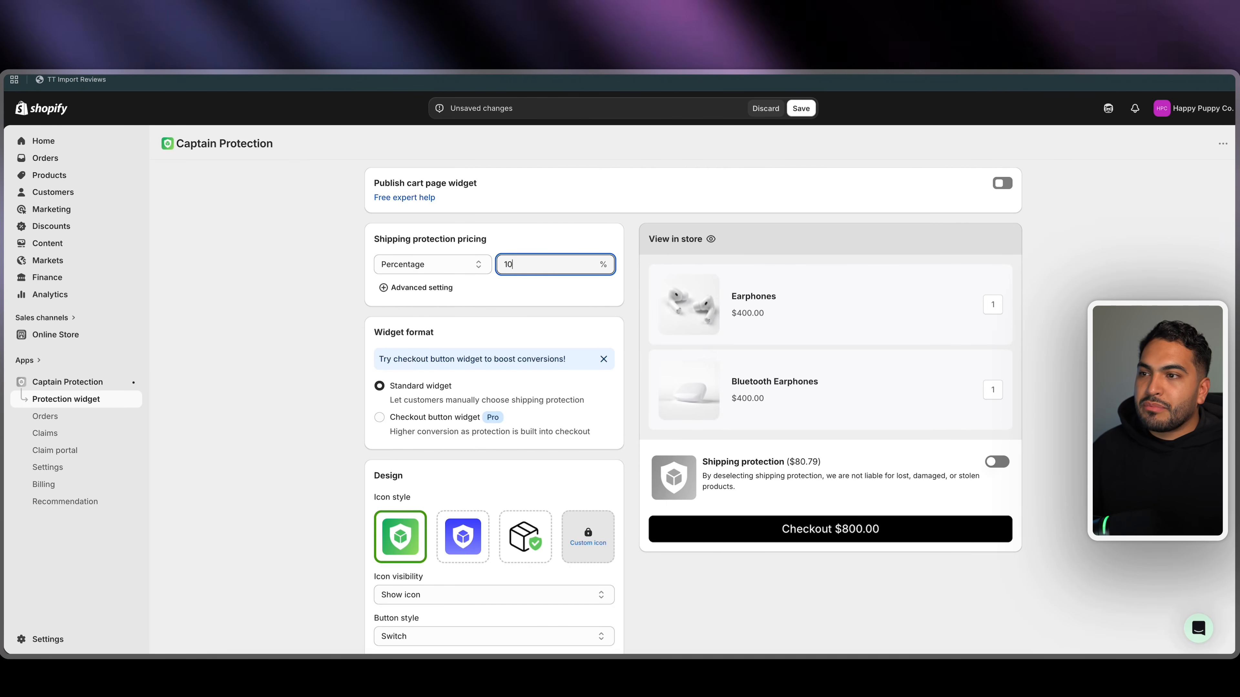
# Reduce the protection widget's icon size to a bit over a third of its range, publish the cart page widget and save
pyautogui.scroll(-5, 324, 284)
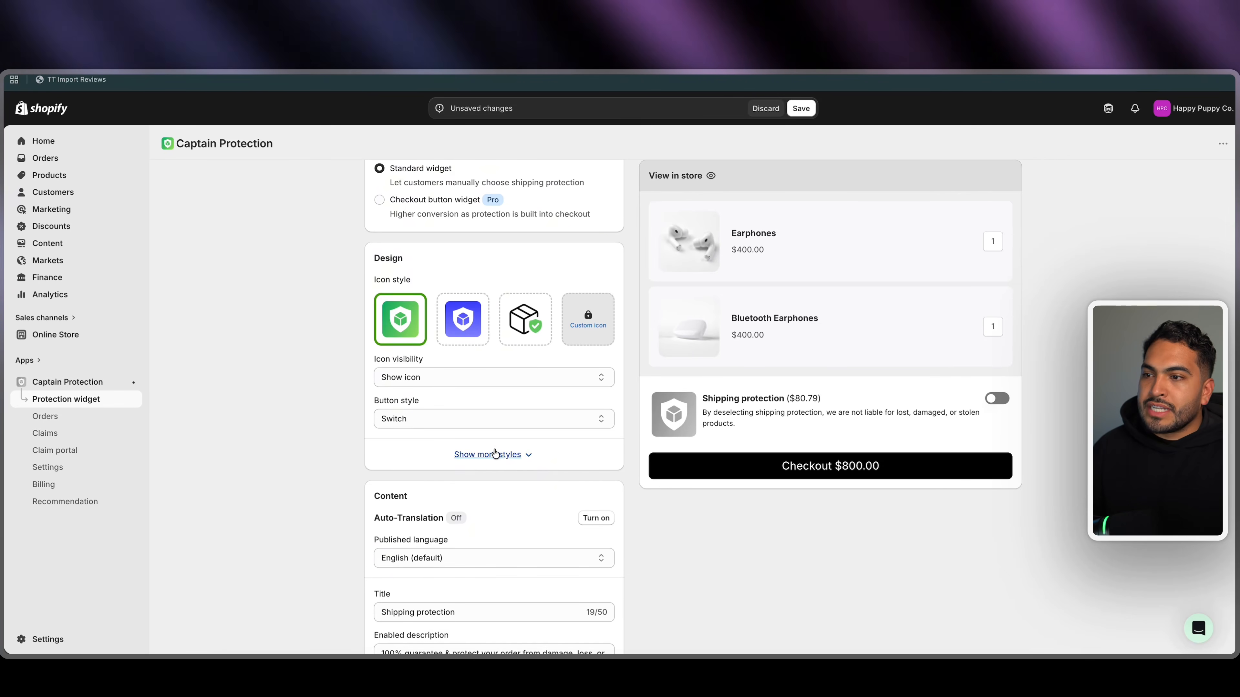
pyautogui.click(498, 454)
pyautogui.scroll(-1, 488, 450)
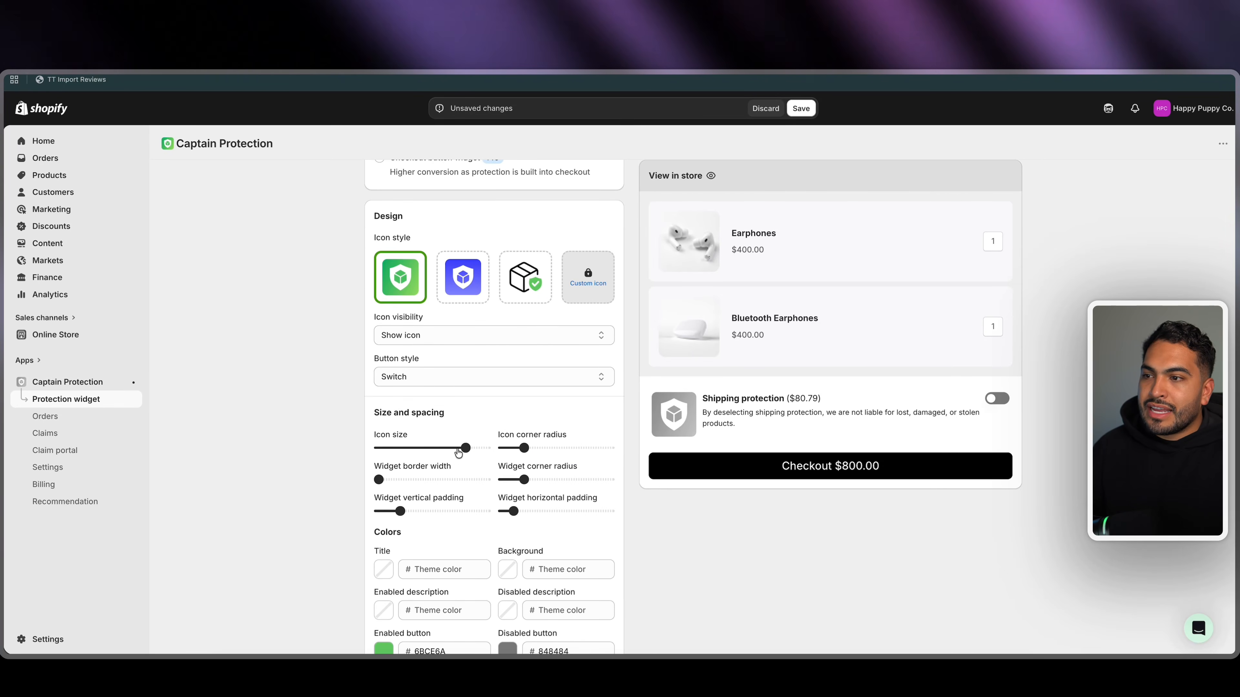
pyautogui.moveTo(457, 448); pyautogui.dragTo(410, 447)
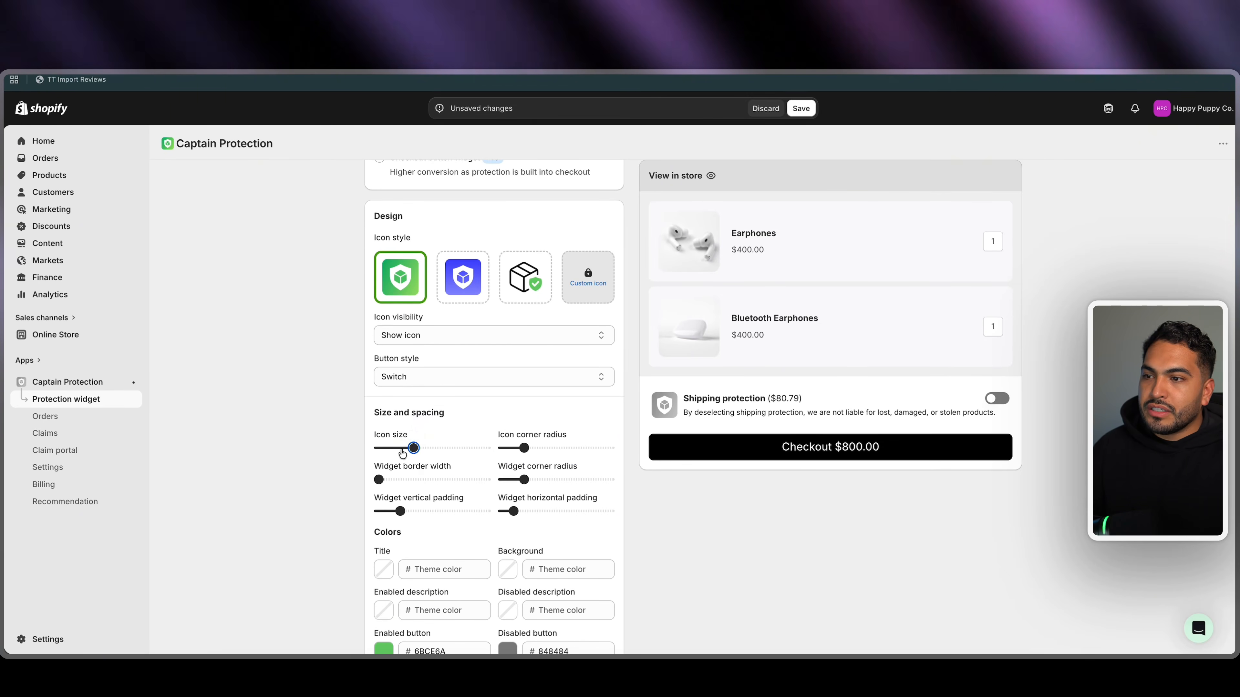
pyautogui.scroll(6, 536, 391)
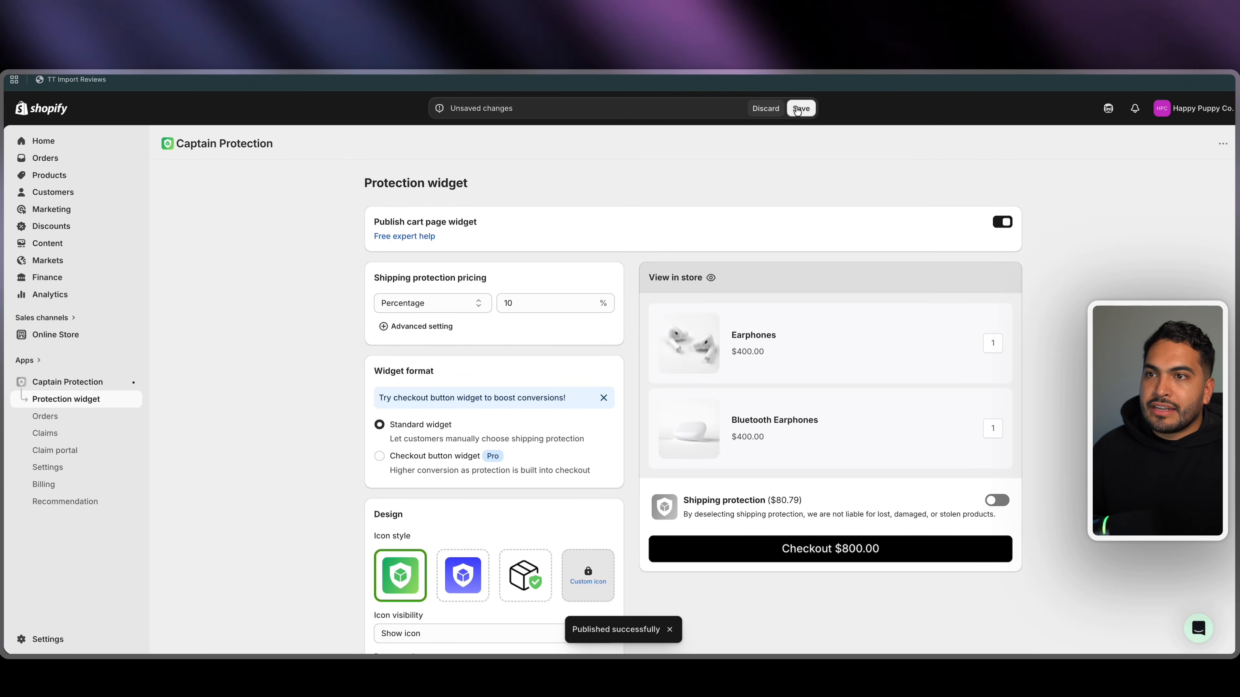
pyautogui.click(801, 109)
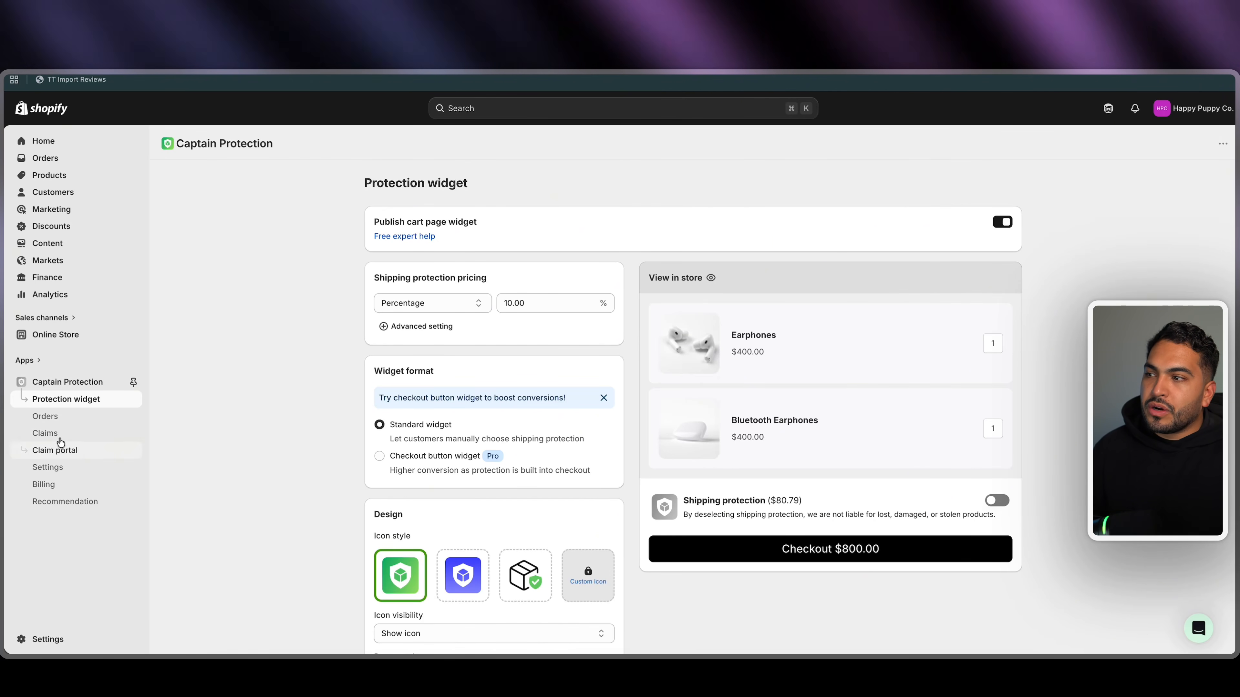
# Look through Captain Protection's orders and claims pages, and preview the claim page in its claim portal
pyautogui.click(65, 421)
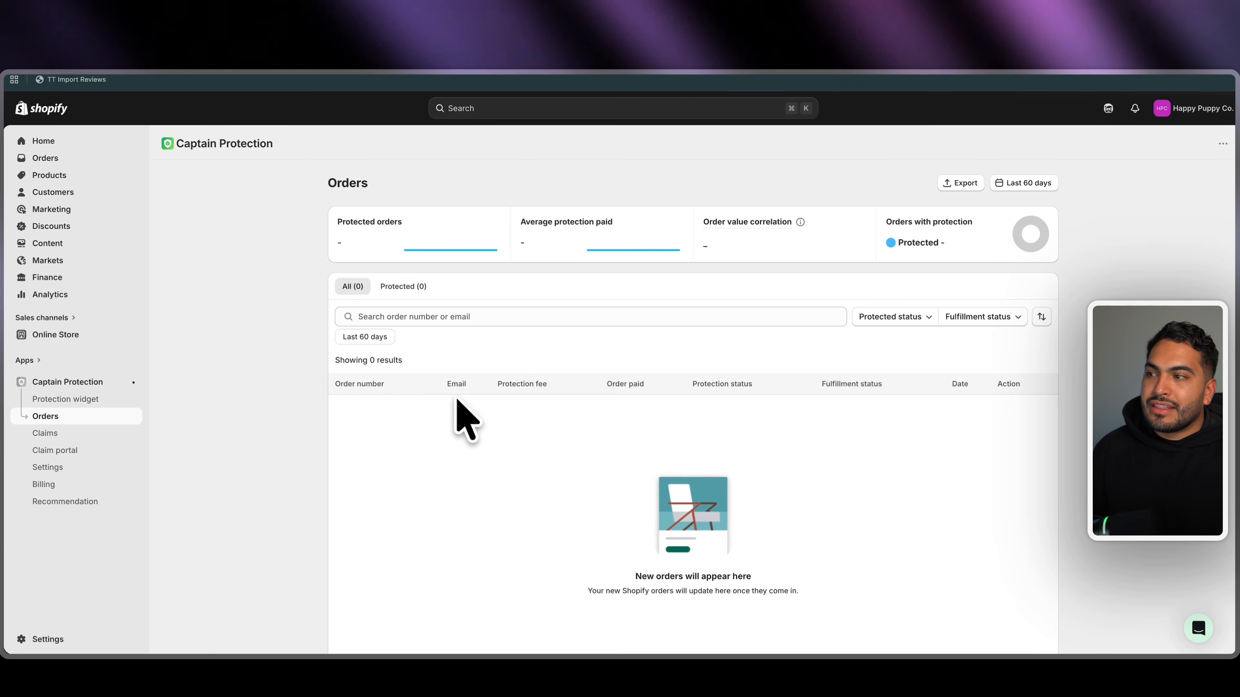
pyautogui.click(68, 432)
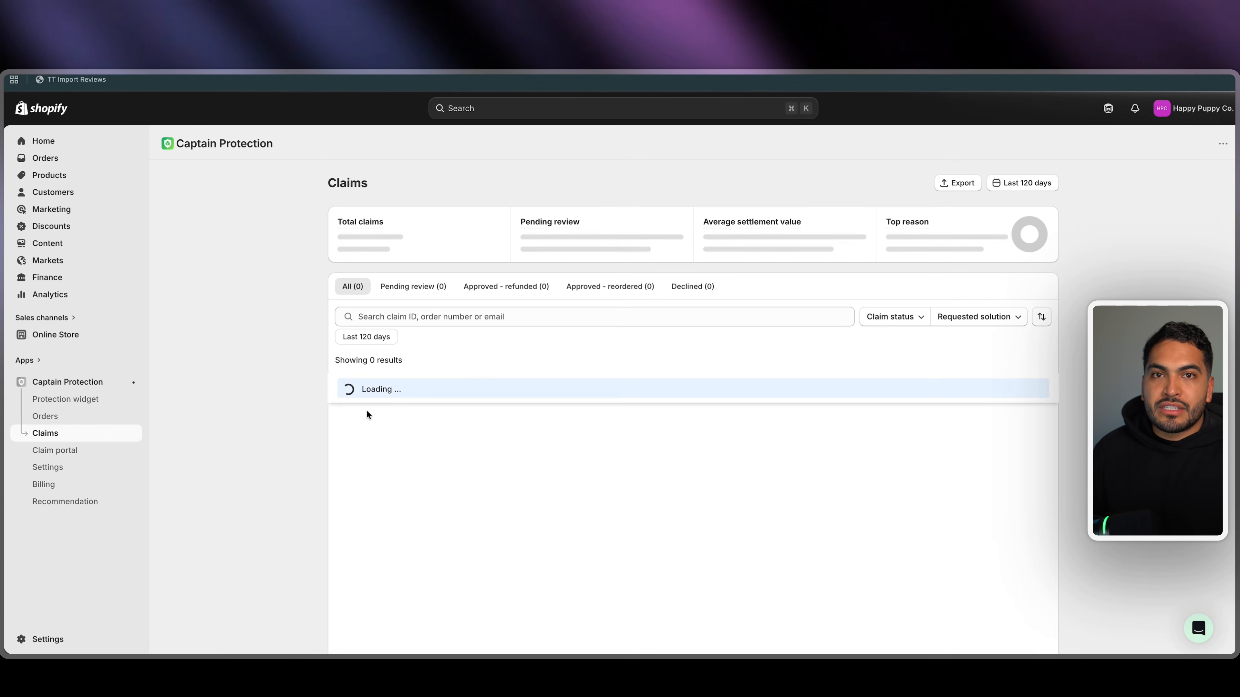
pyautogui.click(78, 451)
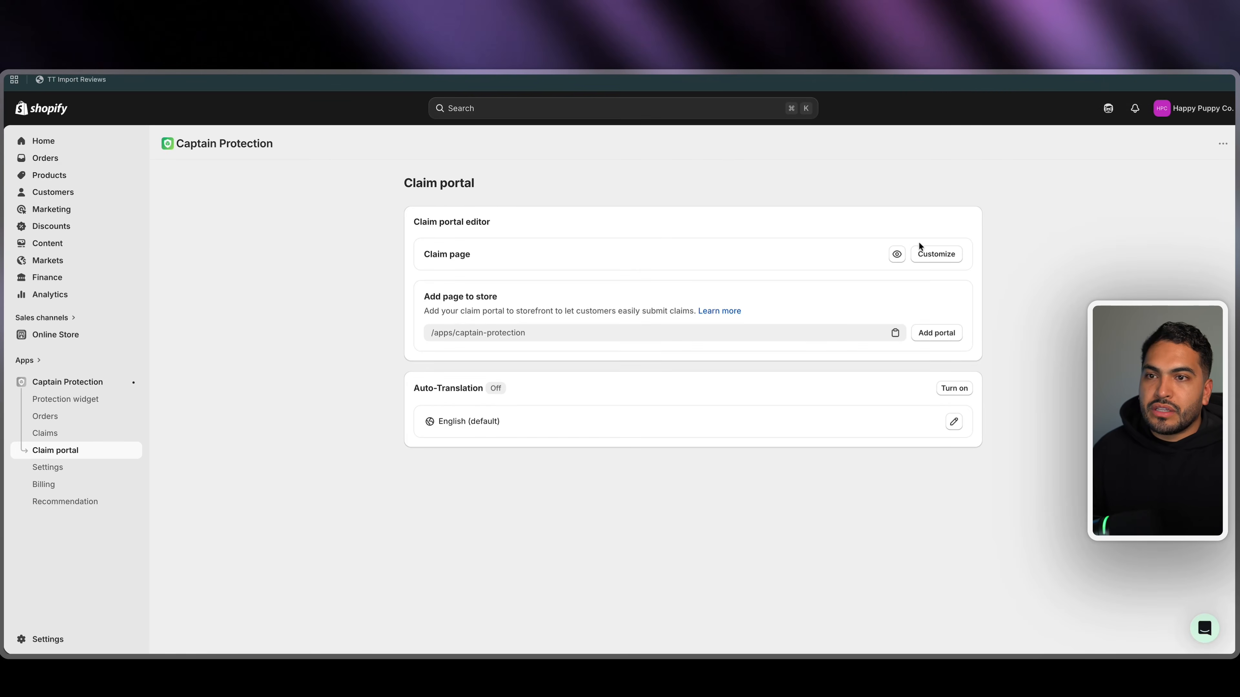
pyautogui.click(897, 254)
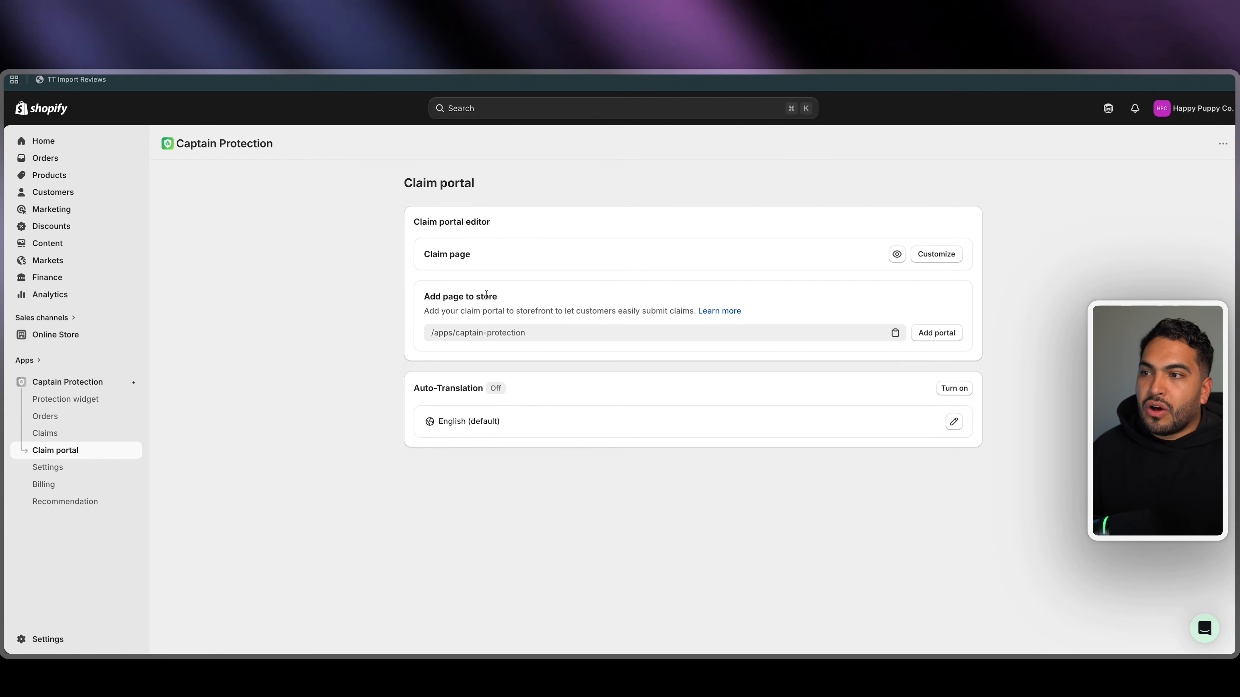
# Add the claim portal to the store's footer menu and check the File claim link in the storefront footer
pyautogui.moveTo(420, 300); pyautogui.dragTo(509, 300)
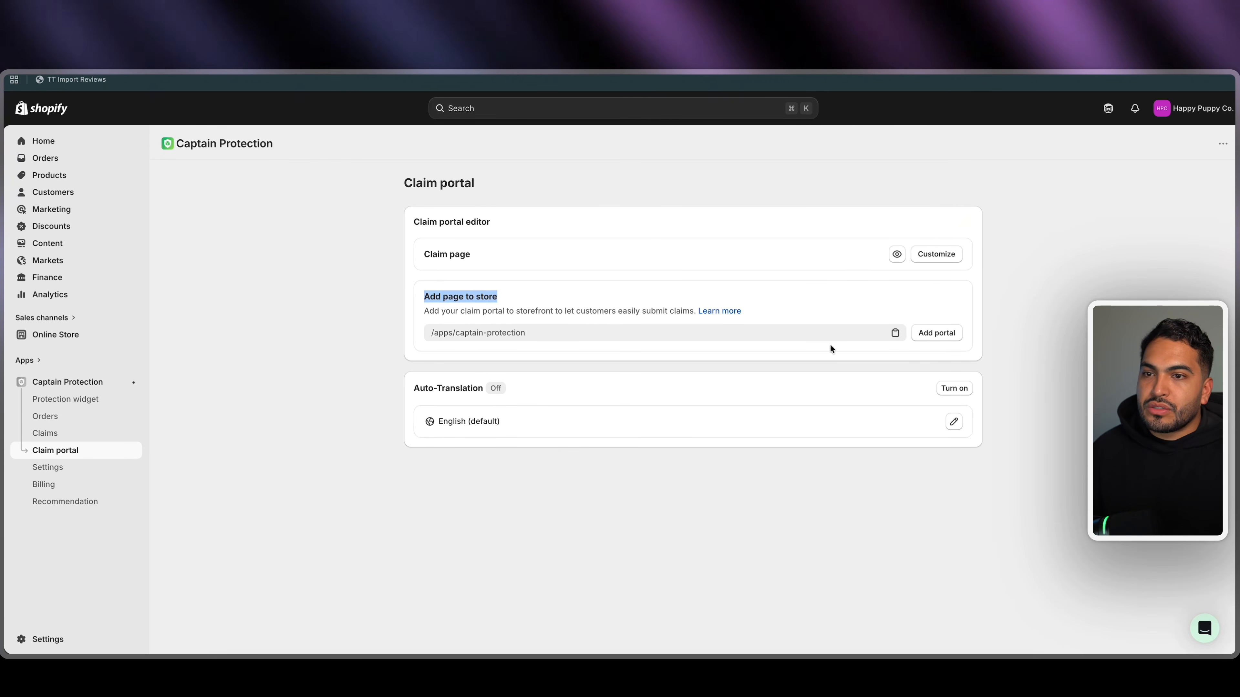
pyautogui.click(935, 332)
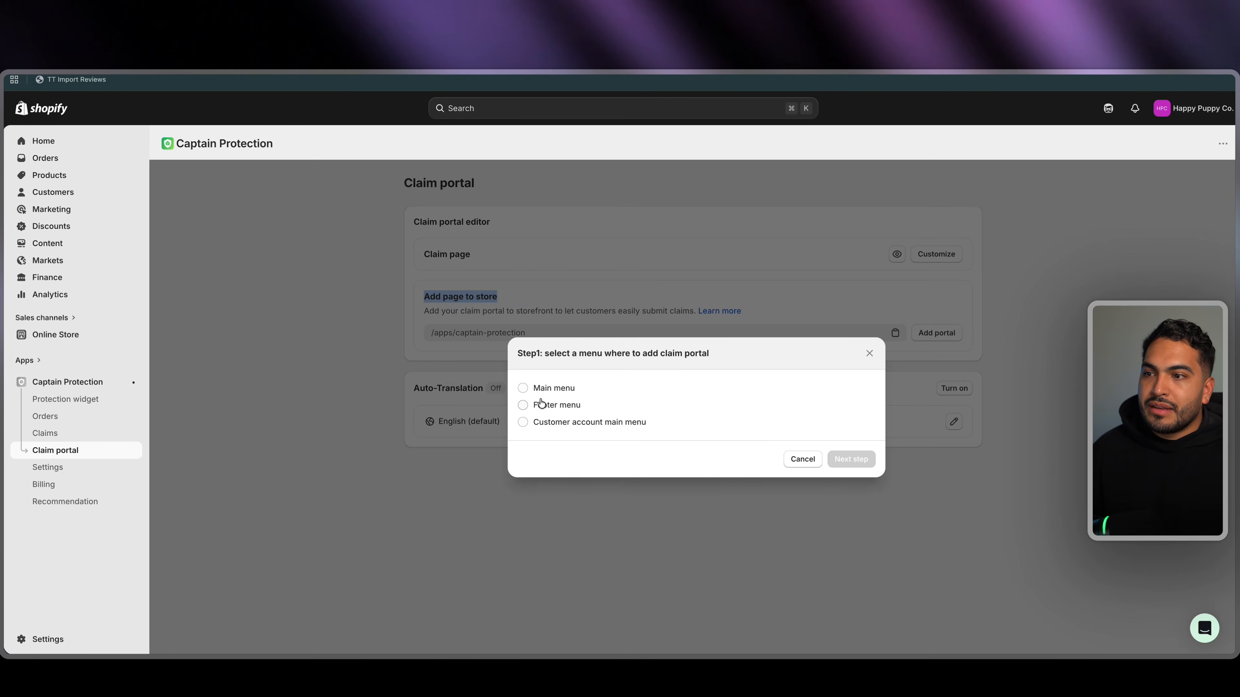
pyautogui.click(871, 462)
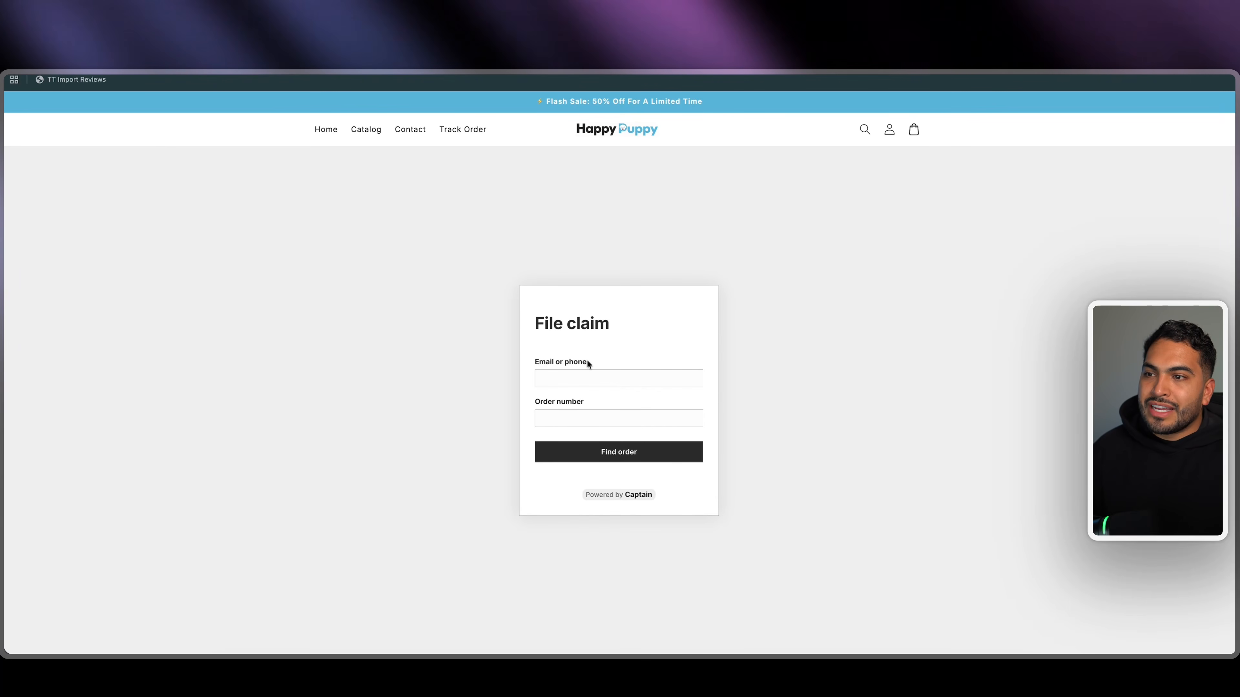
pyautogui.scroll(-5, 587, 360)
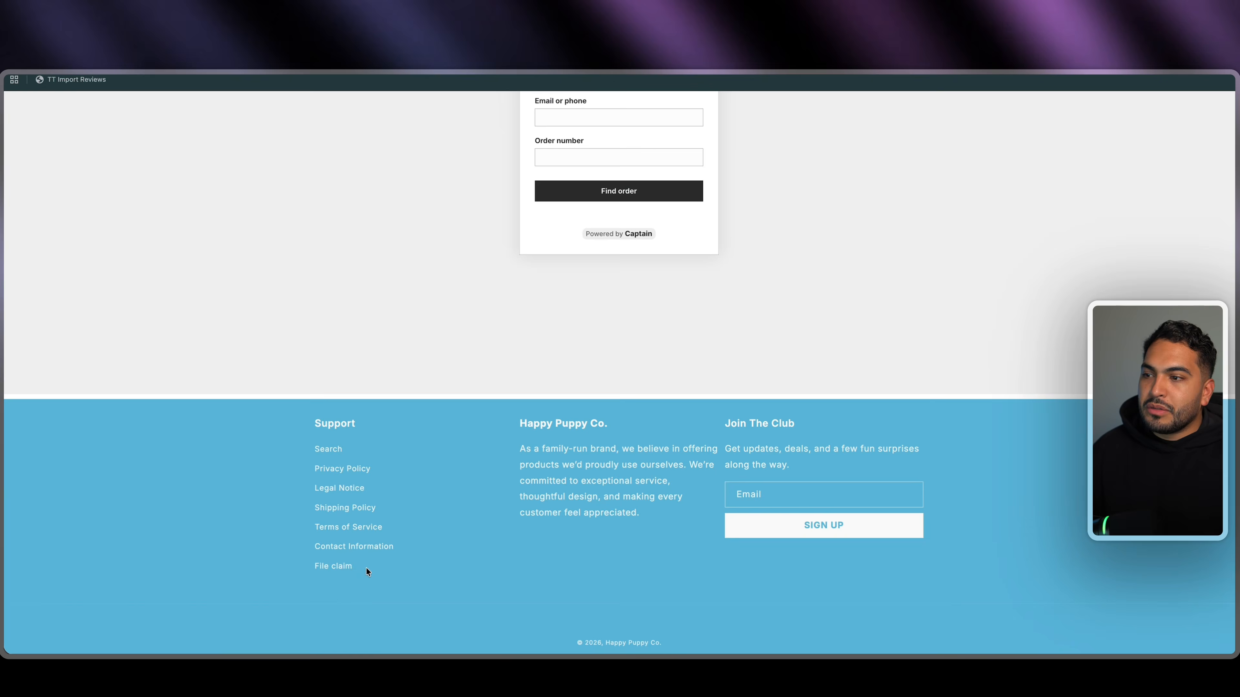
pyautogui.click(341, 566)
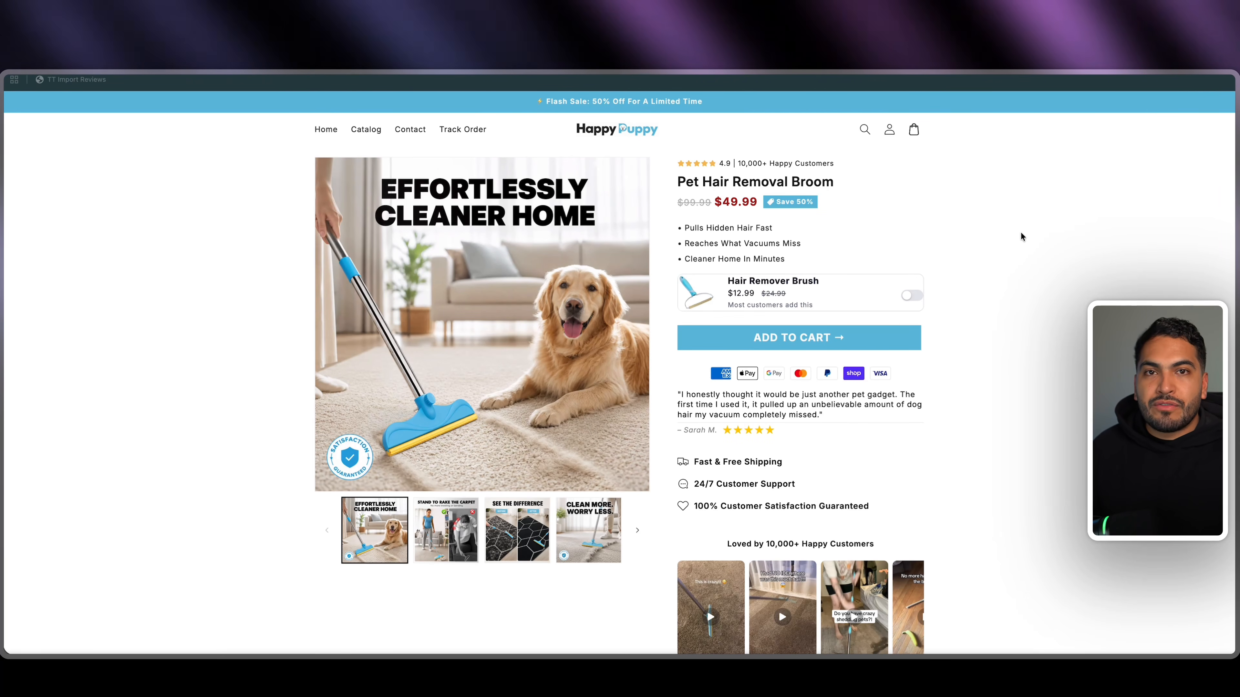
# Check the cart's shipping protection price by adding the broom, raising its quantity to 2, and adding it again with the Hair Remover Brush
pyautogui.click(802, 336)
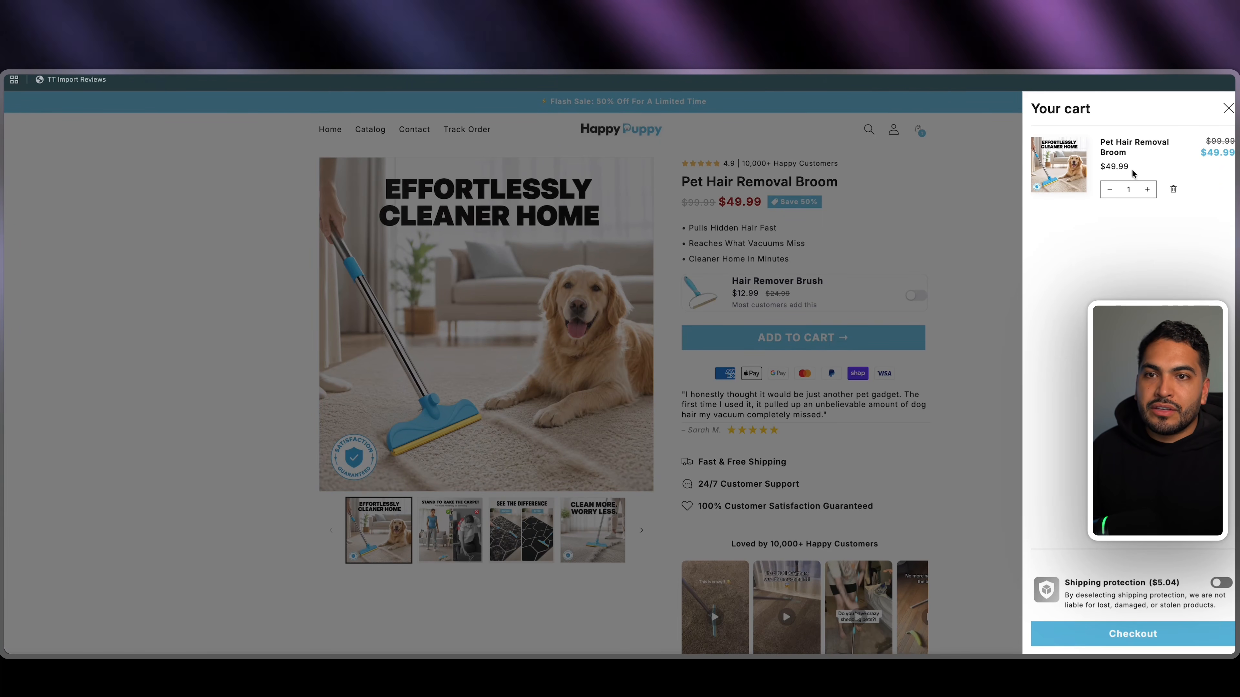
pyautogui.click(1147, 190)
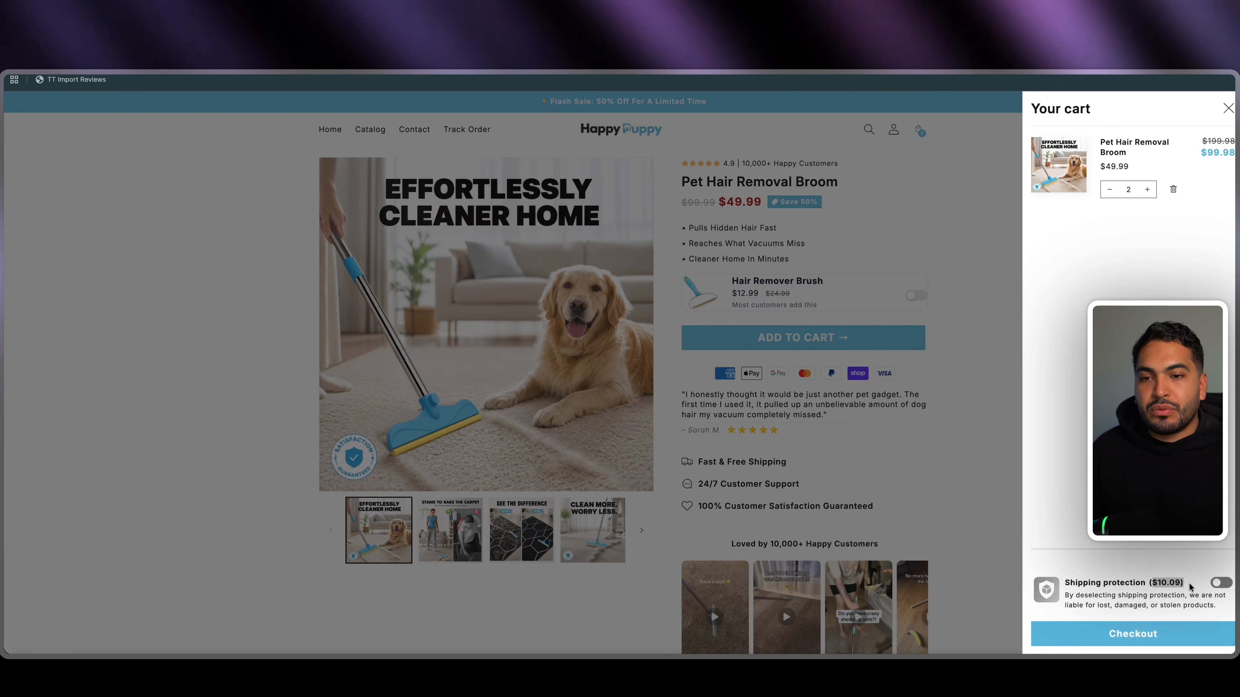
pyautogui.click(904, 299)
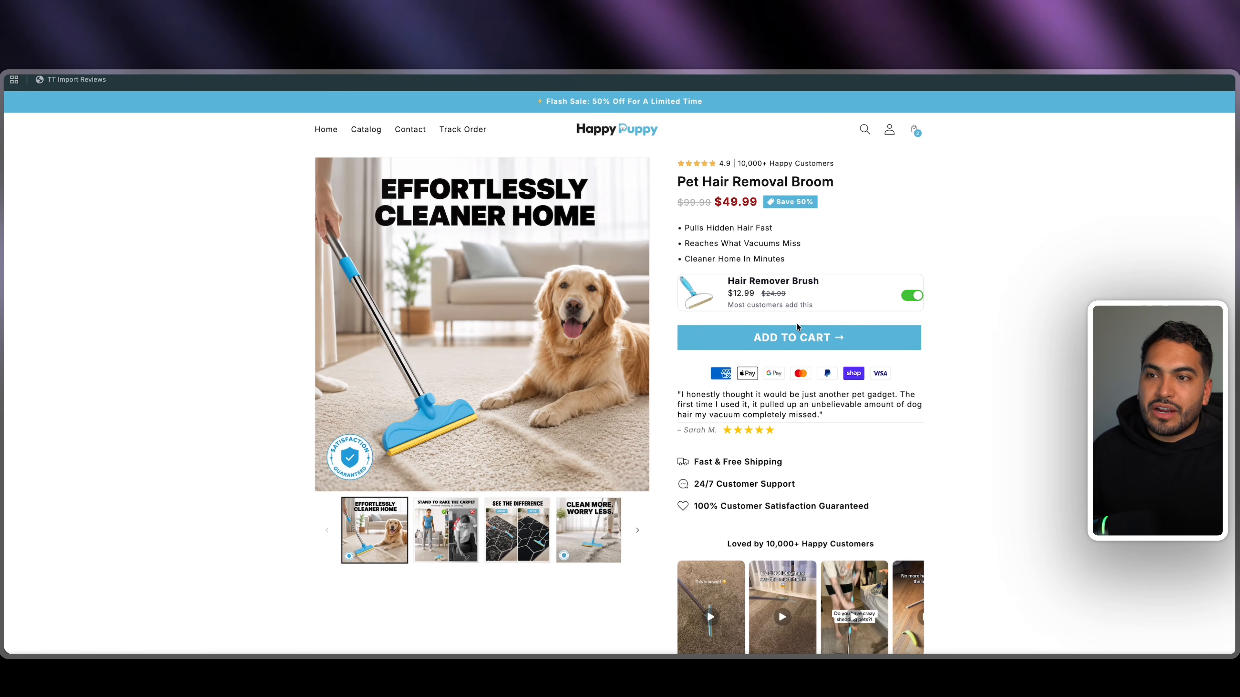
pyautogui.click(795, 335)
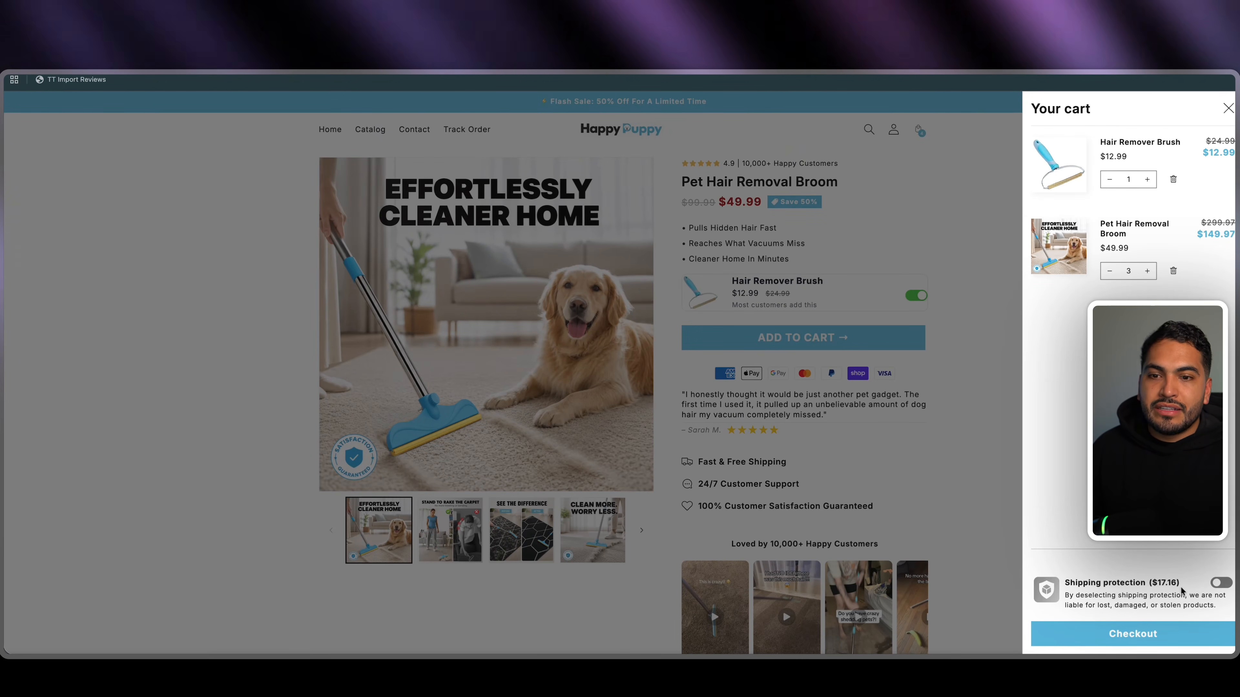
pyautogui.moveTo(1150, 585); pyautogui.dragTo(1173, 581)
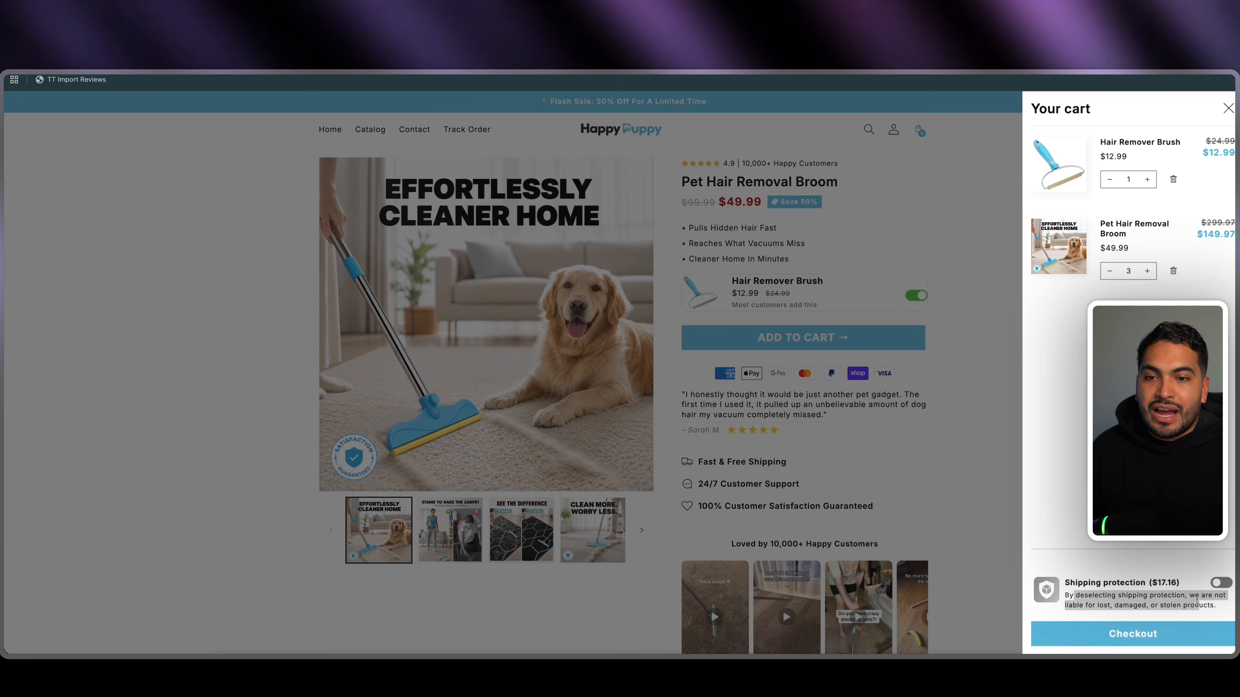
# Switch on shipping protection in the cart, read its guarantee text and close the cart
pyautogui.click(1221, 582)
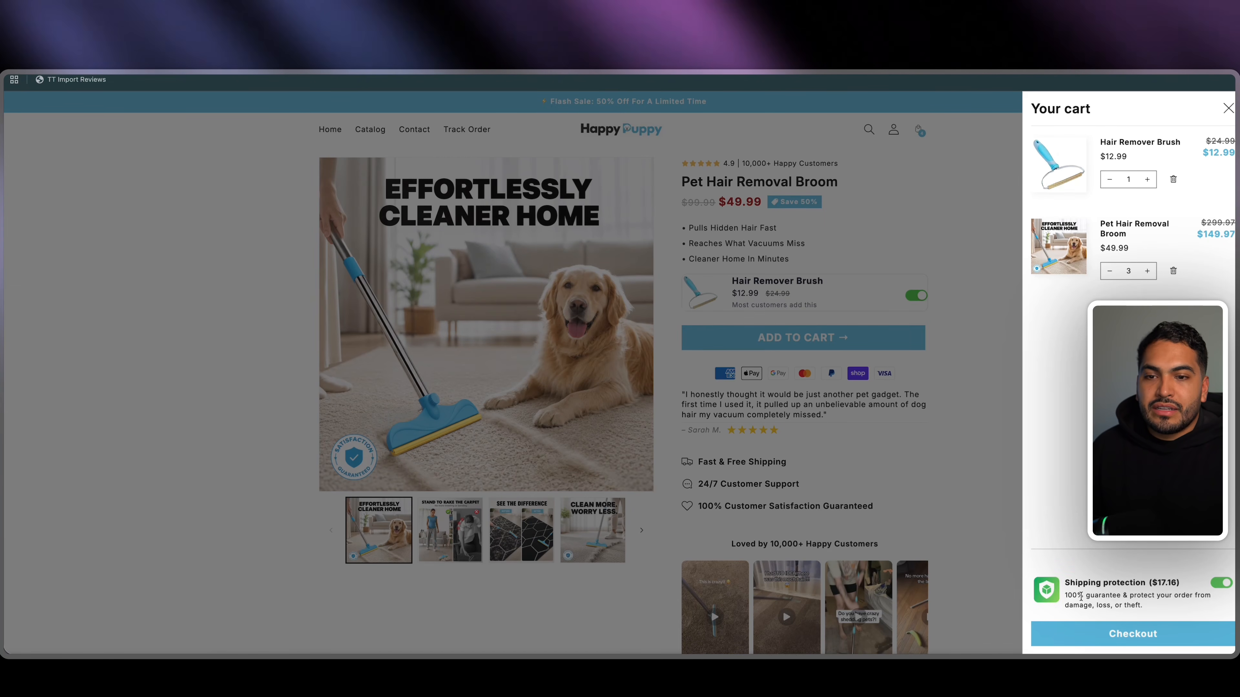
pyautogui.moveTo(1142, 596); pyautogui.dragTo(1194, 597)
pyautogui.click(910, 452)
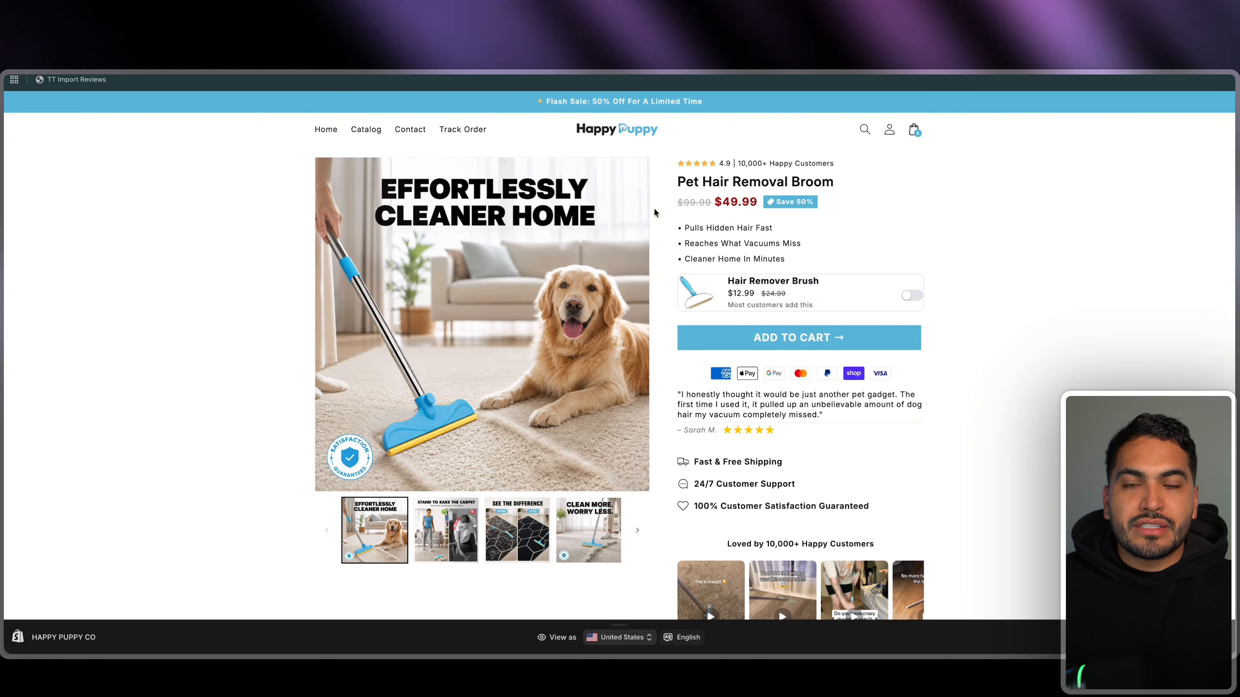
# Copy the main "Effortlessly Cleaner Home" product image from the store and paste it into a new ChatGPT chat
pyautogui.rightClick(497, 301)
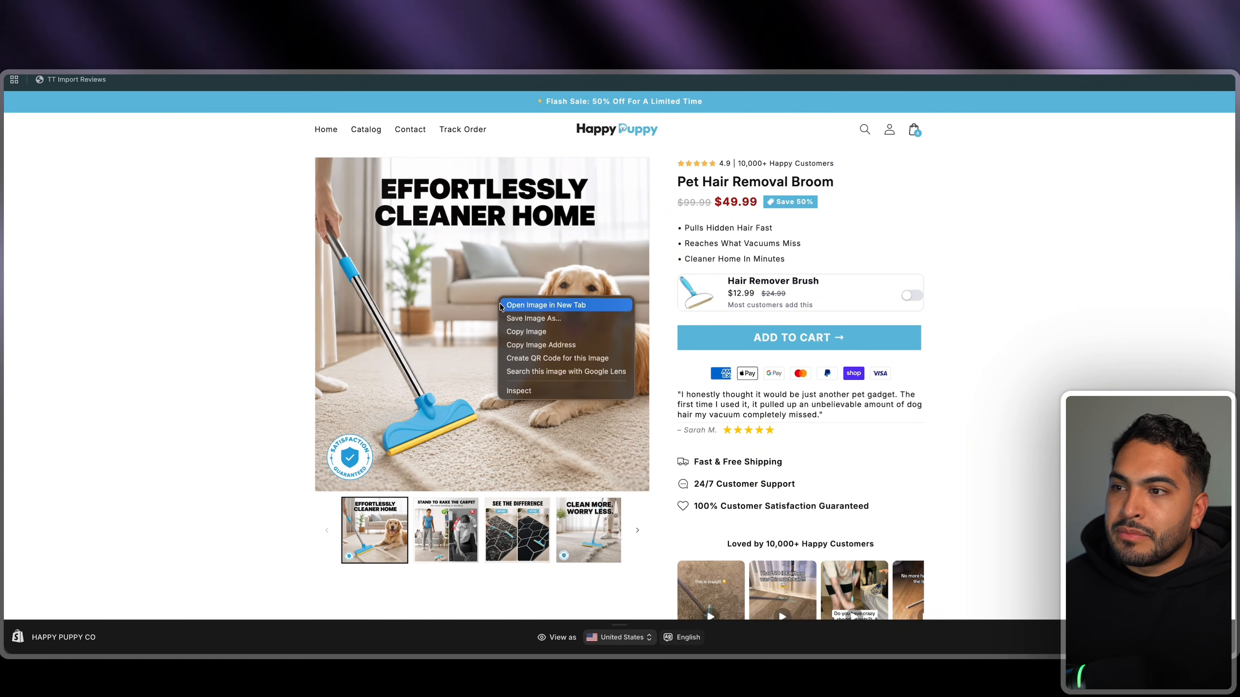
pyautogui.click(527, 332)
pyautogui.hotkey('ctrl', 'Tab')
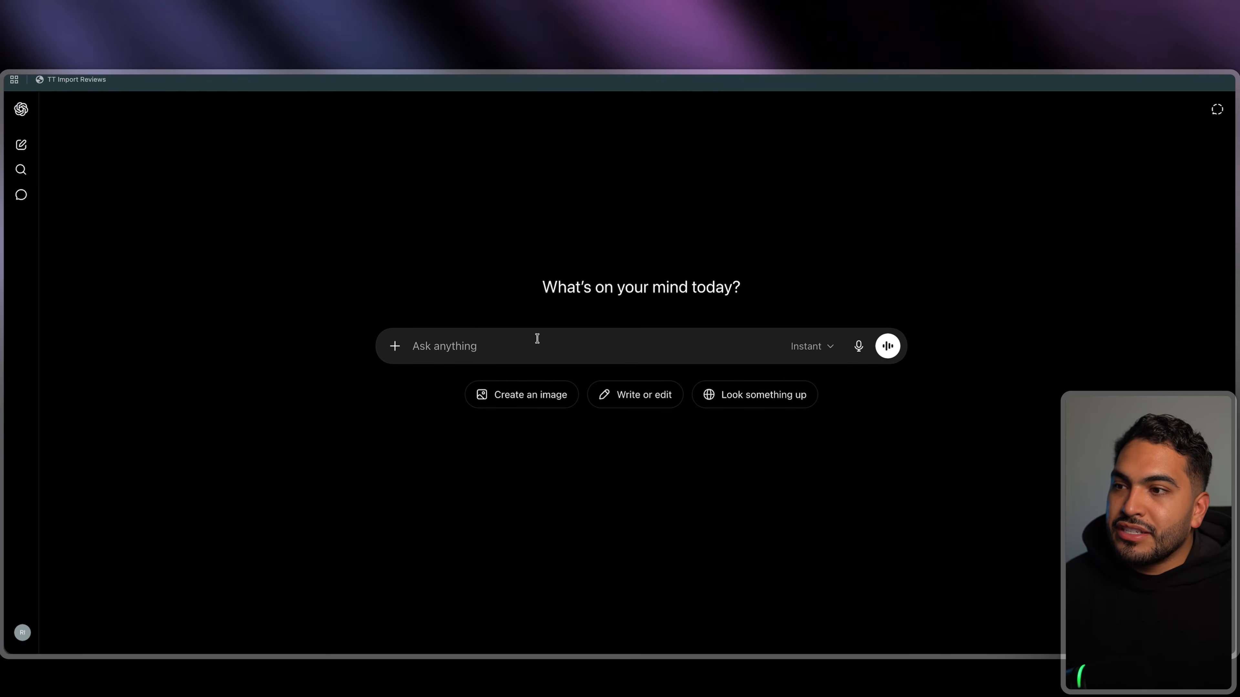
pyautogui.press('super+v')
# Copy the High Converting Photo Ad Prompt document linked in the Notion success kit and paste it below the image in ChatGPT
pyautogui.hotkey('ctrl', 'Tab')
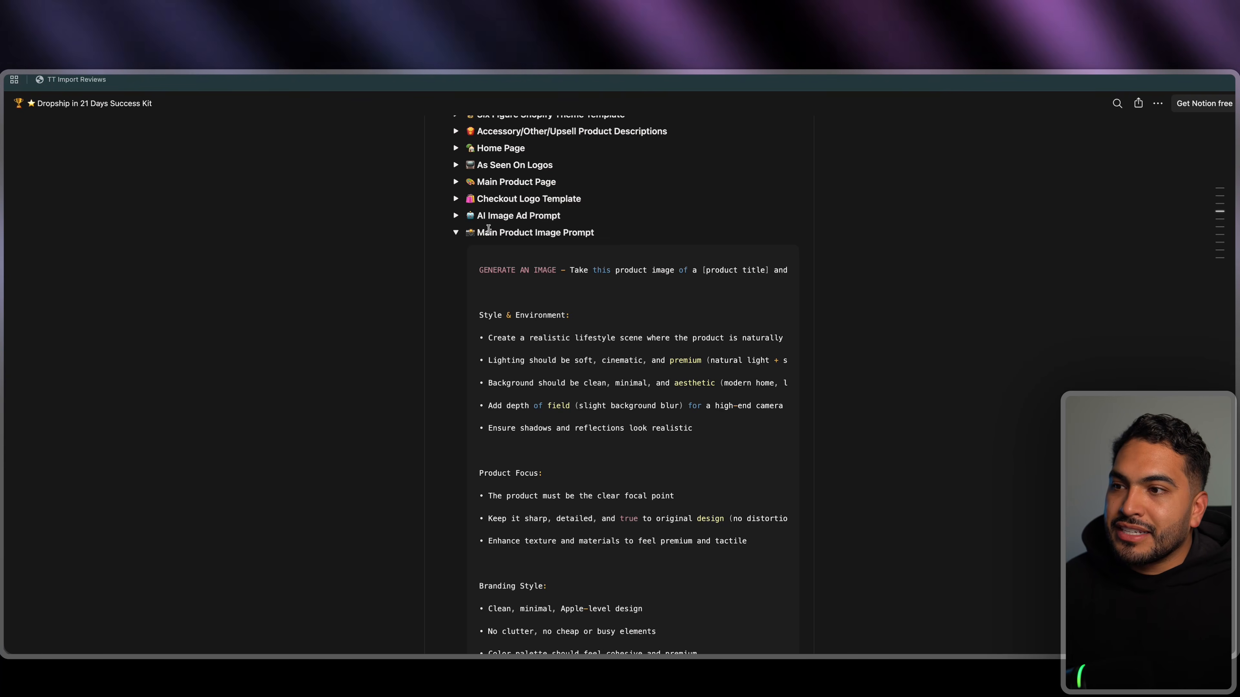
pyautogui.click(457, 233)
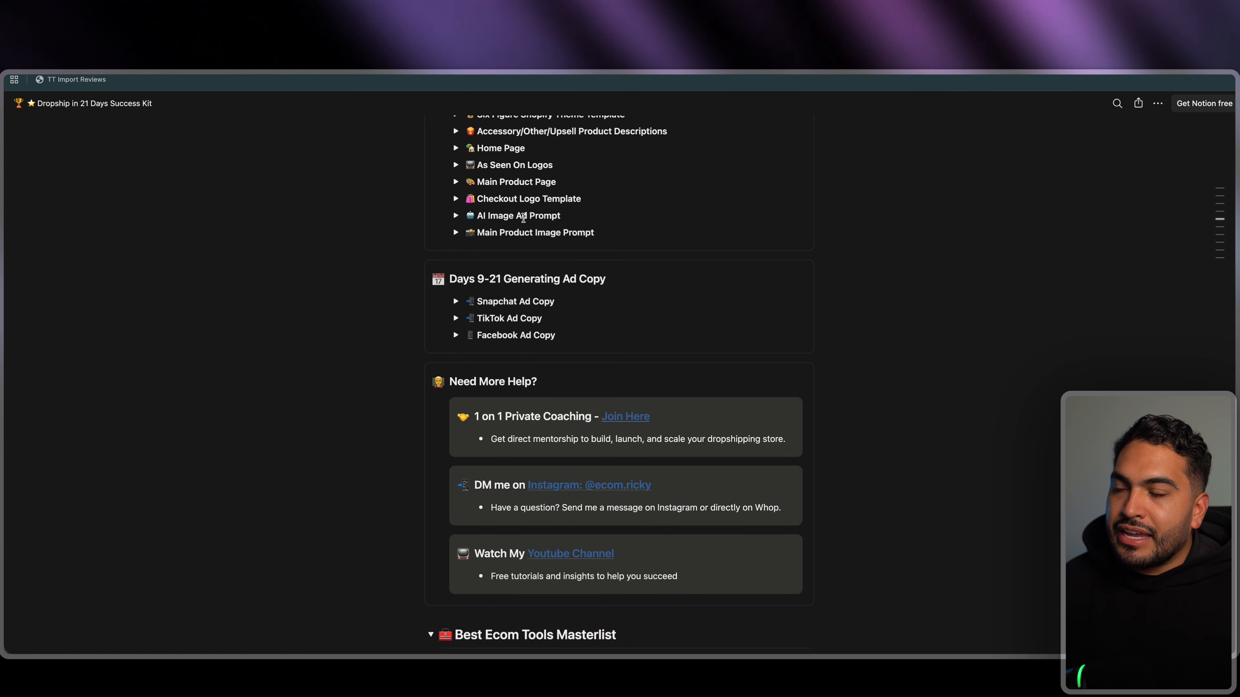
pyautogui.click(455, 216)
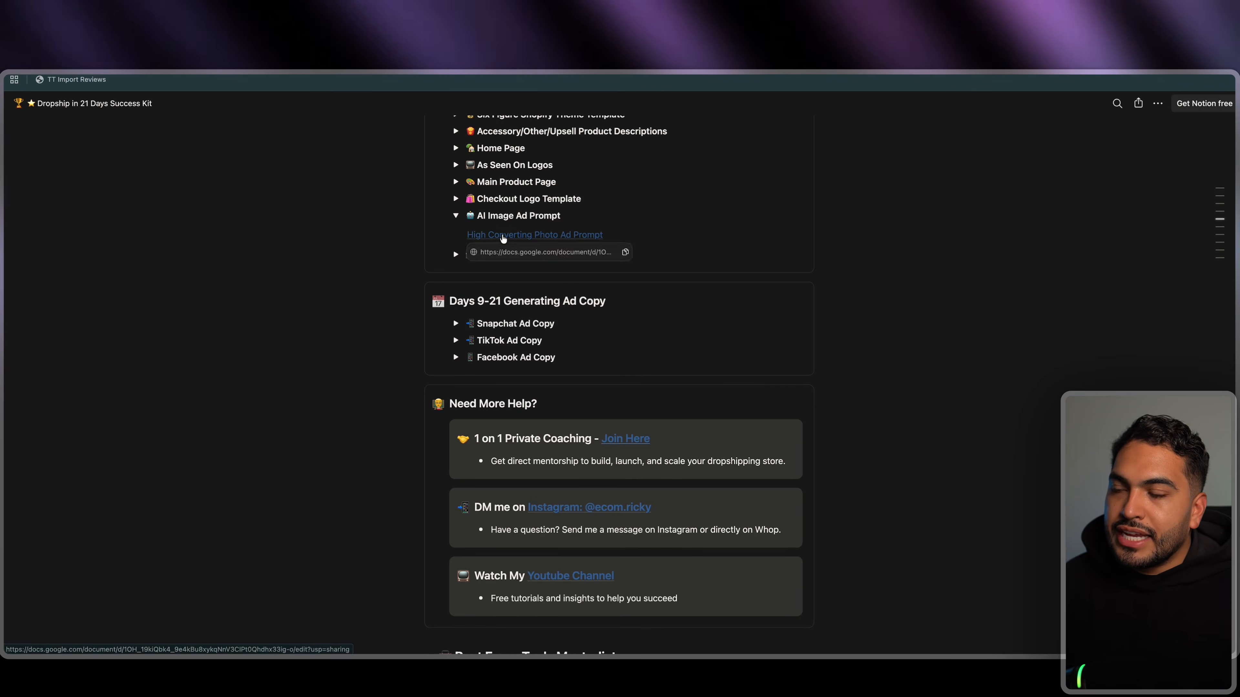
pyautogui.click(500, 236)
pyautogui.press('super+a')
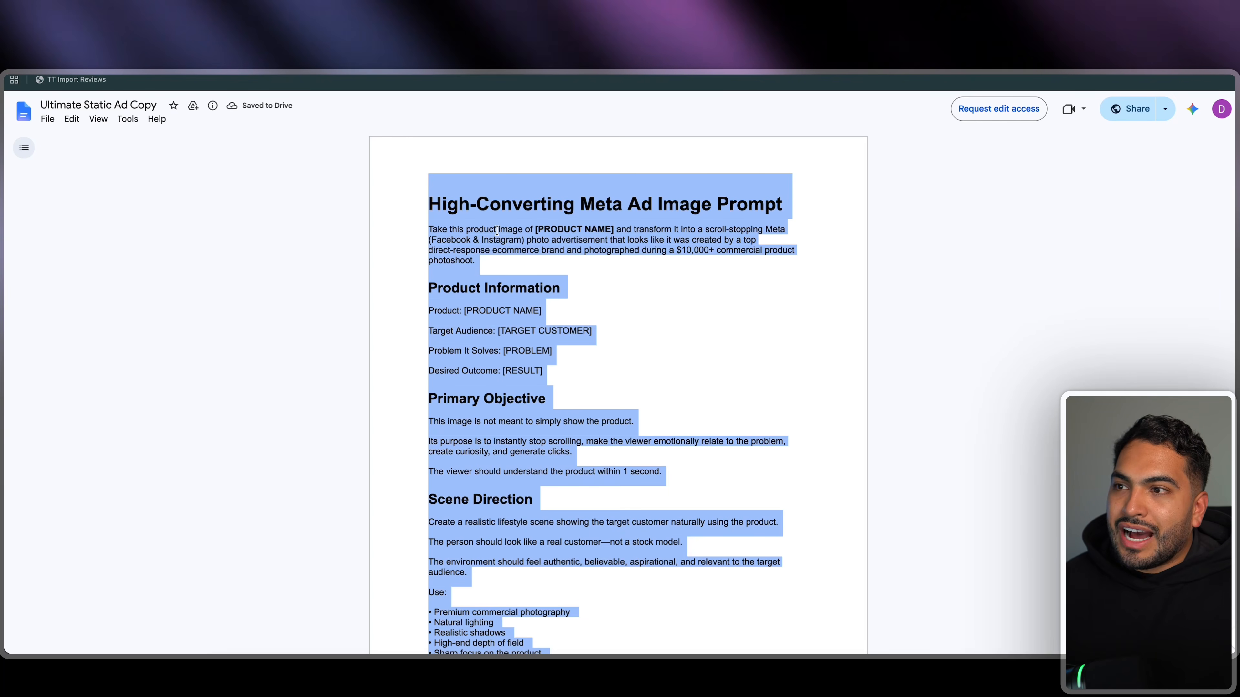
pyautogui.click(491, 75)
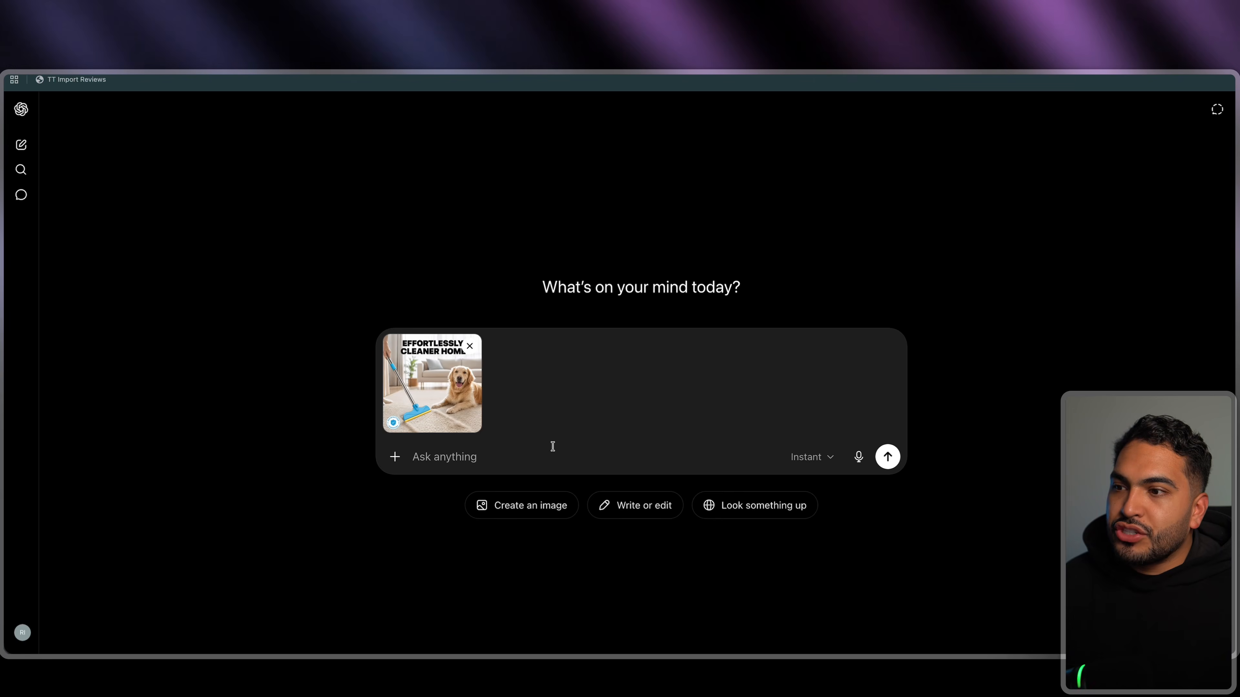
pyautogui.press('super+v')
# Replace both product name placeholders at the start of the prompt with "Dog Hair Broom"
pyautogui.scroll(-1, 581, 512)
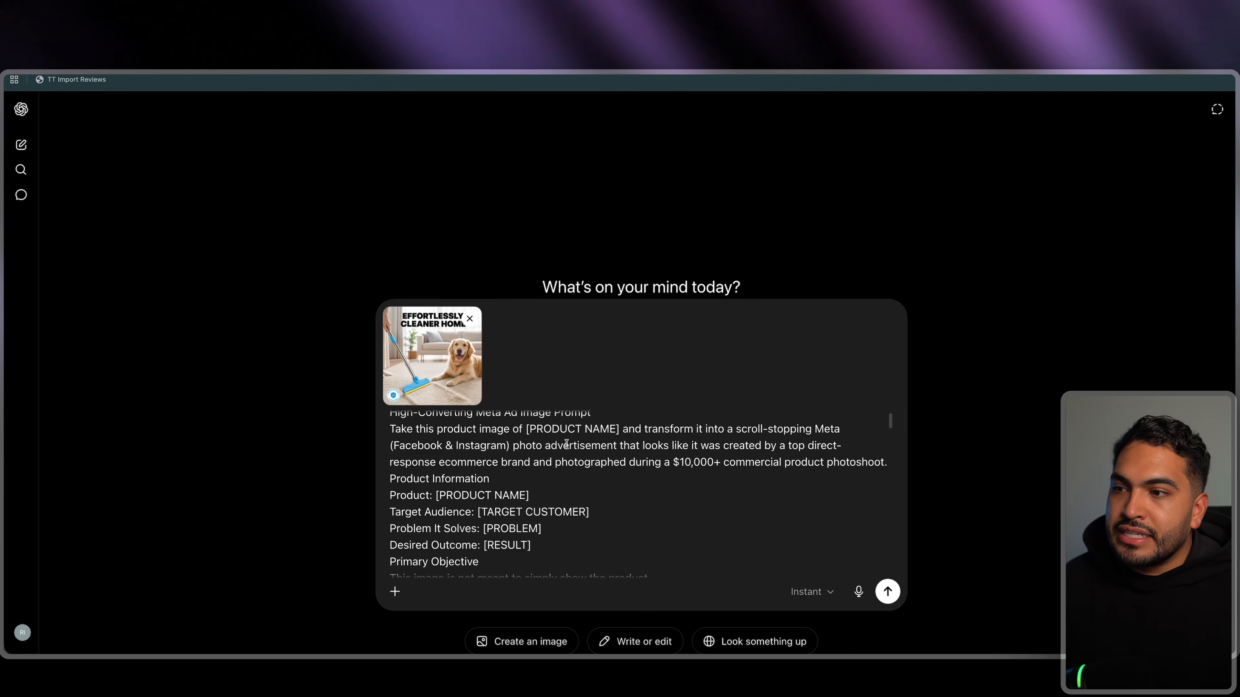
pyautogui.scroll(1, 611, 430)
pyautogui.moveTo(619, 446); pyautogui.dragTo(522, 447)
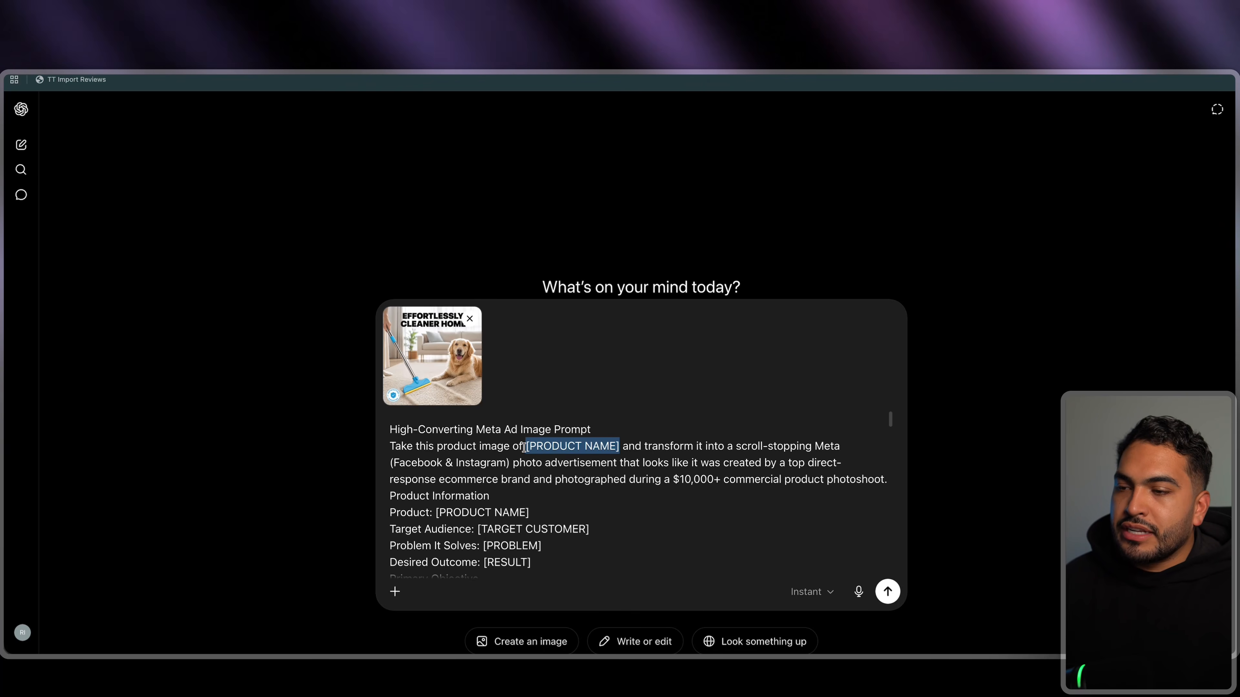
pyautogui.write('Dog Hair Broom')
pyautogui.moveTo(530, 512); pyautogui.dragTo(459, 512)
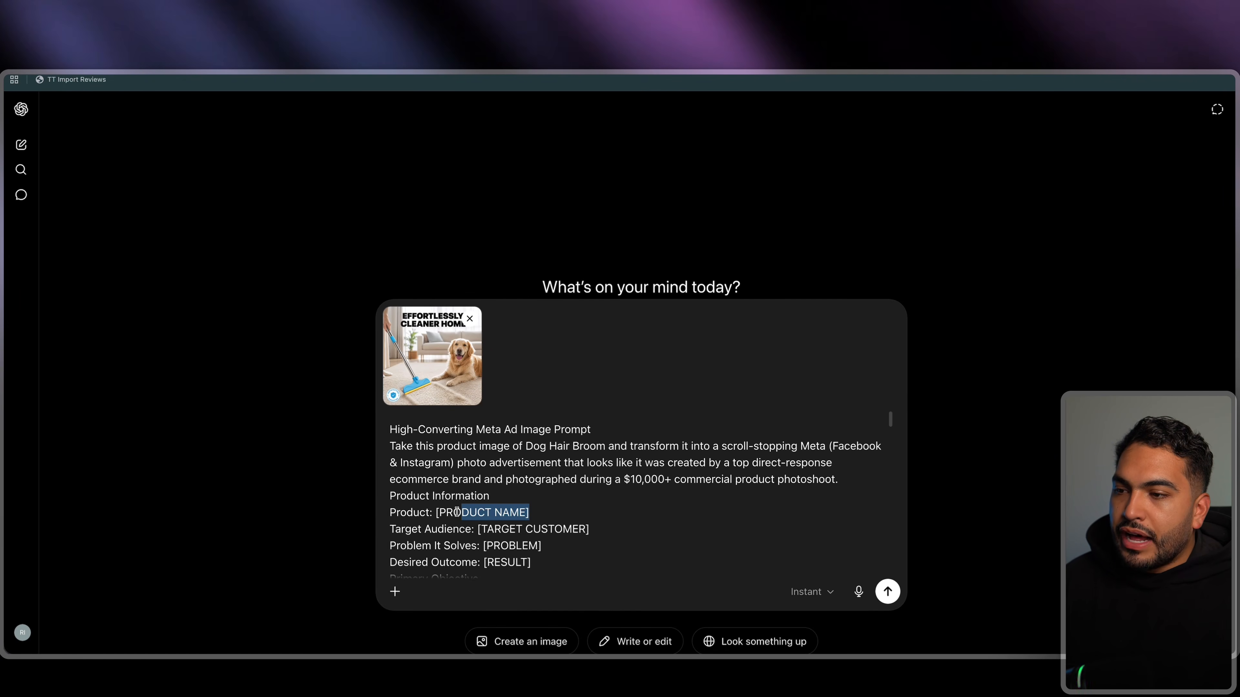
pyautogui.write('Dog Hair Broom')
# Set the prompt's target audience to "dog owner cleaning home" and the problem it solves to "easily lifts dog hair that vacuums cant"
pyautogui.moveTo(590, 528); pyautogui.dragTo(473, 529)
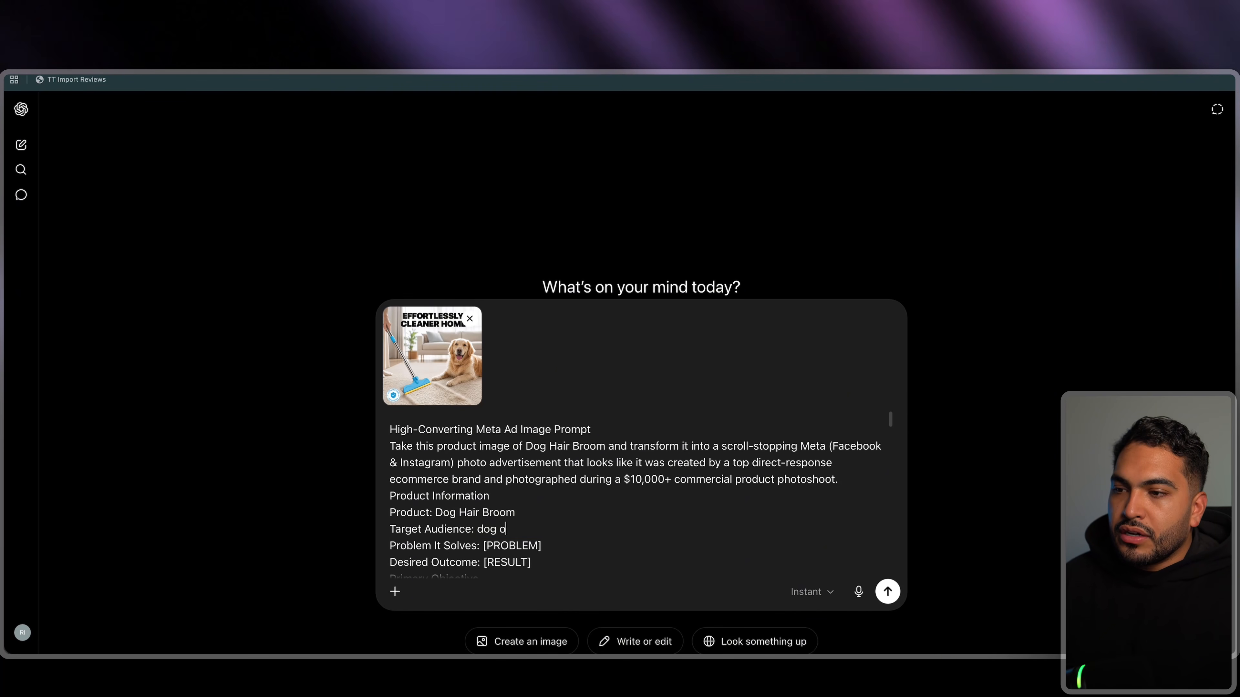
pyautogui.write('dog owner cleaning home')
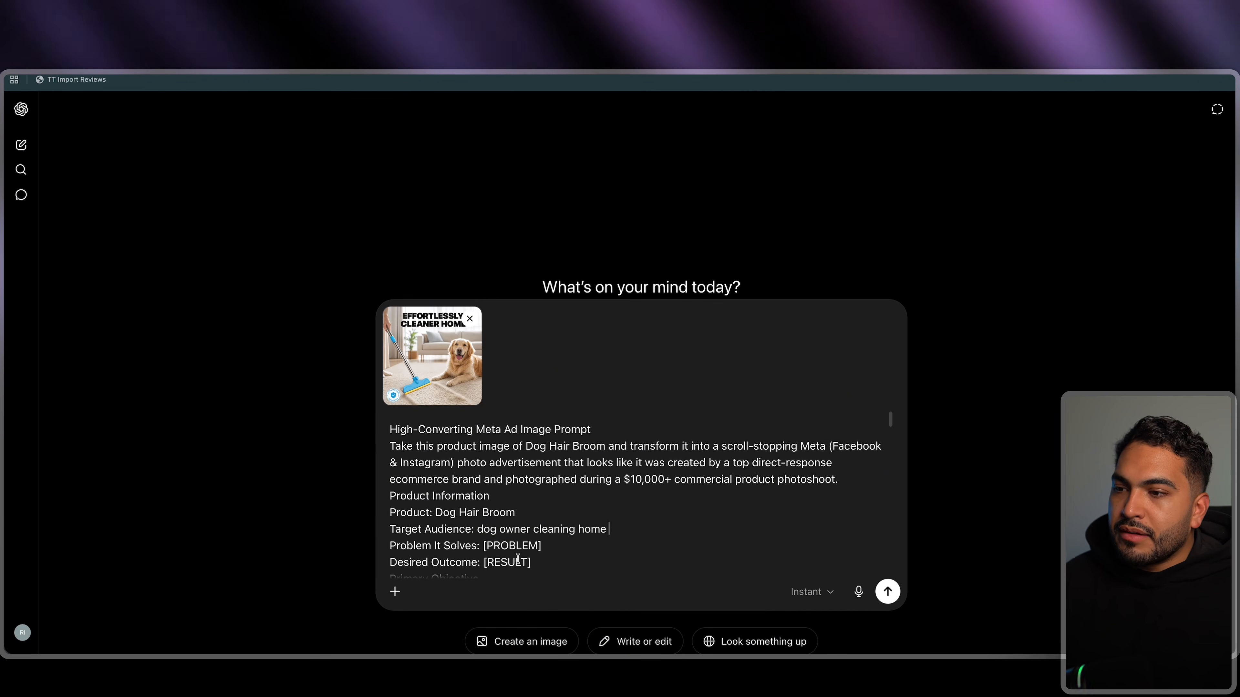
pyautogui.moveTo(545, 545); pyautogui.dragTo(481, 546)
pyautogui.write('easily lif')
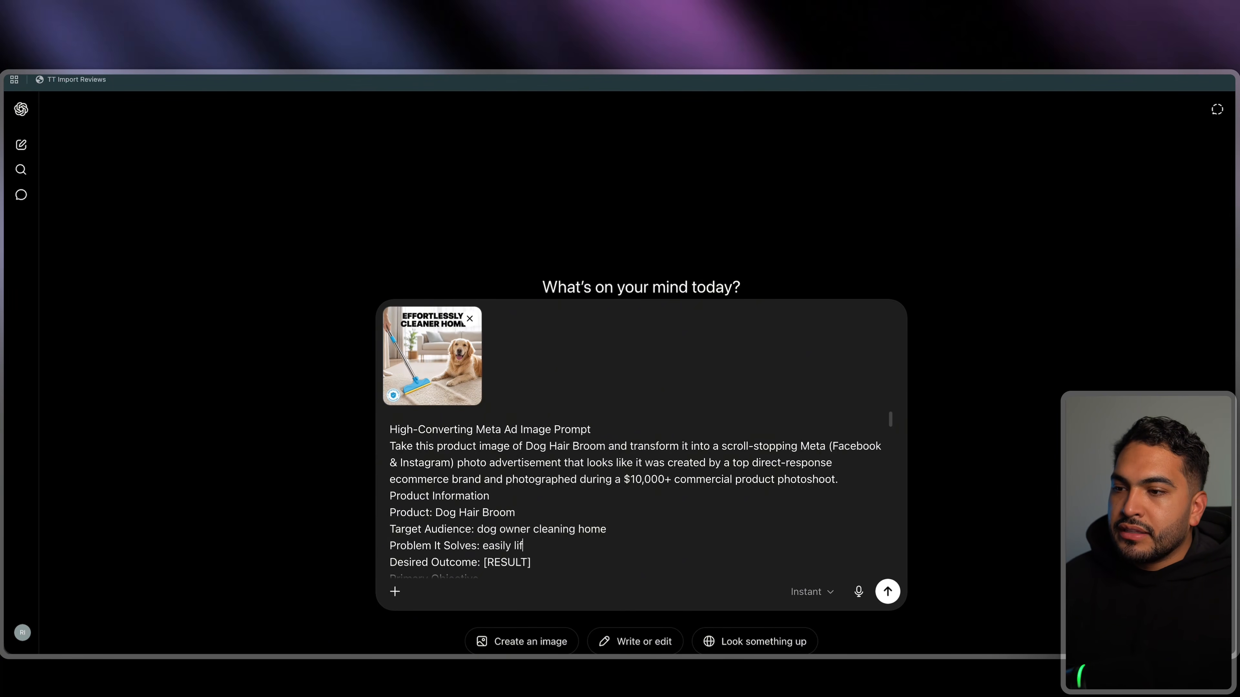
pyautogui.write('ts dog hair that vacc')
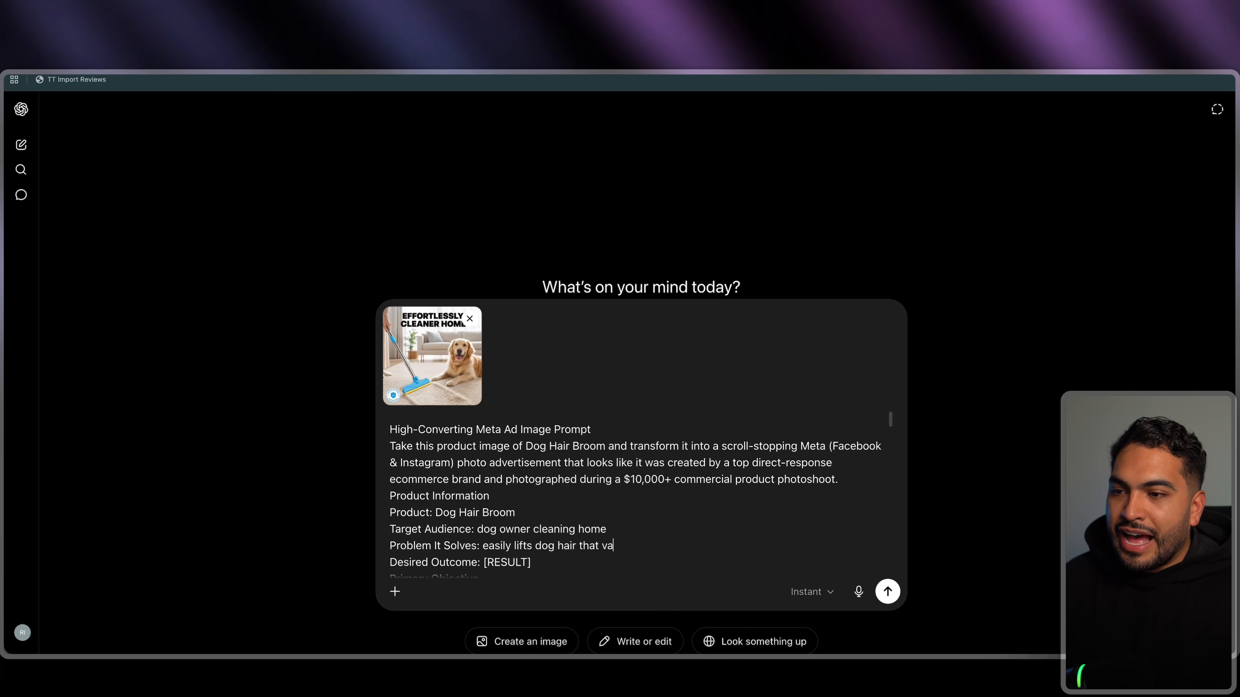
# Set the prompt's desired outcome to "hairless home, clean home" and submit it to generate the ad image
pyautogui.scroll(-2, 476, 569)
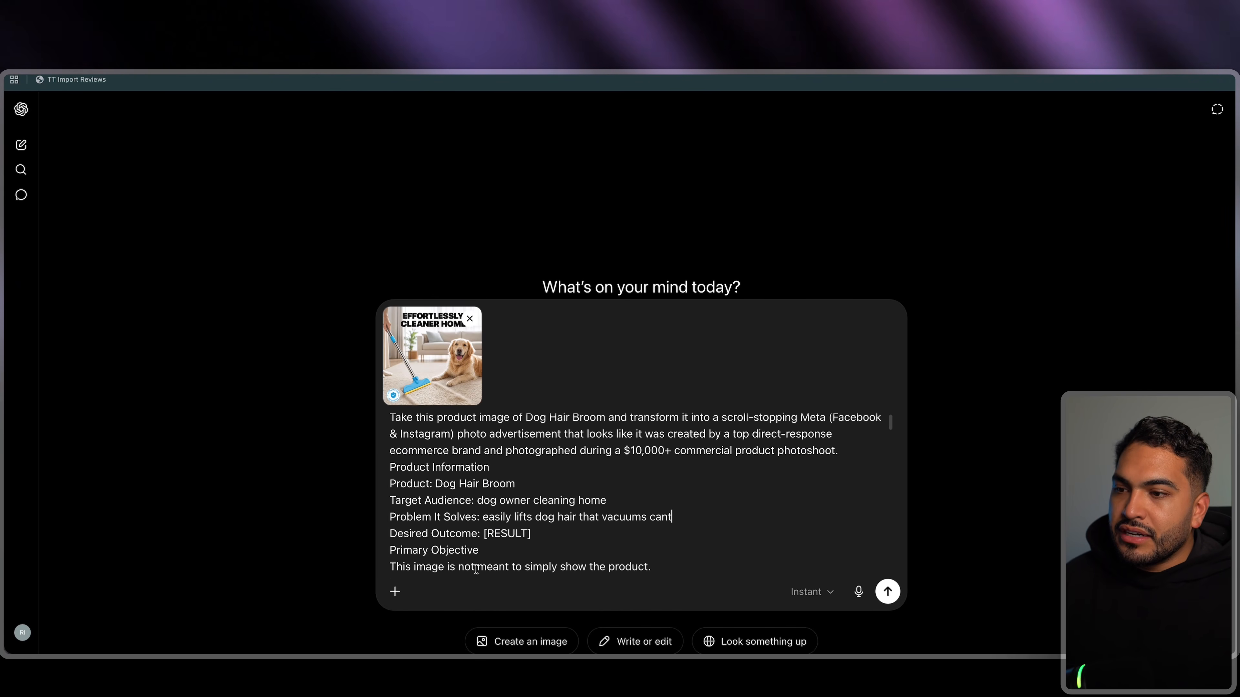
pyautogui.write('hairless home, clean ho')
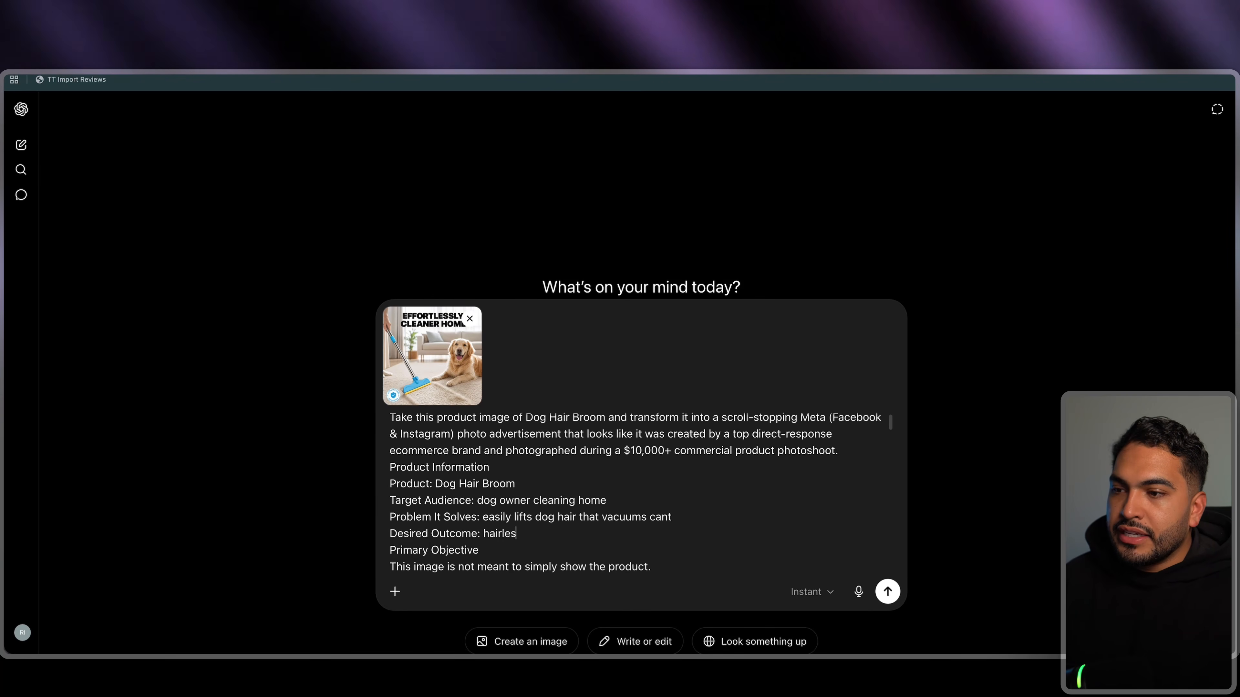
pyautogui.write('me')
# Copy the "Stand to Rake the Carpet" gallery image from the product page and paste it into the same ChatGPT chat
pyautogui.scroll(2, 523, 409)
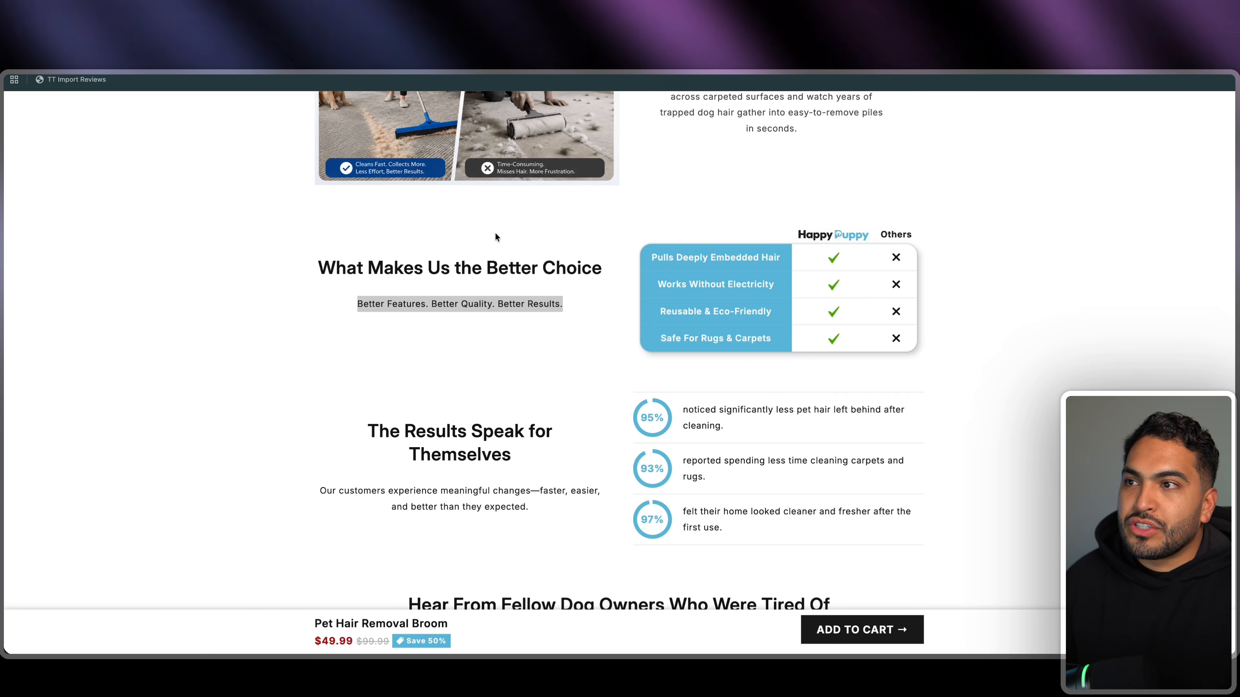
pyautogui.scroll(15, 494, 231)
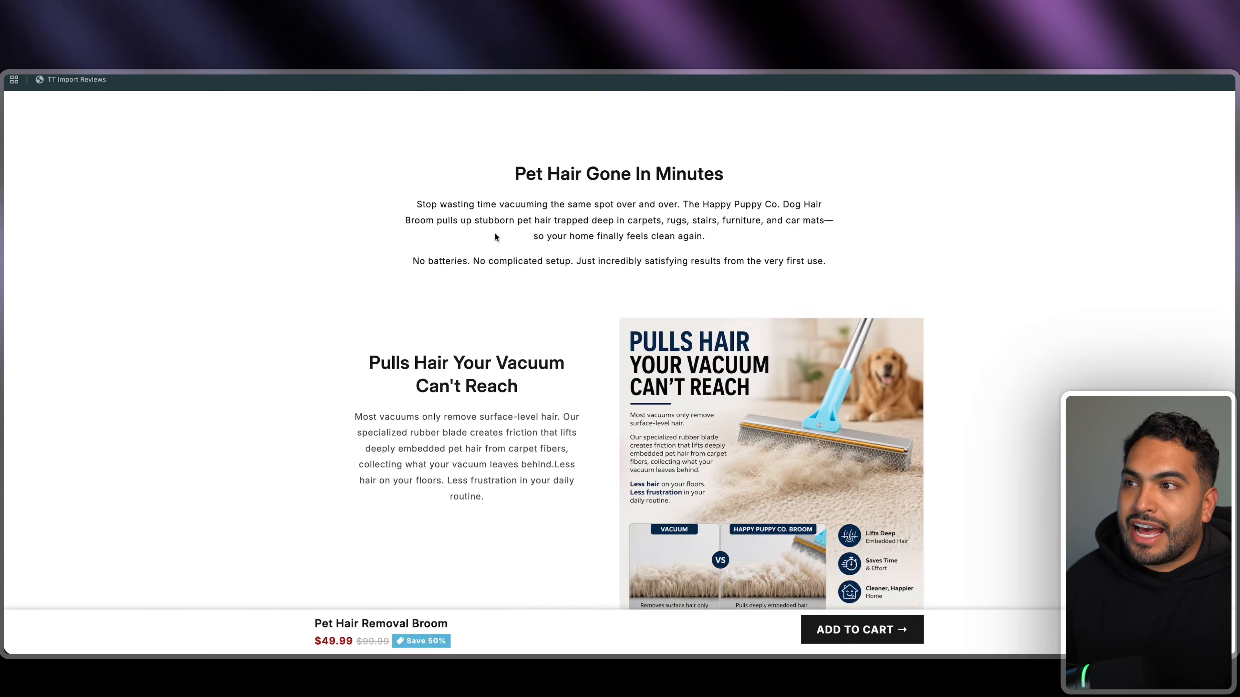
pyautogui.click(446, 530)
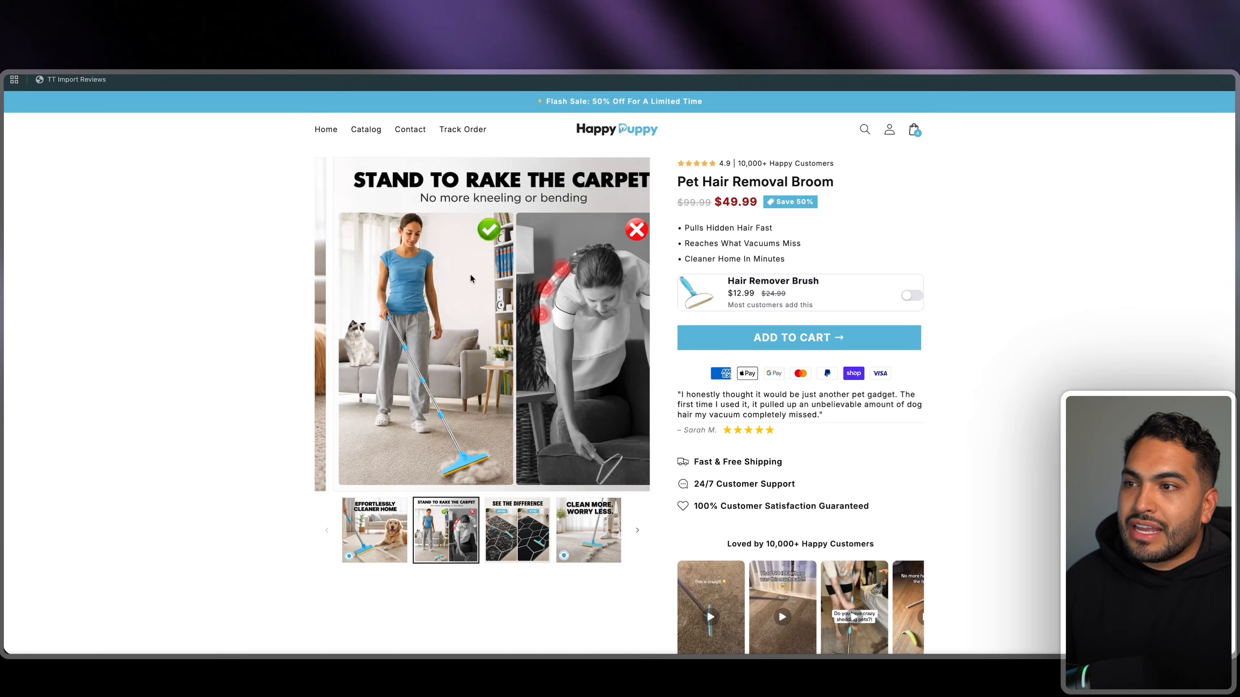
pyautogui.rightClick(476, 353)
pyautogui.click(507, 383)
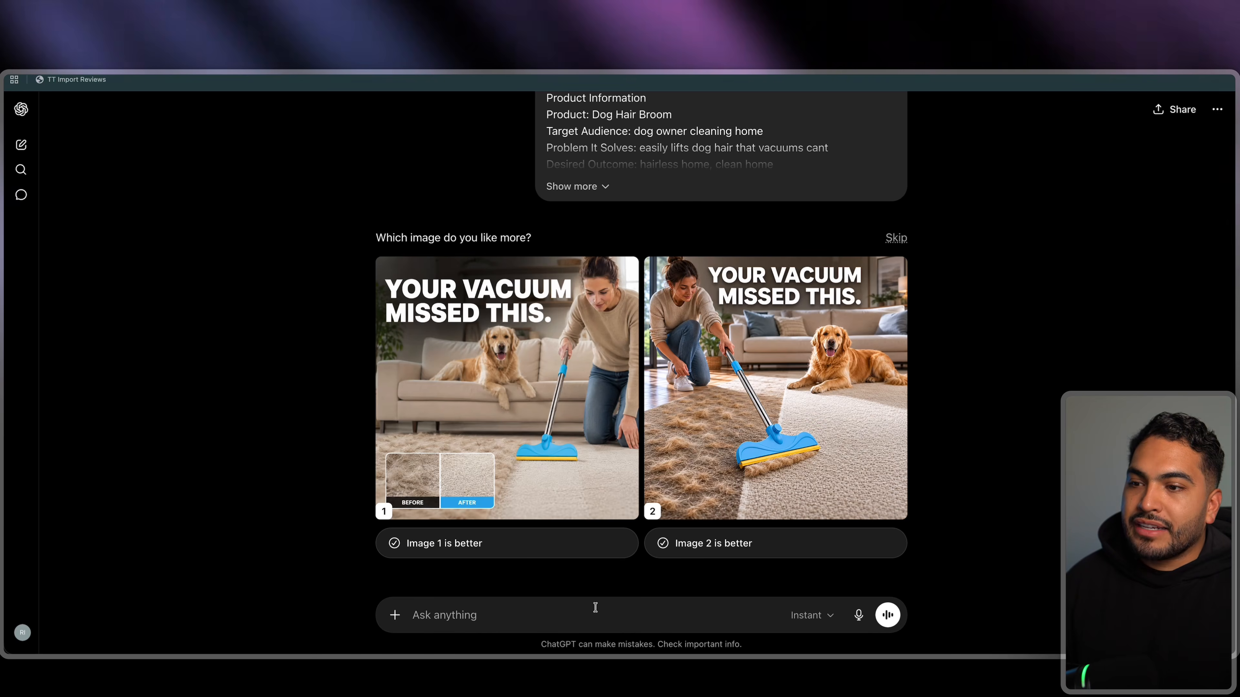
pyautogui.press('super+v')
# Begin the prompt for the pasted image with "transform this image into a meta static ad based on my previous prompt"
pyautogui.write('transform thi')
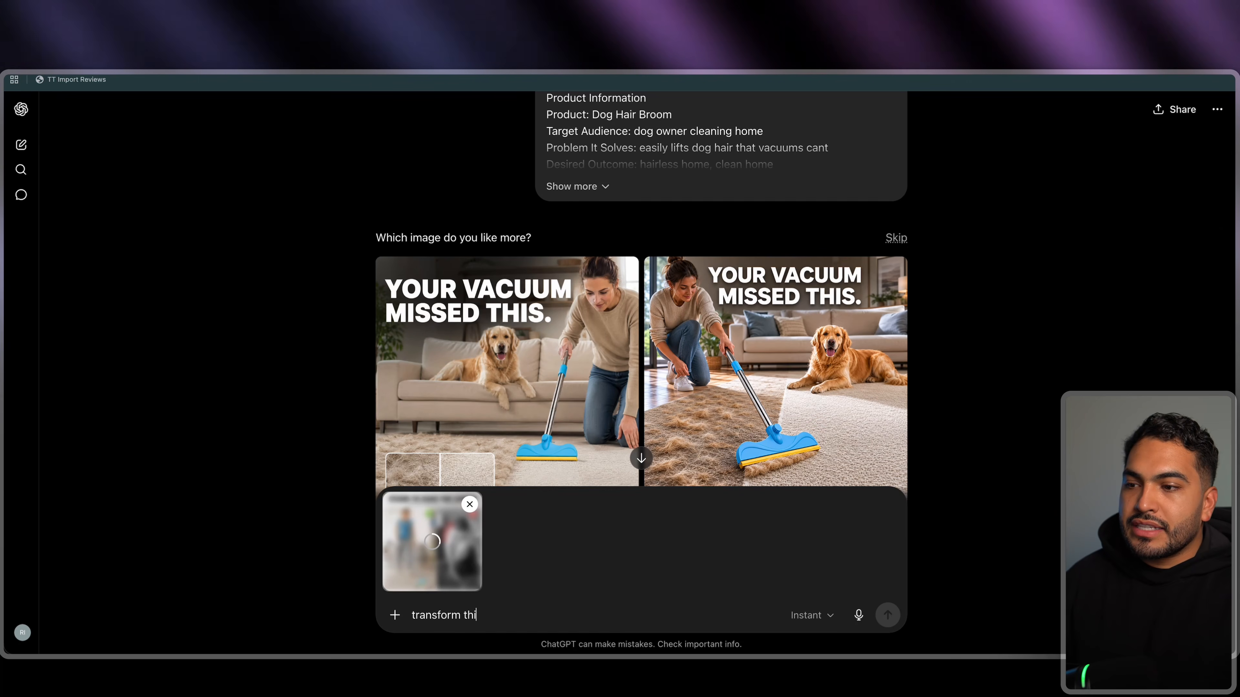
pyautogui.write('s image into a meta s')
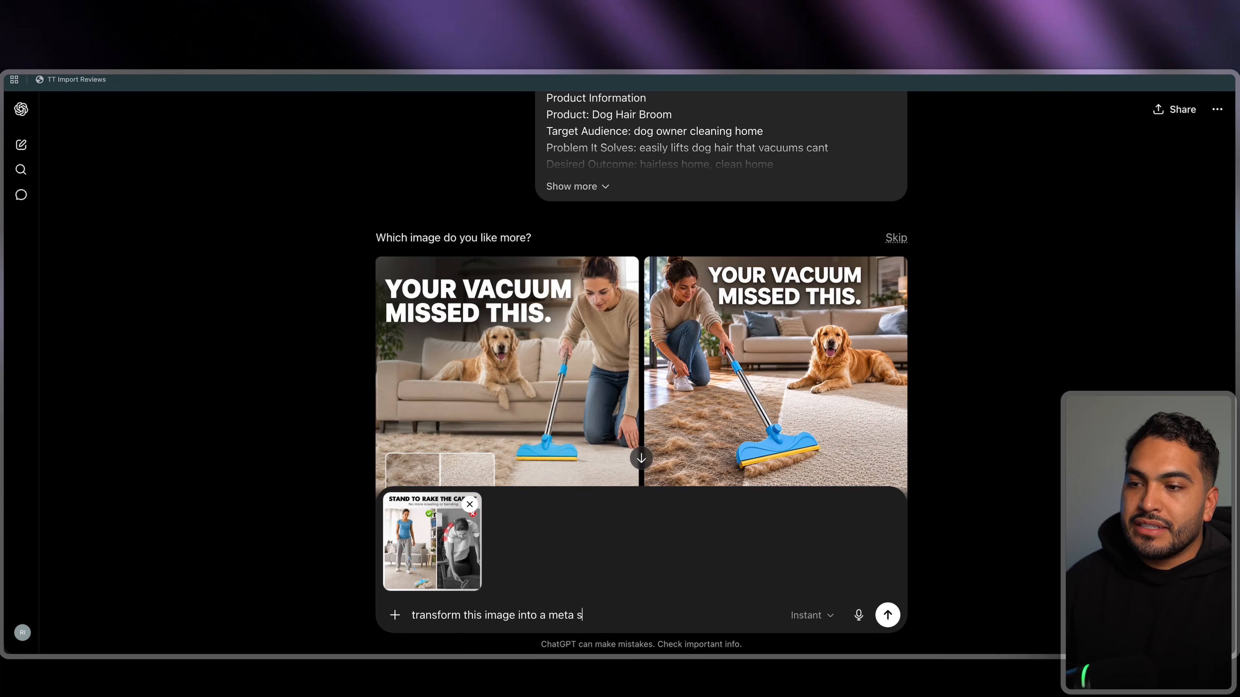
pyautogui.write('tatic ad based ')
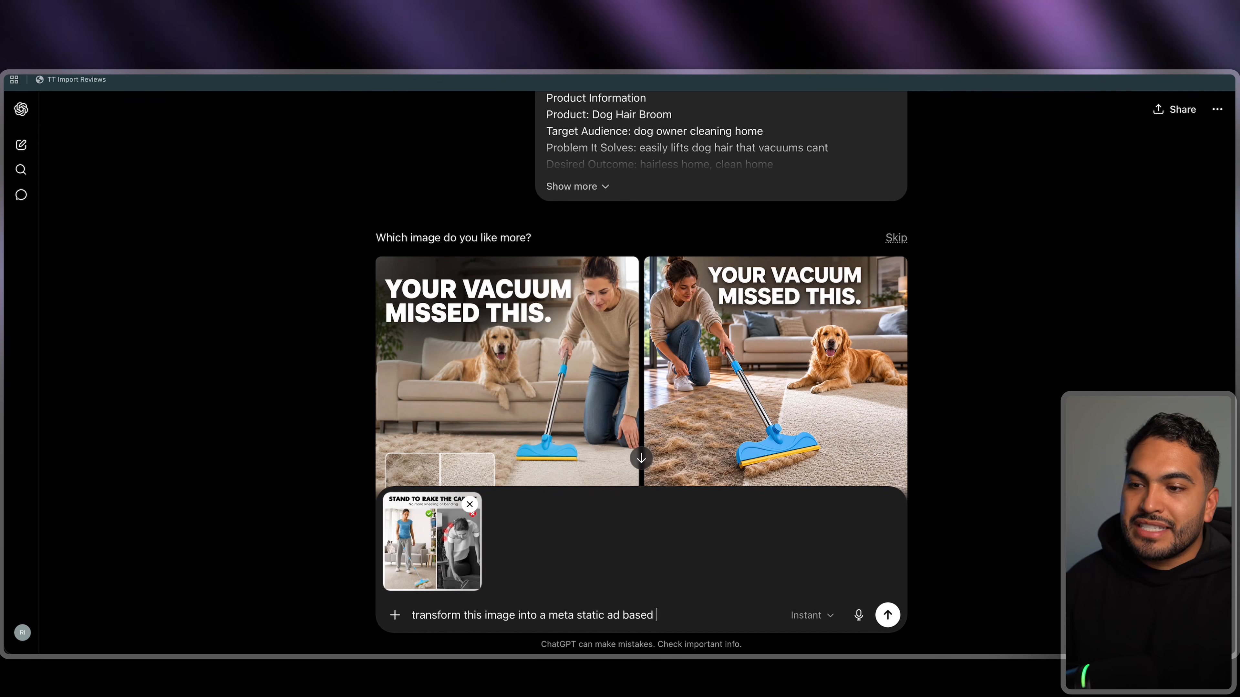
pyautogui.write('on my previous prompt')
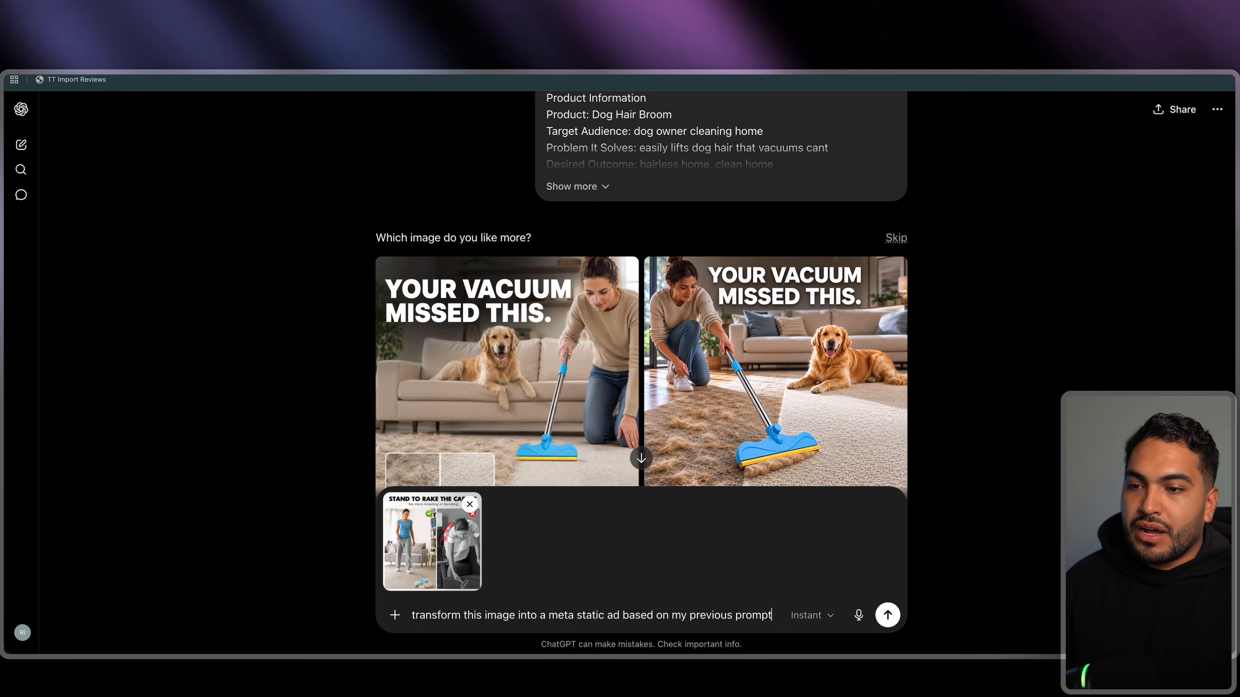
# Add "use a different scroll stopping hook but keep the comparison between standing and getting onknees" to the prompt and submit it
pyautogui.write('. use a different scroll')
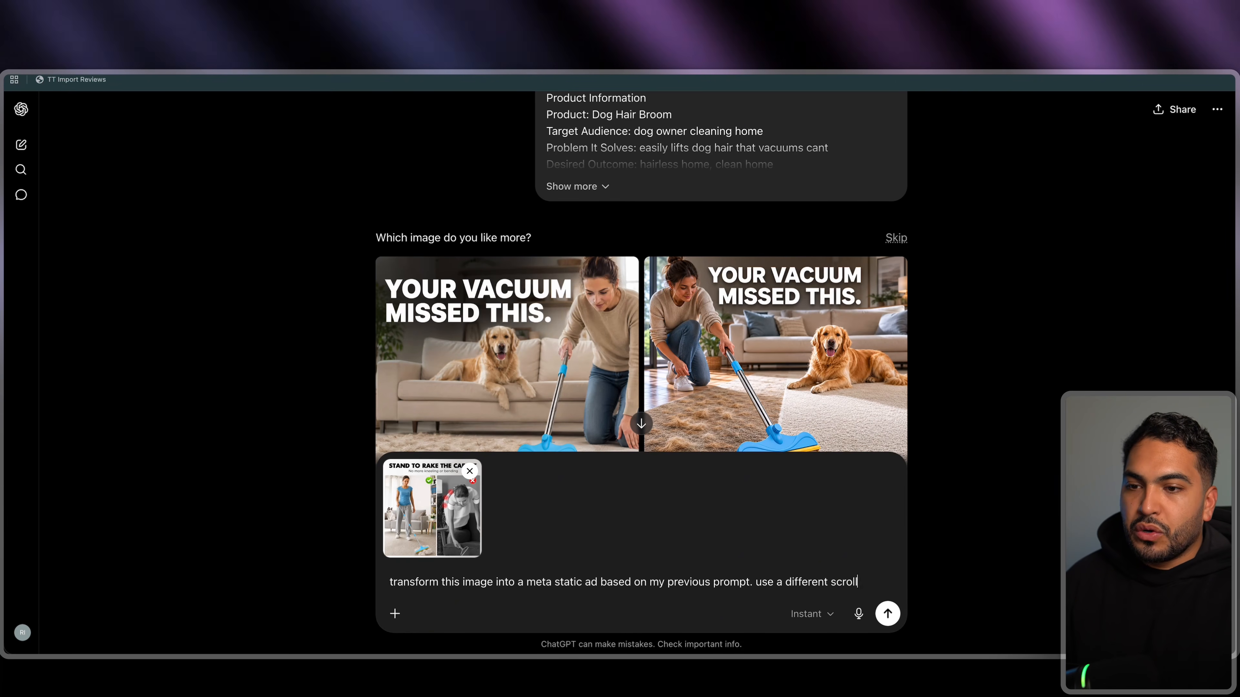
pyautogui.write(' stopping hook but keep the')
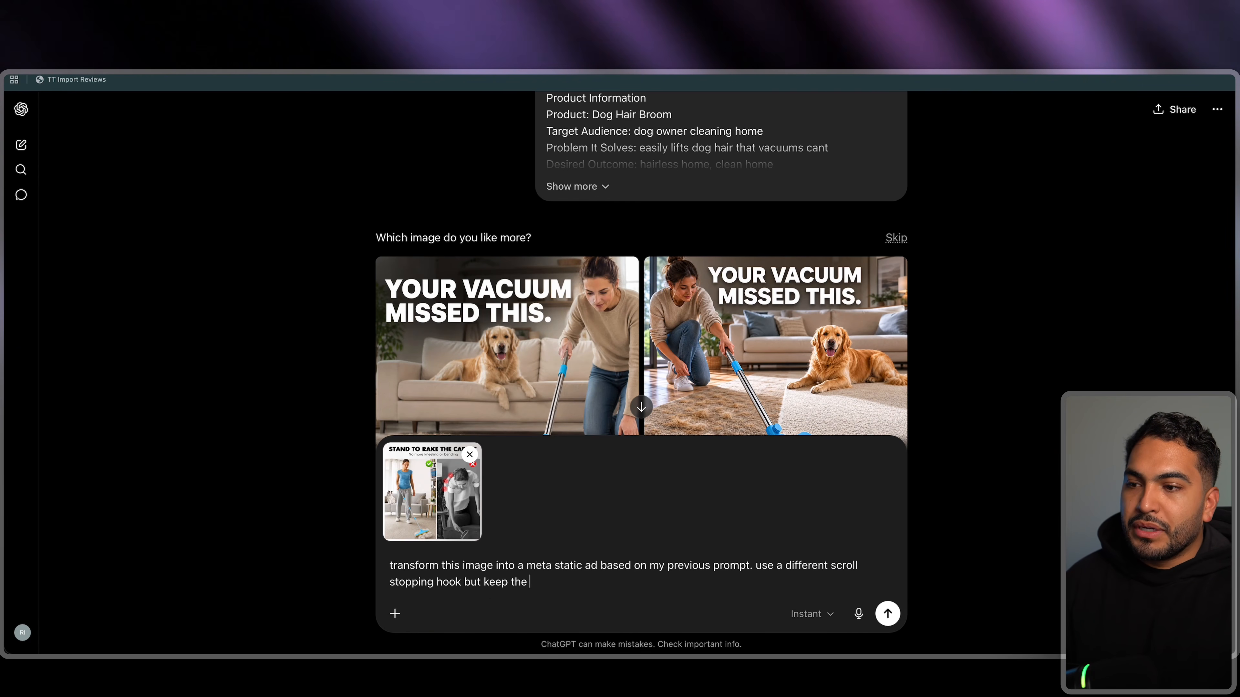
pyautogui.write(' comparison between ')
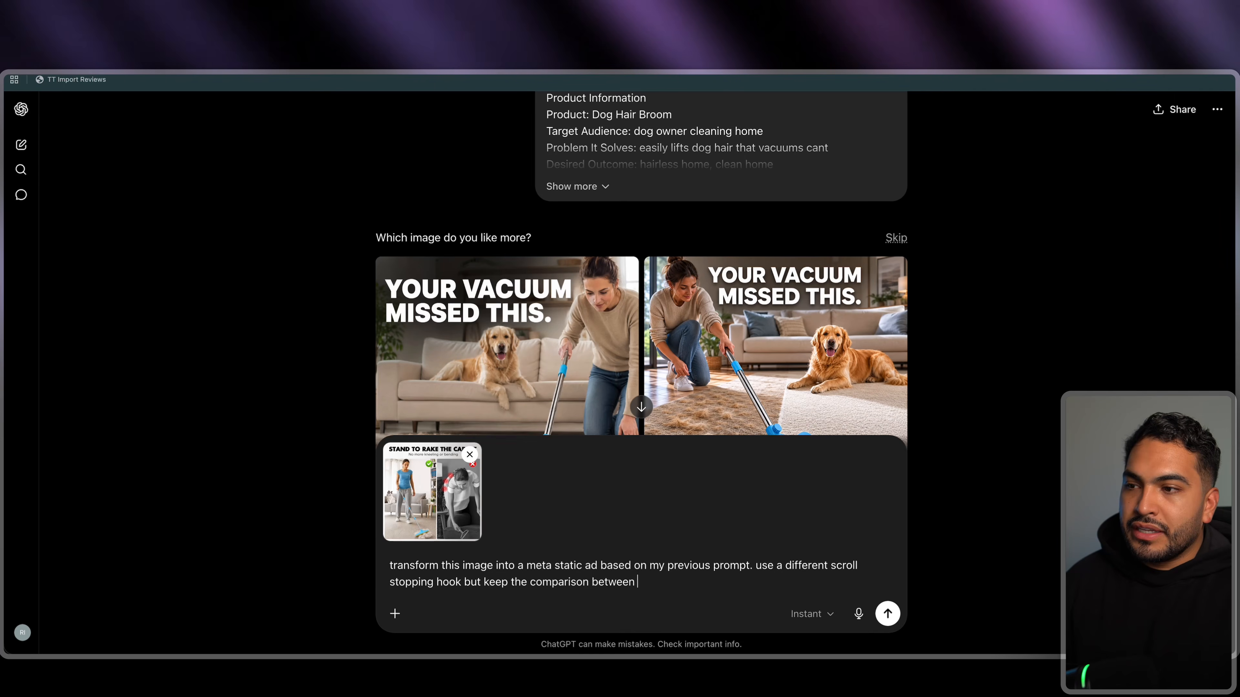
pyautogui.write('standing and get')
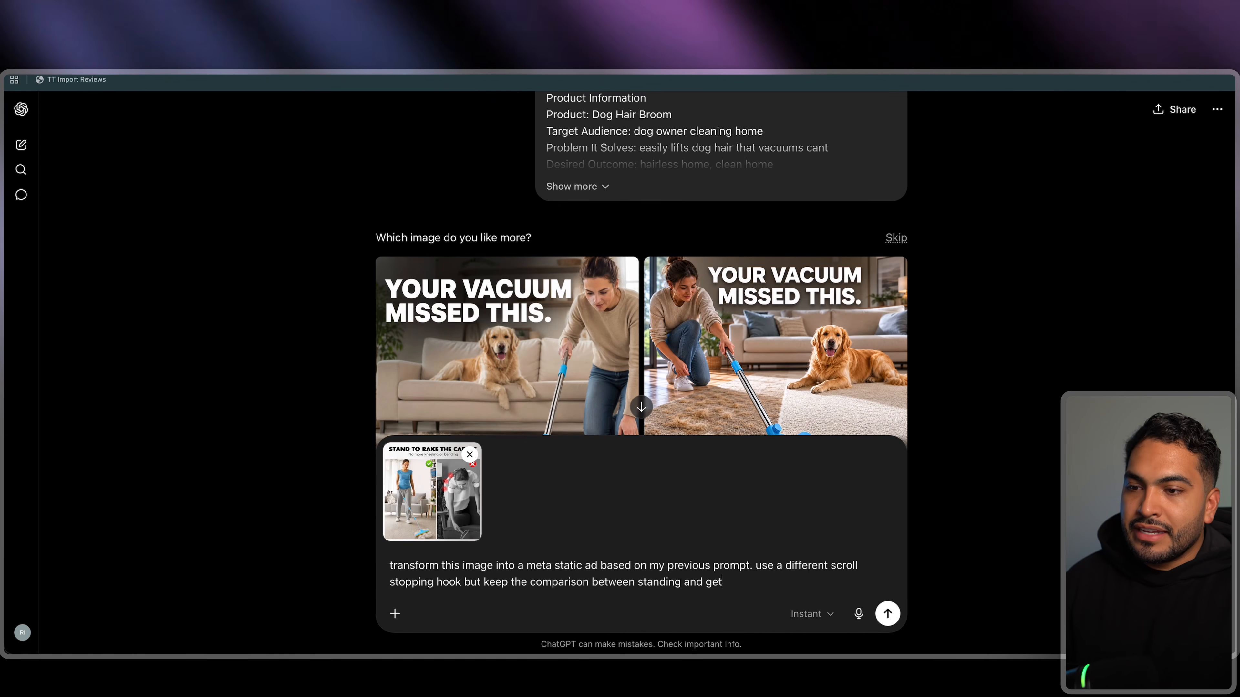
pyautogui.write('ting onknees')
pyautogui.press('Return')
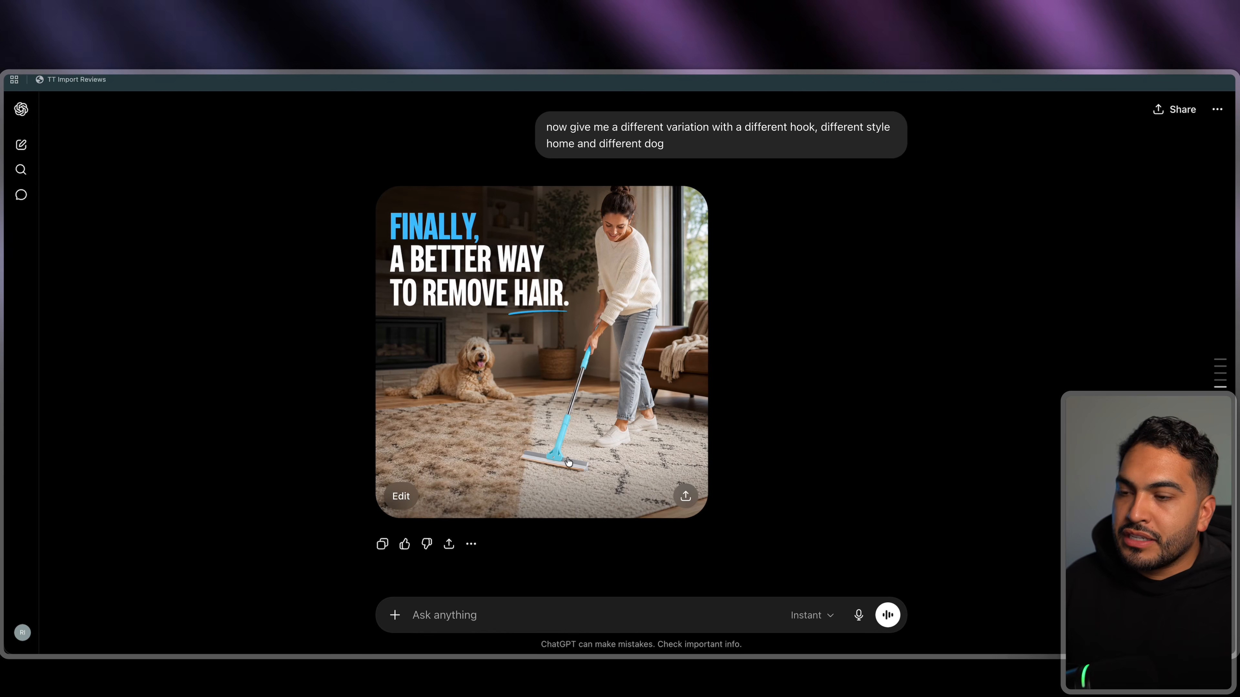
# Review the generated ad images in the chat, from the latest variation back to the first standing-versus-kneeling comparison
pyautogui.scroll(1, 567, 461)
pyautogui.scroll(-1, 567, 462)
pyautogui.scroll(8, 607, 348)
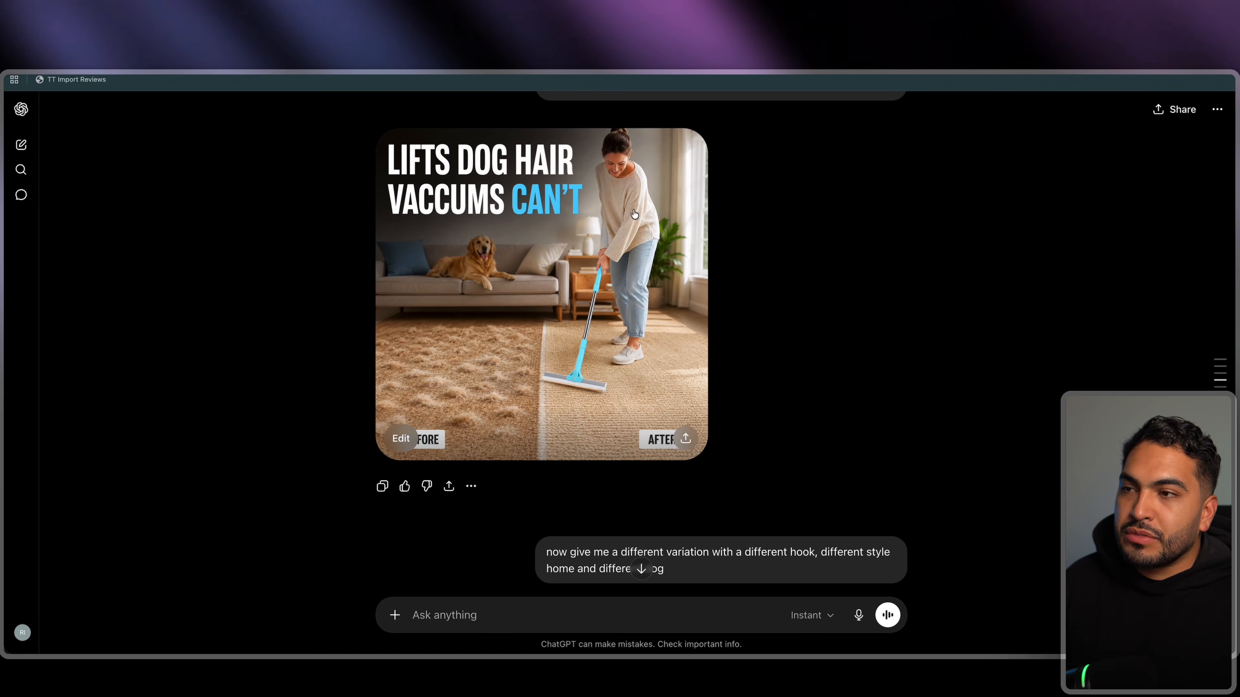
pyautogui.scroll(15, 634, 214)
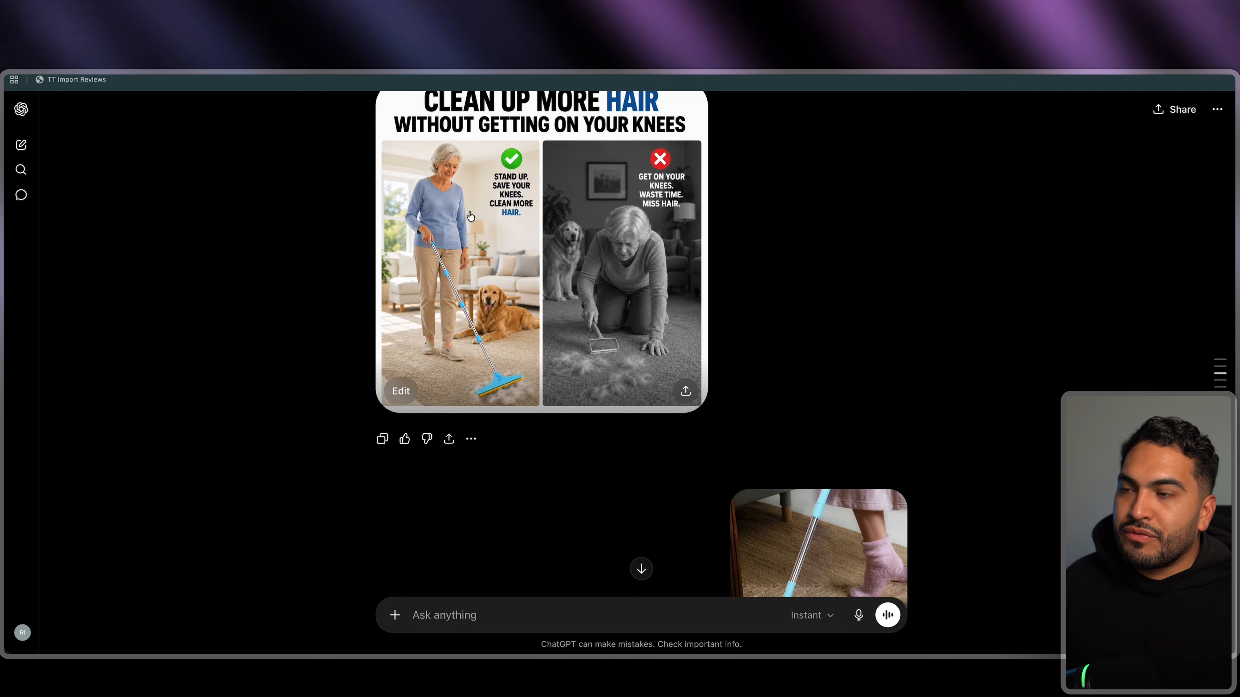
pyautogui.scroll(2, 470, 216)
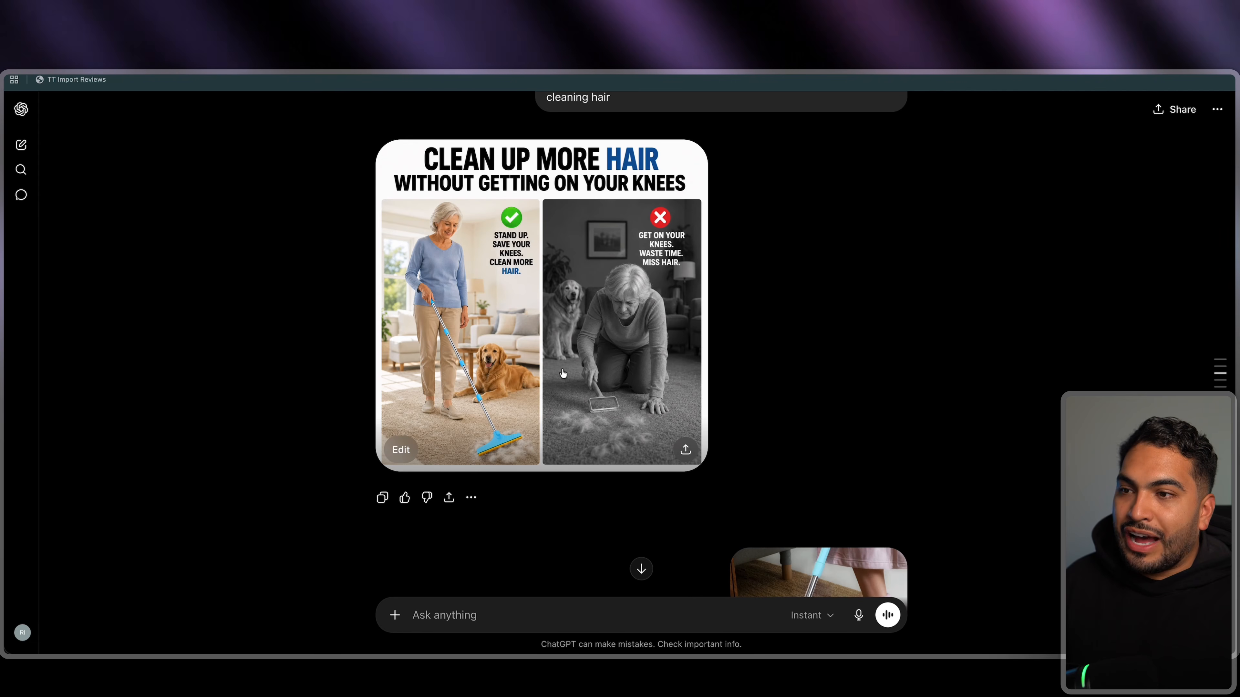
pyautogui.scroll(1, 751, 373)
pyautogui.scroll(20, 750, 373)
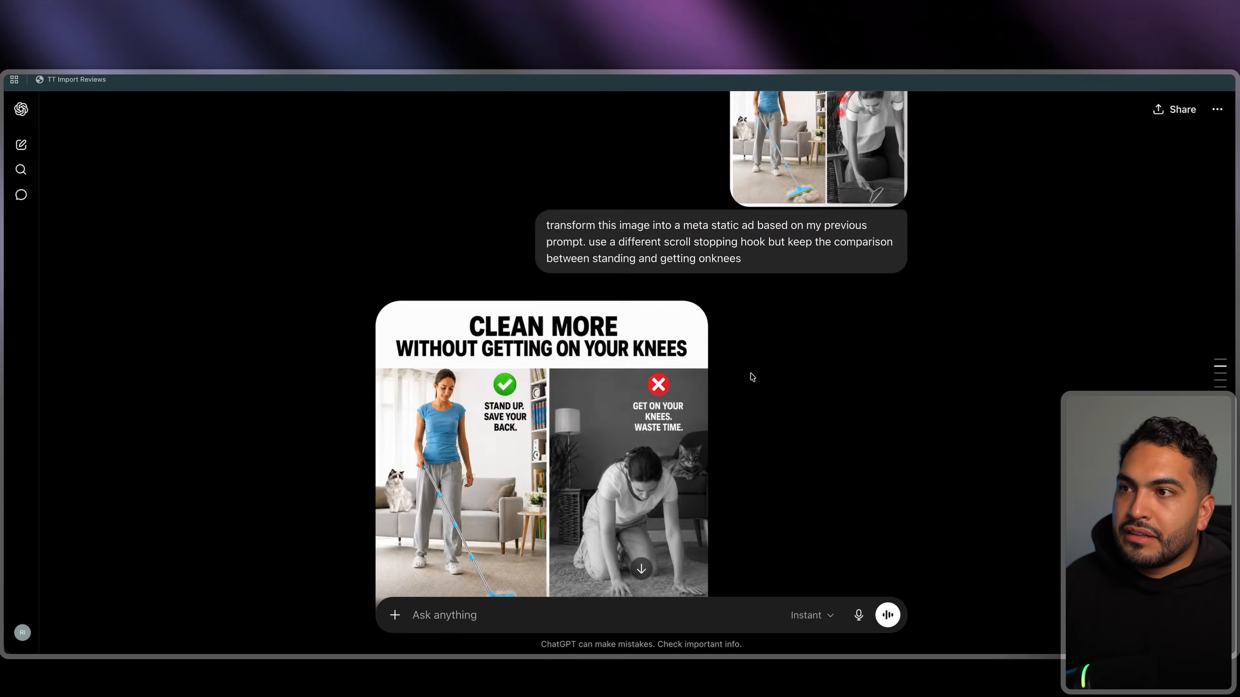
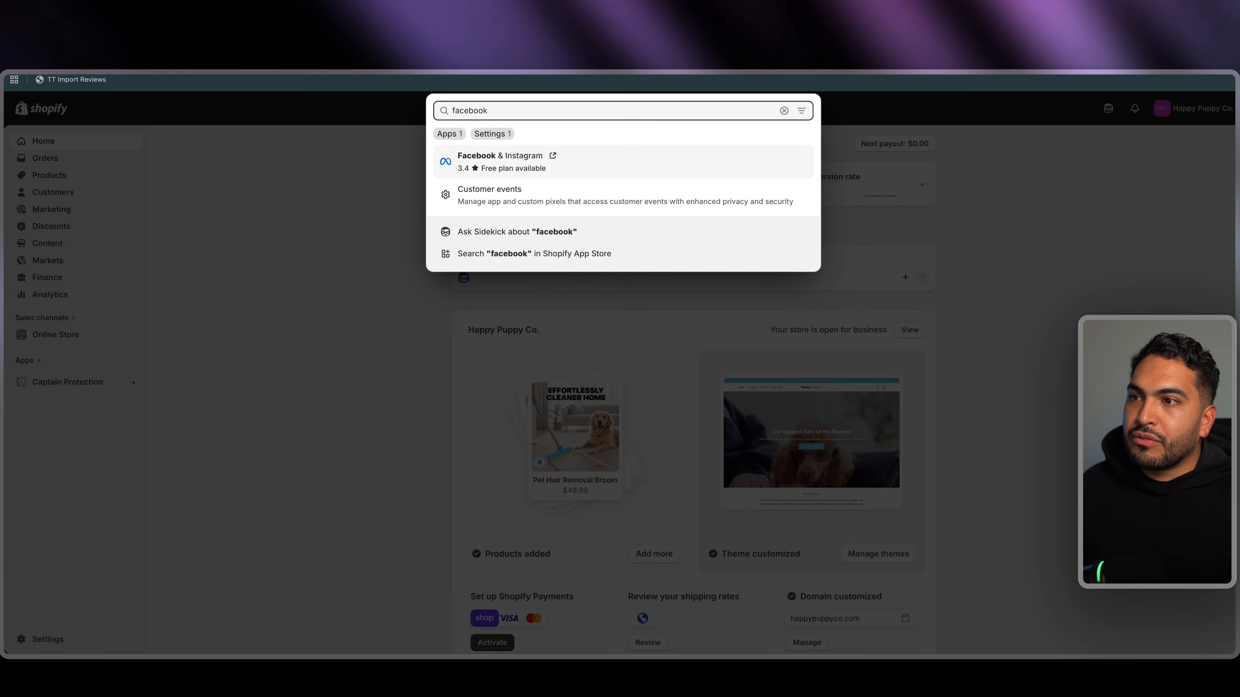
# Open the Facebook & Instagram sales channel in Shopify, compare its setup options, and start the "Ads only" setup
pyautogui.press('Return')
pyautogui.scroll(-10, 798, 372)
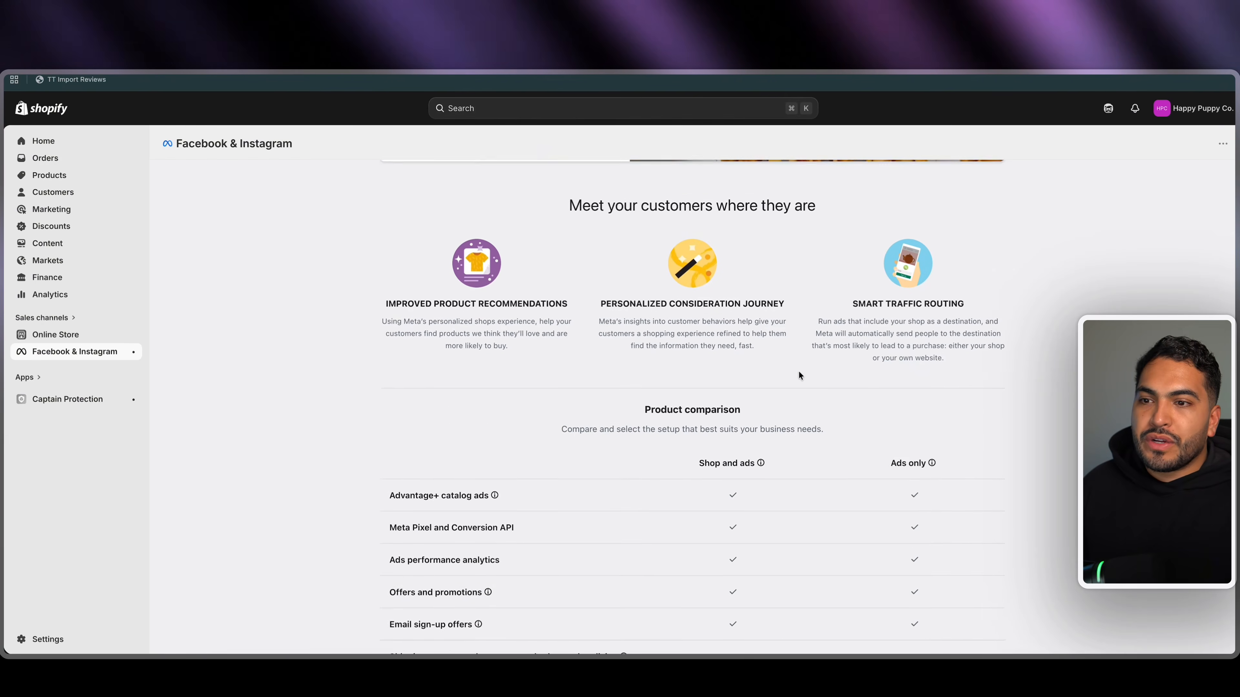
pyautogui.moveTo(888, 250); pyautogui.dragTo(927, 250)
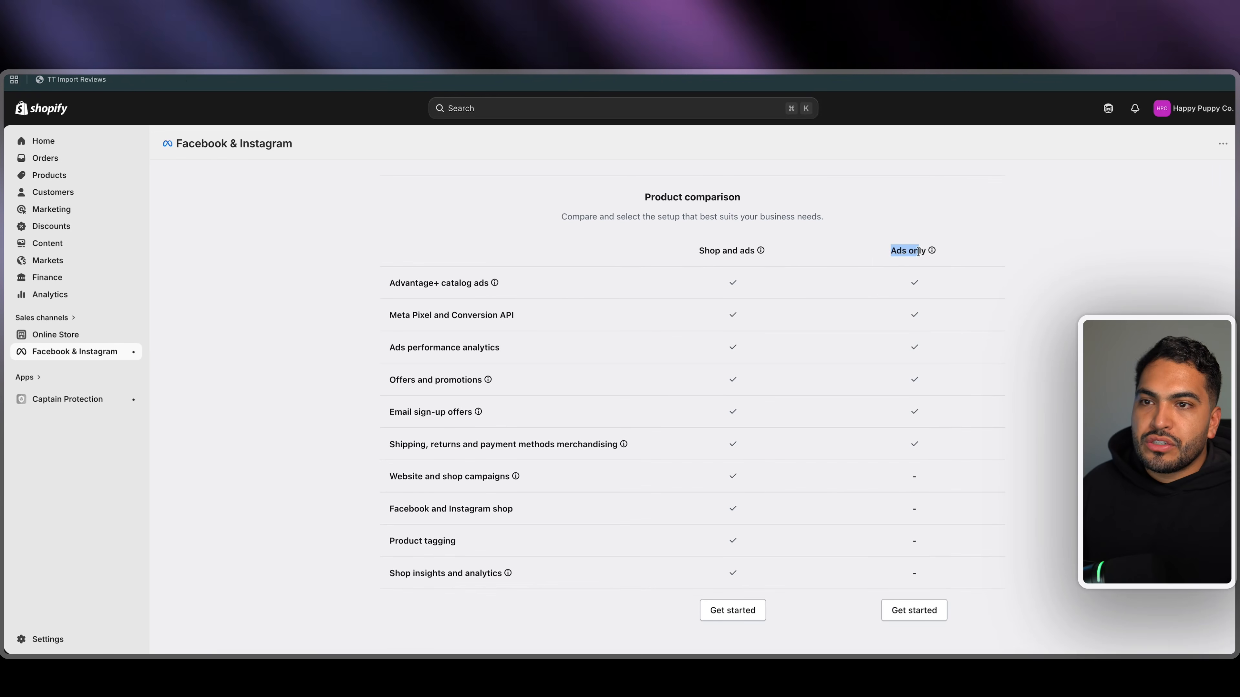
pyautogui.moveTo(933, 251)
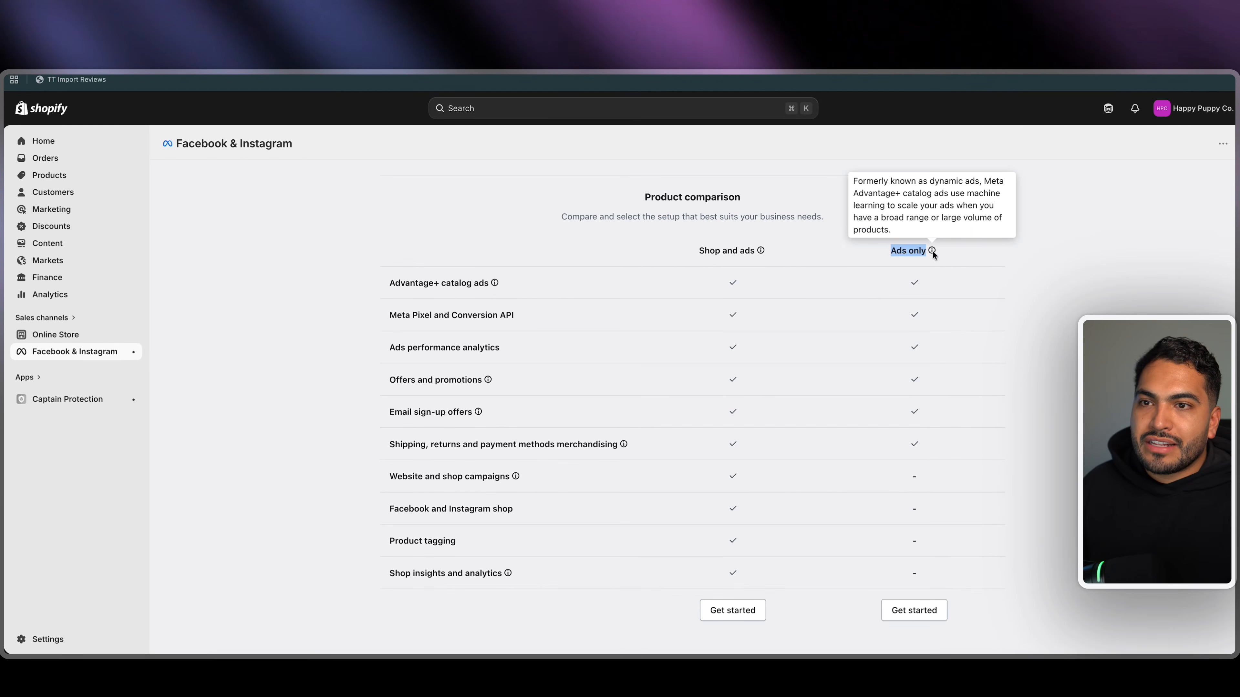
pyautogui.click(914, 610)
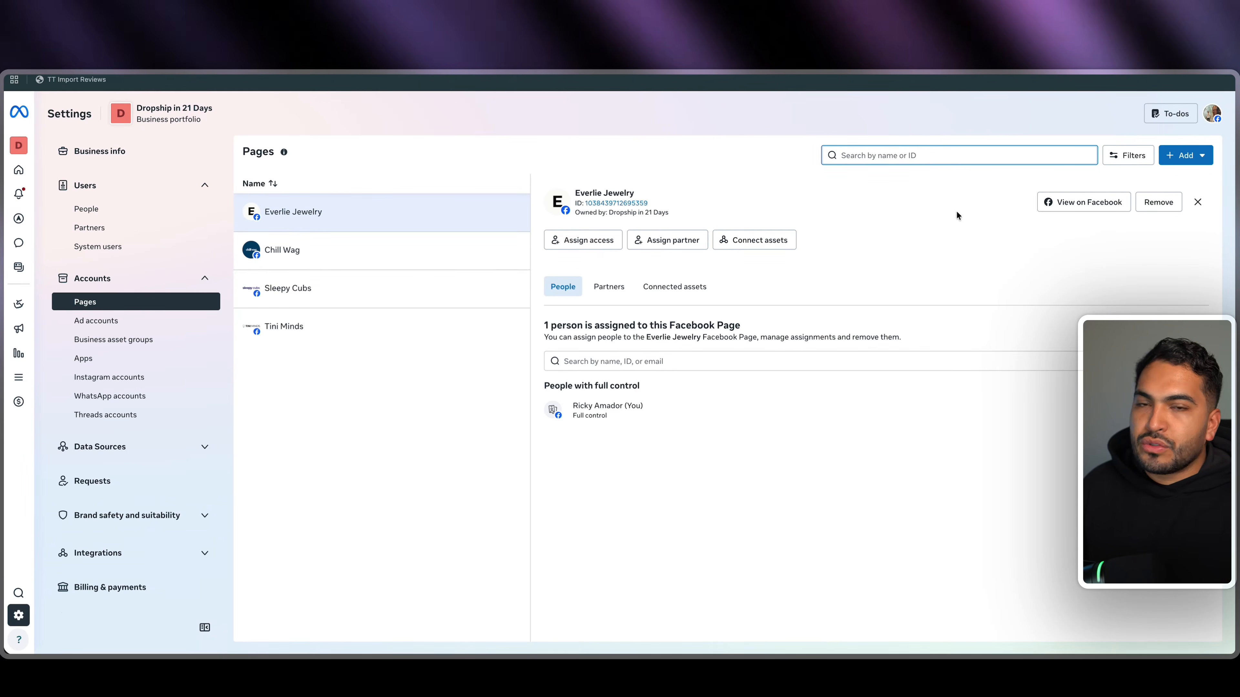
# Look at the options for adding a Facebook Page and an ad account in the Meta business portfolio settings
pyautogui.click(1194, 157)
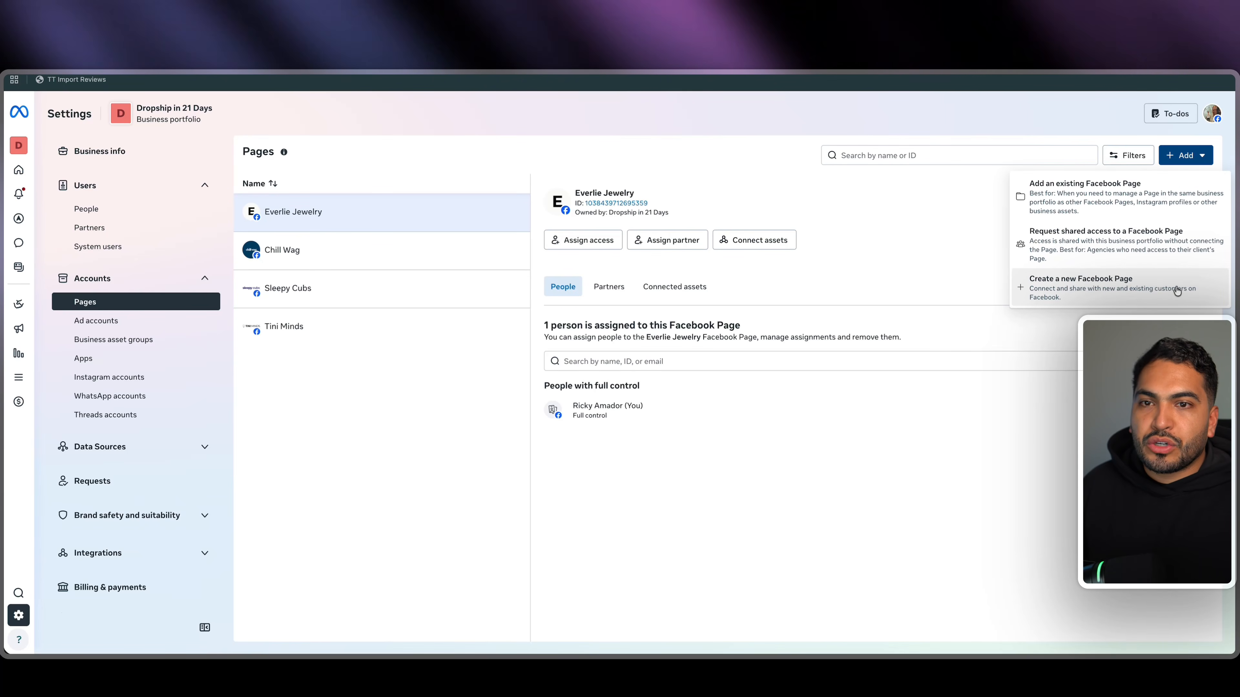
pyautogui.click(877, 220)
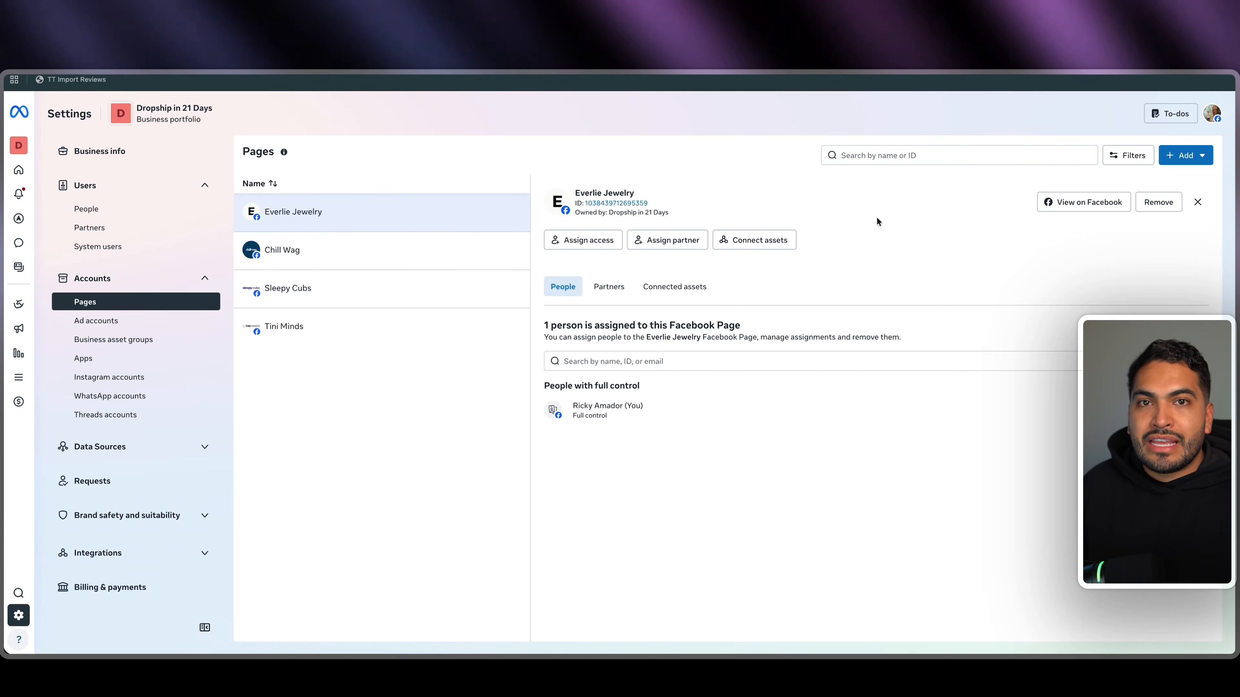
pyautogui.click(107, 326)
pyautogui.click(1184, 160)
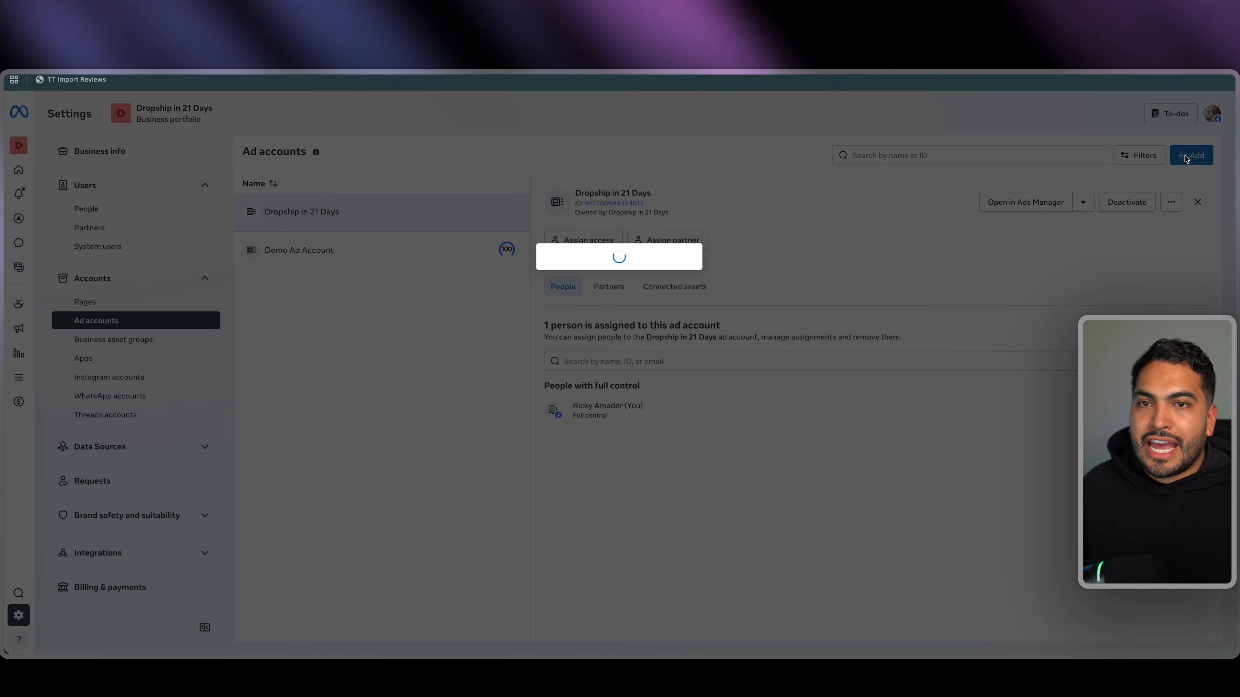
# Switch to the Dropship In 21 Days course and open the Day 16 Meta Ads Setup lesson under Launch & Grow
pyautogui.click(546, 257)
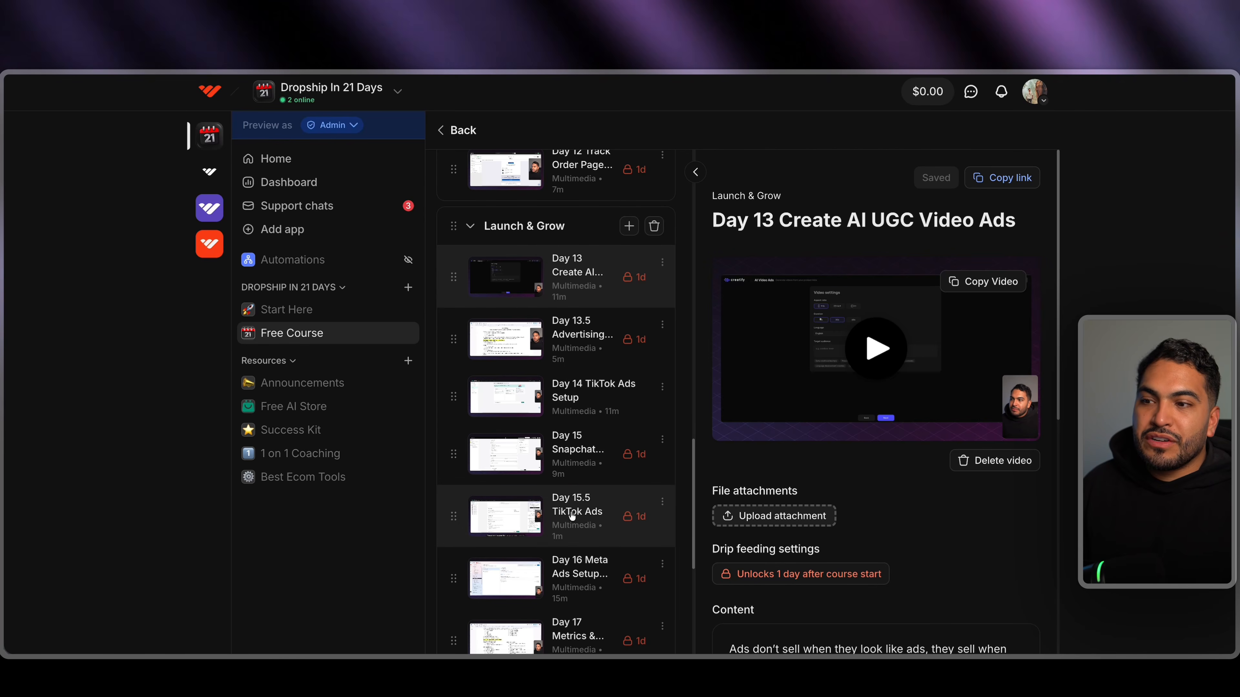
pyautogui.scroll(-1, 573, 512)
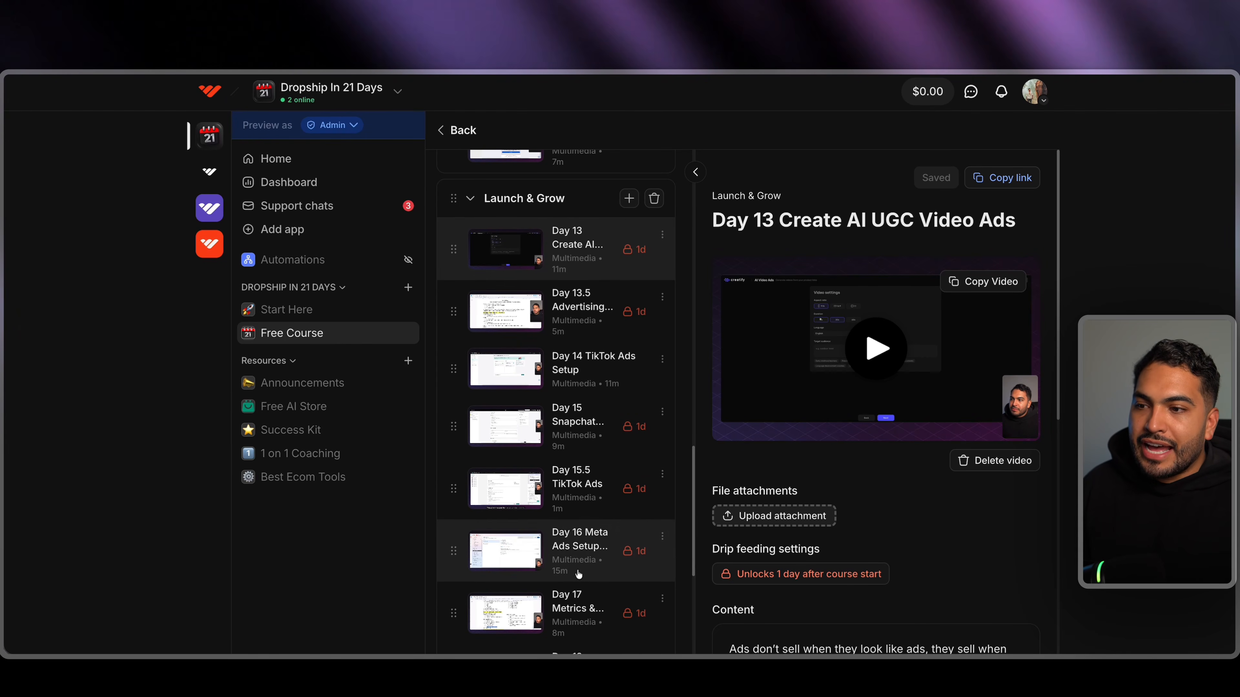
pyautogui.click(573, 551)
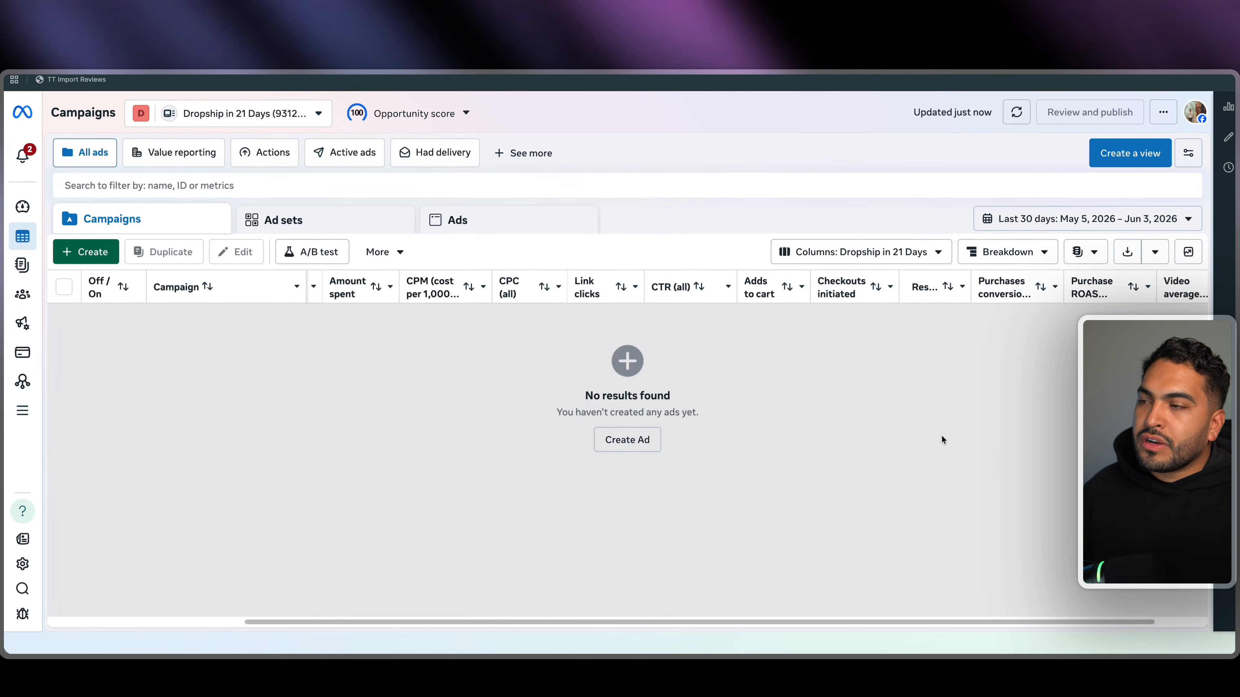
# Create a new campaign with the Sales objective in Meta Ads Manager and name it "Dog Broom"
pyautogui.click(95, 253)
pyautogui.click(581, 459)
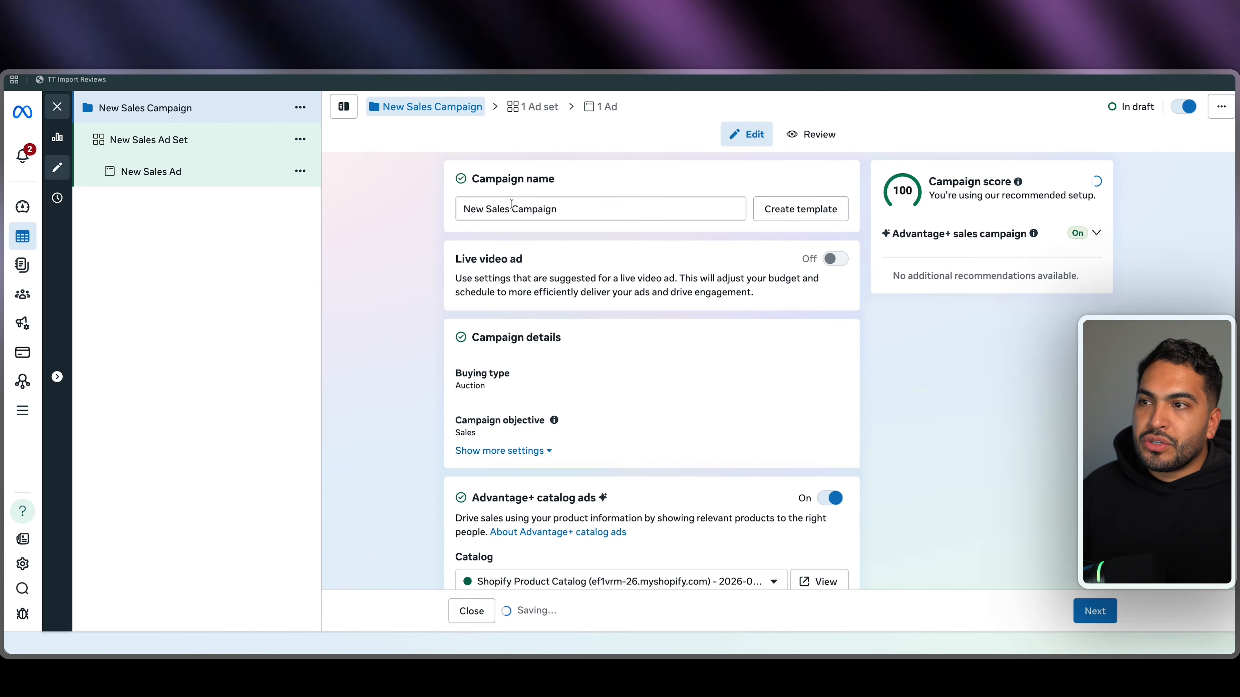
pyautogui.moveTo(566, 209); pyautogui.dragTo(415, 207)
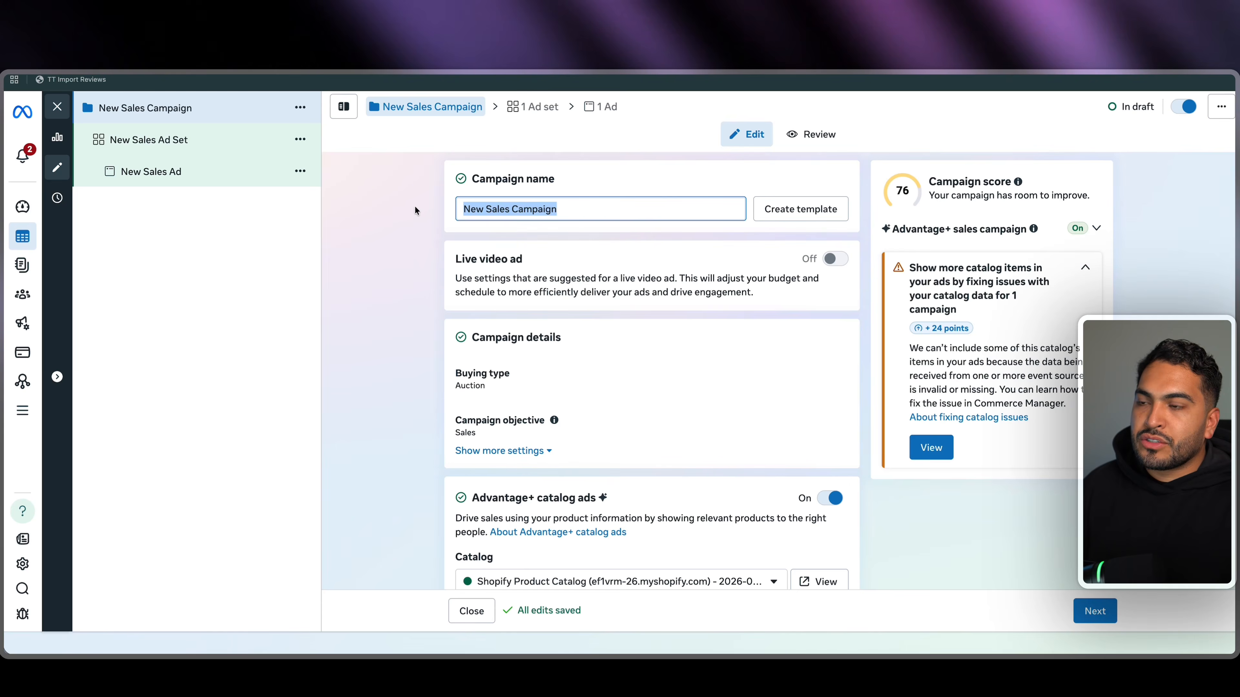
pyautogui.write('Dog Broom')
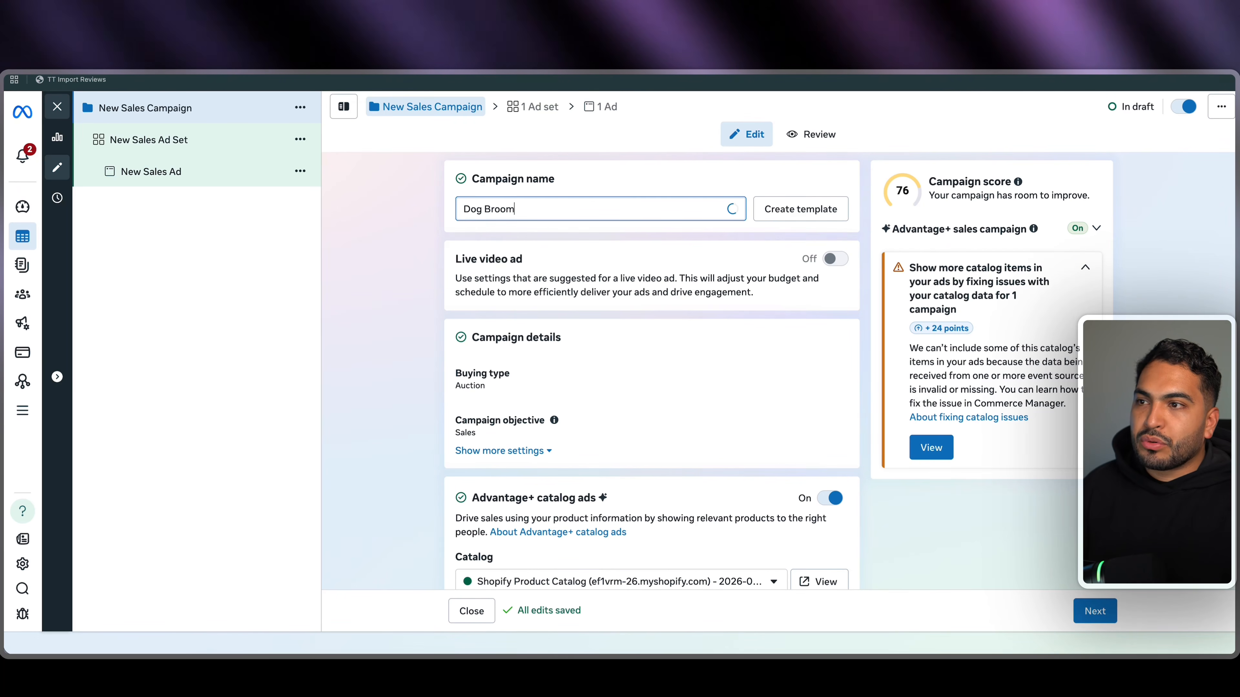
# Turn off Advantage+ catalog ads for the Dog Broom campaign and set its daily campaign budget to $20
pyautogui.scroll(-4, 412, 245)
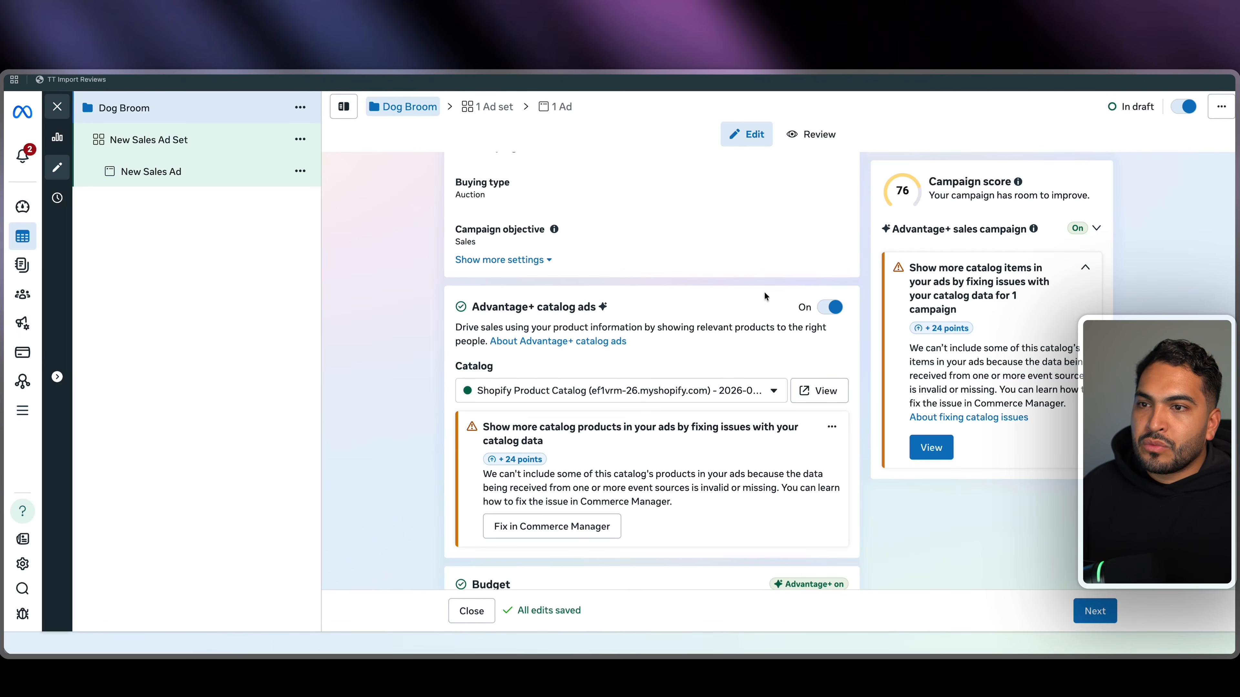
pyautogui.click(831, 307)
pyautogui.scroll(-2, 517, 359)
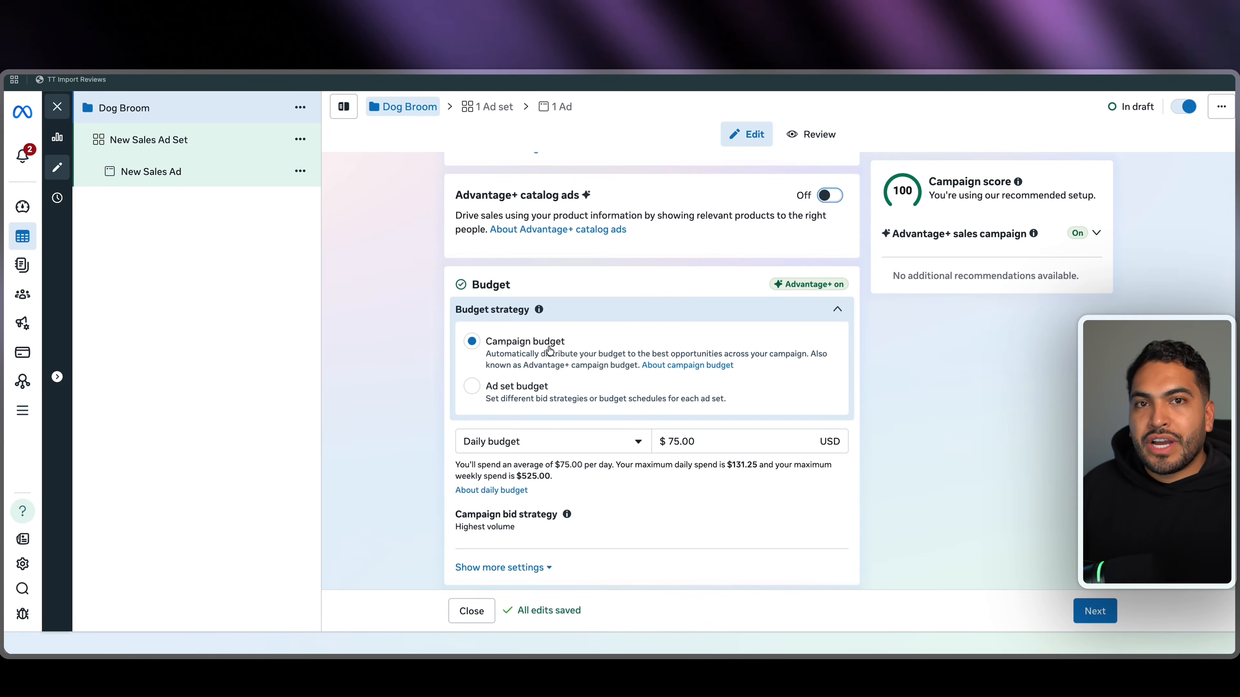
pyautogui.click(659, 441)
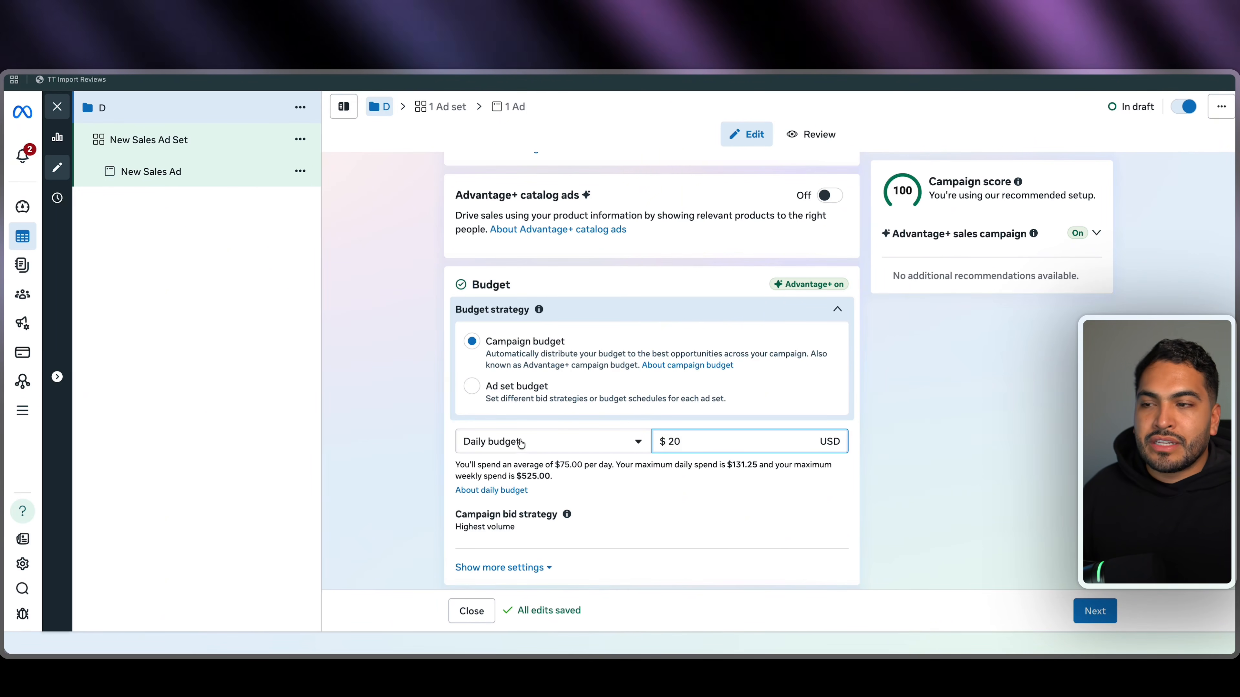
pyautogui.scroll(1, 441, 446)
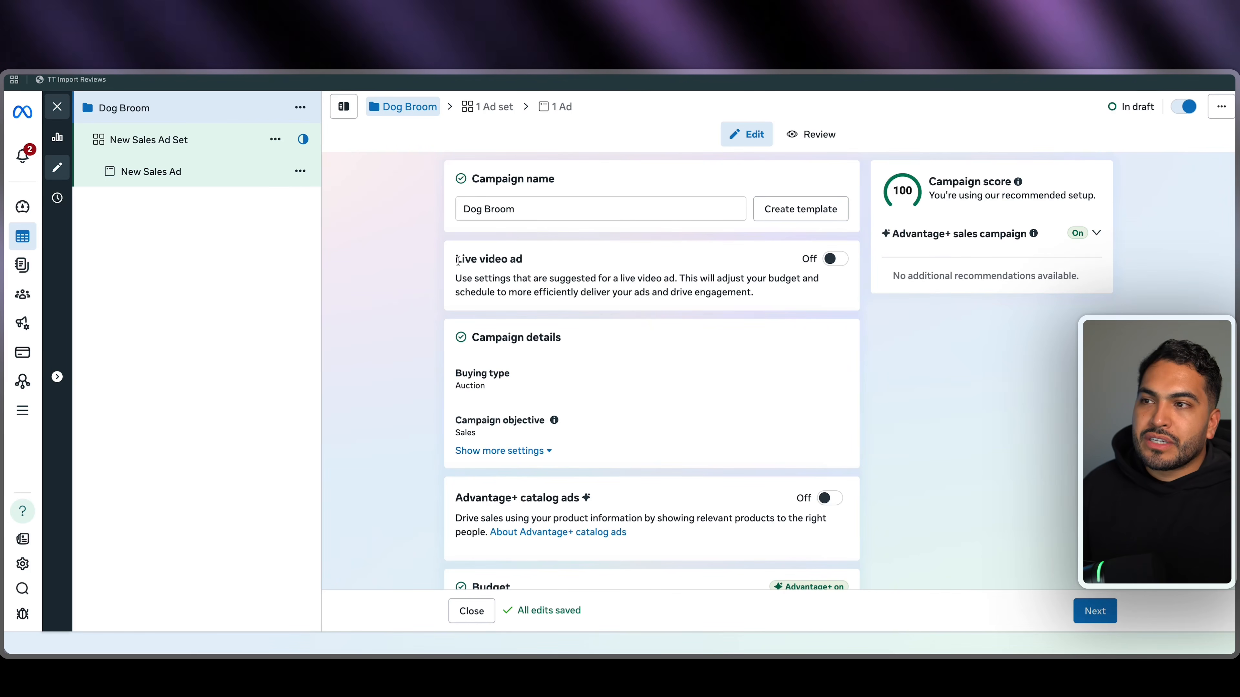
pyautogui.scroll(-10, 483, 203)
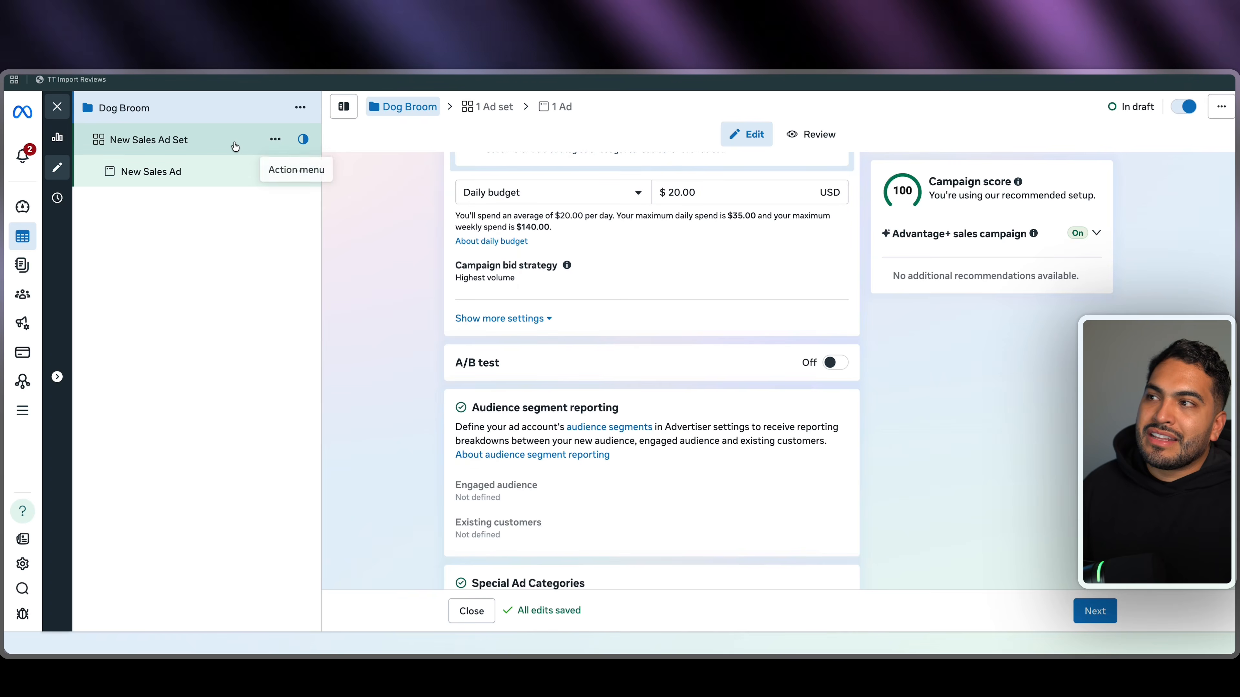
# Open the Dog Broom campaign's ad set and rename it "Broad Targeting"
pyautogui.click(244, 142)
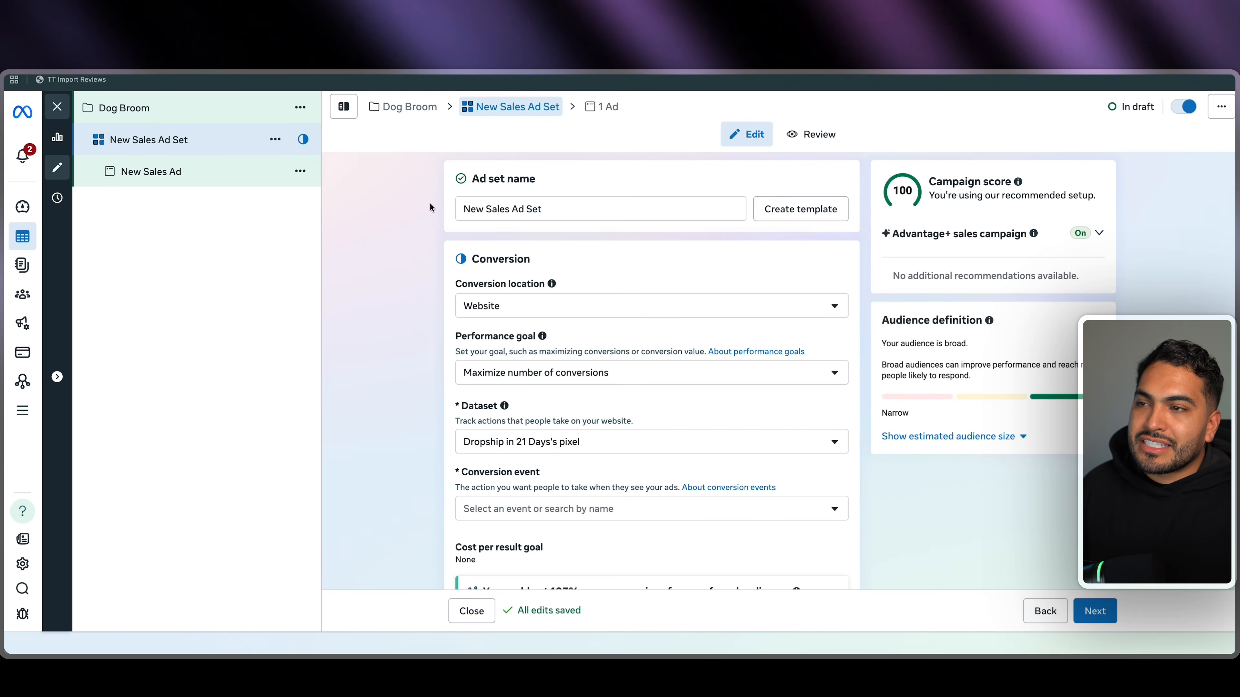
pyautogui.click(575, 210)
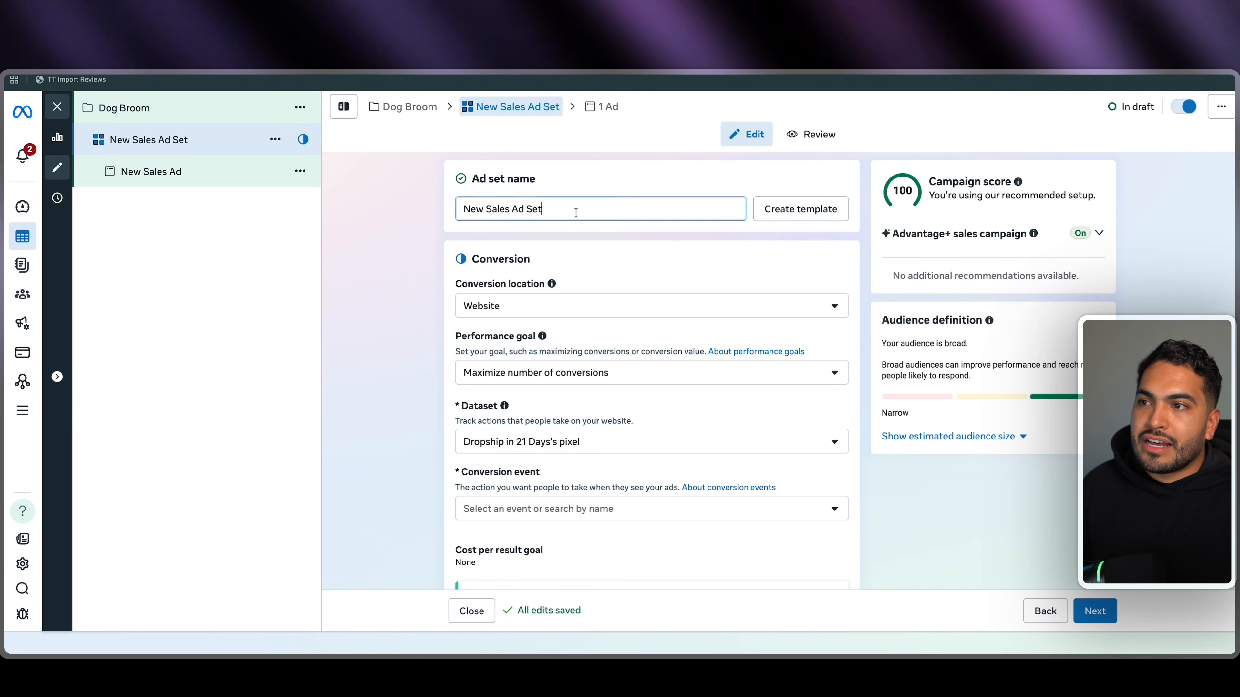
pyautogui.press('super+a')
pyautogui.write('Broad Targeti')
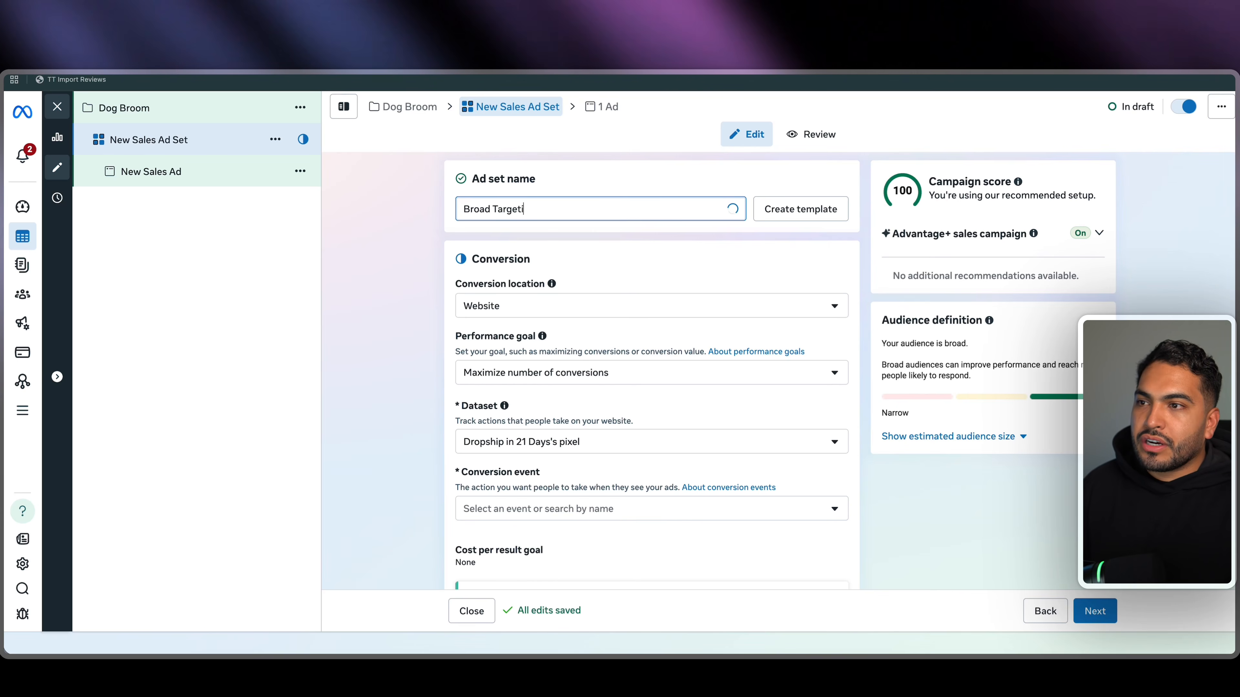
pyautogui.write('ng')
# Set the Broad Targeting ad set's conversion event to Purchase and read the pixel activity notice
pyautogui.scroll(-2, 488, 254)
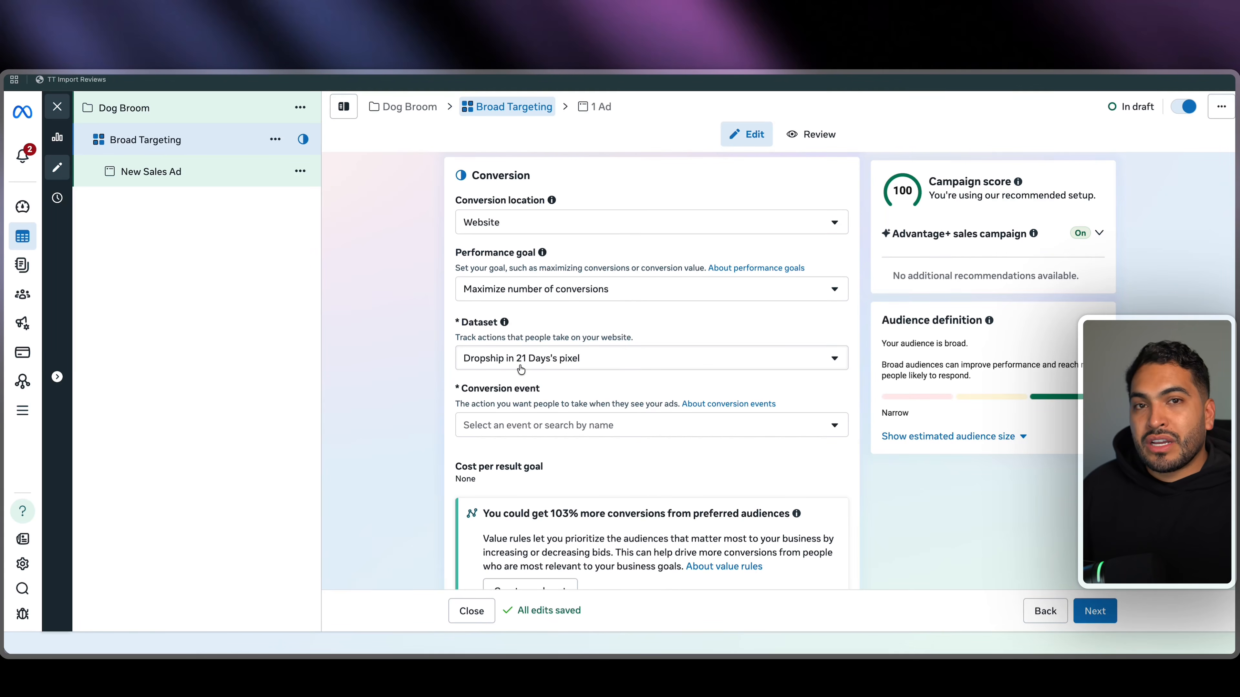
pyautogui.click(566, 427)
pyautogui.scroll(-3, 488, 308)
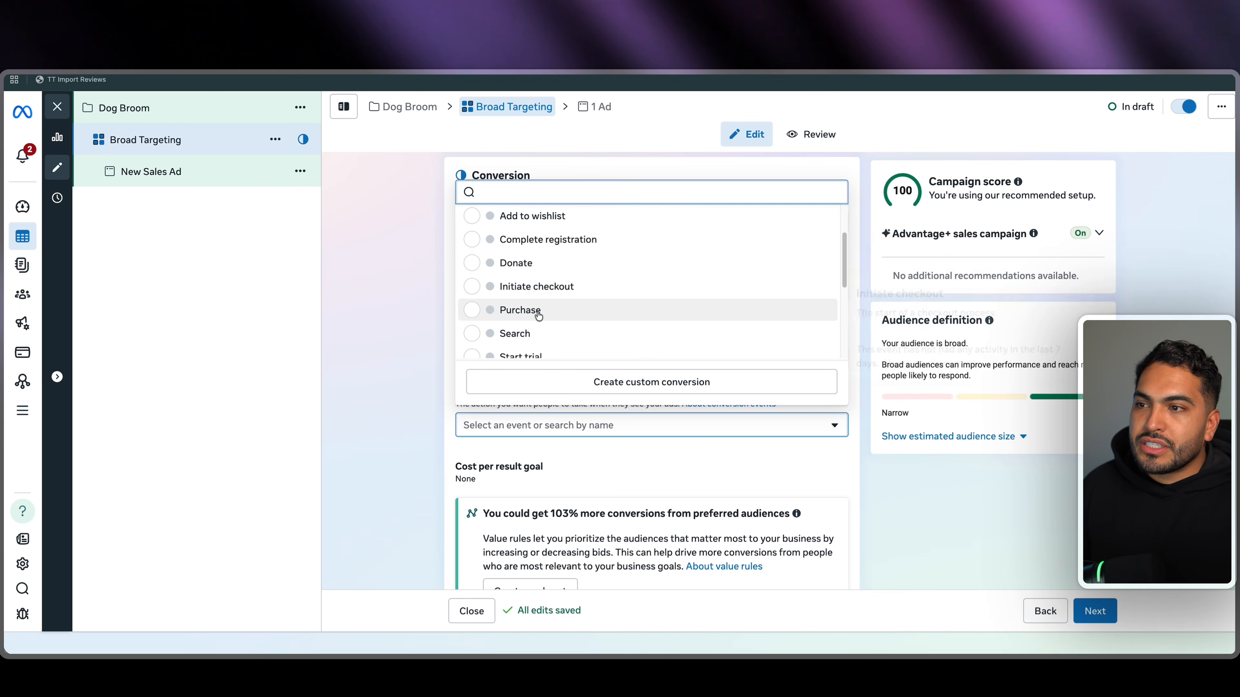
pyautogui.click(517, 312)
pyautogui.scroll(-3, 483, 371)
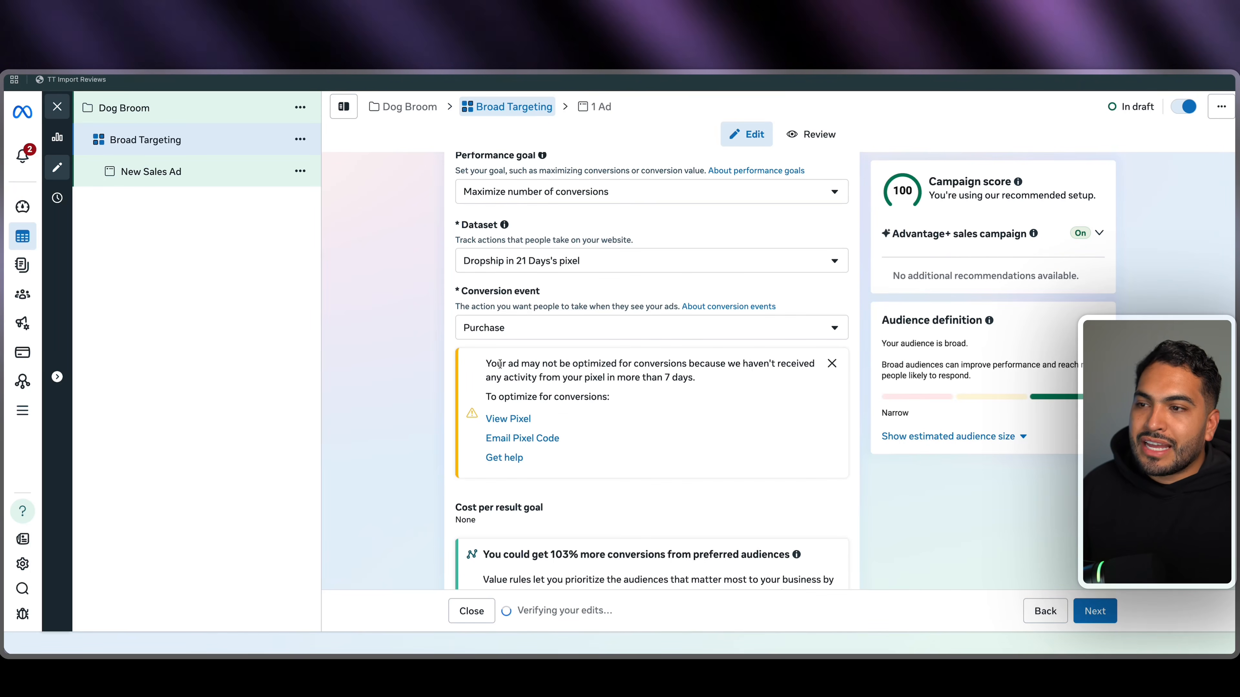
pyautogui.moveTo(482, 371); pyautogui.dragTo(620, 378)
pyautogui.click(651, 397)
pyautogui.click(607, 378)
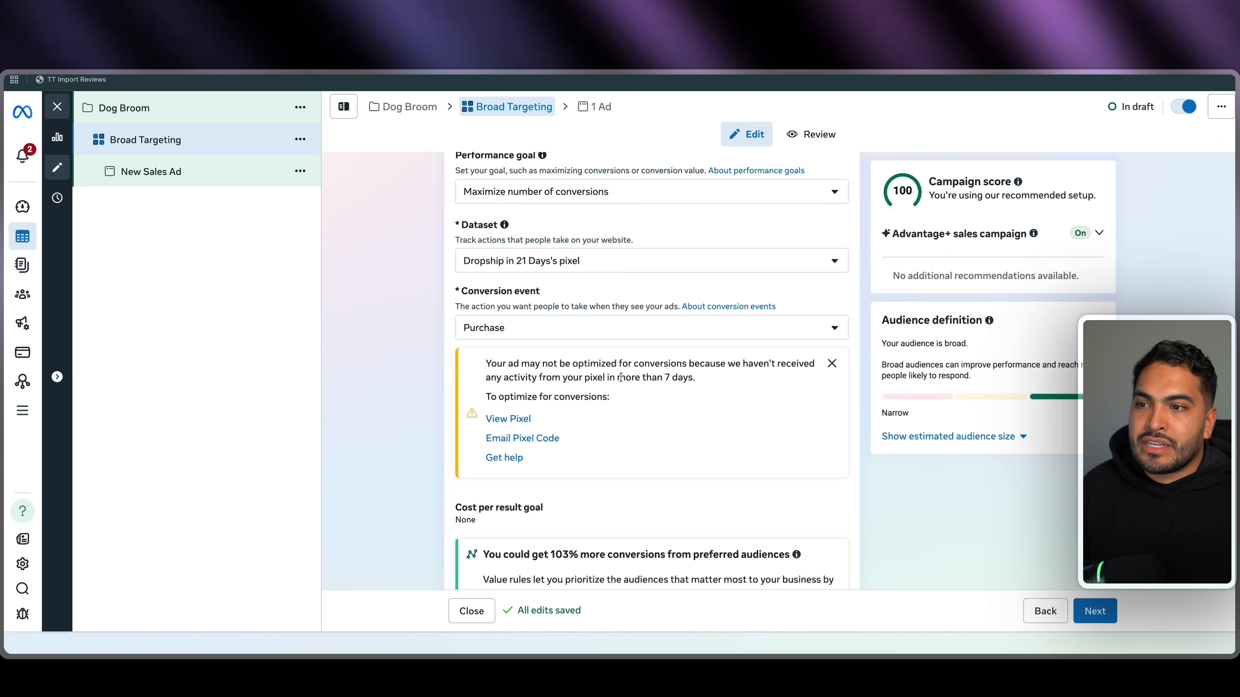
# Schedule the ad set to start on Jun 5, 2026 at 12:00 AM
pyautogui.scroll(-10, 450, 380)
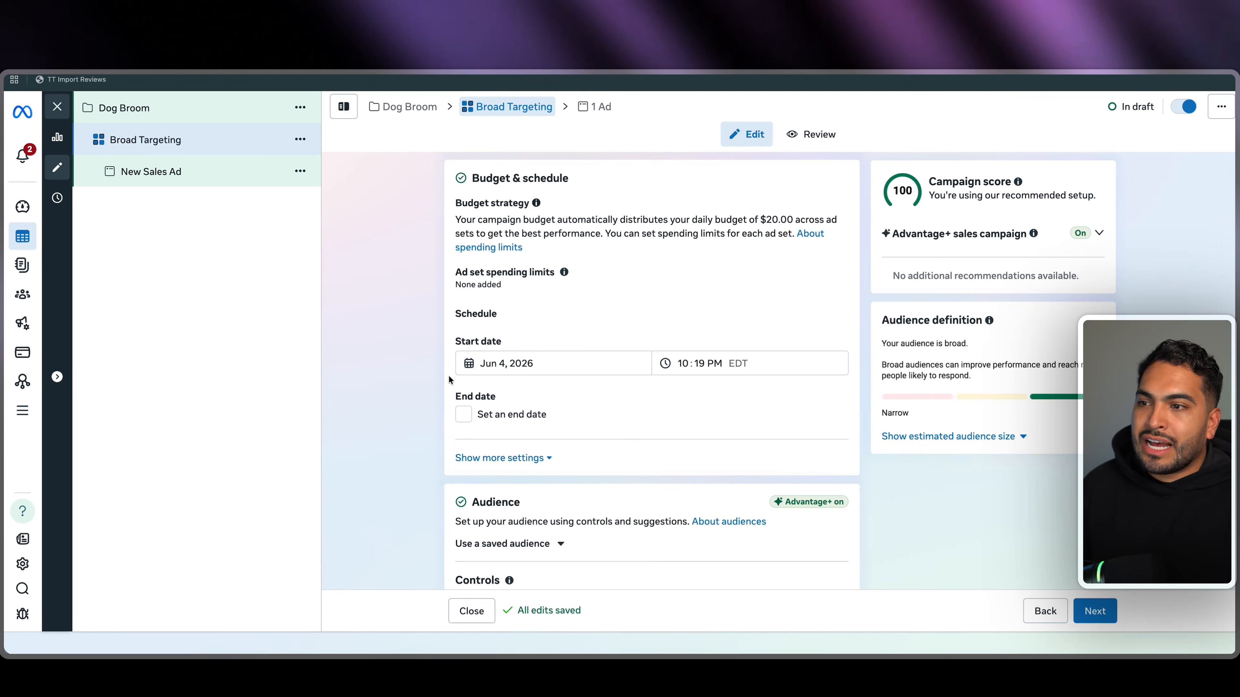
pyautogui.click(516, 364)
pyautogui.click(587, 434)
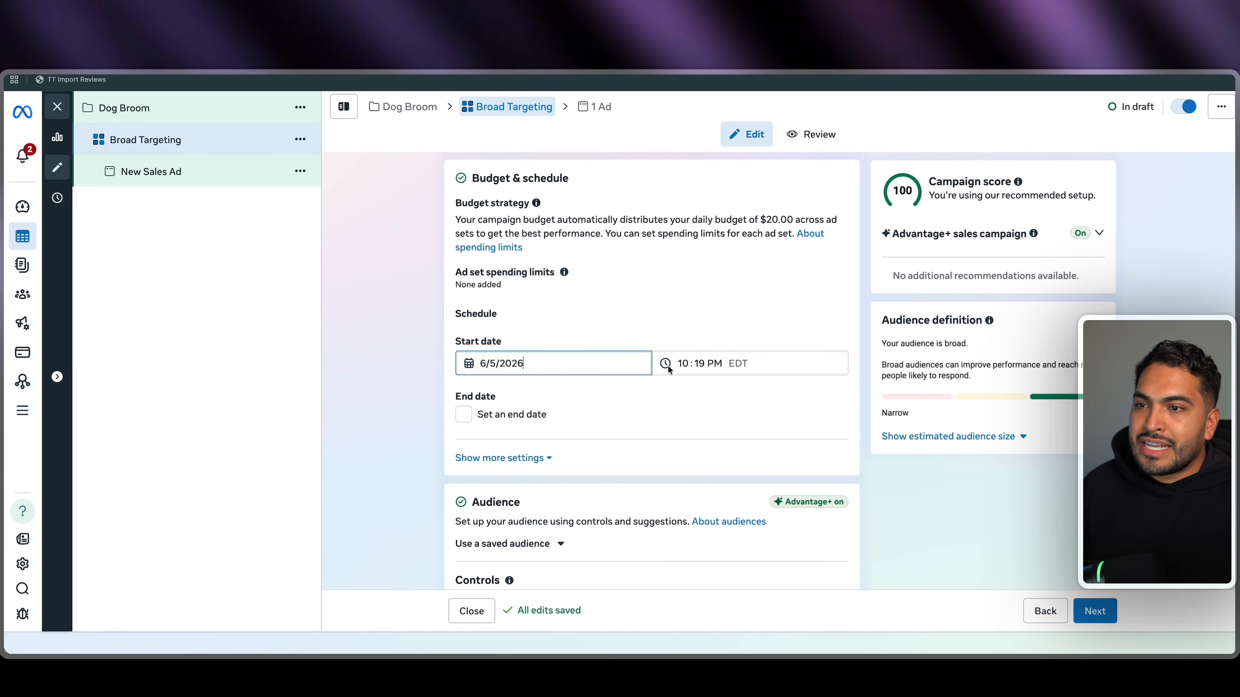
pyautogui.write('12 :00 AM')
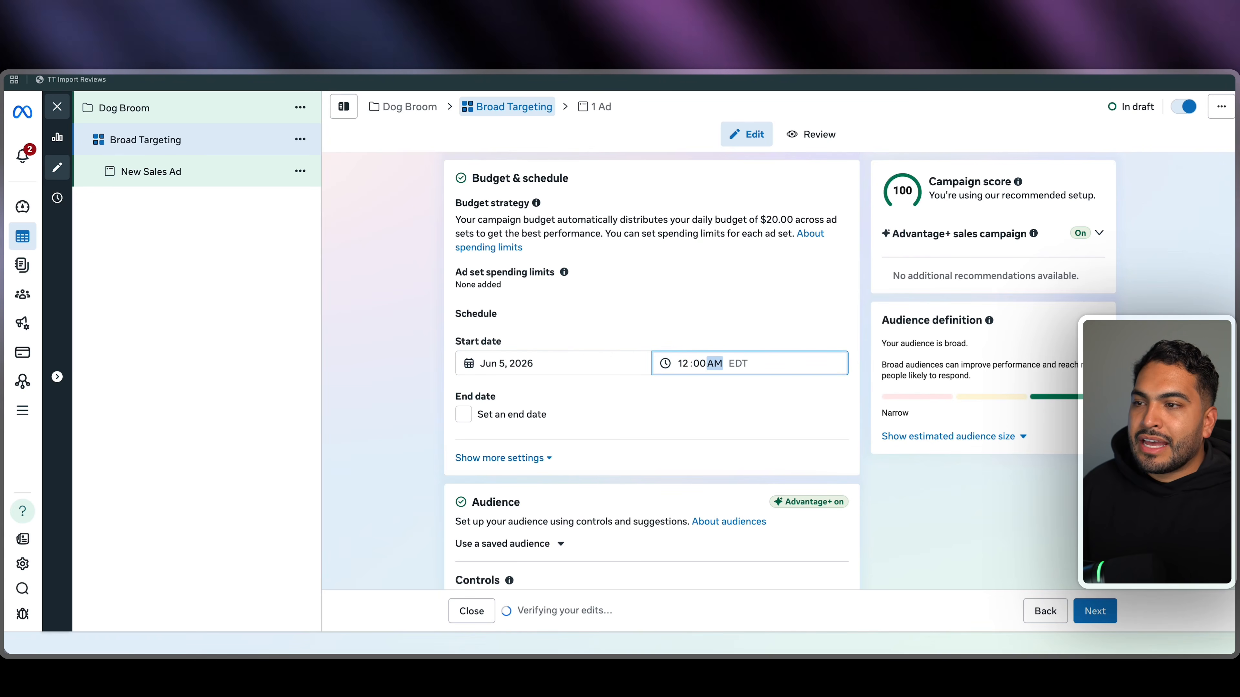
# Look over the ad set's location, audience and placement settings, and continue to the ad level
pyautogui.scroll(-4, 415, 420)
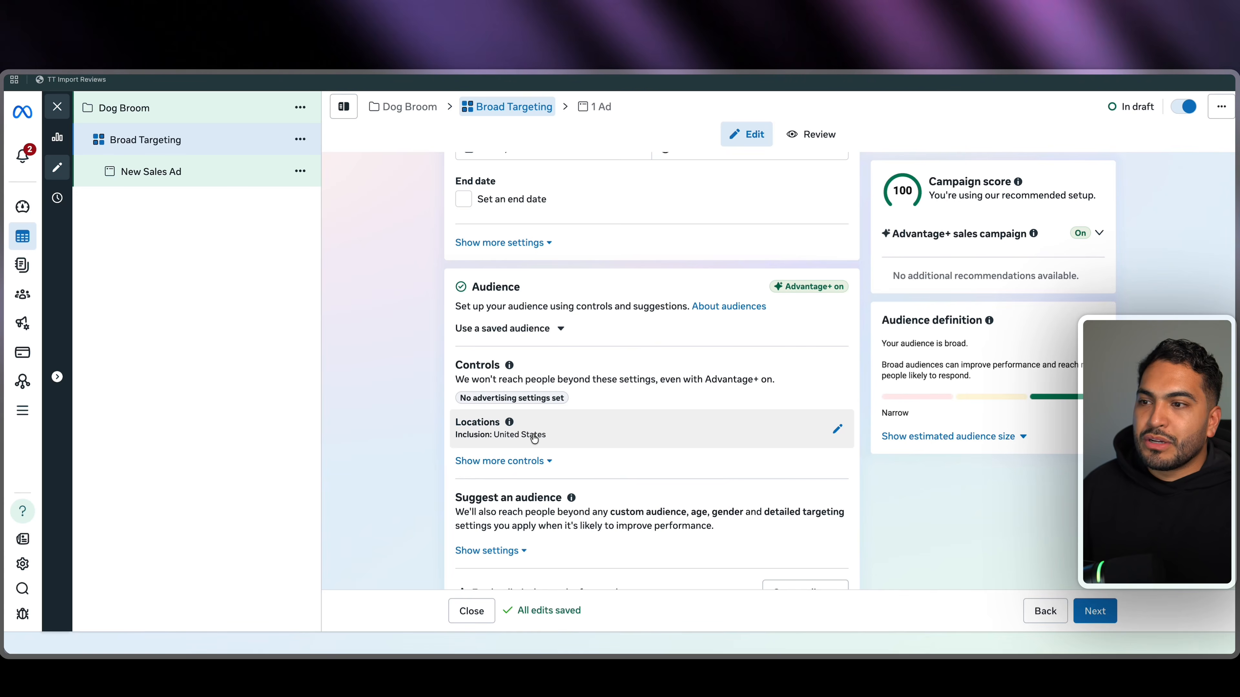
pyautogui.scroll(-7, 540, 406)
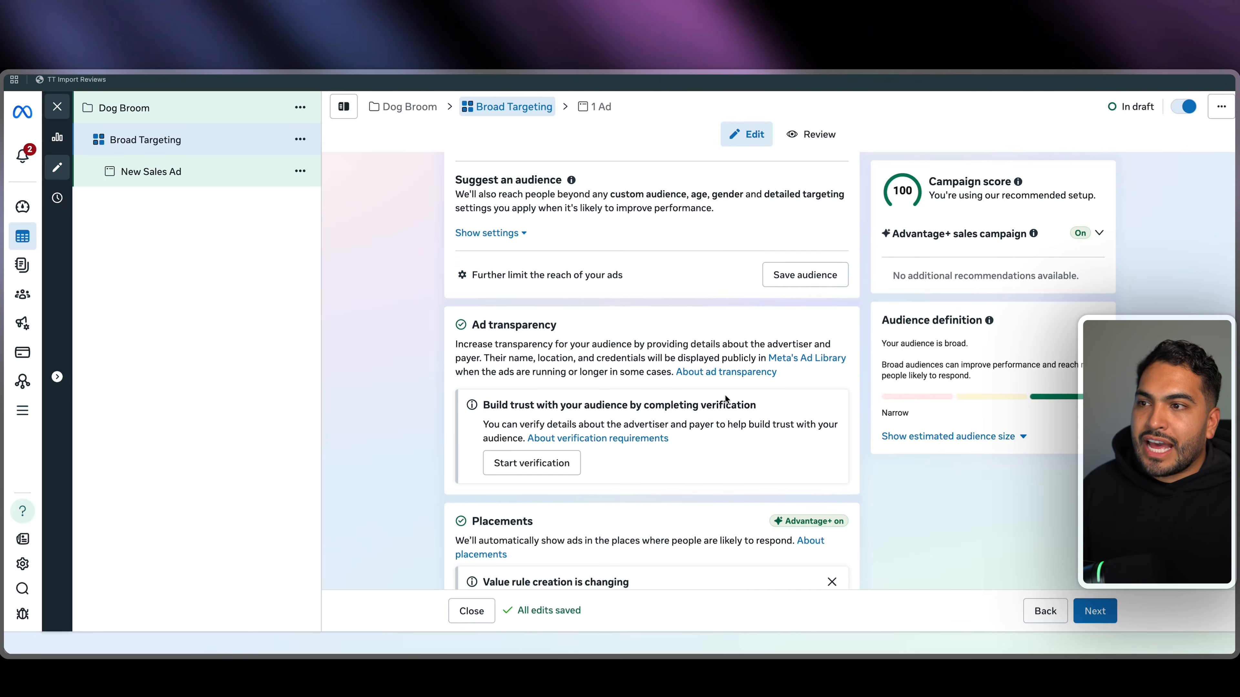
pyautogui.click(1093, 613)
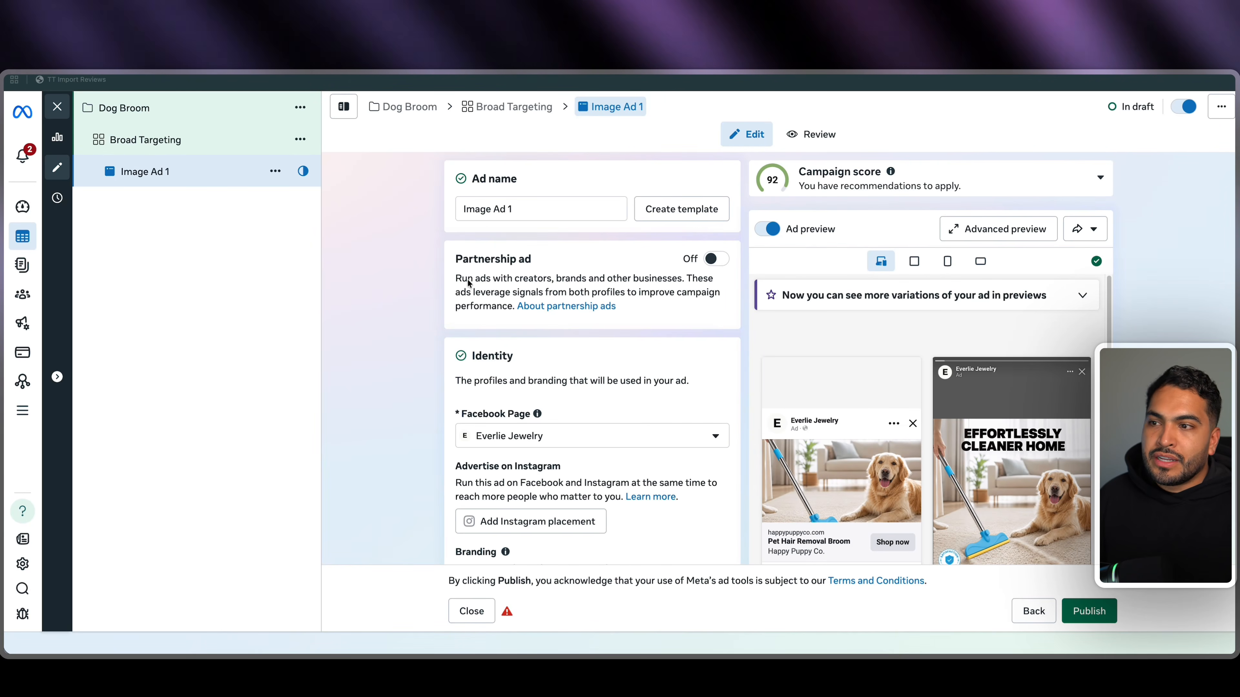
# Review the identity, media setup, format and website destination settings of Image Ad 1
pyautogui.scroll(-3, 578, 279)
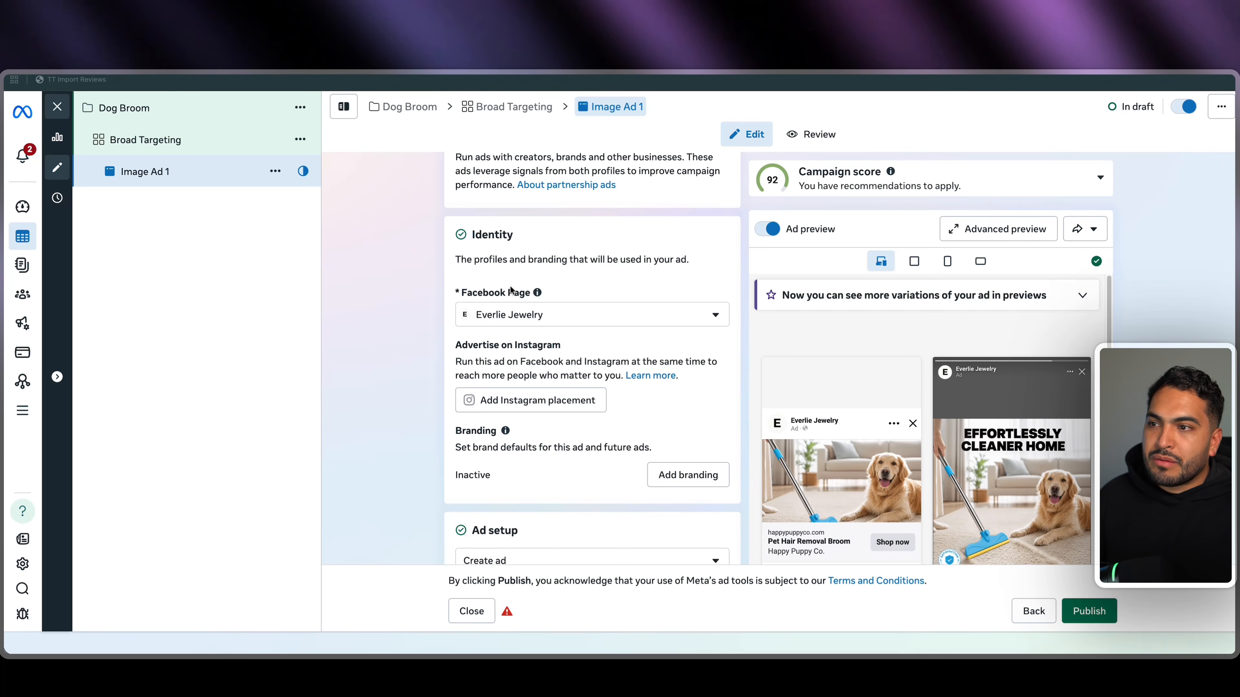
pyautogui.scroll(-10, 525, 230)
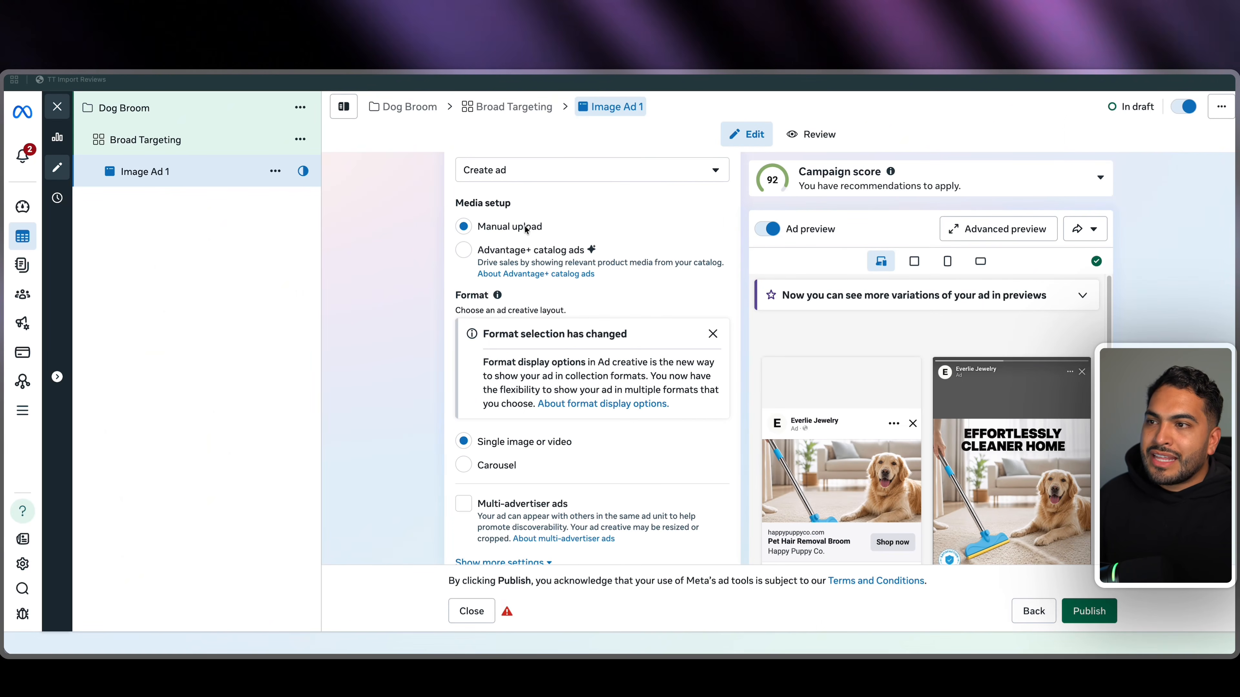
pyautogui.scroll(-1, 487, 235)
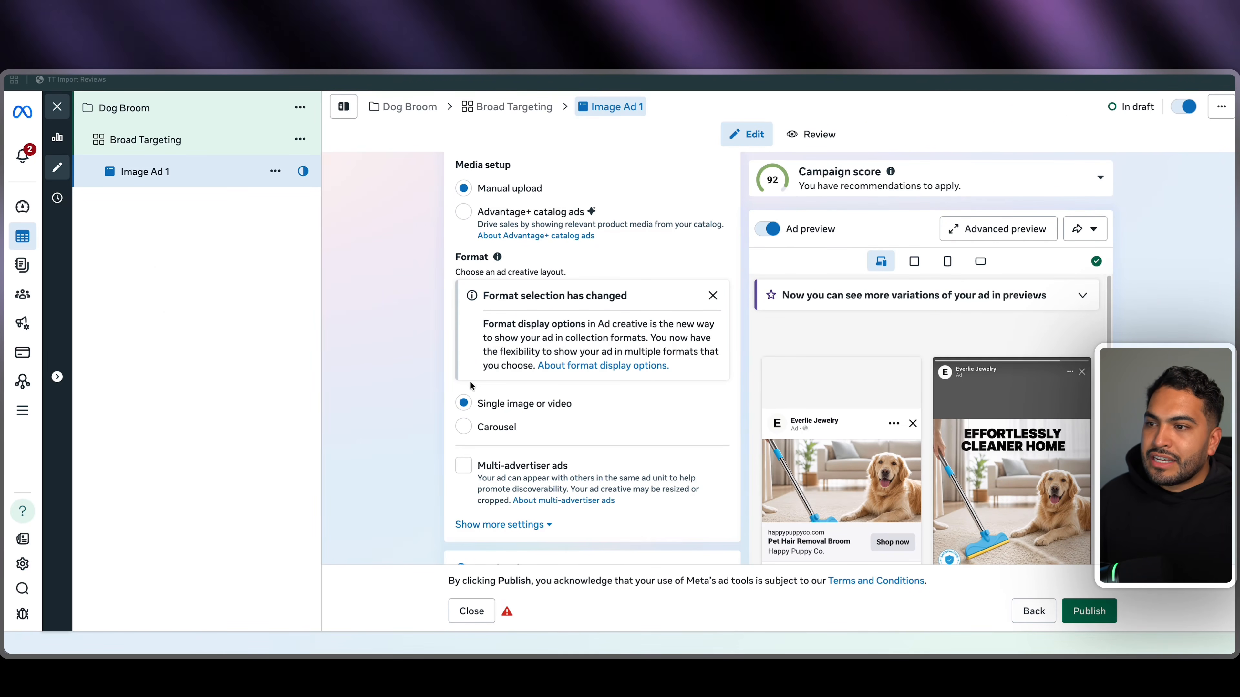
pyautogui.scroll(-4, 481, 391)
pyautogui.scroll(-3, 487, 402)
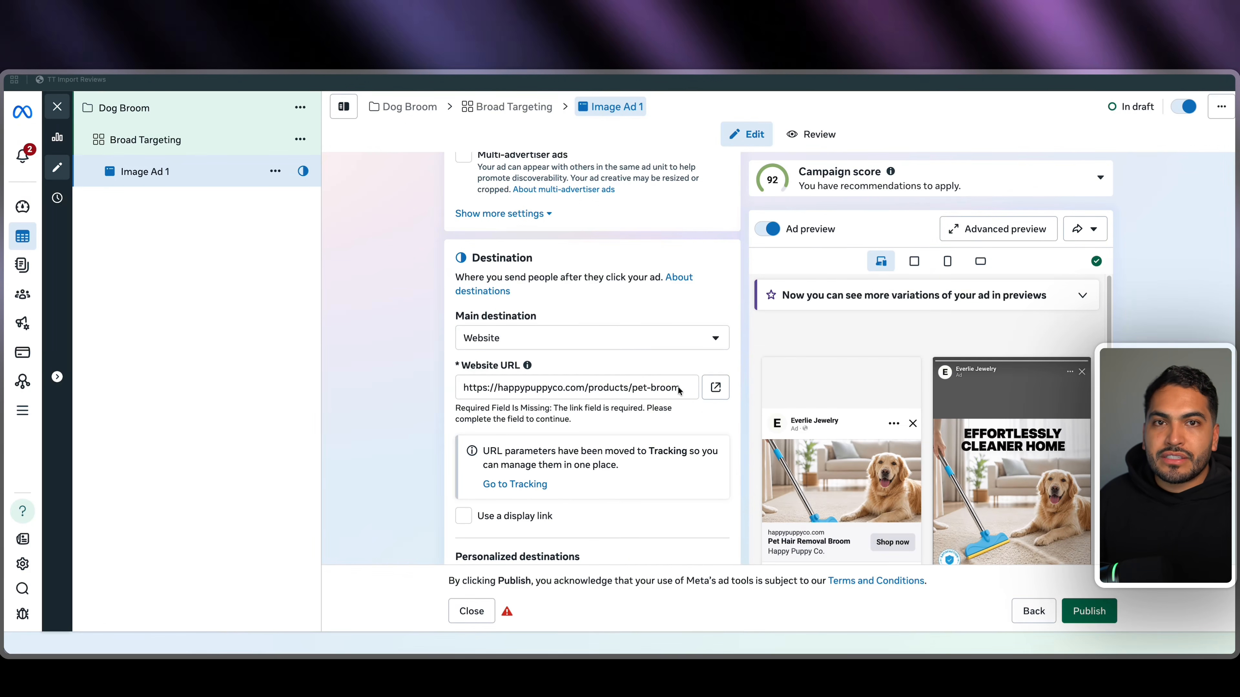
# Switch to Shopify and check the Pet Hair Removal Broom's product URL in its search engine listing
pyautogui.click(307, 76)
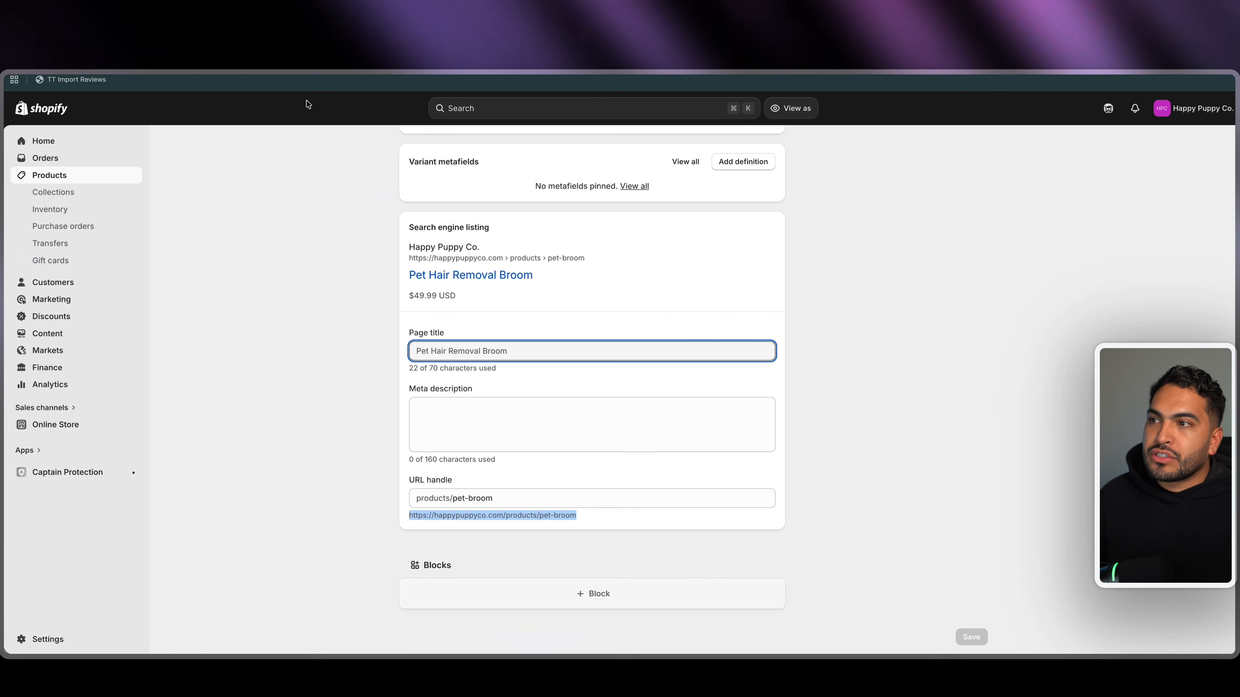
pyautogui.scroll(20, 471, 301)
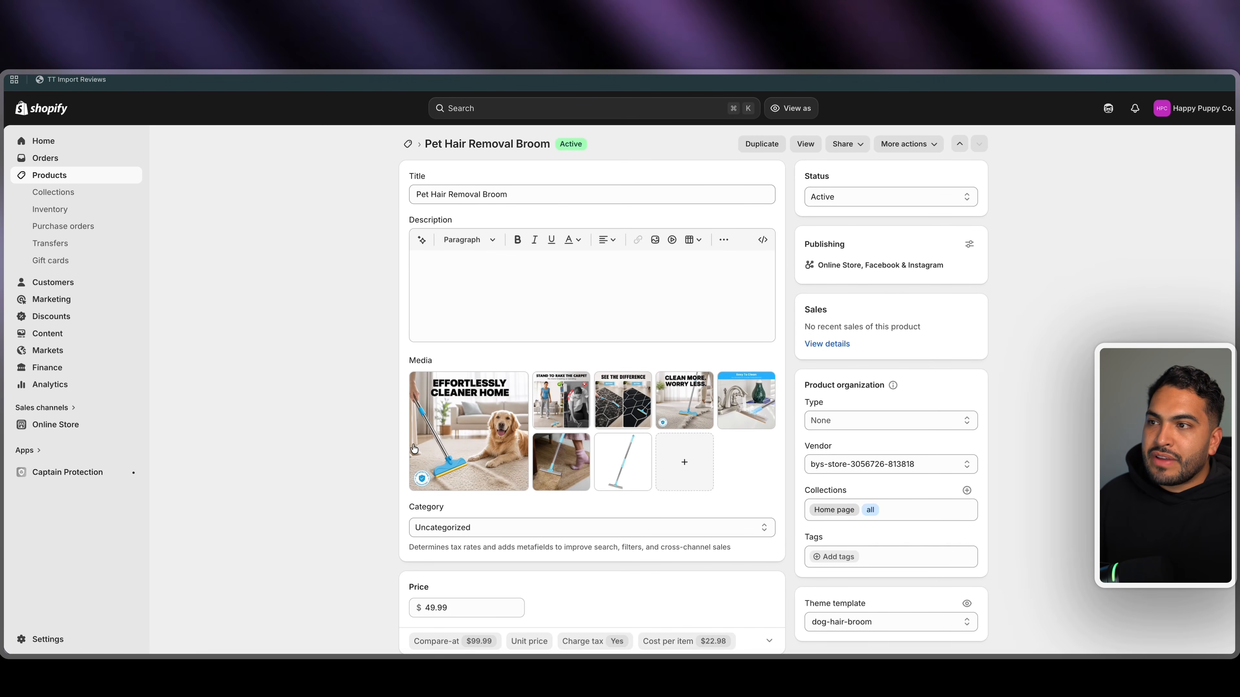
pyautogui.scroll(-20, 430, 481)
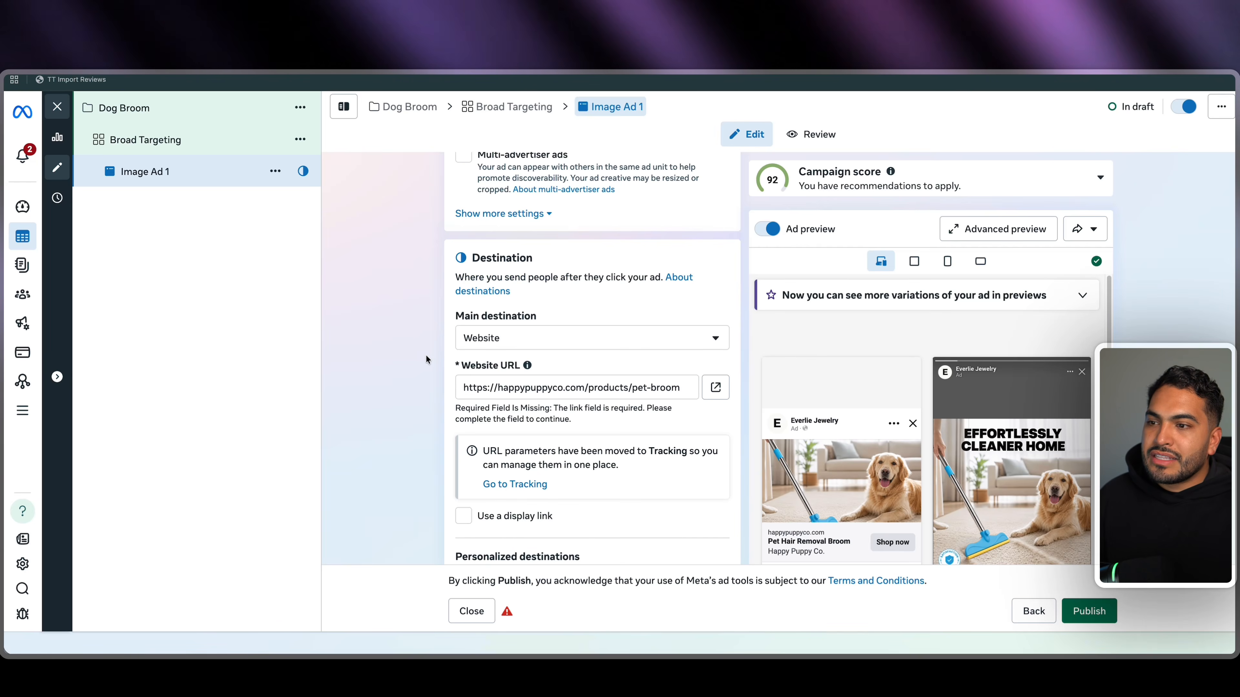
# Back in Ads Manager, start an image ad creative for Image Ad 1 using the "Clean up more hair without getting on your knees" image
pyautogui.scroll(-10, 426, 356)
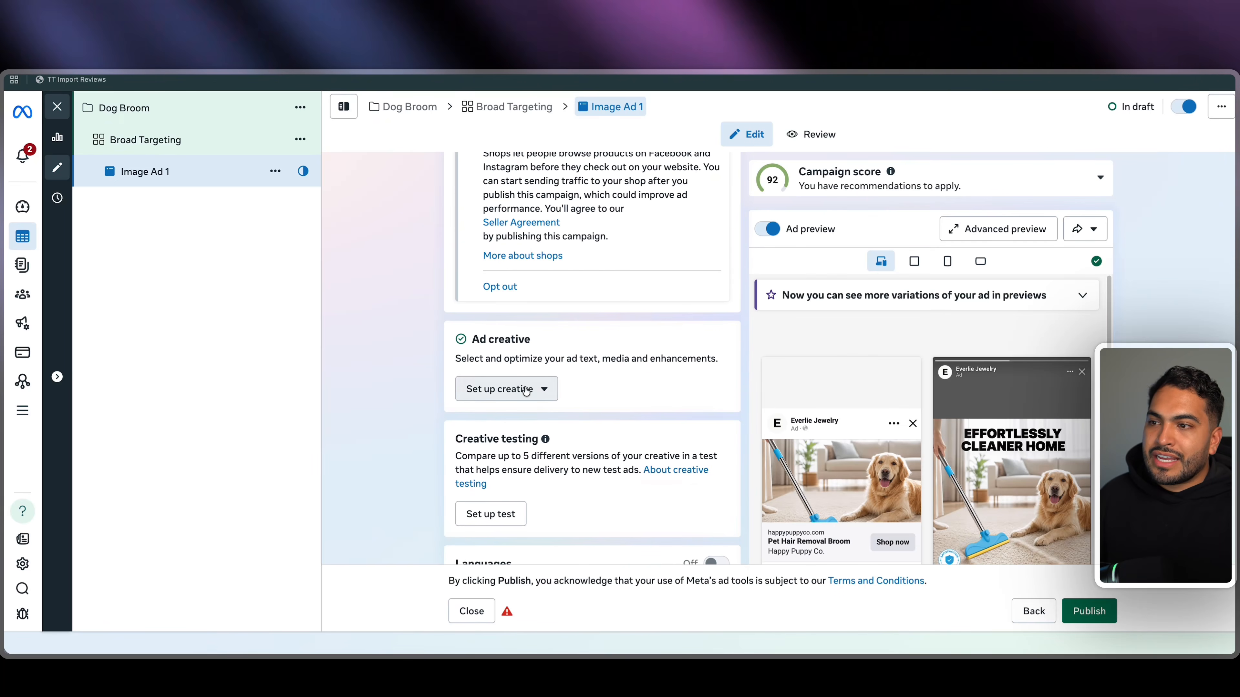
pyautogui.click(526, 389)
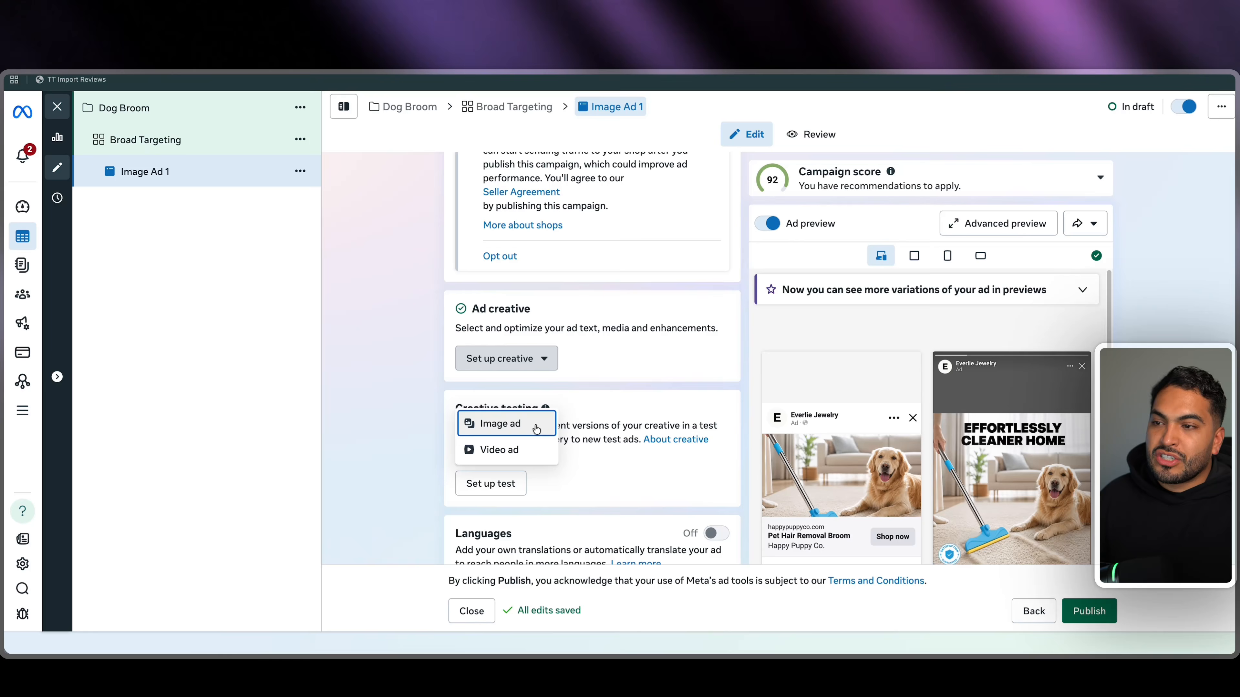
pyautogui.click(524, 426)
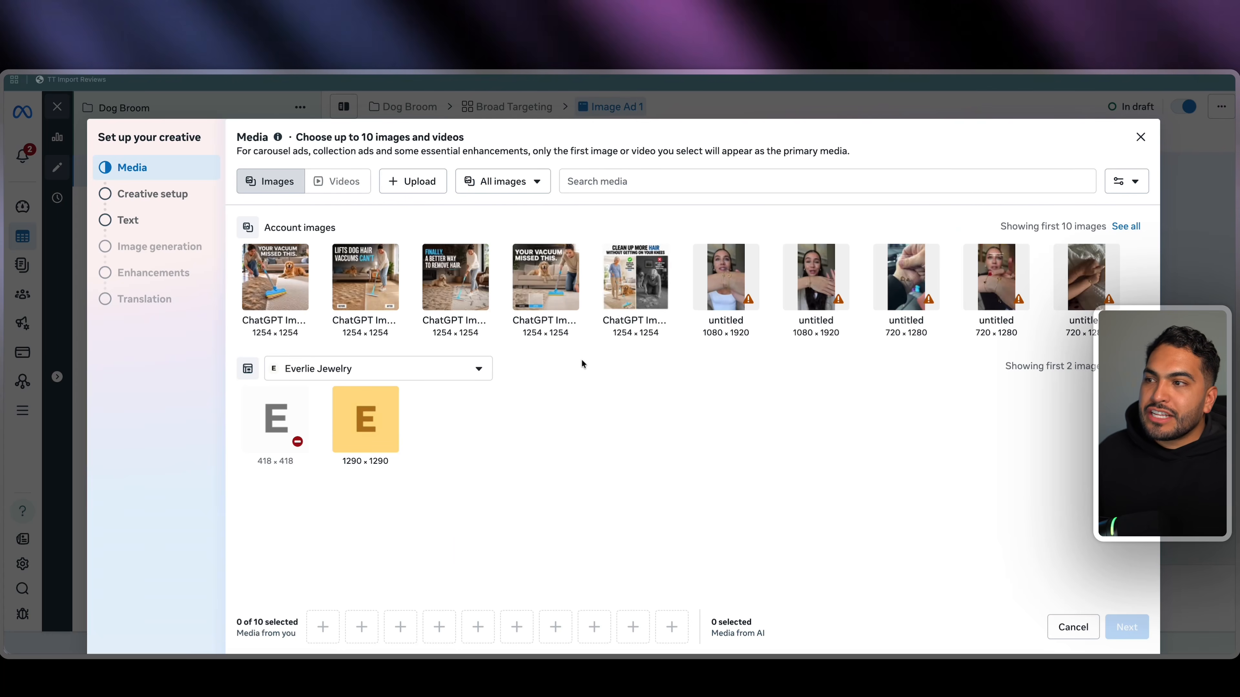
pyautogui.click(634, 273)
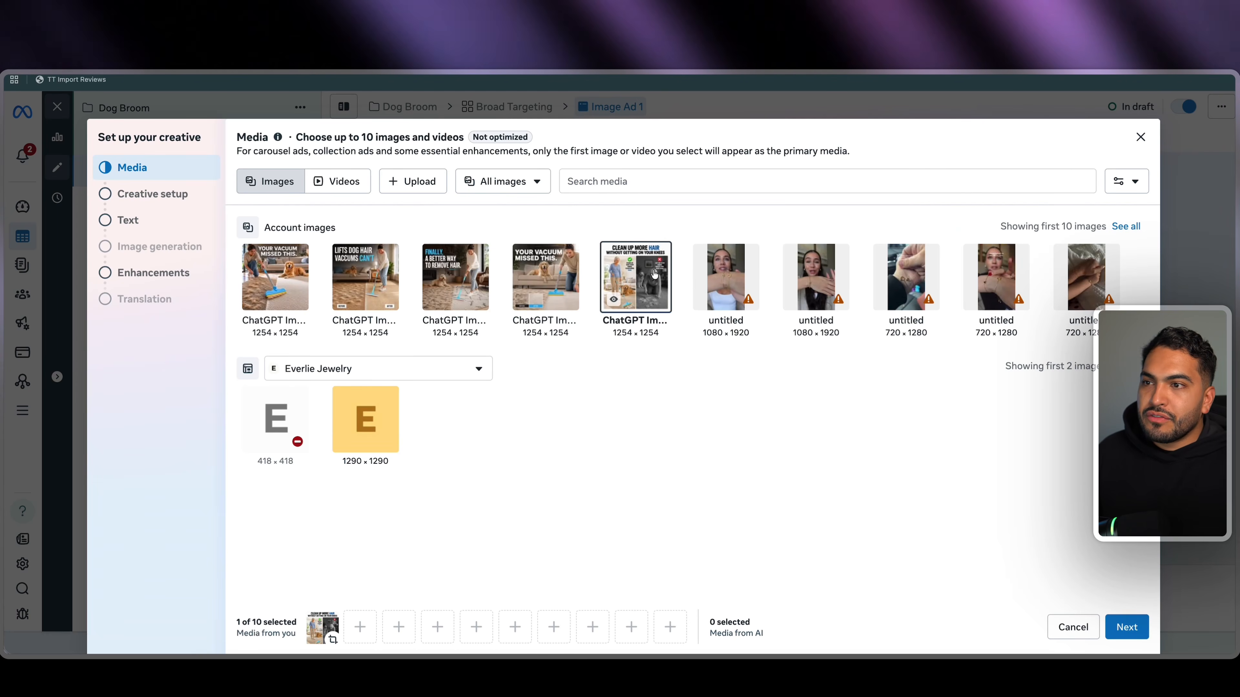
pyautogui.click(1131, 629)
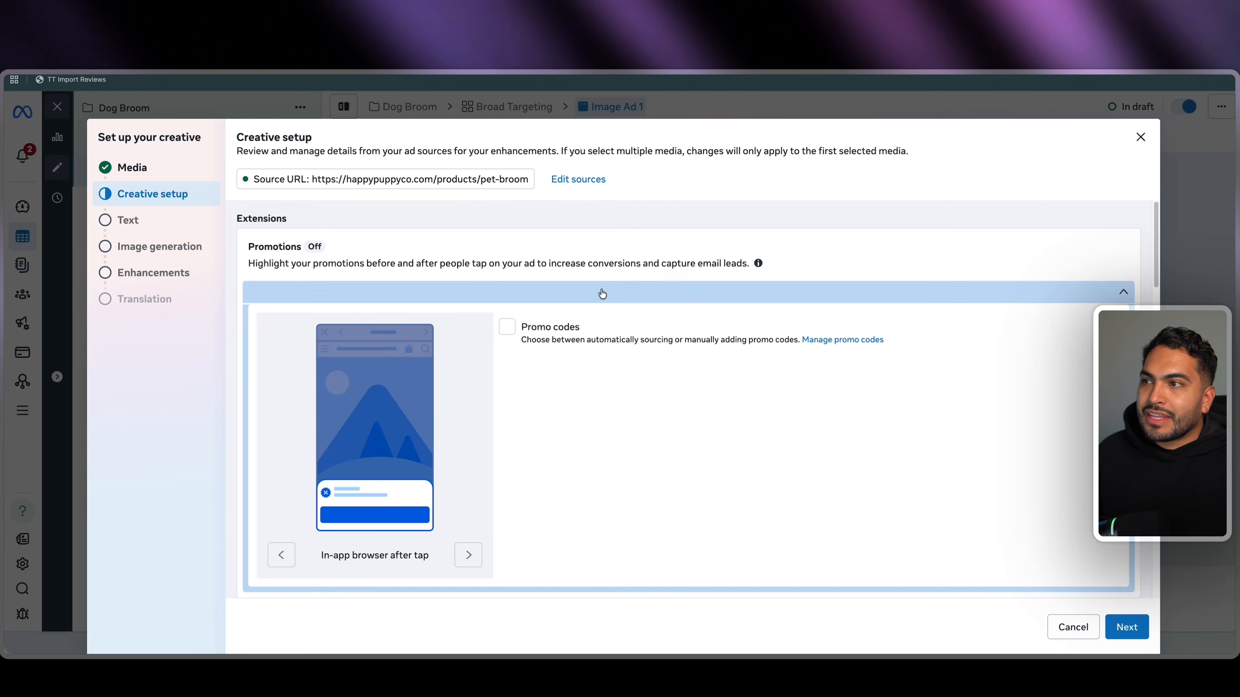
# Collapse the Promotions, Branding, Site links and Website highlights extensions in the creative setup without turning them on
pyautogui.click(1131, 292)
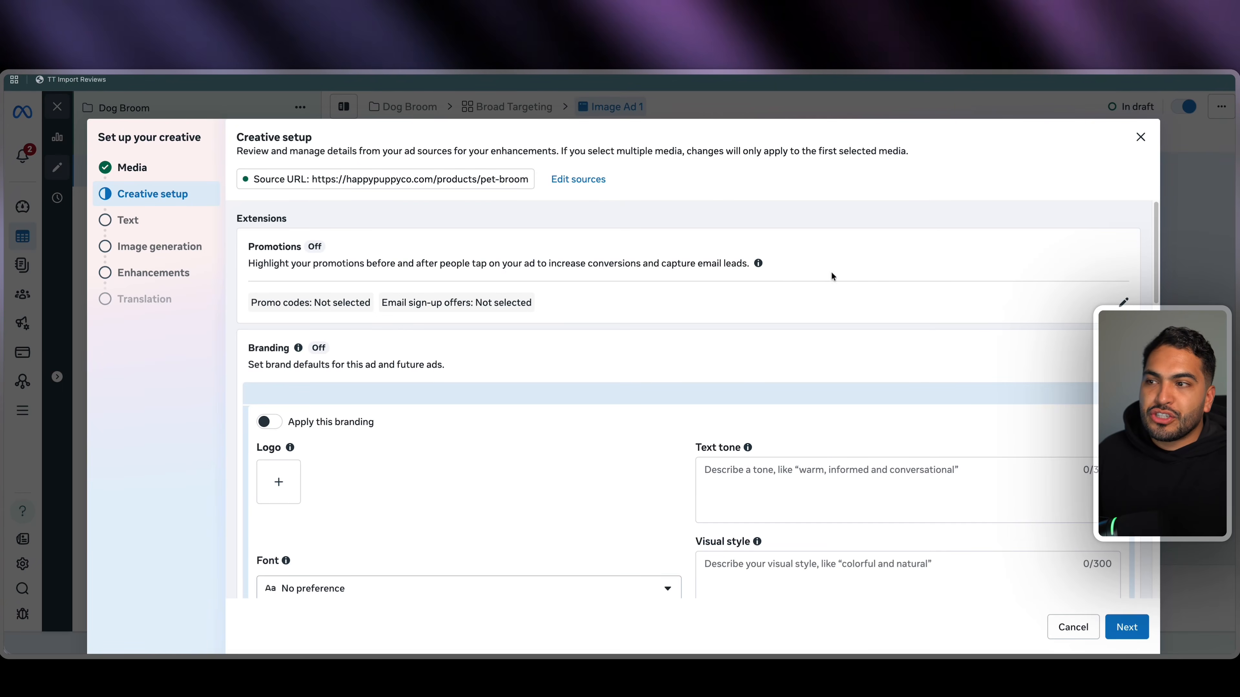
pyautogui.click(1005, 345)
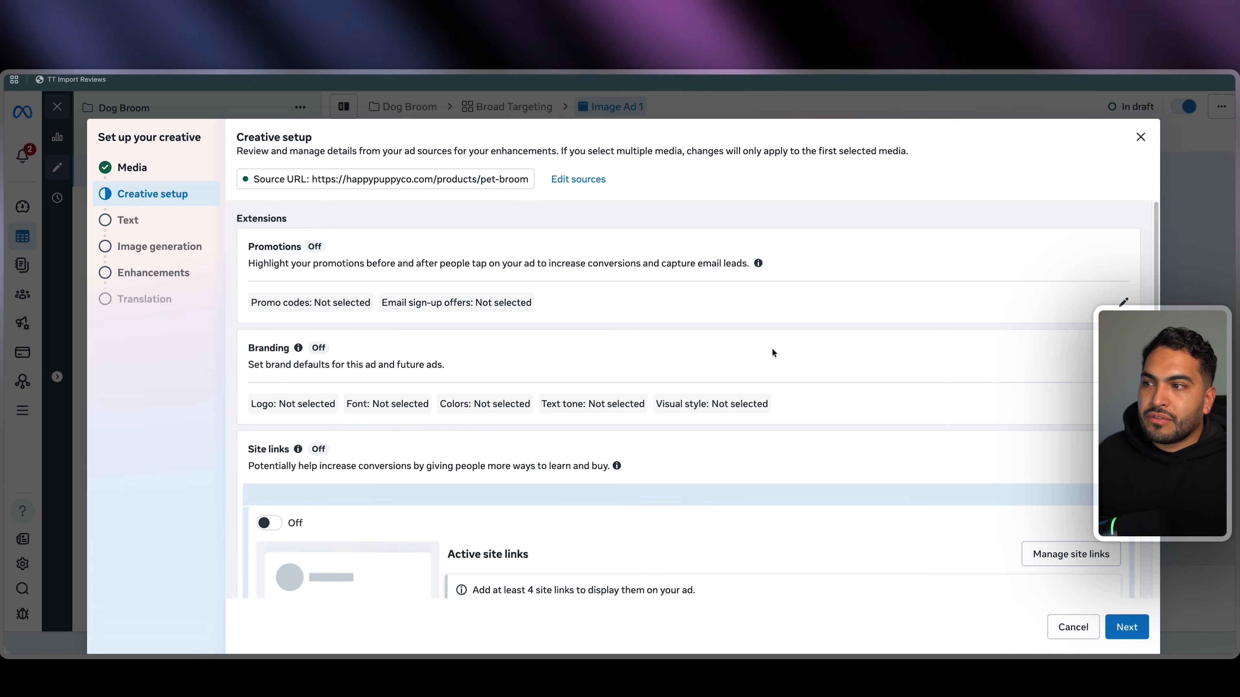
pyautogui.scroll(-3, 772, 352)
pyautogui.scroll(-3, 767, 352)
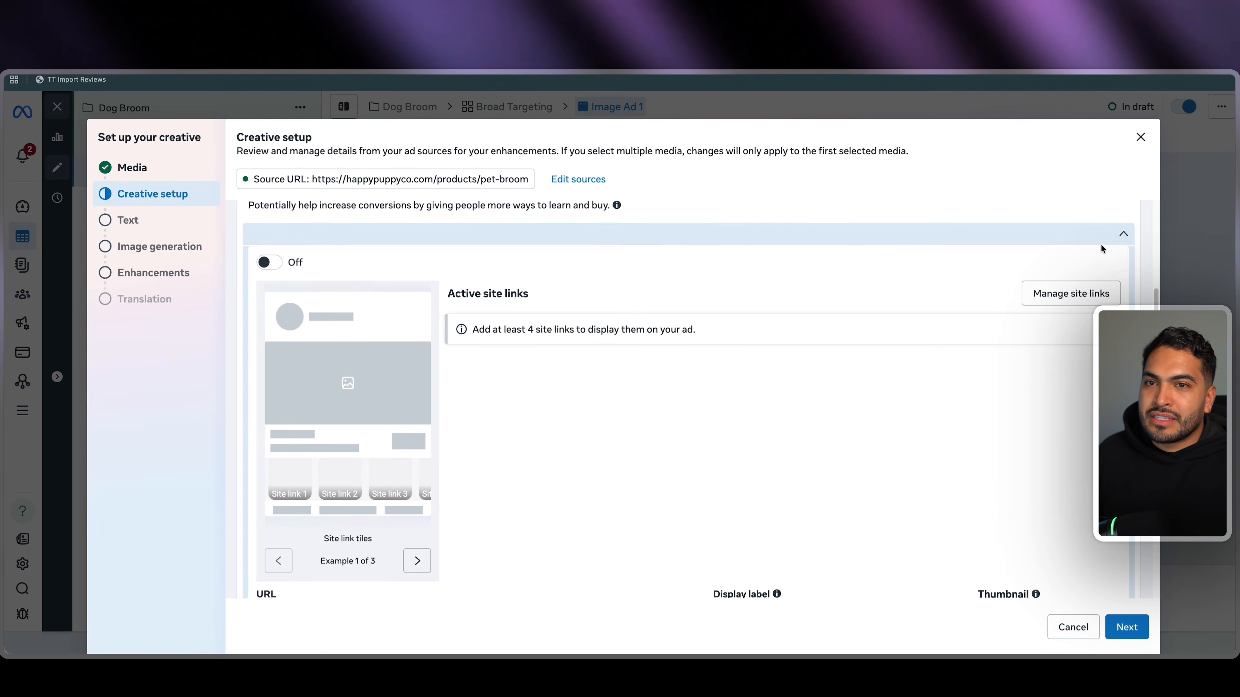
pyautogui.click(1124, 236)
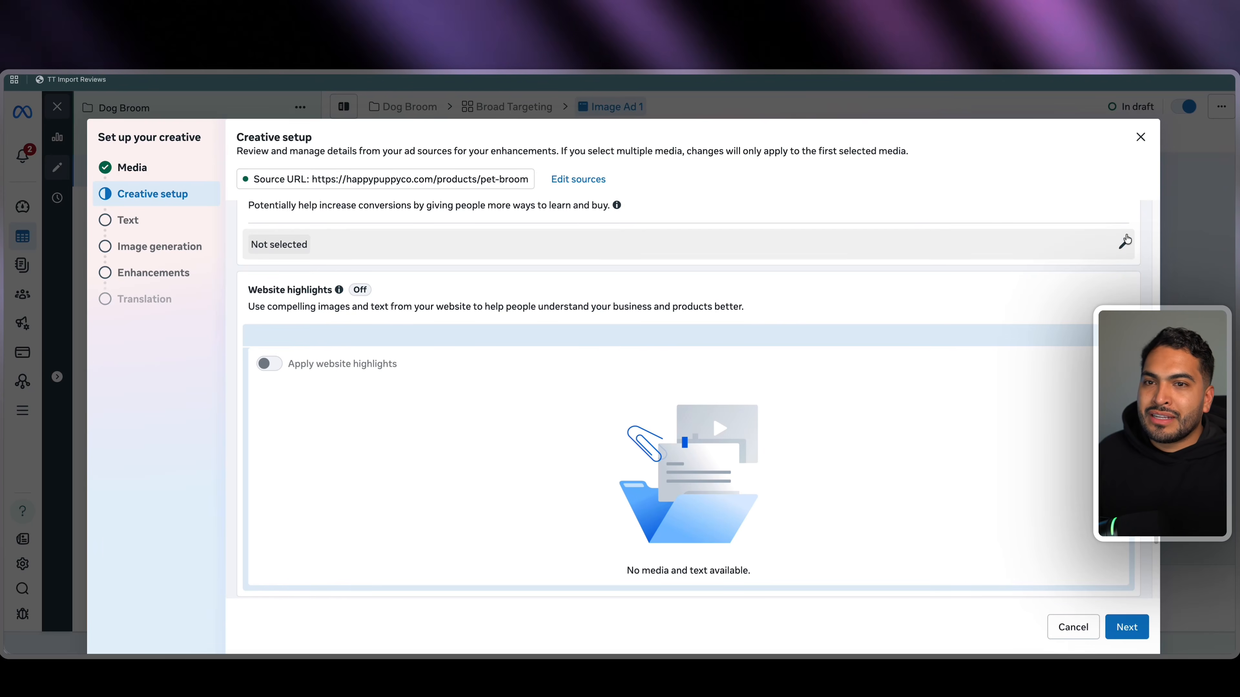
pyautogui.click(1117, 334)
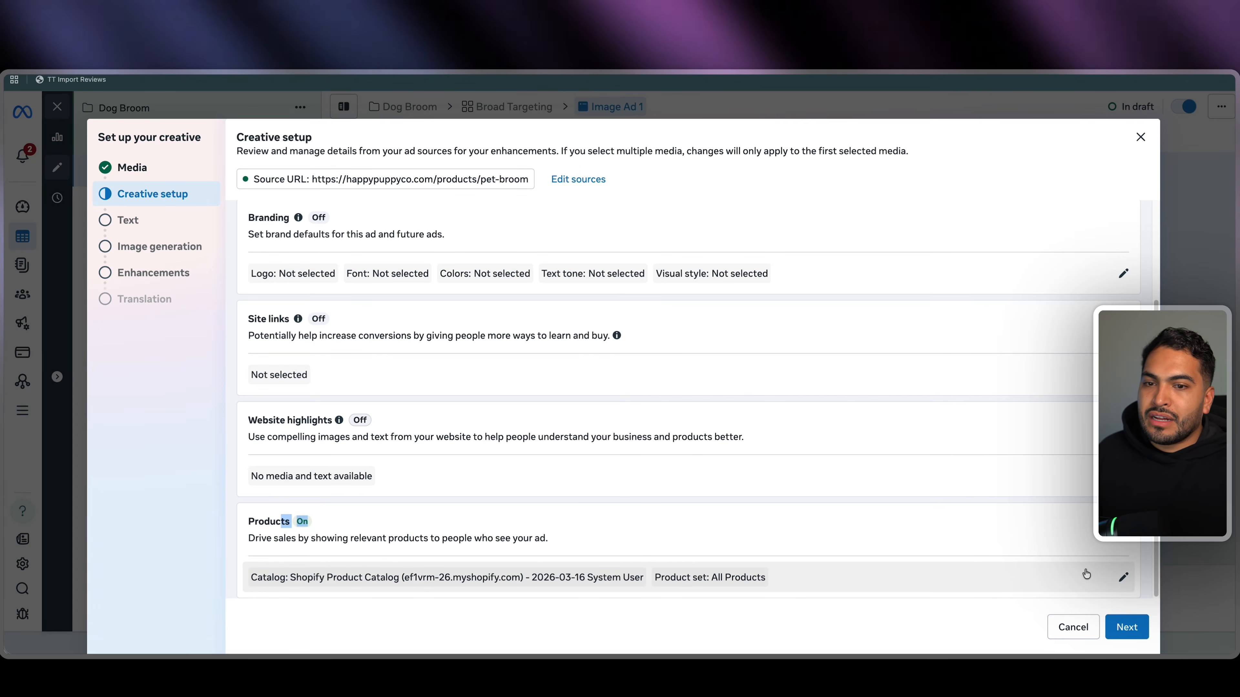
# Set the Products extension's catalog to Not connected and continue to the next stage of the creative
pyautogui.click(547, 577)
pyautogui.click(546, 466)
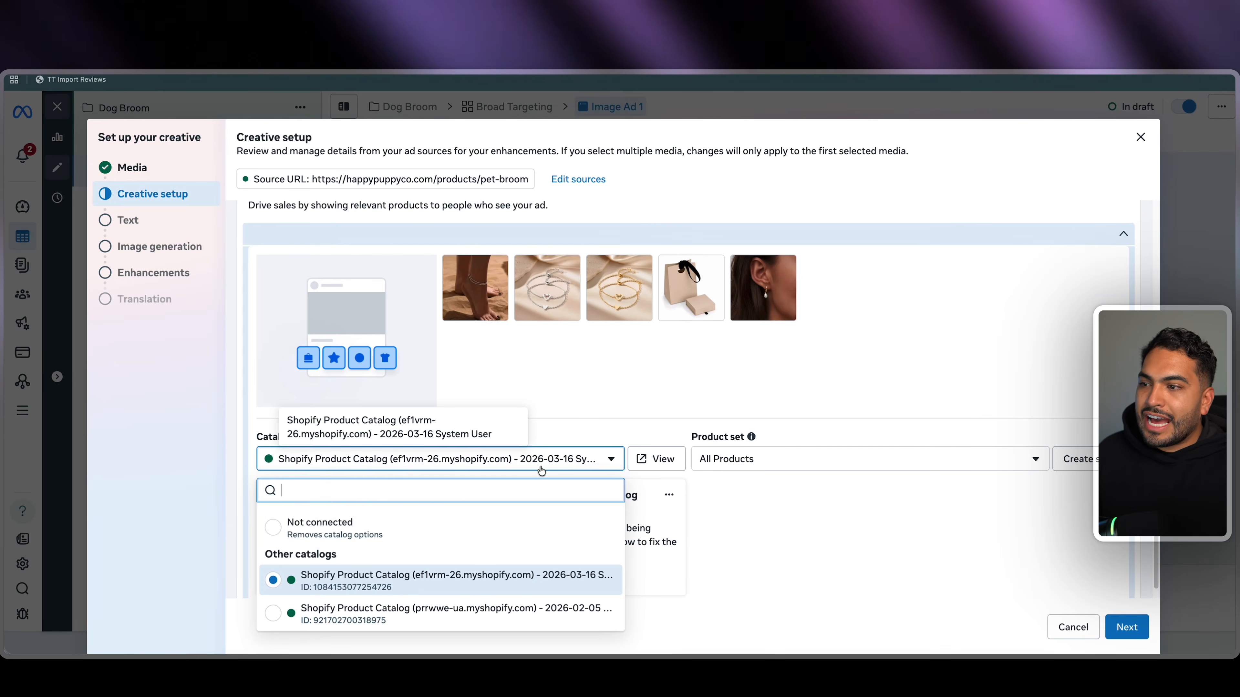
pyautogui.click(363, 532)
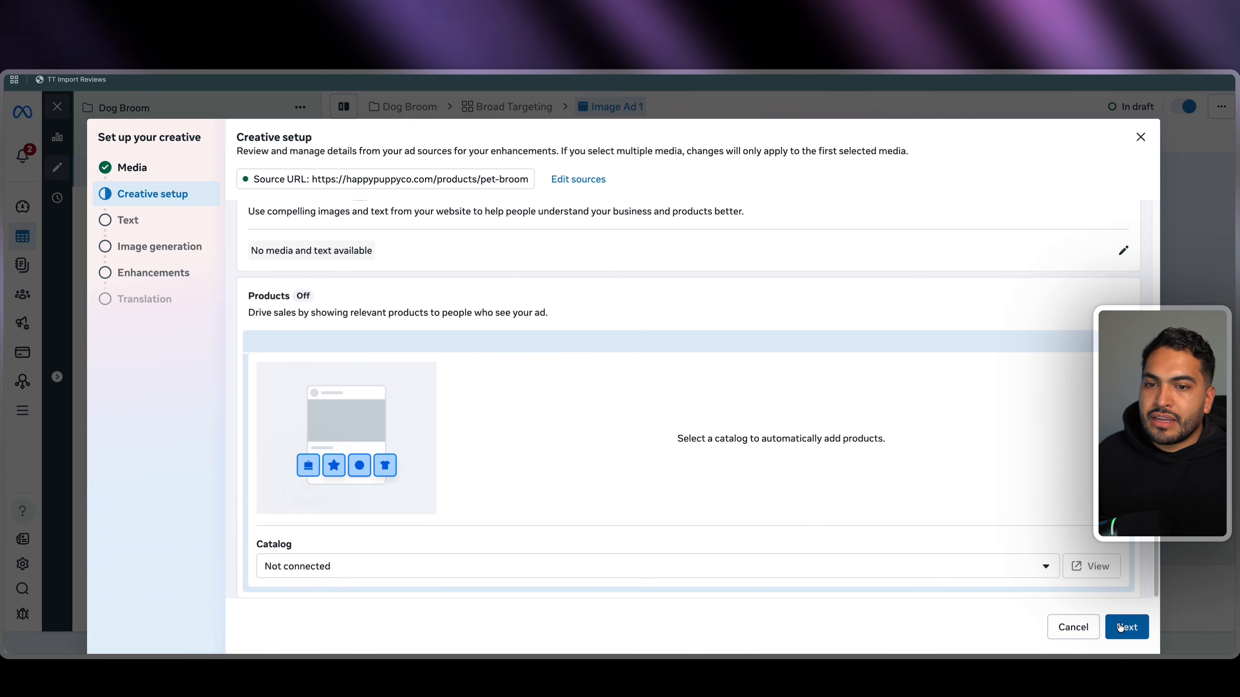
pyautogui.click(1119, 627)
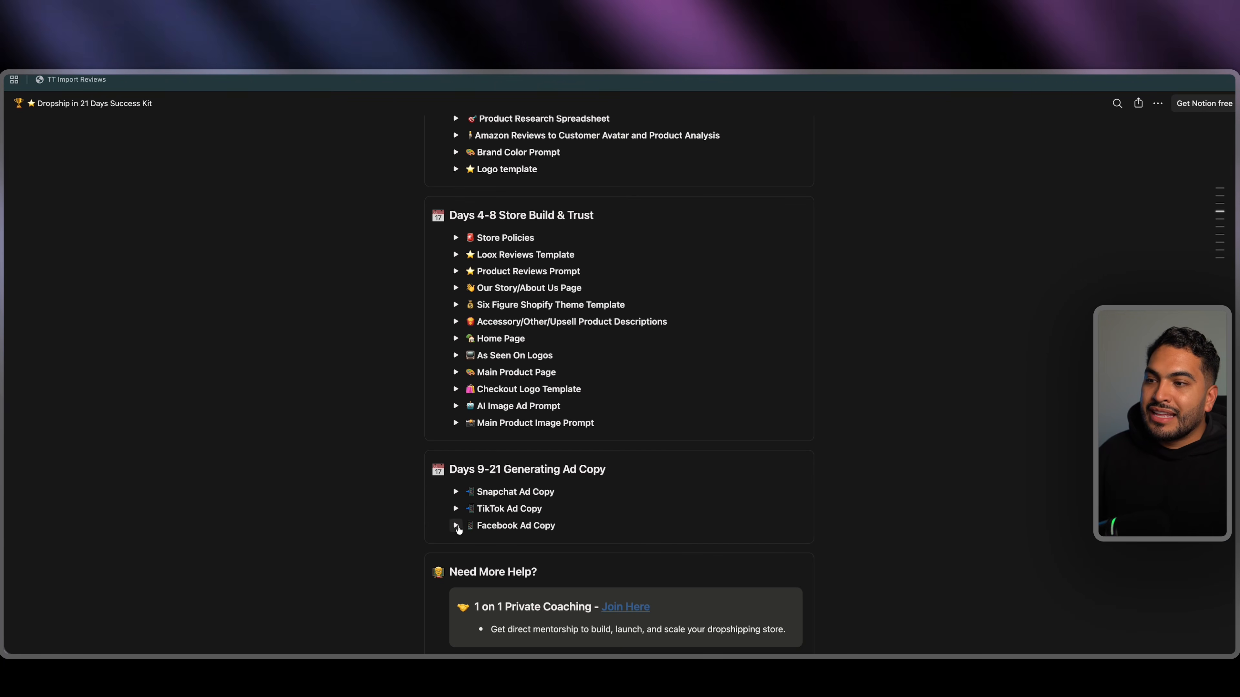
# Expand the Facebook Ad Copy prompt in the Dropship in 21 Days Success Kit and copy the whole prompt
pyautogui.click(457, 526)
pyautogui.scroll(-6, 514, 368)
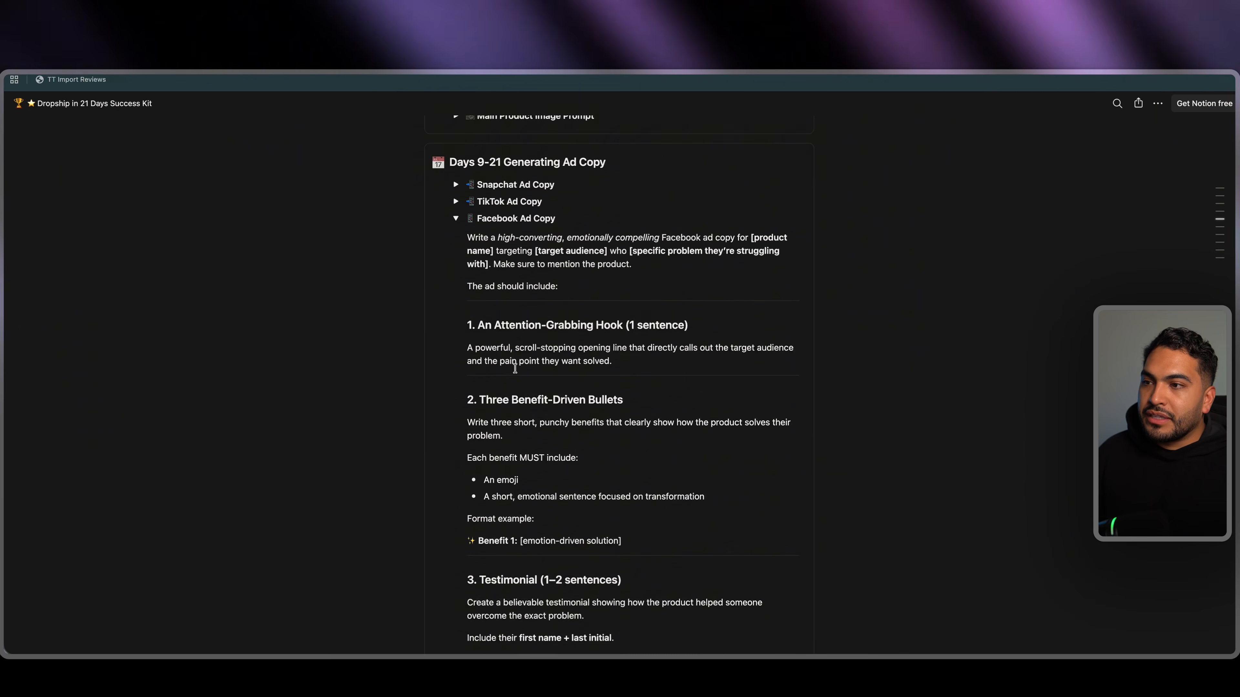
pyautogui.scroll(2, 515, 369)
pyautogui.scroll(-10, 536, 342)
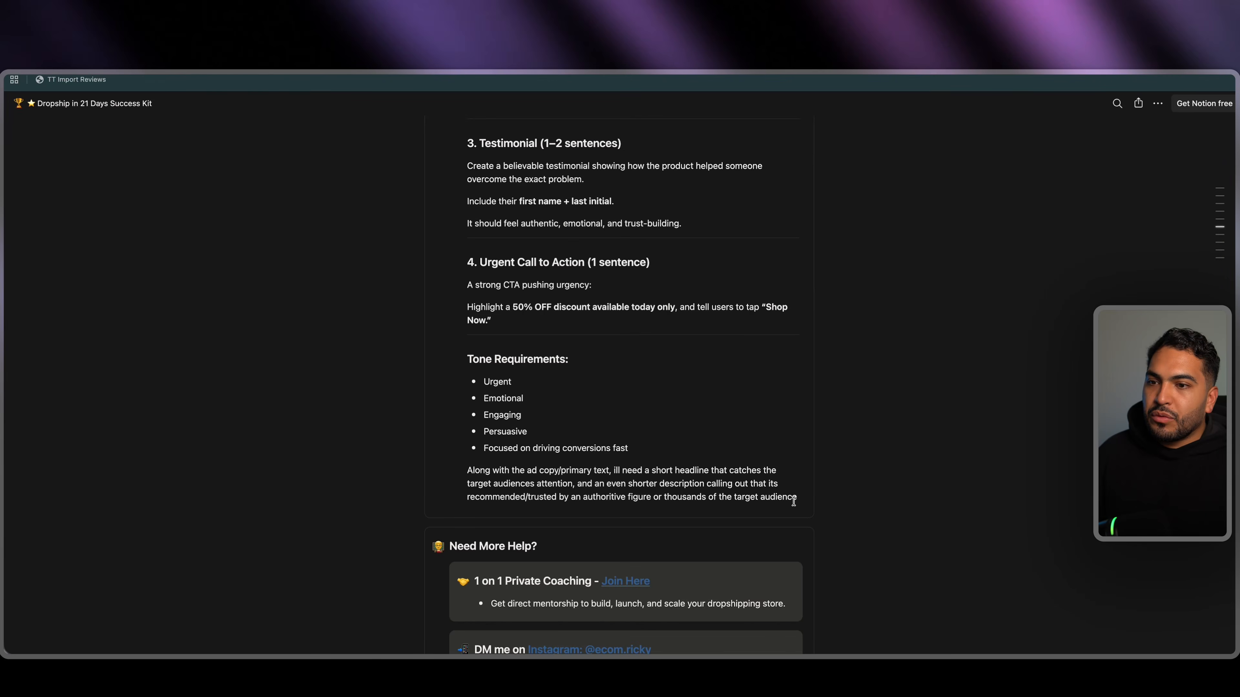
pyautogui.moveTo(793, 501); pyautogui.dragTo(468, 213)
pyautogui.scroll(8, 493, 312)
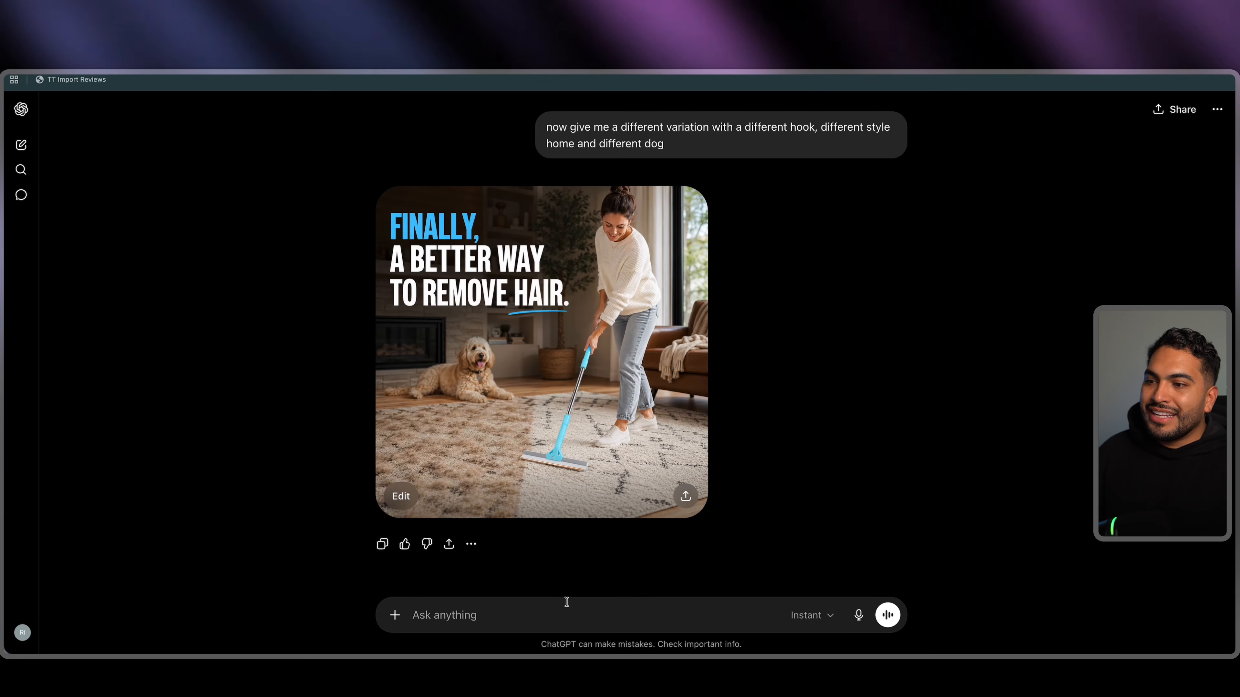
# Switch to ChatGPT and submit the copied Facebook ad copy prompt in the existing ad image conversation
pyautogui.click(570, 612)
pyautogui.hotkey('ctrl', 'v')
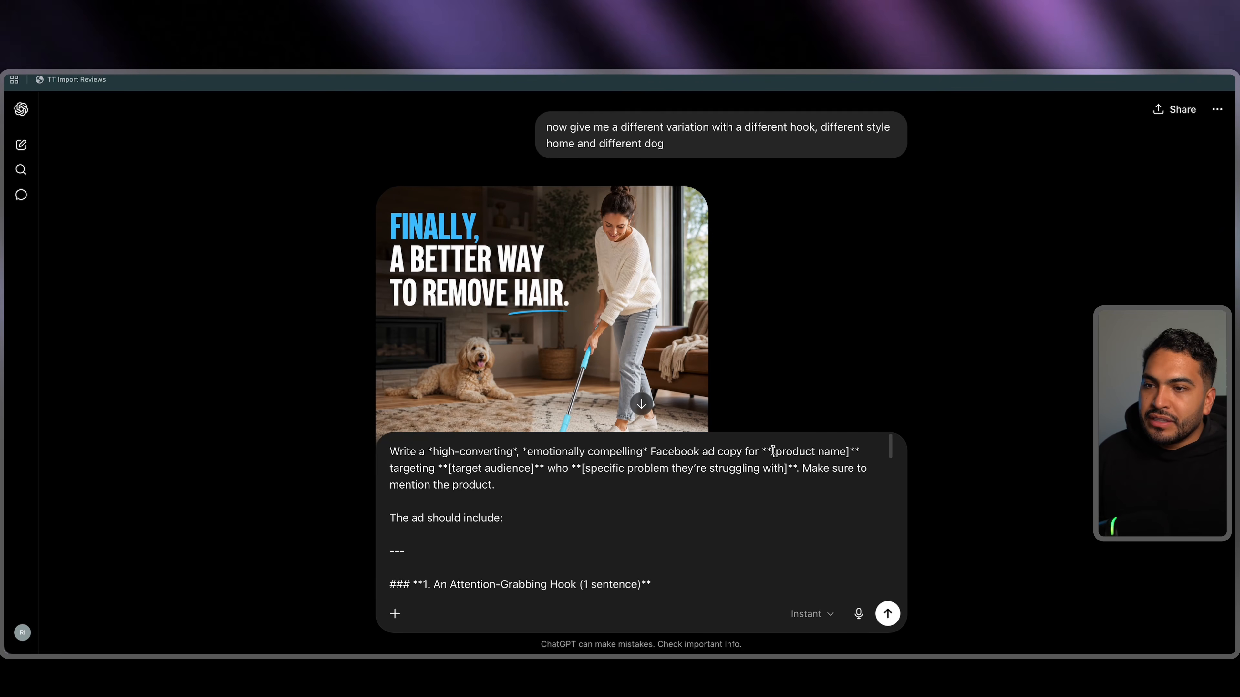
pyautogui.press('Return')
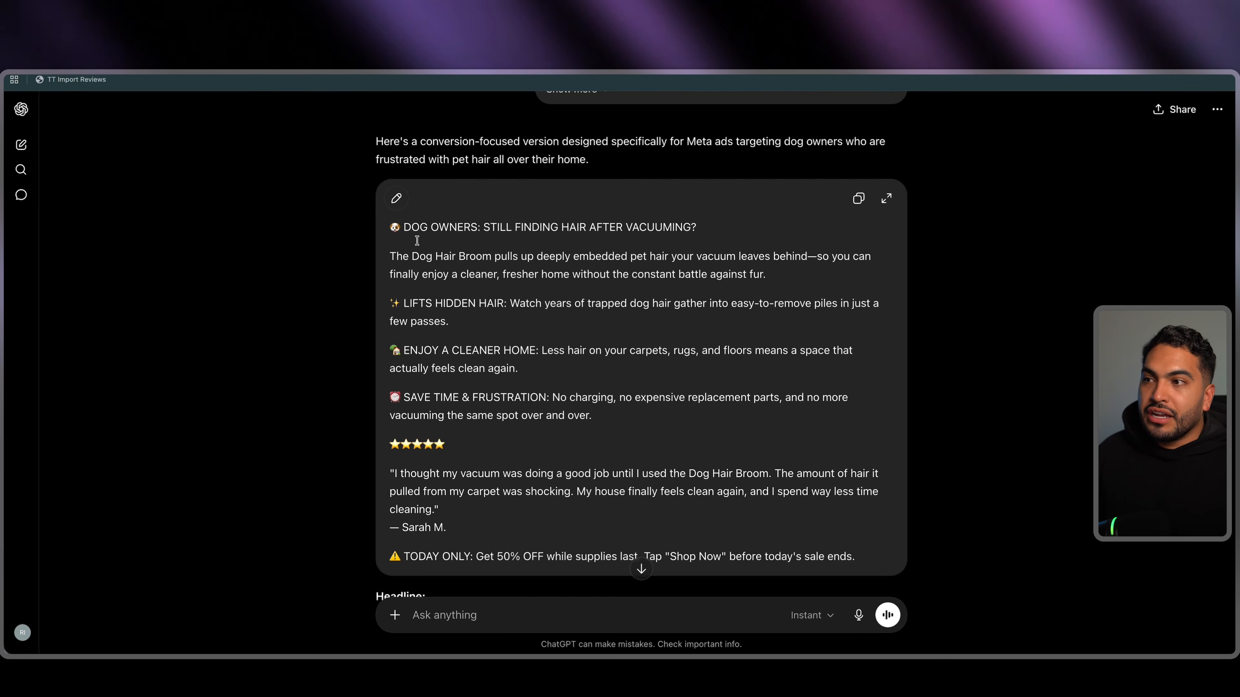
pyautogui.click(861, 200)
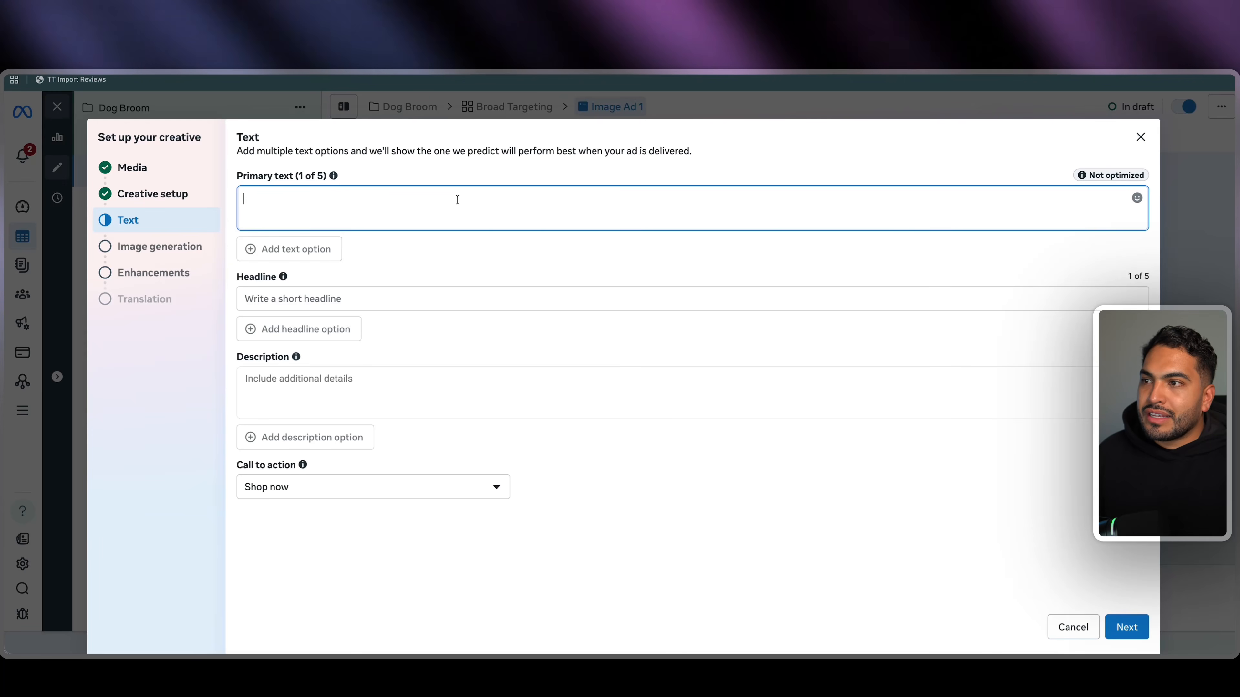
pyautogui.press('super+v')
pyautogui.press('super+v')
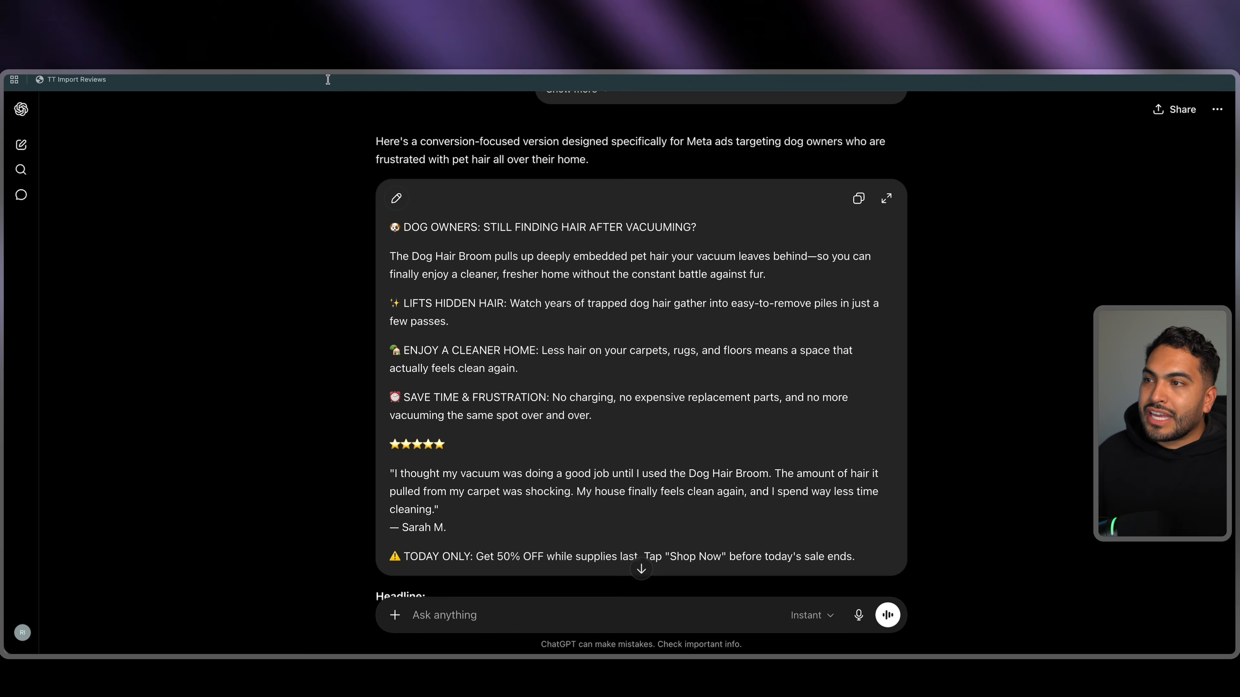
# Copy ChatGPT's headline "YOUR VACUUM MISSED THIS." and description "Trusted by Thousands of Dog Owners." into the matching Image Ad 1 fields
pyautogui.scroll(-4, 422, 473)
pyautogui.tripleClick(422, 473)
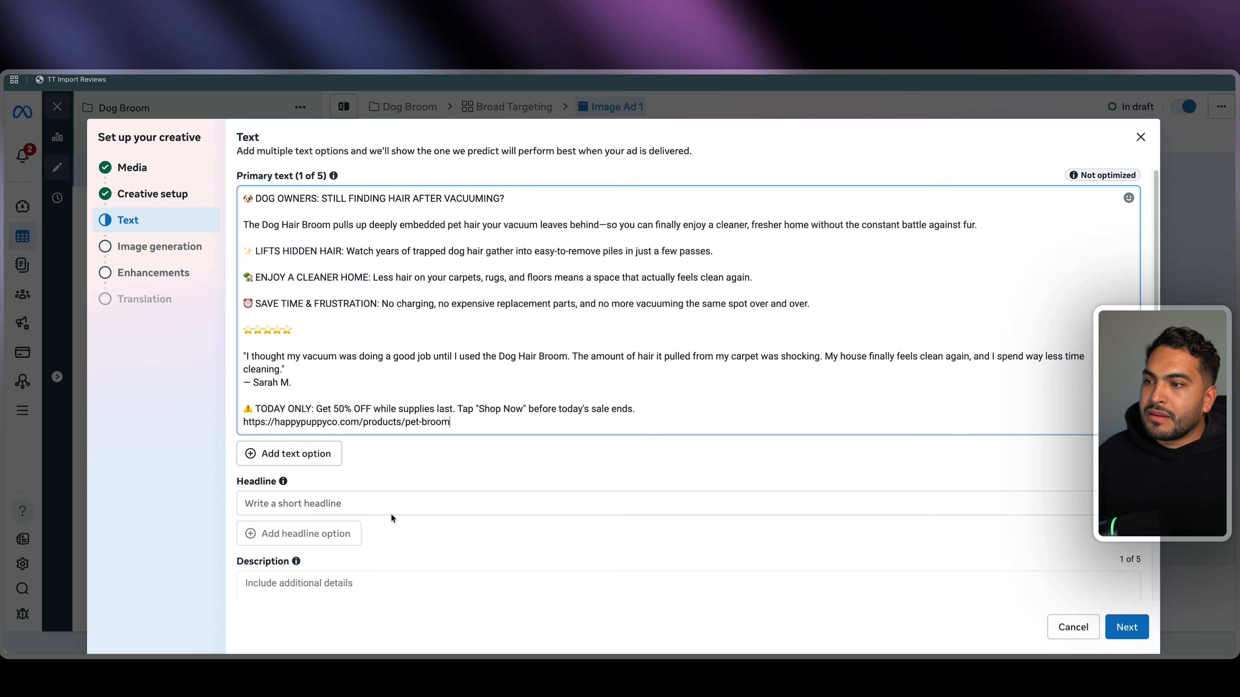
pyautogui.click(396, 508)
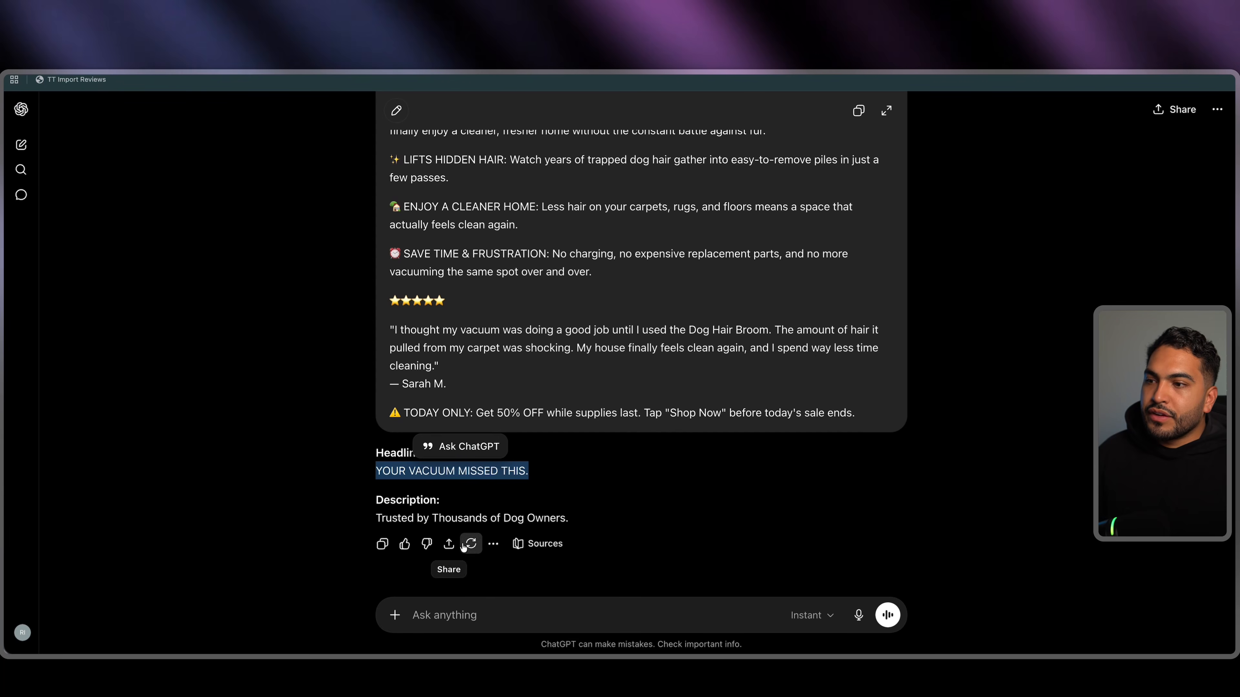
pyautogui.click(479, 519)
pyautogui.tripleClick(479, 518)
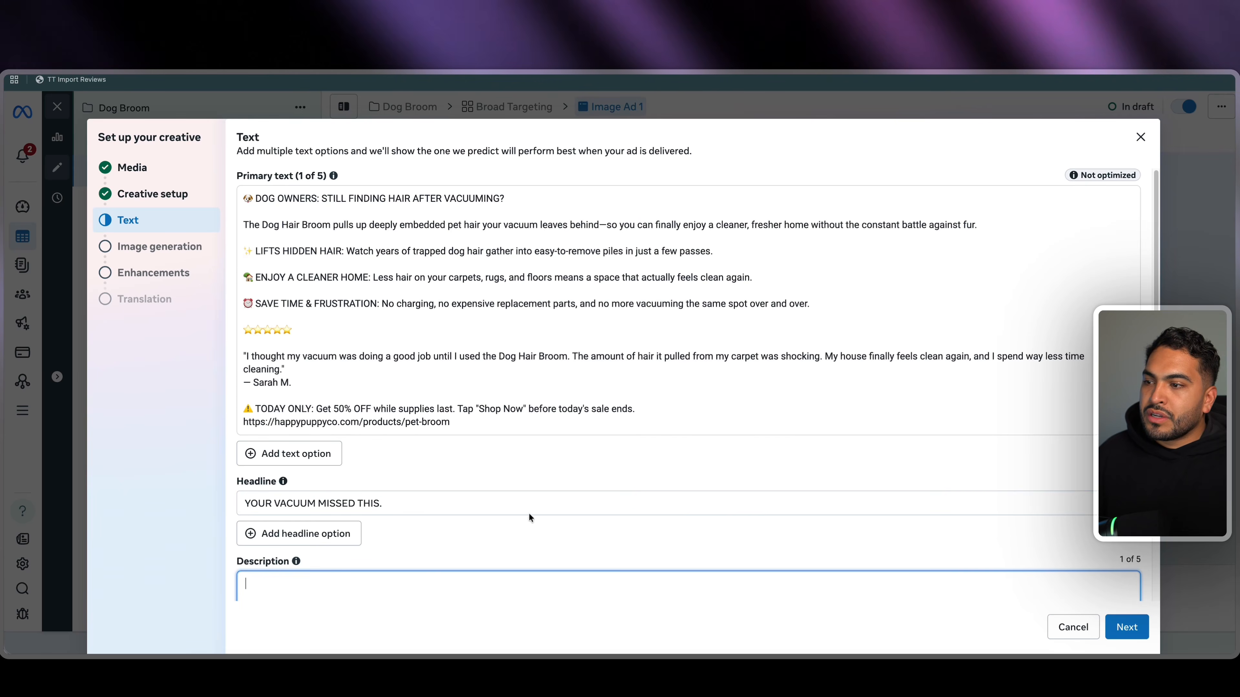
pyautogui.press('super+v')
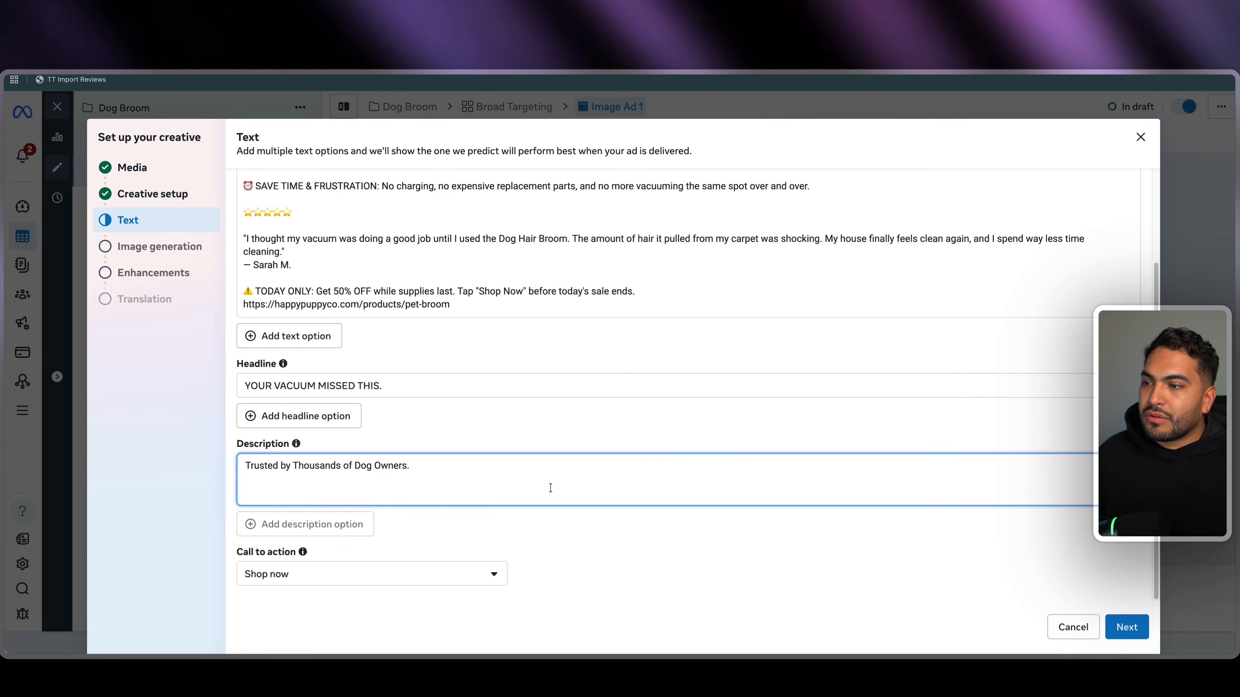
# Complete Image Ad 1's creative setup without selecting any AI-generated images
pyautogui.click(1130, 631)
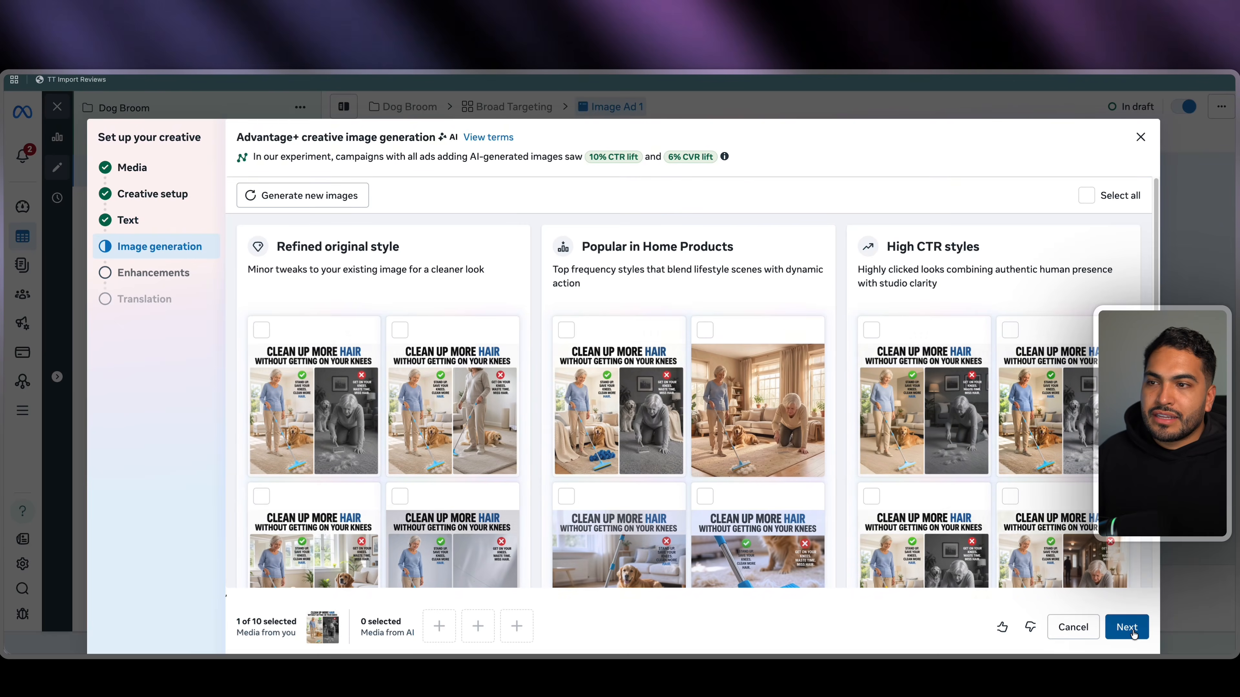
pyautogui.click(1128, 628)
pyautogui.click(1128, 629)
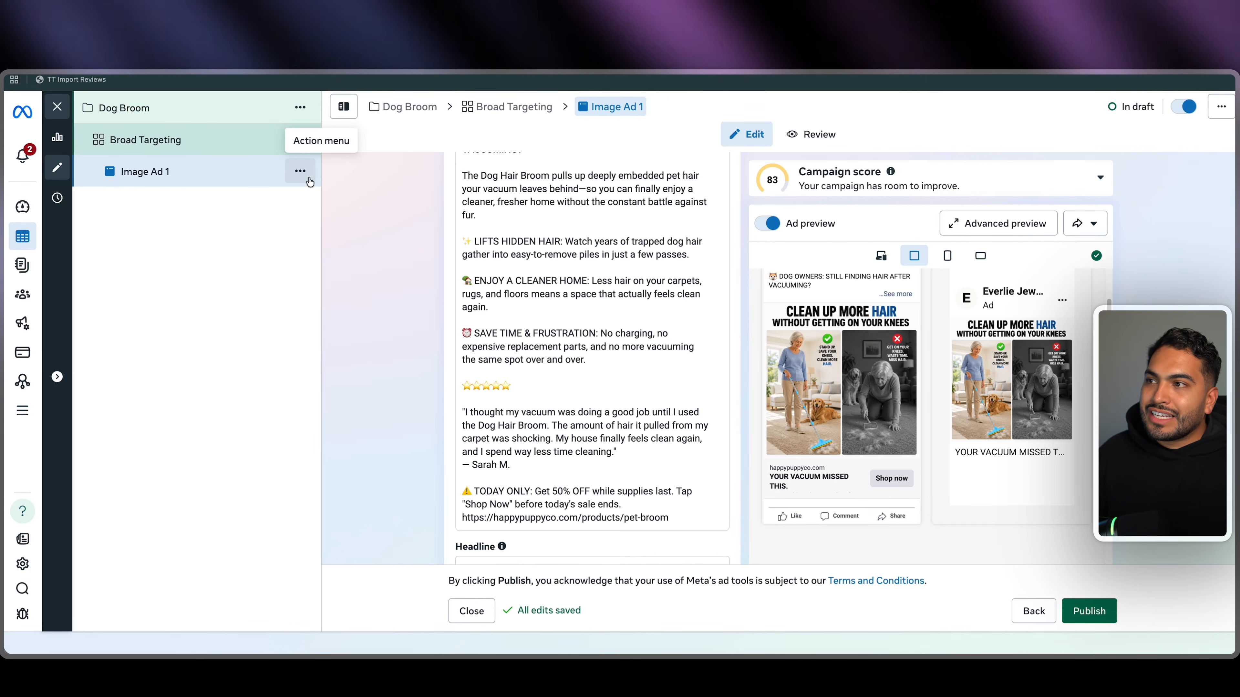
# Duplicate Image Ad 1 into the original campaign with 3 copies
pyautogui.click(300, 172)
pyautogui.click(348, 243)
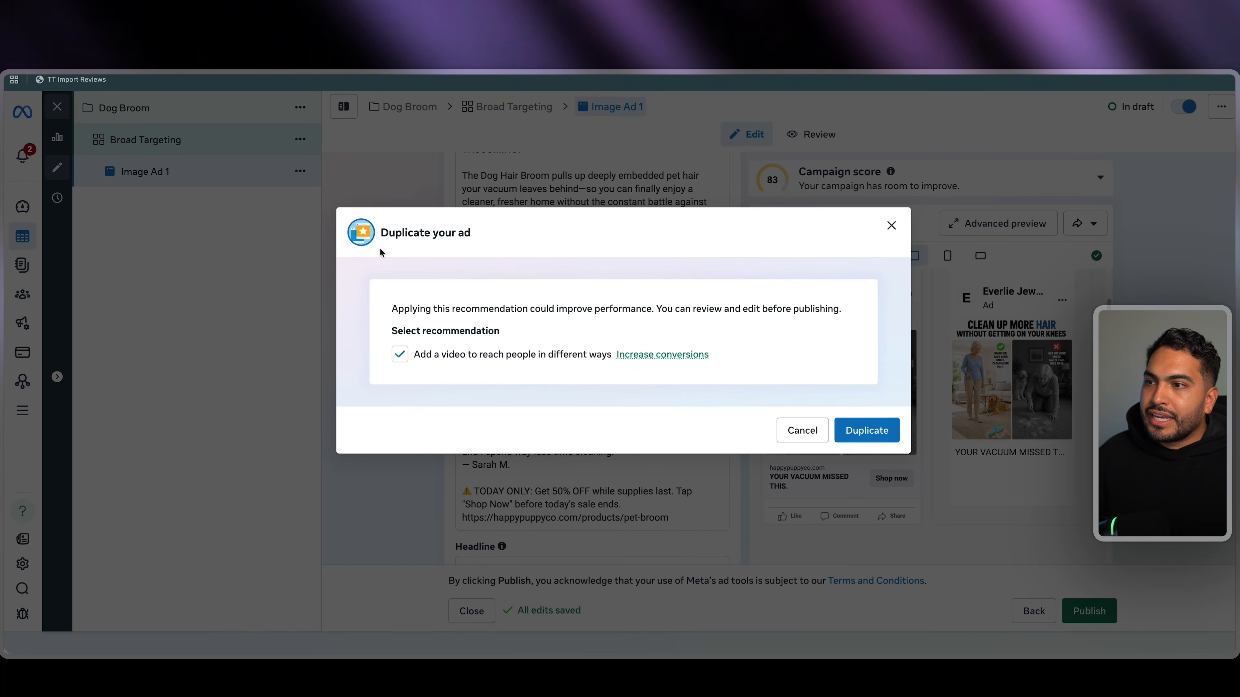
pyautogui.click(867, 430)
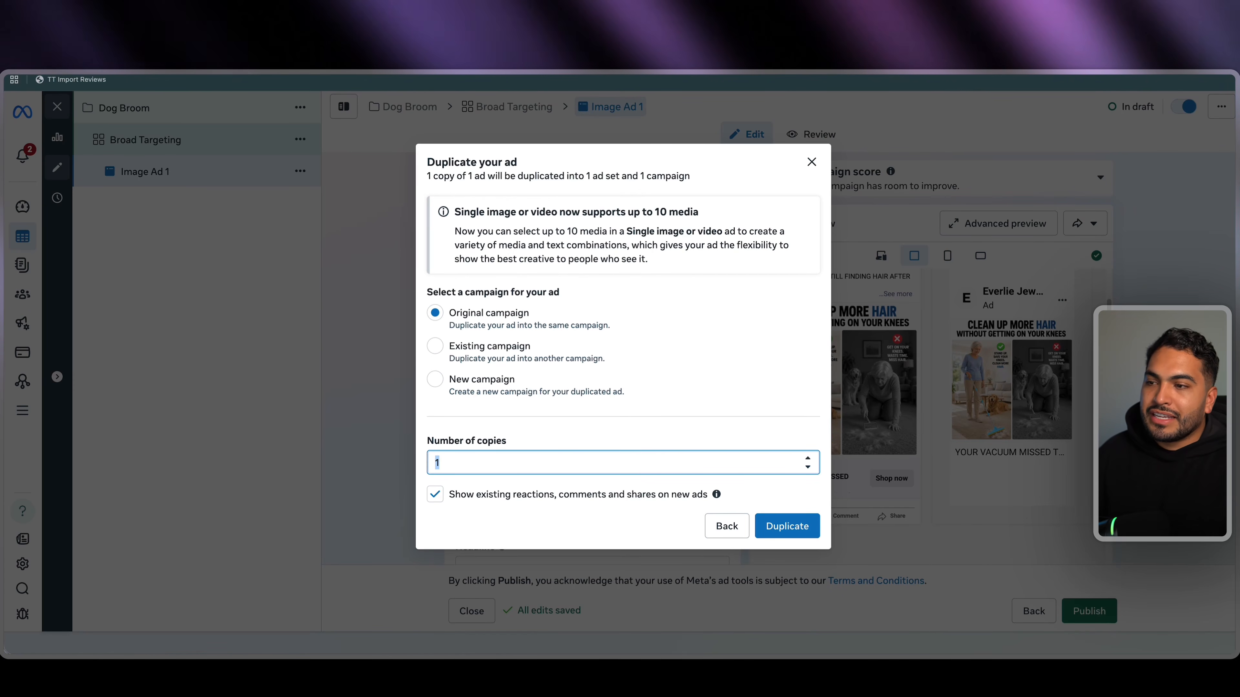
pyautogui.press('Up')
pyautogui.press('Up')
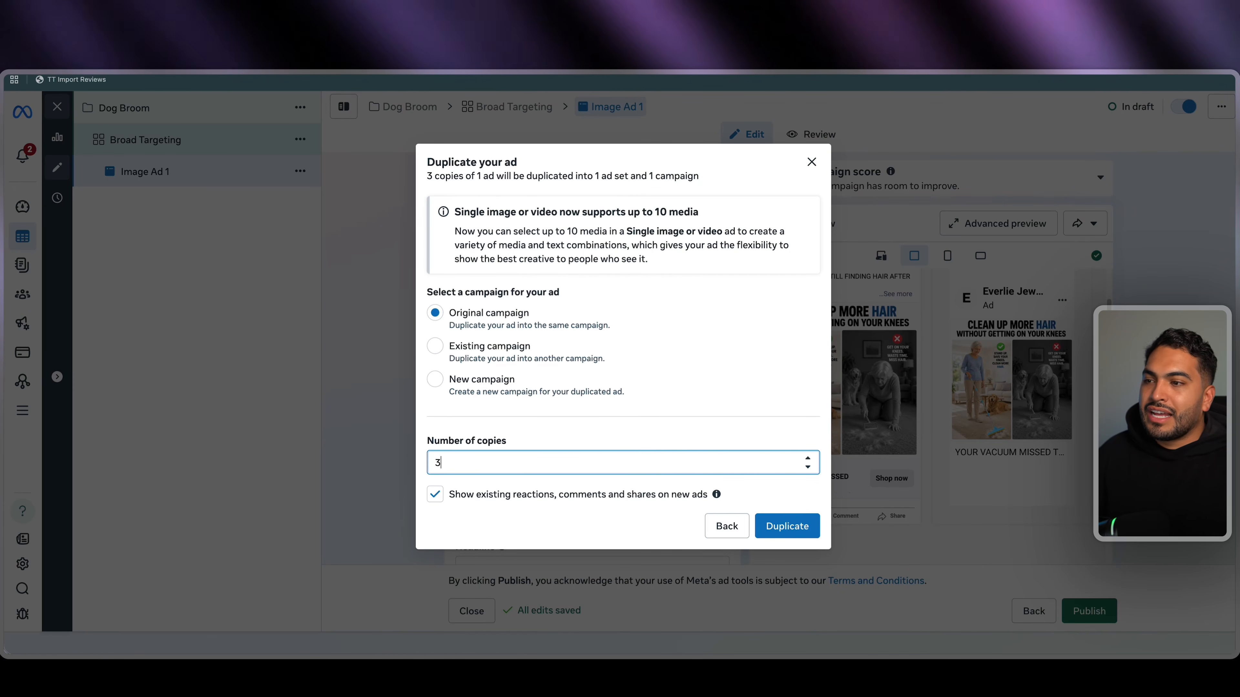
pyautogui.click(806, 526)
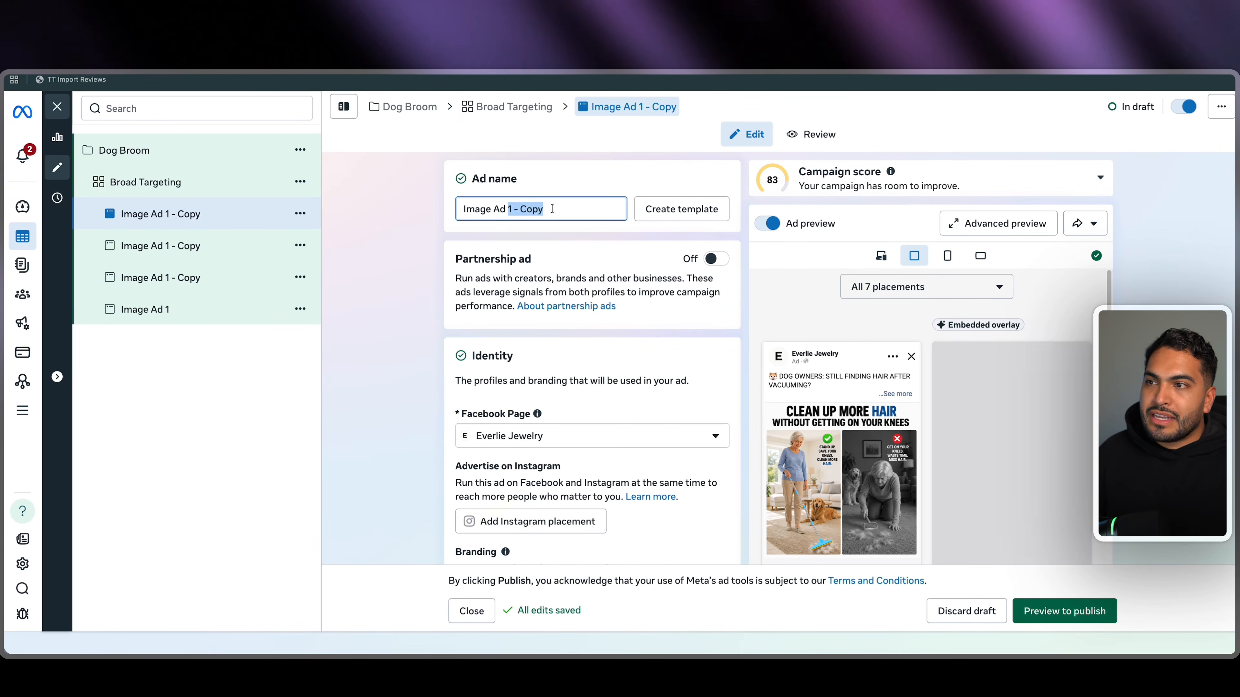
# Rename the first duplicated ad as Image Ad 2 and remove its existing media
pyautogui.click(427, 249)
pyautogui.scroll(-10, 439, 293)
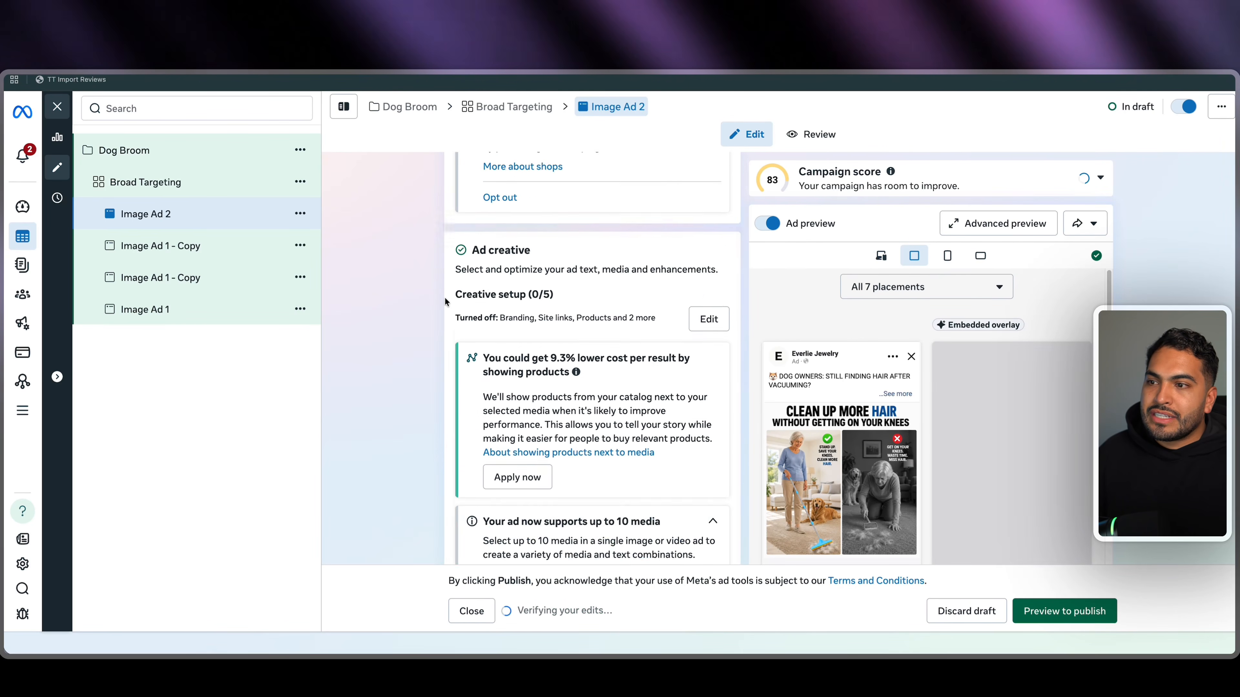
pyautogui.scroll(5, 446, 302)
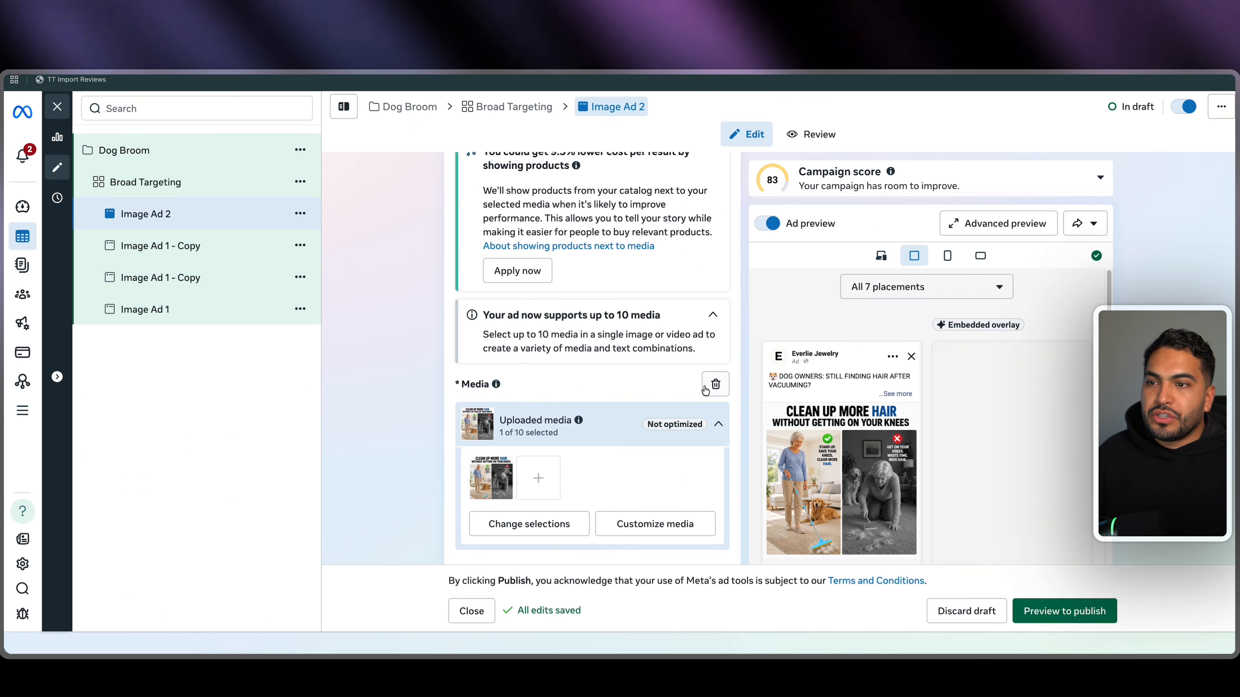
pyautogui.click(720, 390)
# Add the "Finally, a better way to remove hair" image to Image Ad 2 and complete its creative setup with the existing text
pyautogui.click(487, 327)
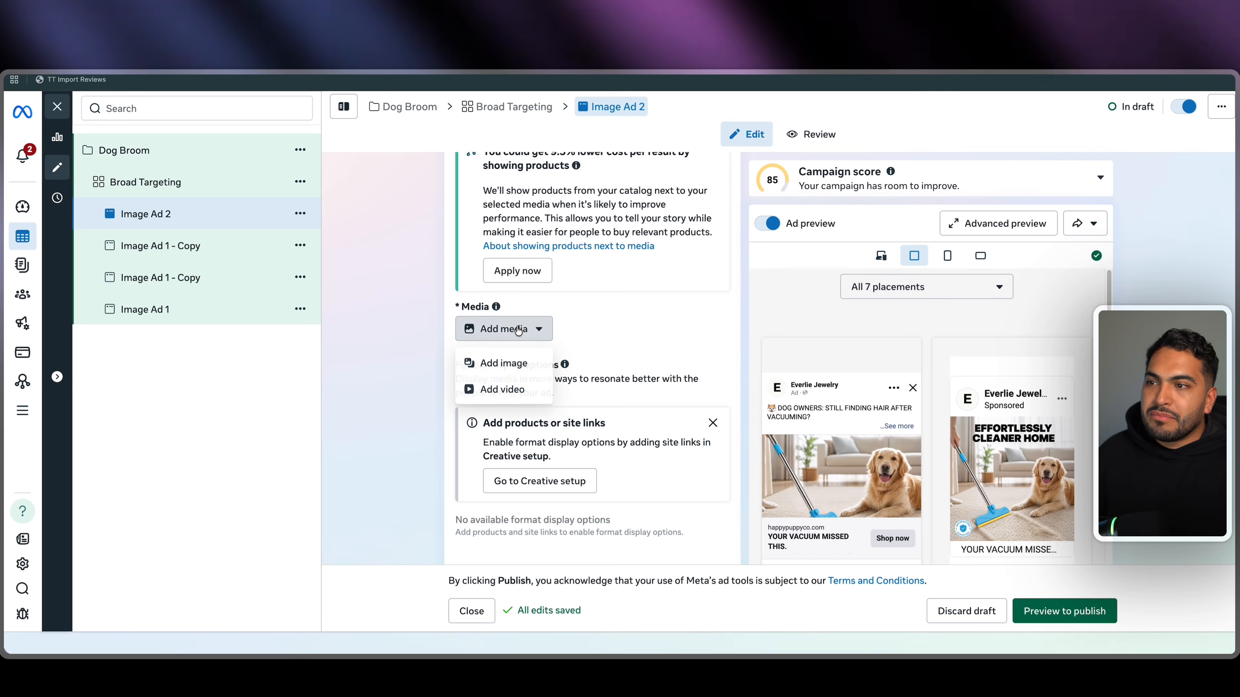
pyautogui.click(510, 361)
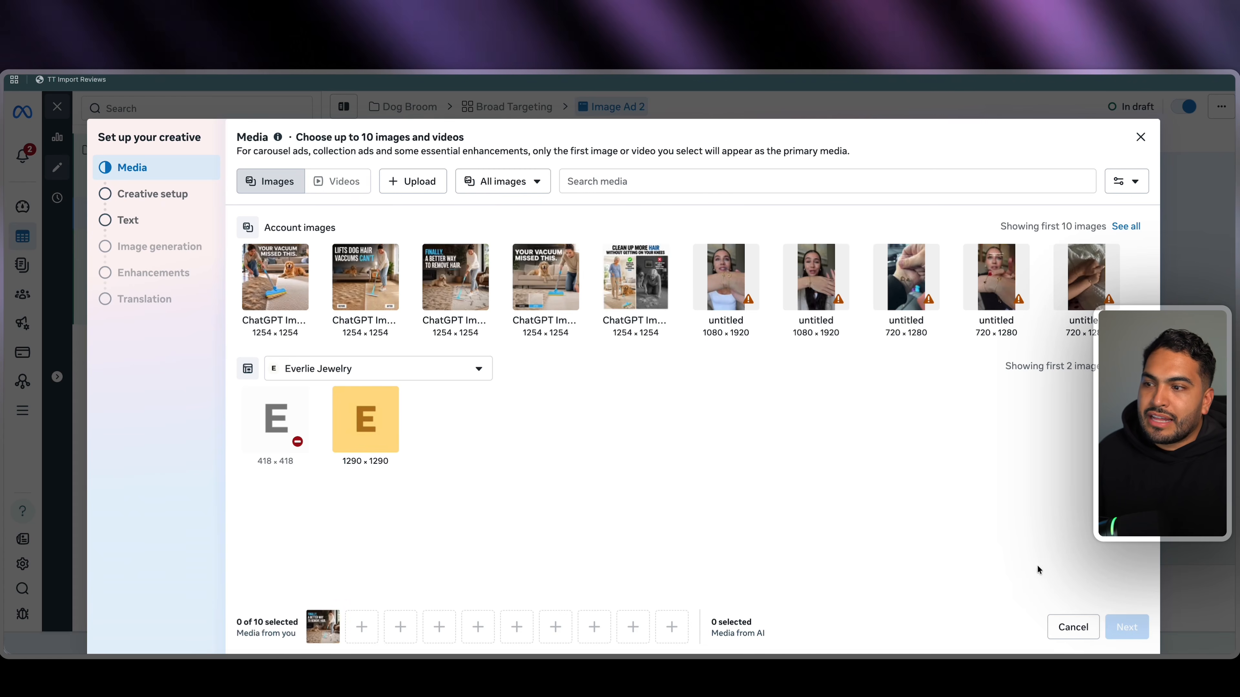
pyautogui.click(1127, 629)
pyautogui.click(1132, 635)
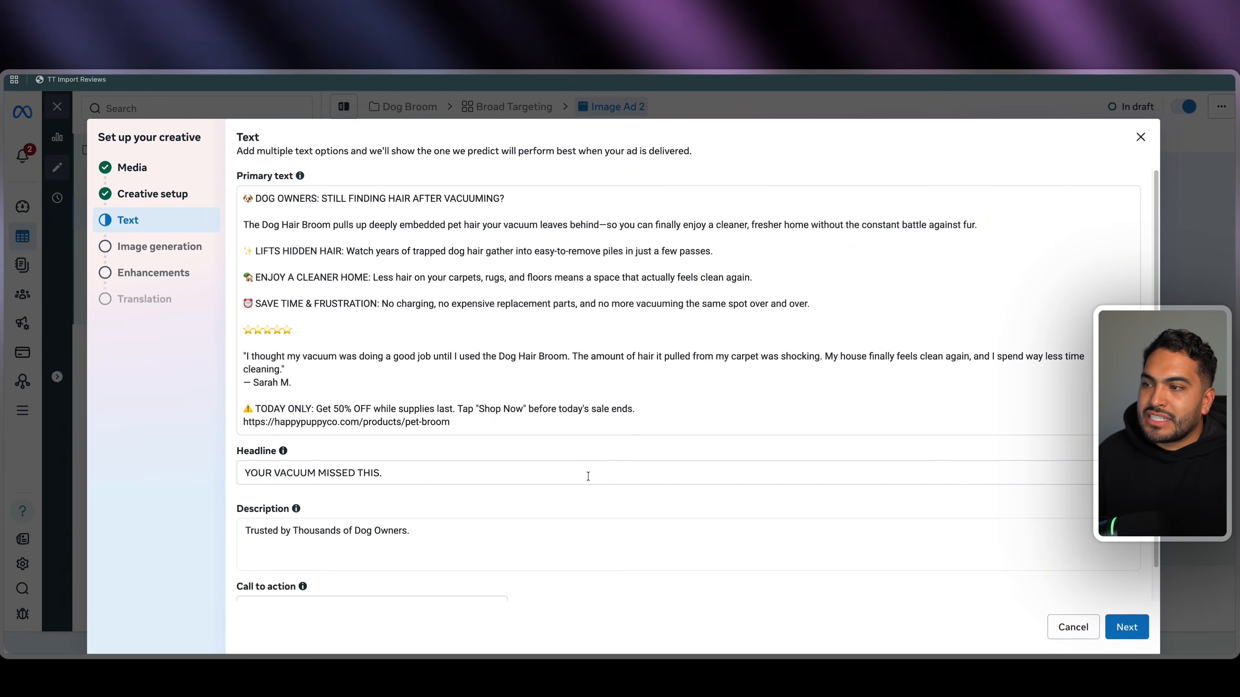
pyautogui.click(1128, 627)
pyautogui.click(1127, 628)
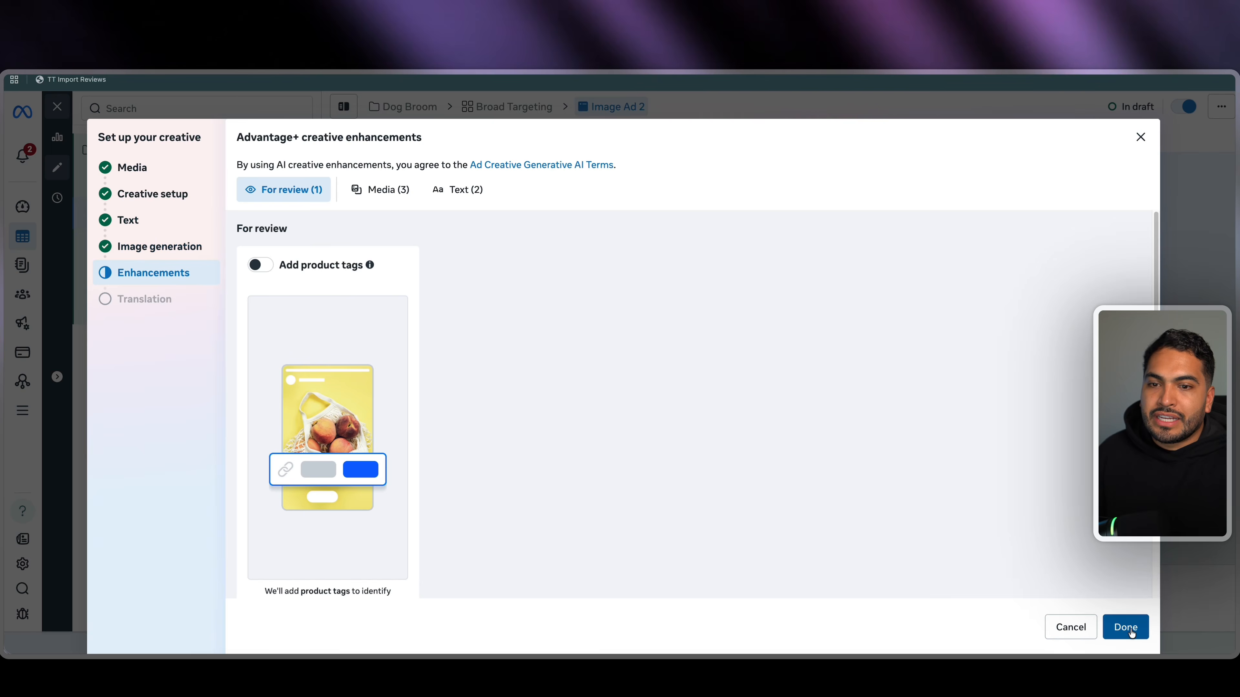
pyautogui.click(1126, 628)
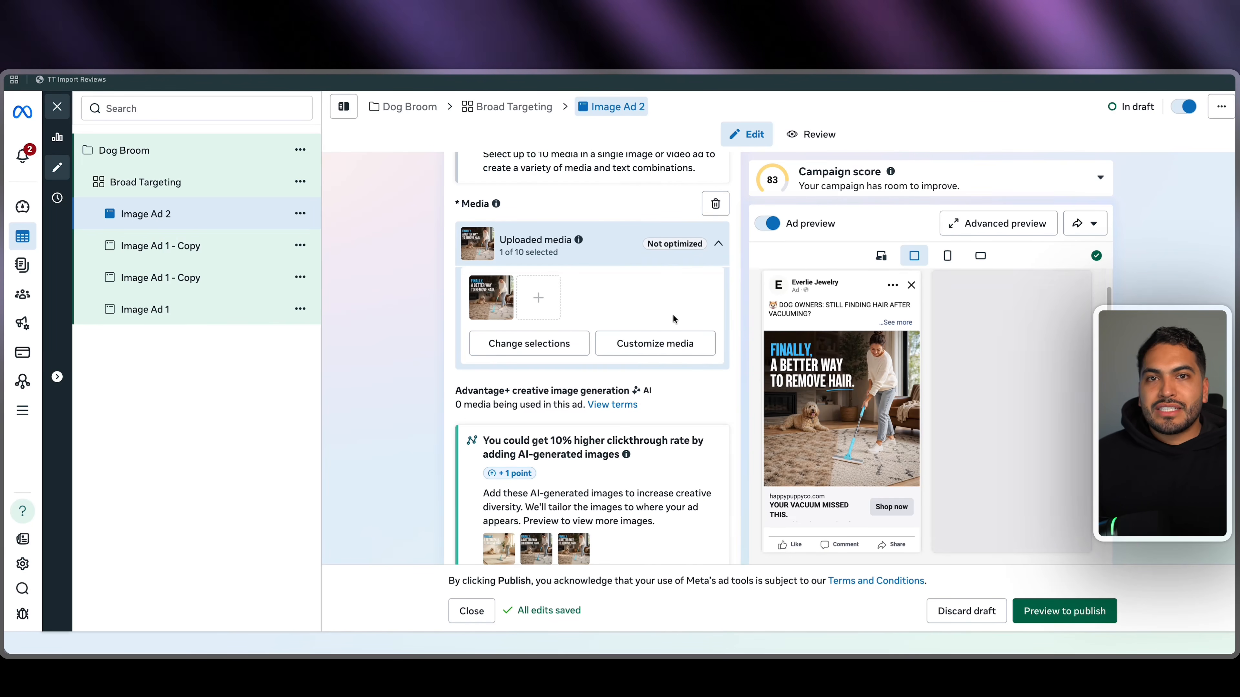